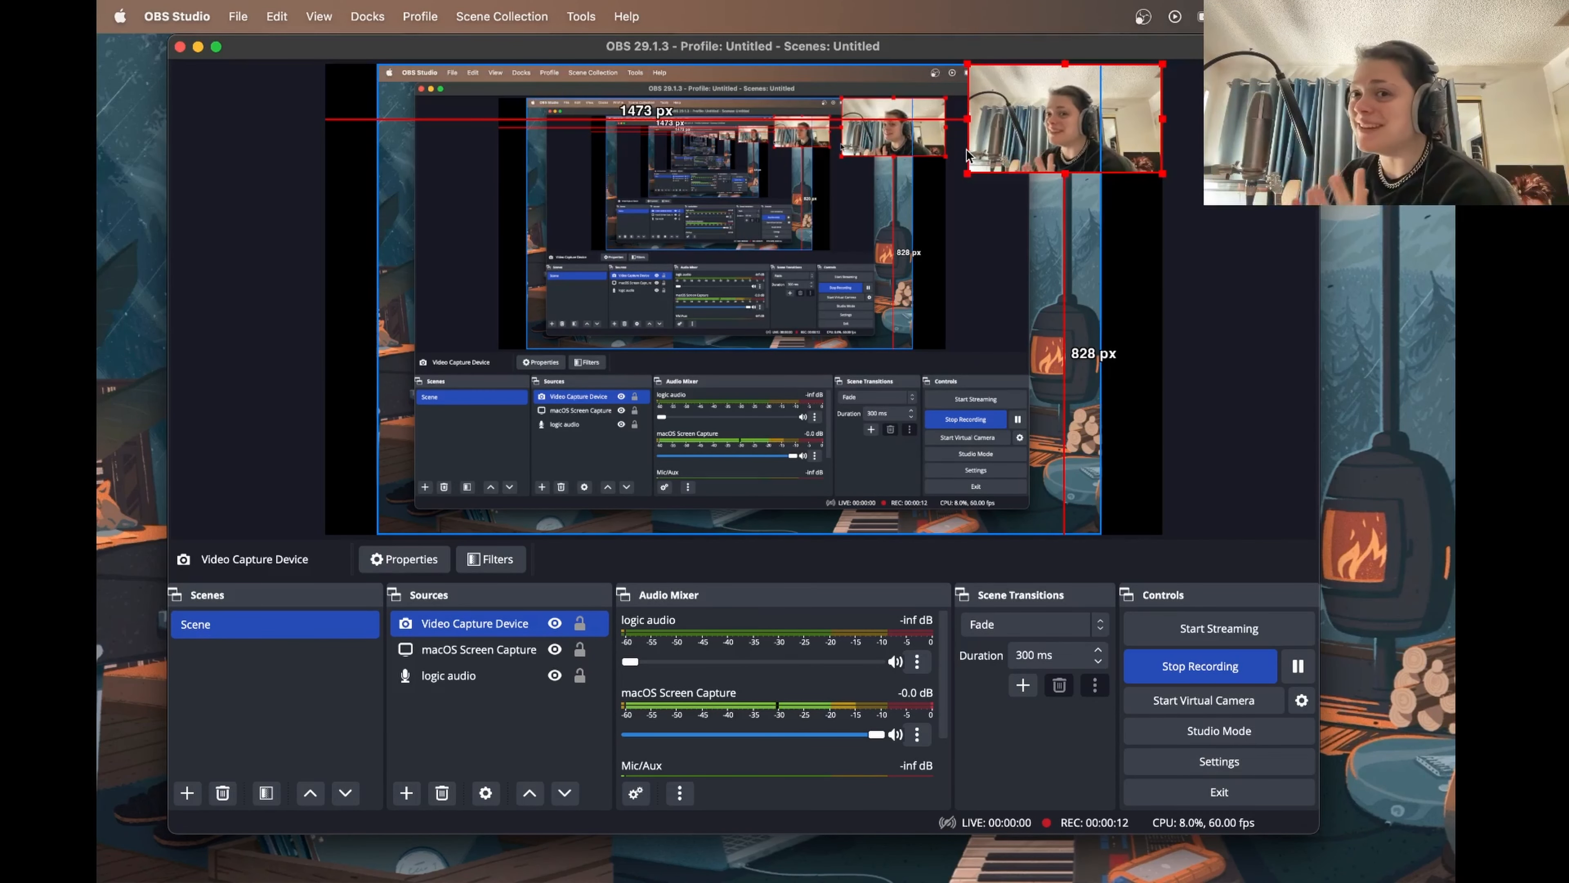
- Shrink the webcam source in the recording preview and switch to Logic Pro
left_click_drag(965, 175, 994, 163)
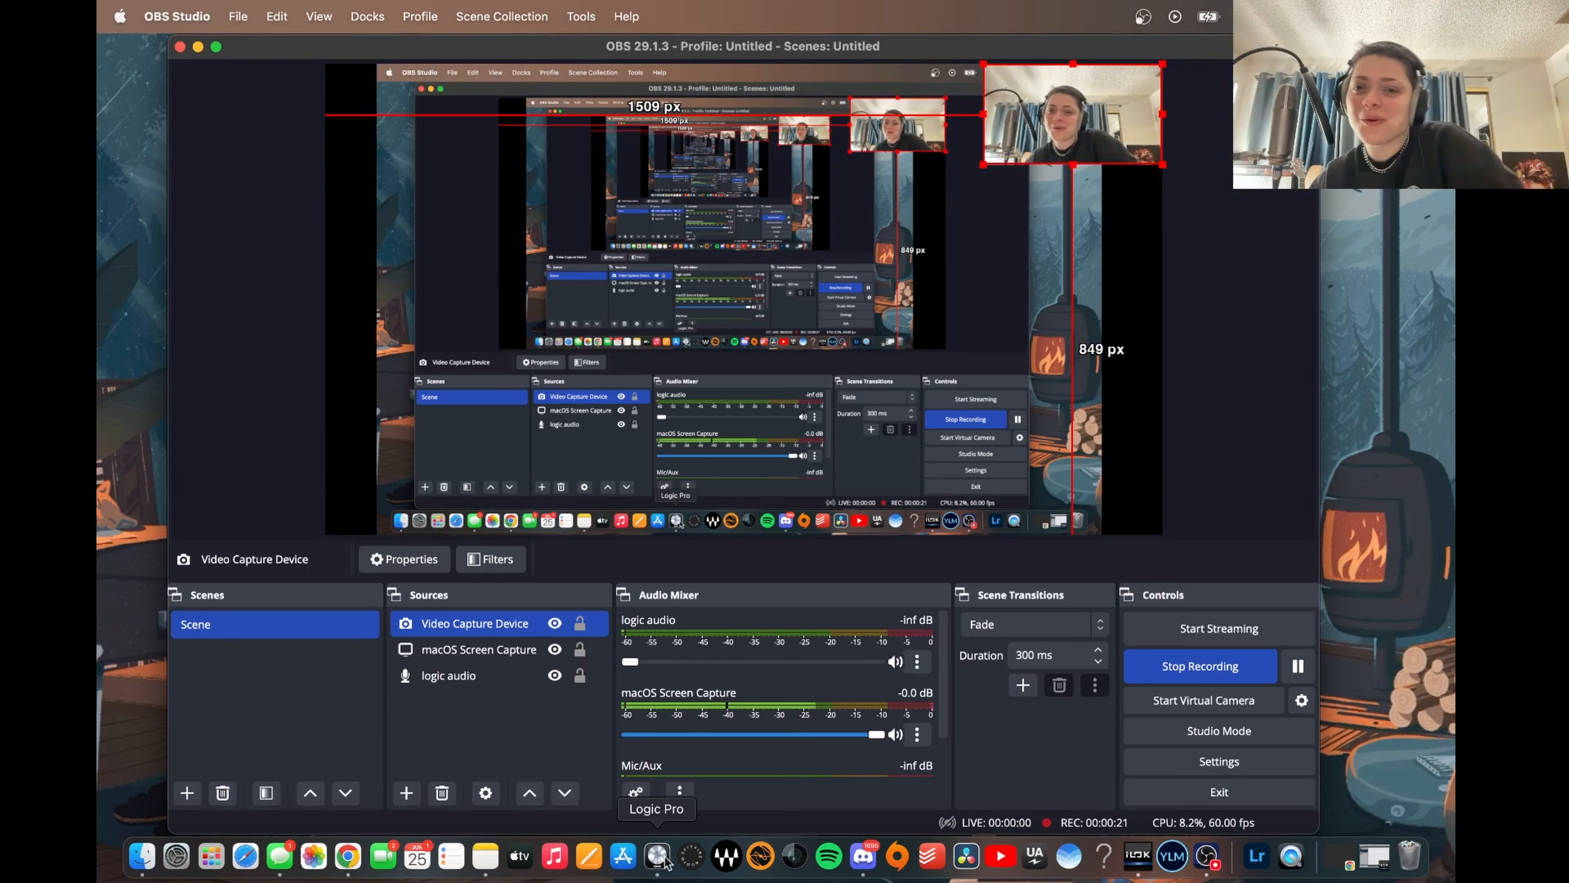
left_click(666, 861)
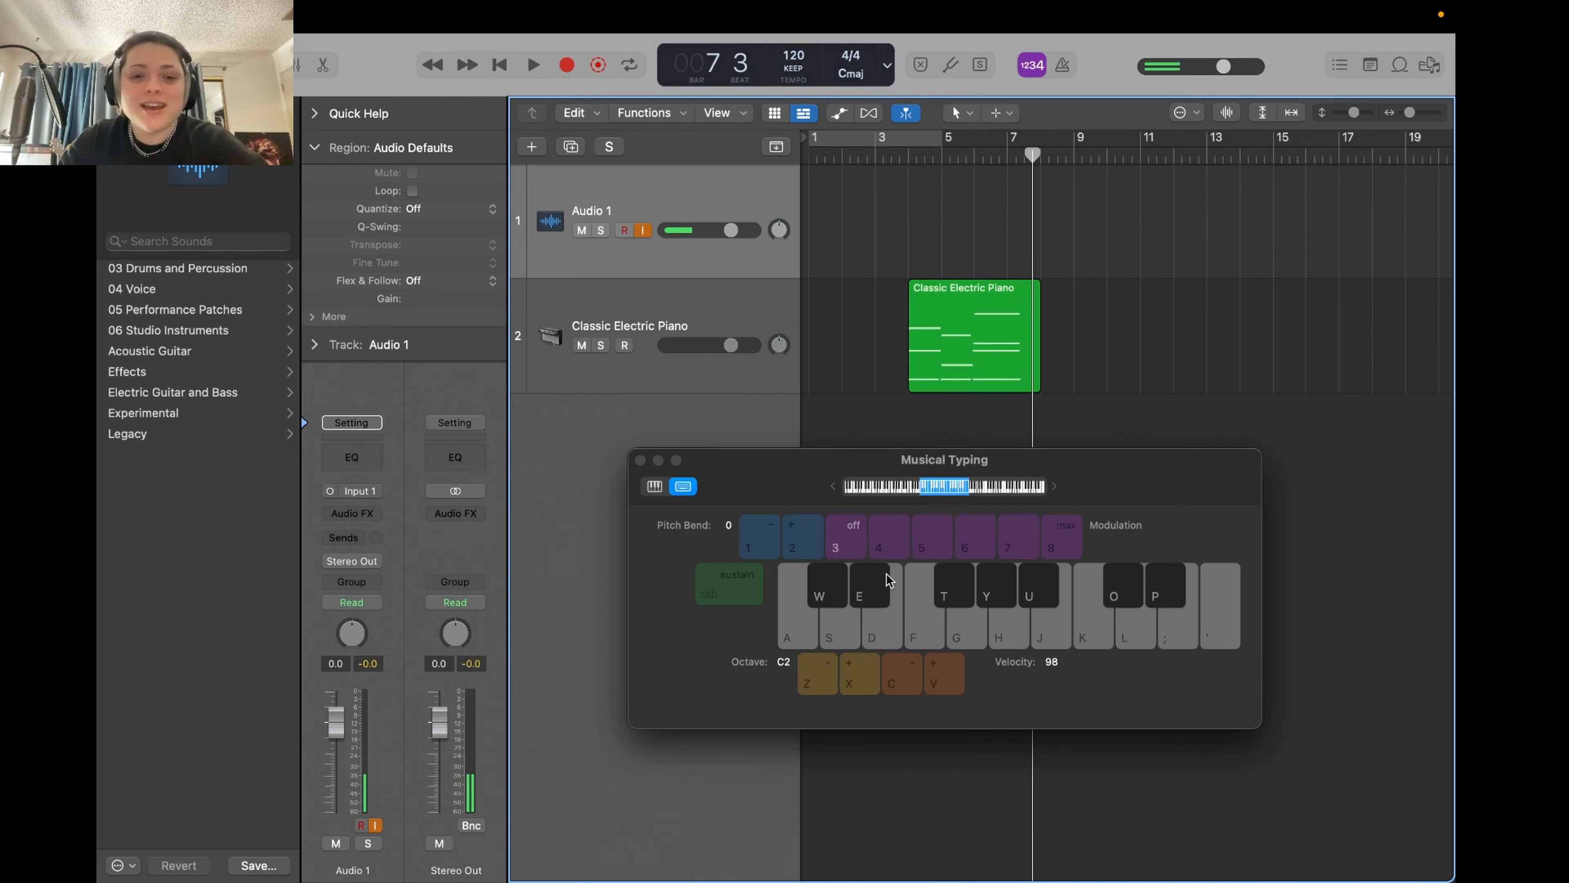
- Clear the Musical Typing window away, delete the Classic Electric Piano region and return the playhead to the project start
left_click(640, 460)
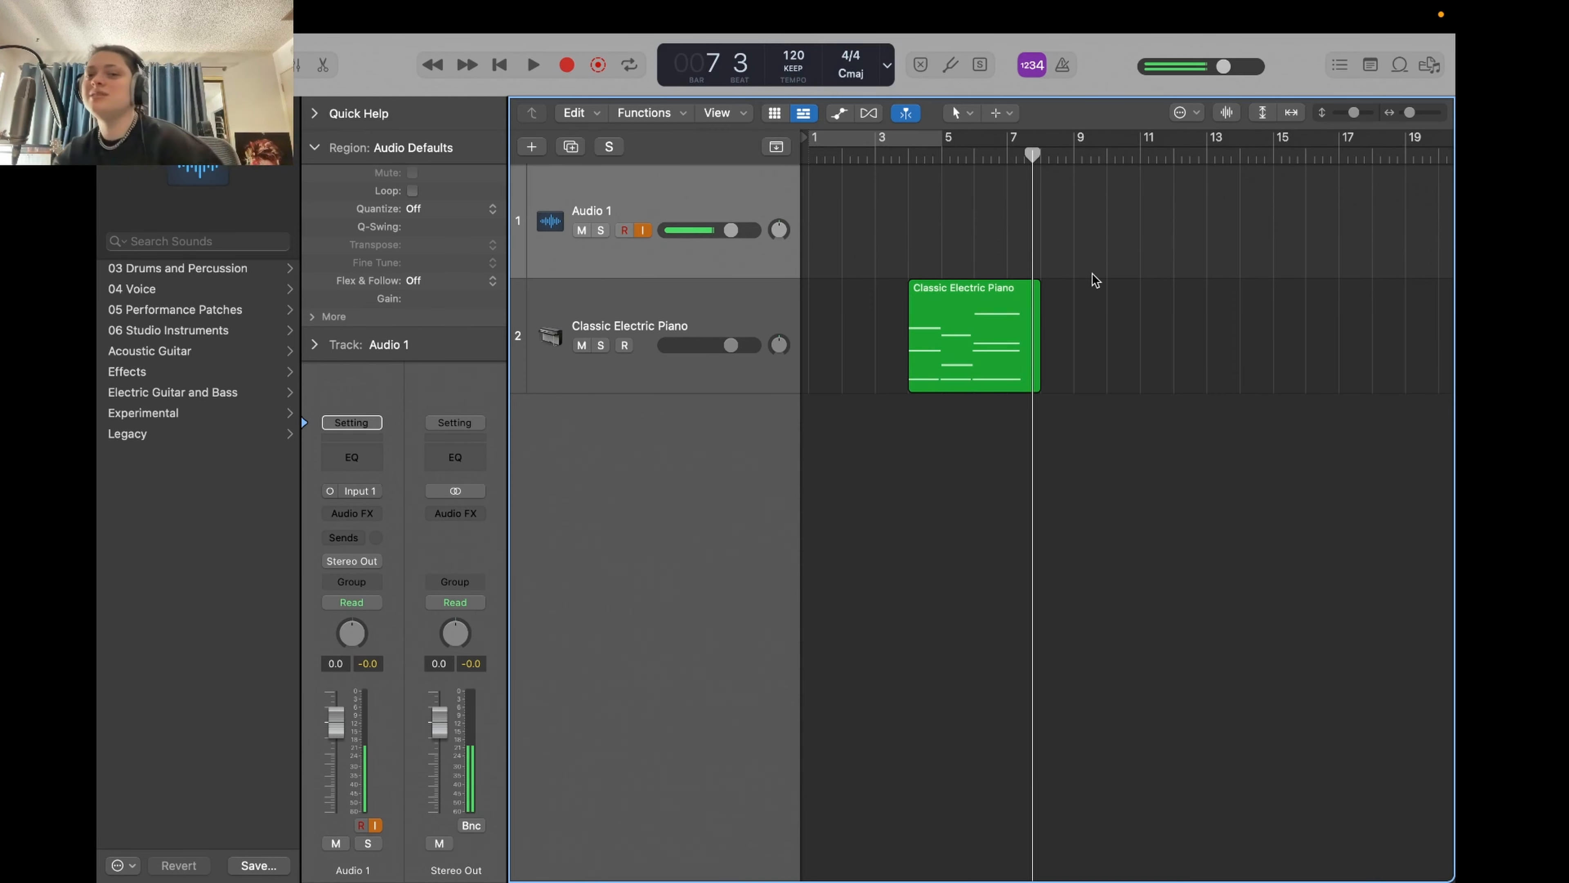
left_click(999, 340)
key("Delete")
key("Return")
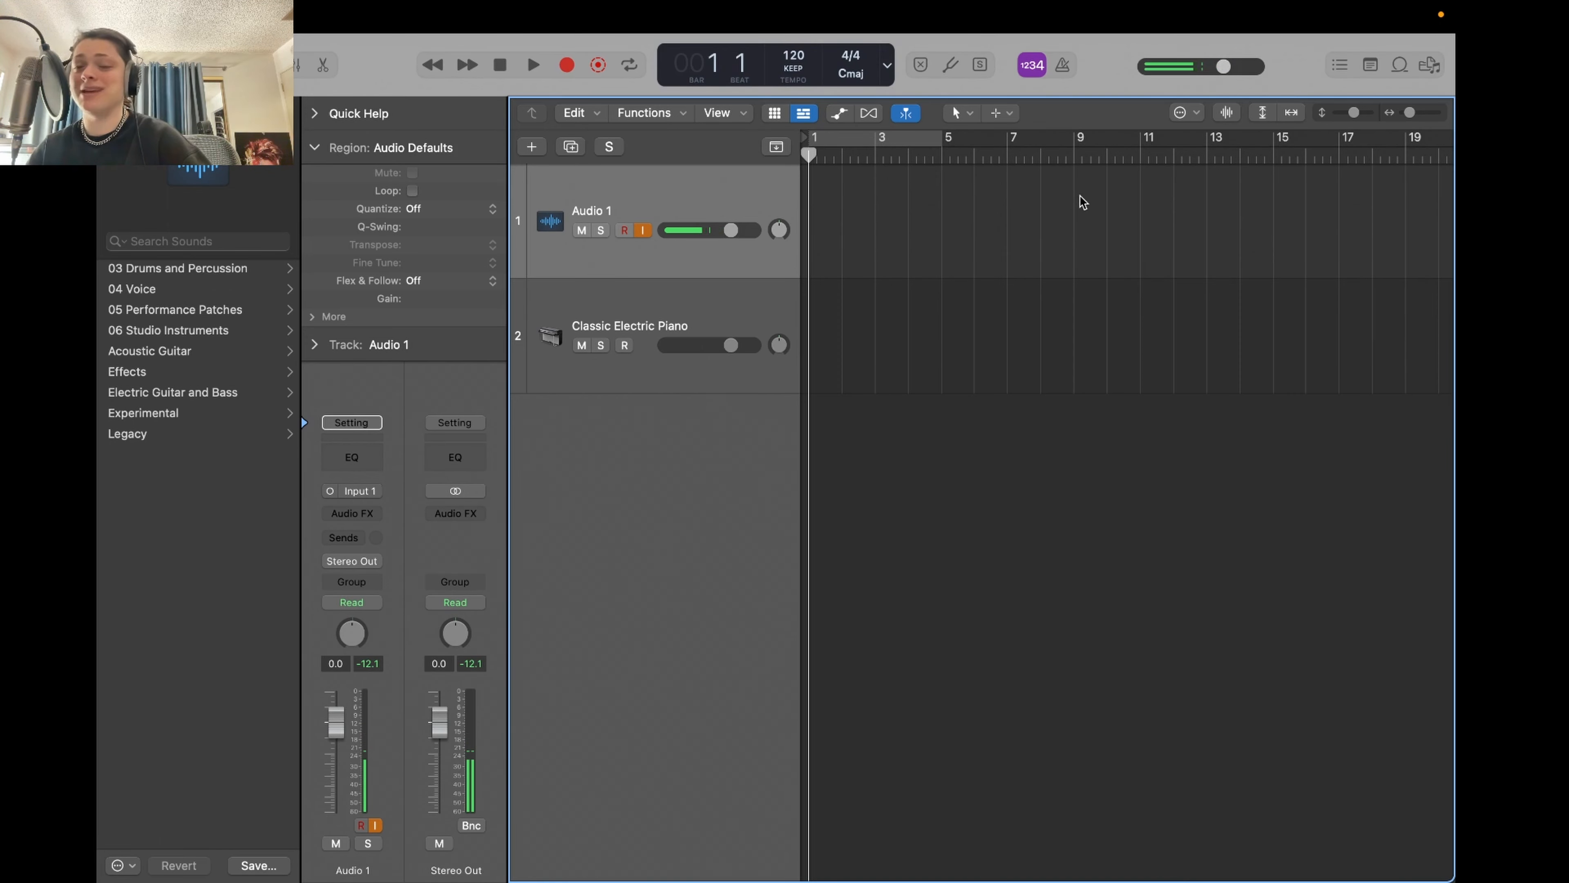
- Add a software instrument track below Audio 1 and load the SoCal patch from the Drum Kit library onto it
left_click(532, 146)
key("Return")
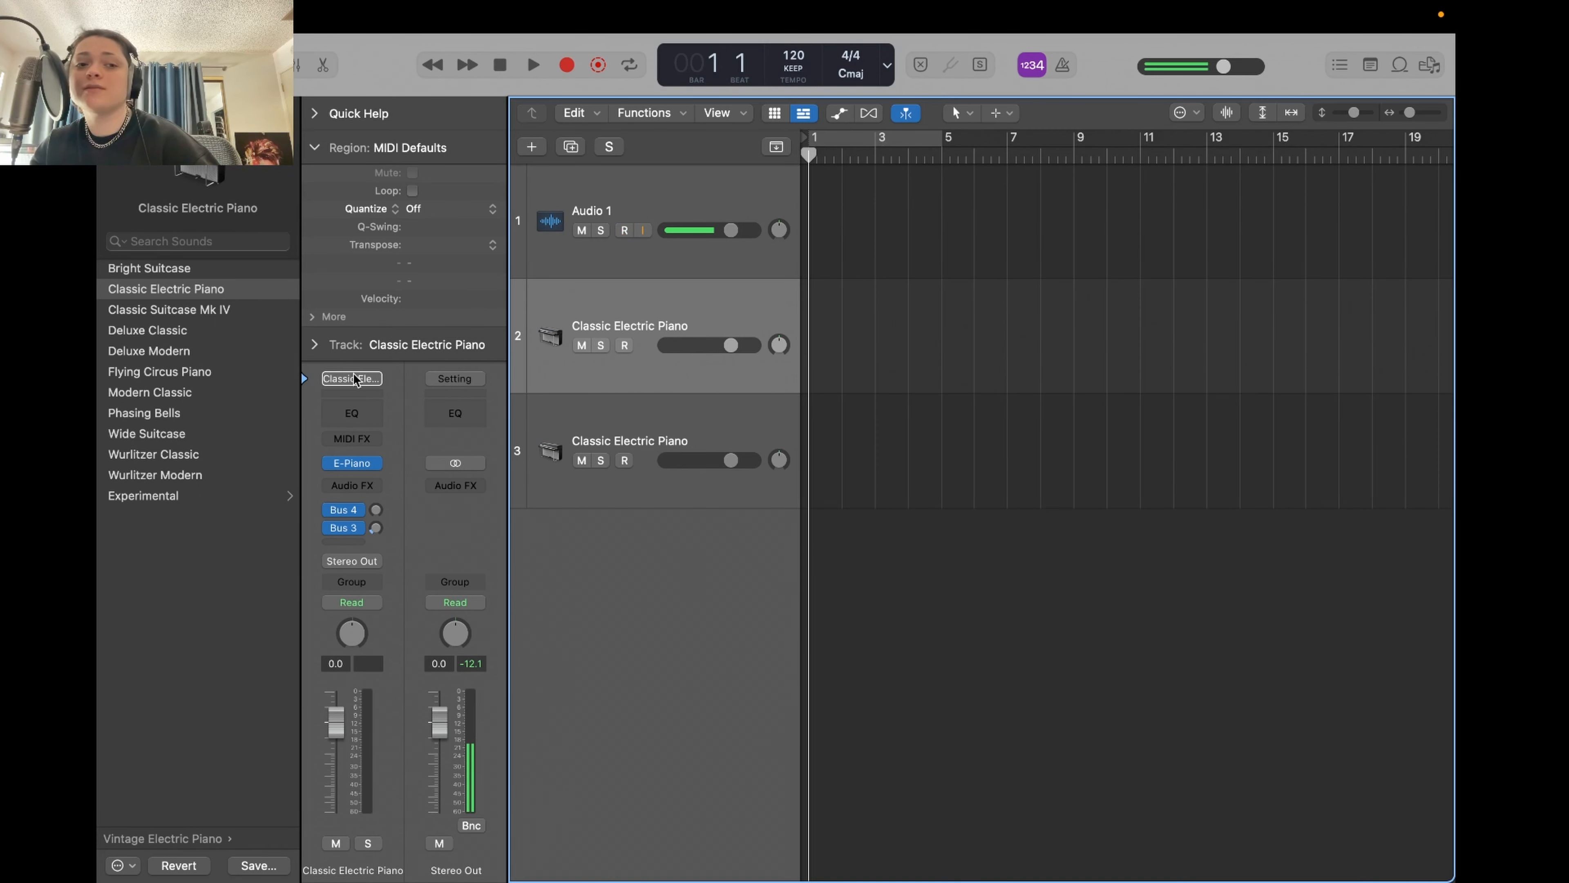
left_click(186, 838)
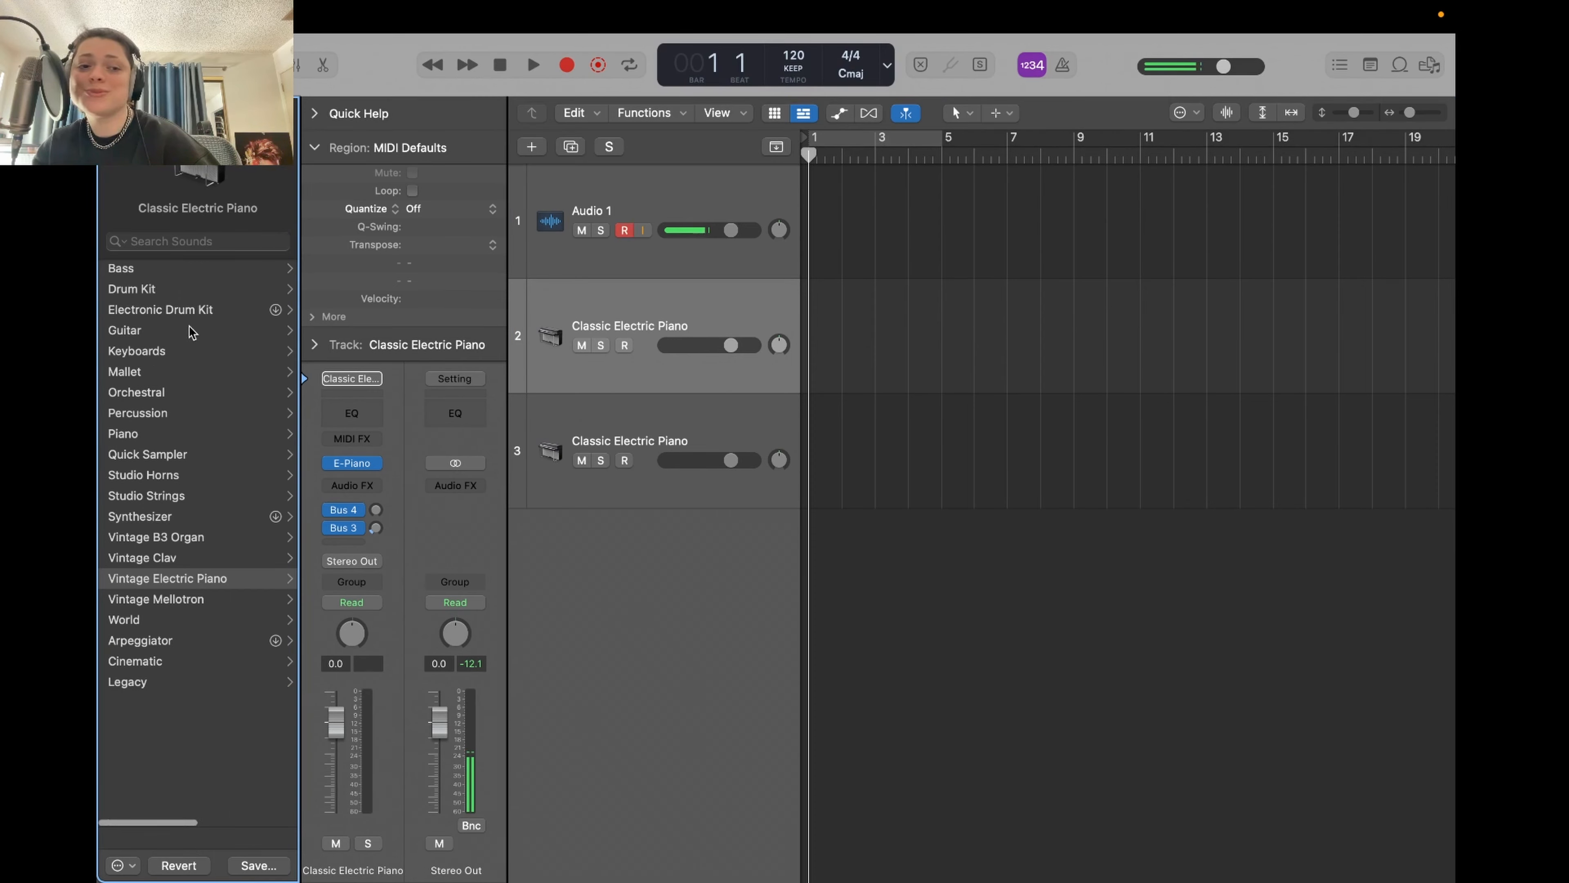
left_click(160, 291)
left_click(166, 620)
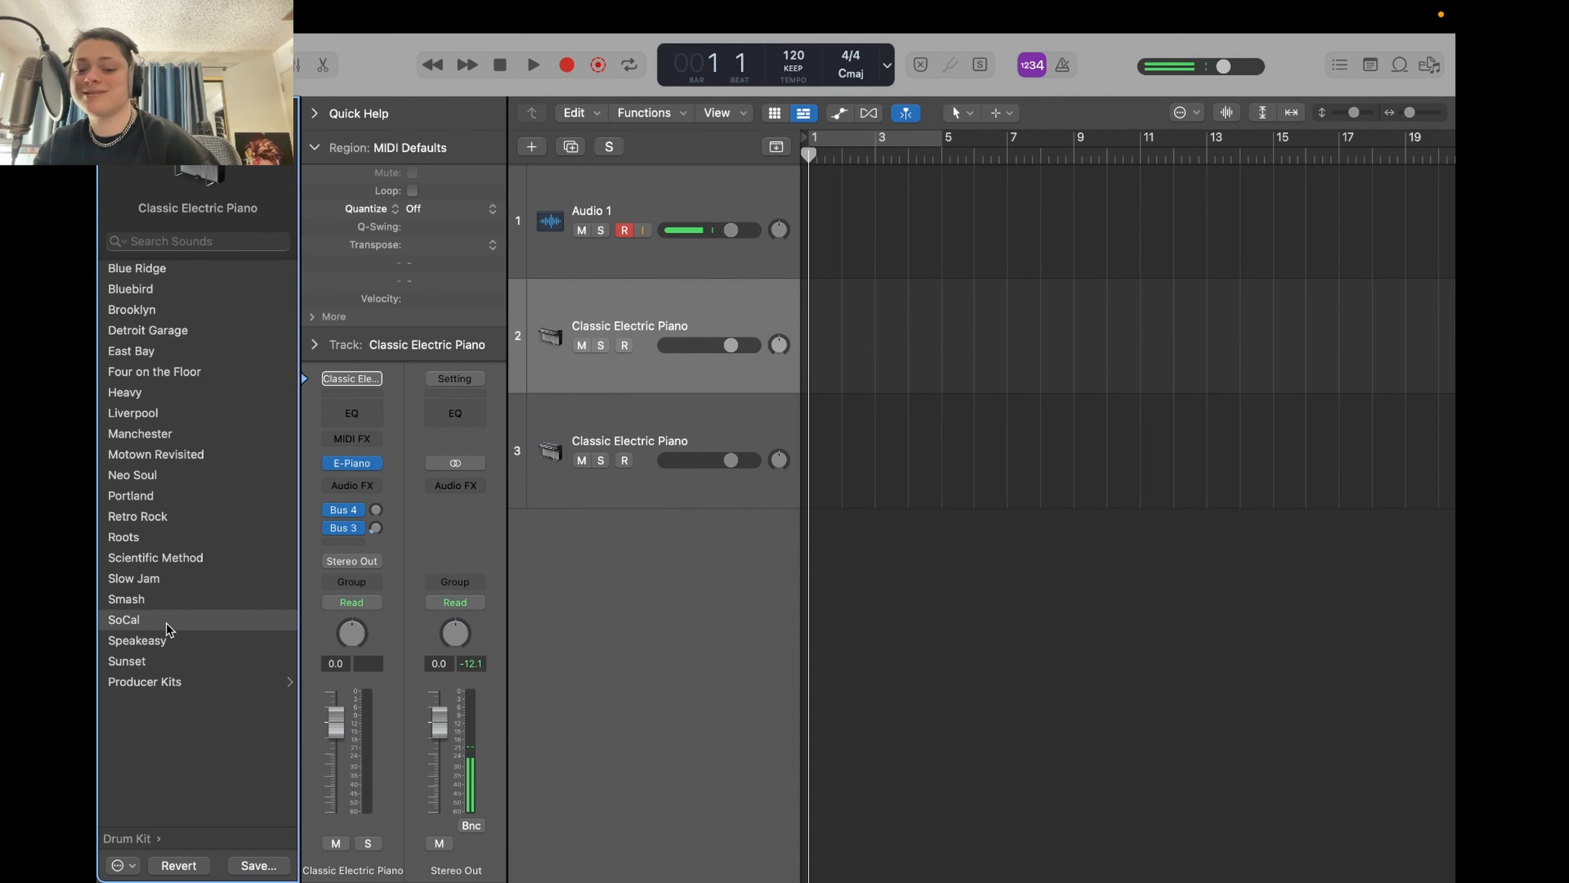
- Show Musical Typing and play a few drum hits to audition the SoCal kit
key("super+k")
key("a")
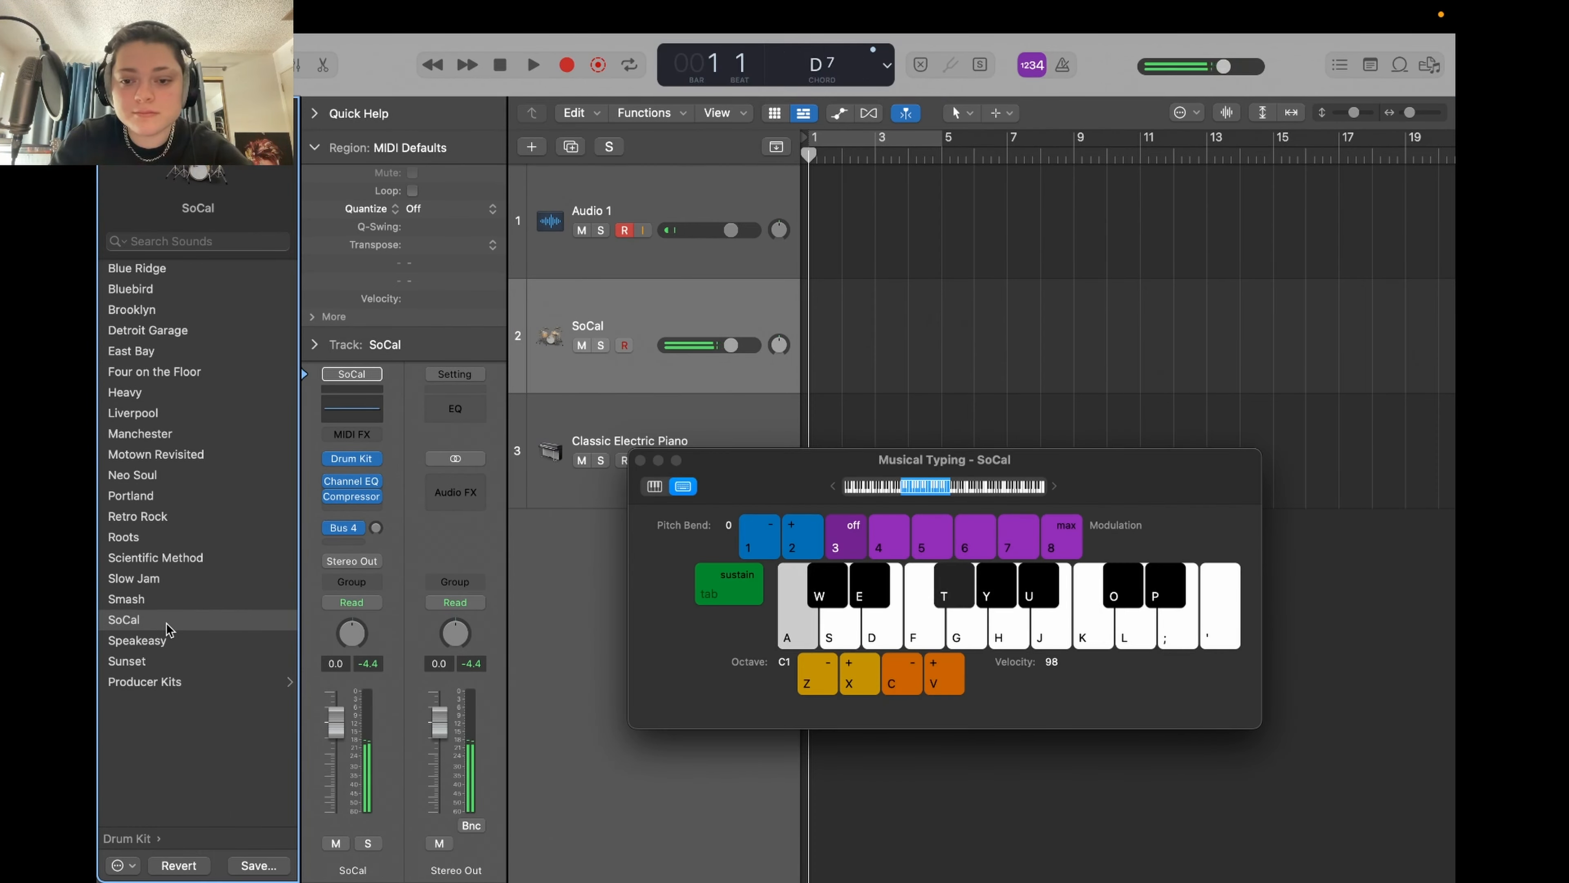
key("t")
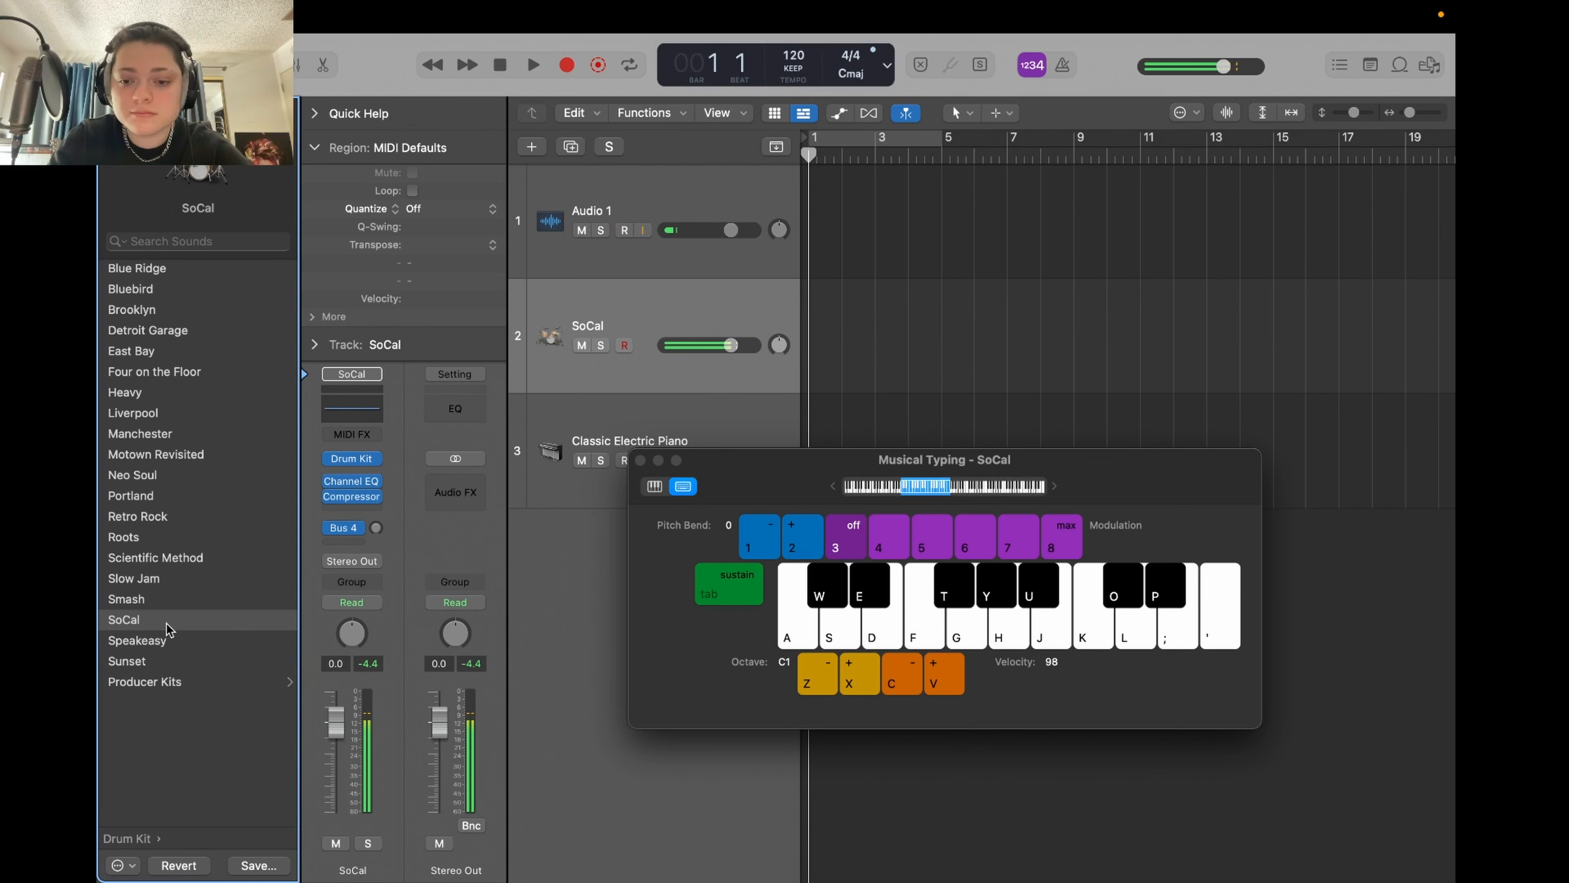
- Load the Speakeasy drum kit on the new track and play several hits to audition it
left_click(179, 639)
key("a")
key("s")
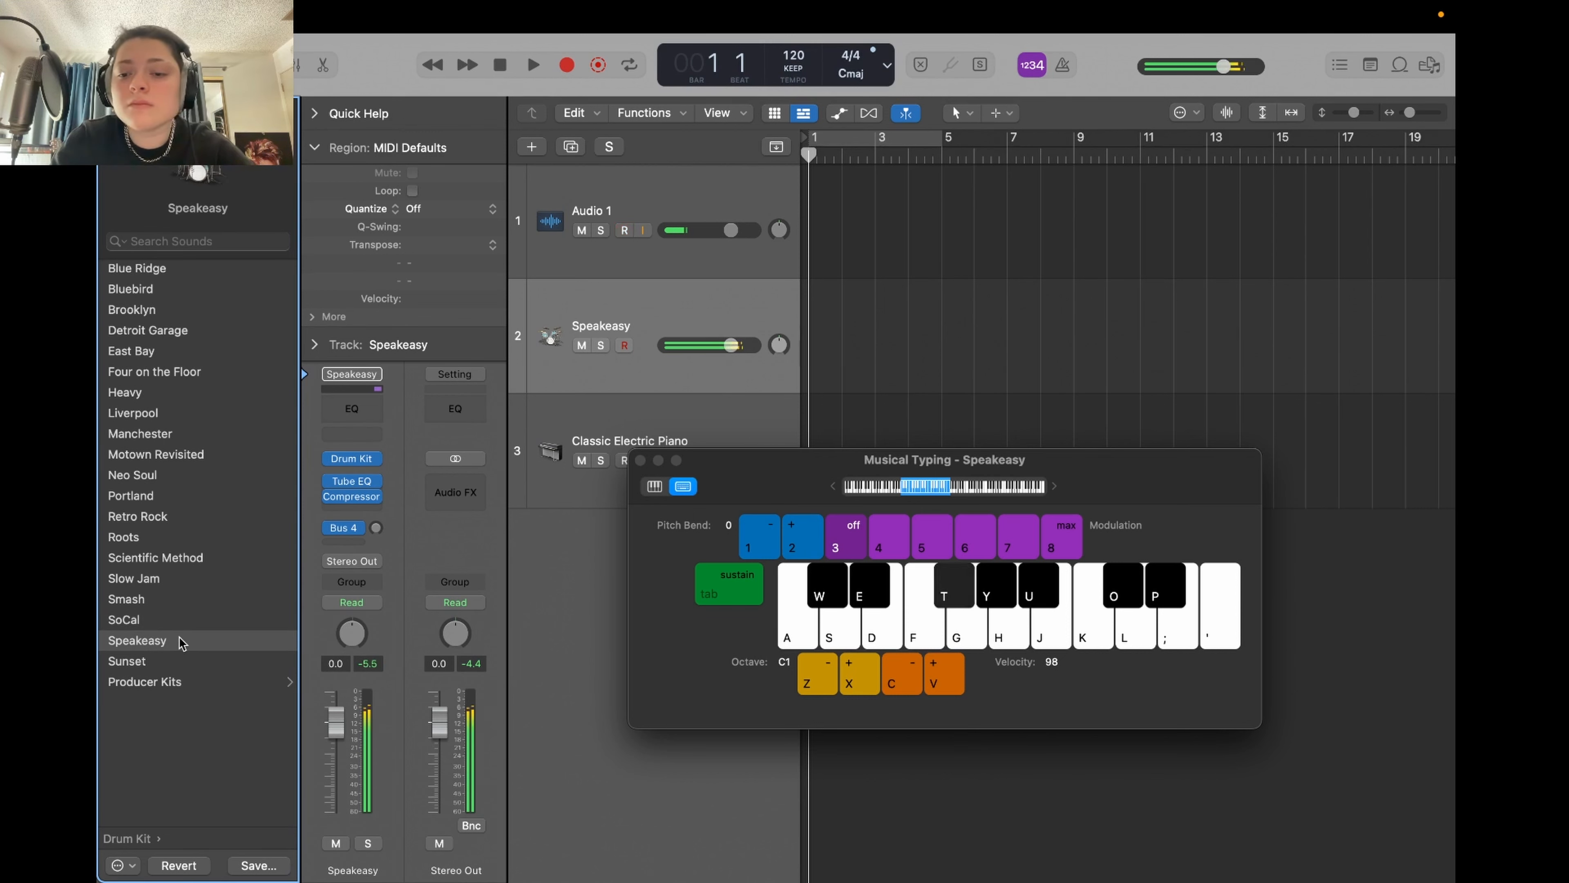
key("t")
key("s")
key("a")
- Load the Sunset drum kit on the track and play a series of hits to audition it
left_click(179, 660)
key("a")
key("s")
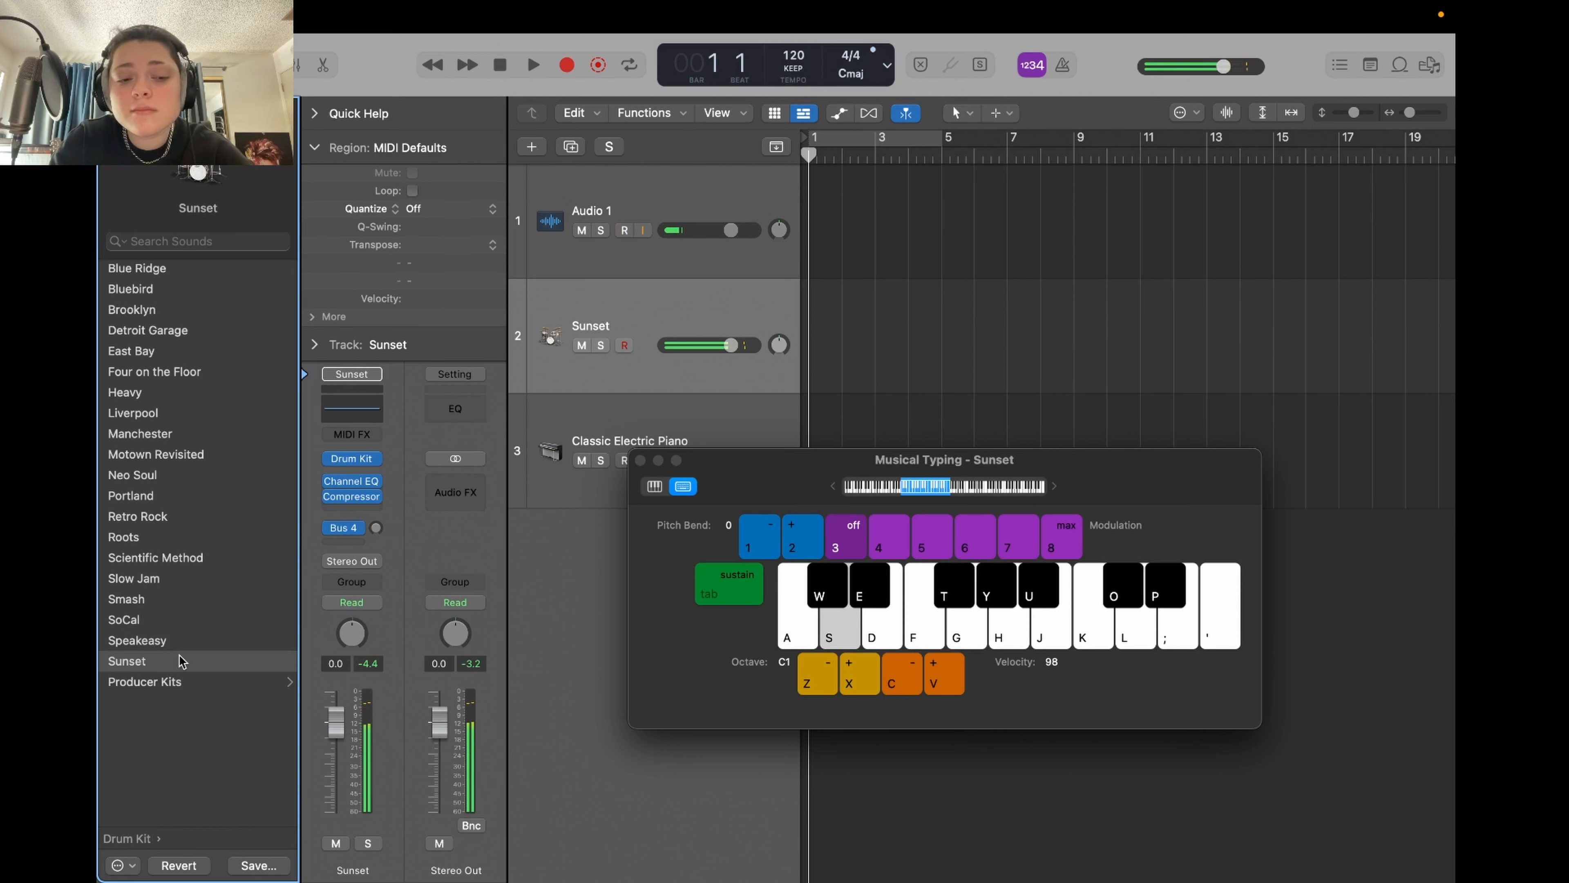
key("a")
key("a")
key("o")
key("a")
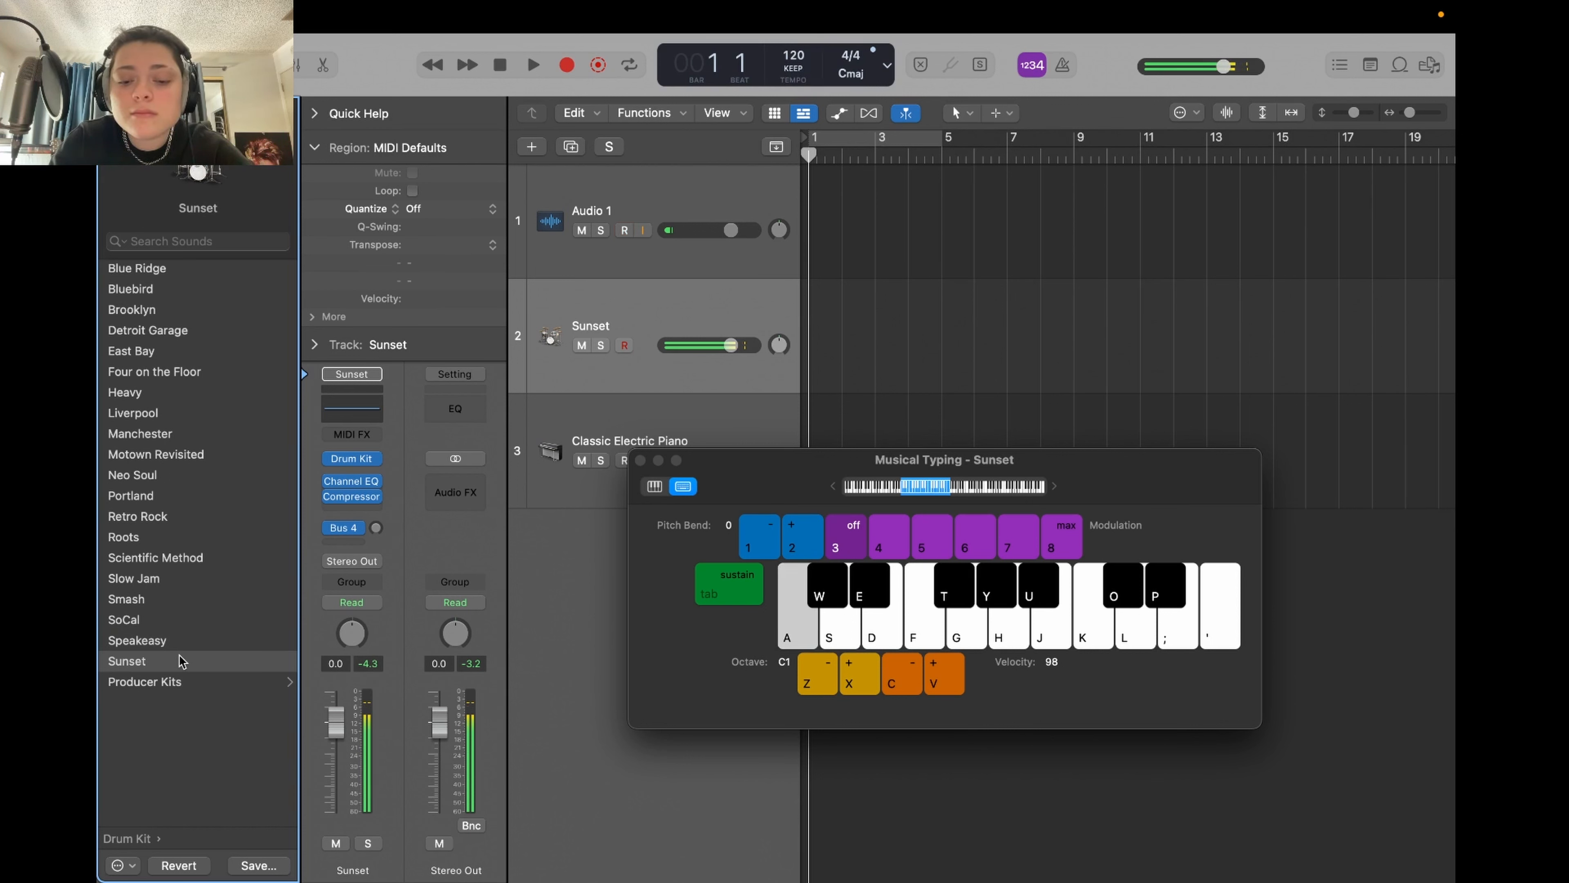
key("a")
key("p")
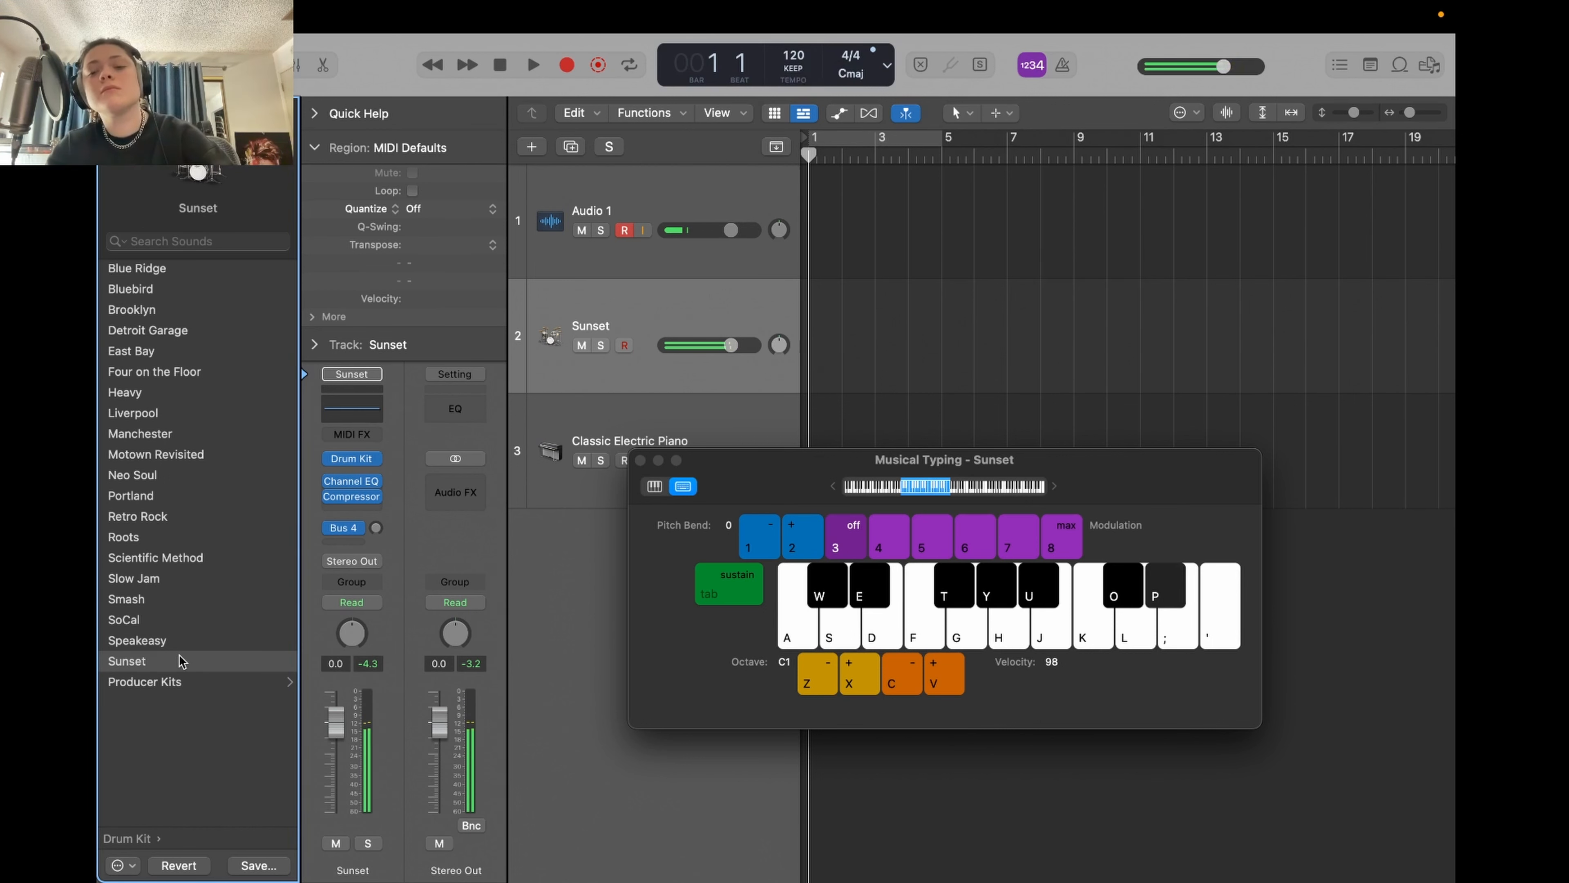
key("a")
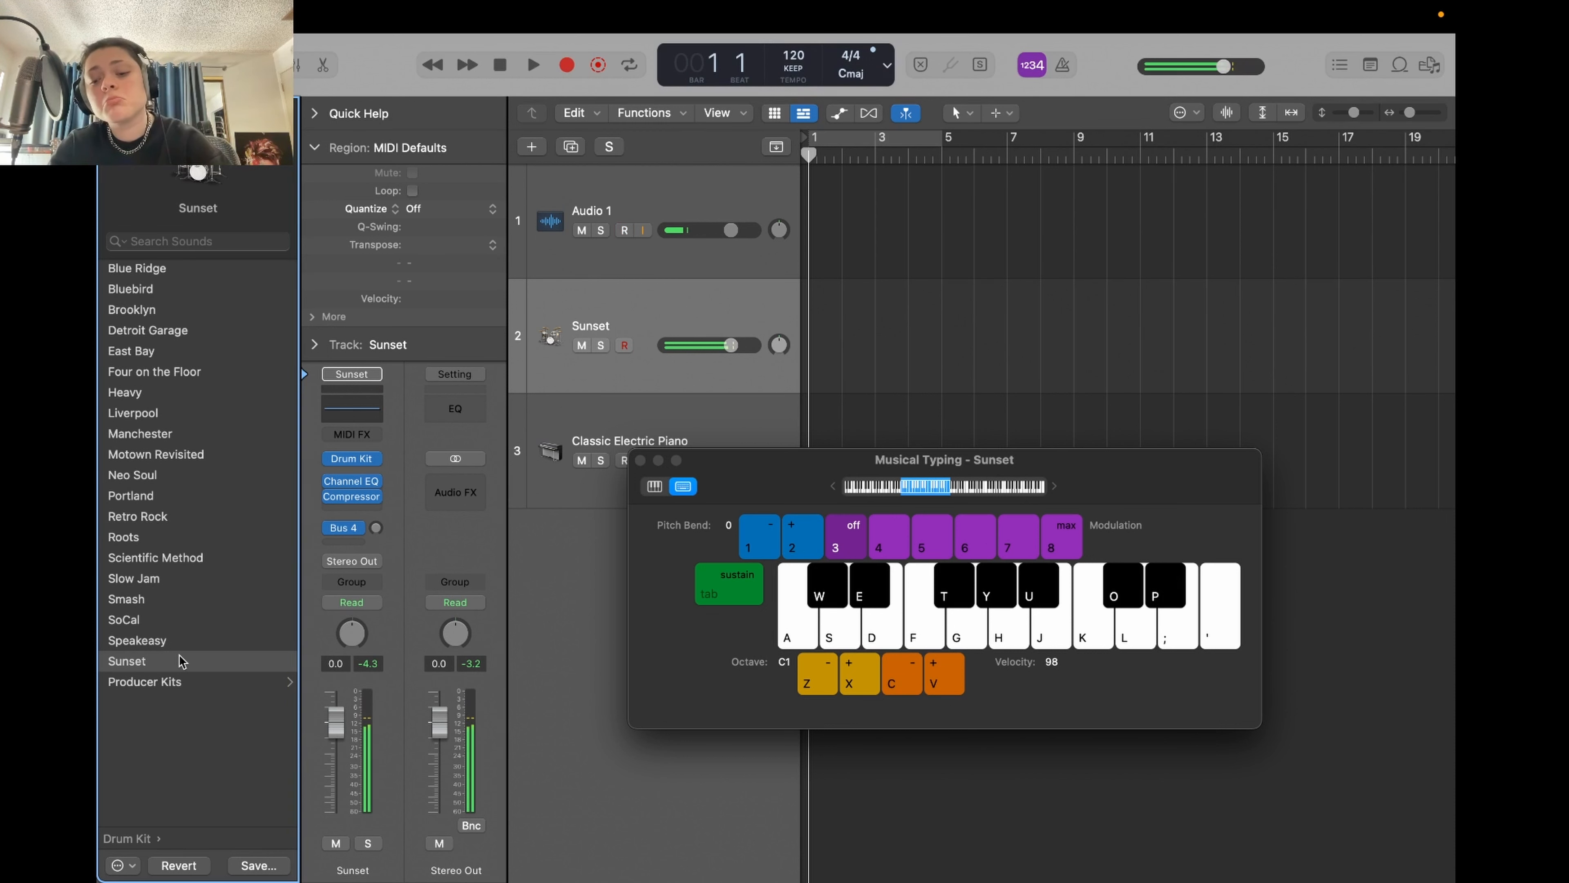
key("s")
key("p")
key("a")
key("s")
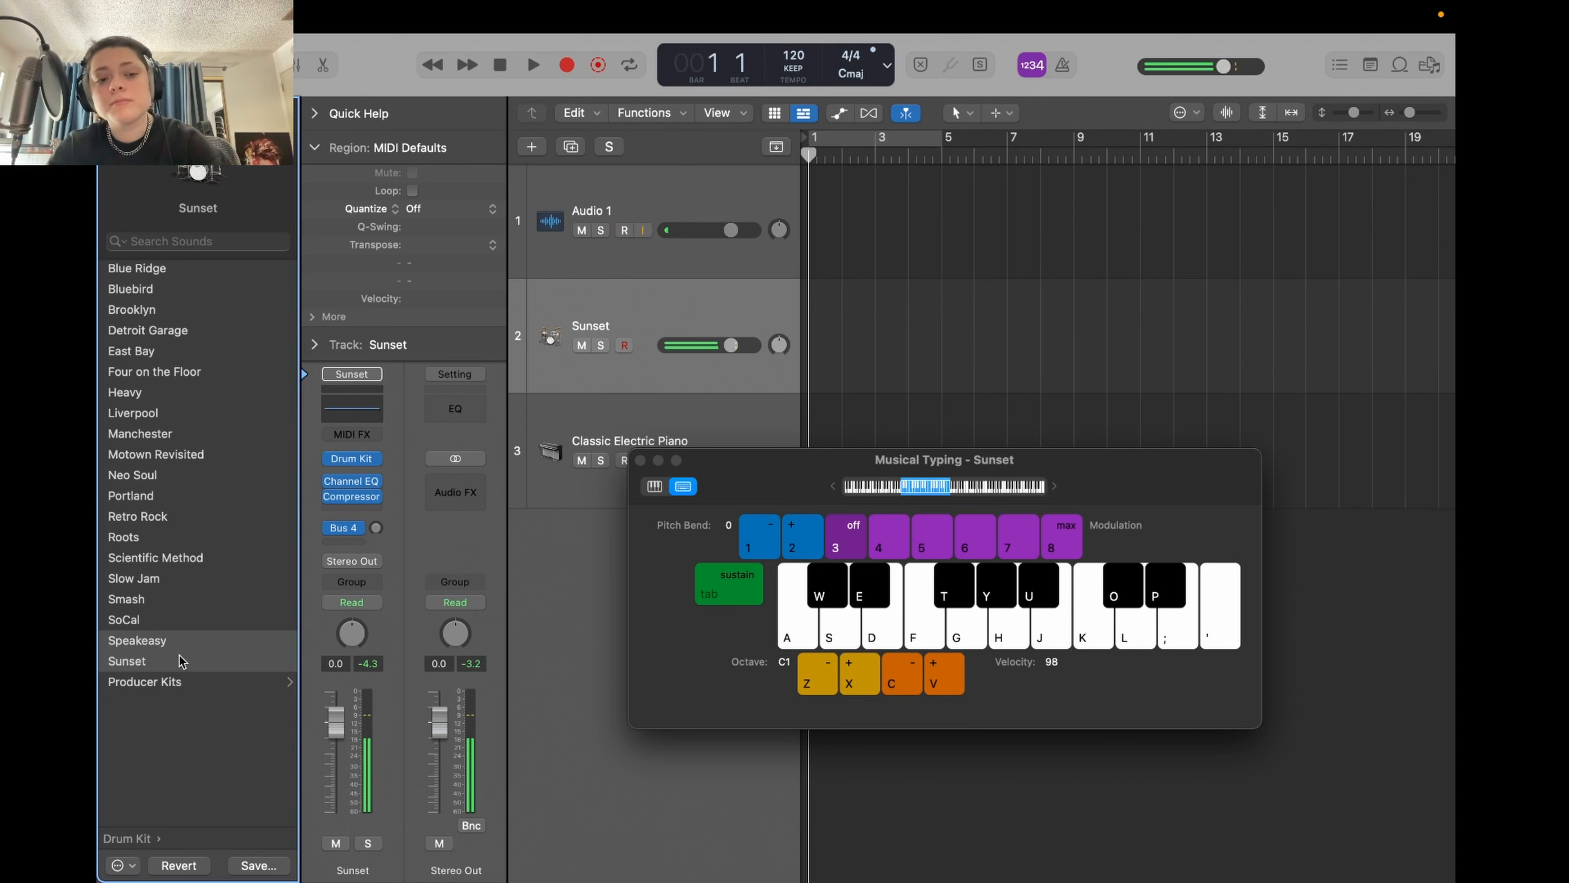
- Load the Smash drum kit on the track and play a few hits to audition it
key("Up")
key("Up")
key("Up")
key("a")
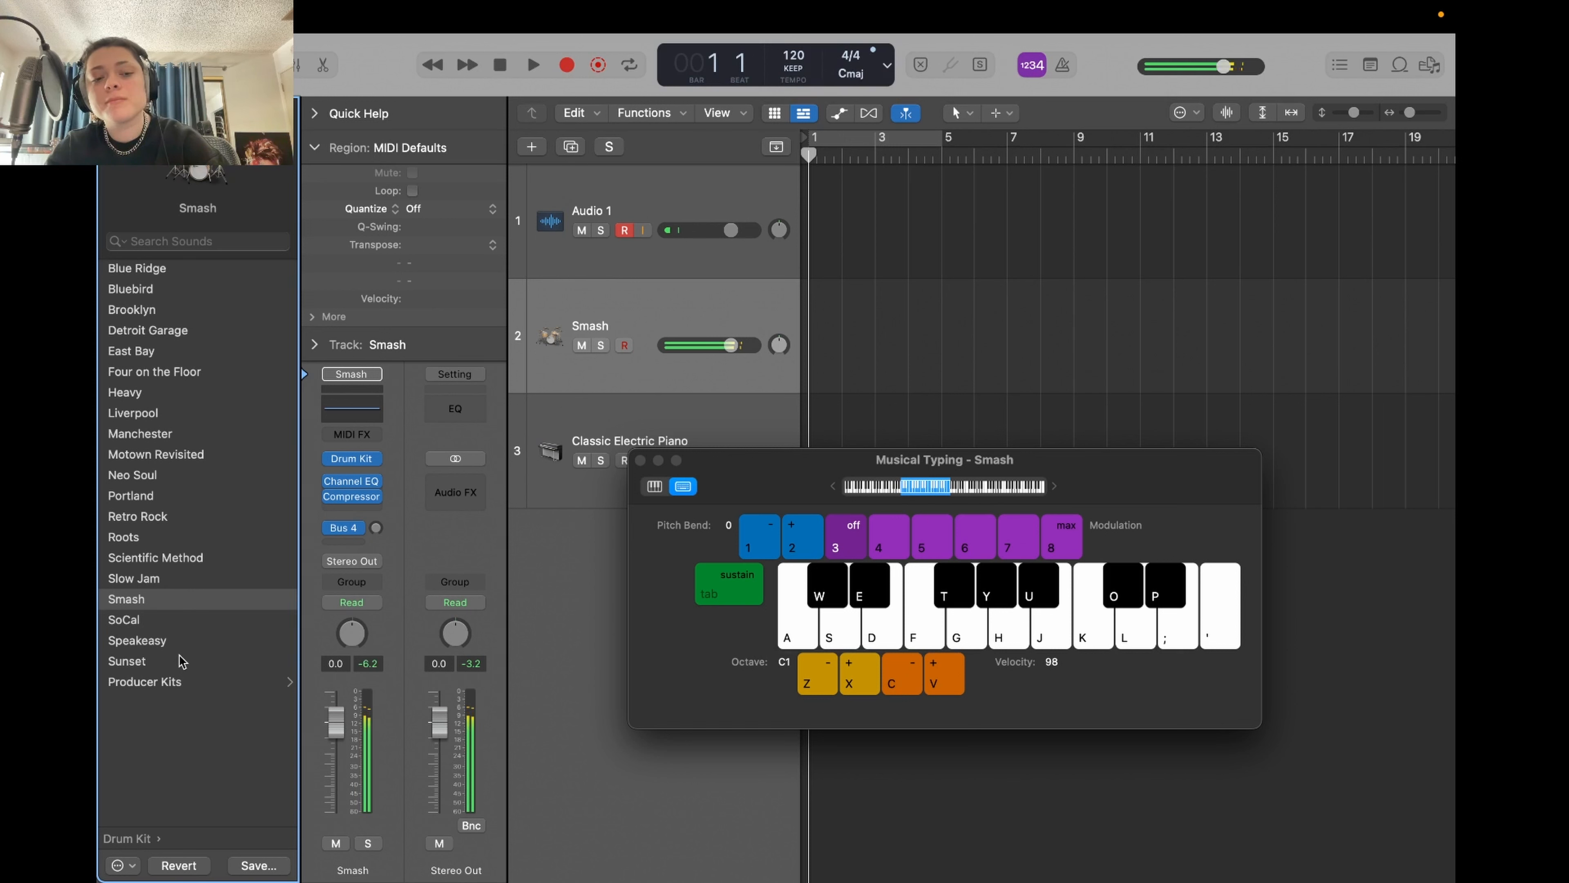
key("s")
key("p")
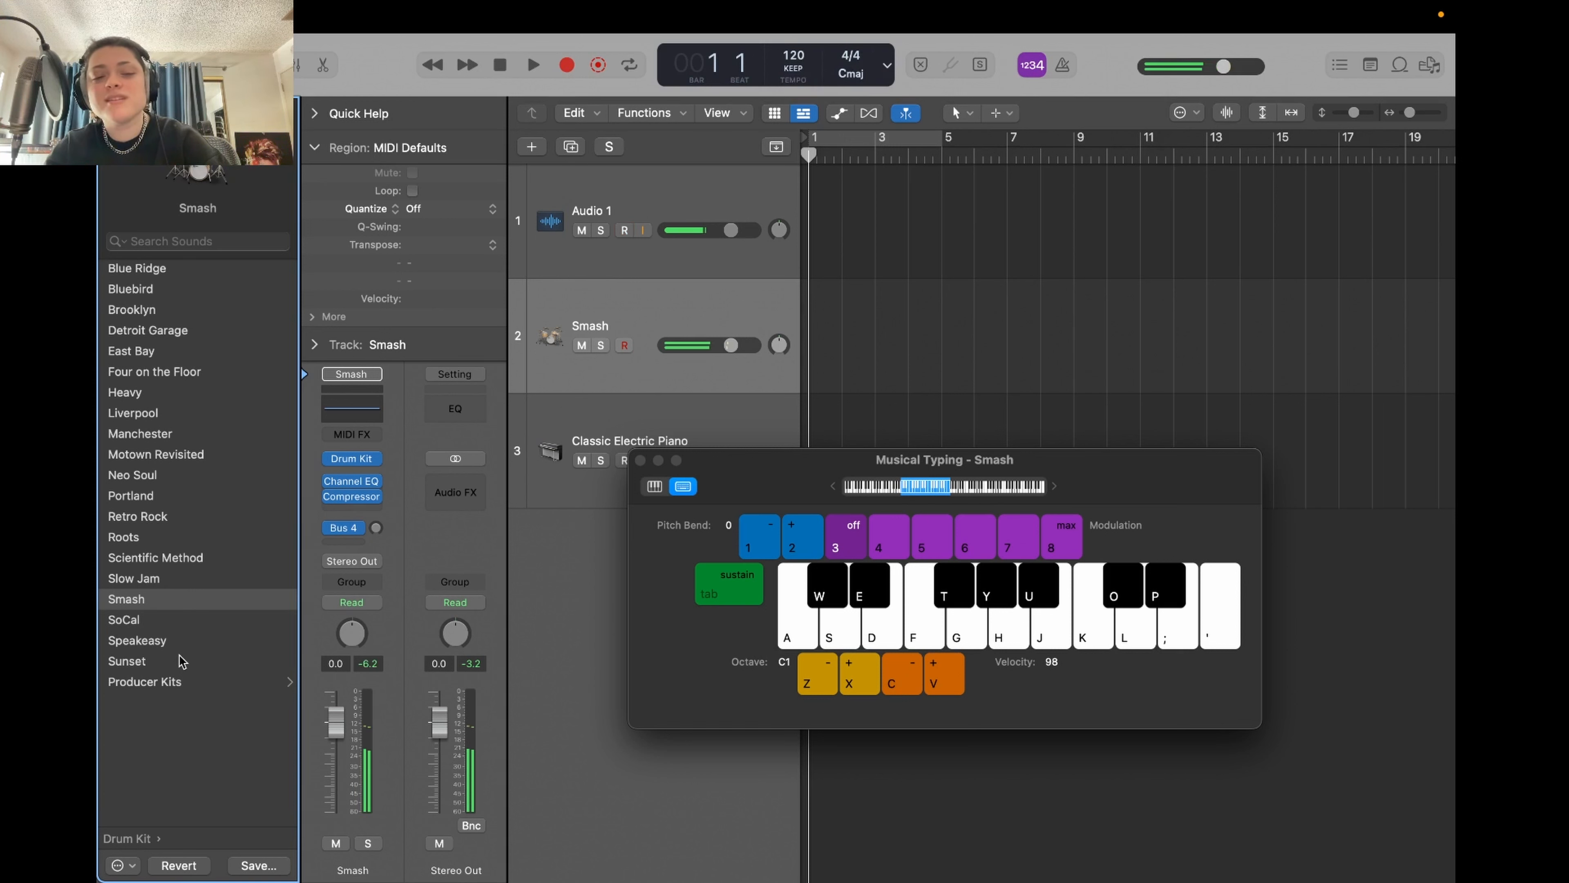
- Load the Slow Jam drum kit on the track and audition its different drum sounds with Musical Typing
key("Up")
key("p")
key("w")
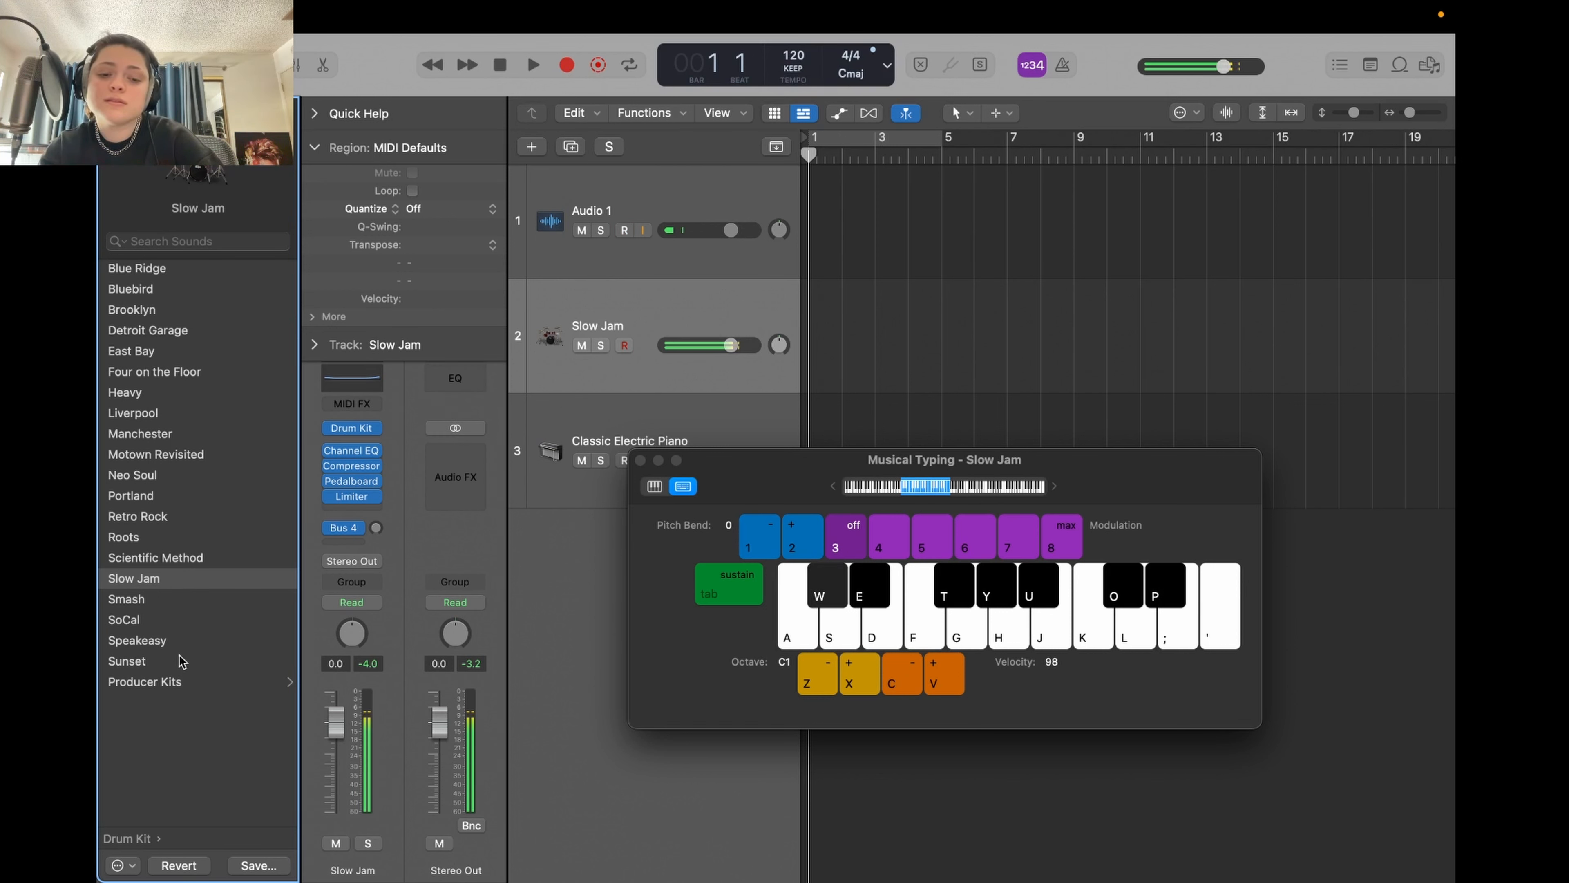
key("p")
key("a")
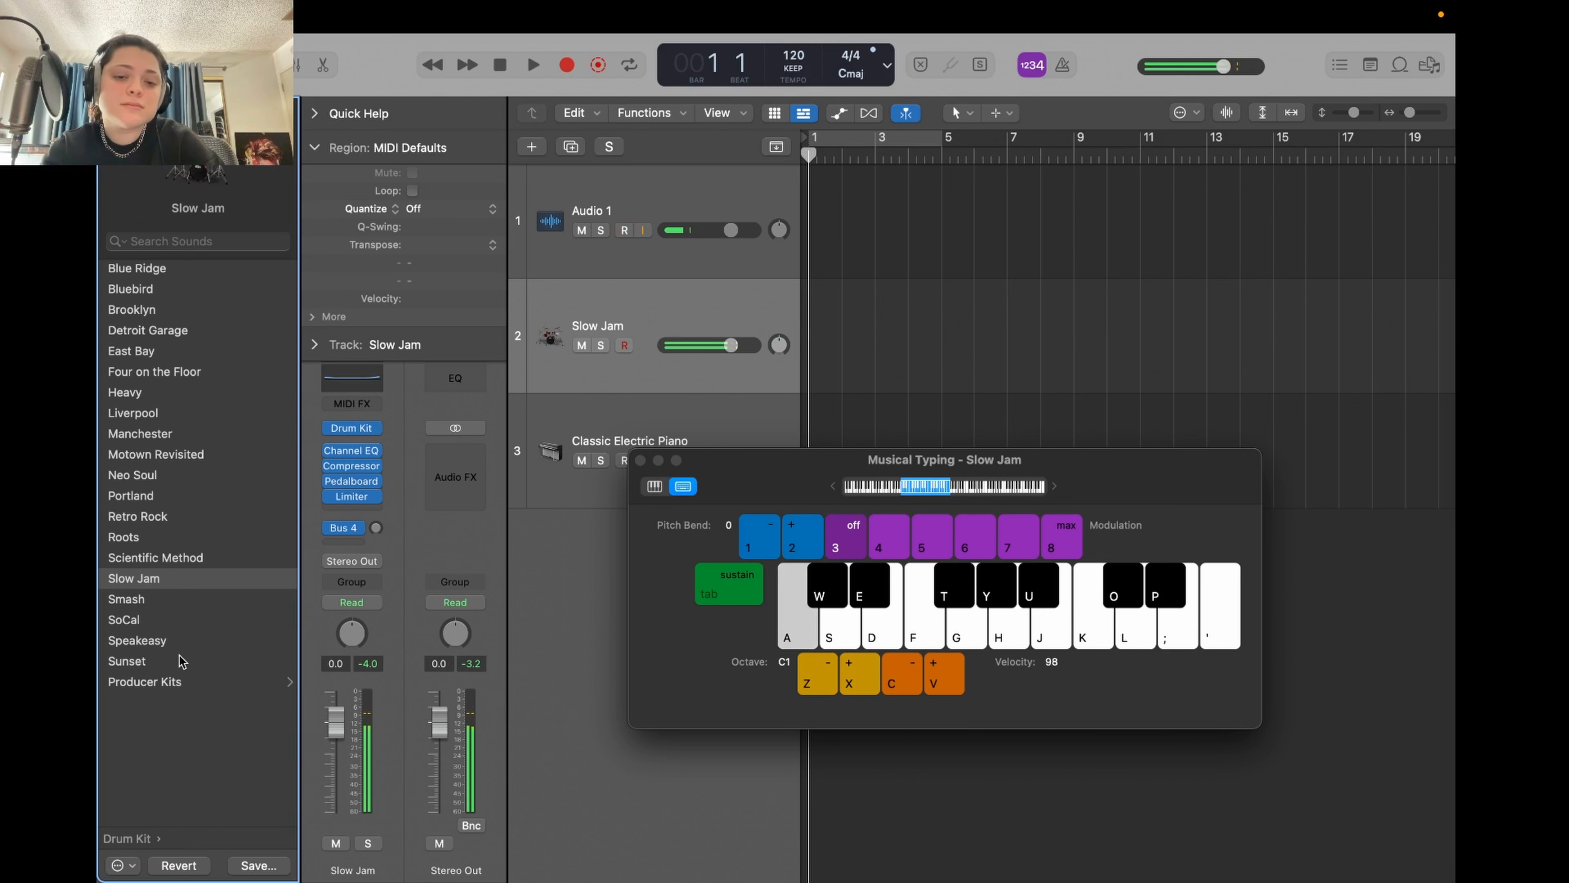
key("y")
key("y")
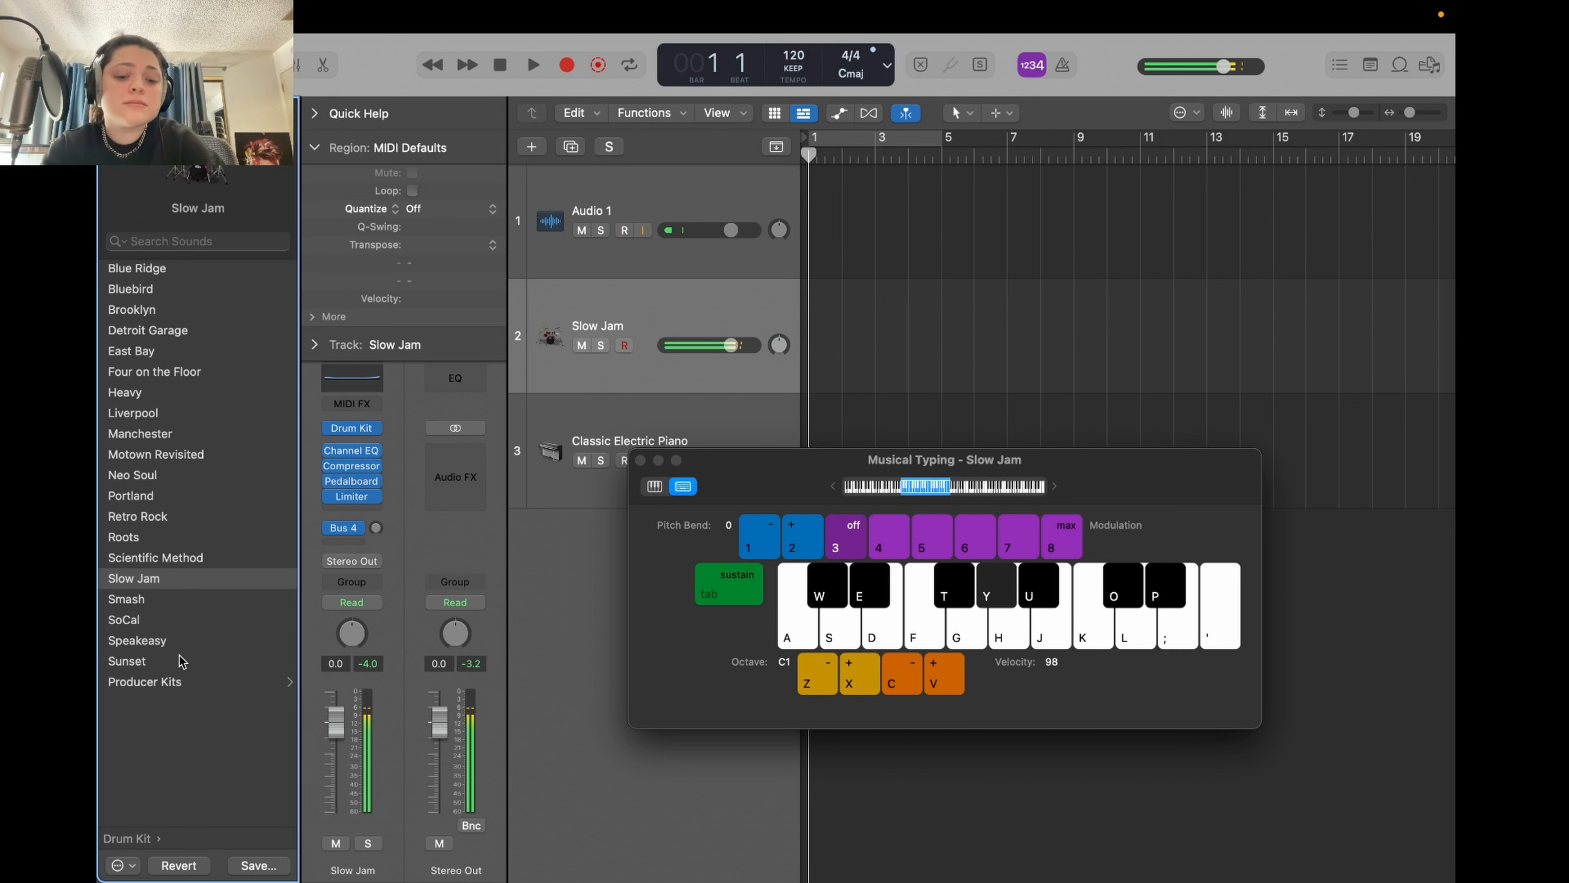
key("y")
key("a")
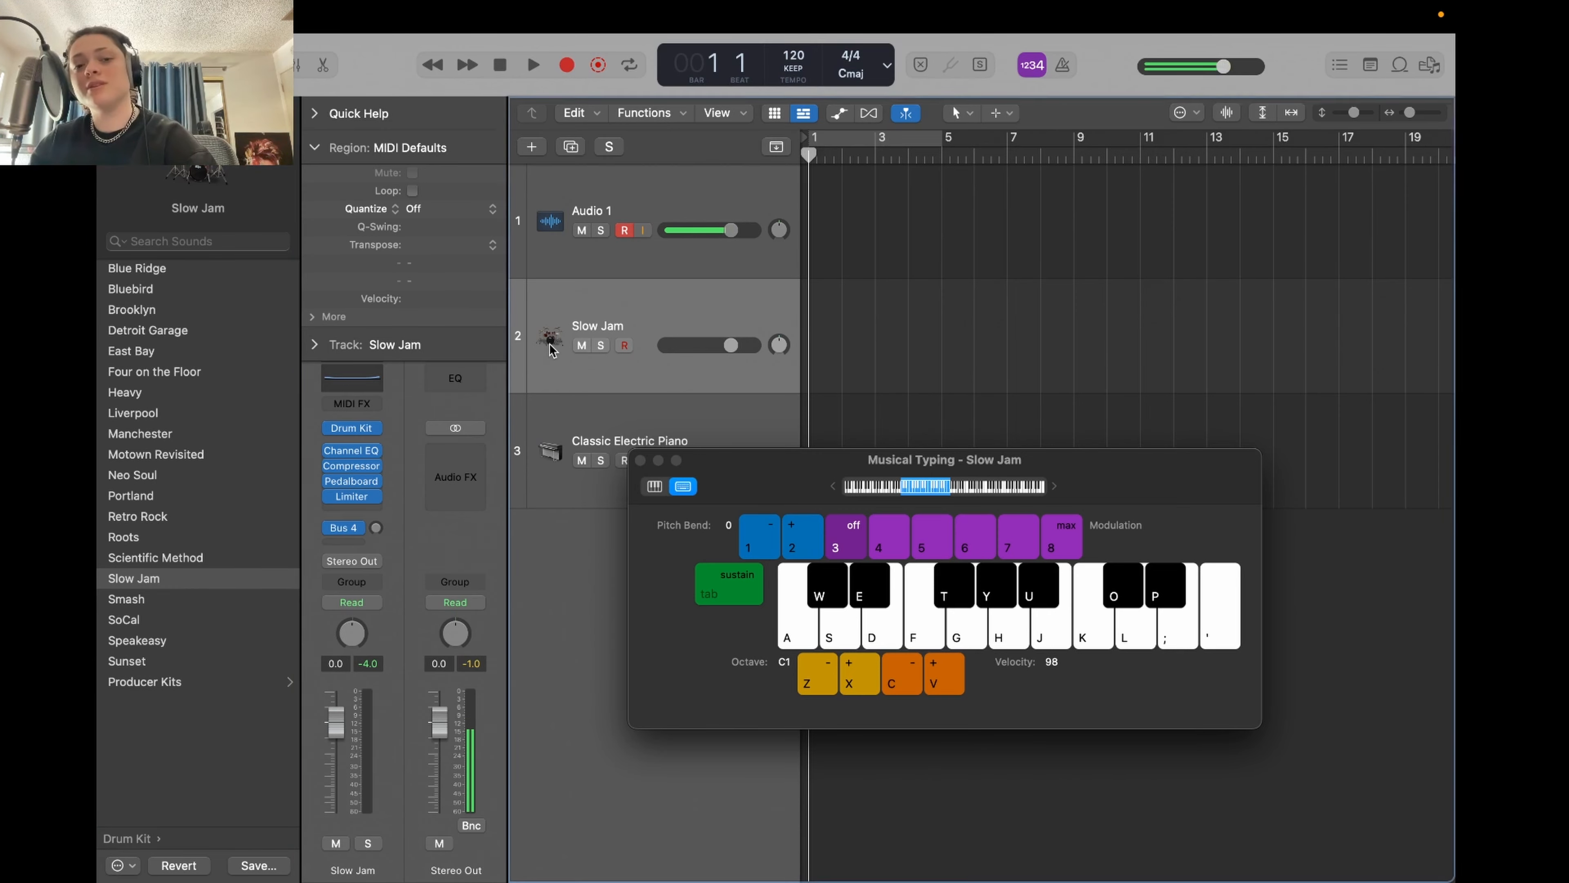
- Add a software instrument track below Slow Jam and load the Alphabet City patch from the Electronic Drum Kit library
left_click(534, 149)
left_click(1051, 644)
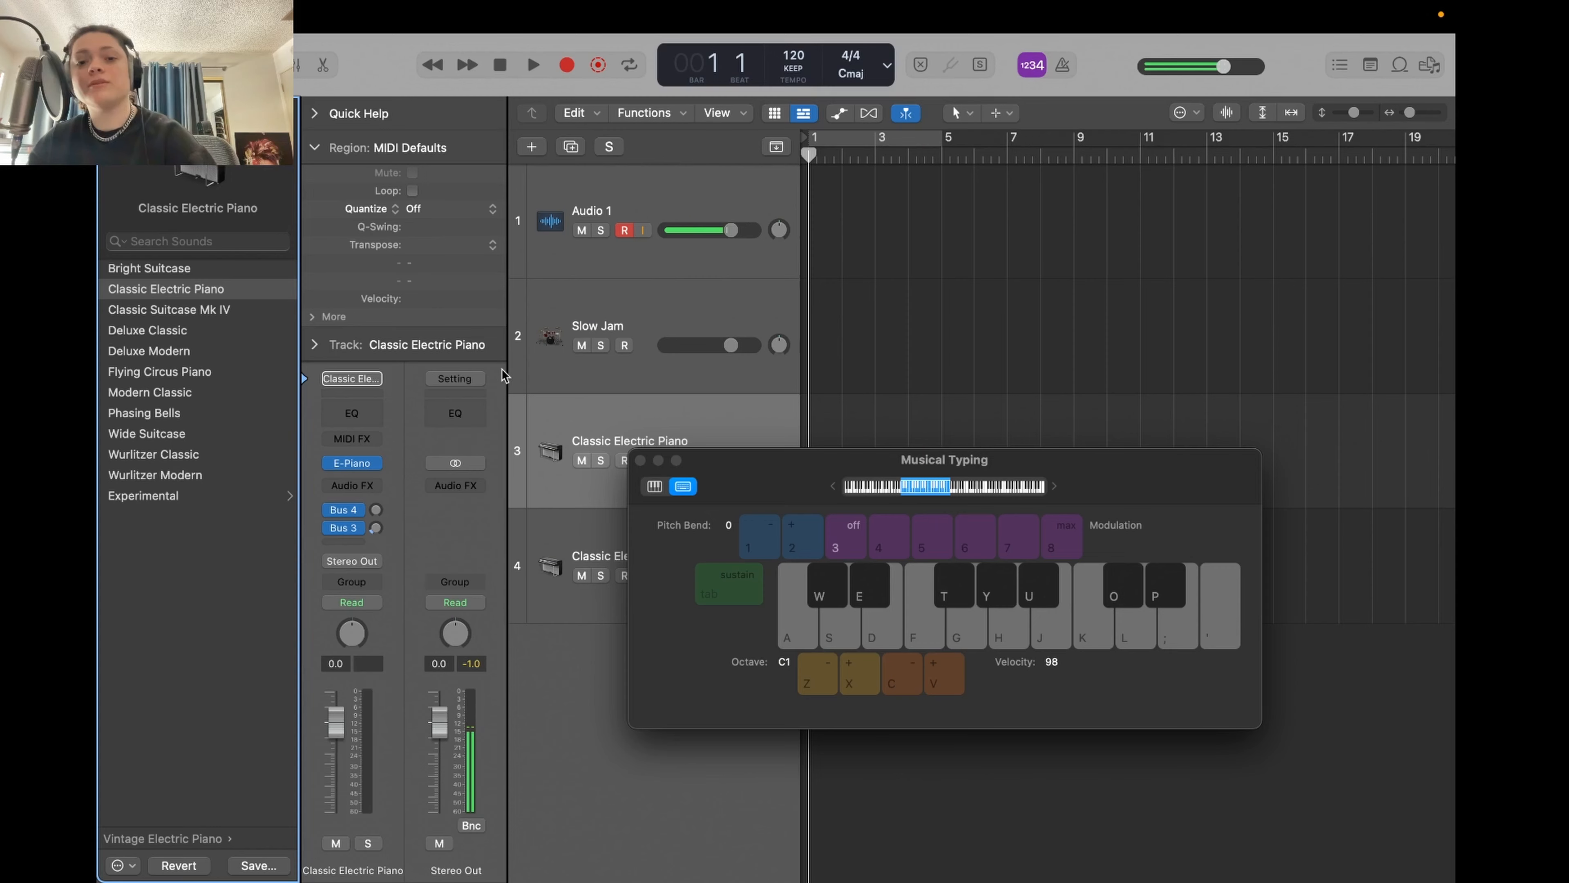
left_click(194, 838)
left_click(149, 309)
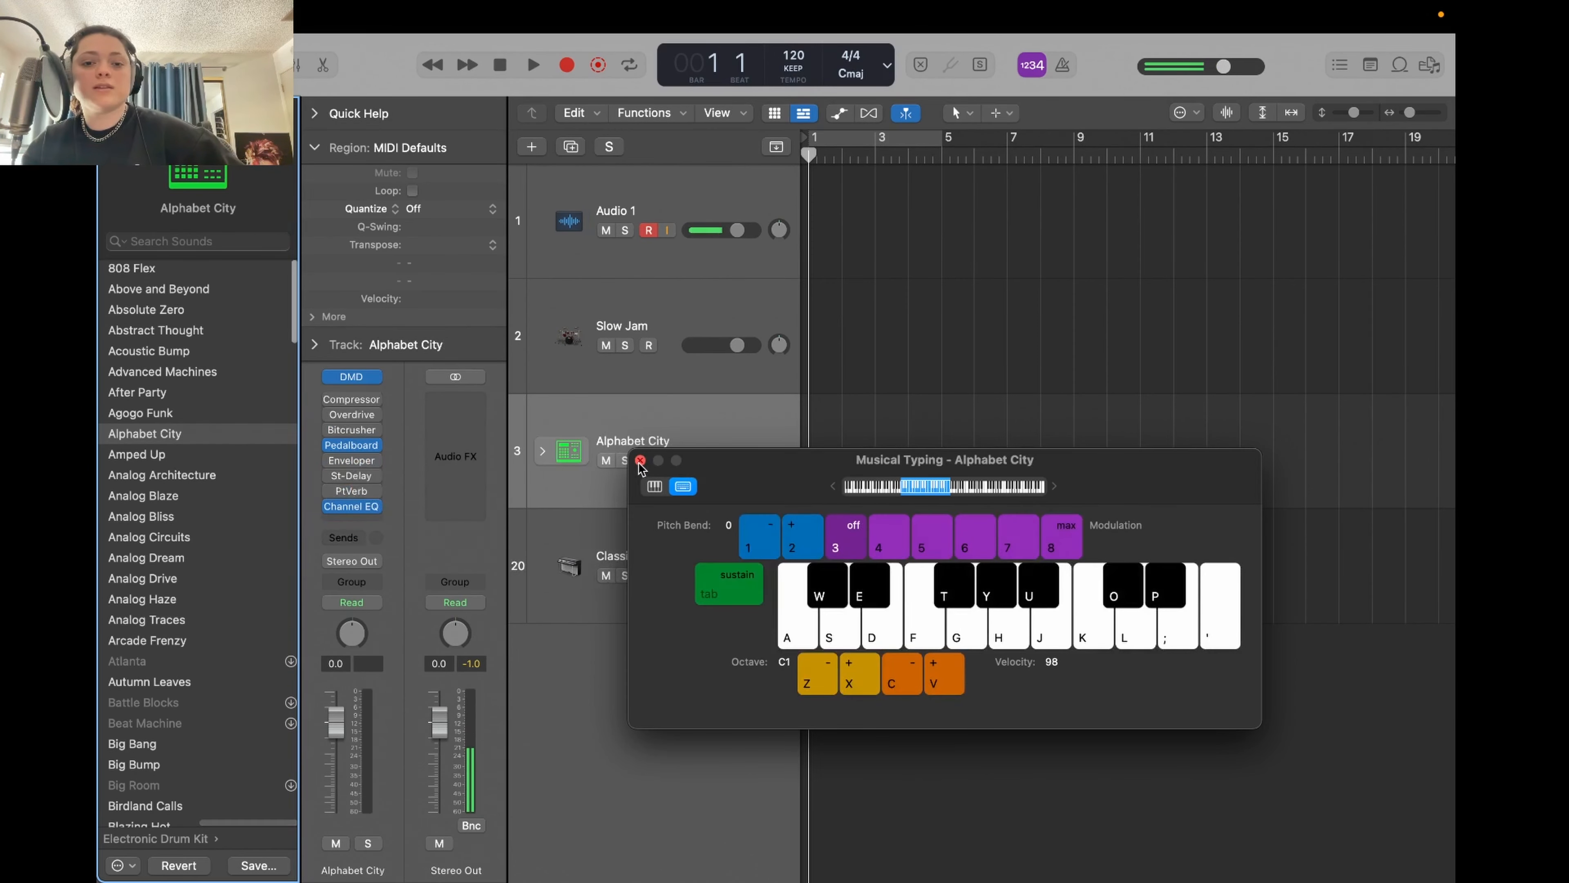
- Close Musical Typing and expand the Alphabet City track stack to look through its individual drum tracks
left_click(640, 459)
left_click(543, 451)
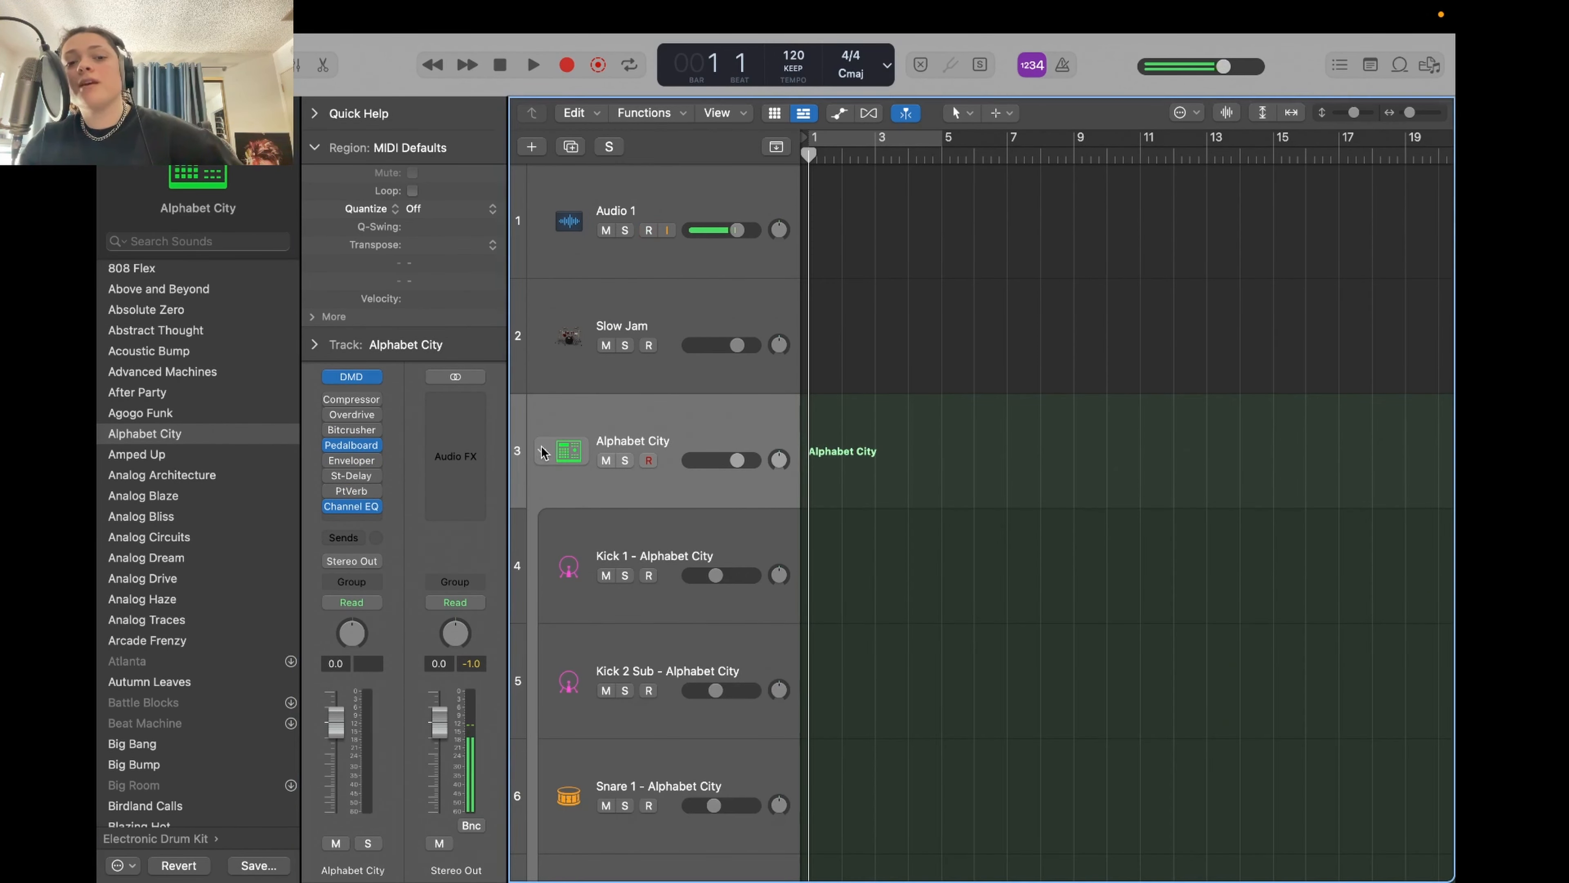
scroll(661, 544, "down", 10)
scroll(663, 546, "down", 15)
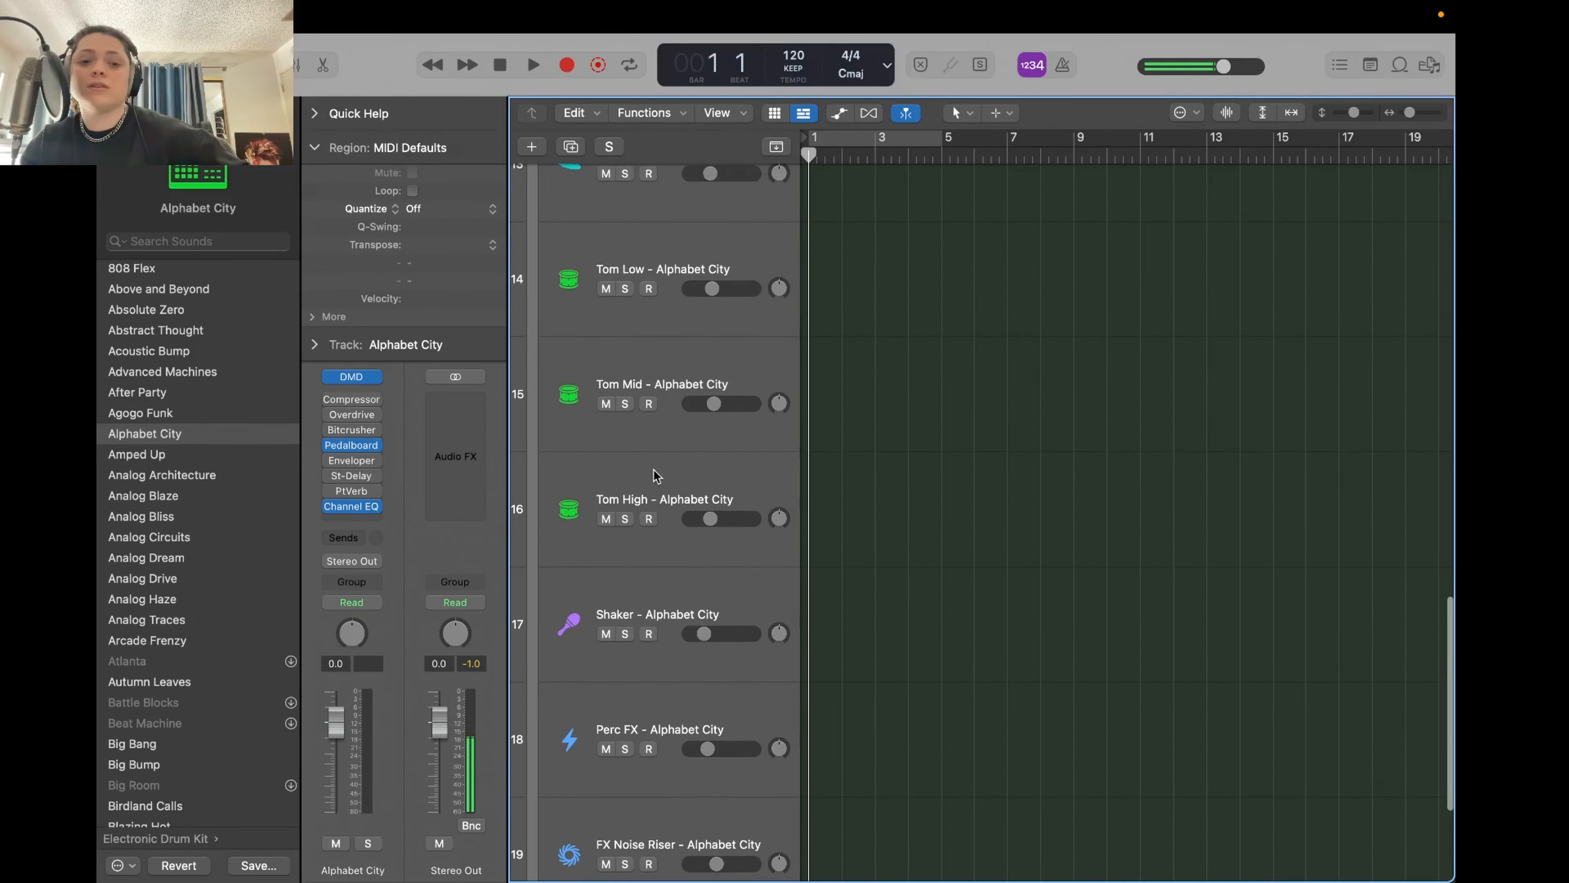
- Examine the automation lane of Alphabet City's Tom High track, hide automation again and collapse the track stack
left_click(653, 476)
key("a")
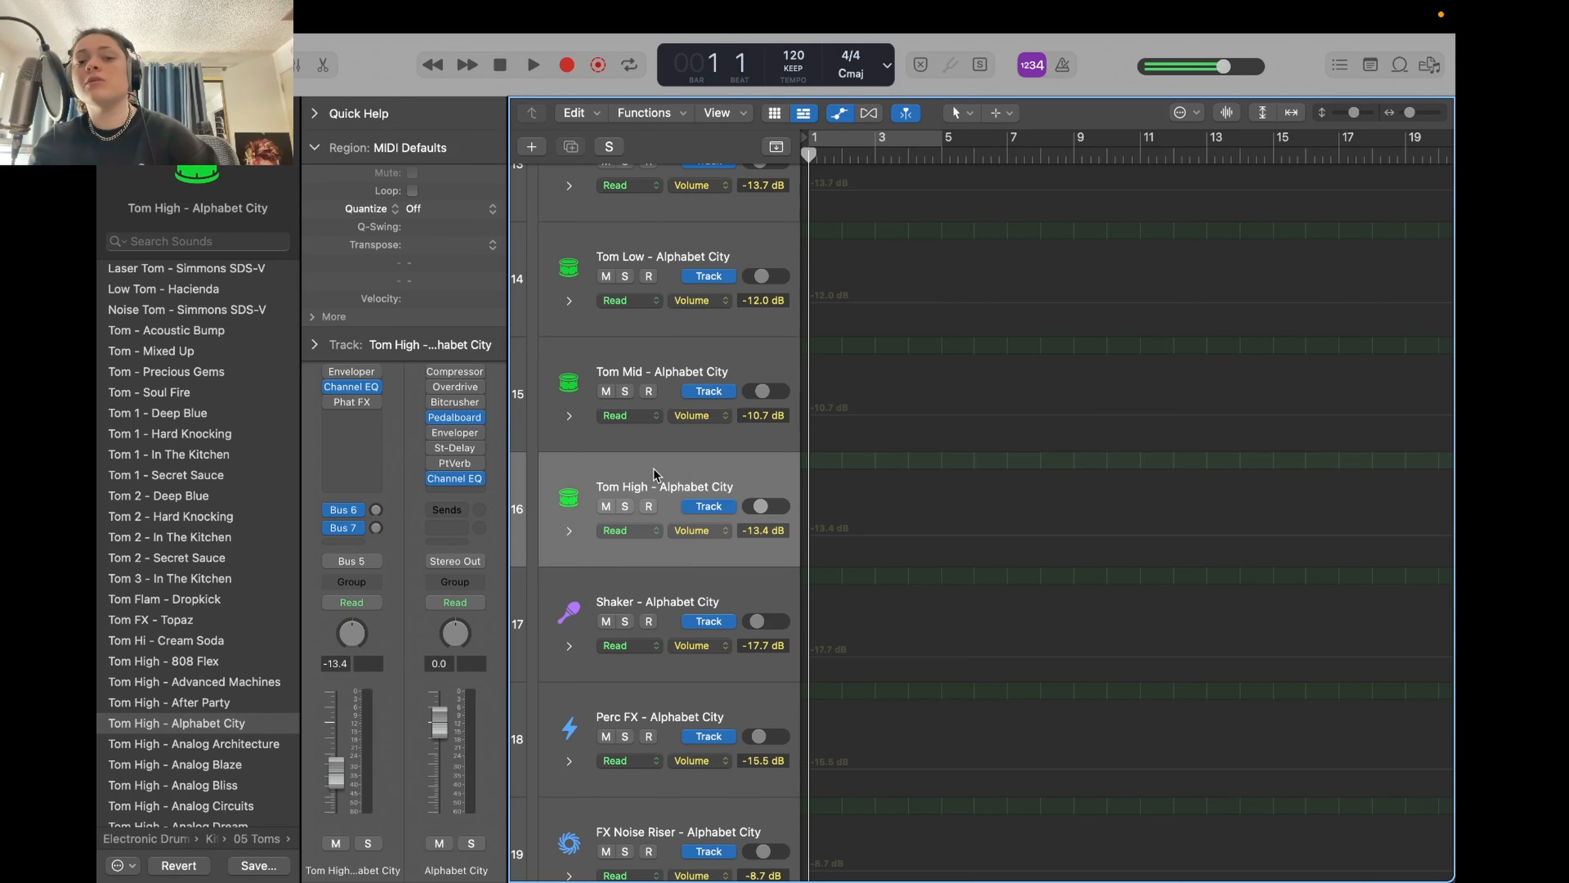
scroll(654, 476, "up", 8)
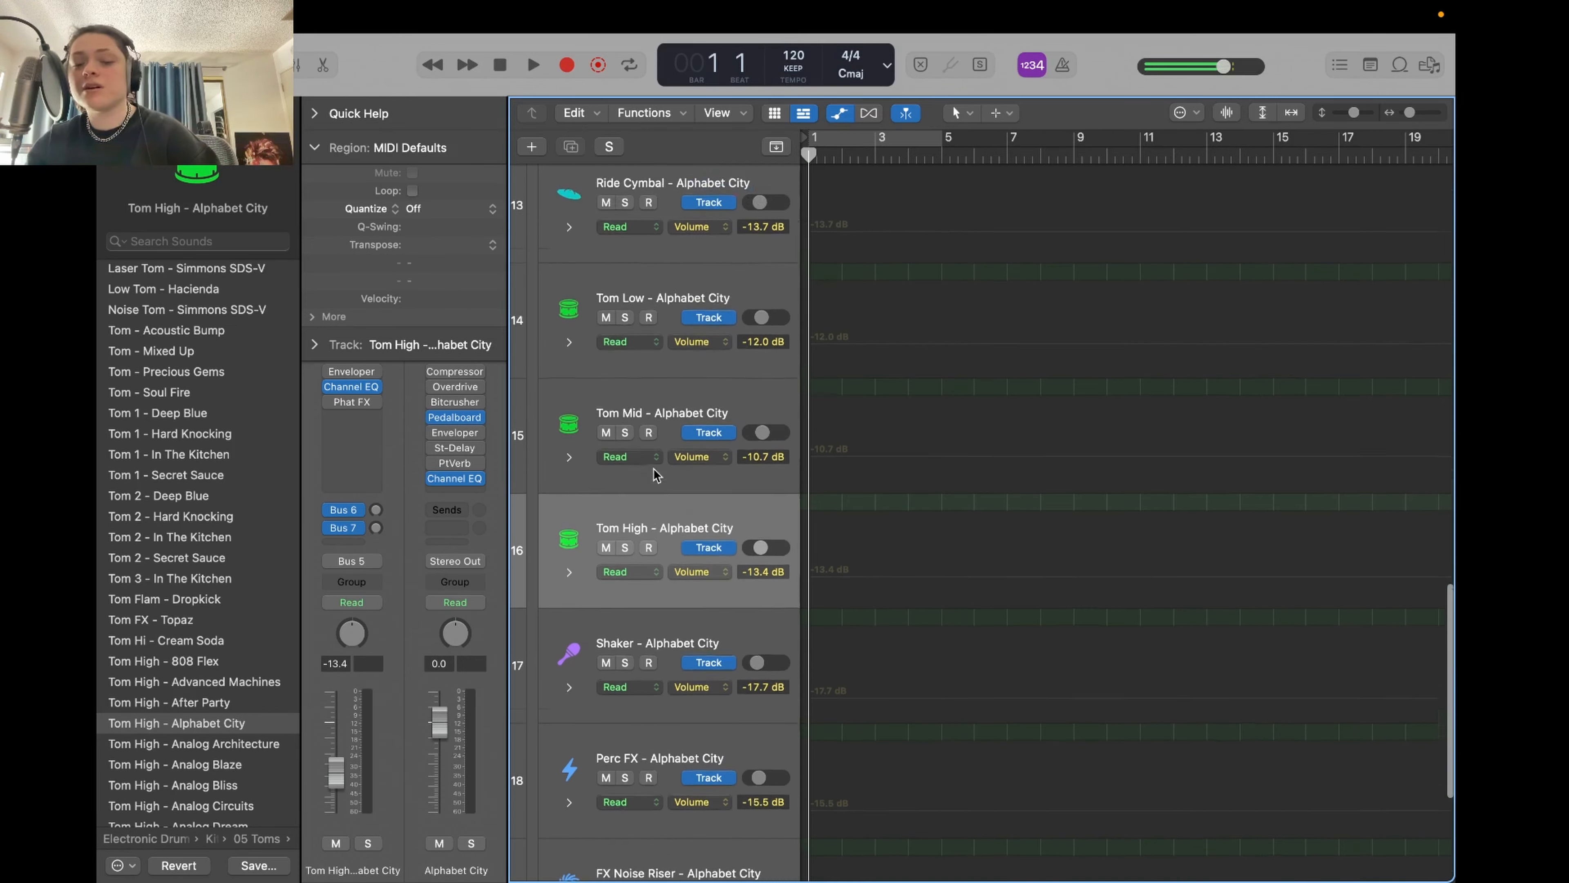
key("a")
scroll(653, 476, "up", 10)
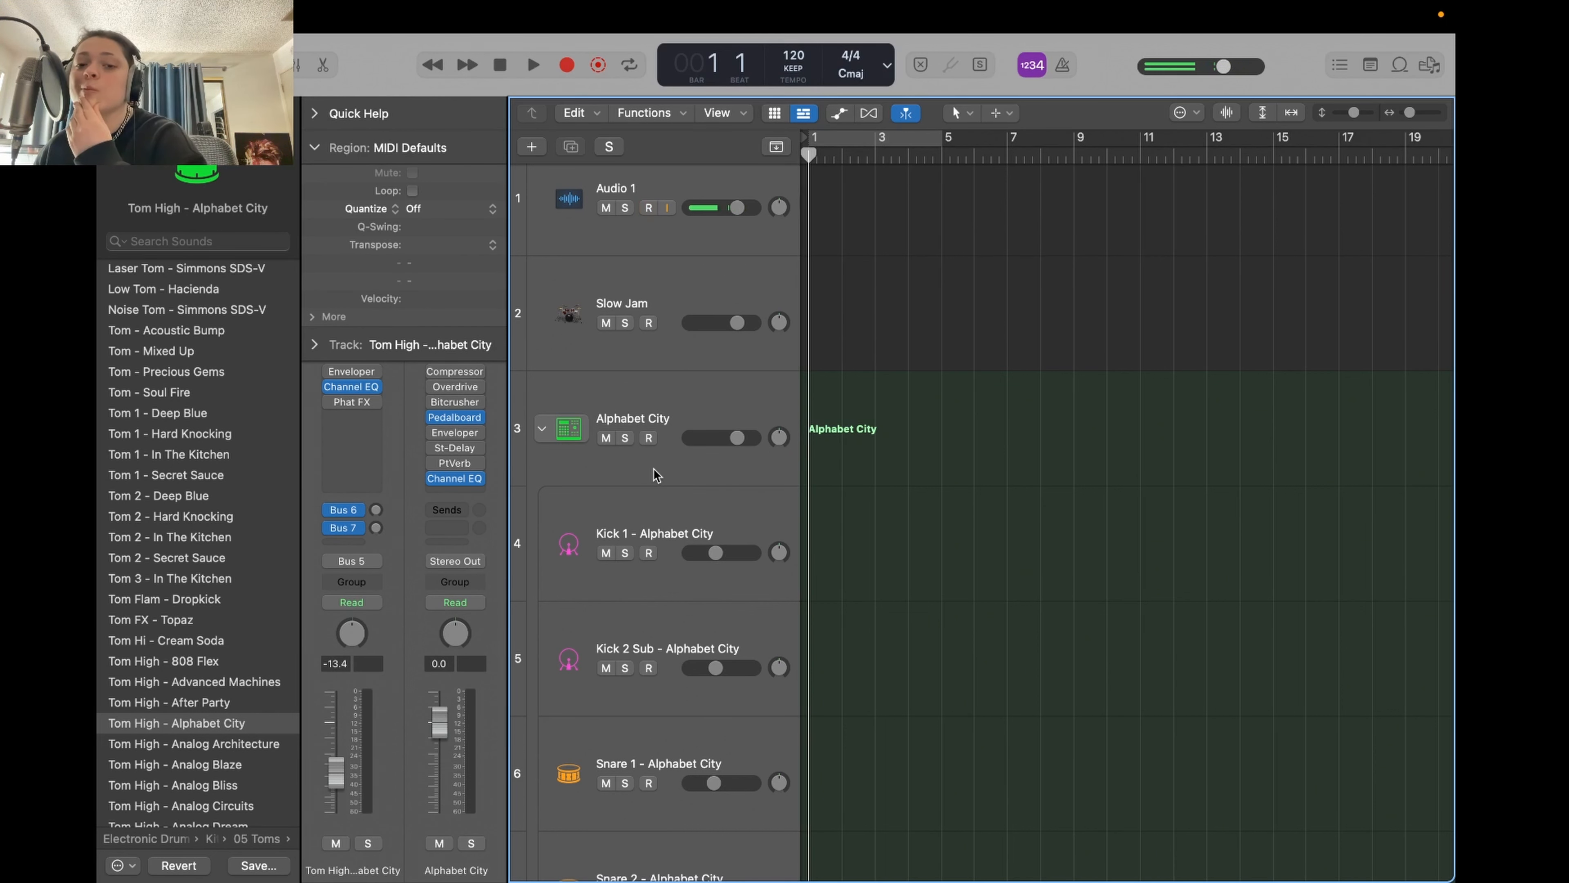
left_click(542, 428)
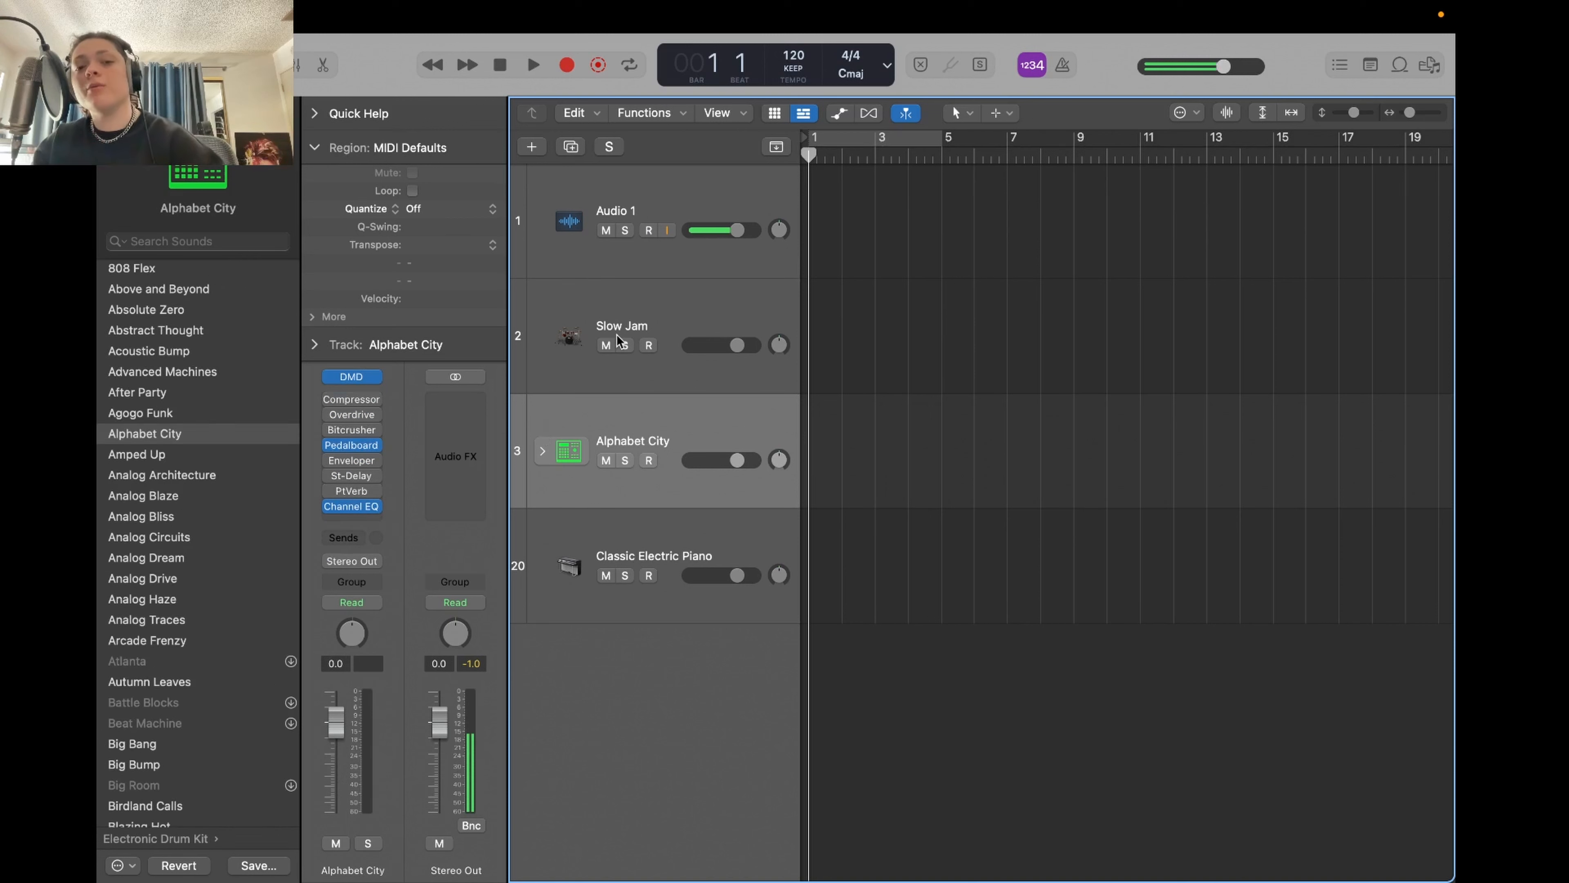
- Show Slow Jam's Smart Controls and automation lane, and look through its Drum Kit automation parameters, including Toms and Shaker
left_click(630, 303)
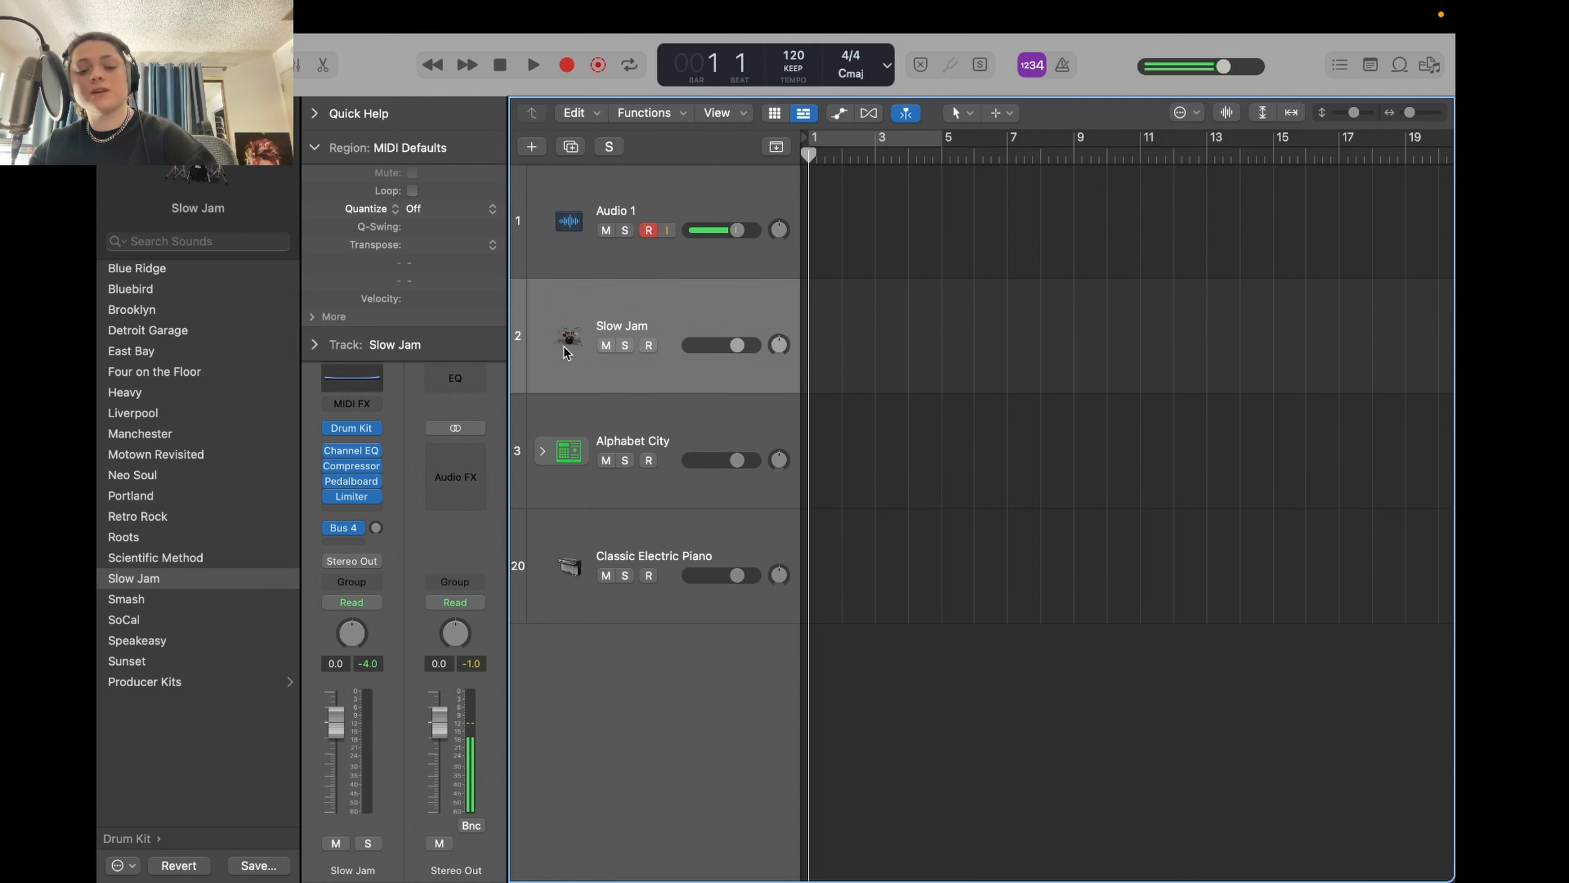
key("b")
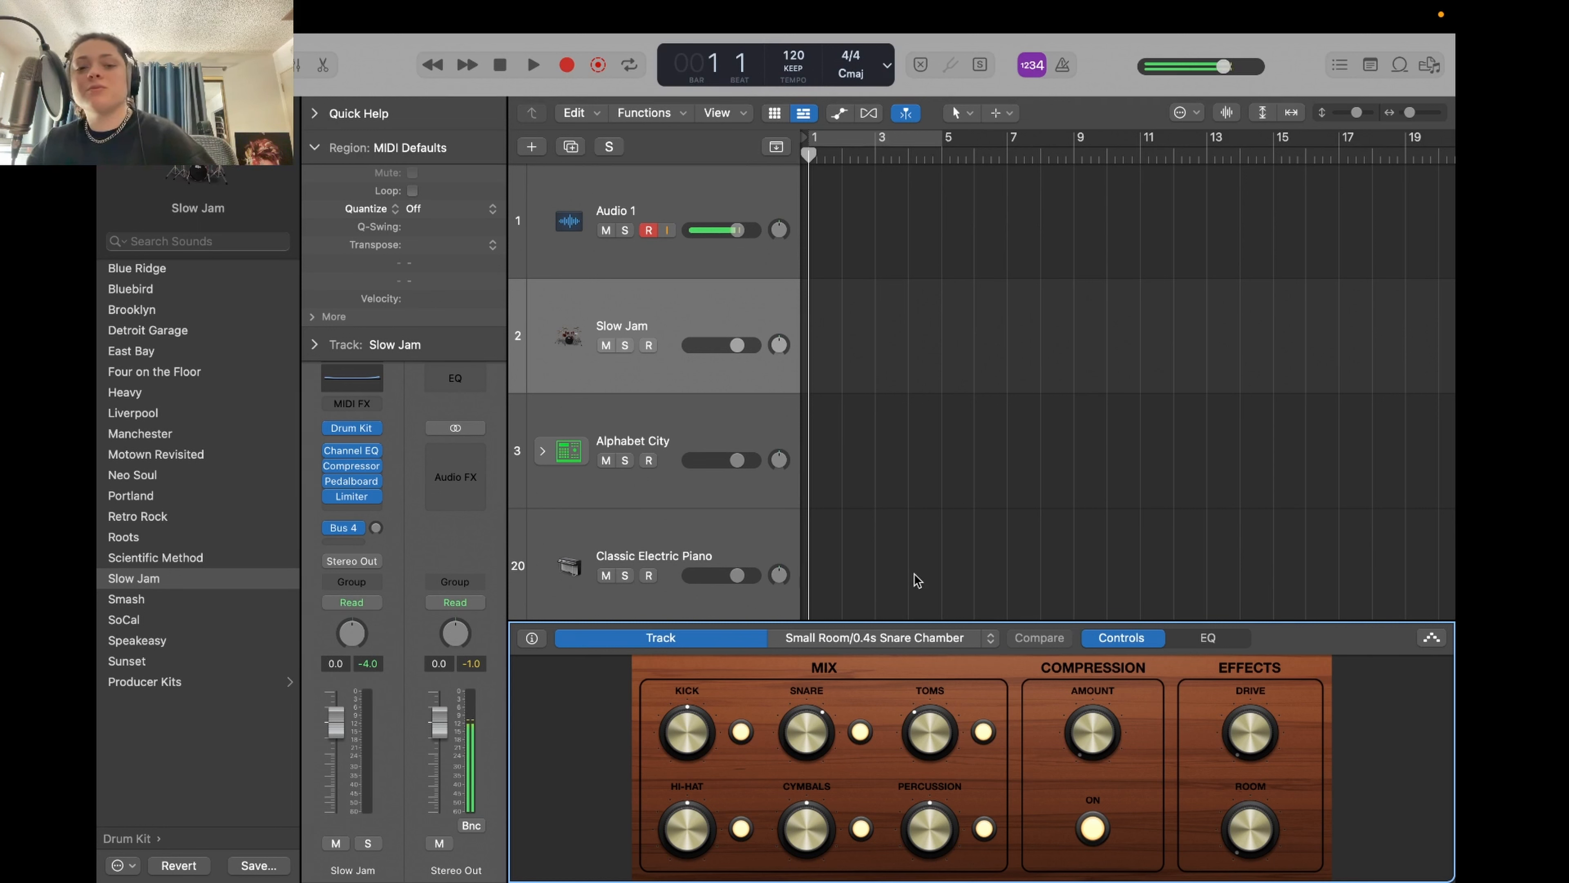
key("a")
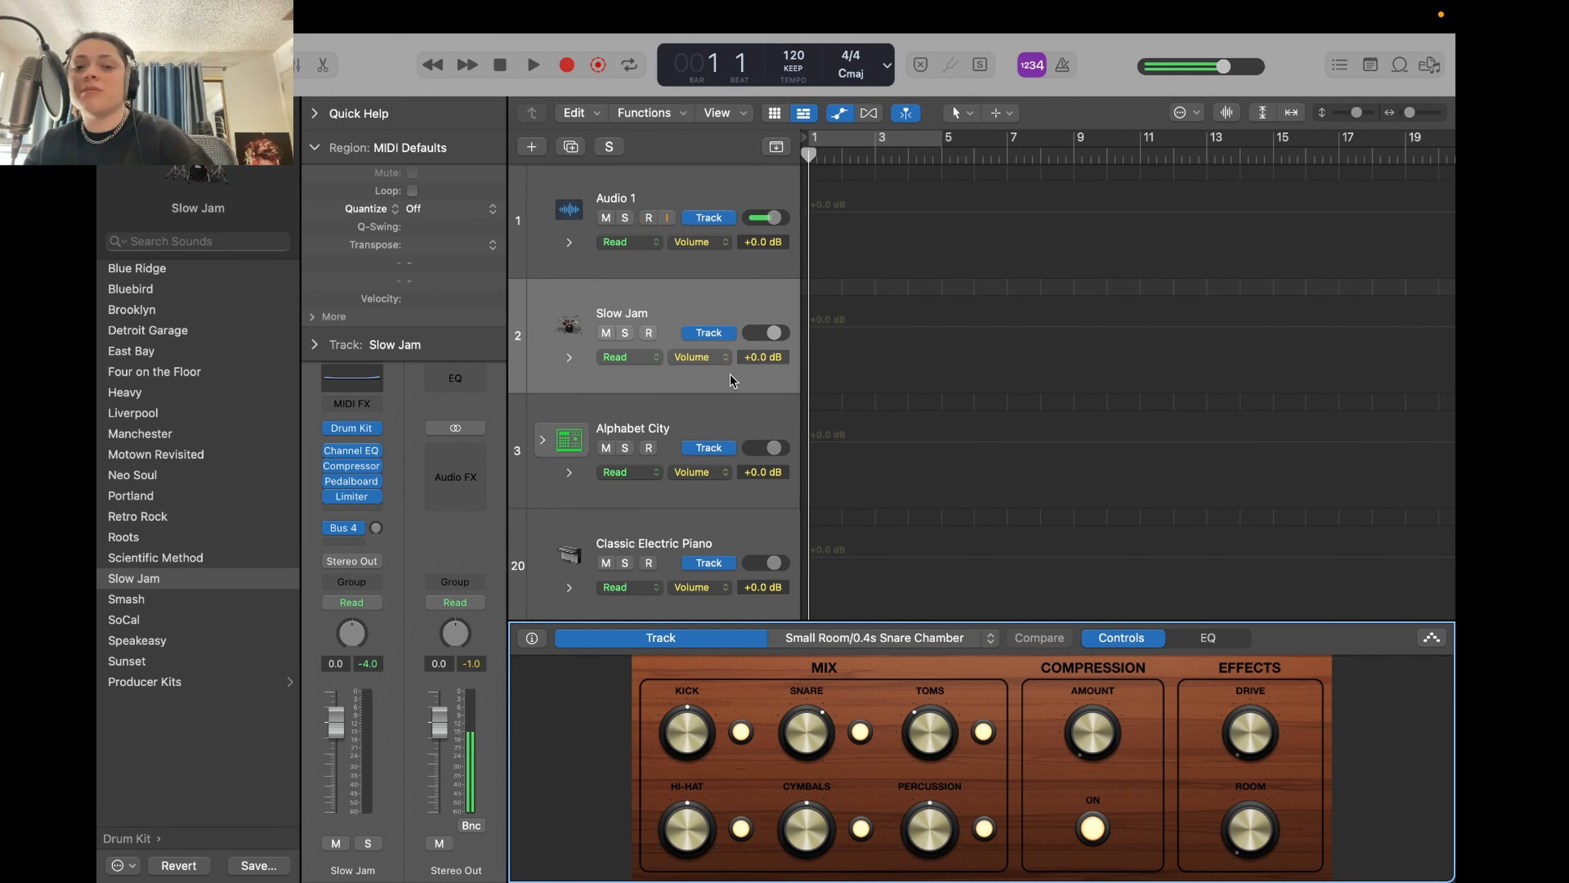
left_click(716, 362)
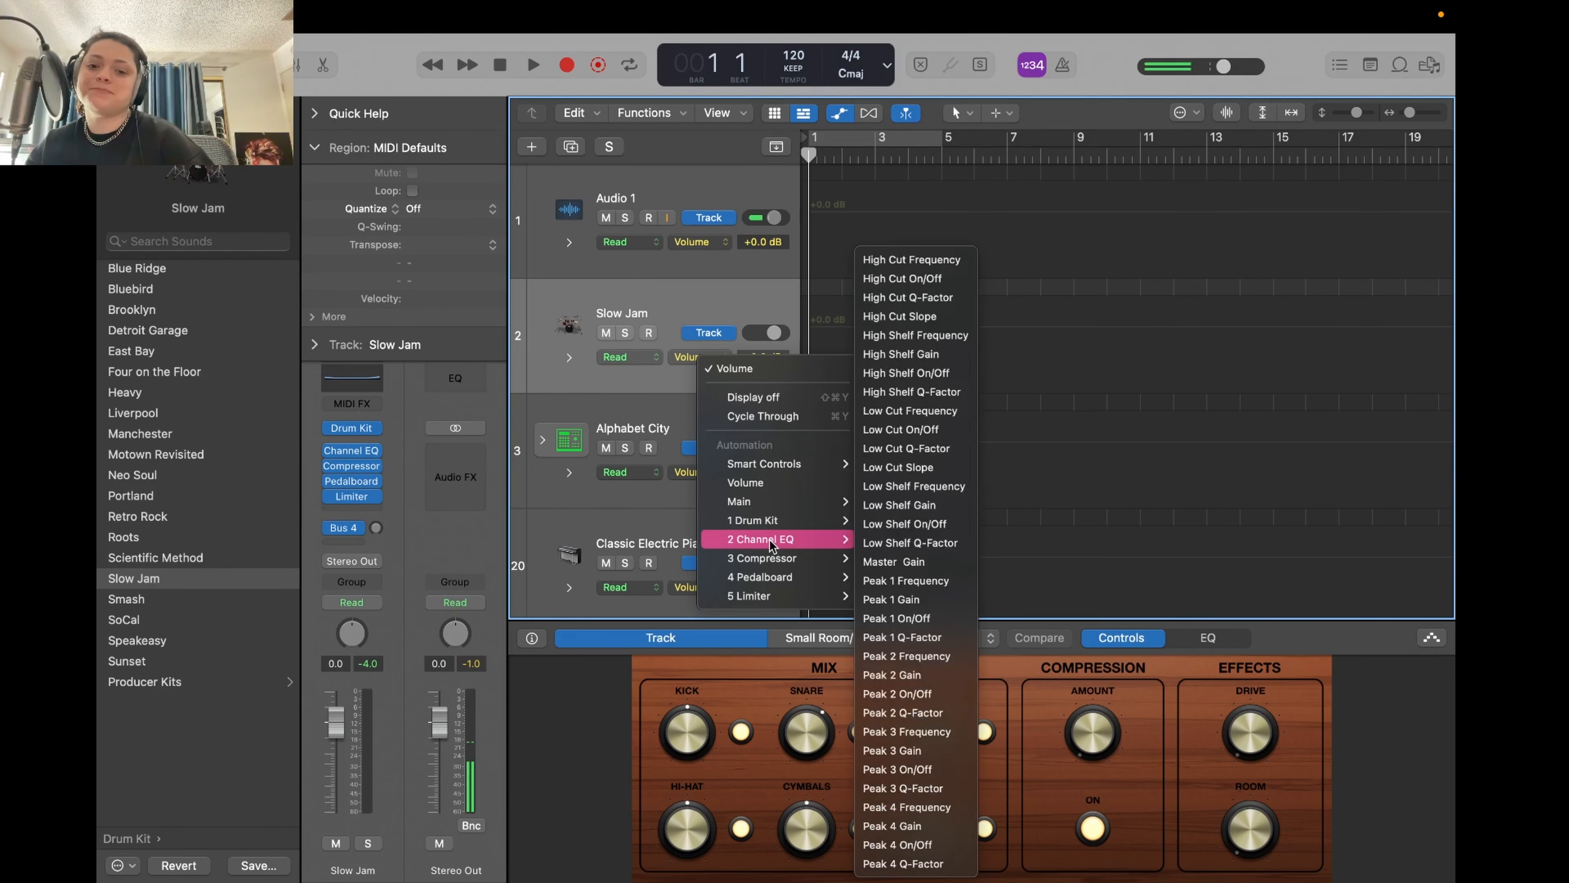
mouse_move(769, 524)
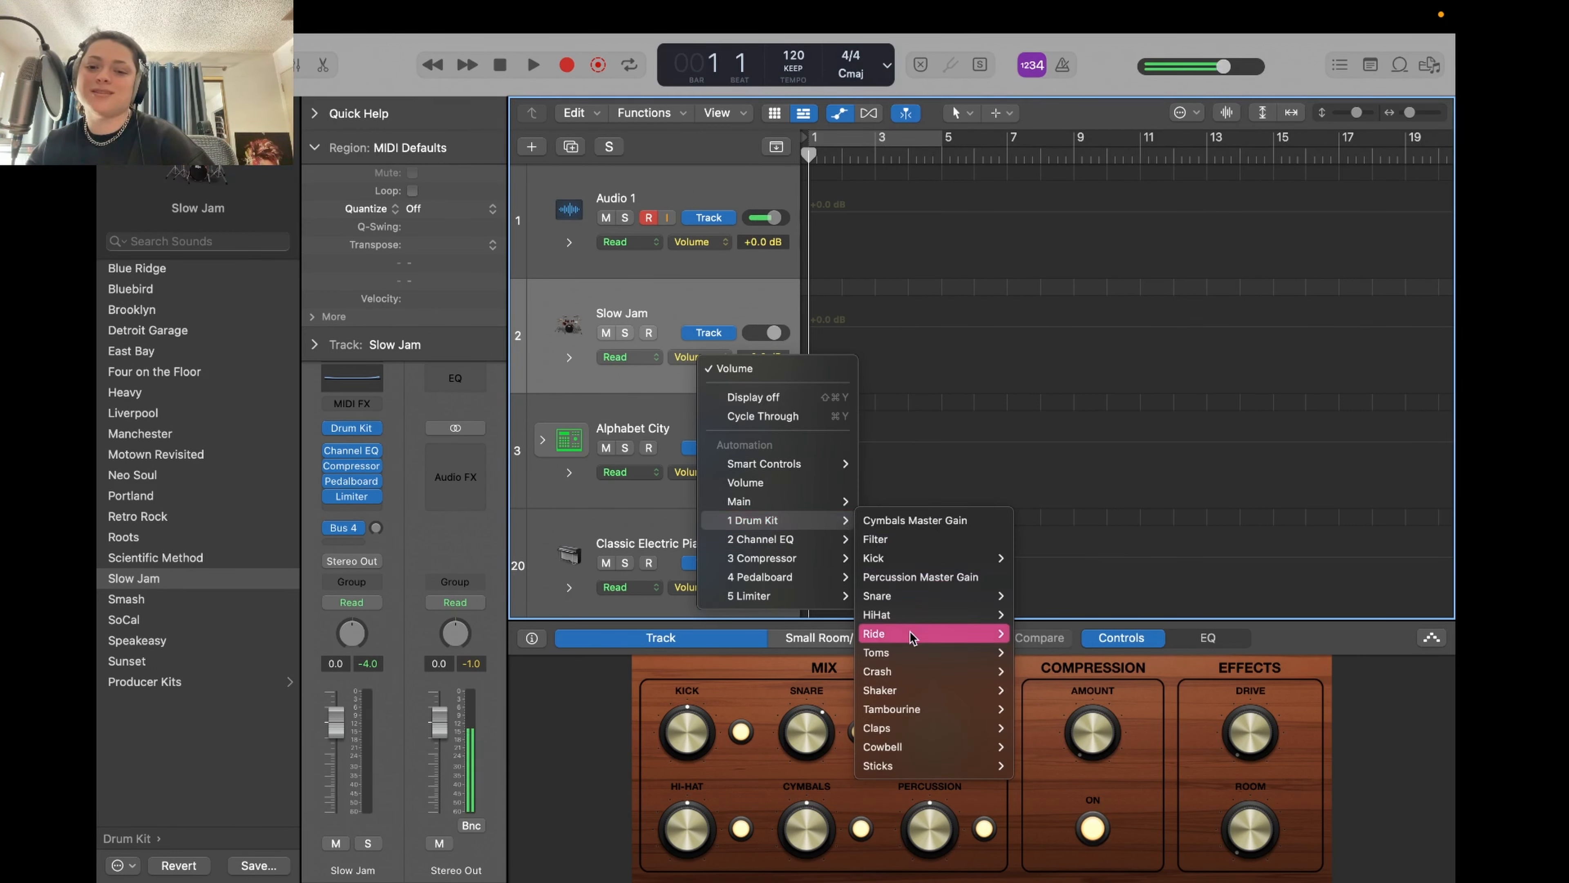
mouse_move(909, 655)
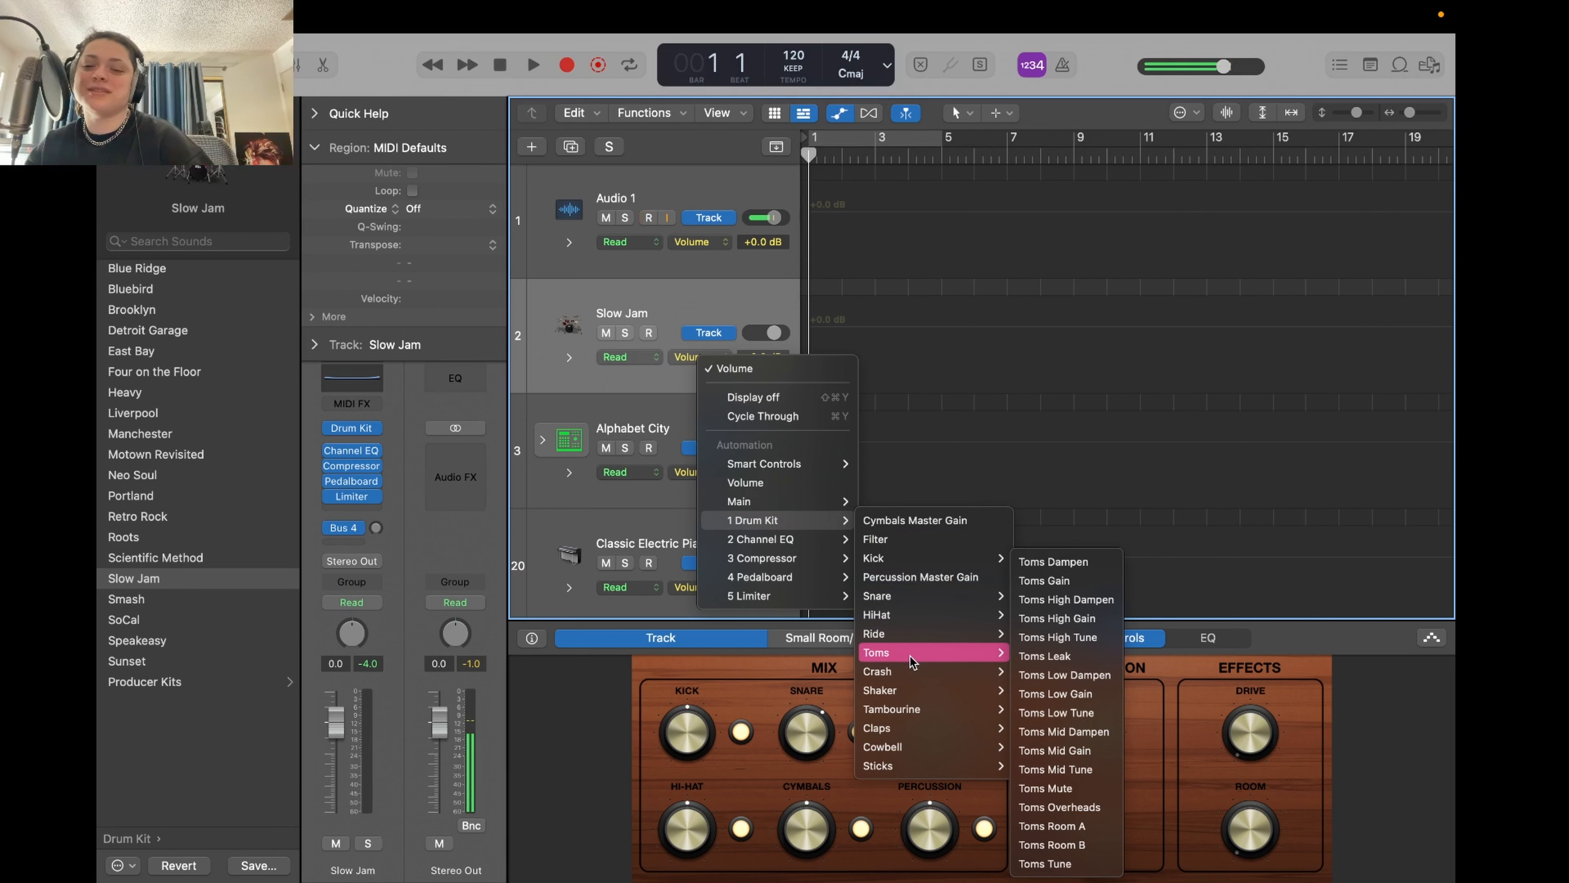
mouse_move(914, 681)
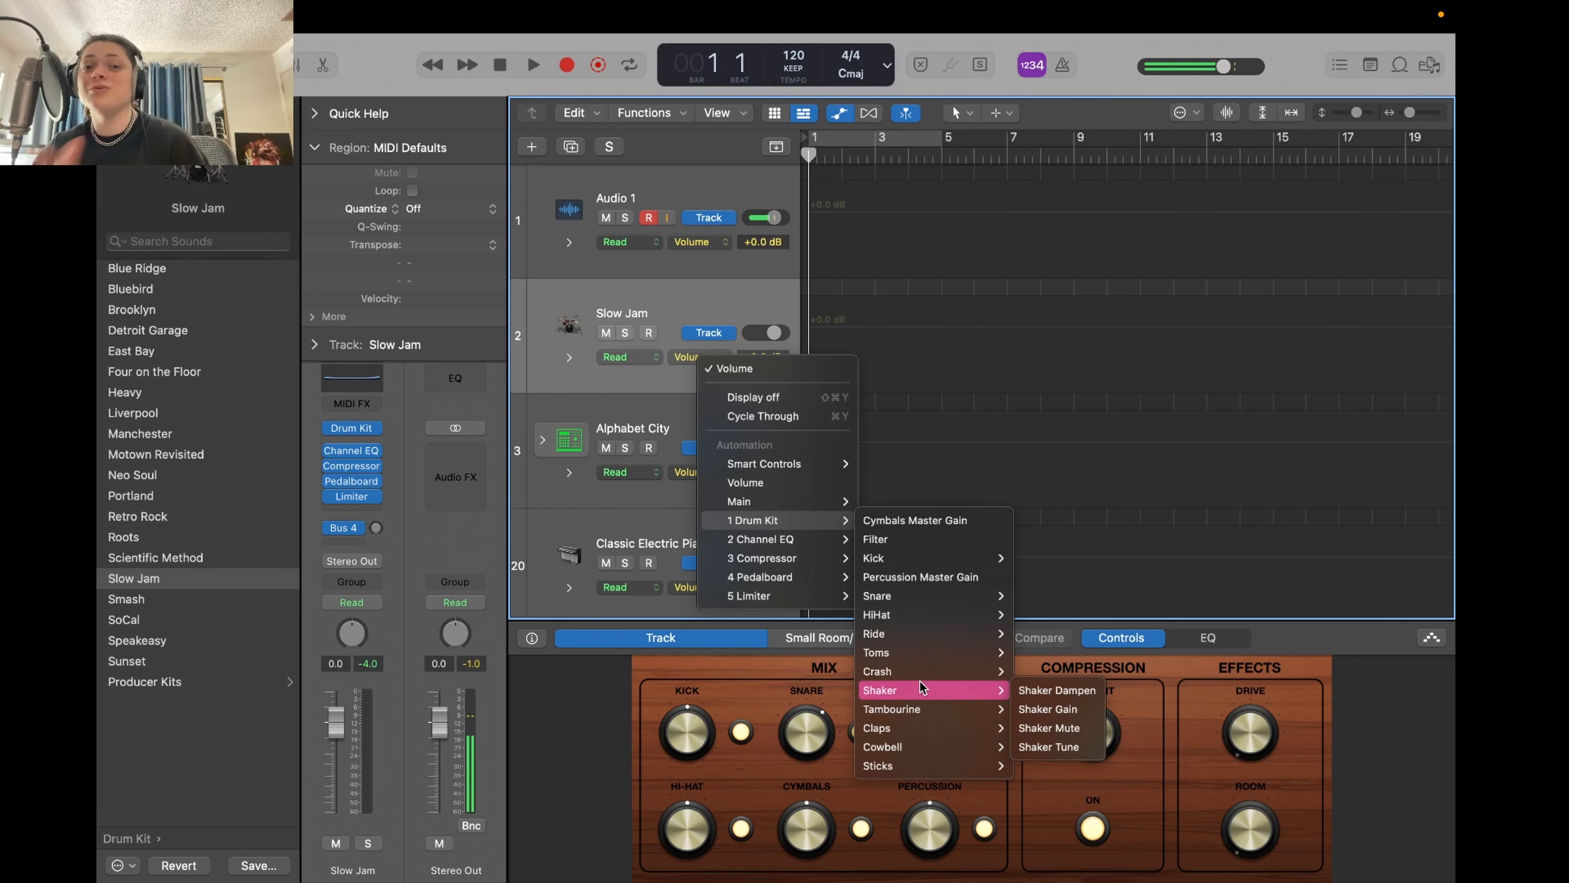
- Expand the Alphabet City track stack and look through the automation lanes of its individual drum tracks
left_click(543, 439)
scroll(732, 459, "down", 5)
scroll(732, 459, "down", 6)
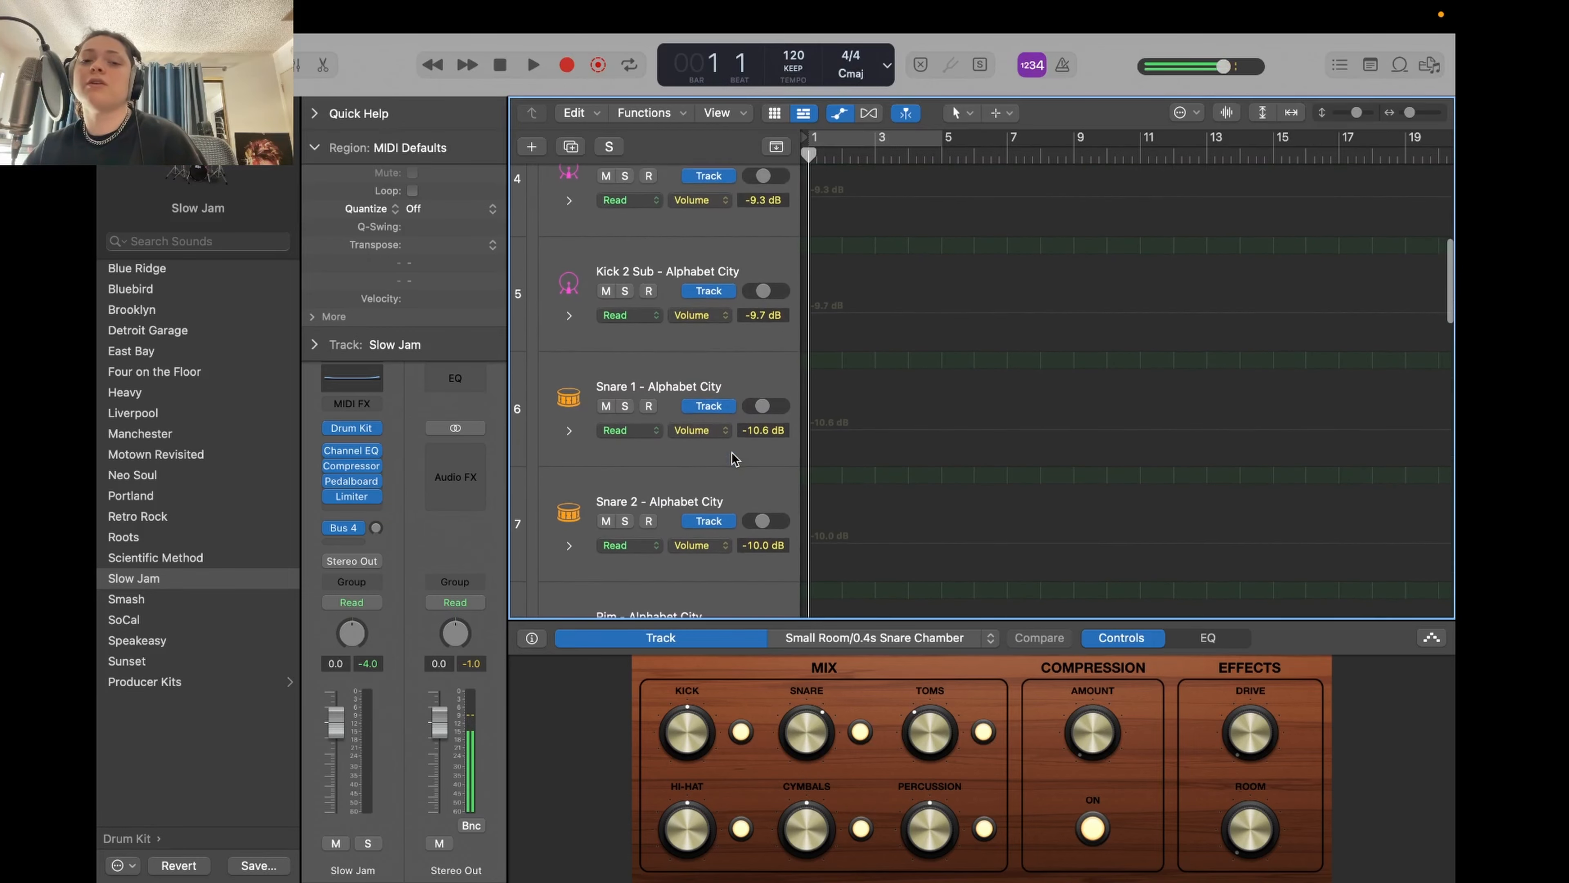
scroll(732, 458, "down", 9)
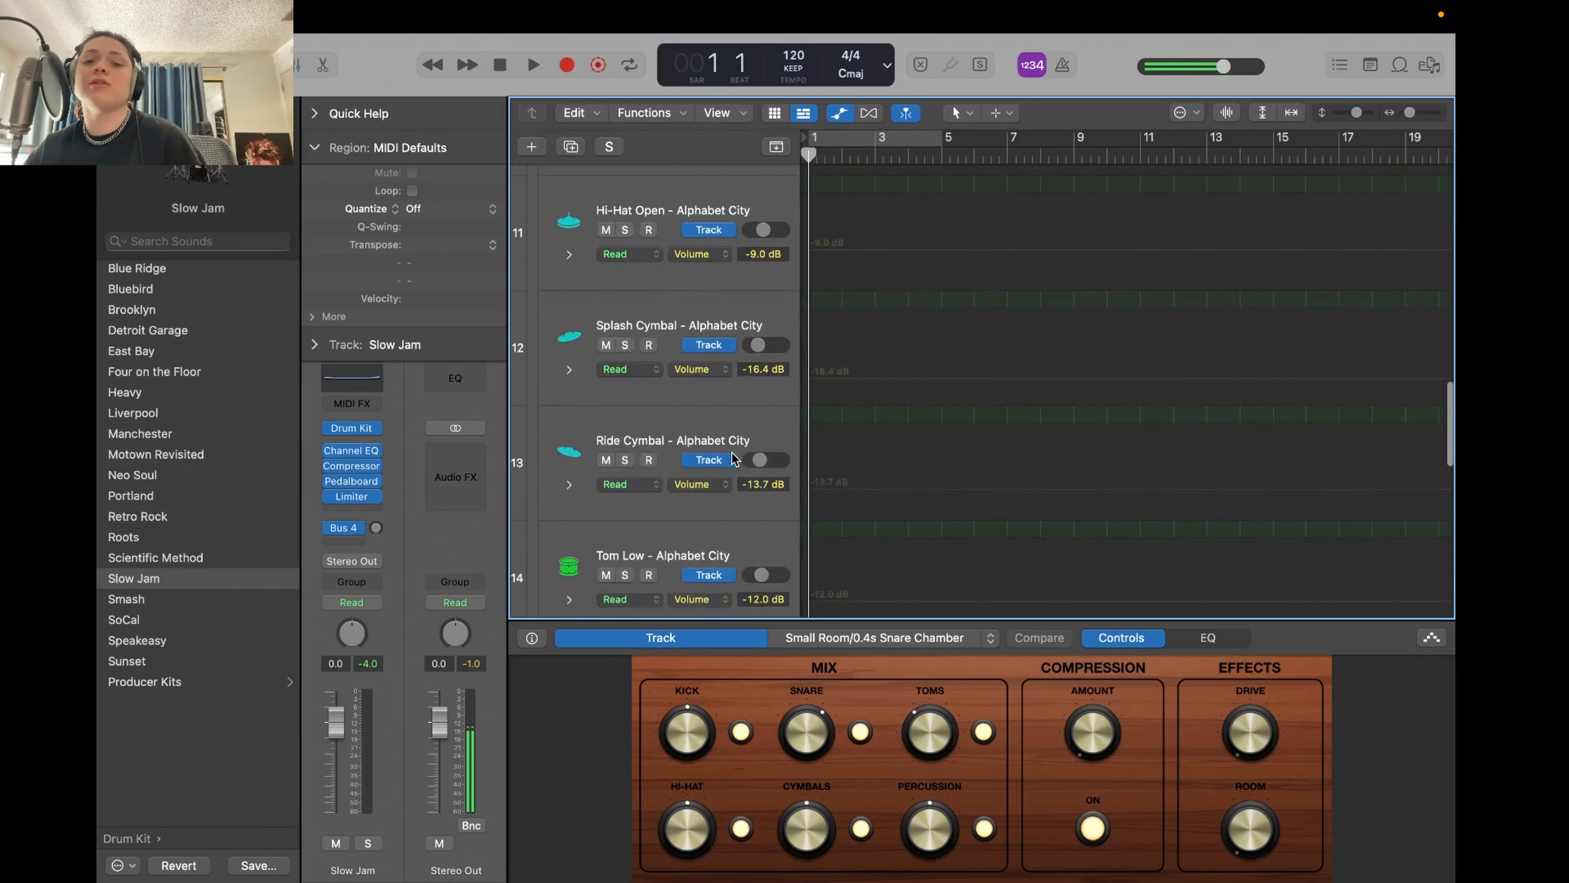
scroll(732, 459, "up", 18)
- Hide the Smart Controls, collapse the Alphabet City track stack and delete it
key("b")
left_click(542, 439)
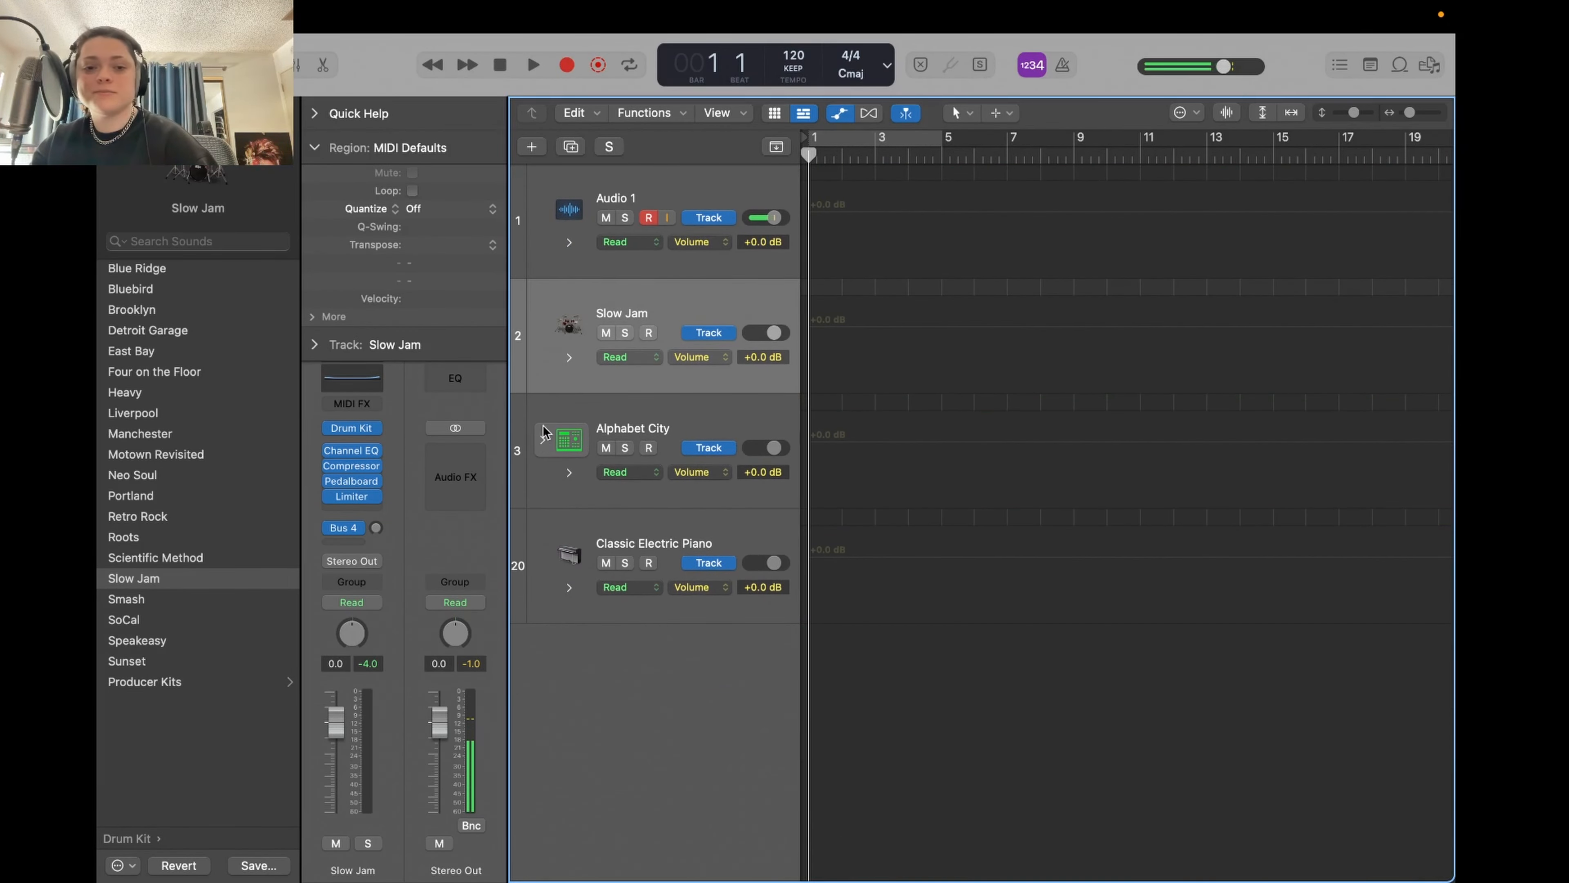
right_click(582, 451)
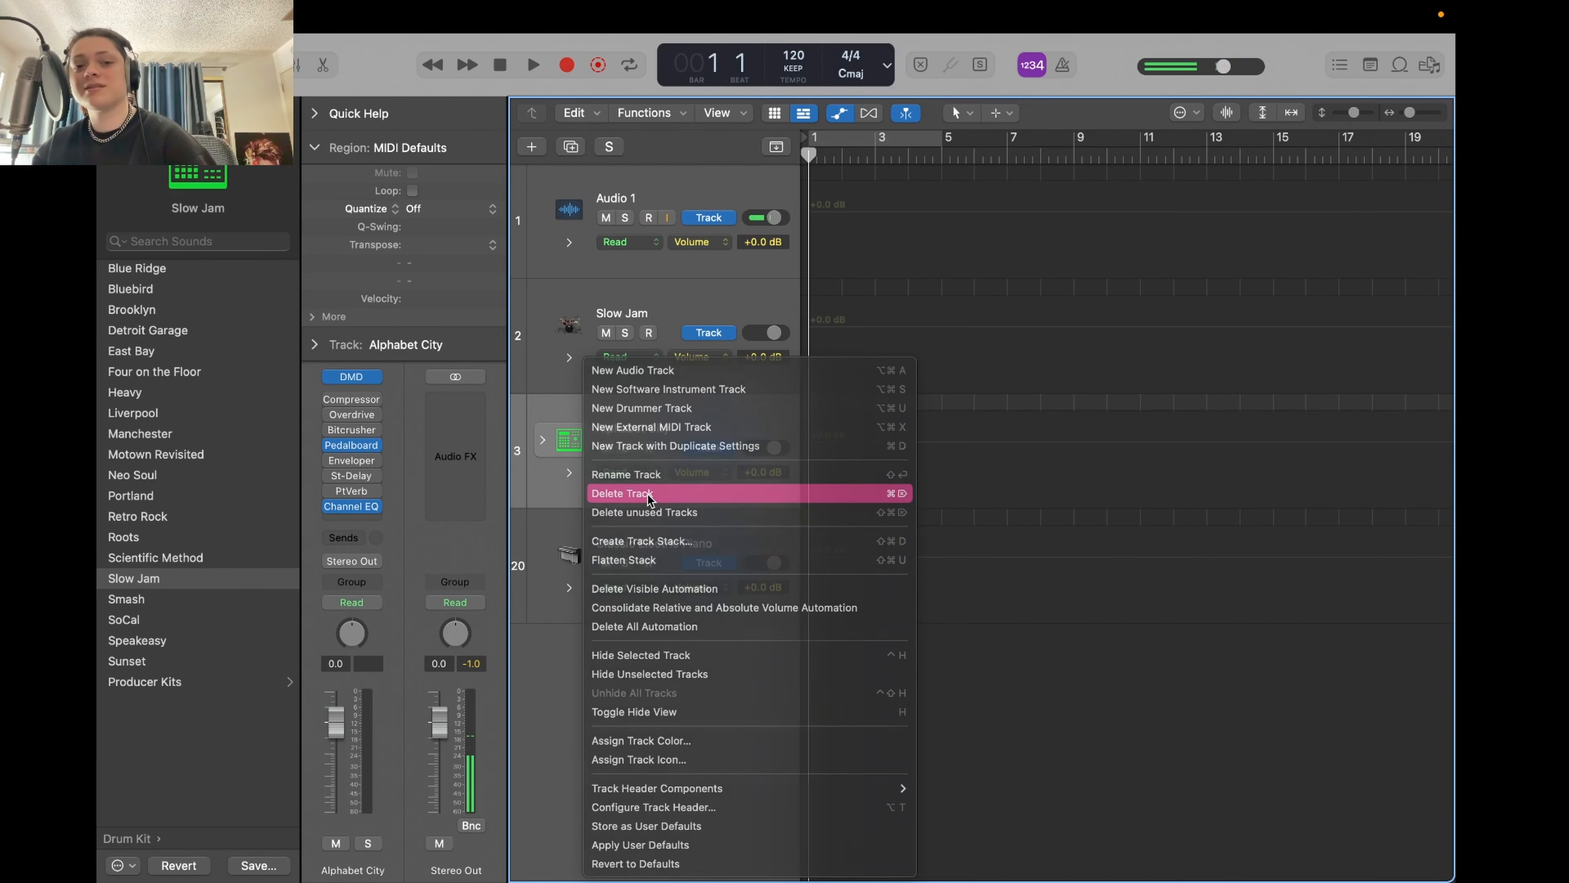
left_click(656, 512)
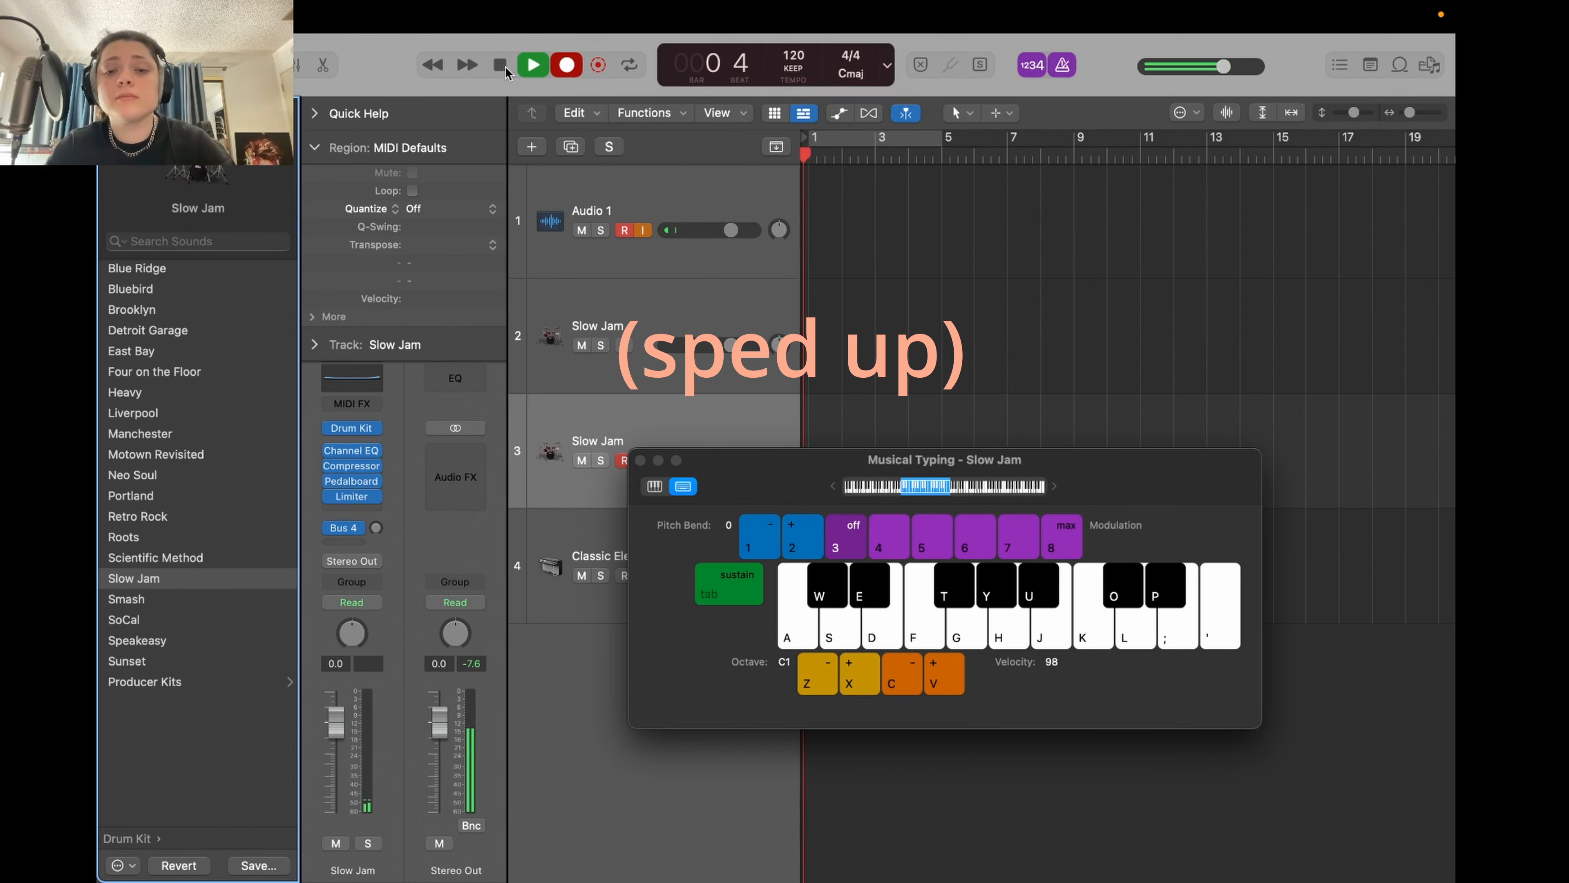
- Record a drum beat of about eight bars from bar 1 on the lower Slow Jam track with Musical Typing
key("a")
key("t")
key("y")
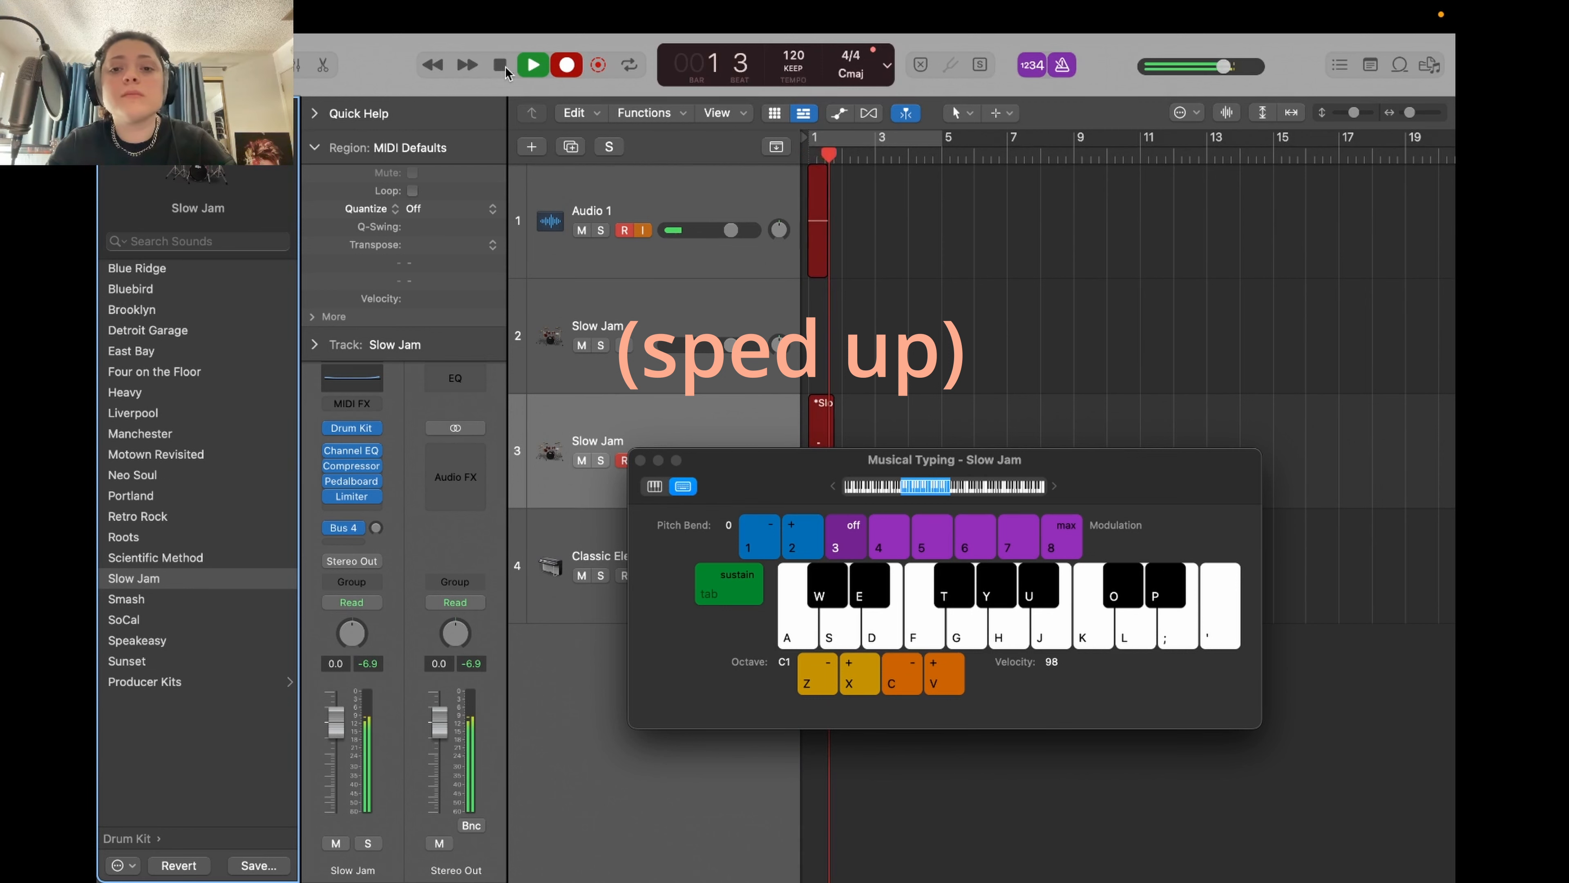
key("y")
key("t")
key("a")
key("y")
key("y")
key("u")
key("a")
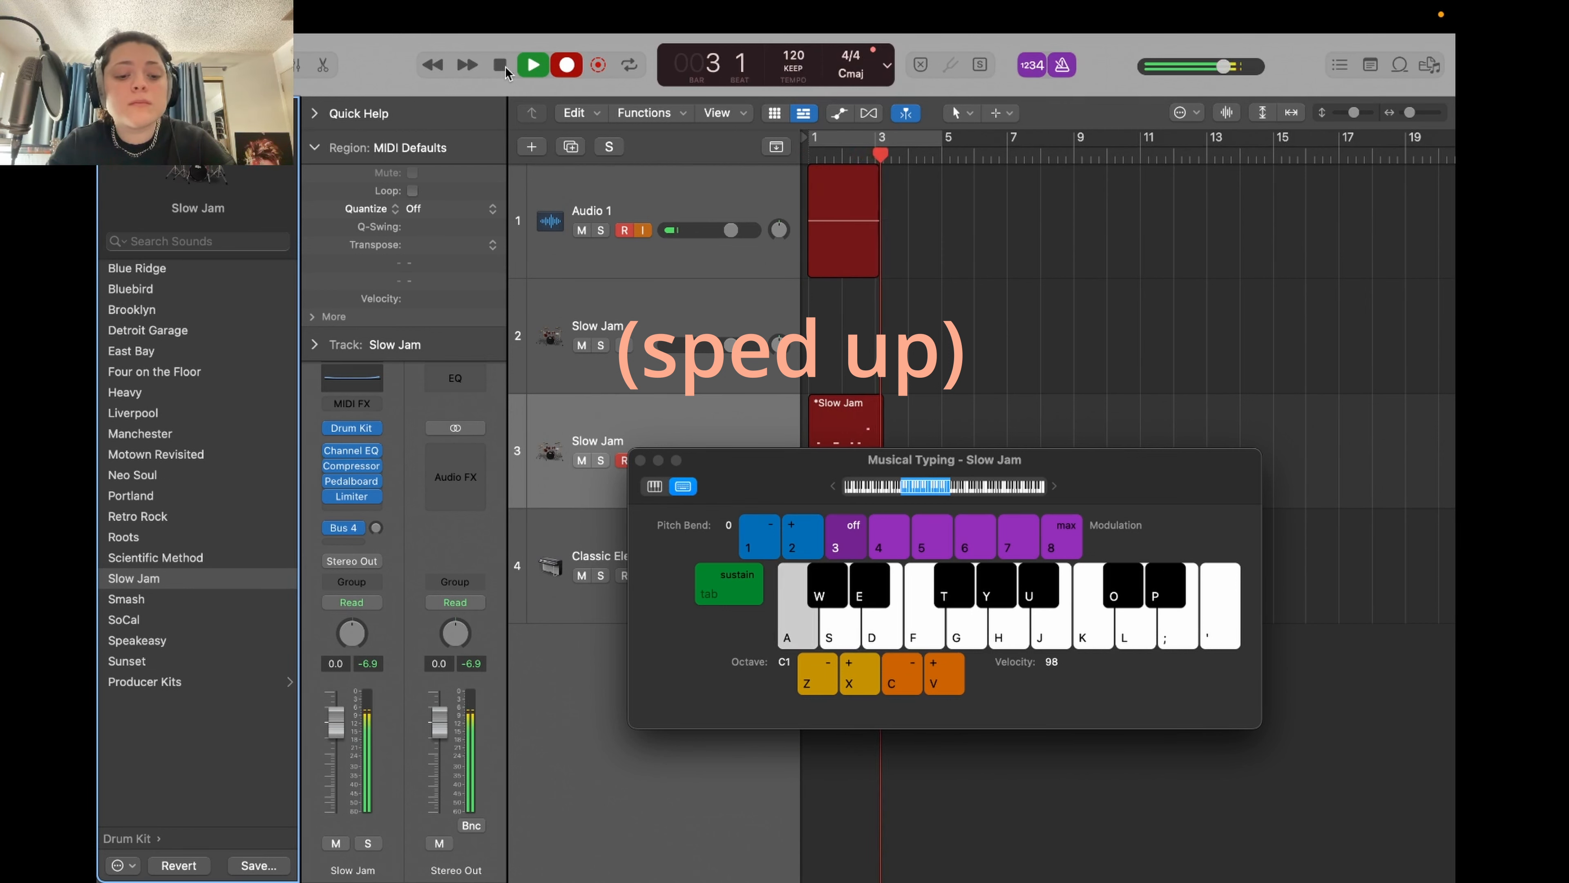
key("a")
key("t")
key("a")
key("d")
key("y")
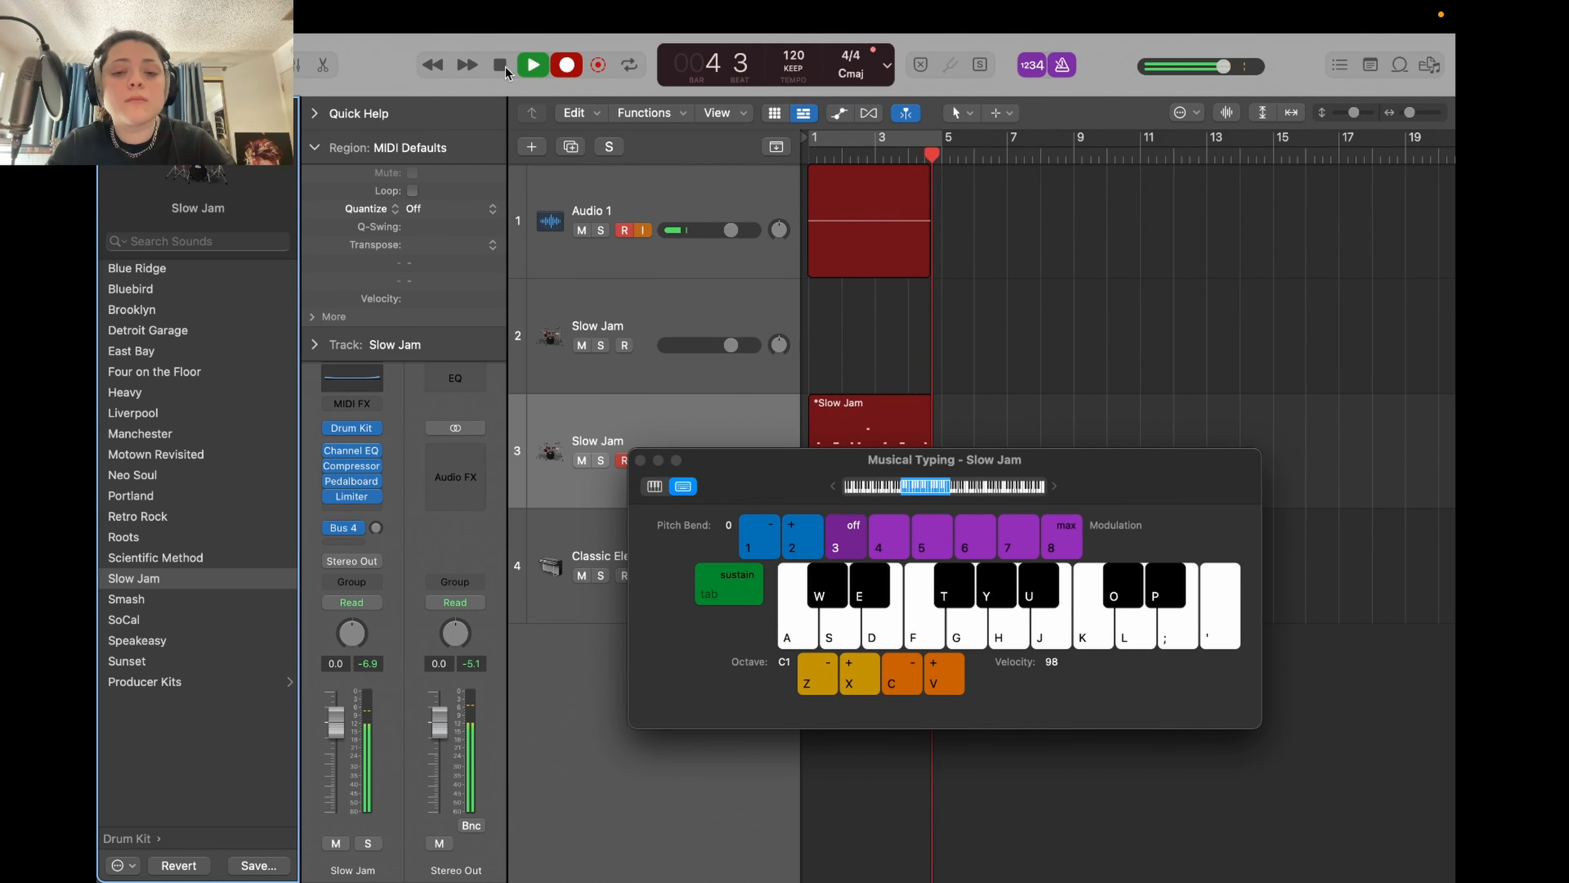
key("u")
key("a")
key("t")
key("t")
key("a")
key("y")
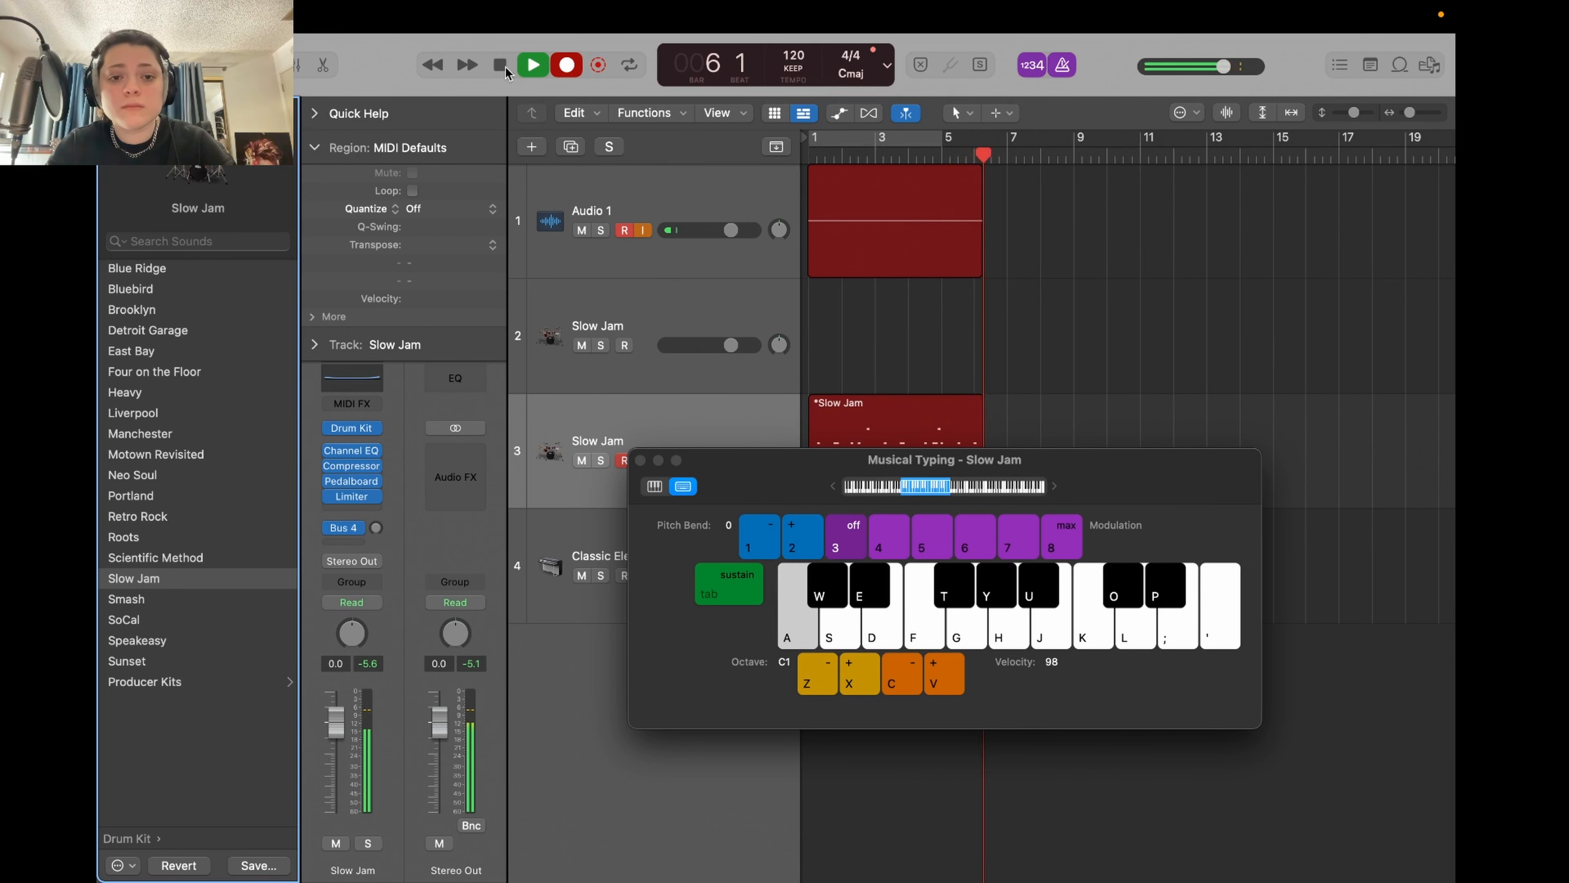
key("a")
key("y")
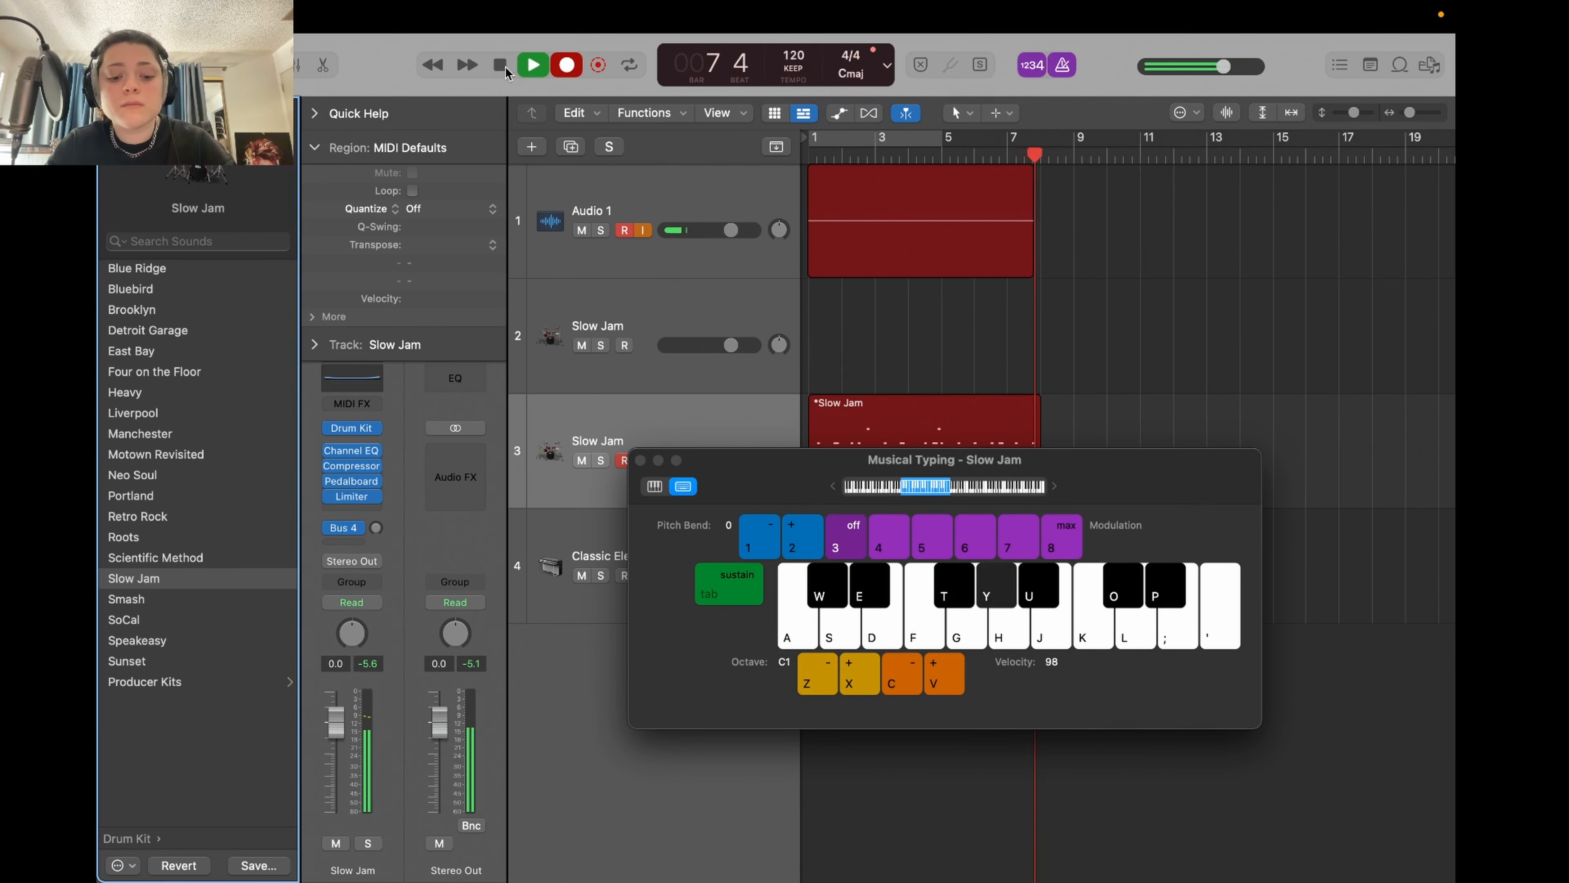
key("a")
key("d")
key("t")
left_click(506, 66)
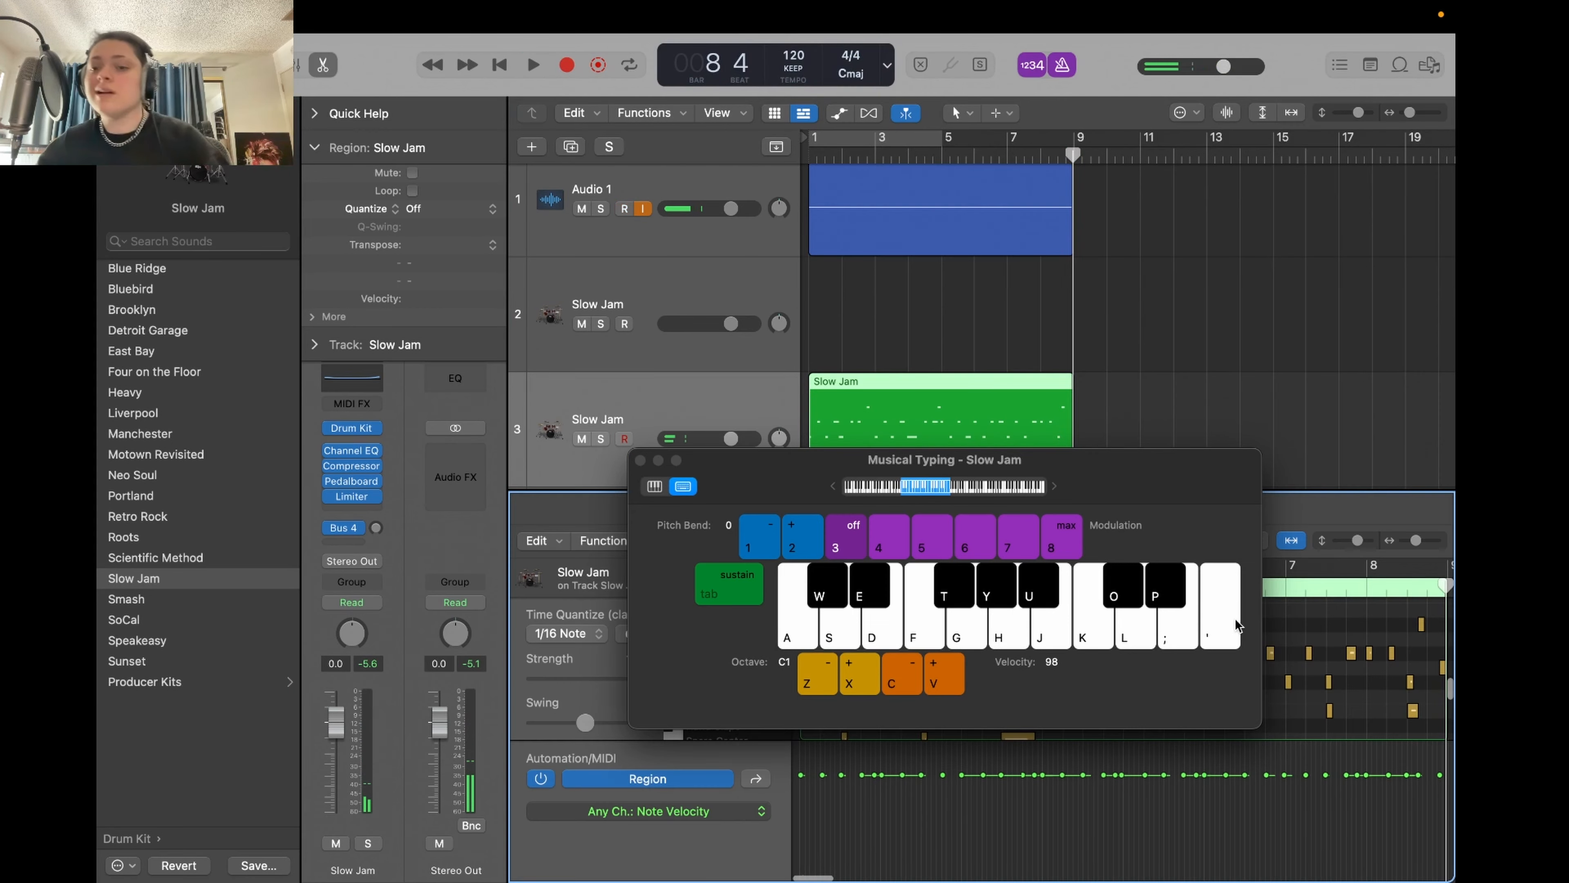
- Close Musical Typing and inspect the recorded Slow Jam notes in the Piano Roll
key("super+k")
scroll(1128, 578, "right", 5)
double_click(1206, 668)
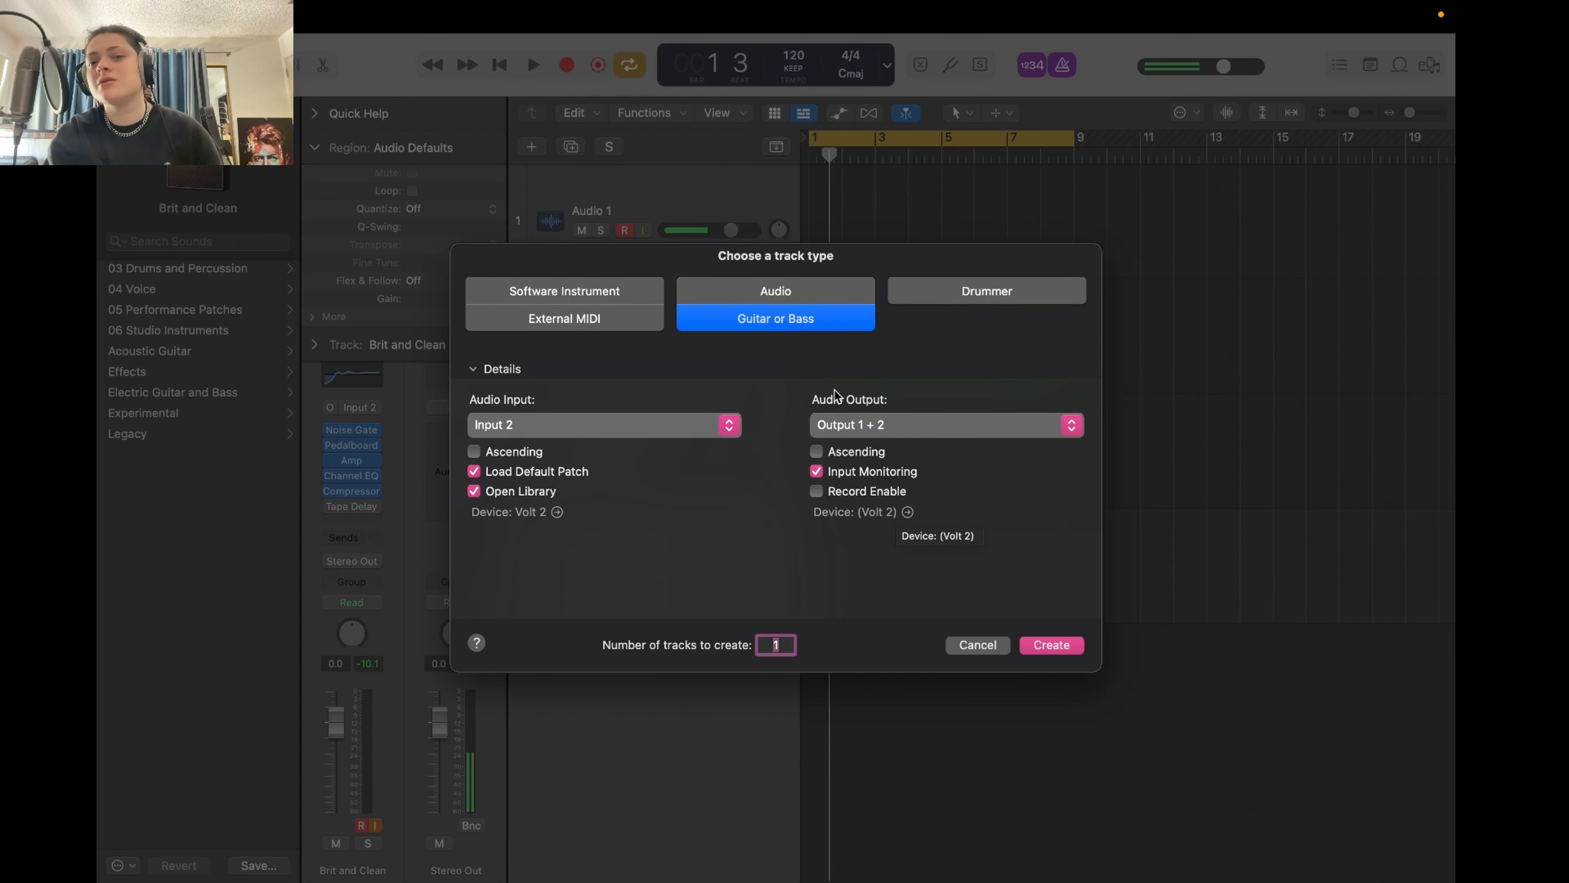
- Create a Guitar or Bass track using Input 2 and load the Country Gent patch from the Clean Guitar patches
left_click(1047, 646)
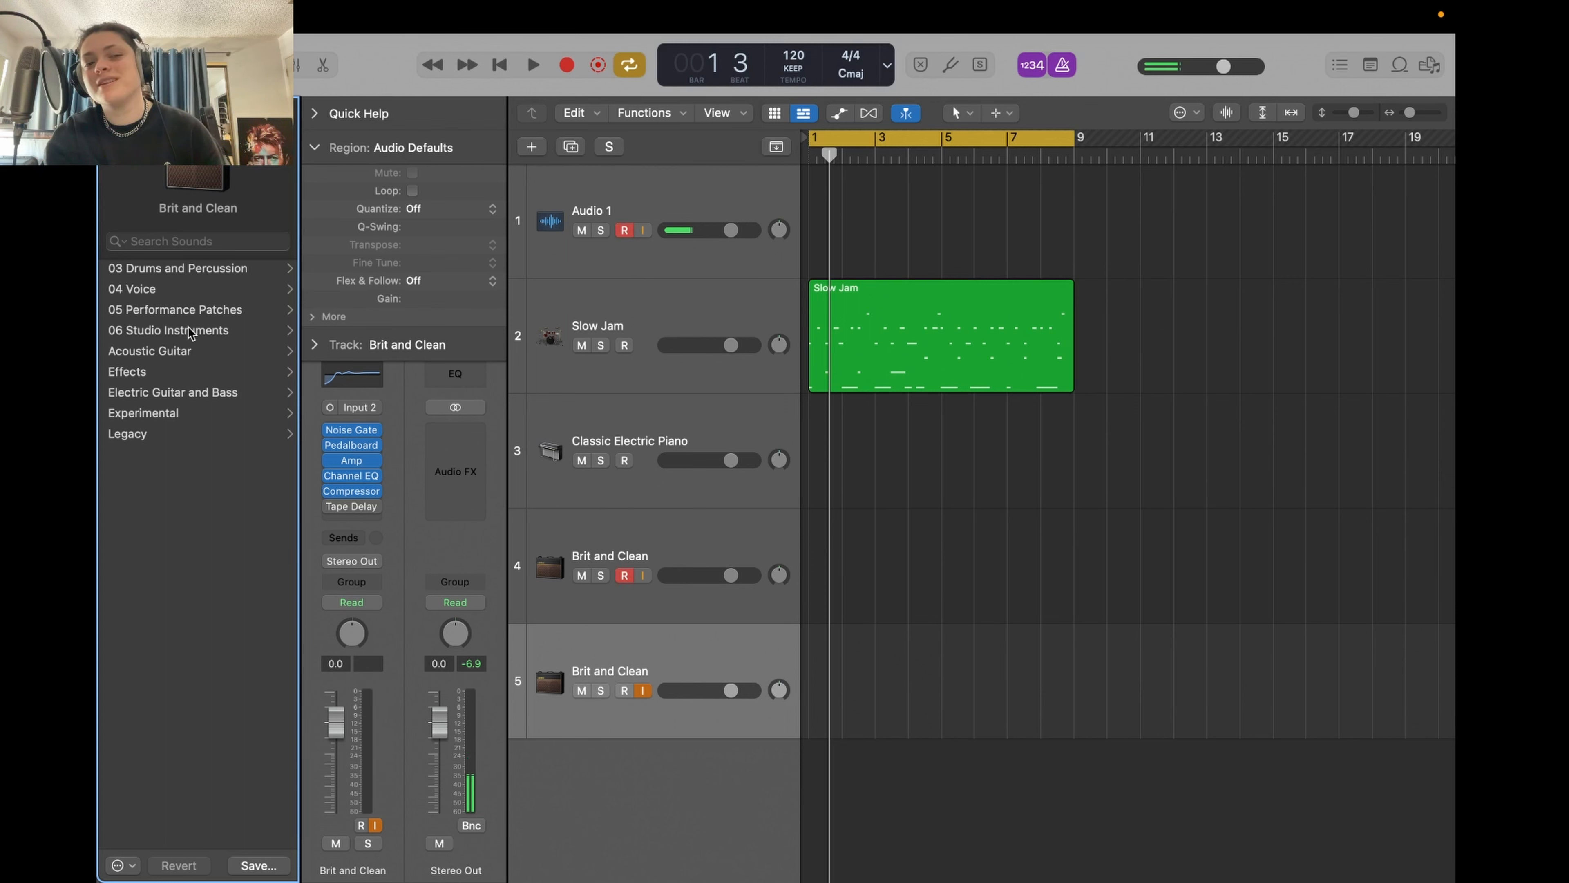
left_click(173, 392)
left_click(150, 268)
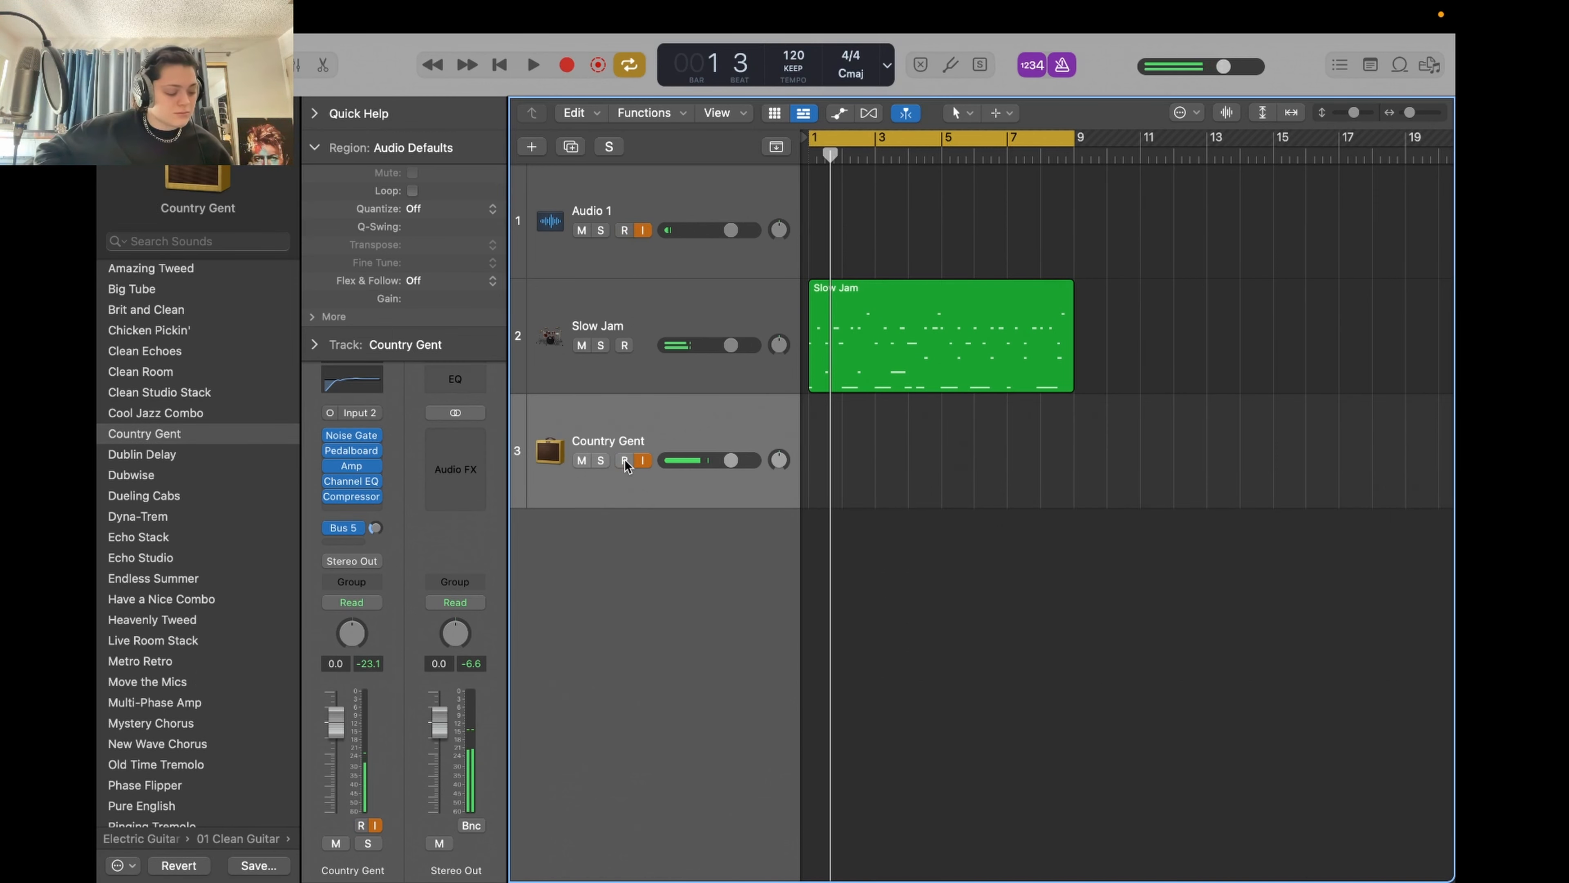
- Record-enable the Country Gent track while playing the guitar to check its input
left_click(624, 460)
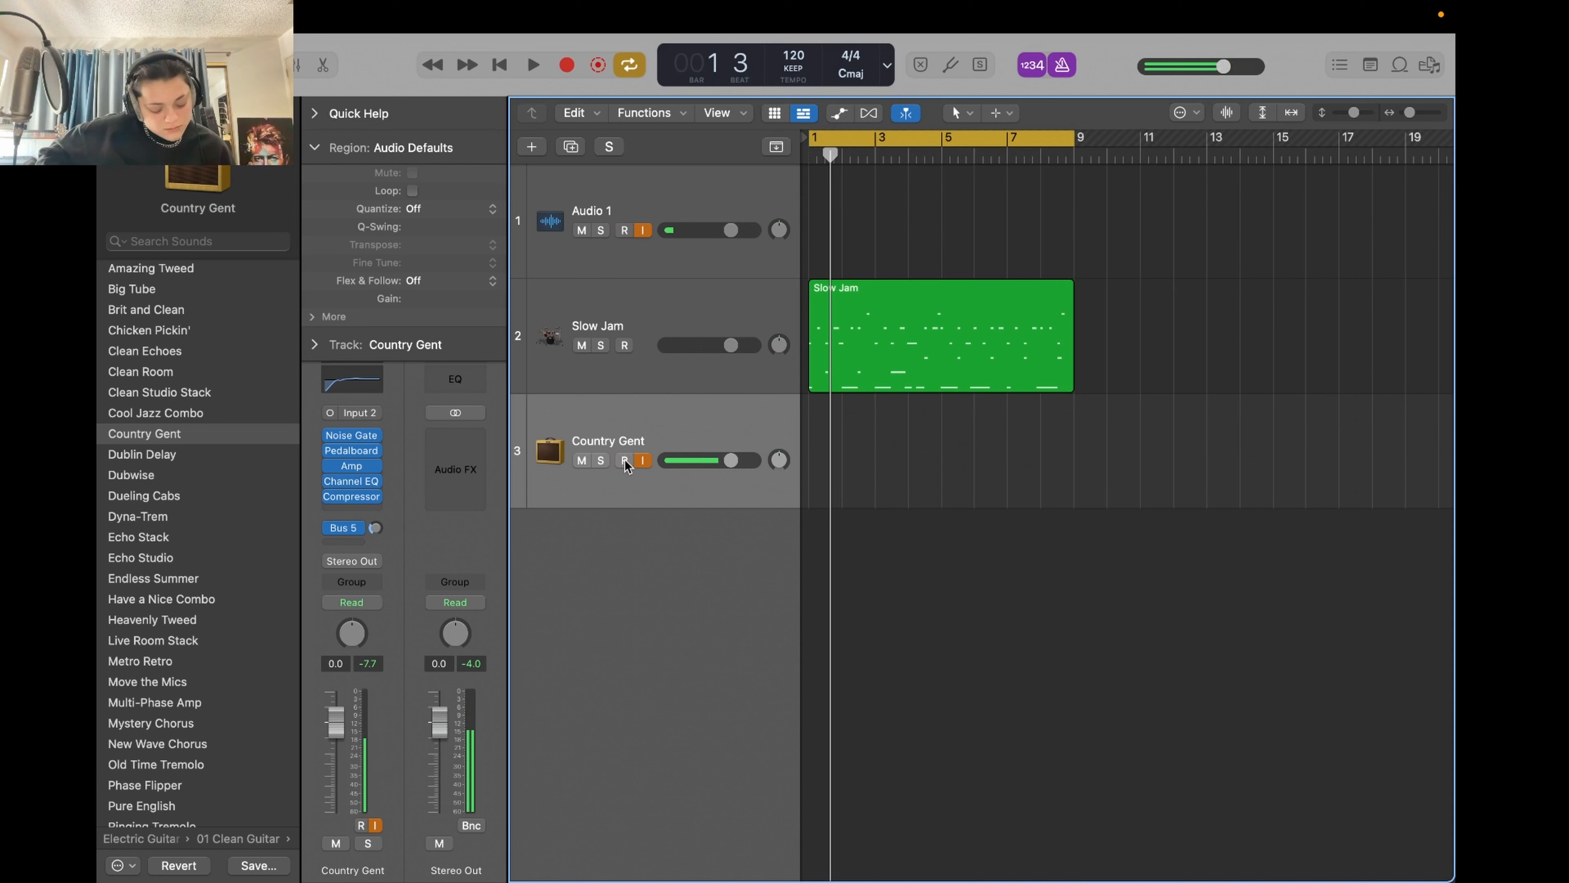
left_click(624, 460)
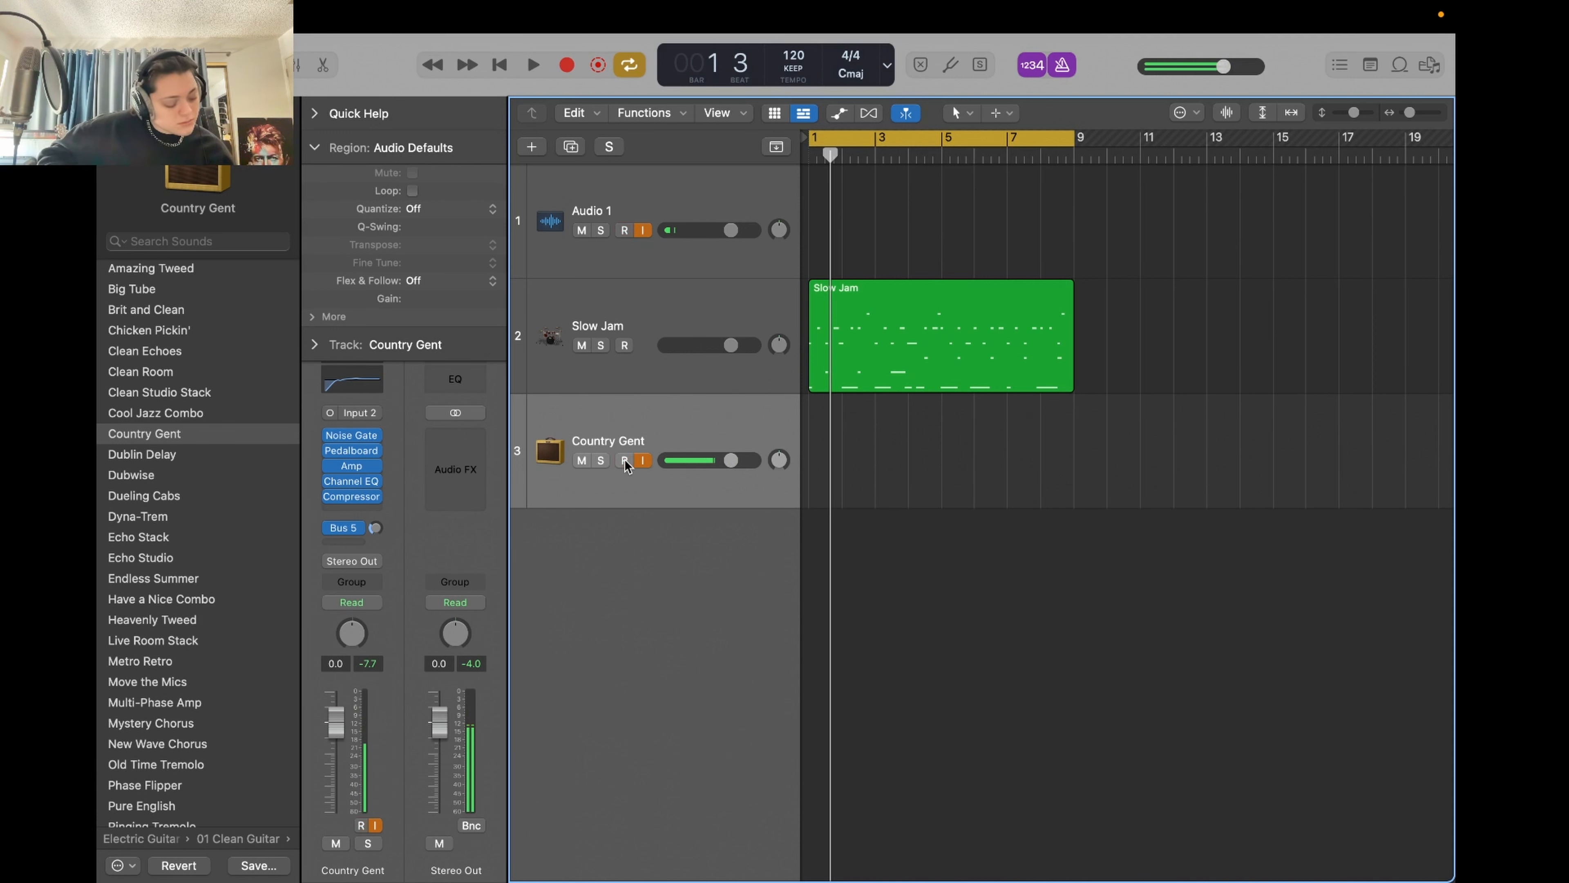
left_click(624, 459)
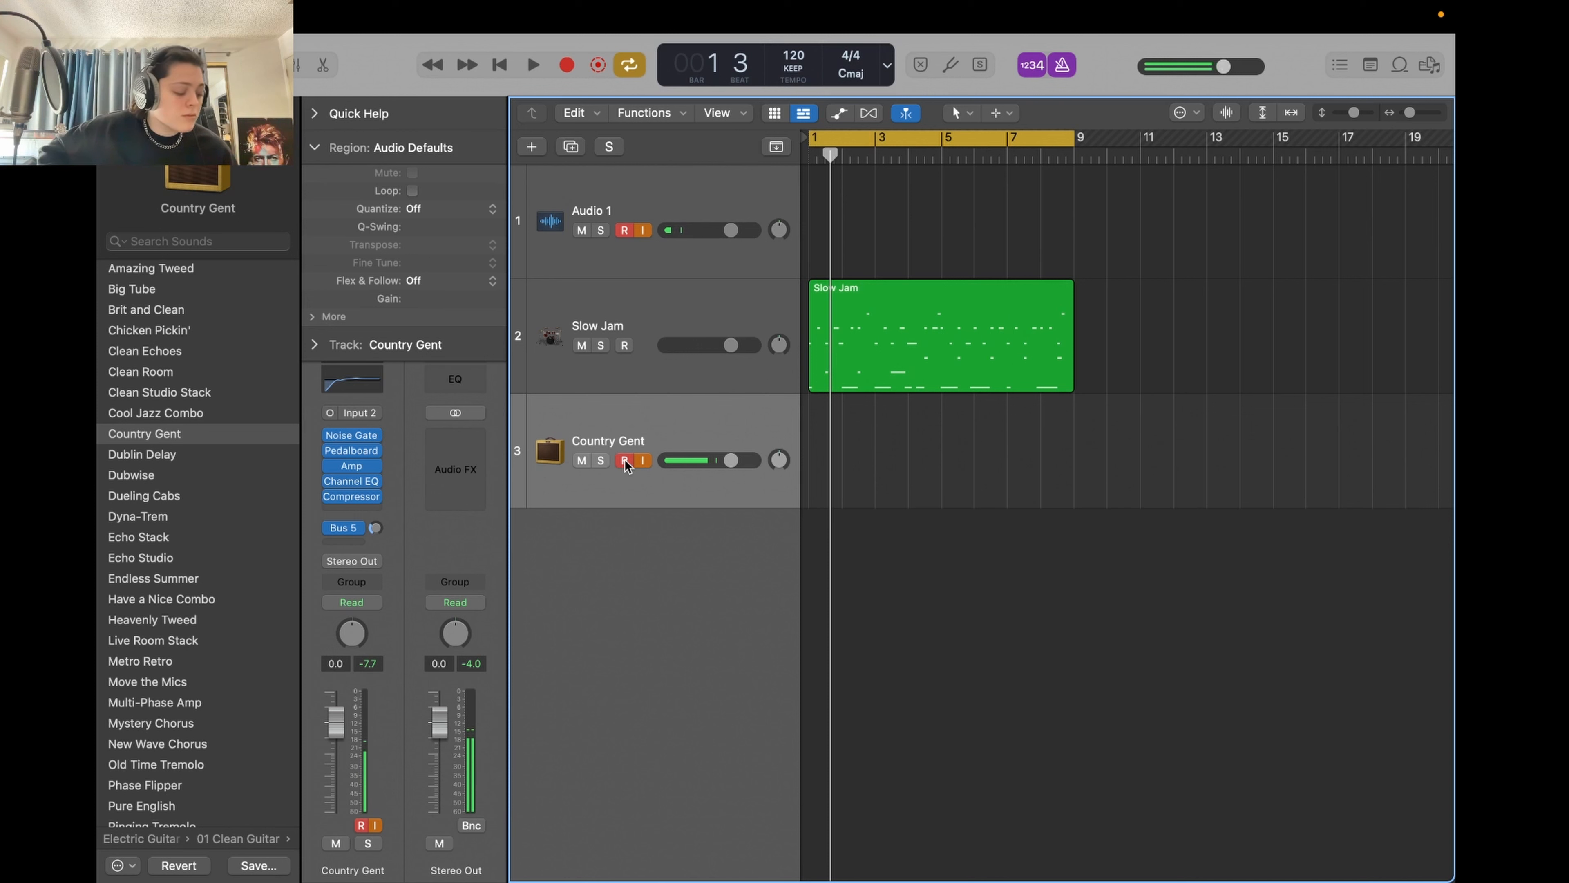
left_click(624, 460)
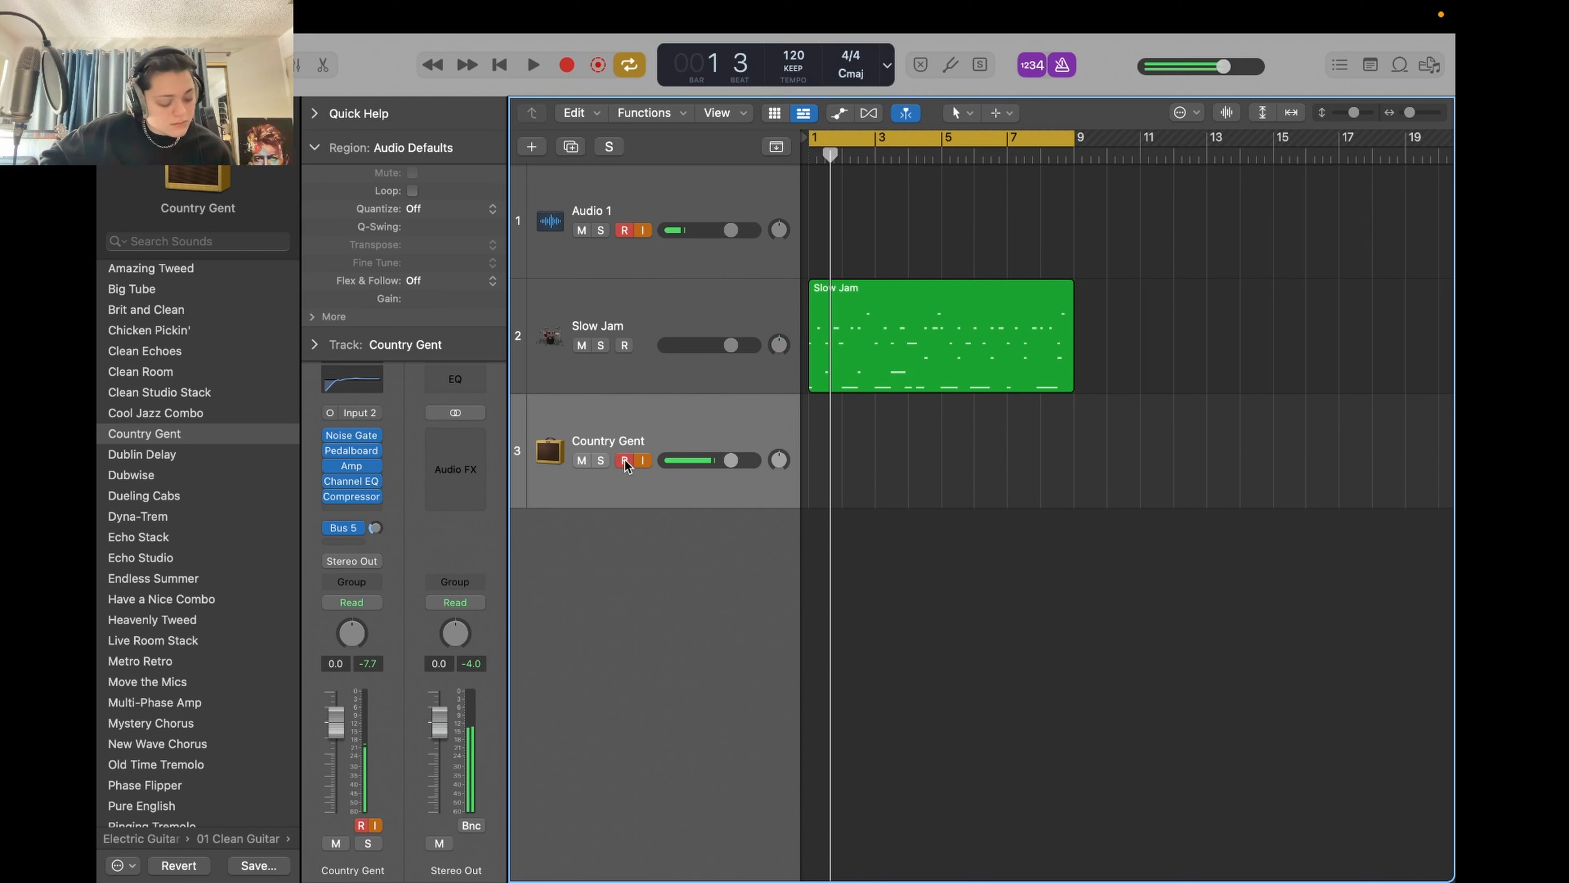
- Record a guitar take on the Country Gent track from bar 1 to bar 17 at 129 BPM
key("r")
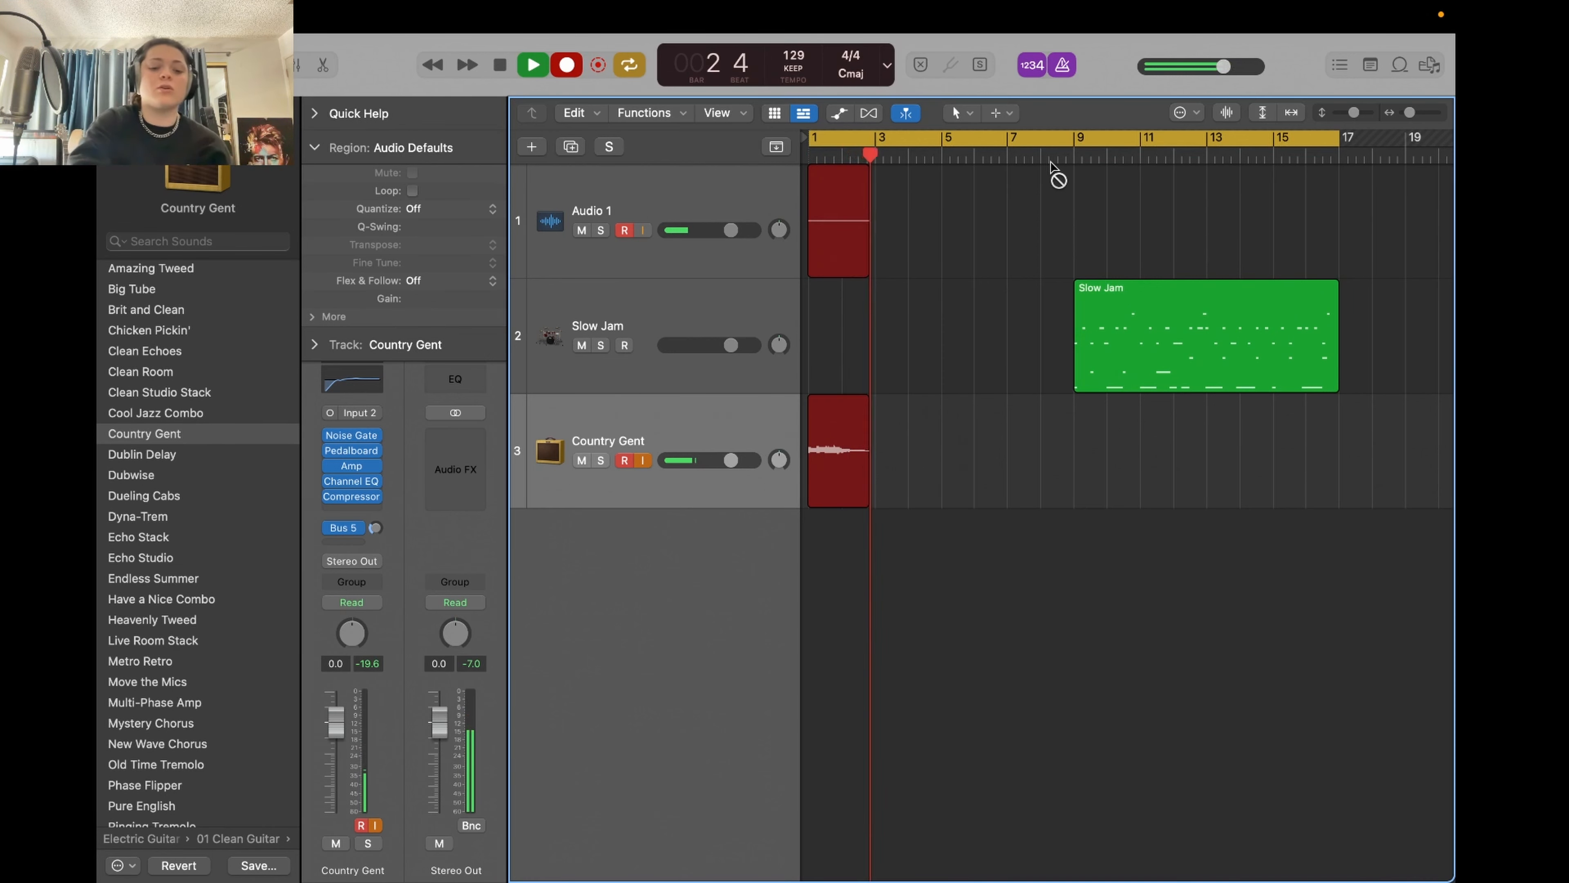
key("super+period")
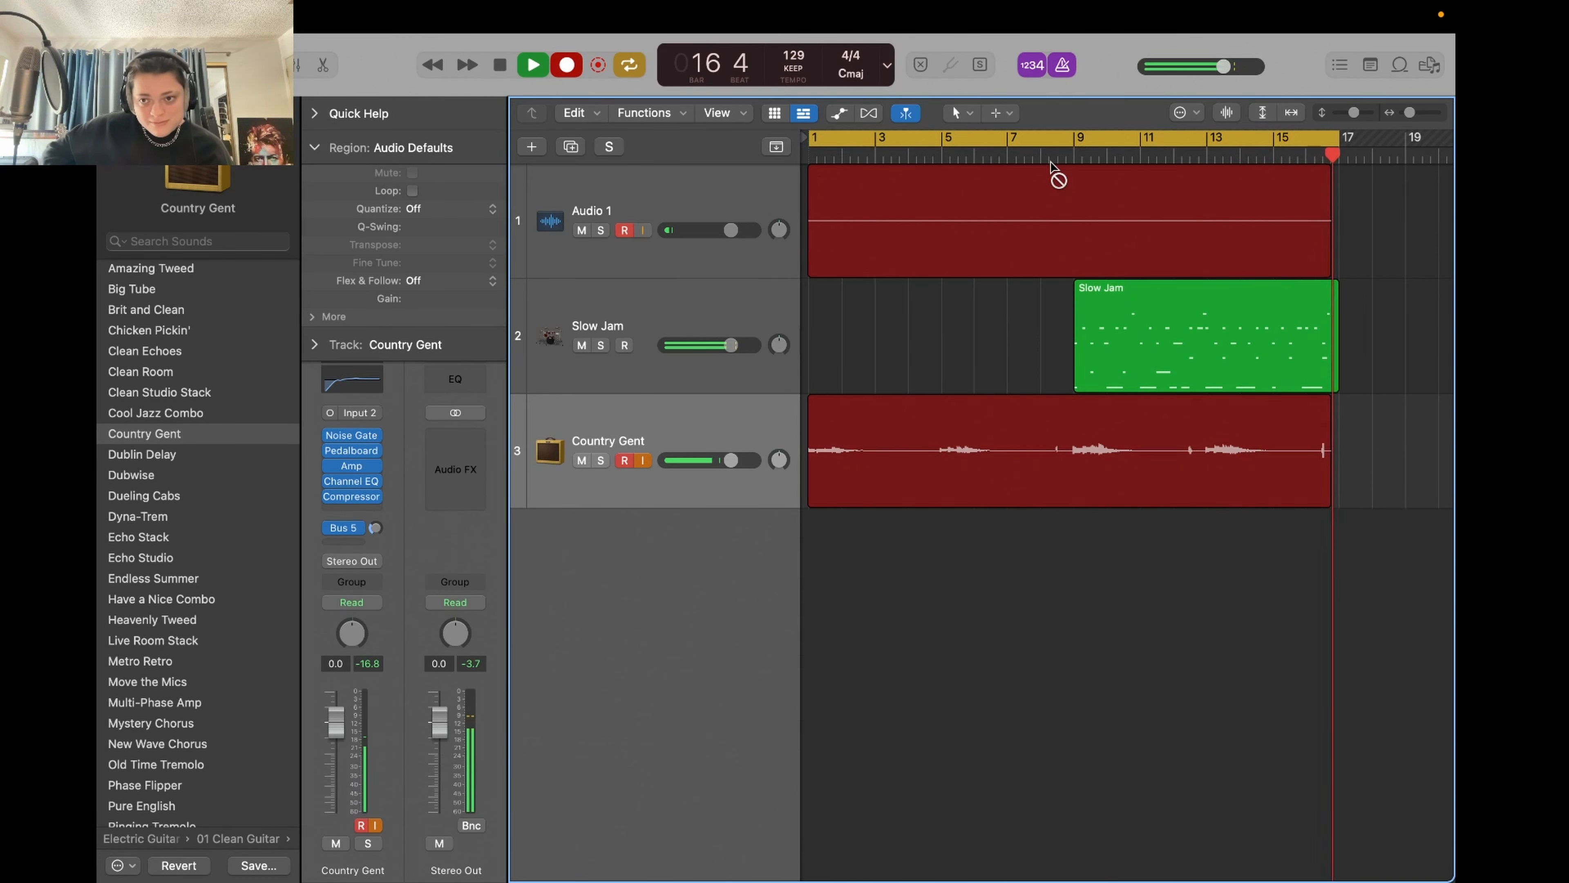
key("space")
- Turn off the cycle area and loop the Slow Jam drum region out to about bar 75
left_click(1312, 141)
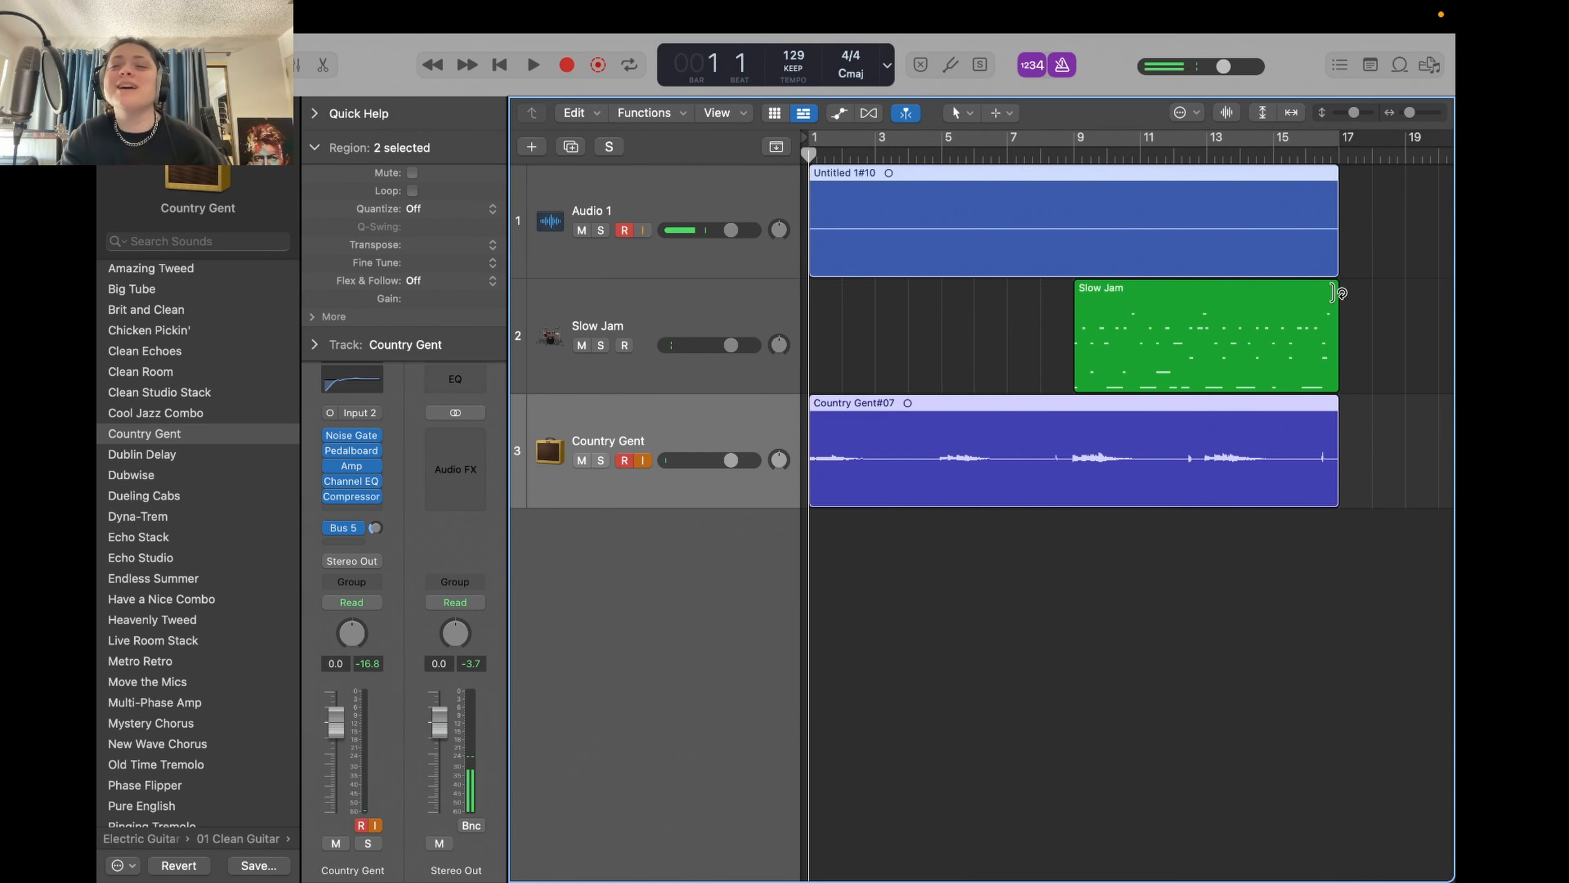
left_click_drag(1336, 293, 1452, 301)
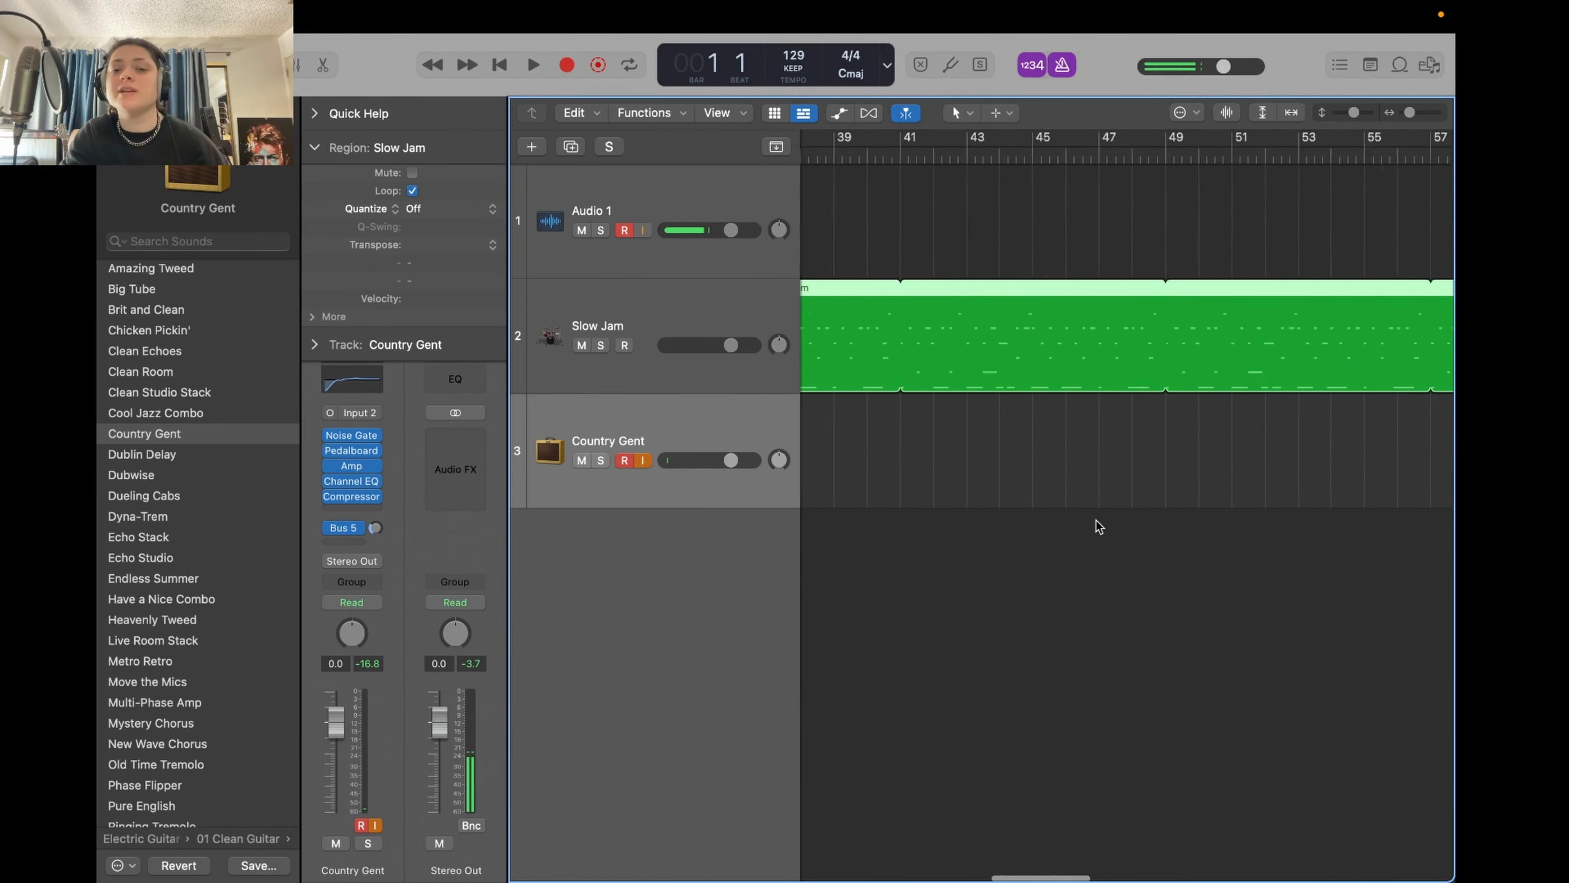
key("Return")
- Delete the recorded Country Gent guitar take with its audio file, and delete the region on Audio 1
left_click(1123, 498)
key("Delete")
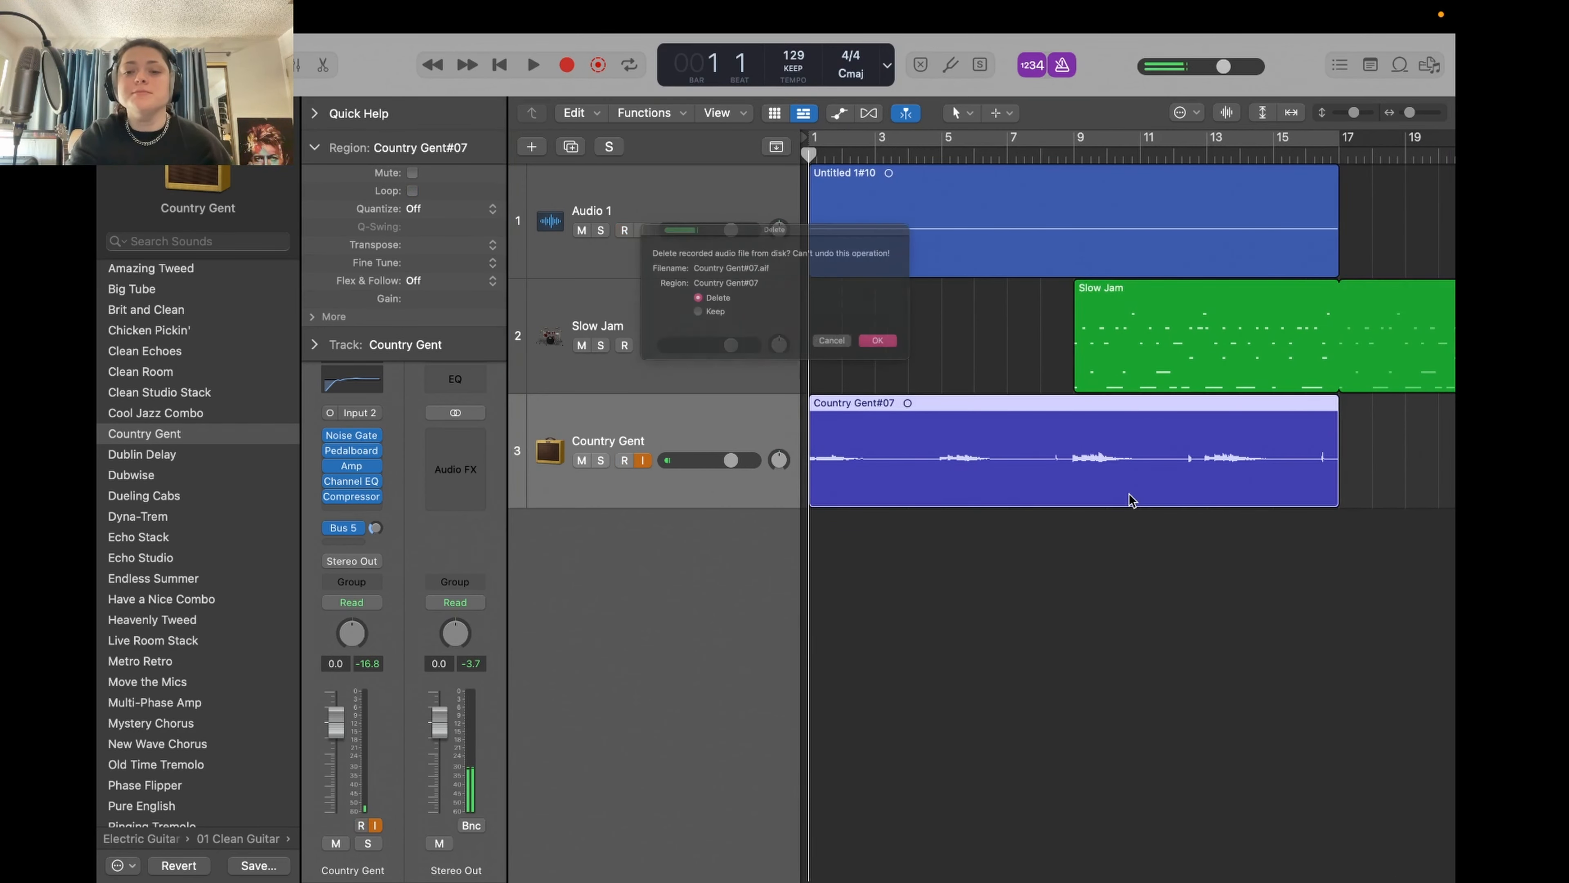
key("Return")
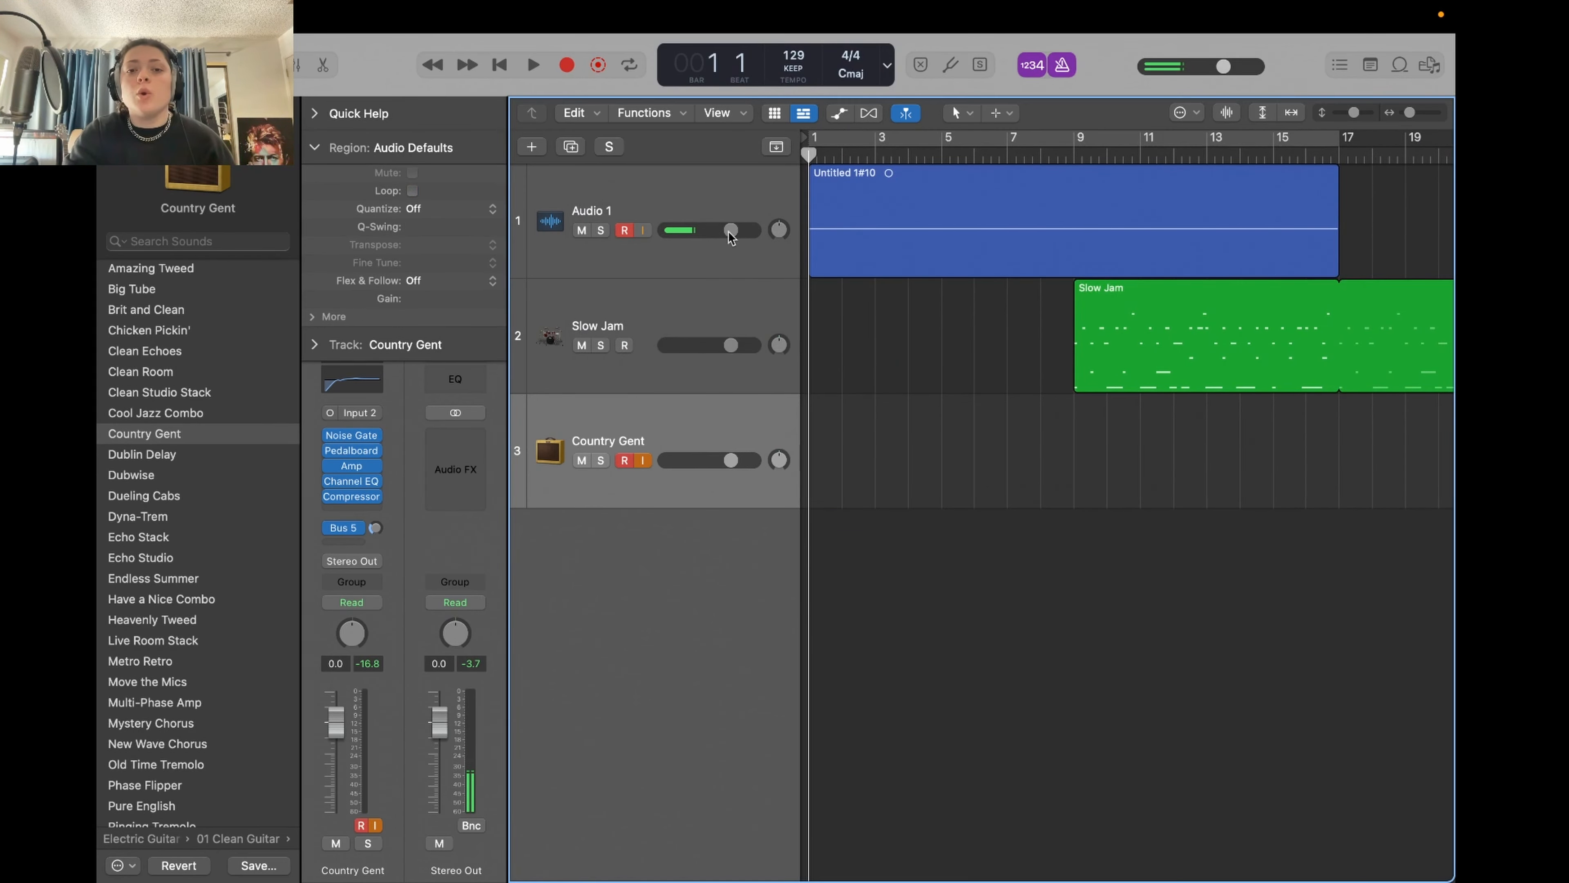
left_click(622, 231)
left_click(982, 270)
key("Delete")
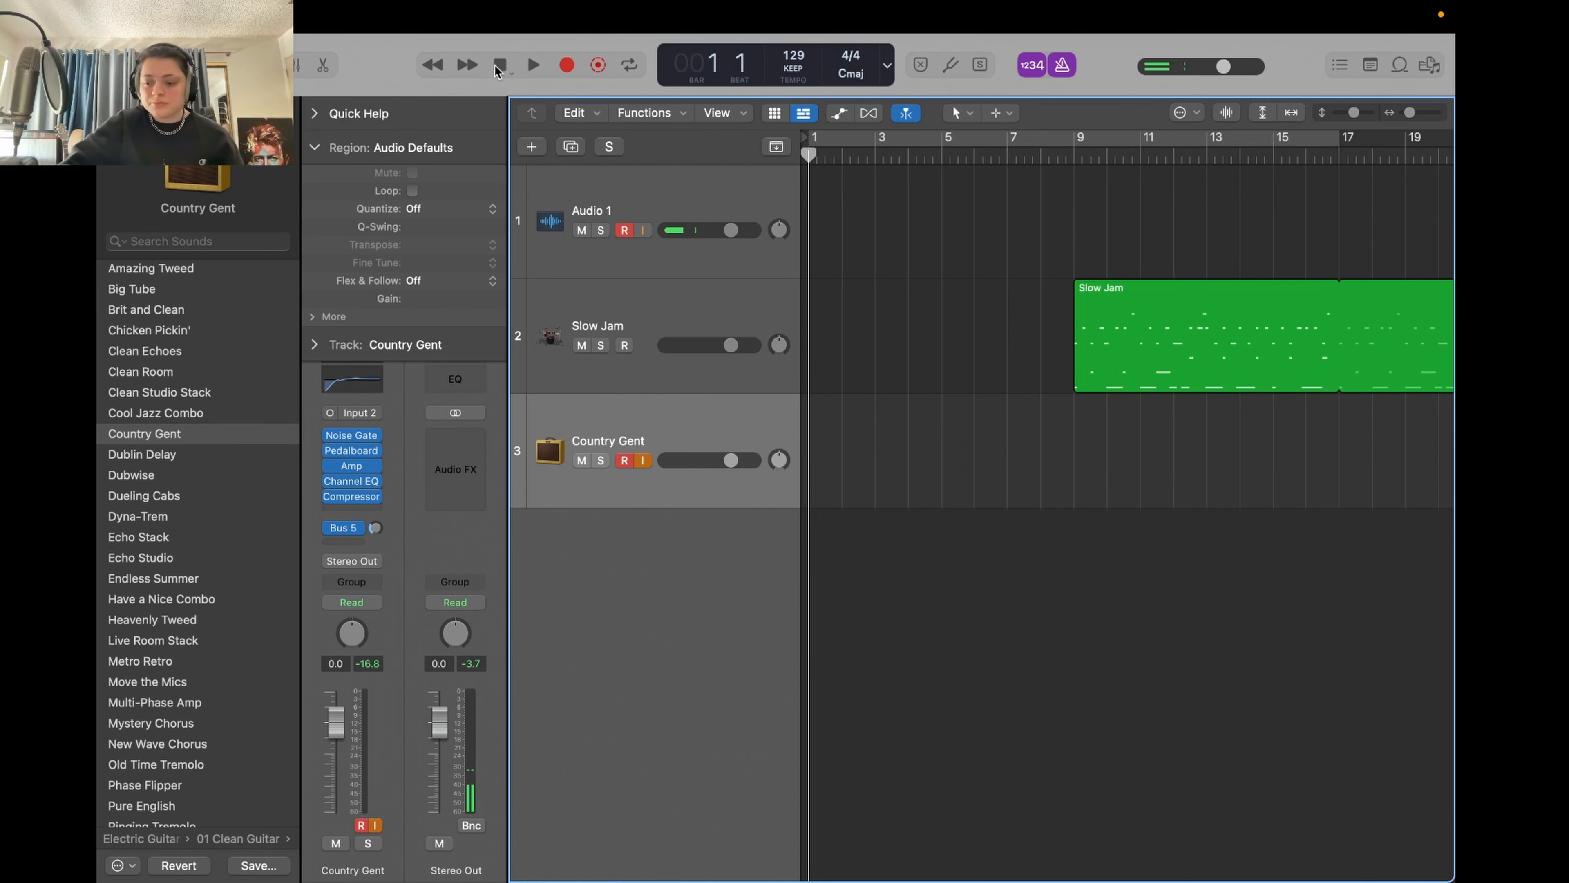
- Record guitar parts on the Country Gent track from bar 1 to 33 and from bar 33 to about bar 57
key("z")
key("c")
key("r")
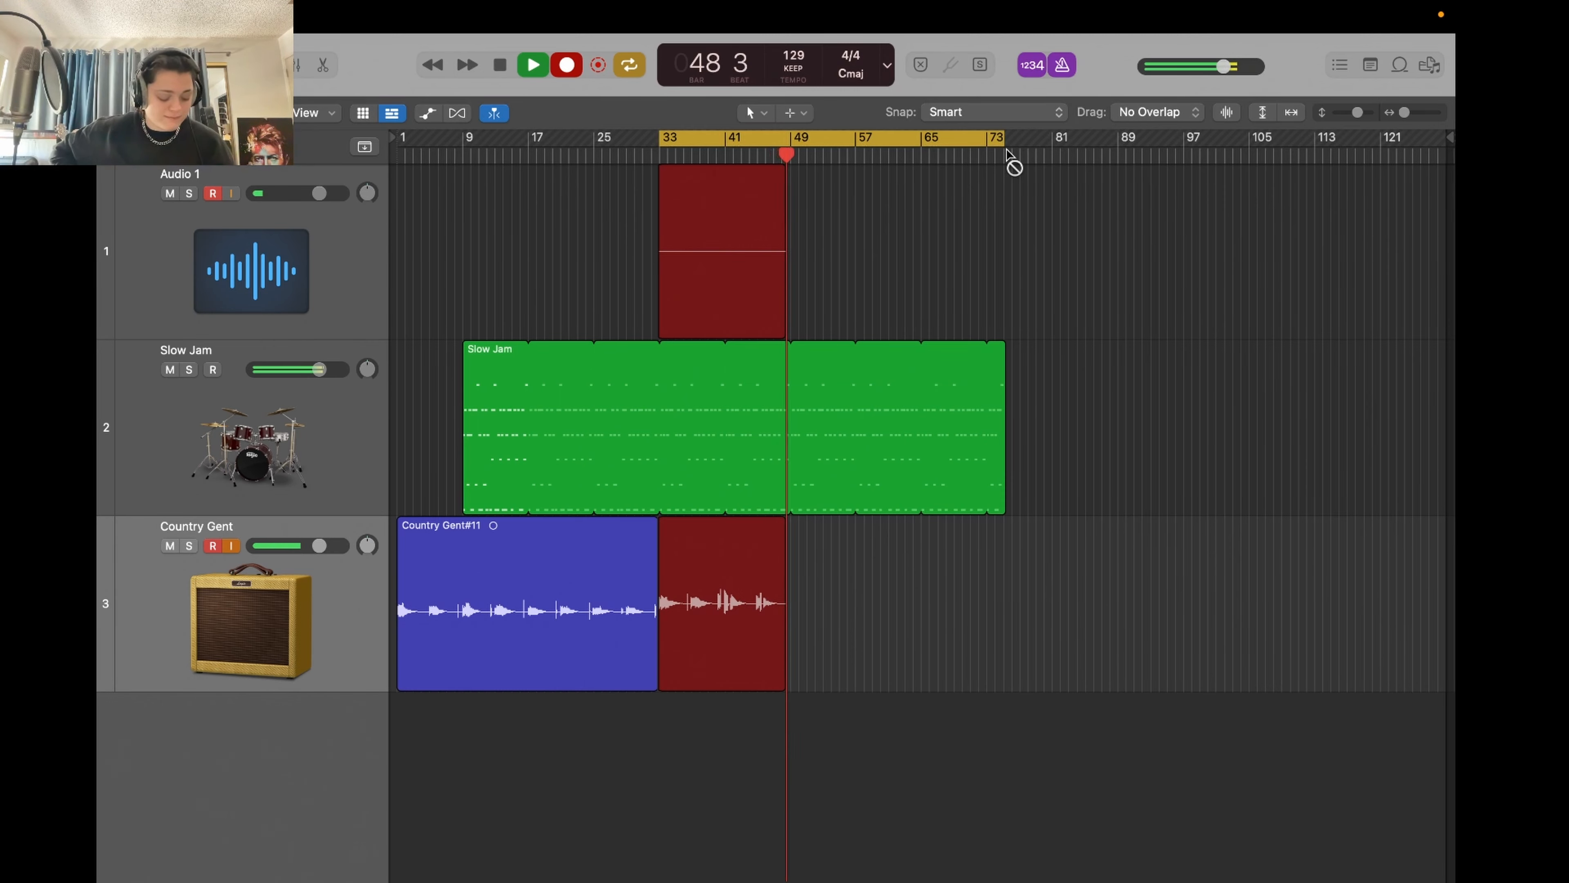
key("space")
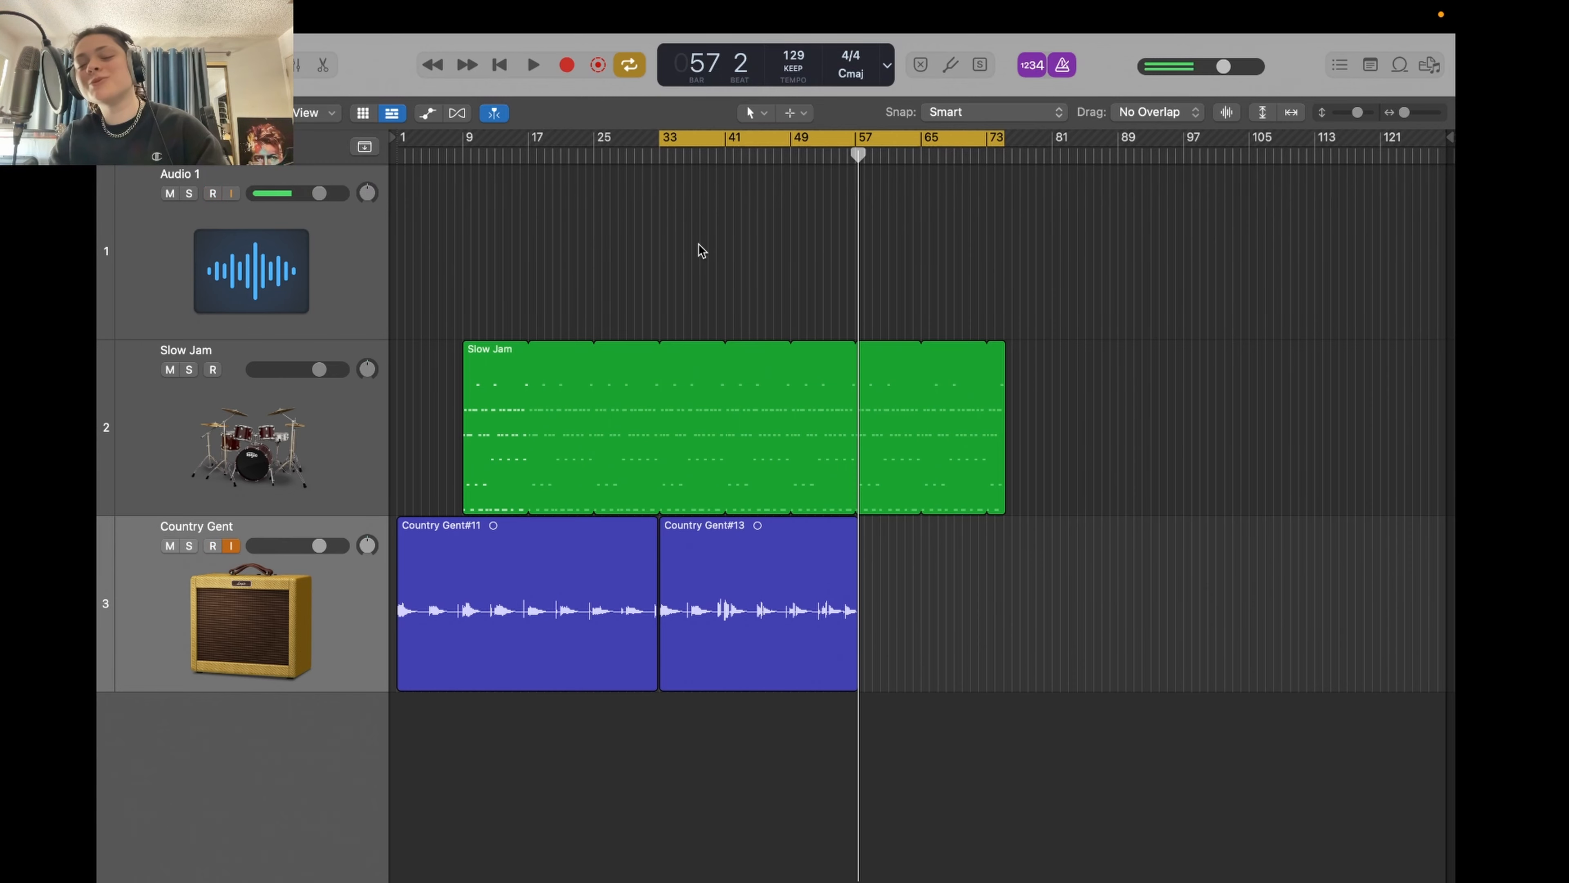
- Record cycled guitar takes on the second Country Gent track between bars 9 and 25
key("r")
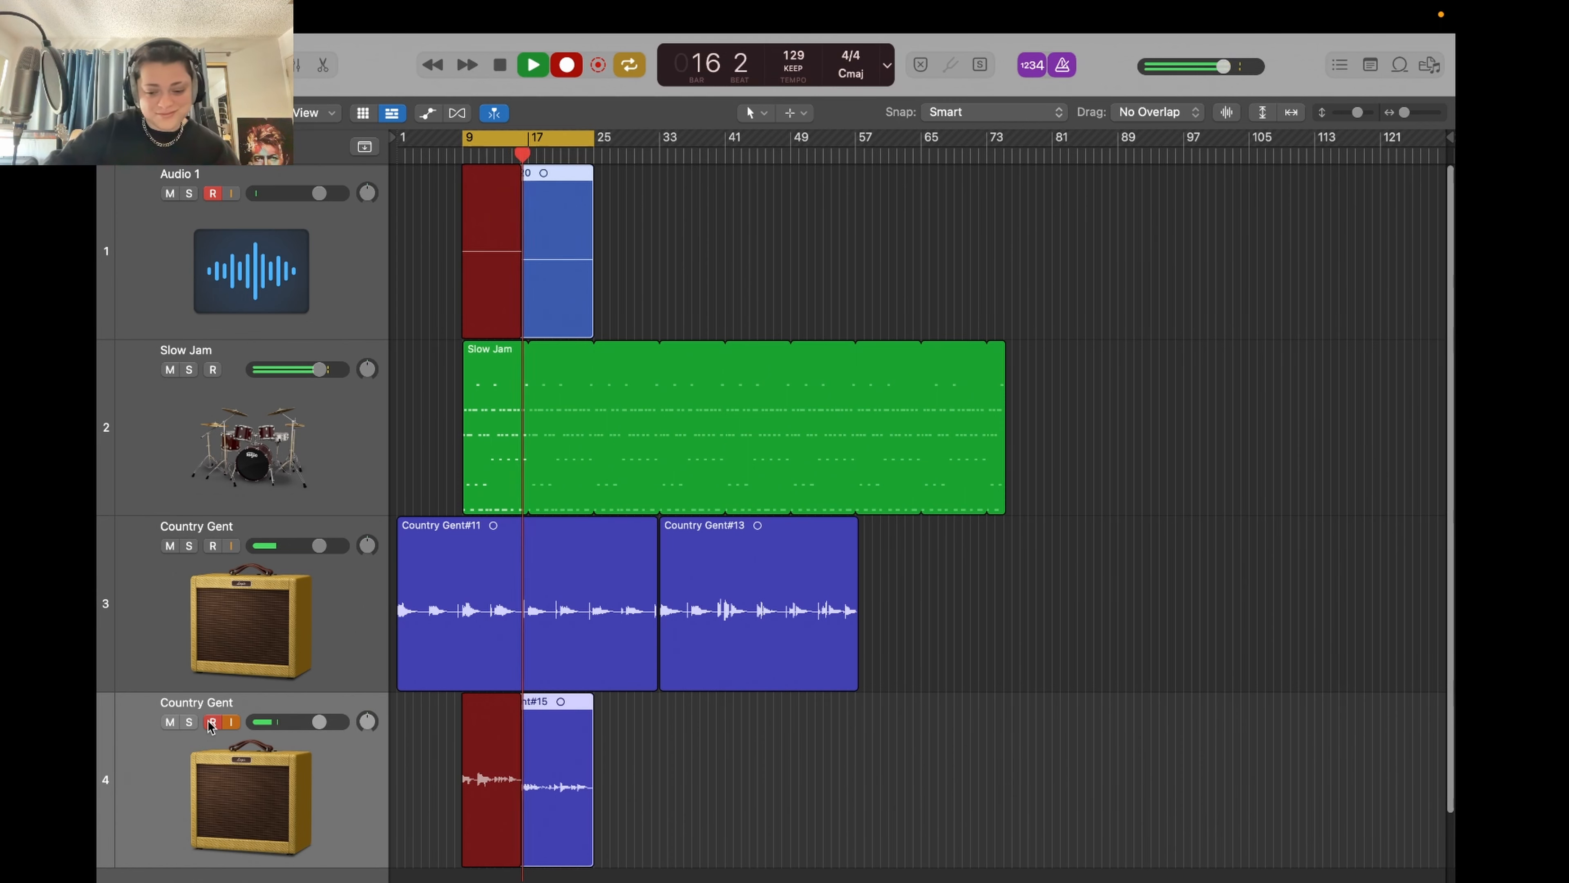
key("space")
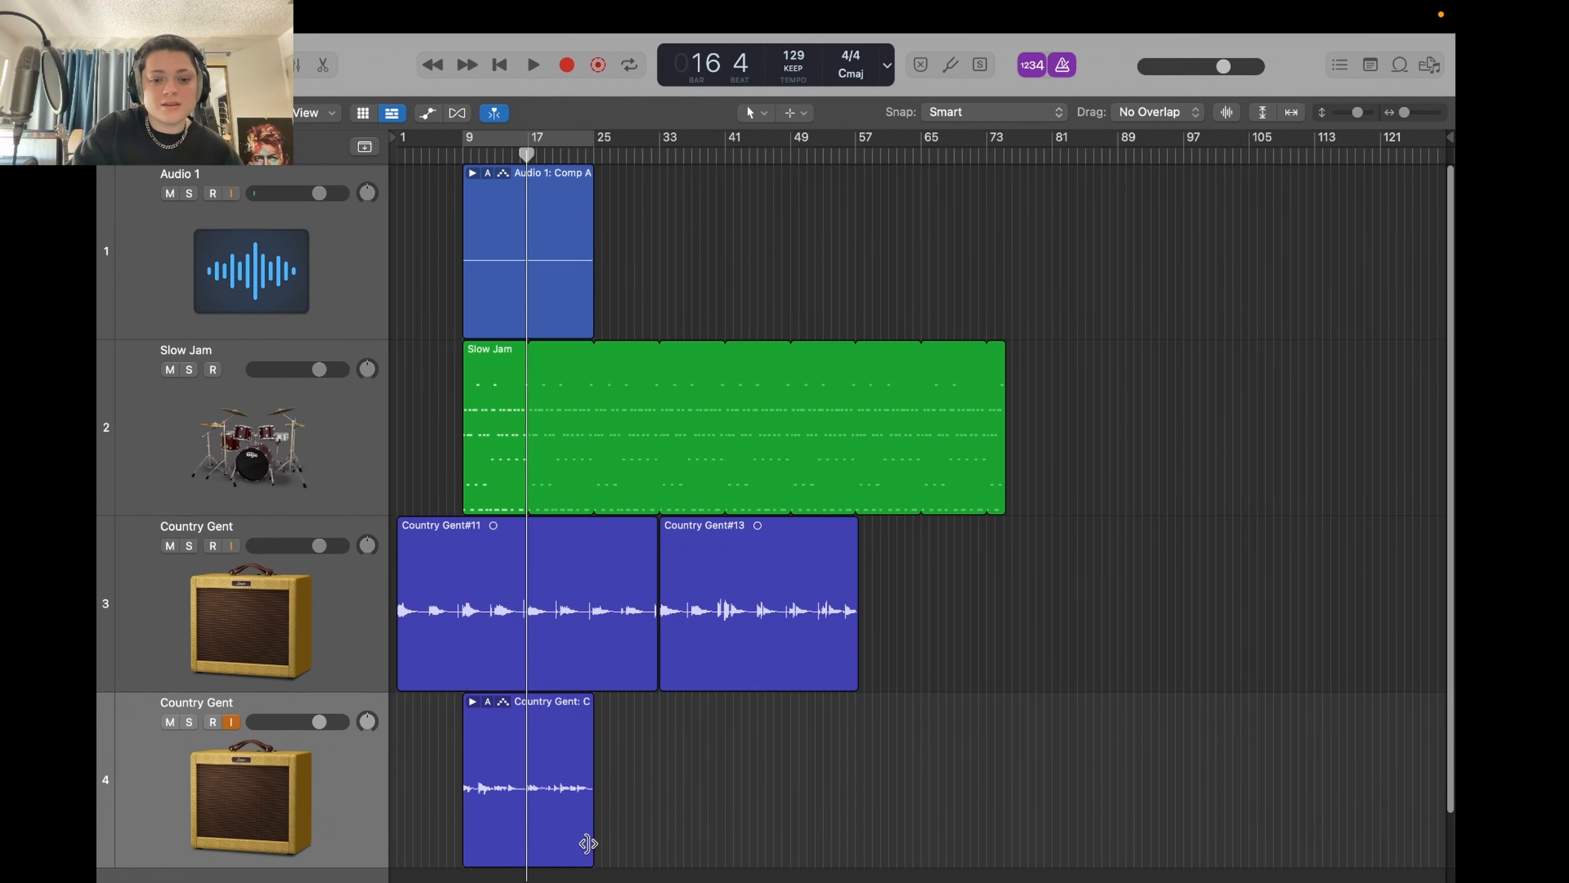
mouse_move(589, 843)
left_mouse_down()
mouse_move(657, 841)
mouse_move(588, 840)
left_mouse_up()
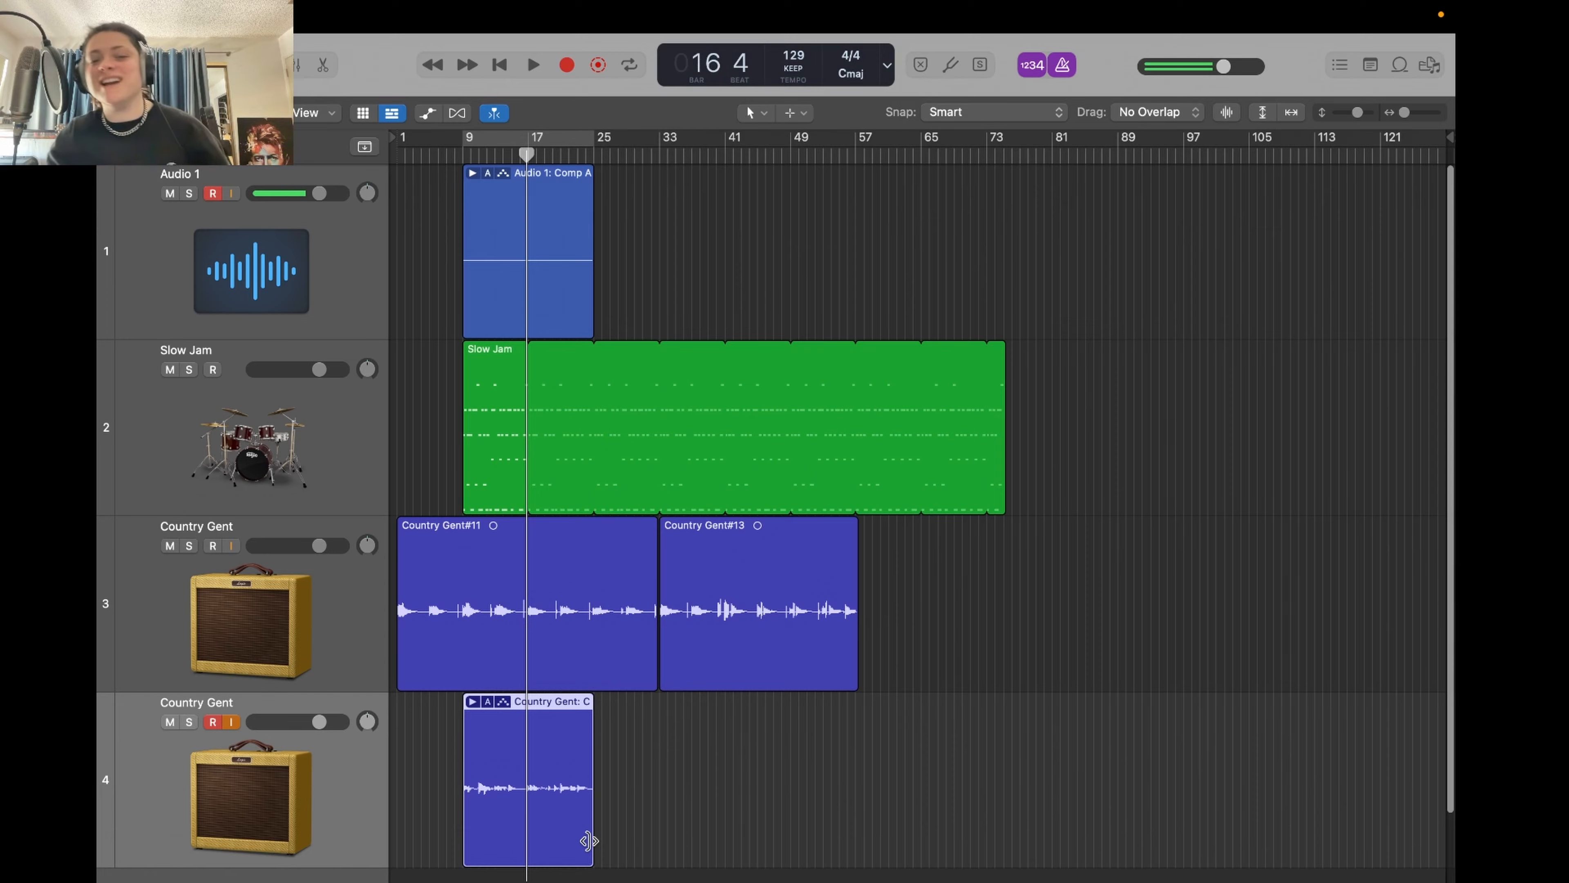
- Open the take folder on the second Country Gent track and place a copy of Take 2 at bar 25
scroll(624, 752, "up", 5)
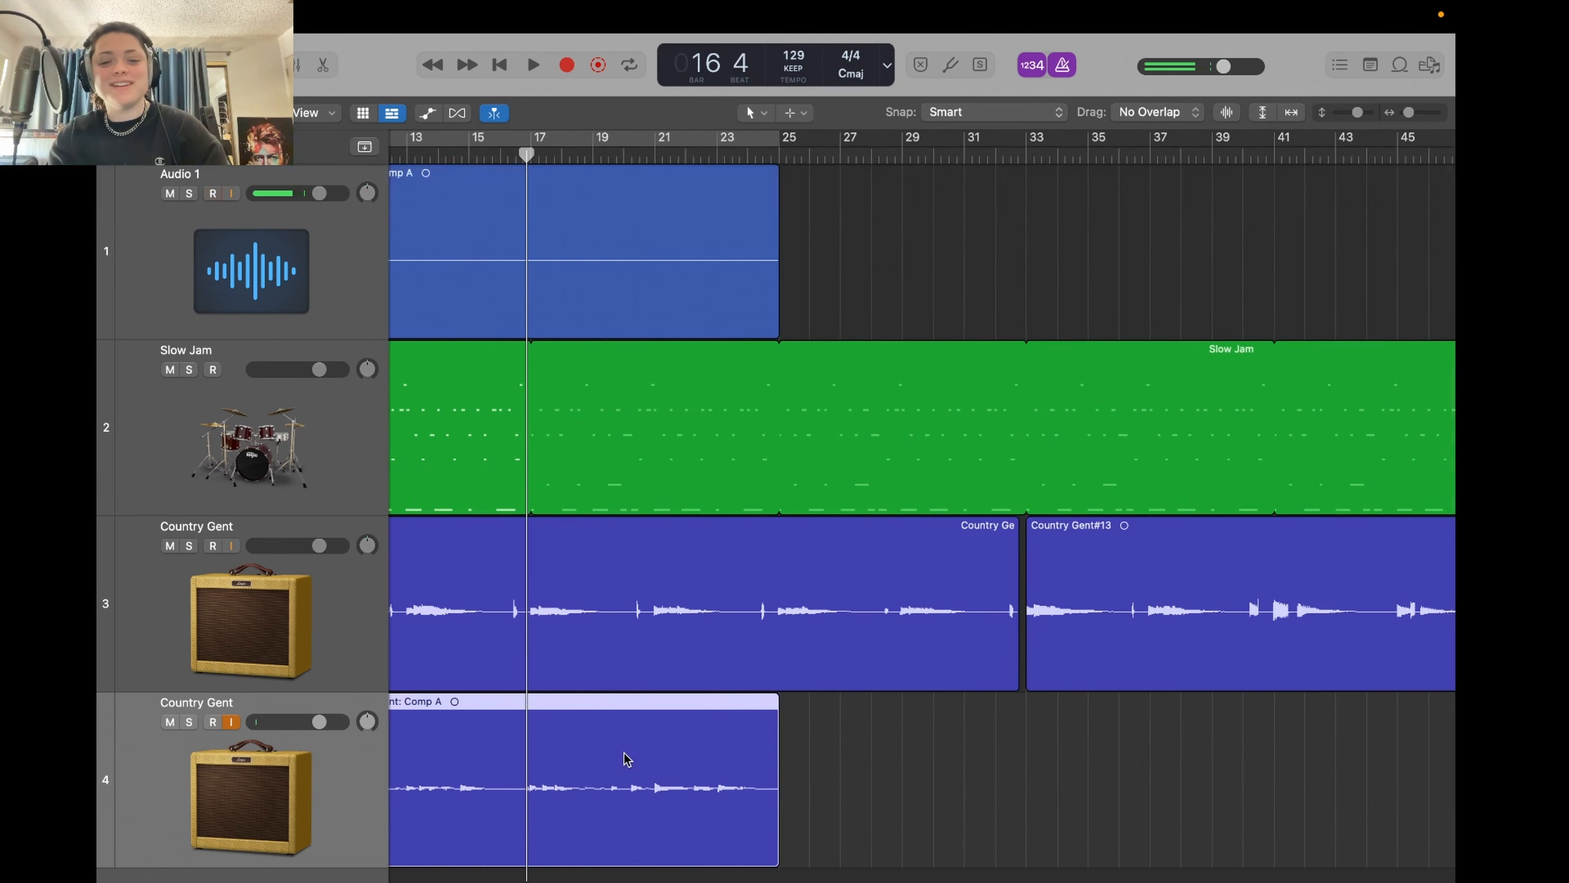
scroll(727, 731, "down", 3)
scroll(726, 731, "left", 4)
scroll(729, 737, "left", 1)
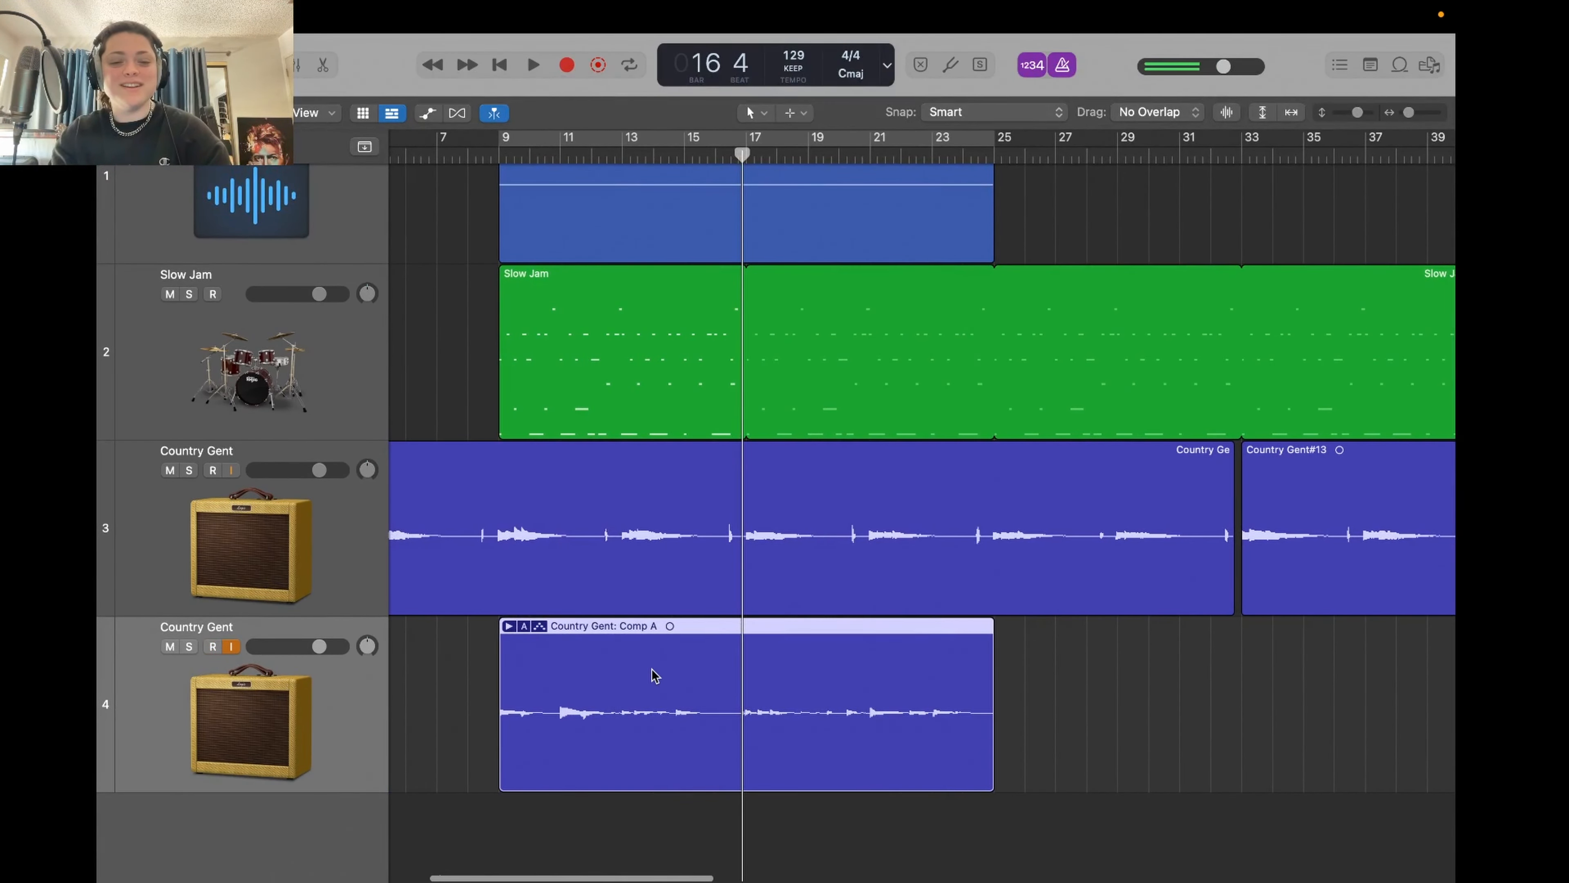
left_click(512, 628)
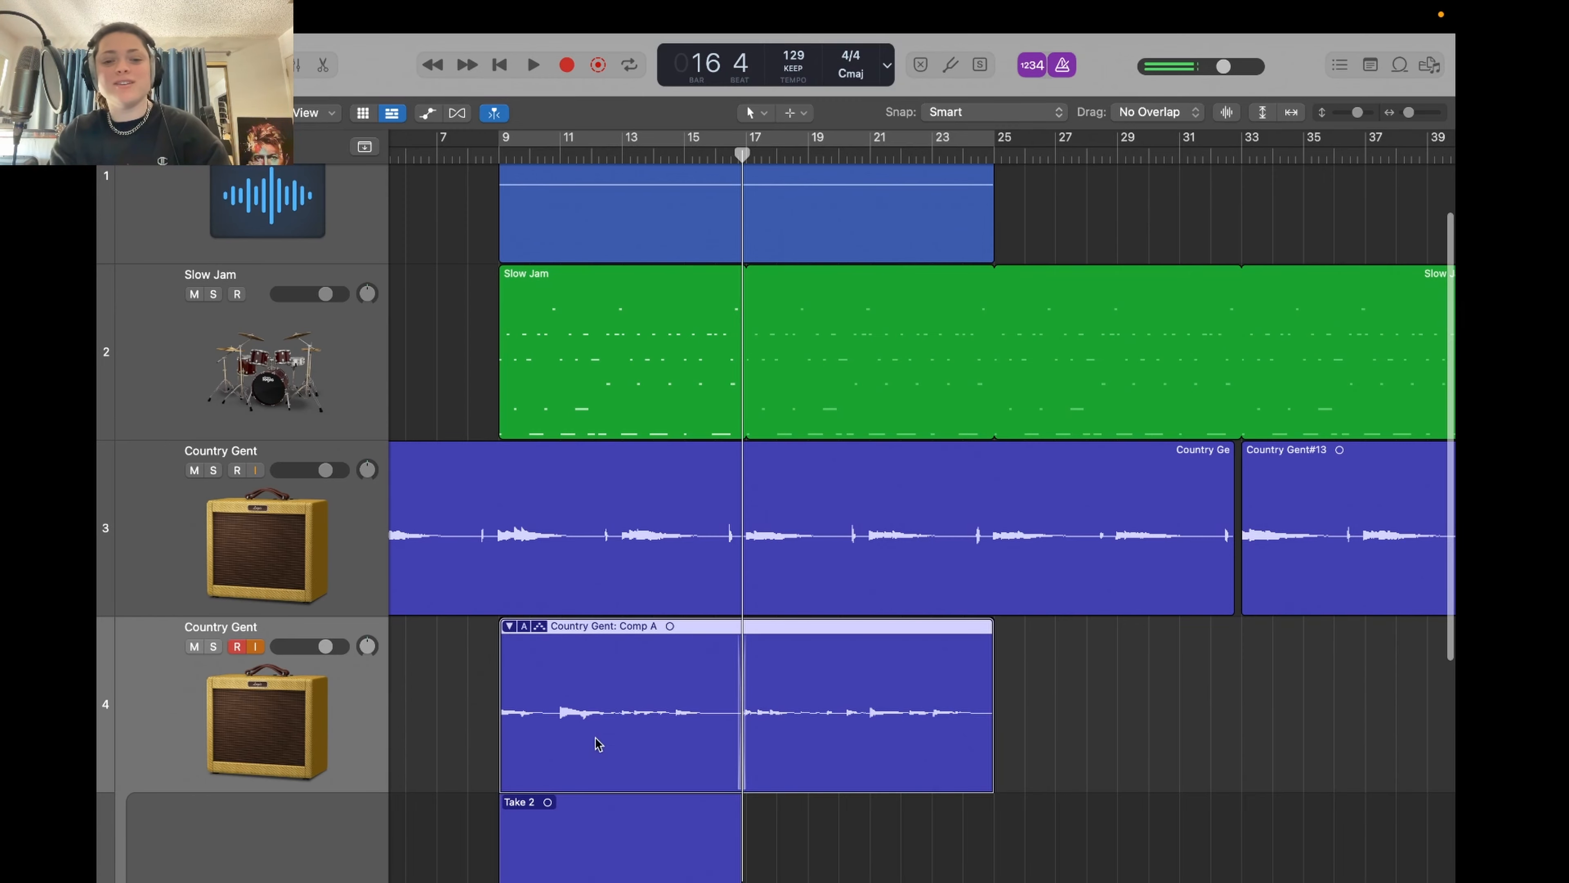
scroll(612, 773, "down", 3)
left_click(620, 771)
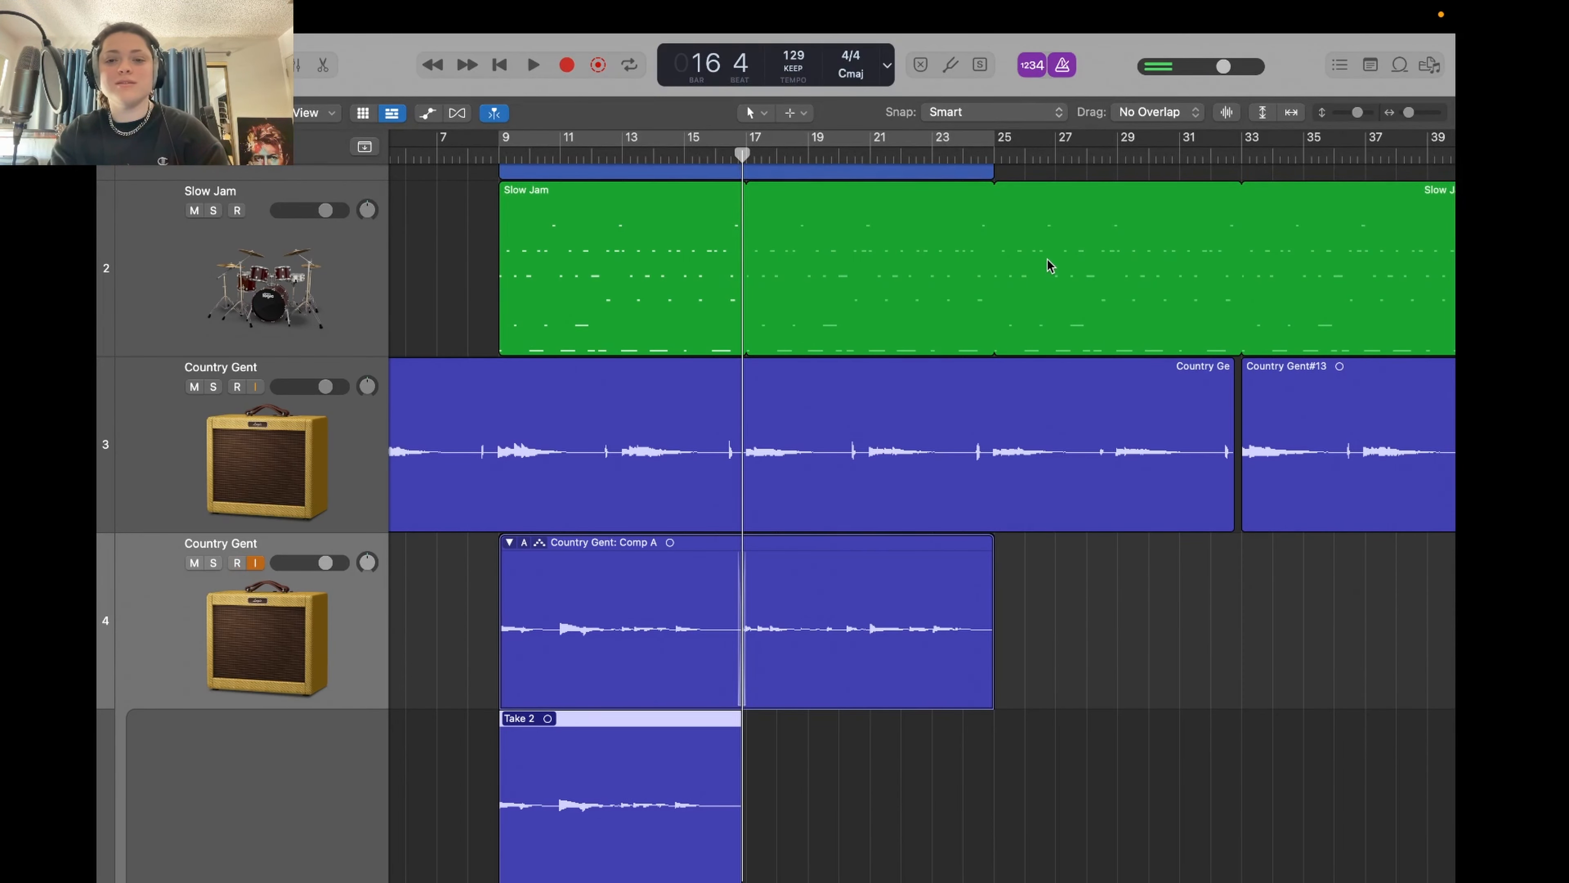
left_click_drag(1015, 161, 998, 154)
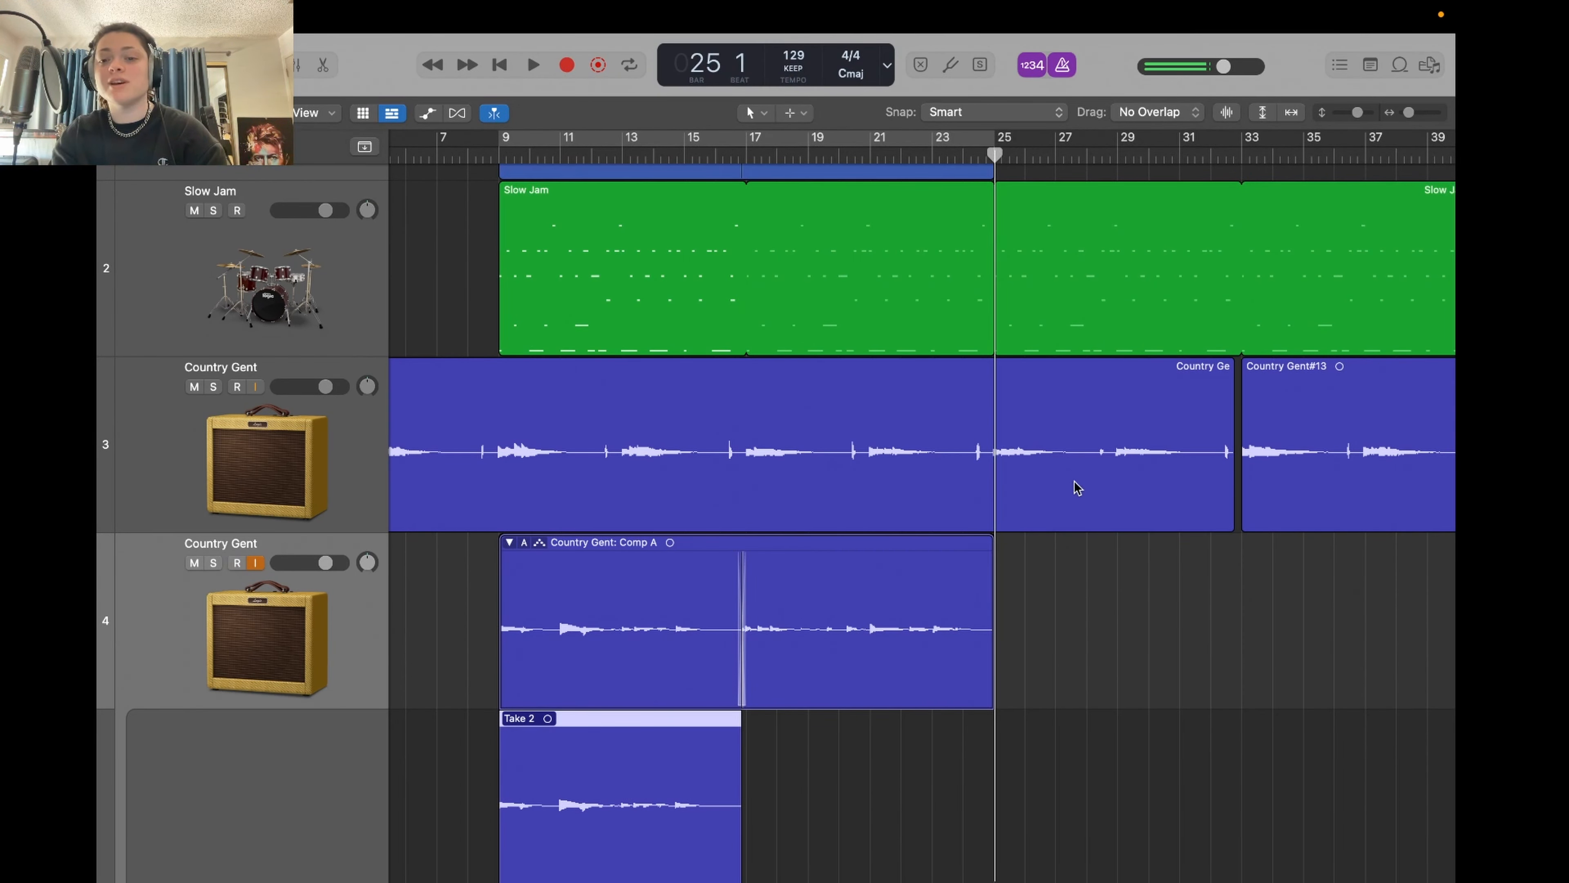
left_click(1066, 581)
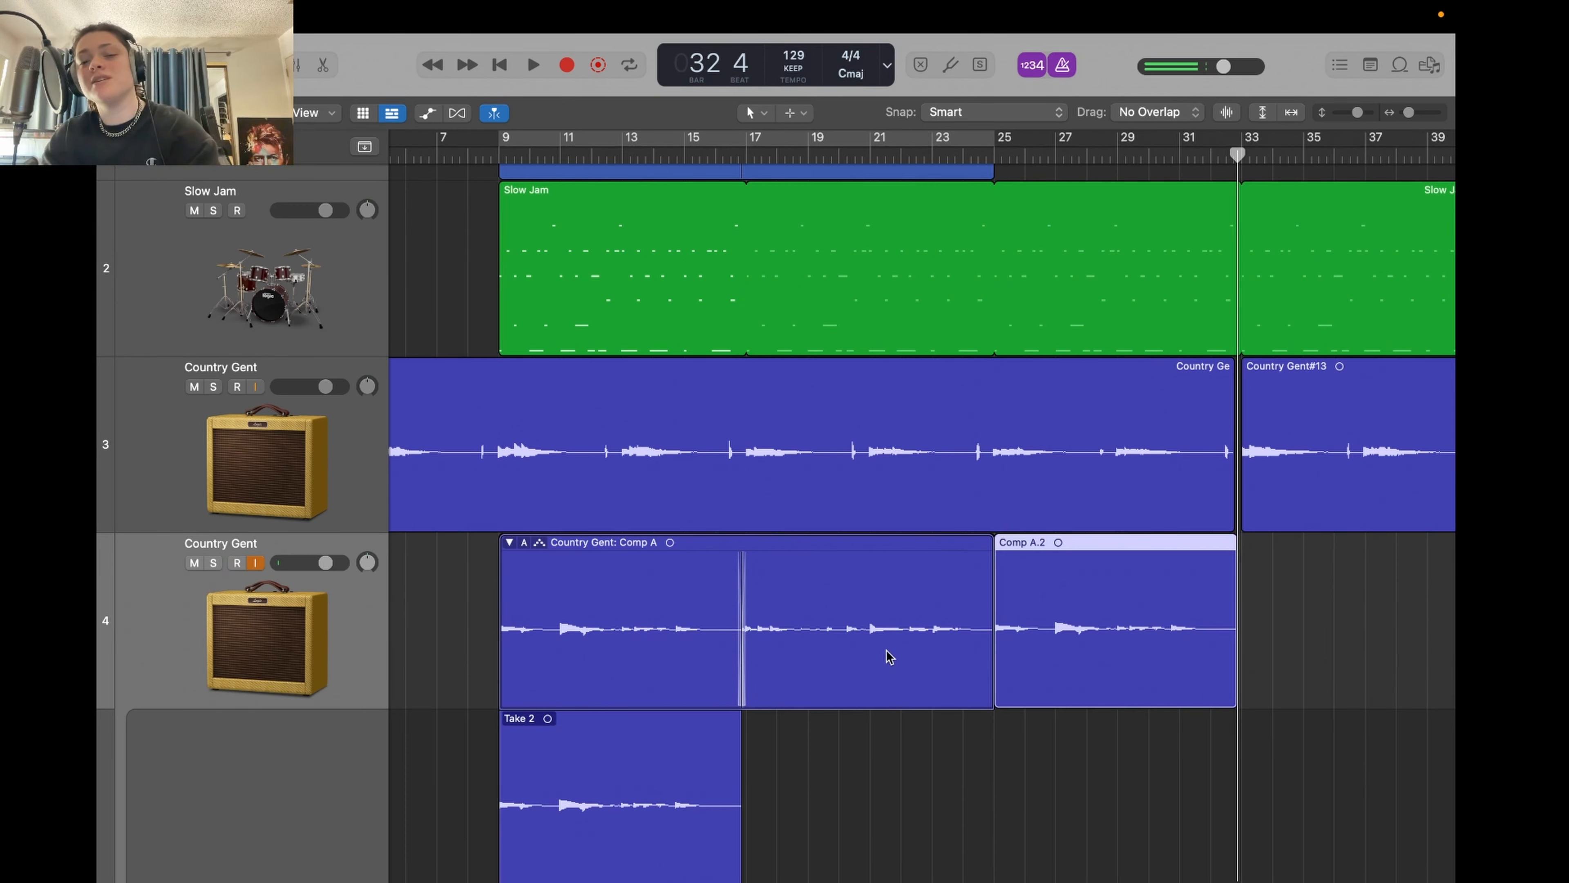
left_click(909, 594)
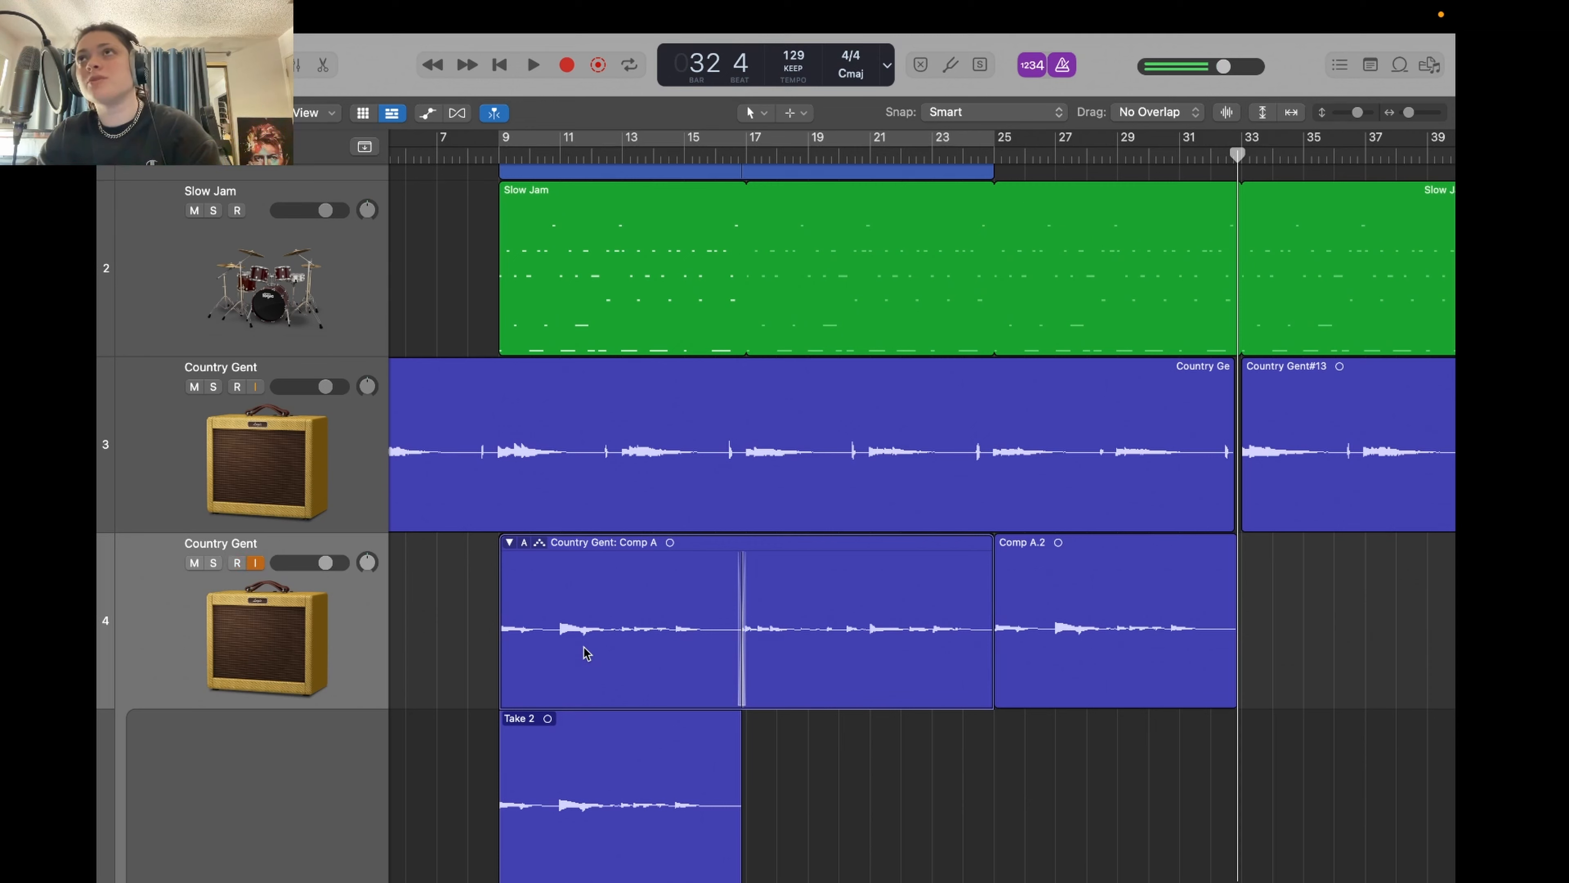
left_click(595, 781)
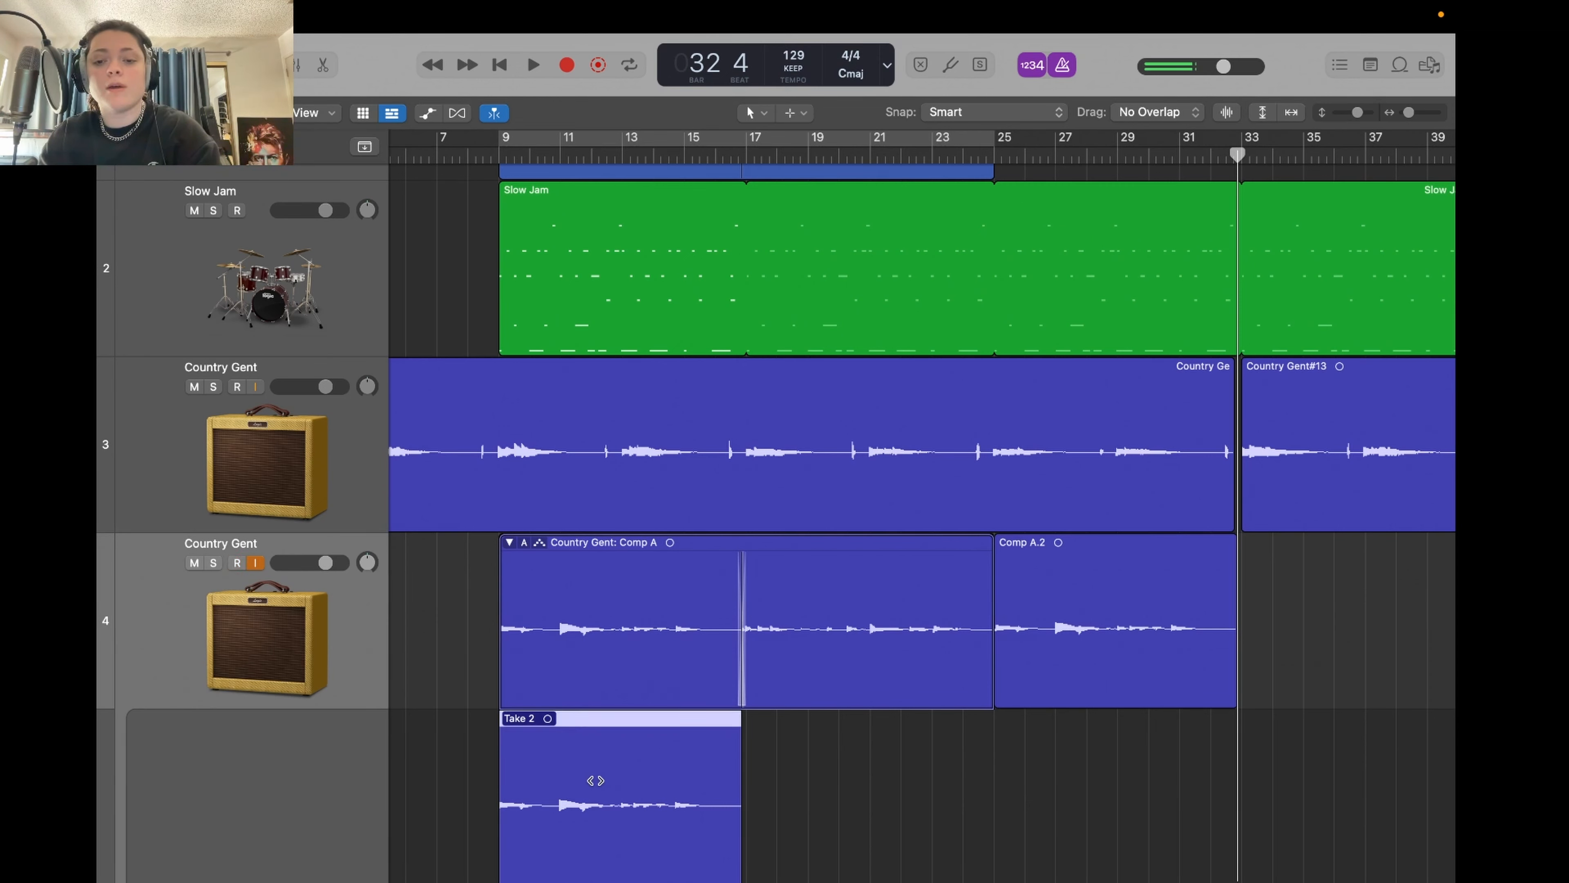
left_click(595, 781)
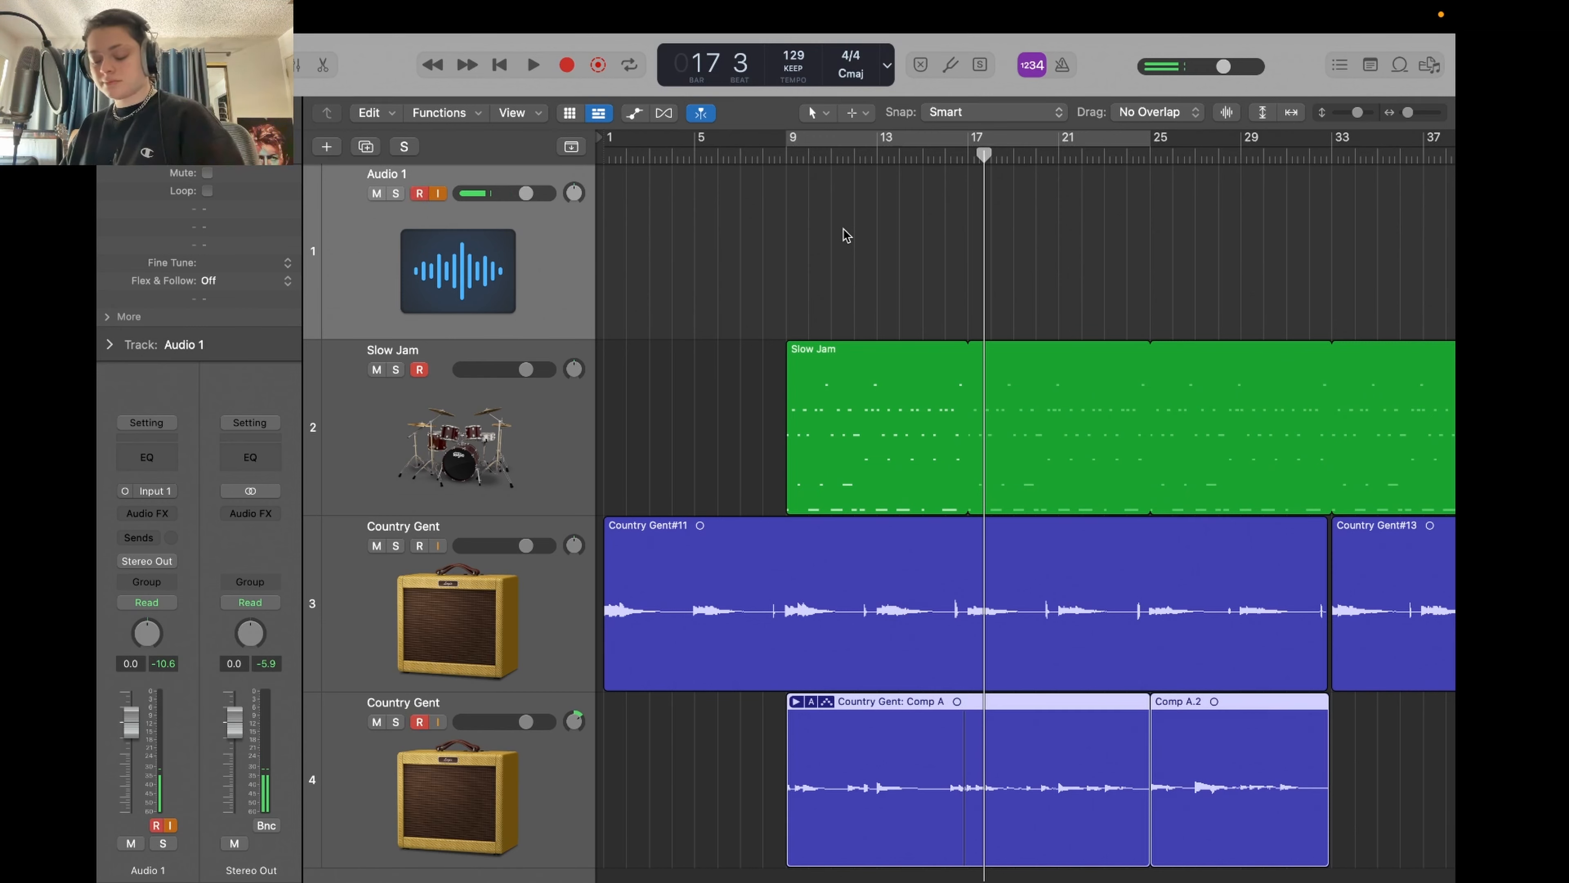
- Record a vocal take on the Audio 1 track from about bar 15 to at least bar 56
key("r")
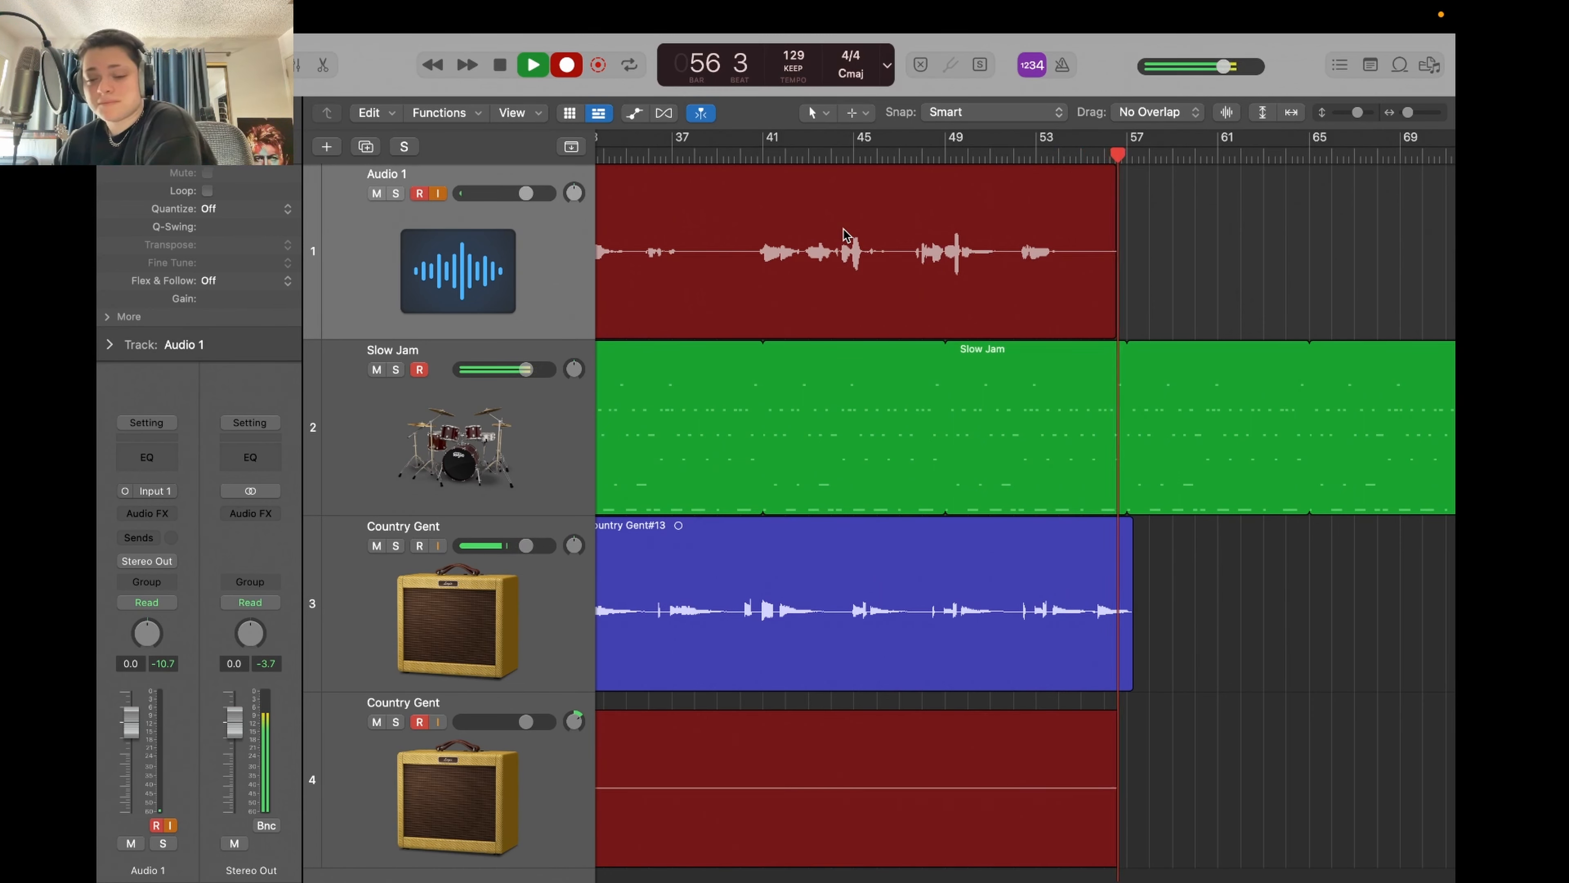
key("space")
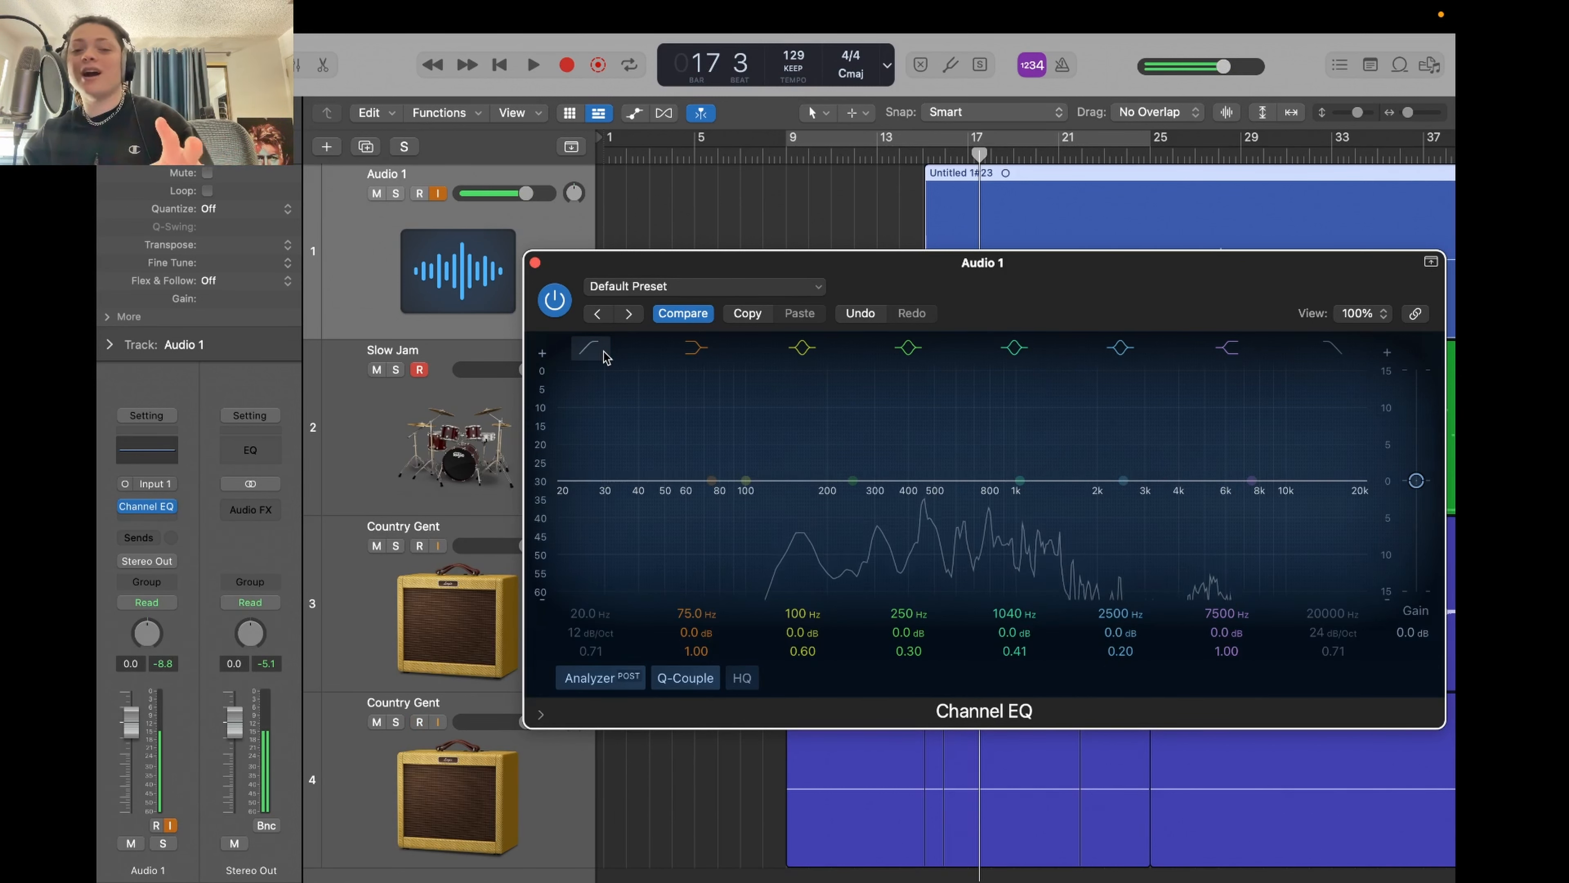
- Shape a Channel EQ low cut on Audio 1 at 65.5 Hz, 12 dB/Oct, Q 0.33, and audition the vocal
left_click_drag(562, 507, 704, 536)
left_click_drag(1026, 269, 1013, 354)
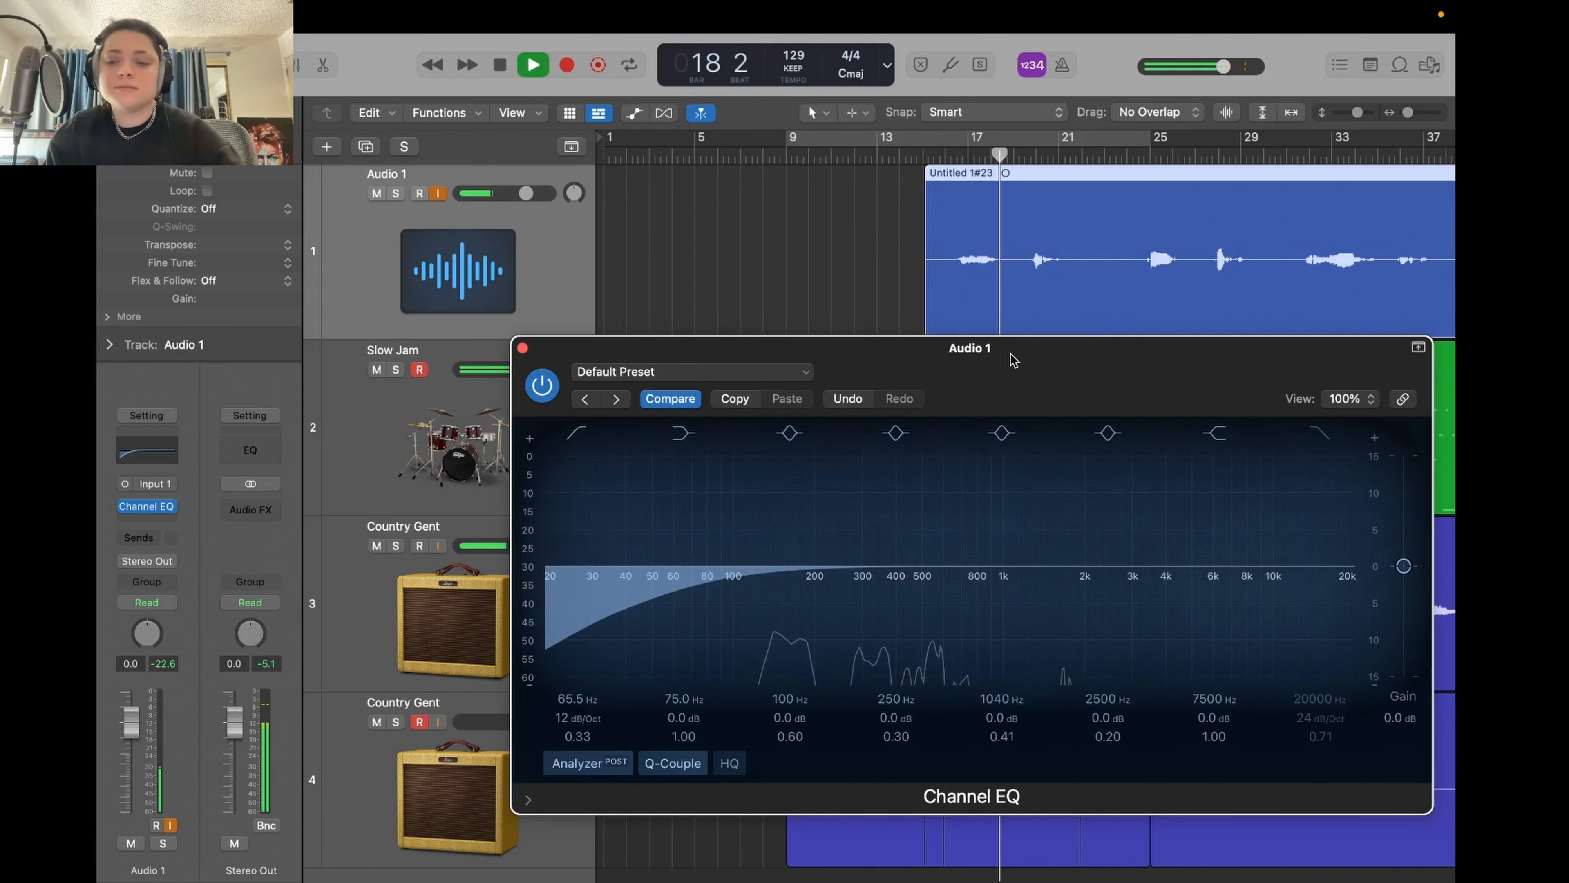
key("space")
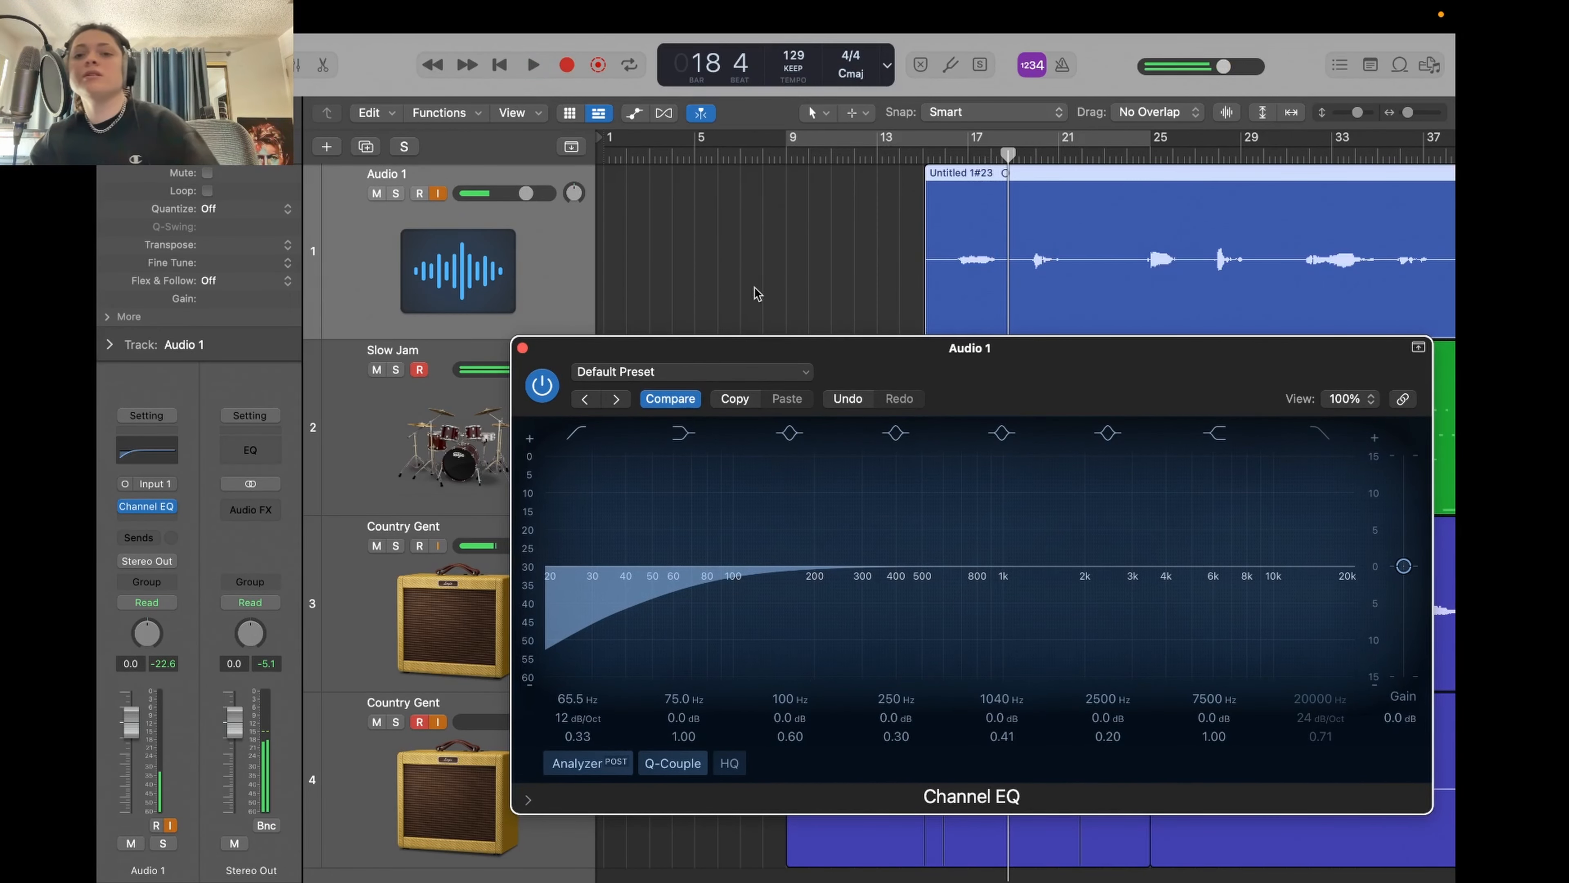
- Set the gain of the recorded vocal region on Audio 1 to +3.5 dB
left_click(1033, 238)
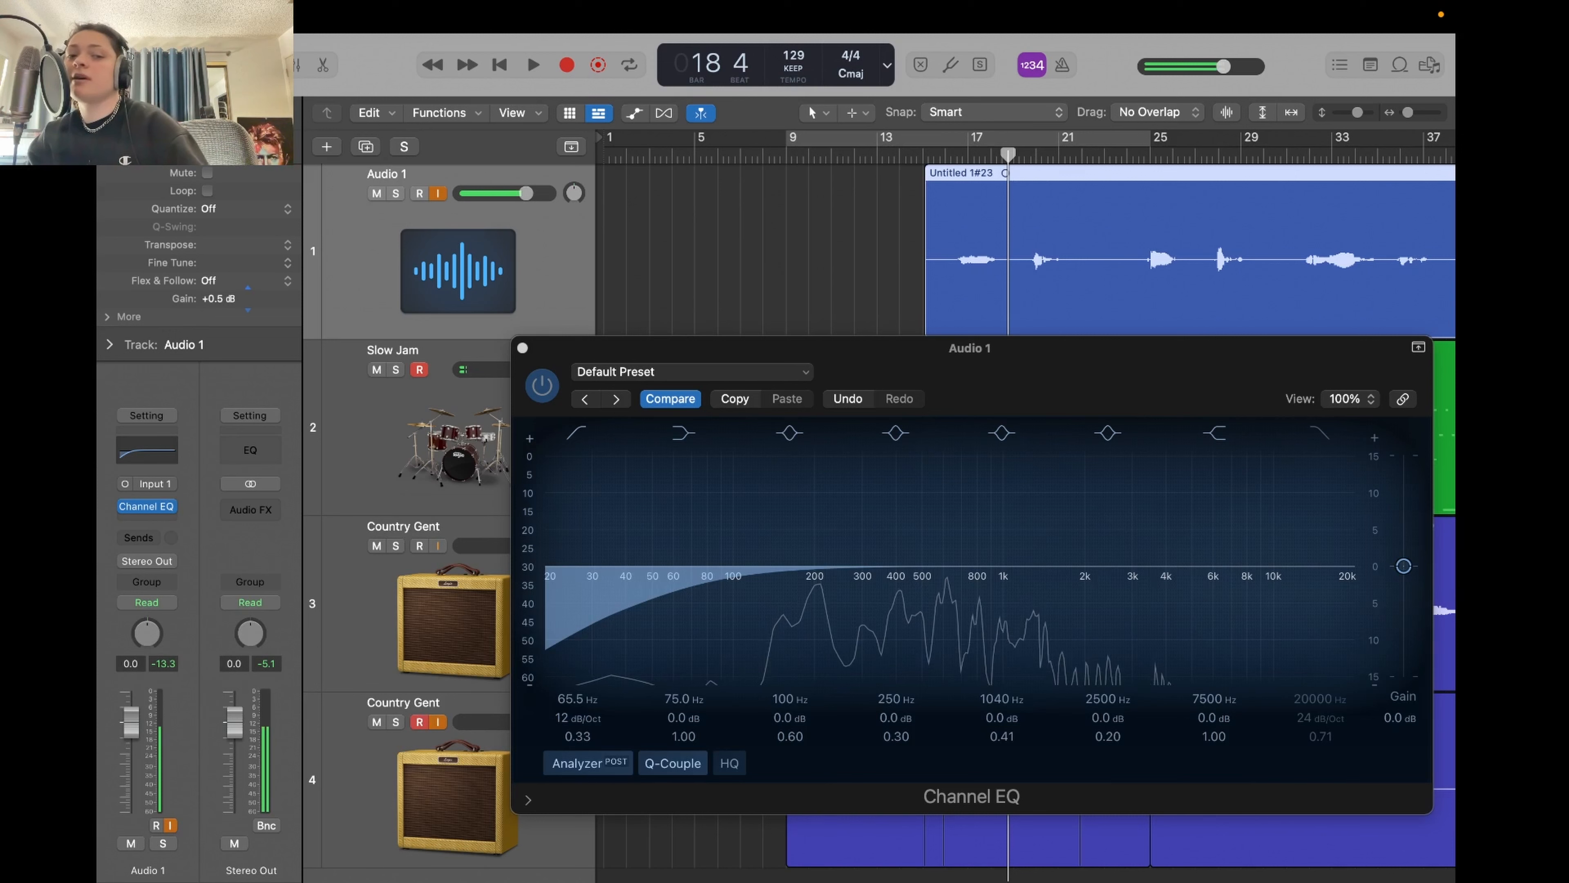
left_click_drag(248, 298, 216, 303)
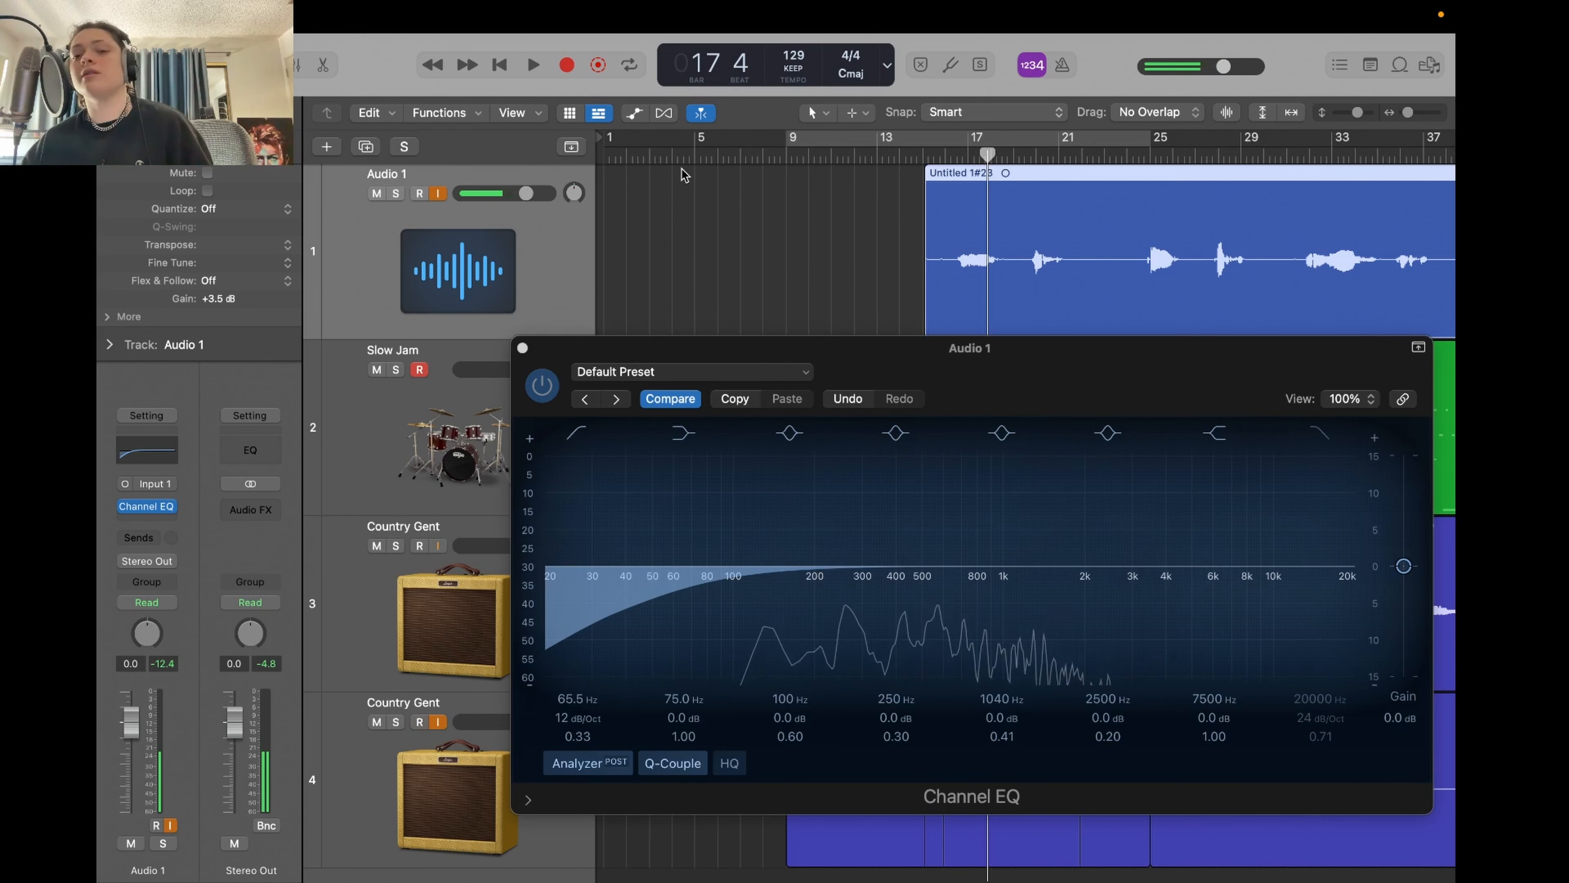
- Close the Channel EQ and solo the Audio 1 track while playing the vocal from about bar 21
left_click(1076, 154)
left_click_drag(1358, 118, 1420, 116)
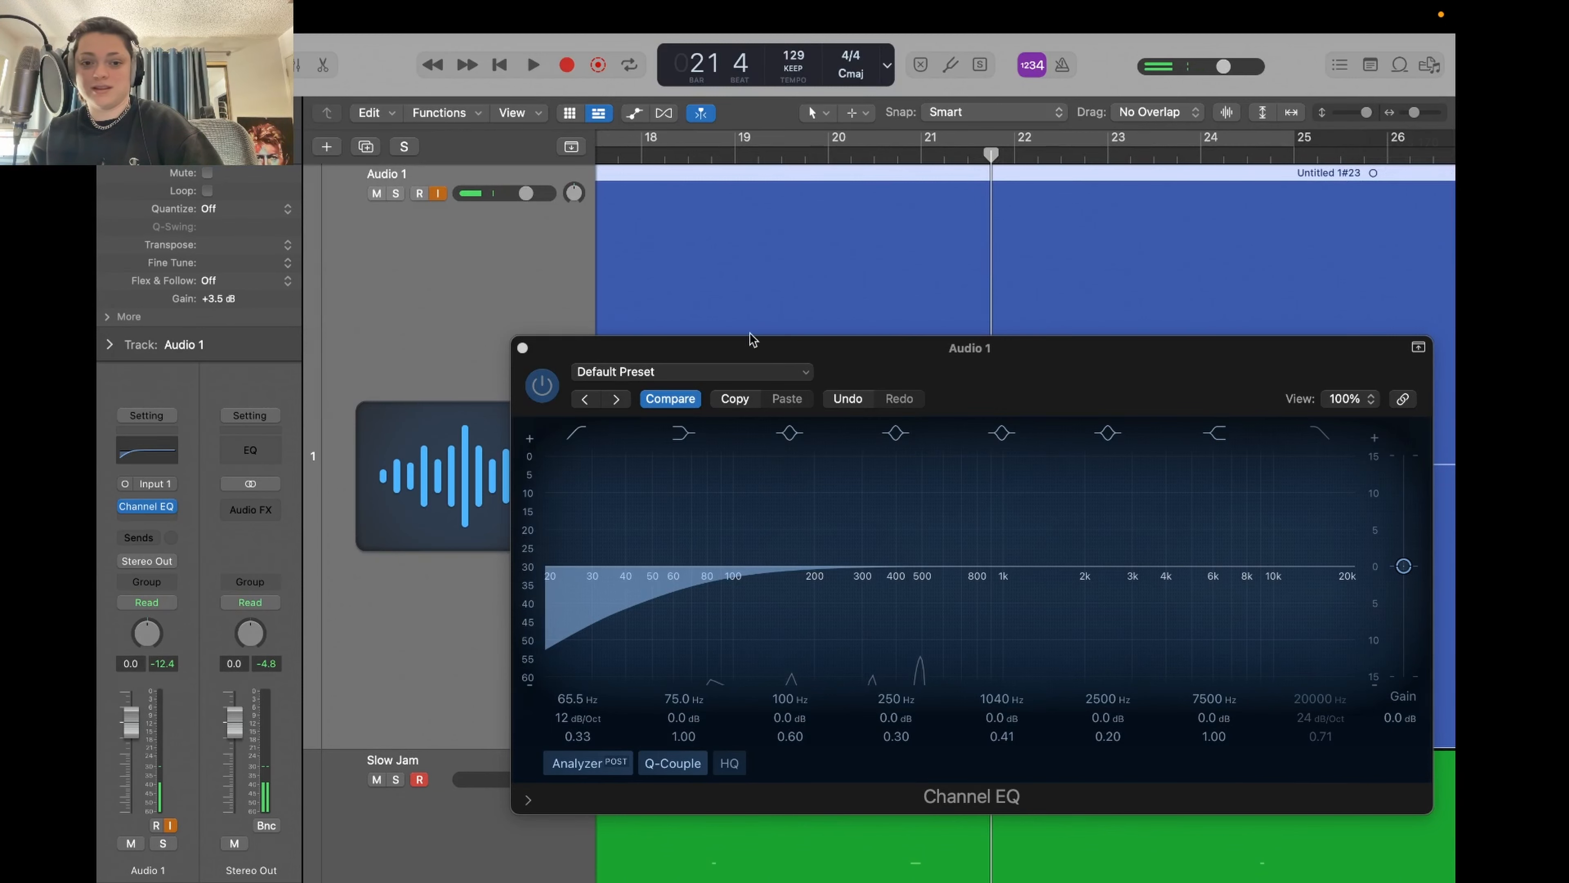
left_click(522, 347)
key("space")
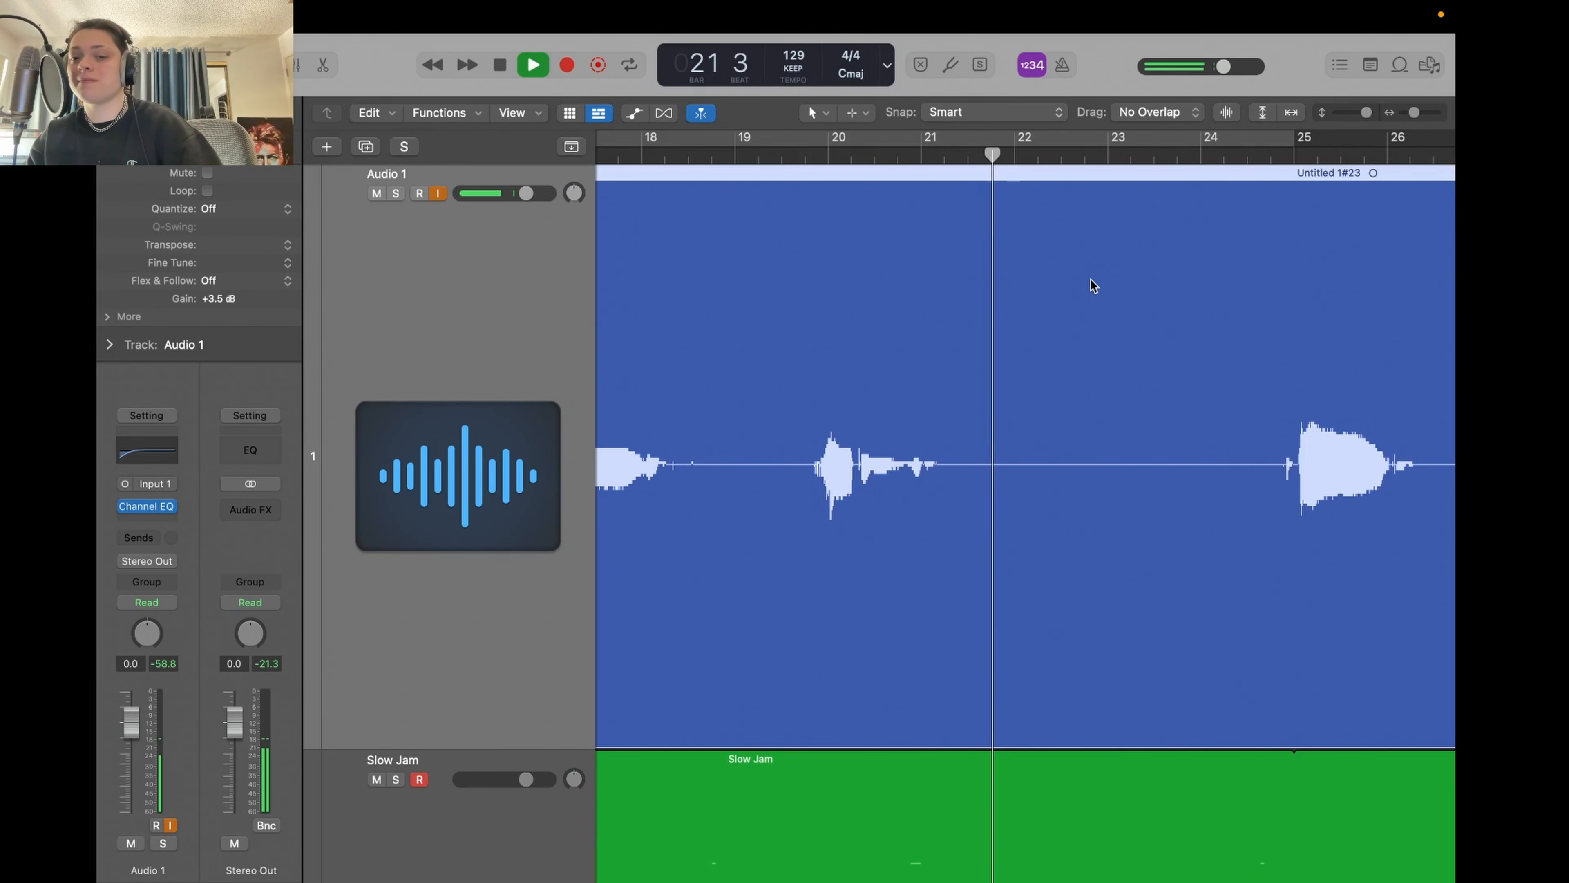
key("s")
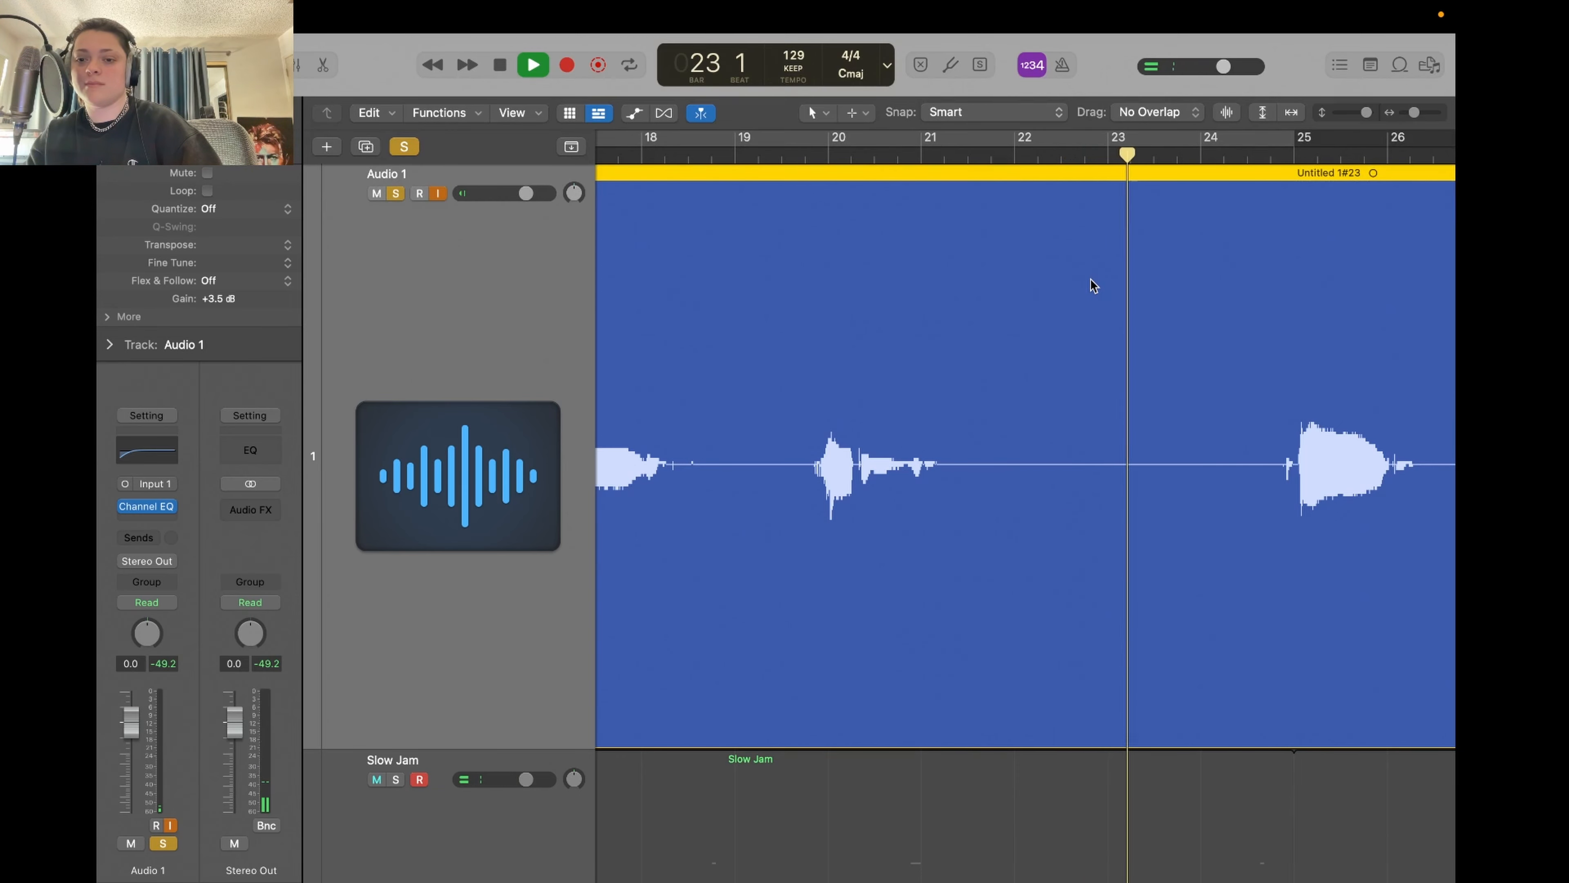
key("space")
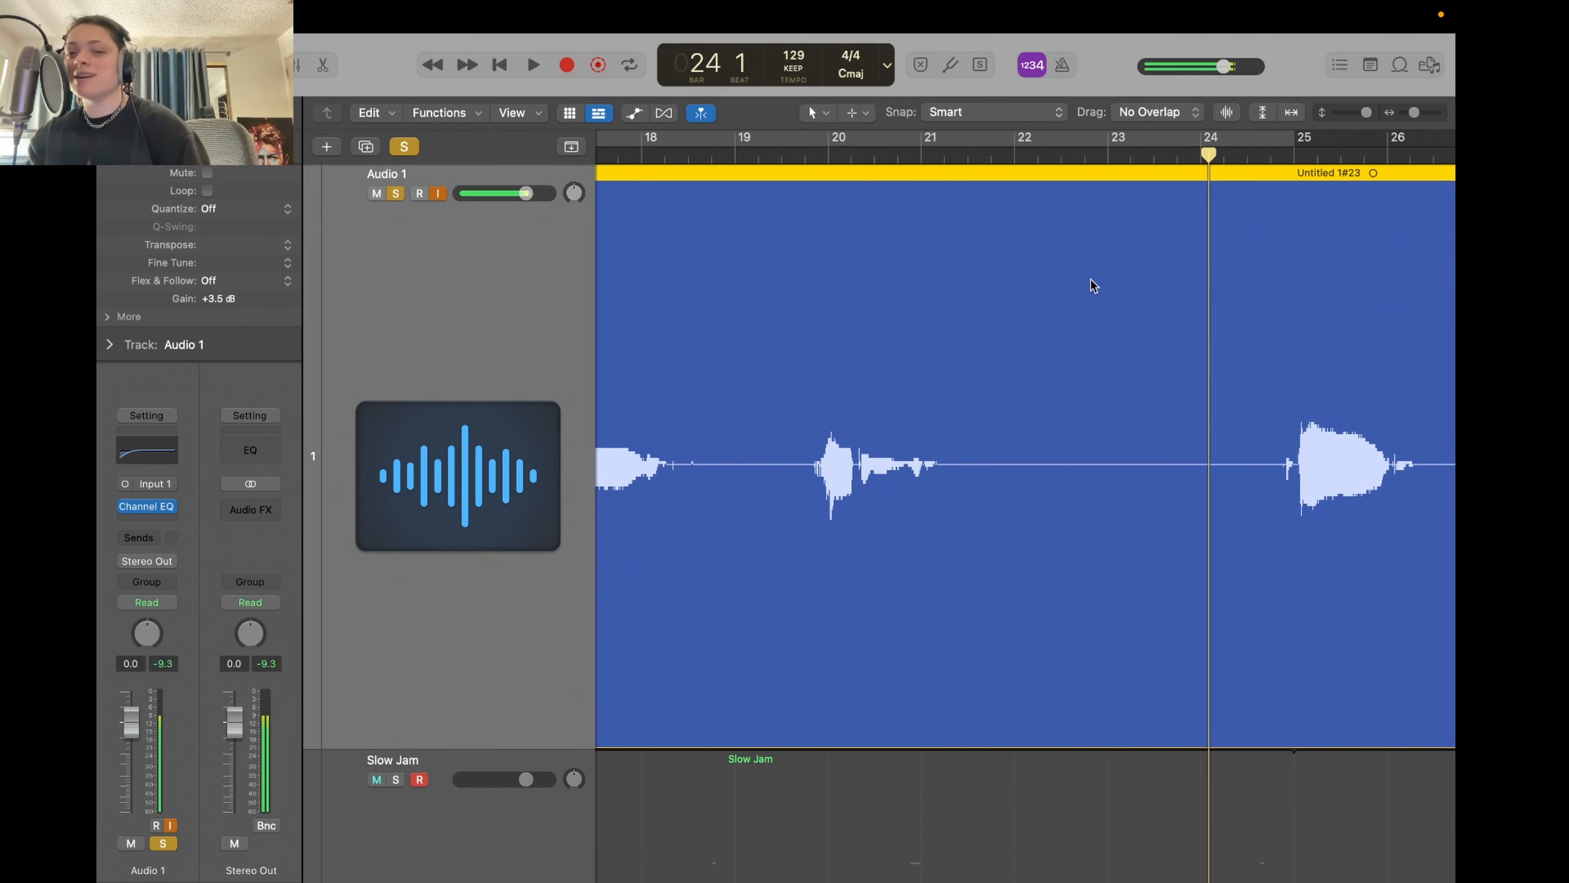
- Reopen the Channel EQ on Audio 1 and raise its low cut to 200 Hz while playing the vocal from bar 14
scroll(1094, 285, "down", 5)
scroll(1090, 281, "up", 3)
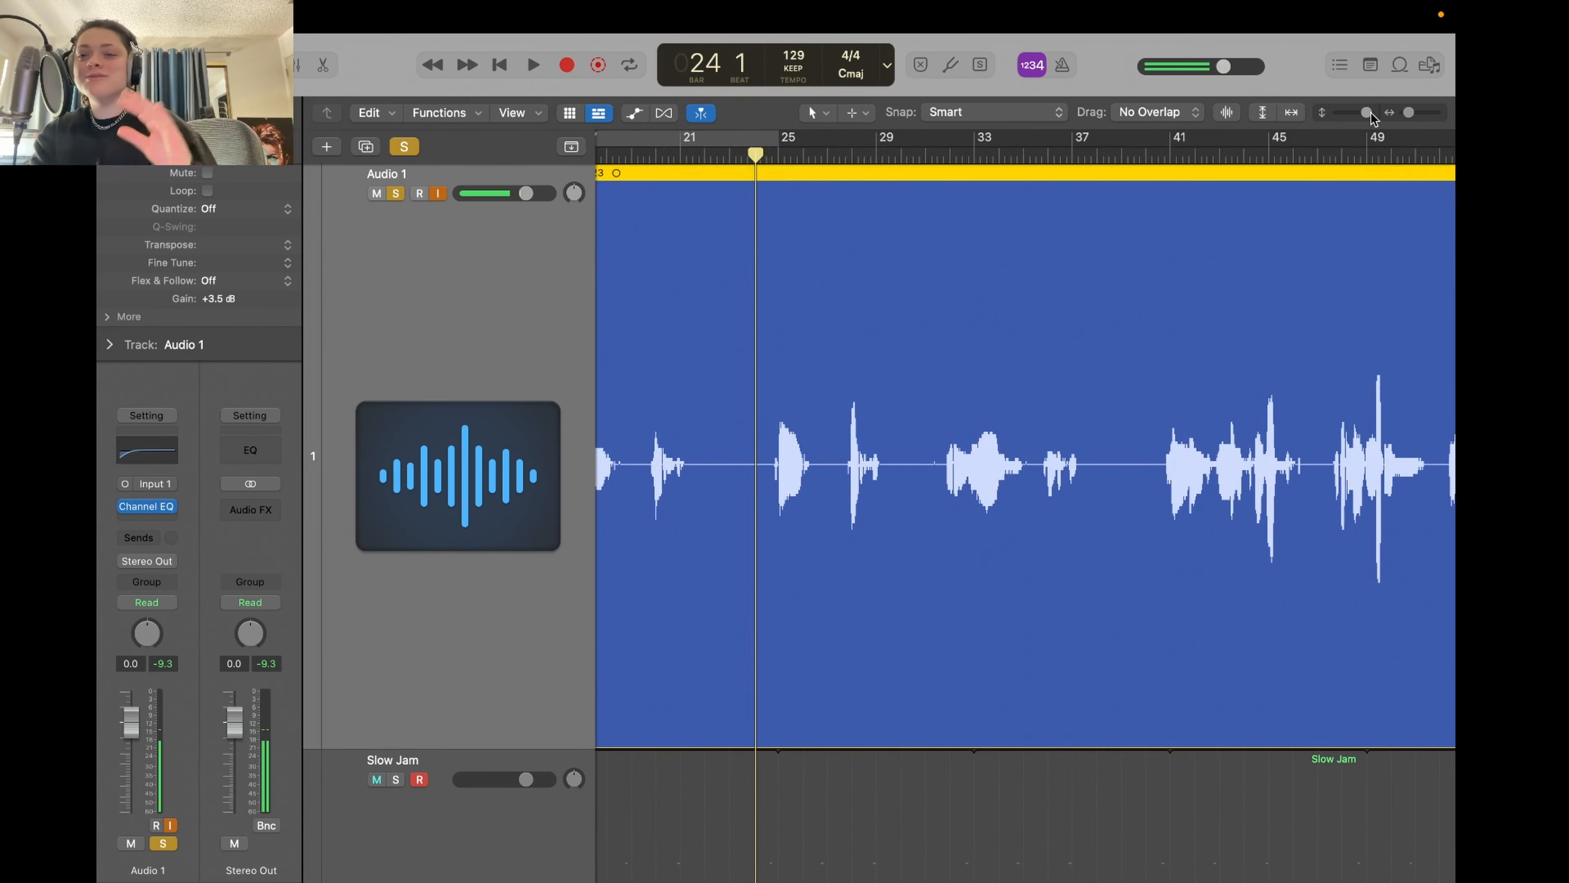
left_click_drag(1371, 112, 1363, 112)
scroll(976, 351, "left", 5)
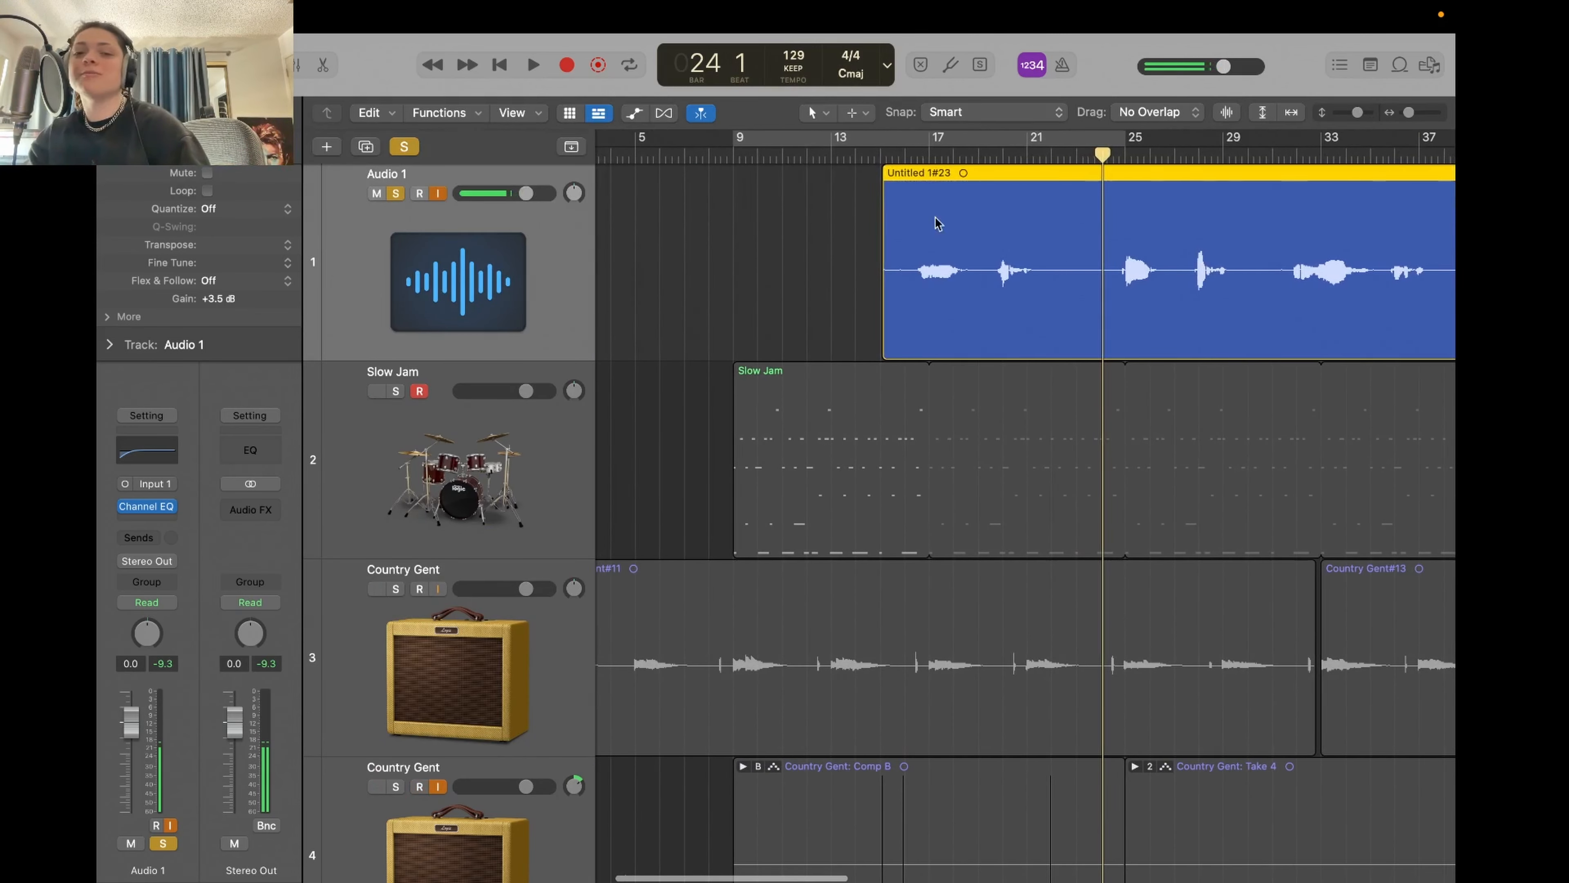
left_click(873, 162)
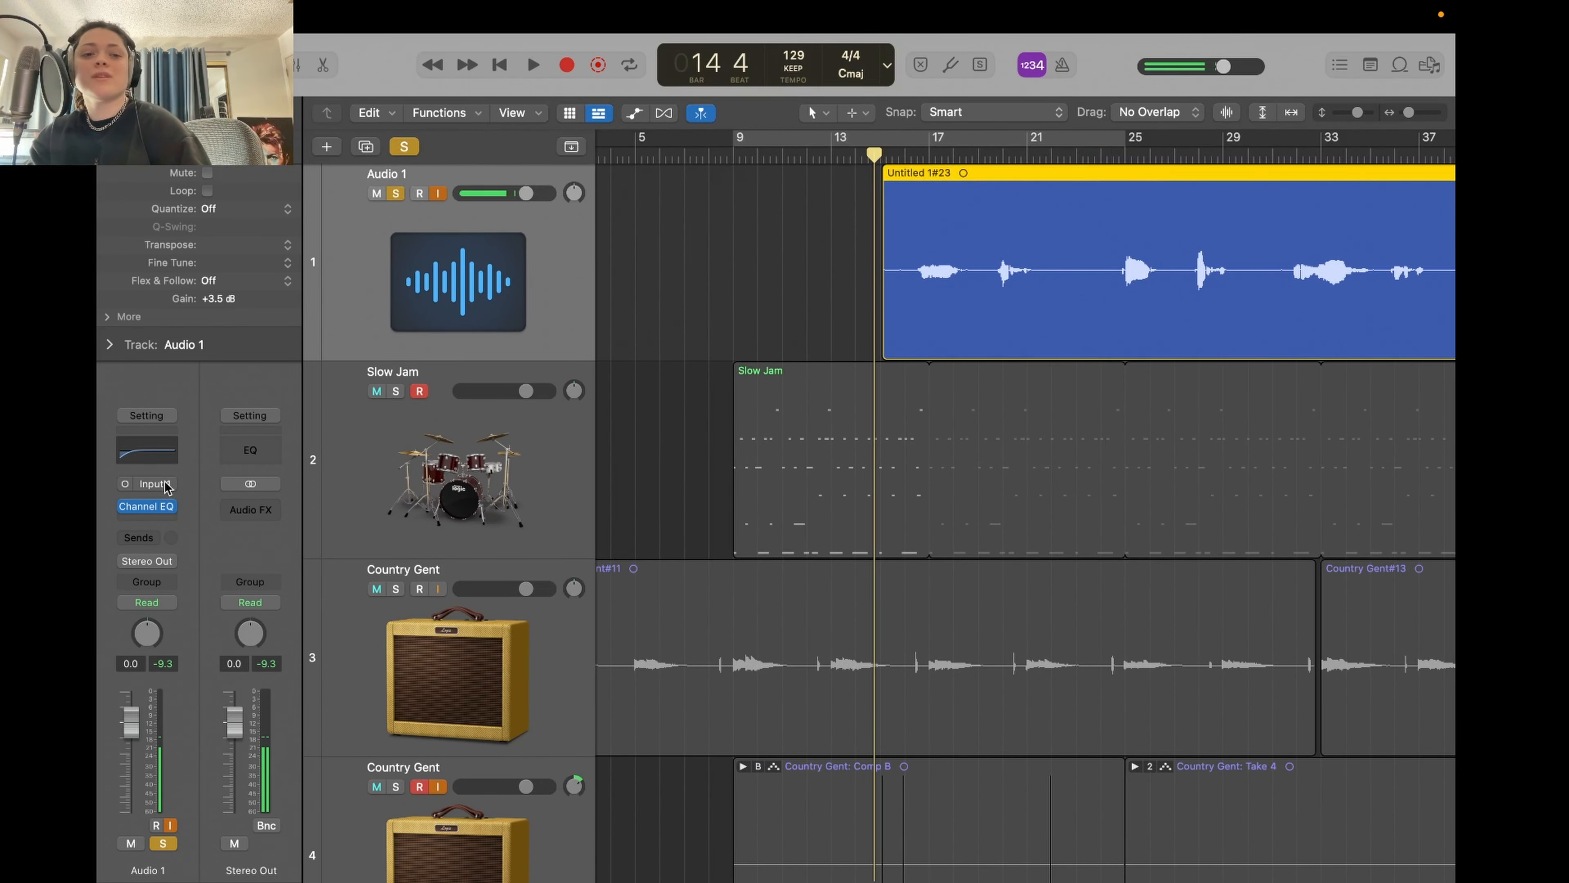
left_click(148, 507)
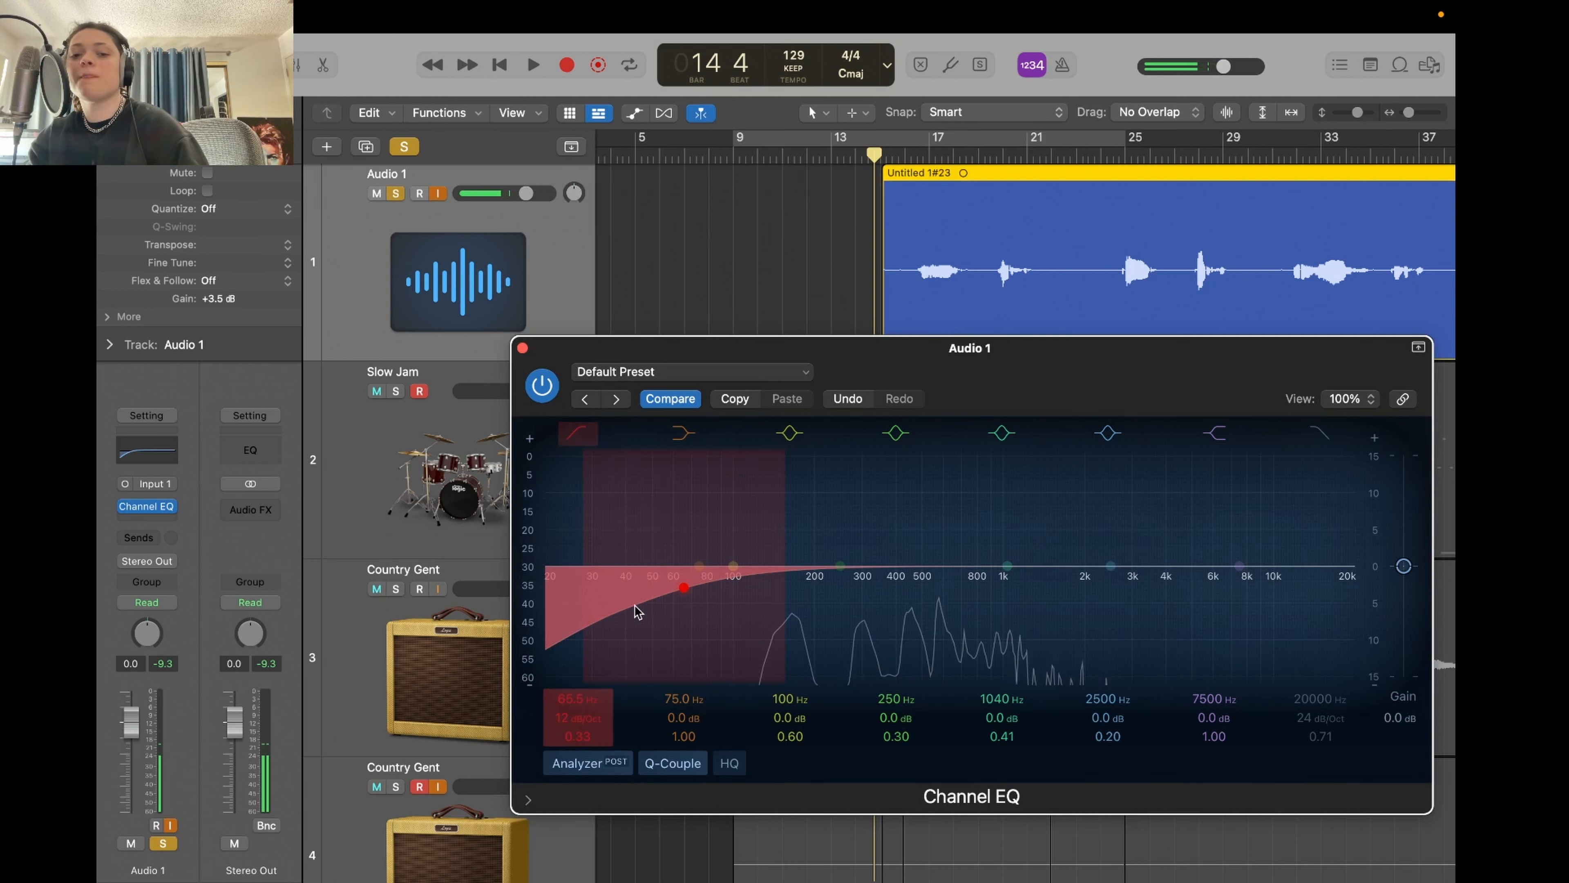
key("space")
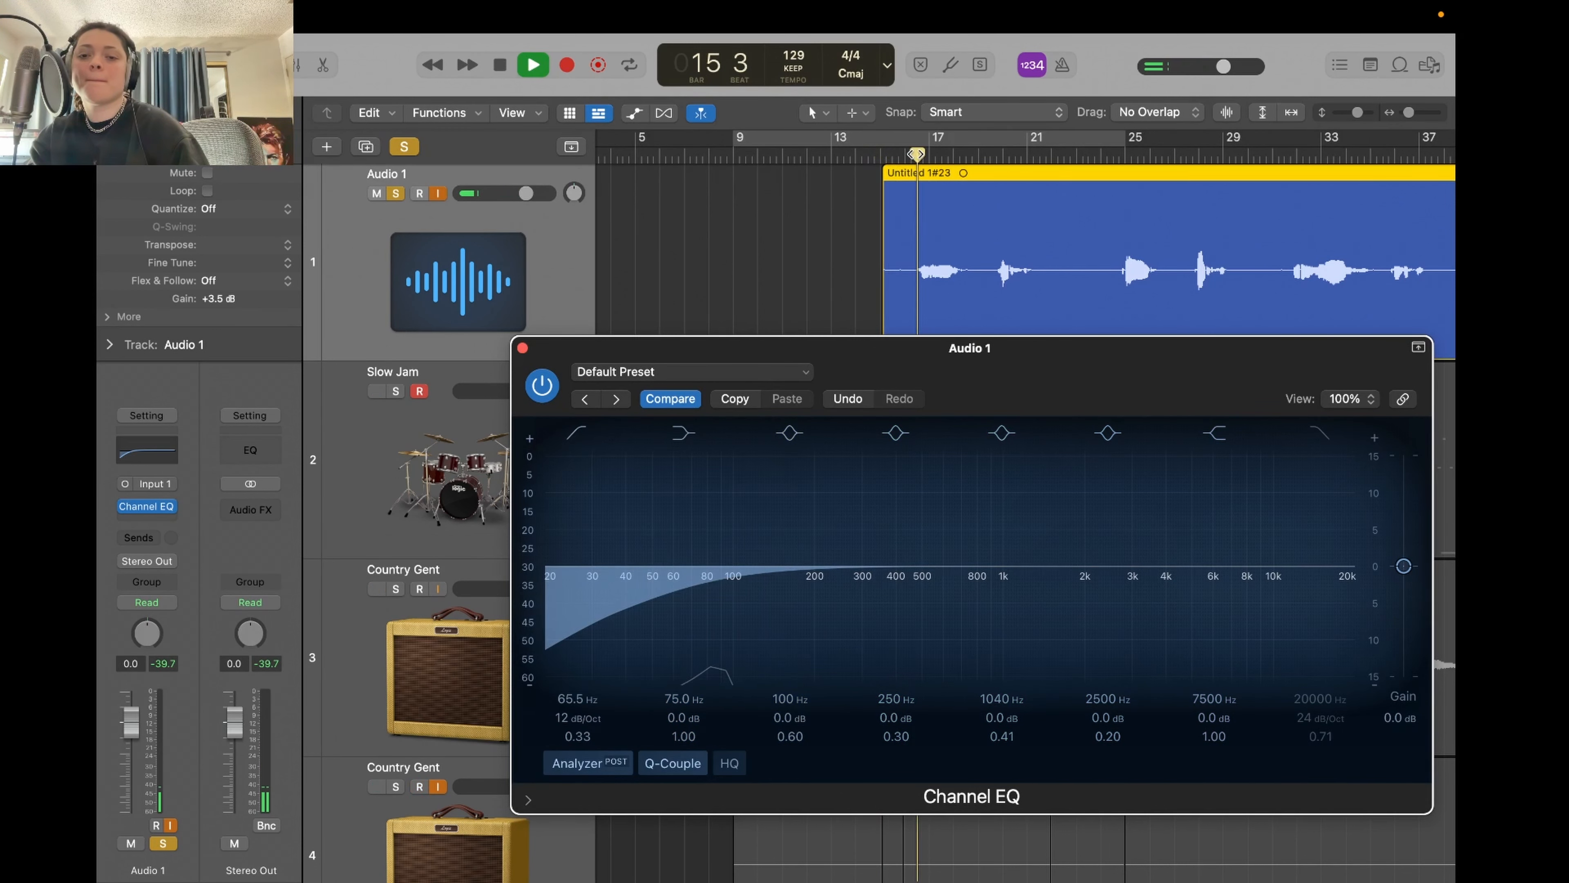
left_click_drag(683, 592, 813, 593)
key("space")
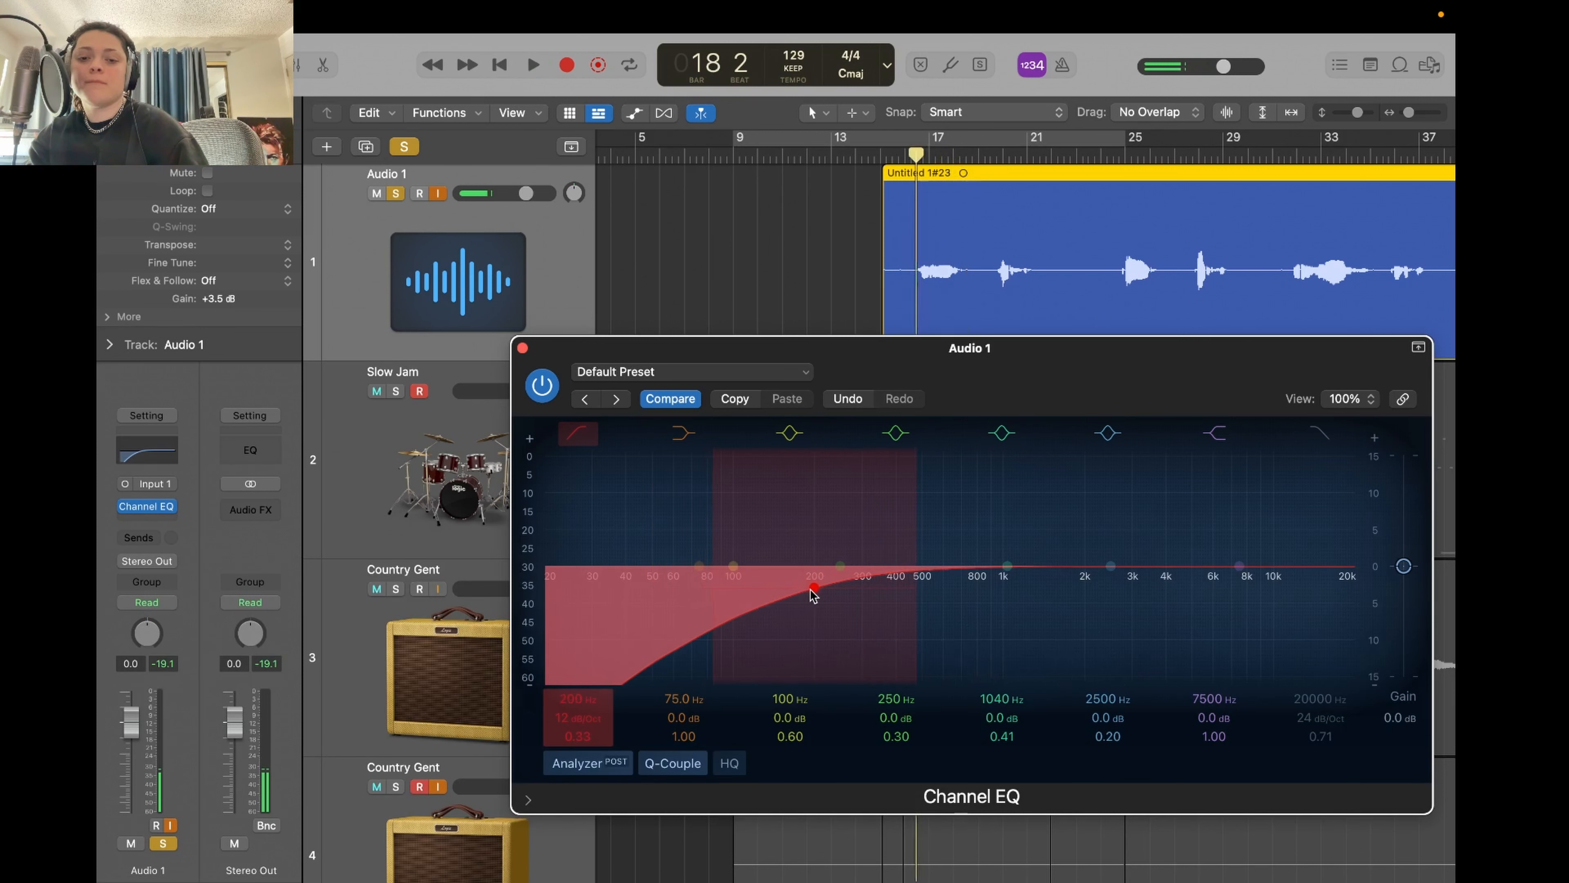
- Compare the sound of the soloed vocal with the Channel EQ bypassed and enabled
key("space")
key("space")
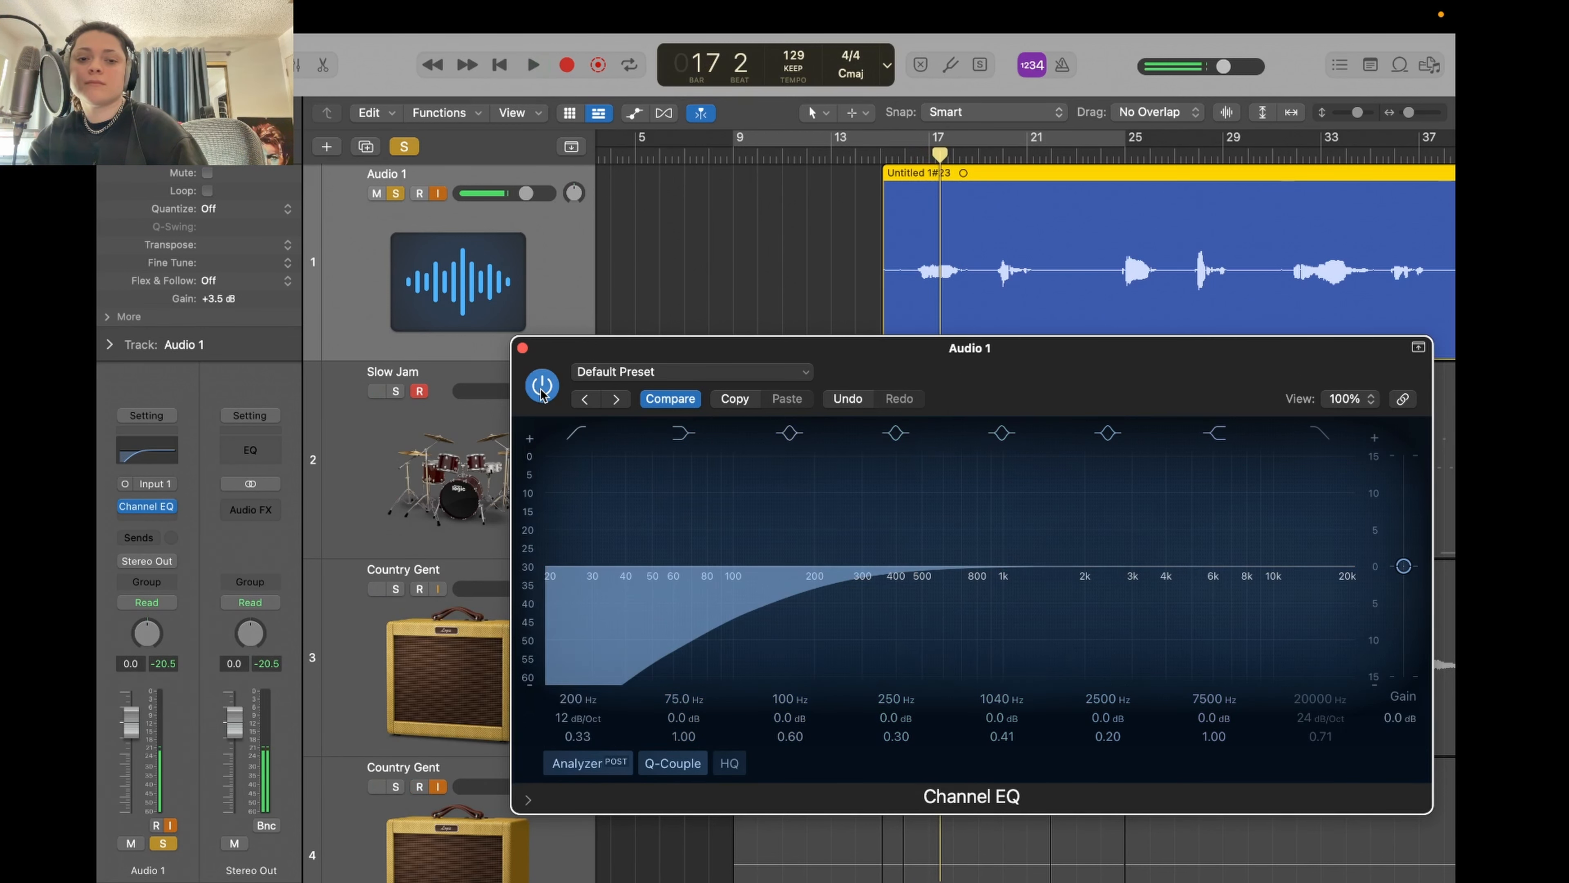
left_click(542, 389)
key("space")
key("space")
left_click(543, 389)
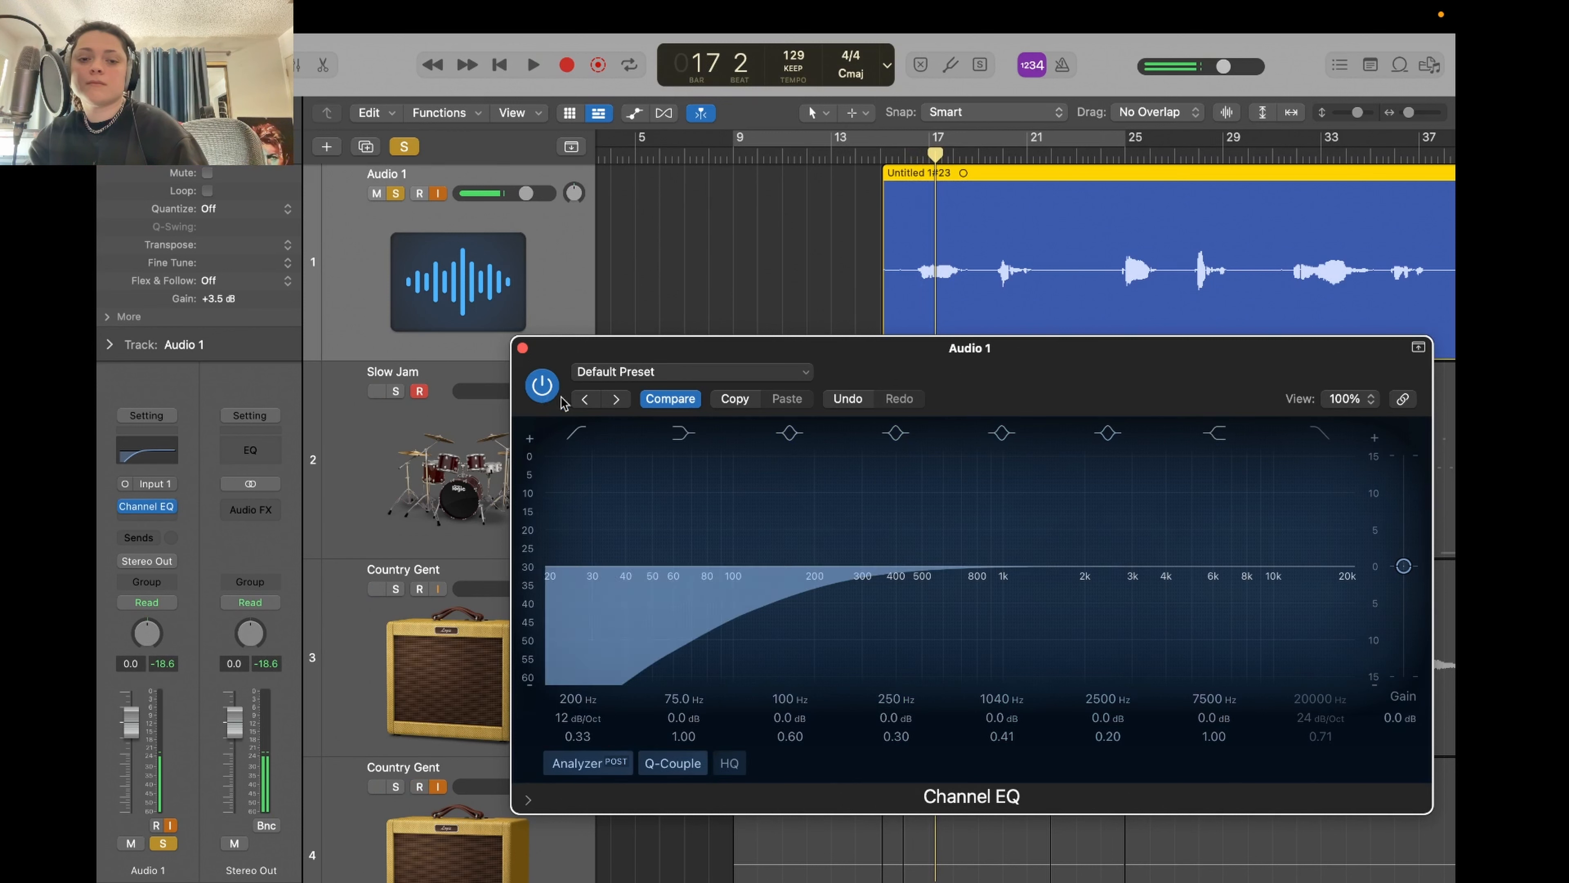
- During playback, set the low cut to 101 Hz with Q 0.51 and the 250 Hz band to 161 Hz, -1.0 dB, Q 1.50
key("space")
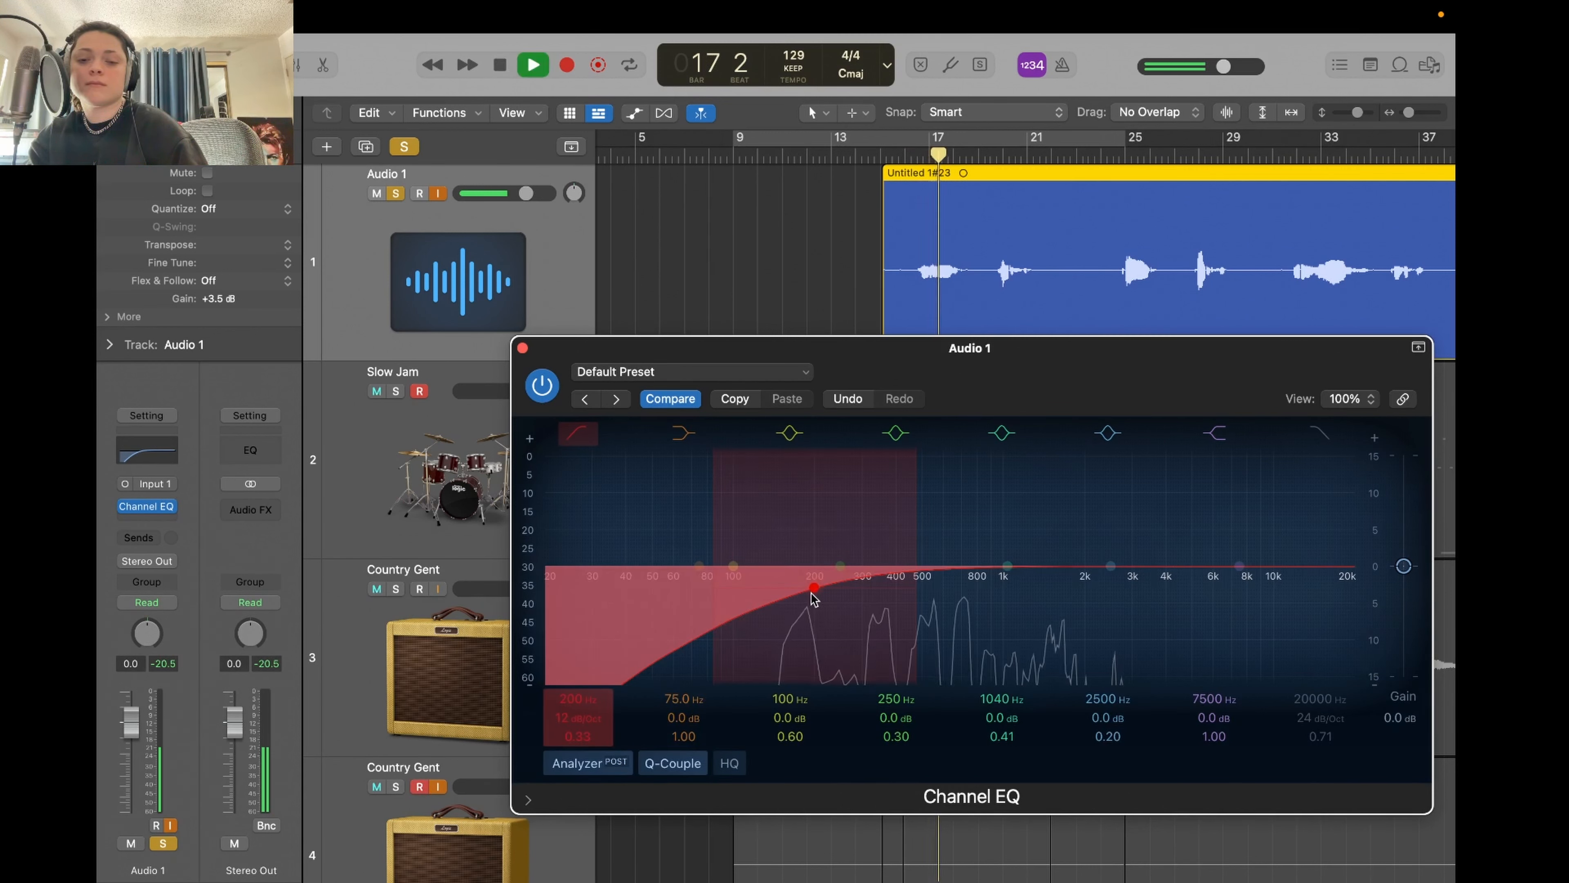
left_click_drag(813, 587, 734, 587)
key("space")
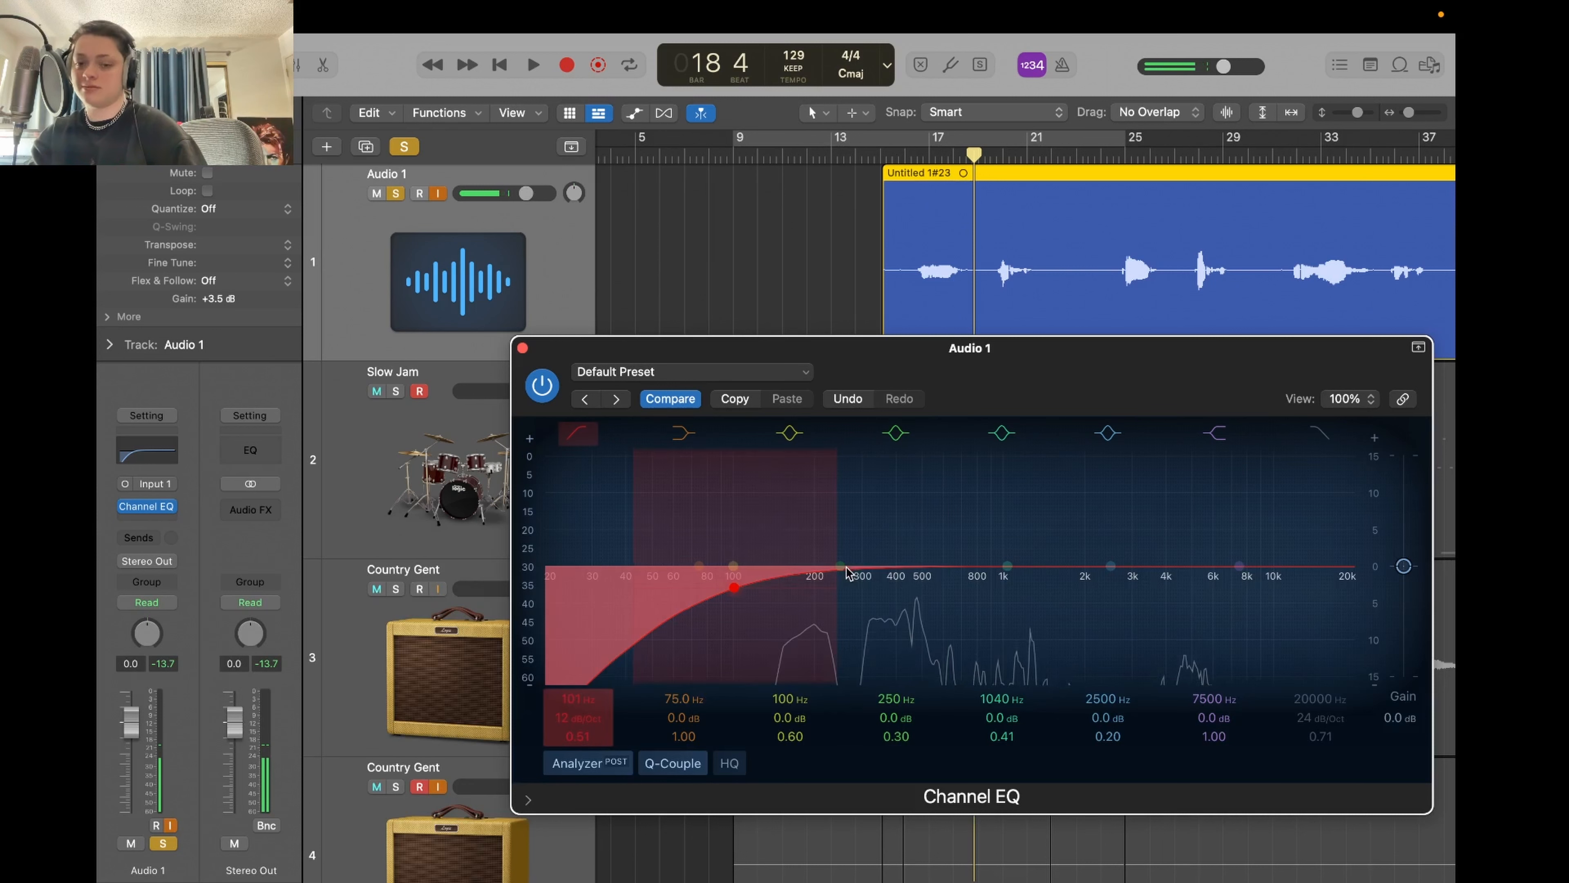
key("space")
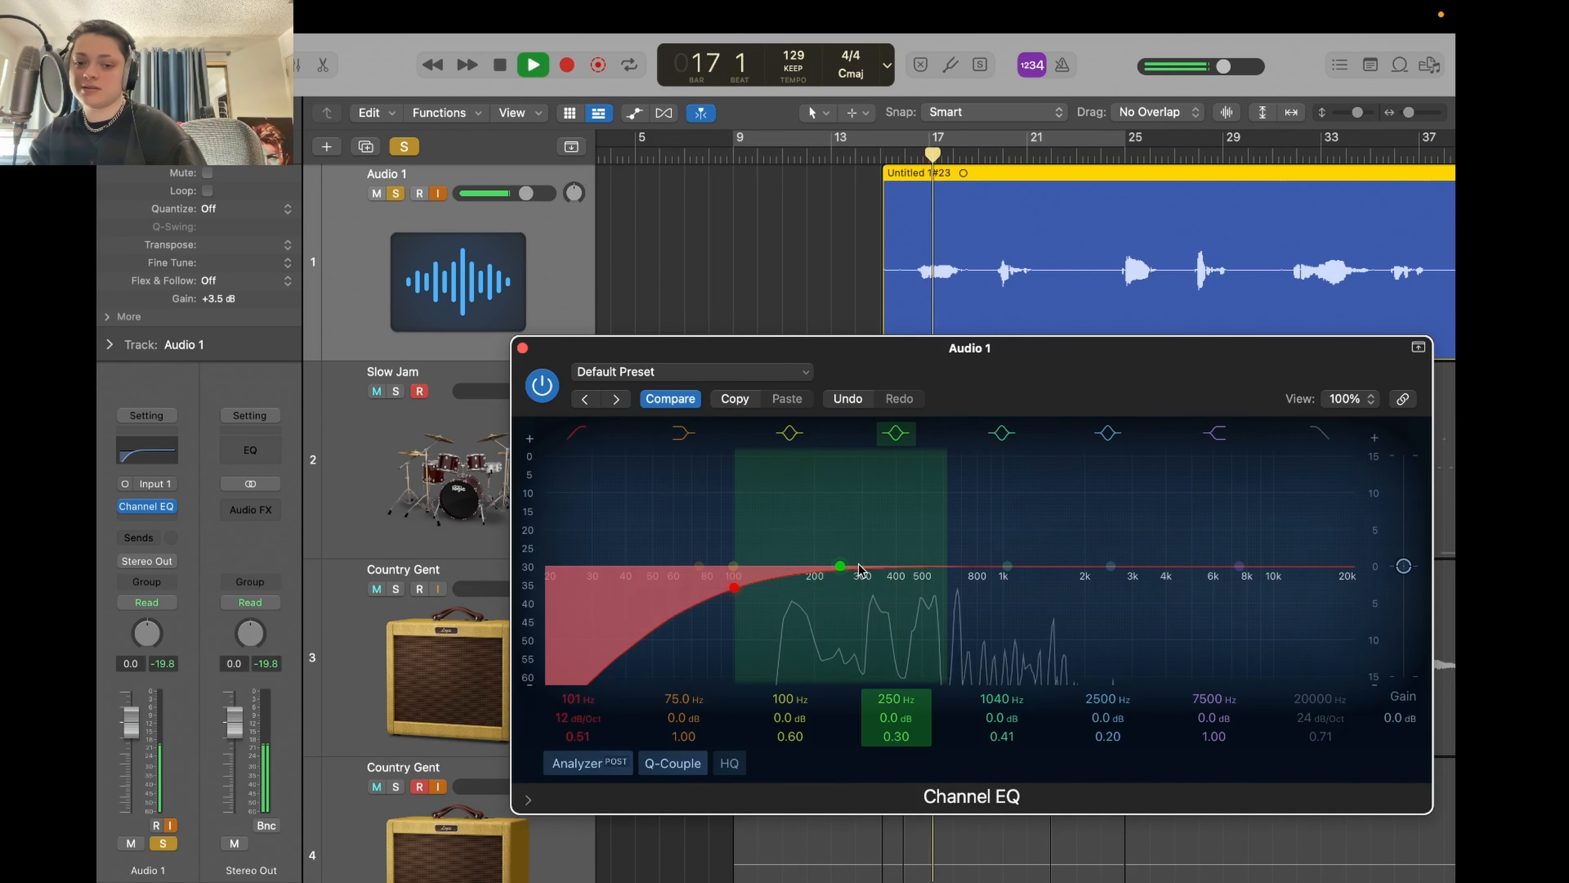
left_click_drag(841, 566, 789, 590)
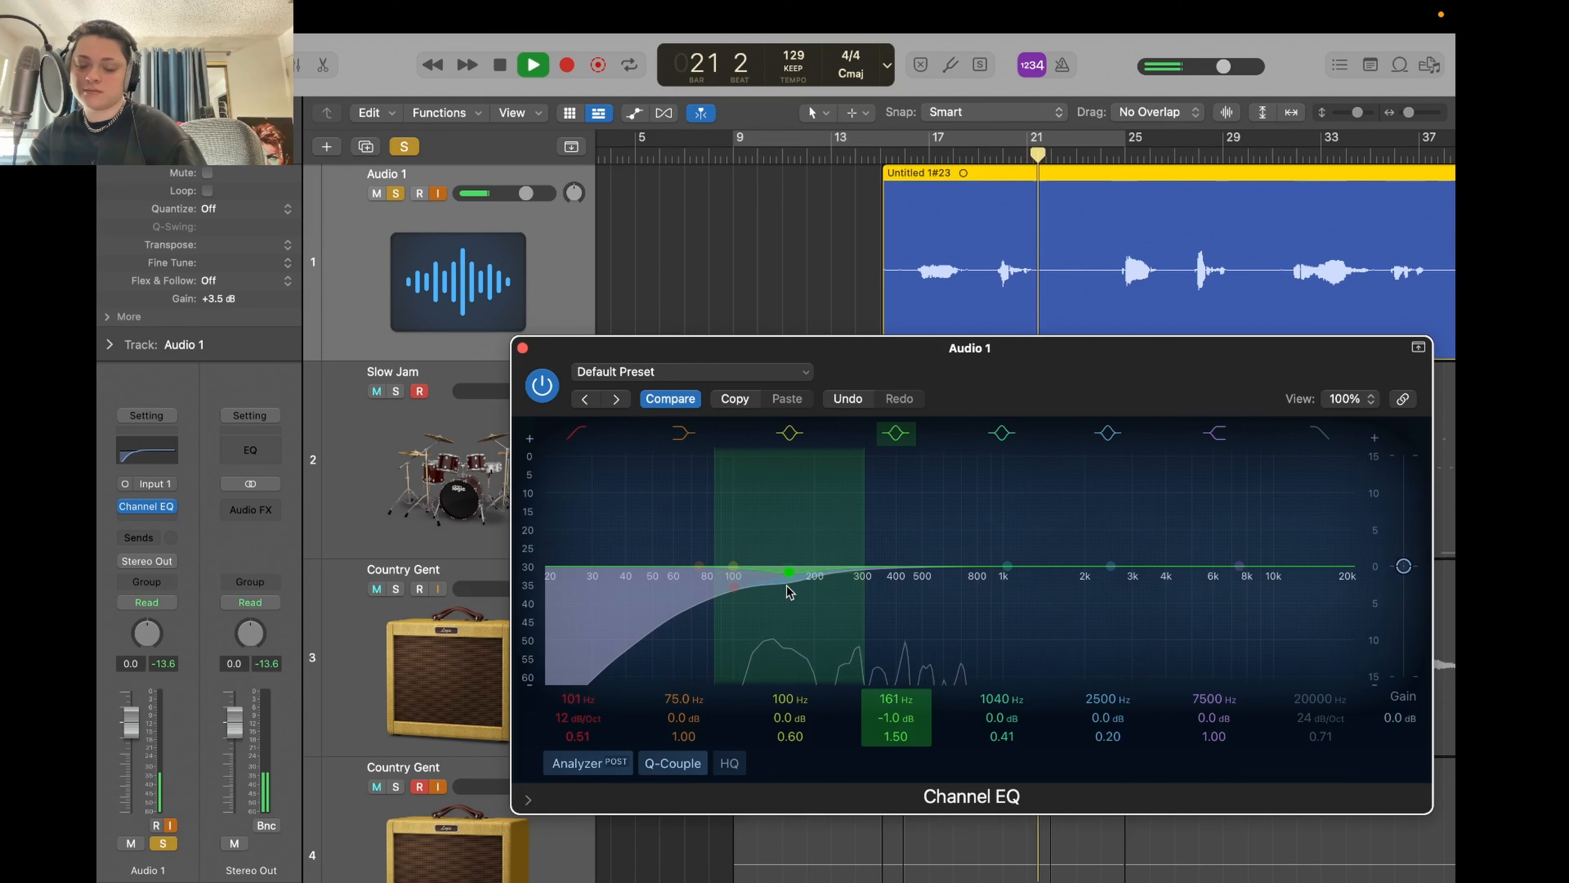
key("space")
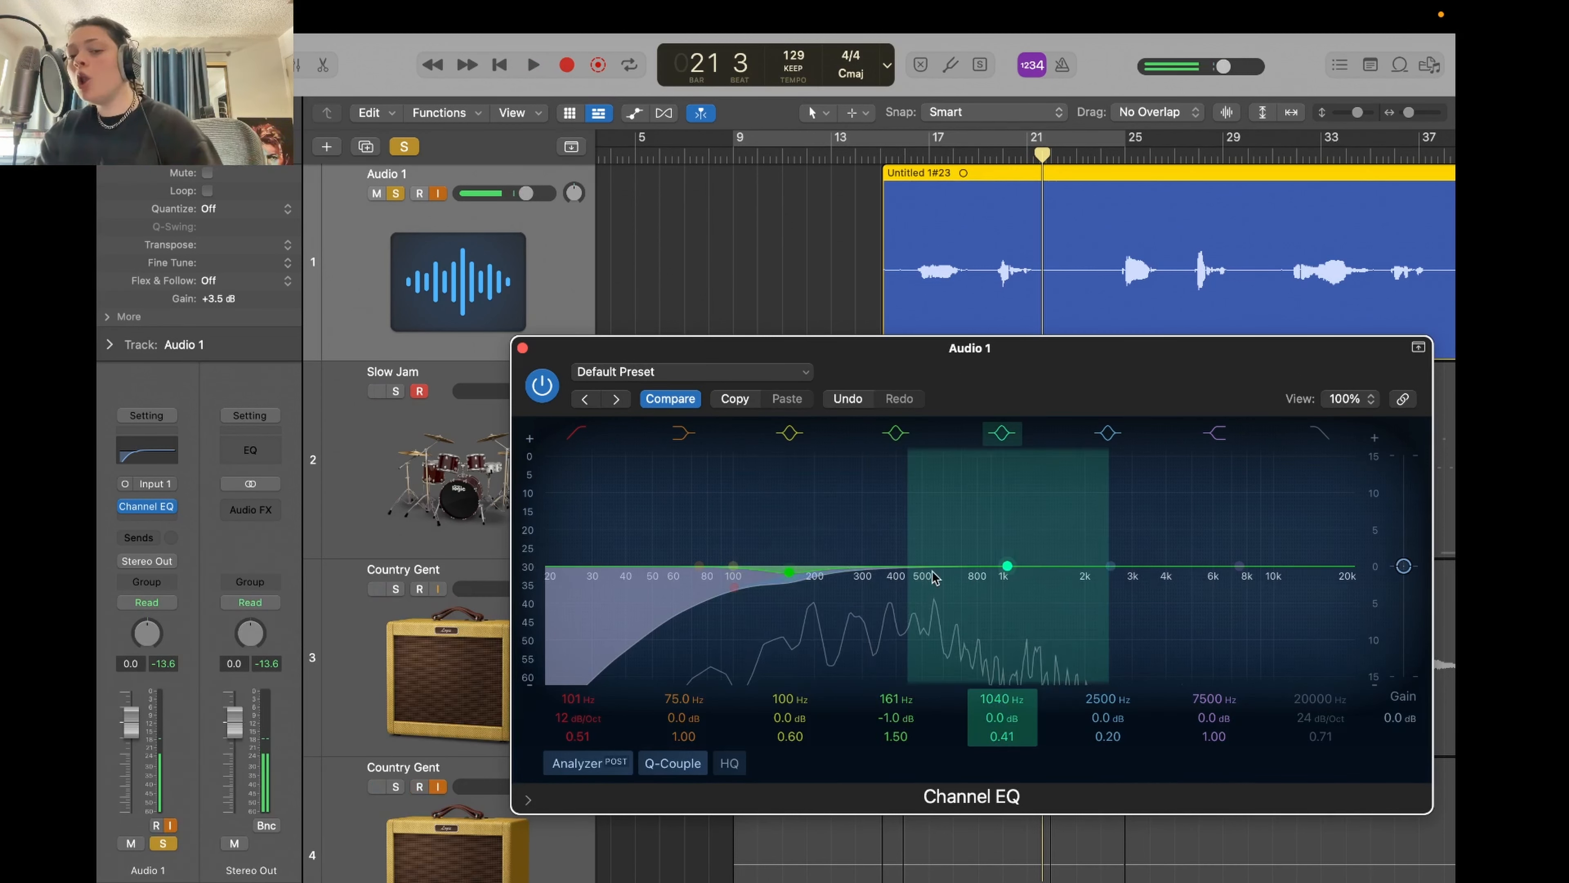
- Enable the Channel EQ's high cut, sweep it down to 860 Hz during playback, and return it to 10200 Hz with Q 0.10
left_click(1322, 434)
key("space")
left_click_drag(1353, 568, 986, 674)
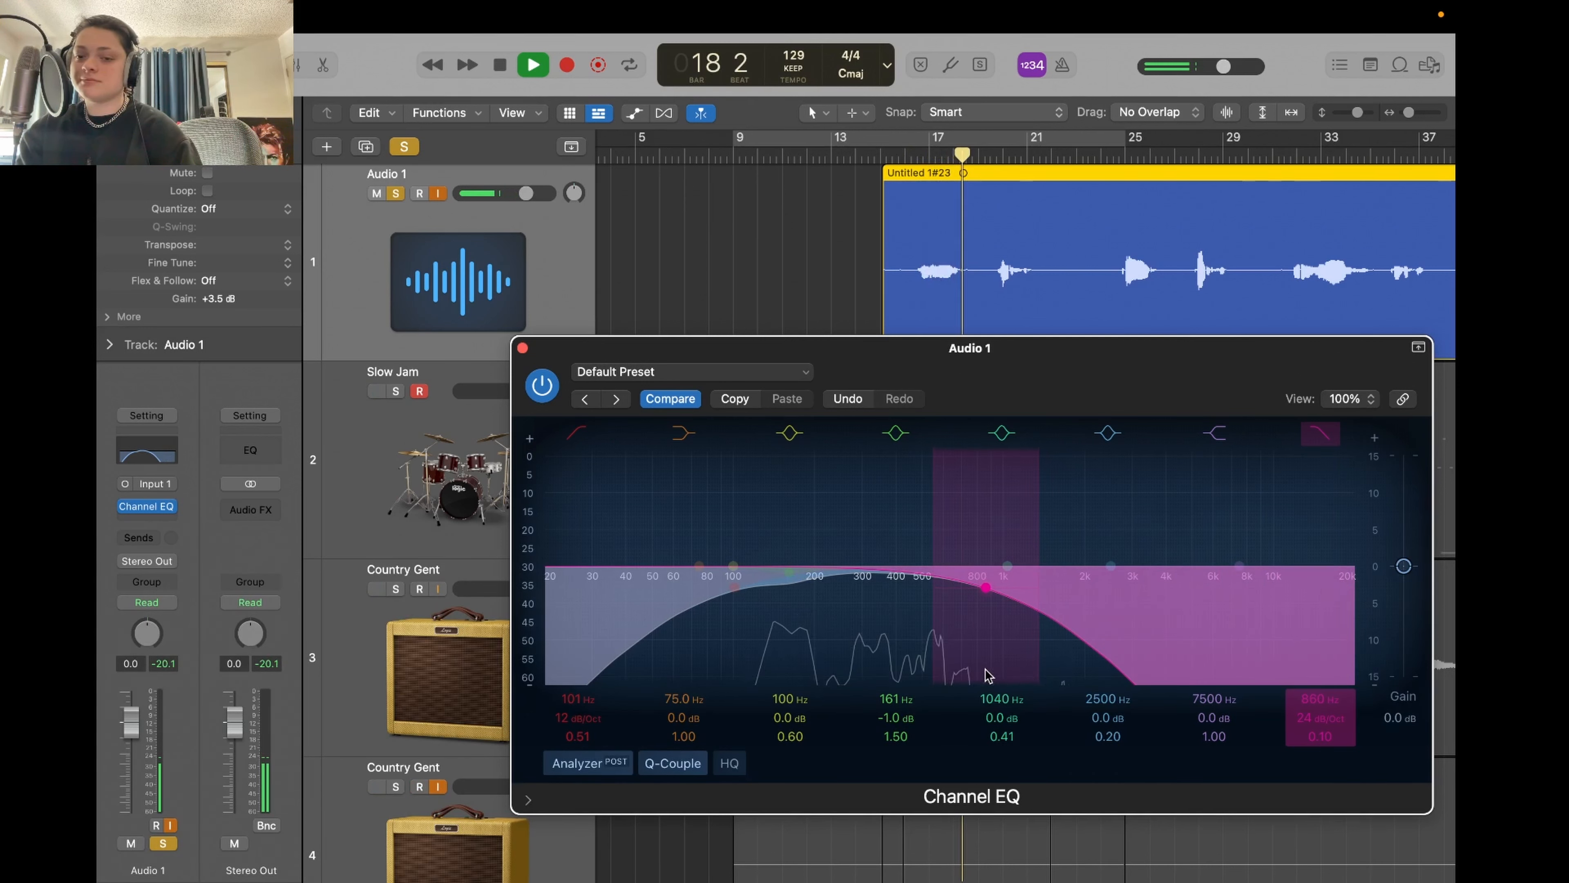
key("space")
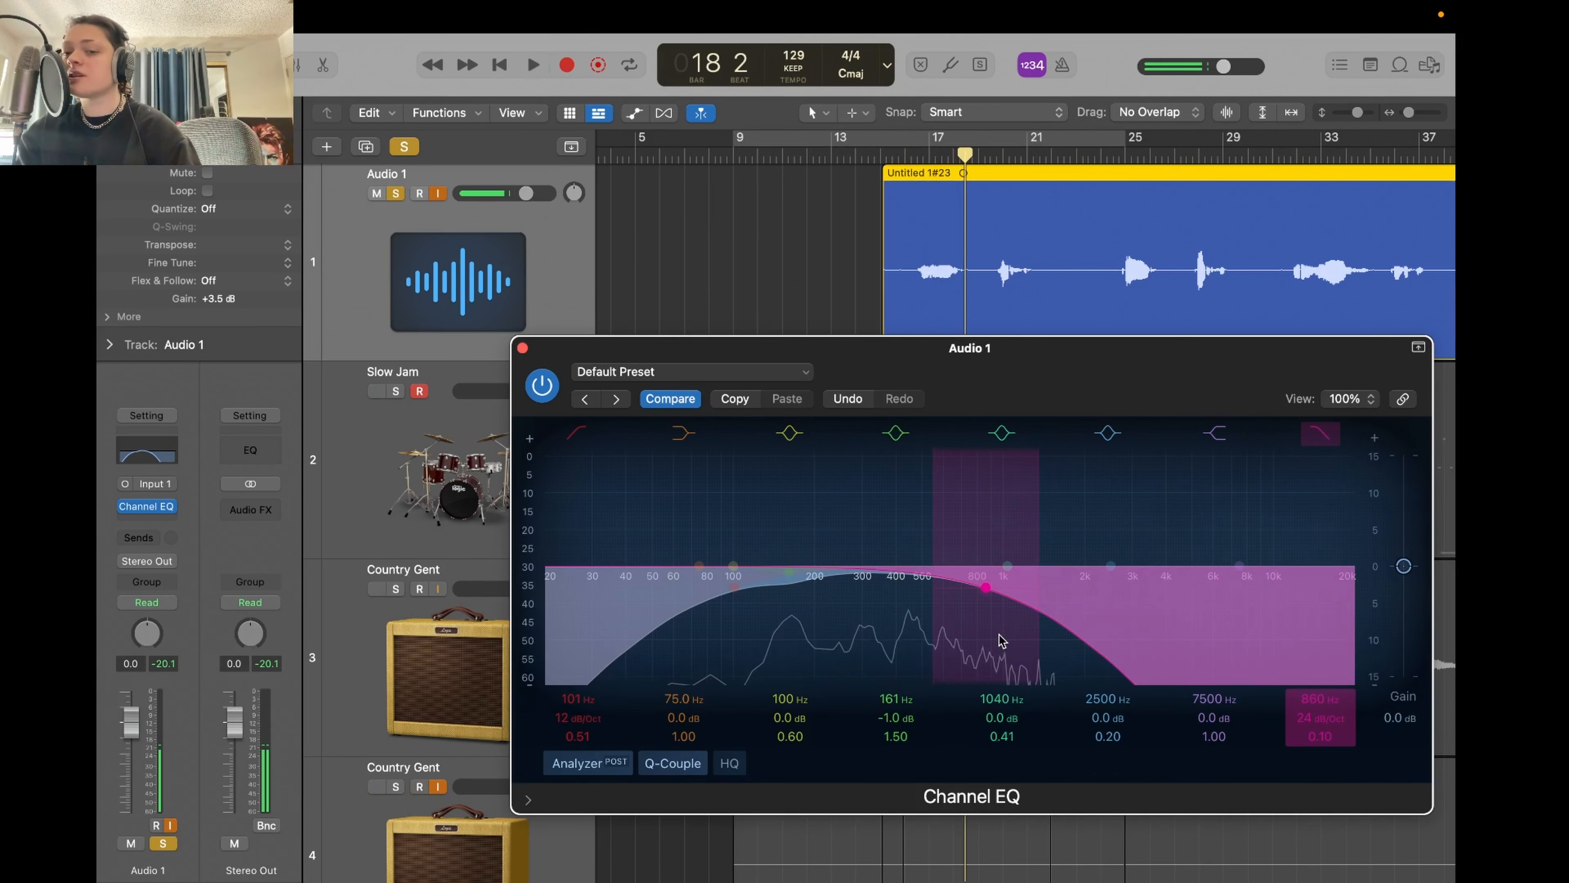
left_click_drag(986, 600, 1278, 623)
key("space")
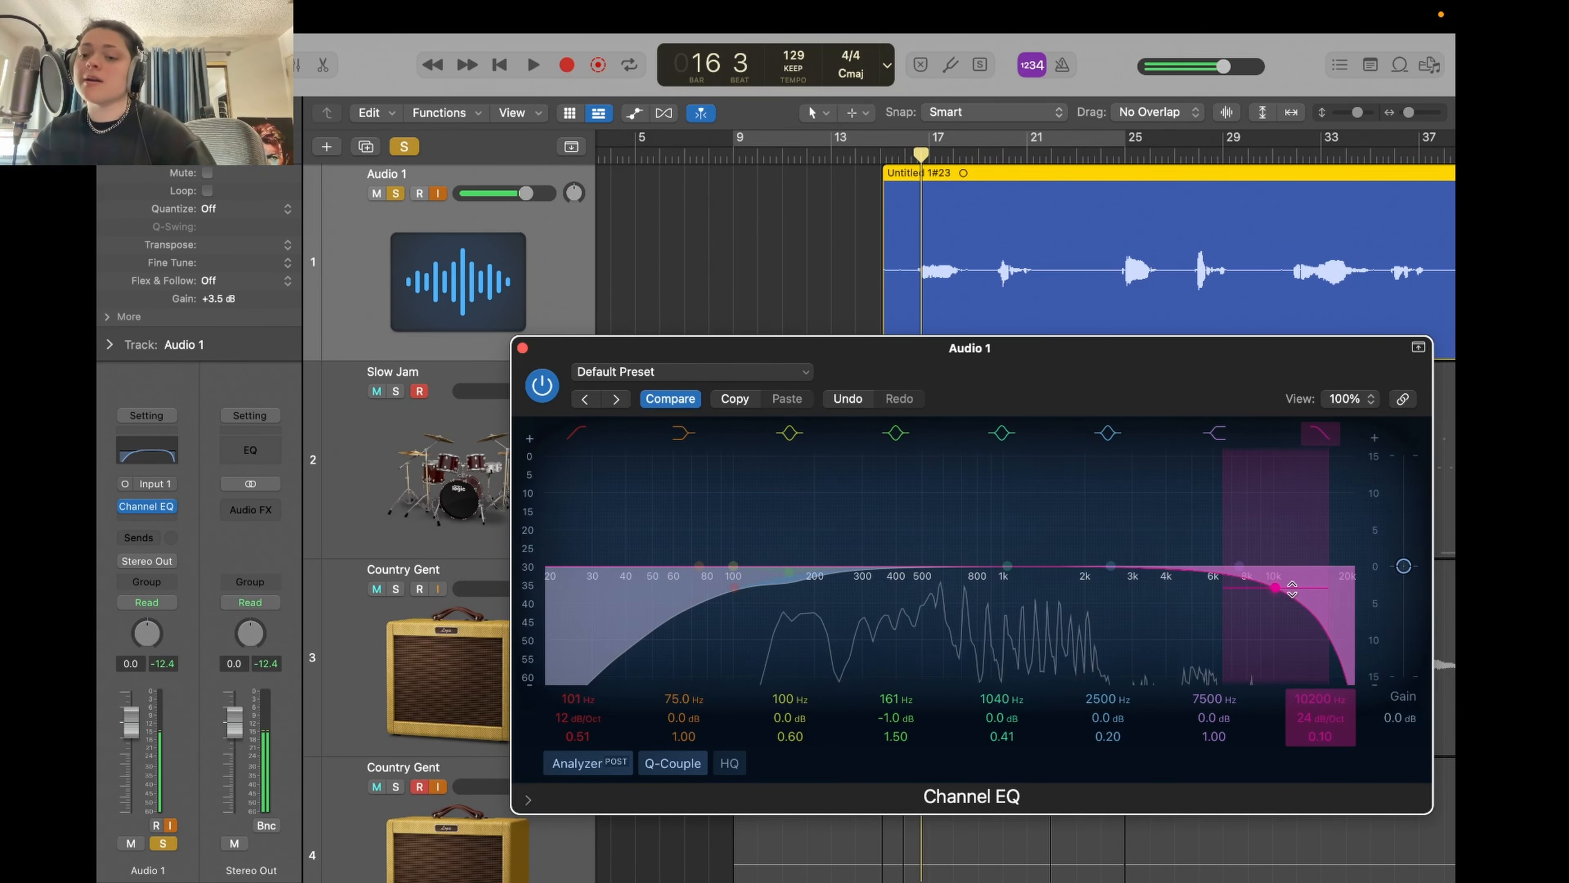
- Compare the vocal with the Channel EQ bypassed and enabled, and set the high cut to 11900 Hz with Q 0.11
key("space")
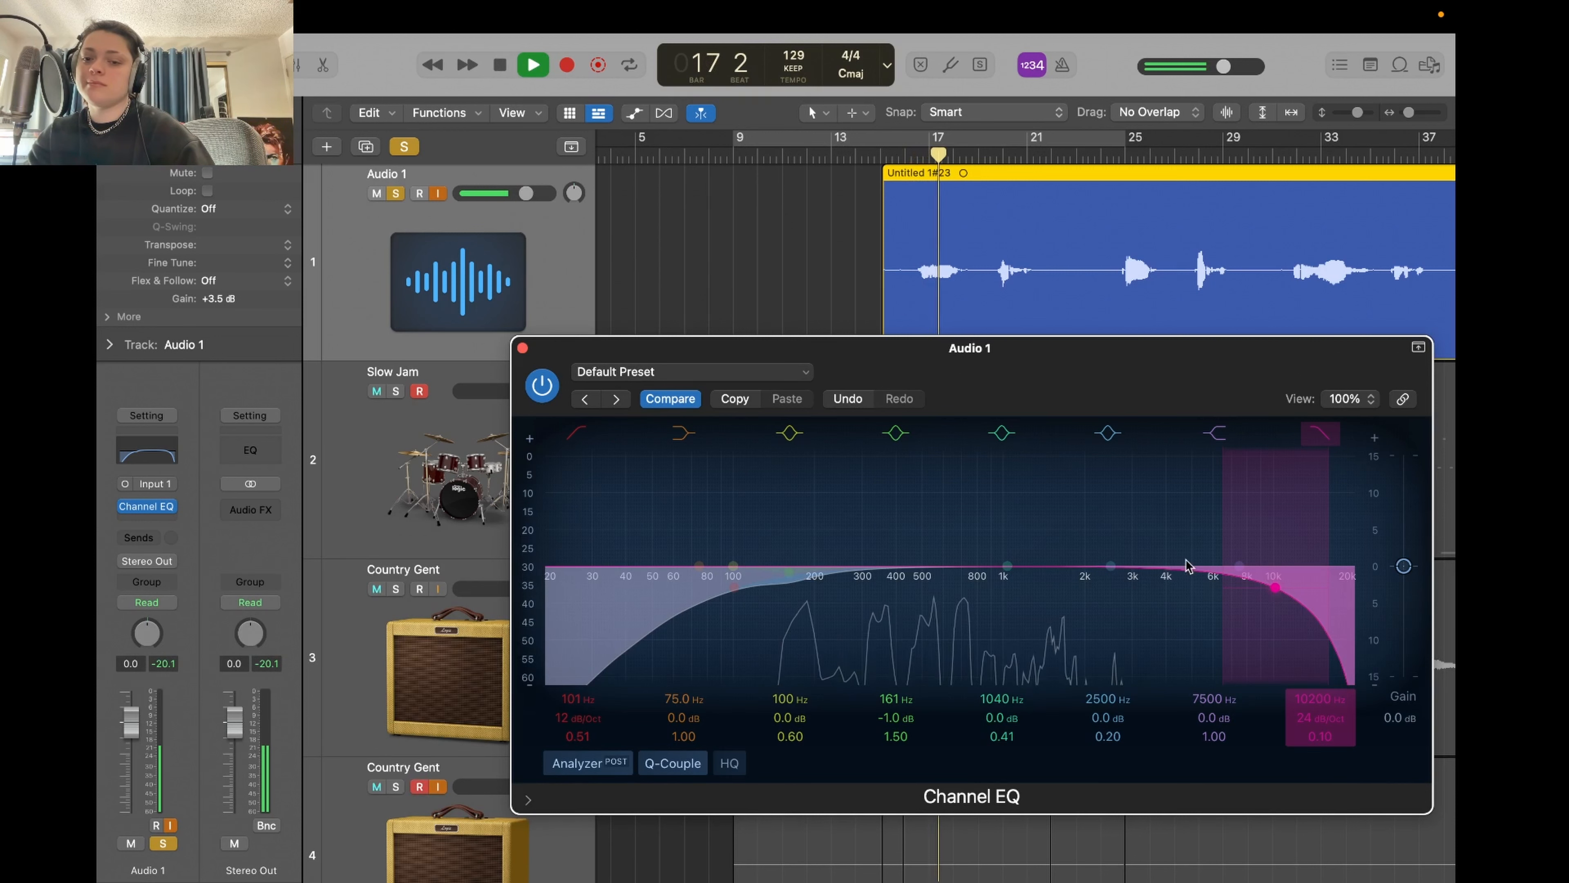
left_click(542, 384)
key("space")
key("space")
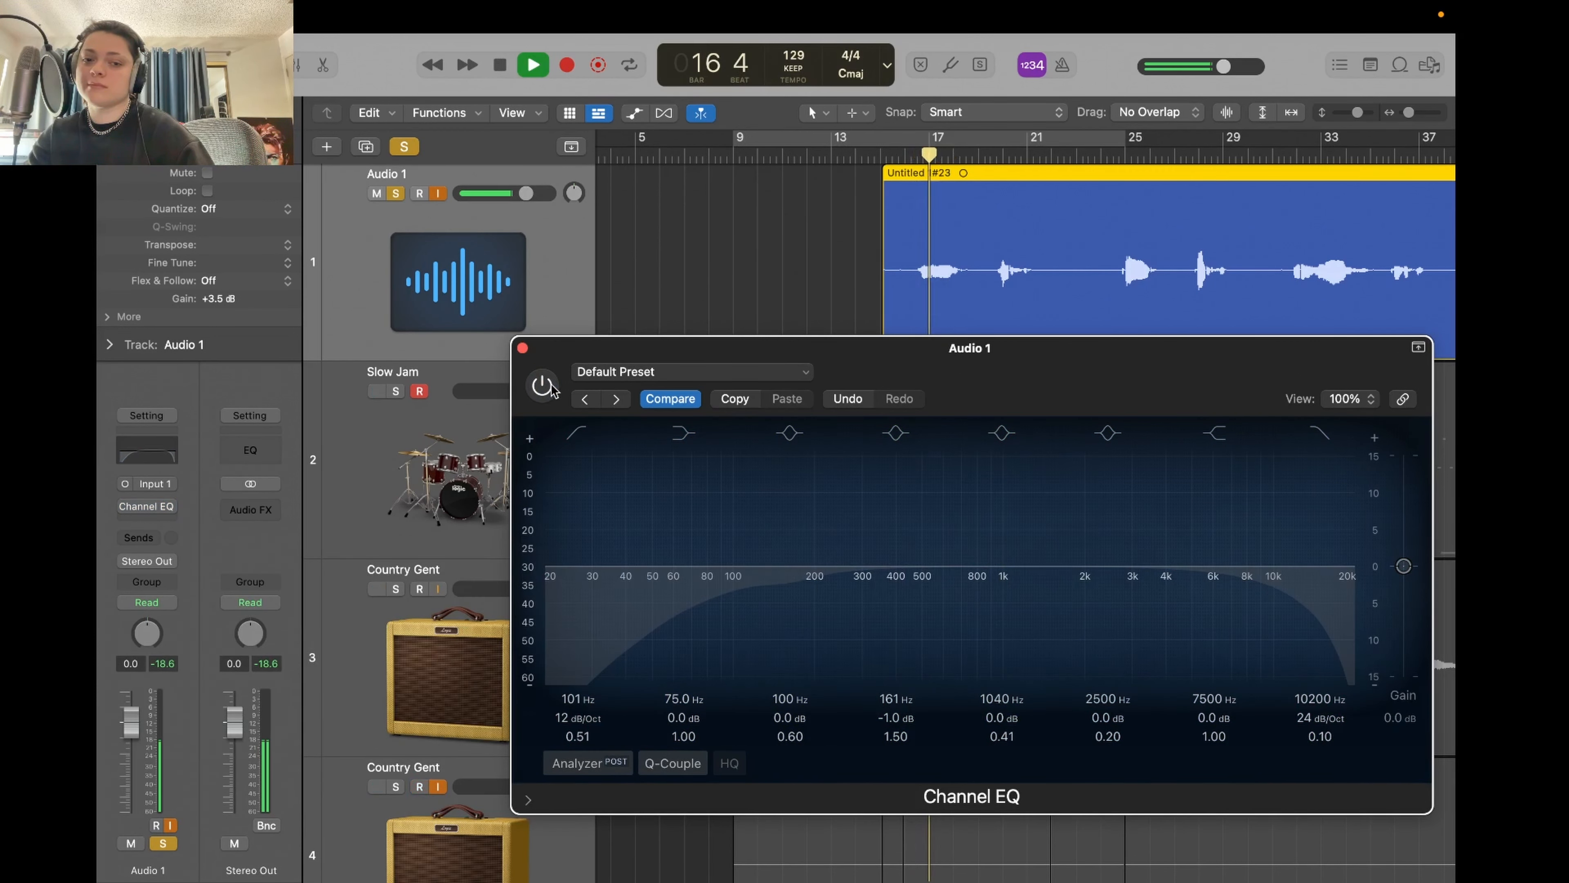
left_click(542, 384)
mouse_move(1274, 586)
left_mouse_down()
mouse_move(1275, 603)
mouse_move(1296, 595)
left_mouse_up()
key("space")
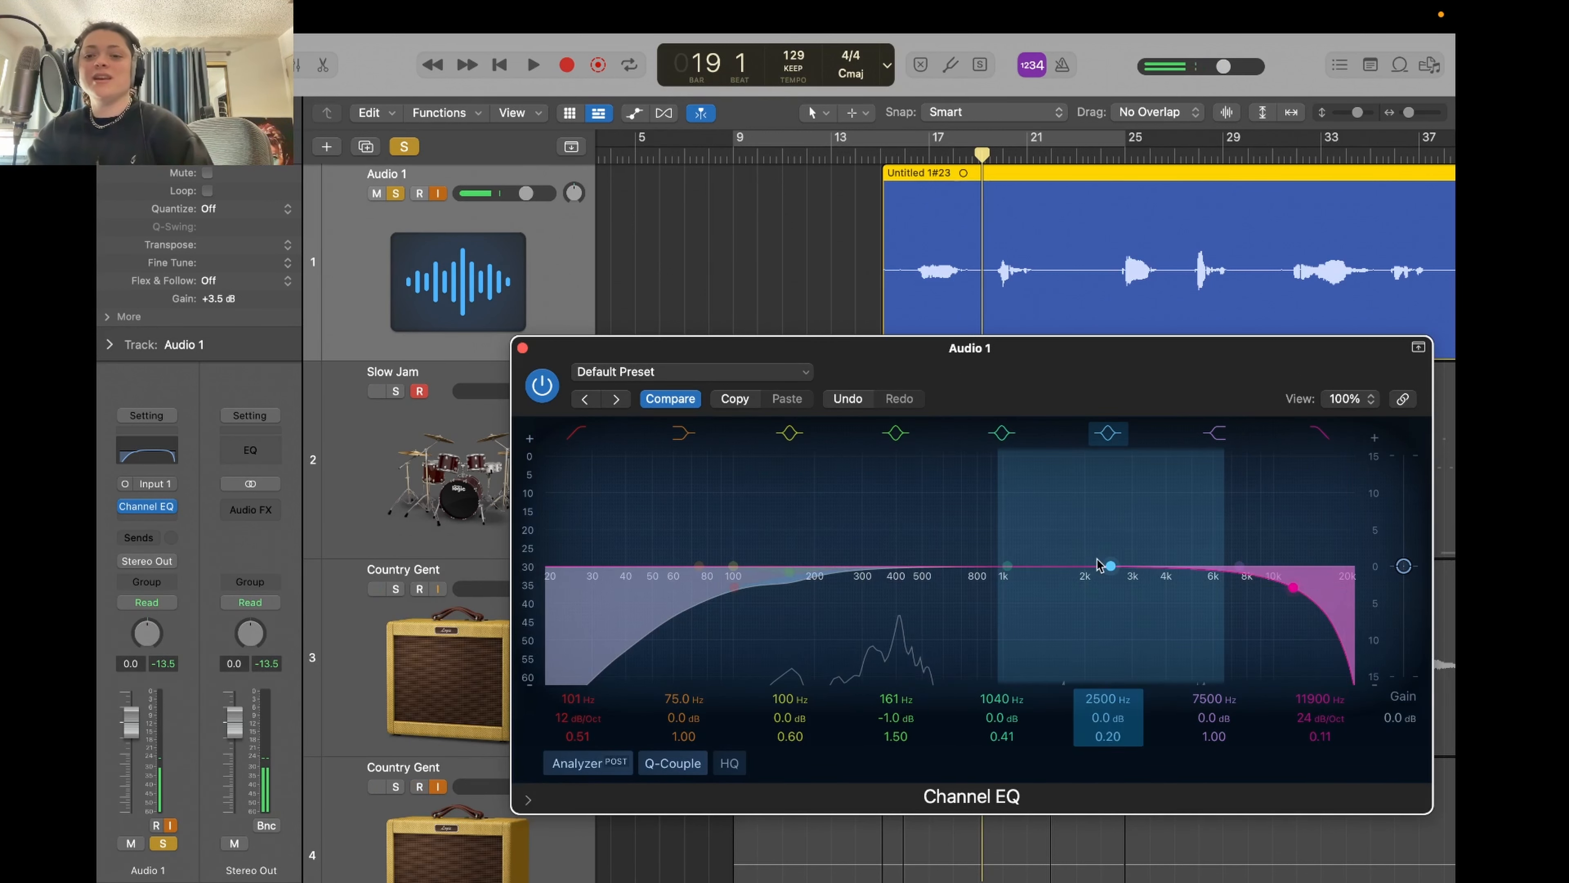
- Sweep the 2500 Hz band with a narrow boost, settle it at 2980 Hz, -3.0 dB, Q 2.50, and close the Channel EQ
left_click_drag(1106, 562, 1130, 472)
left_click_drag(1228, 511, 1130, 449)
left_click_drag(1130, 444, 1132, 589)
key("space")
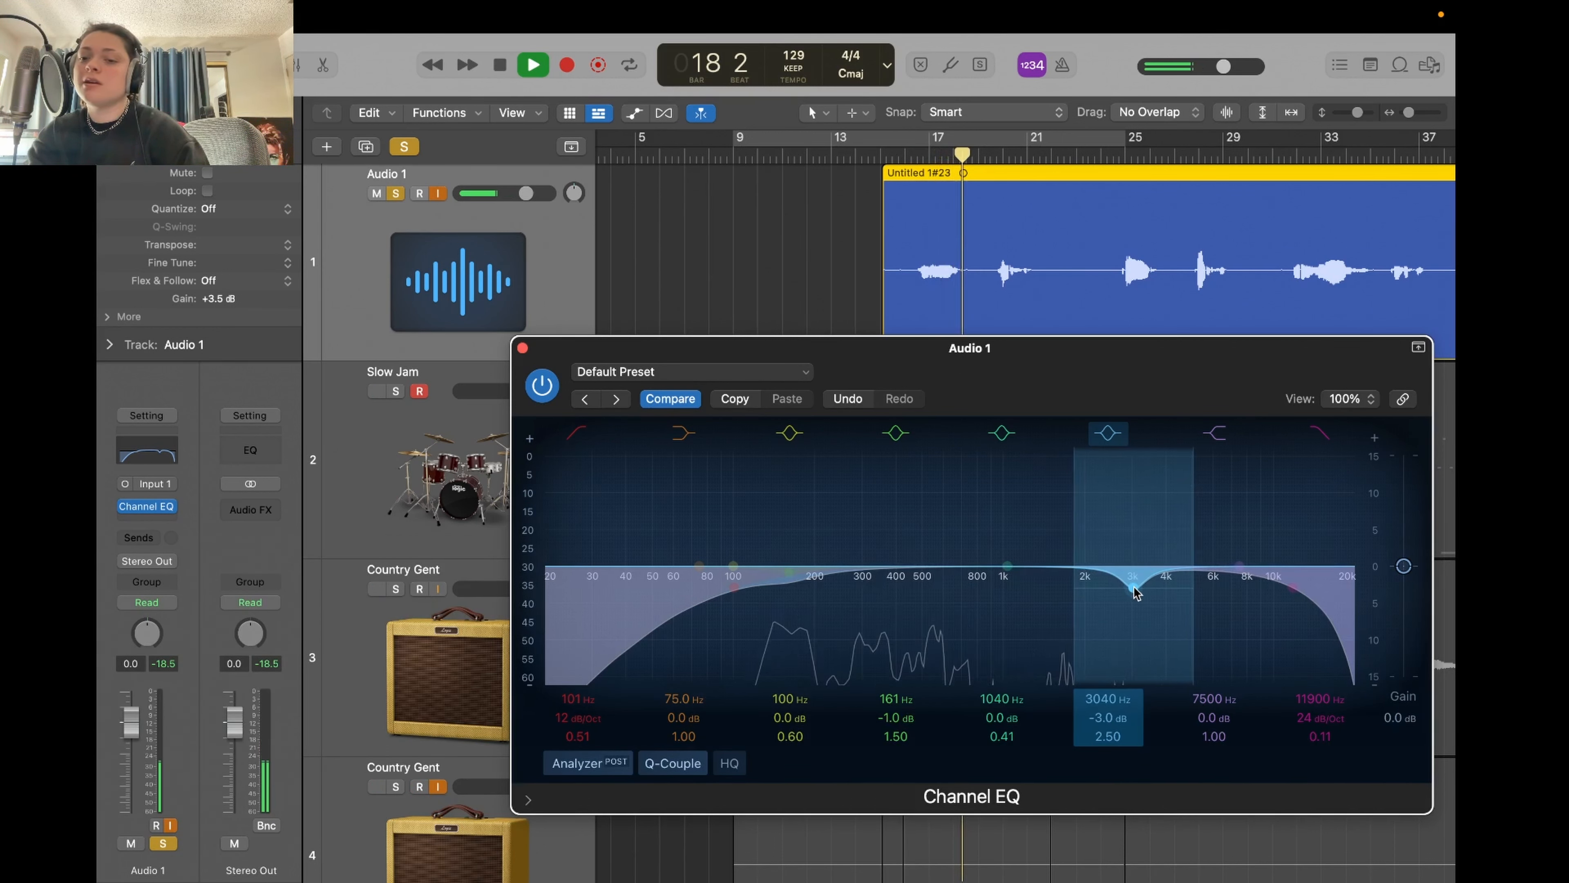
key("space")
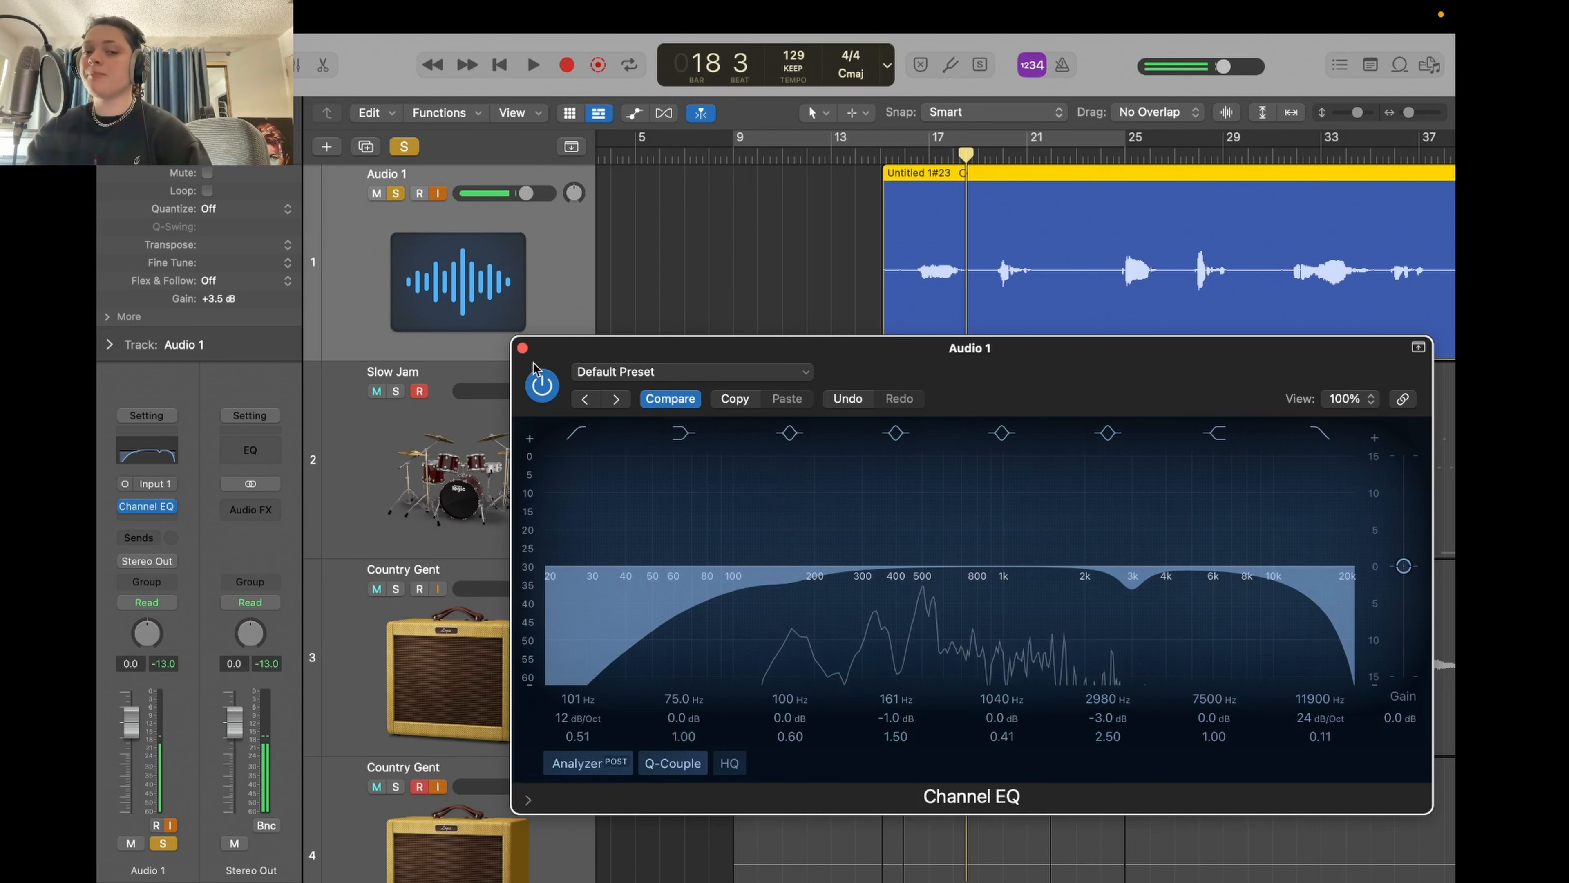
left_click(521, 349)
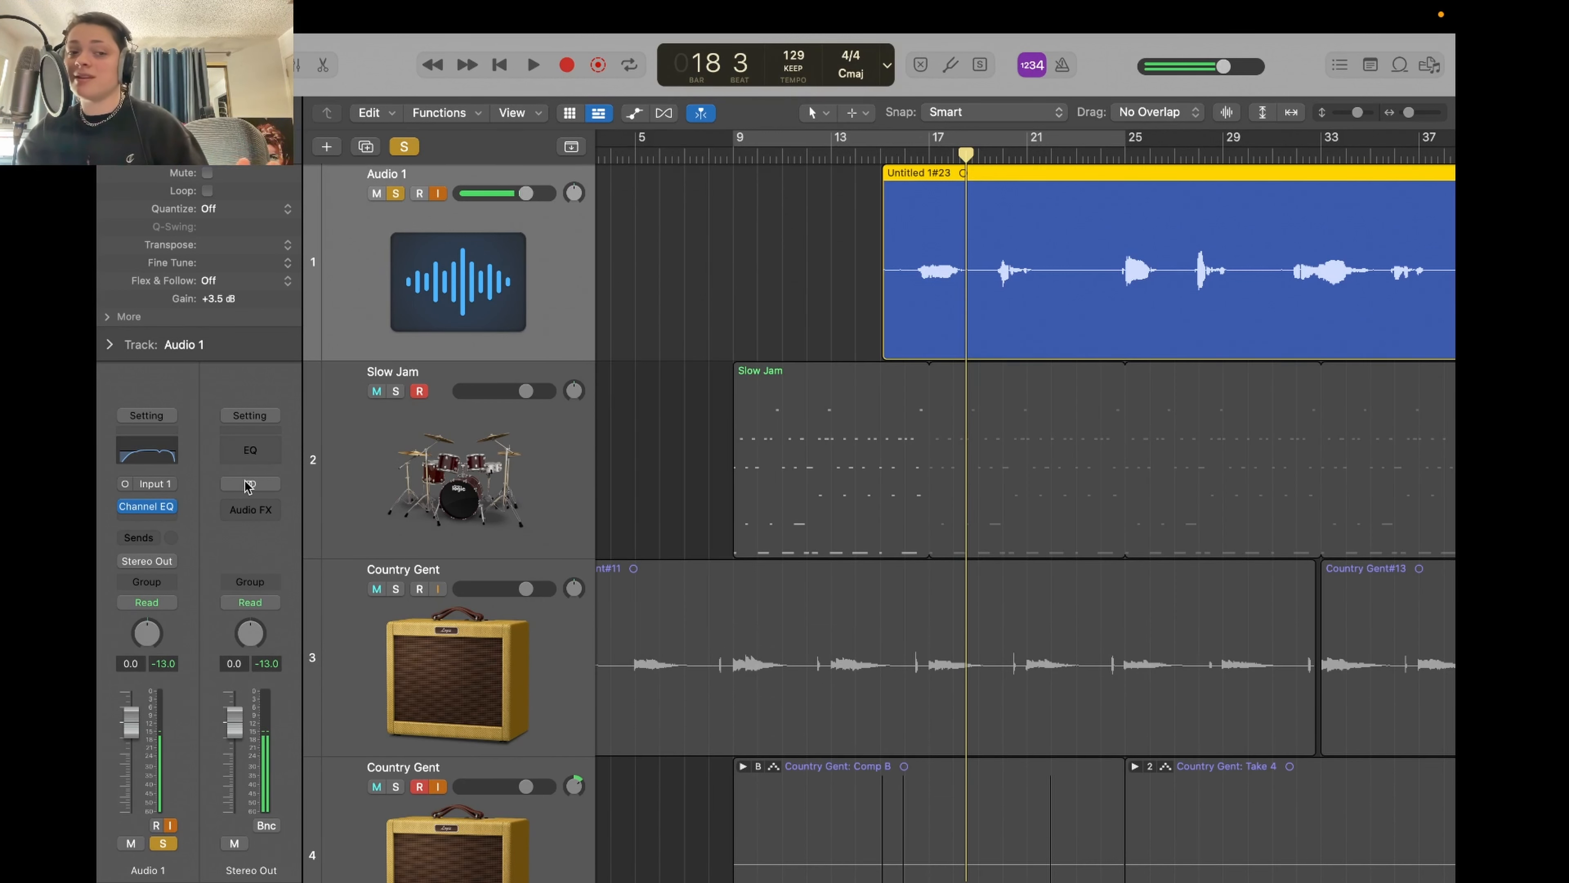
- Insert the mono Waves API-550B equalizer after the Channel EQ on Audio 1 and move its window so all controls fit on screen
left_click(164, 517)
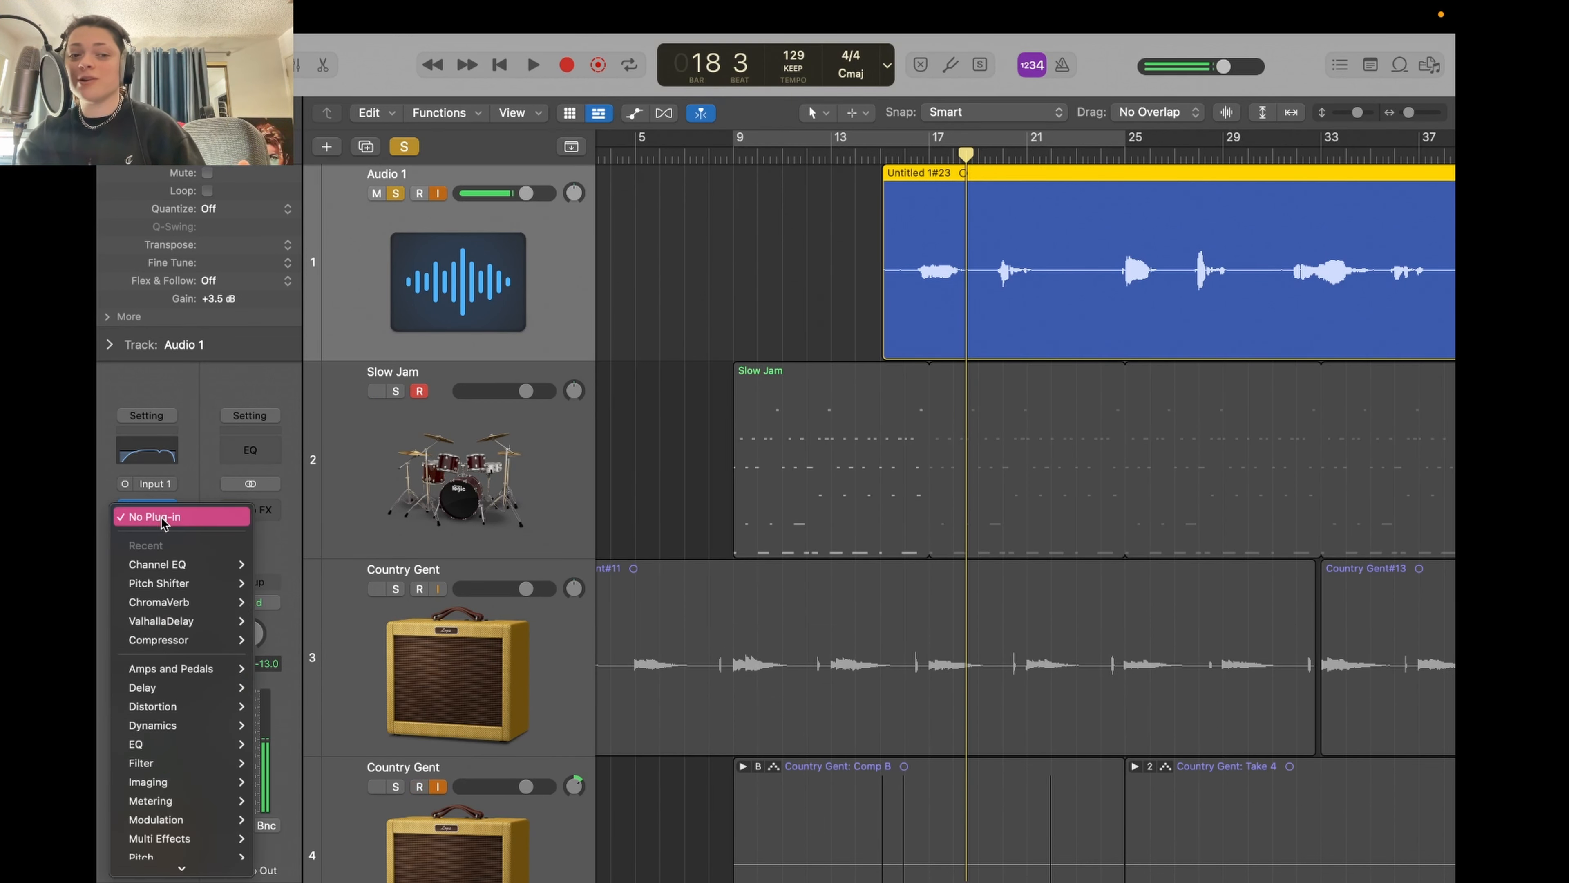
mouse_move(204, 863)
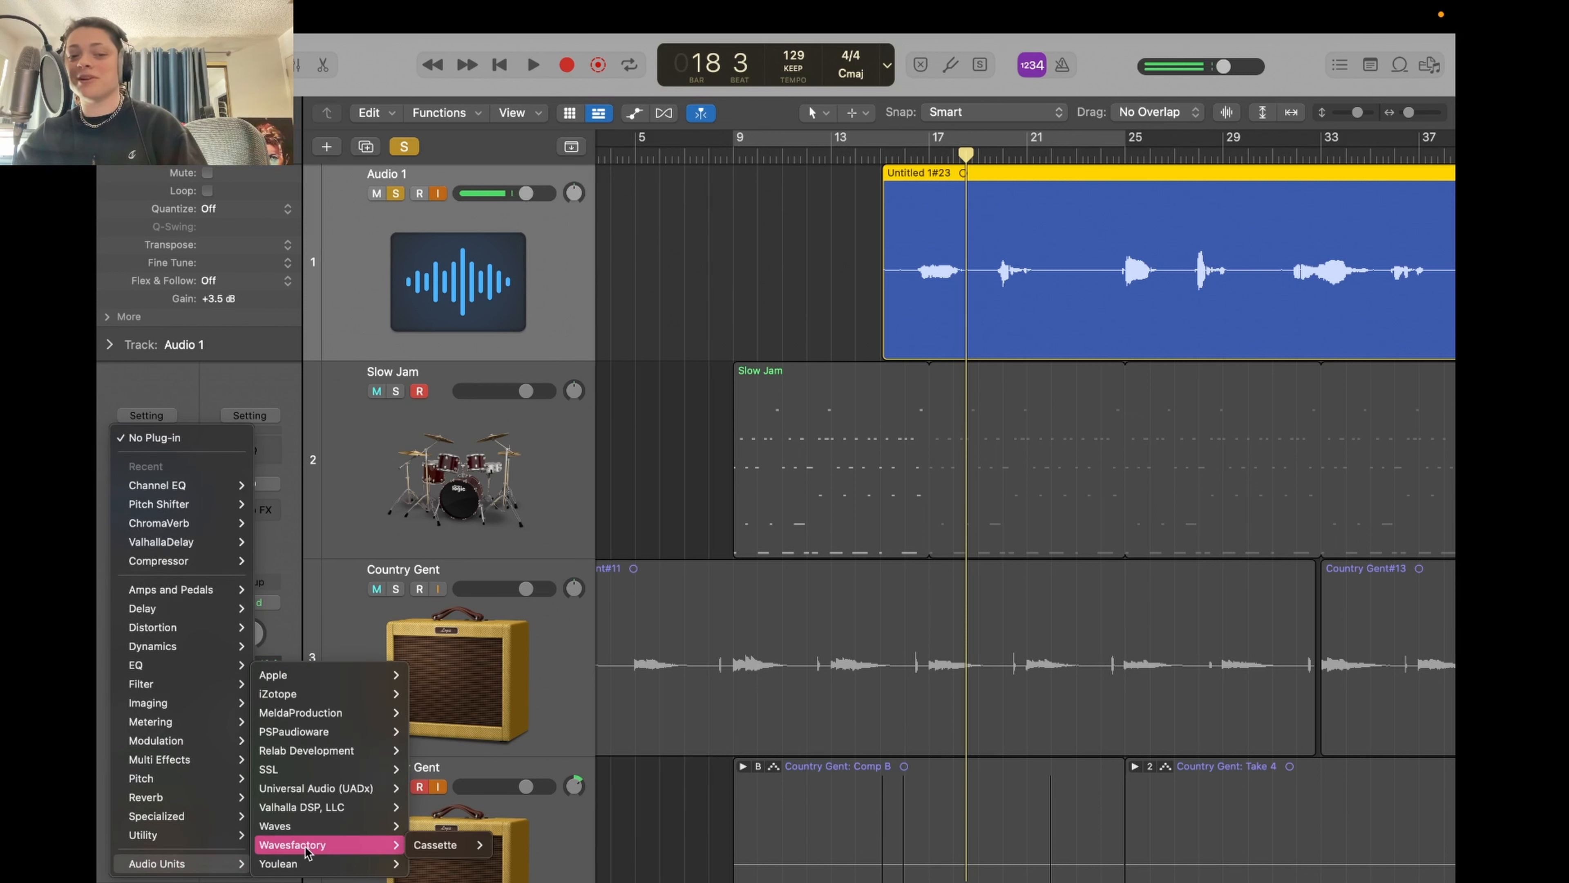
mouse_move(349, 826)
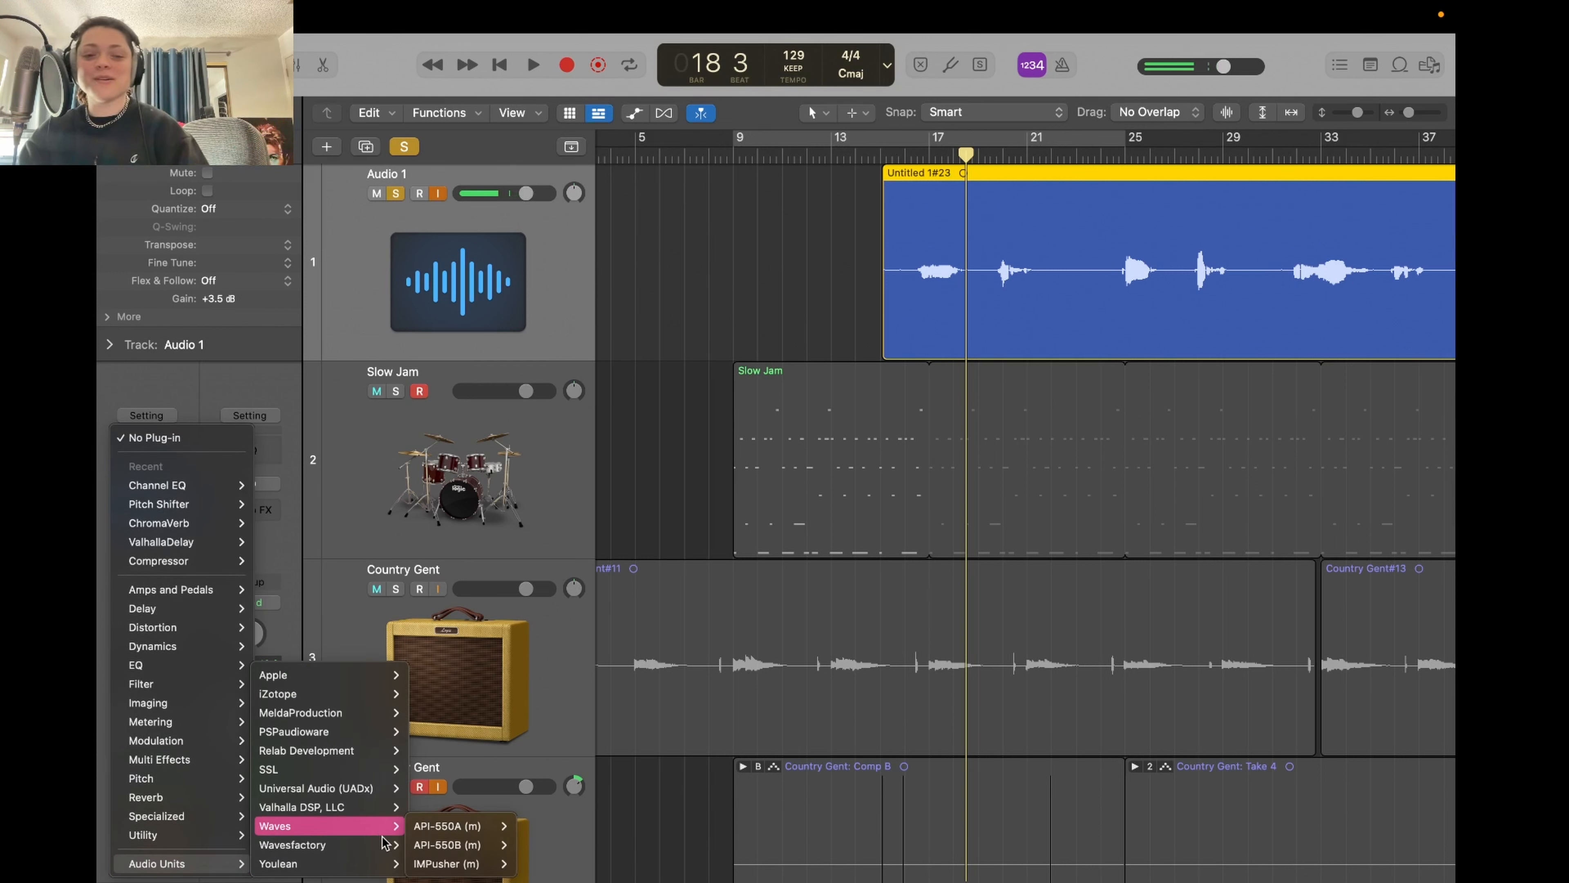
mouse_move(470, 844)
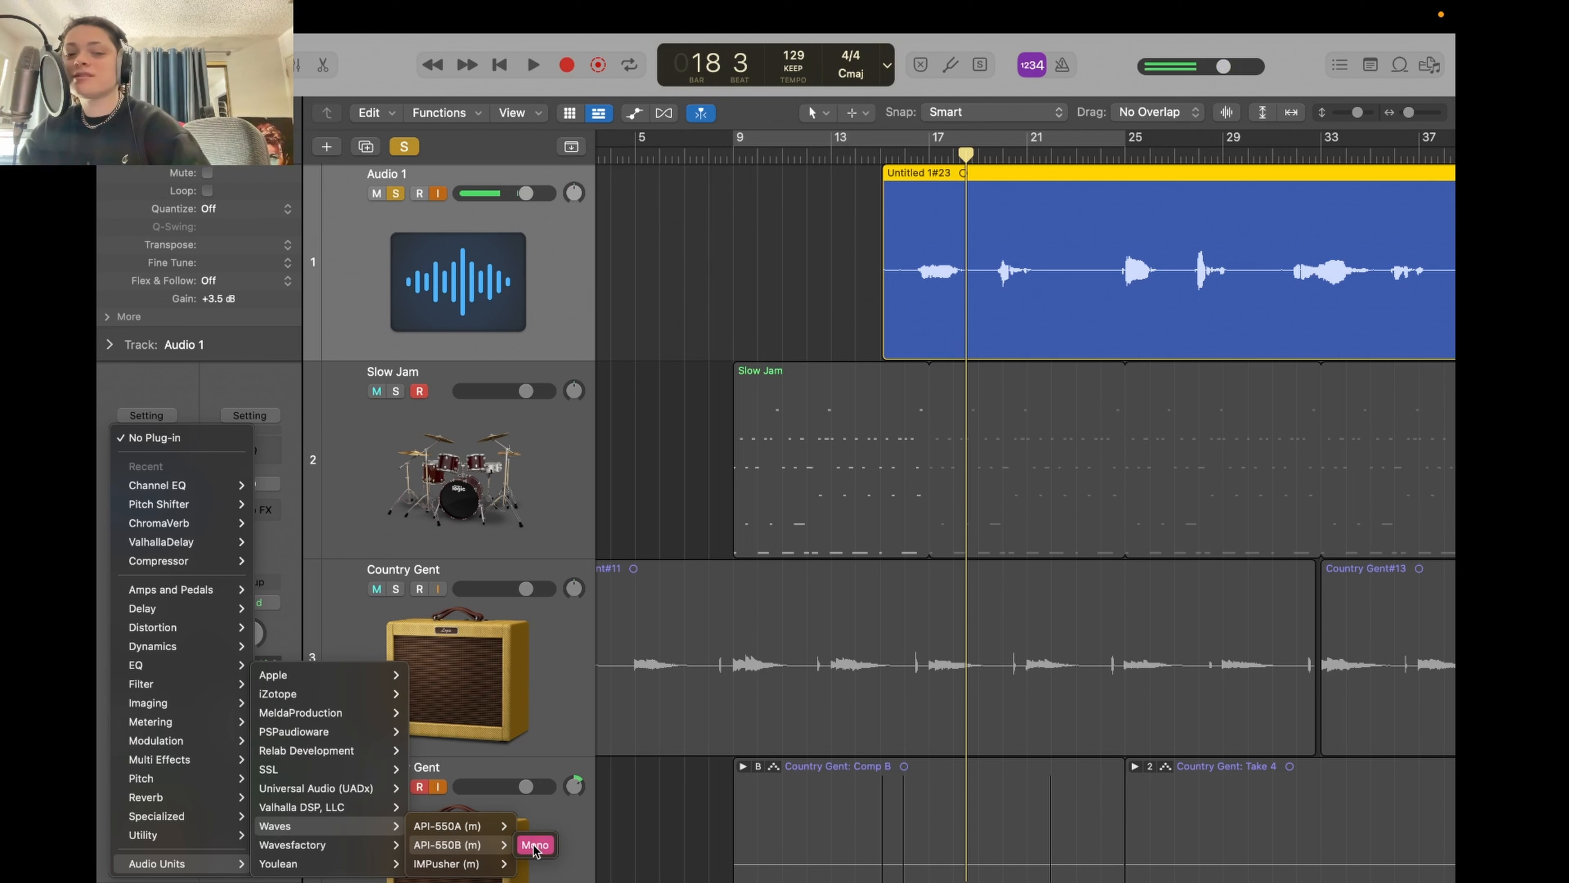
left_click(535, 844)
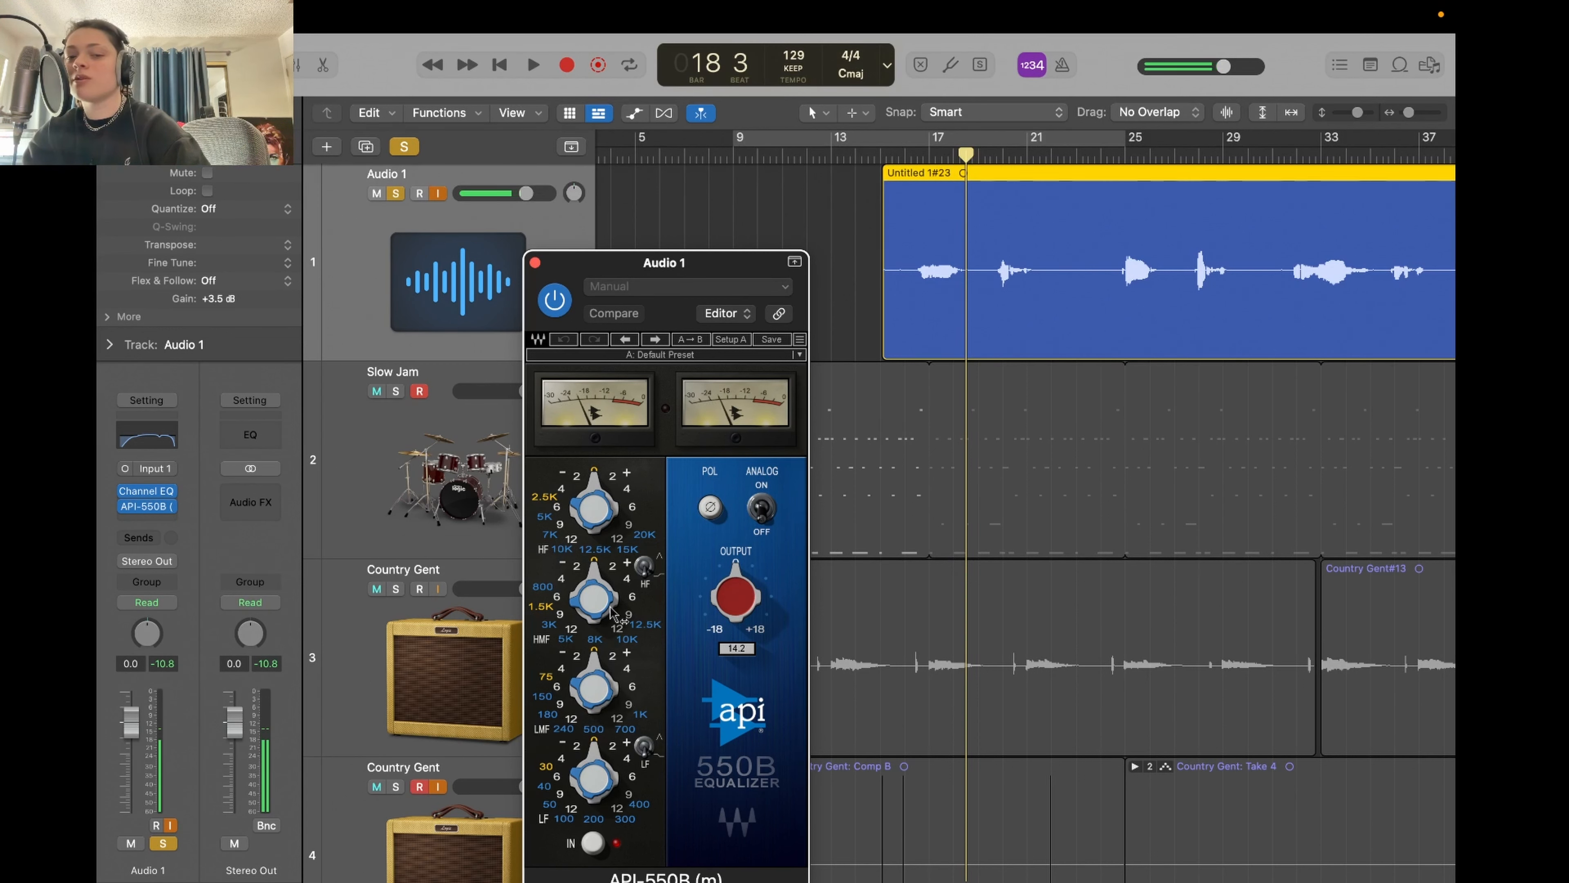
left_click_drag(720, 272, 784, 211)
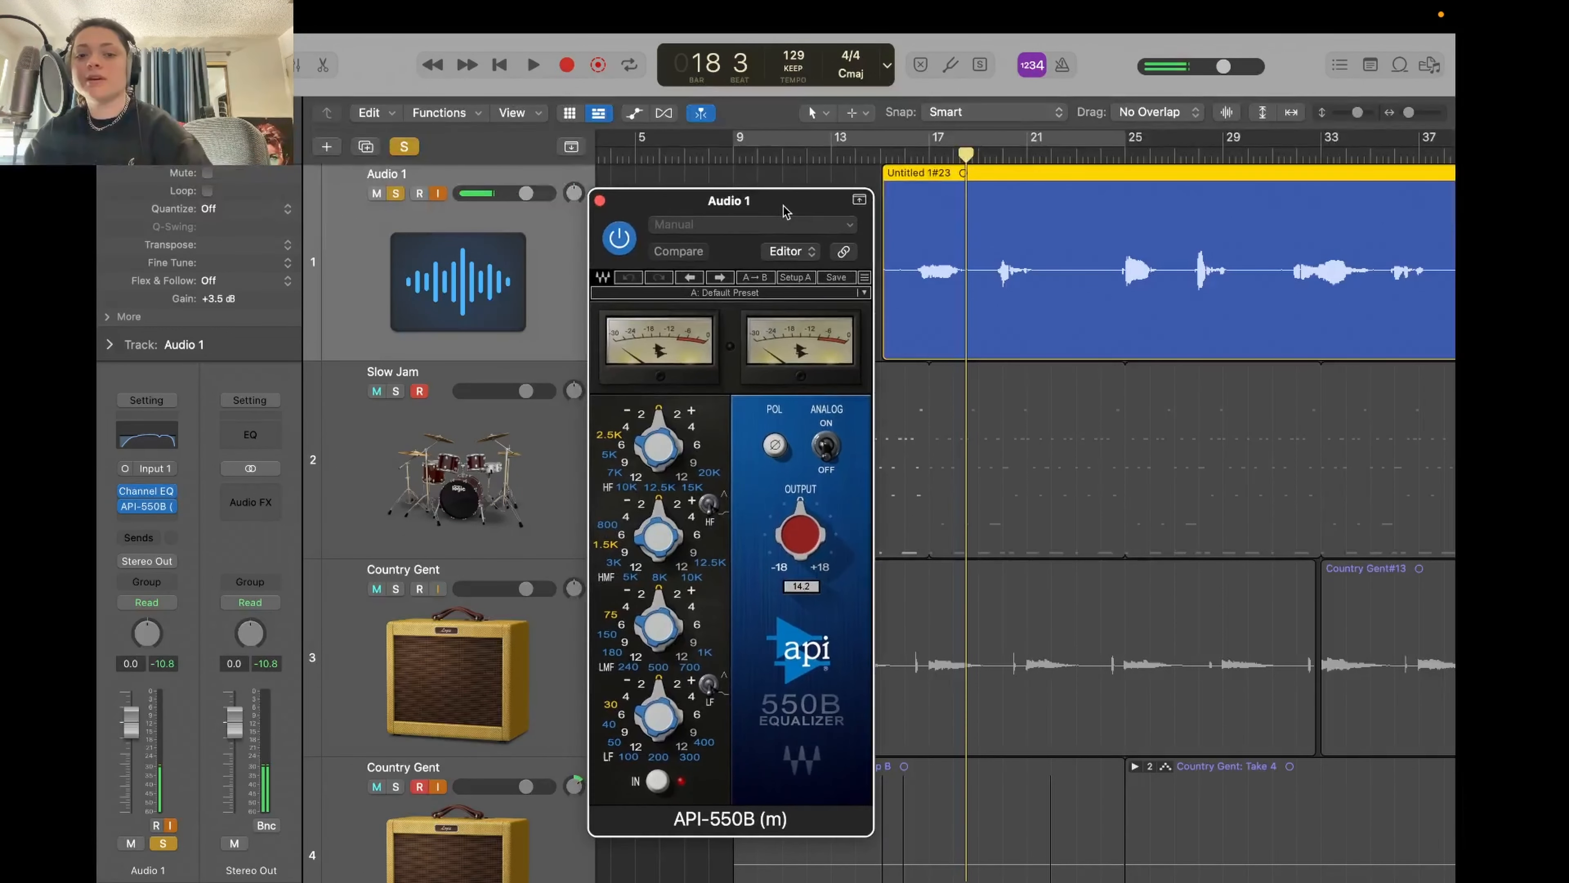
- Load the Vocal factory preset in the API-550B and advance to the Lead Vox preset
left_click(747, 296)
mouse_move(922, 584)
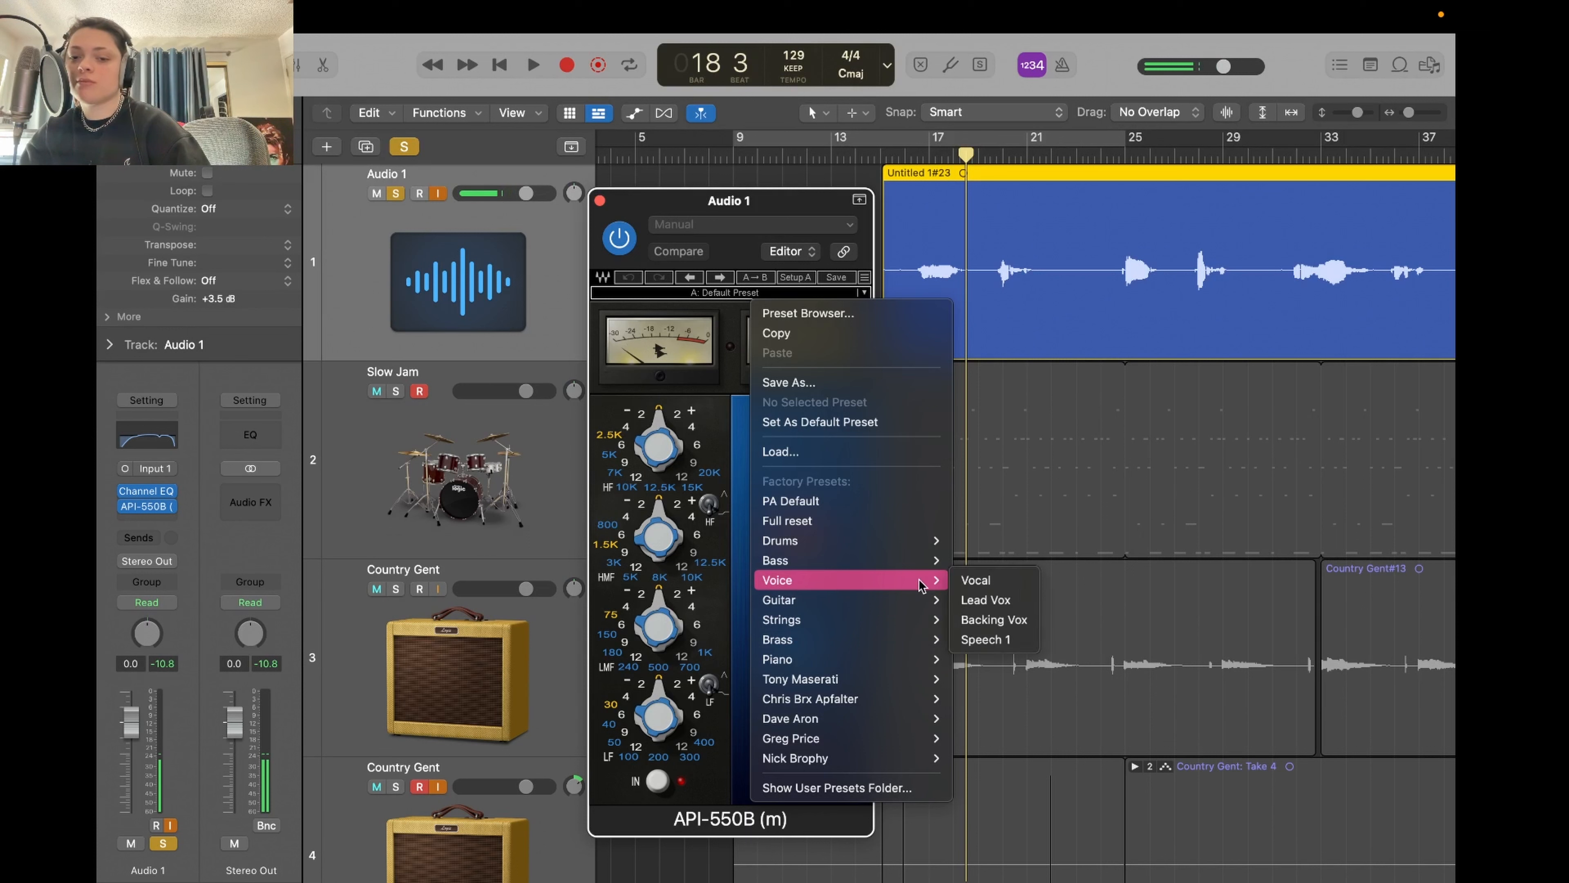
left_click(981, 584)
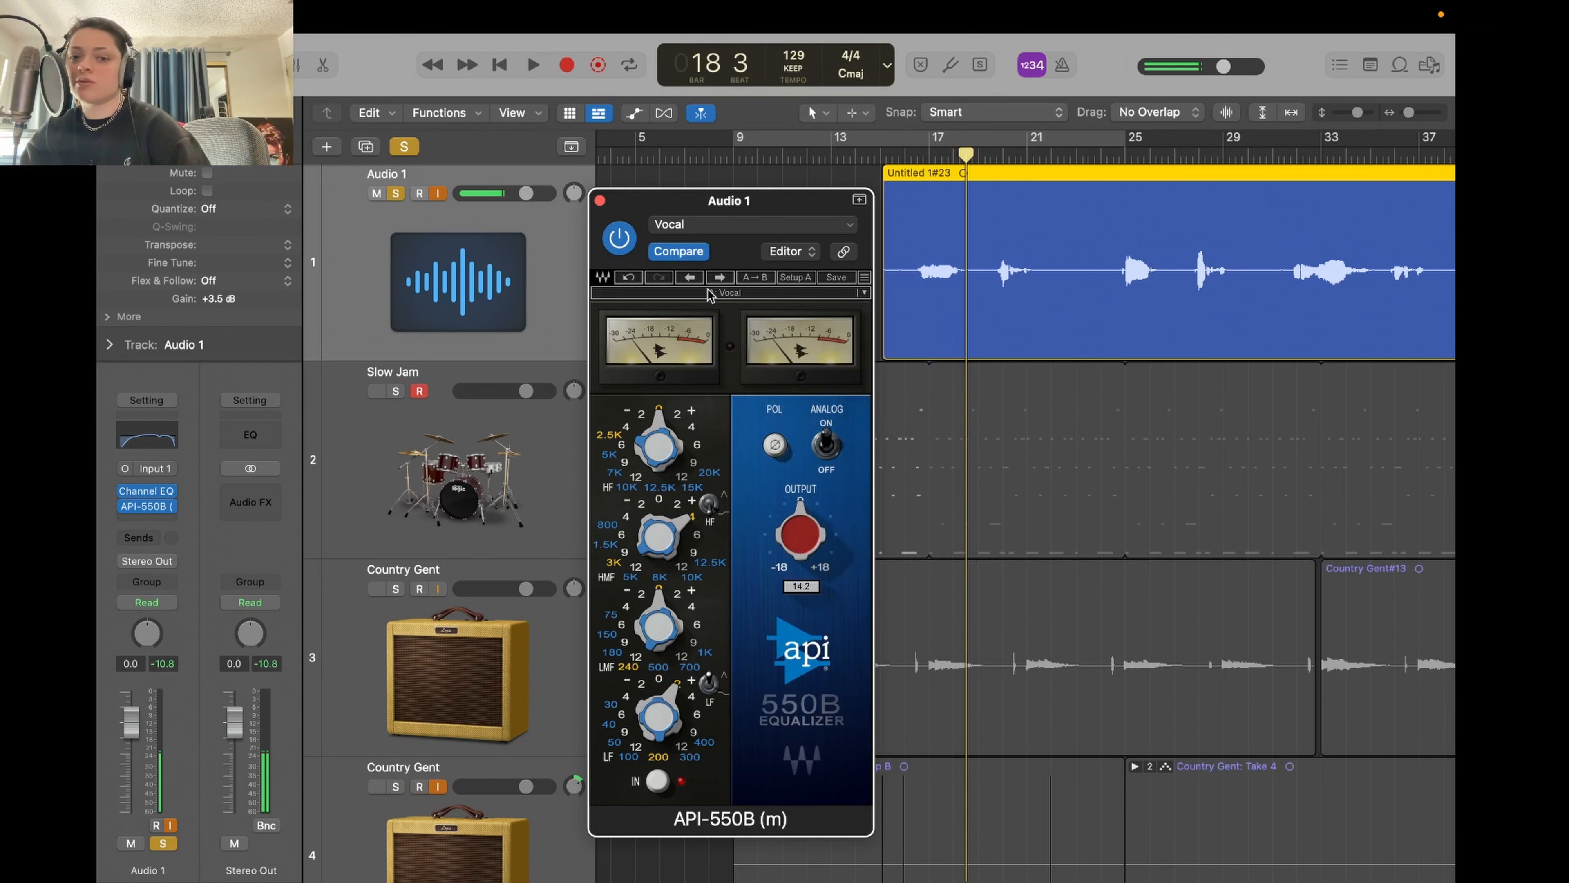
left_click(723, 277)
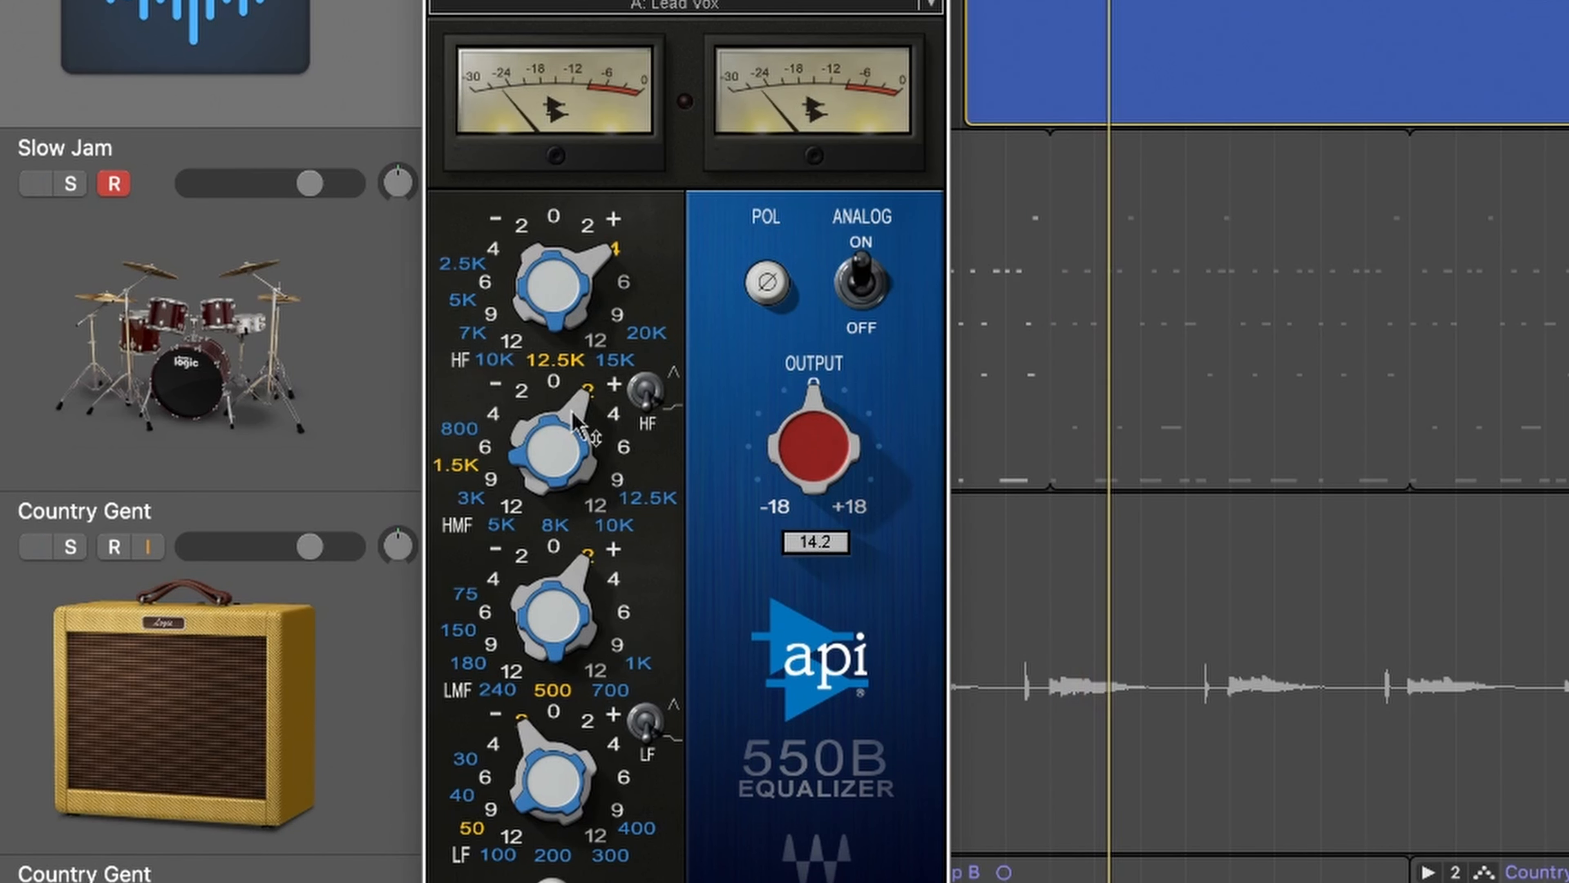
- During playback, set the API-550B's LMF gain at 500 Hz to -2 dB and its LF gain at 50 Hz to +2 dB
left_click_drag(585, 590, 584, 578)
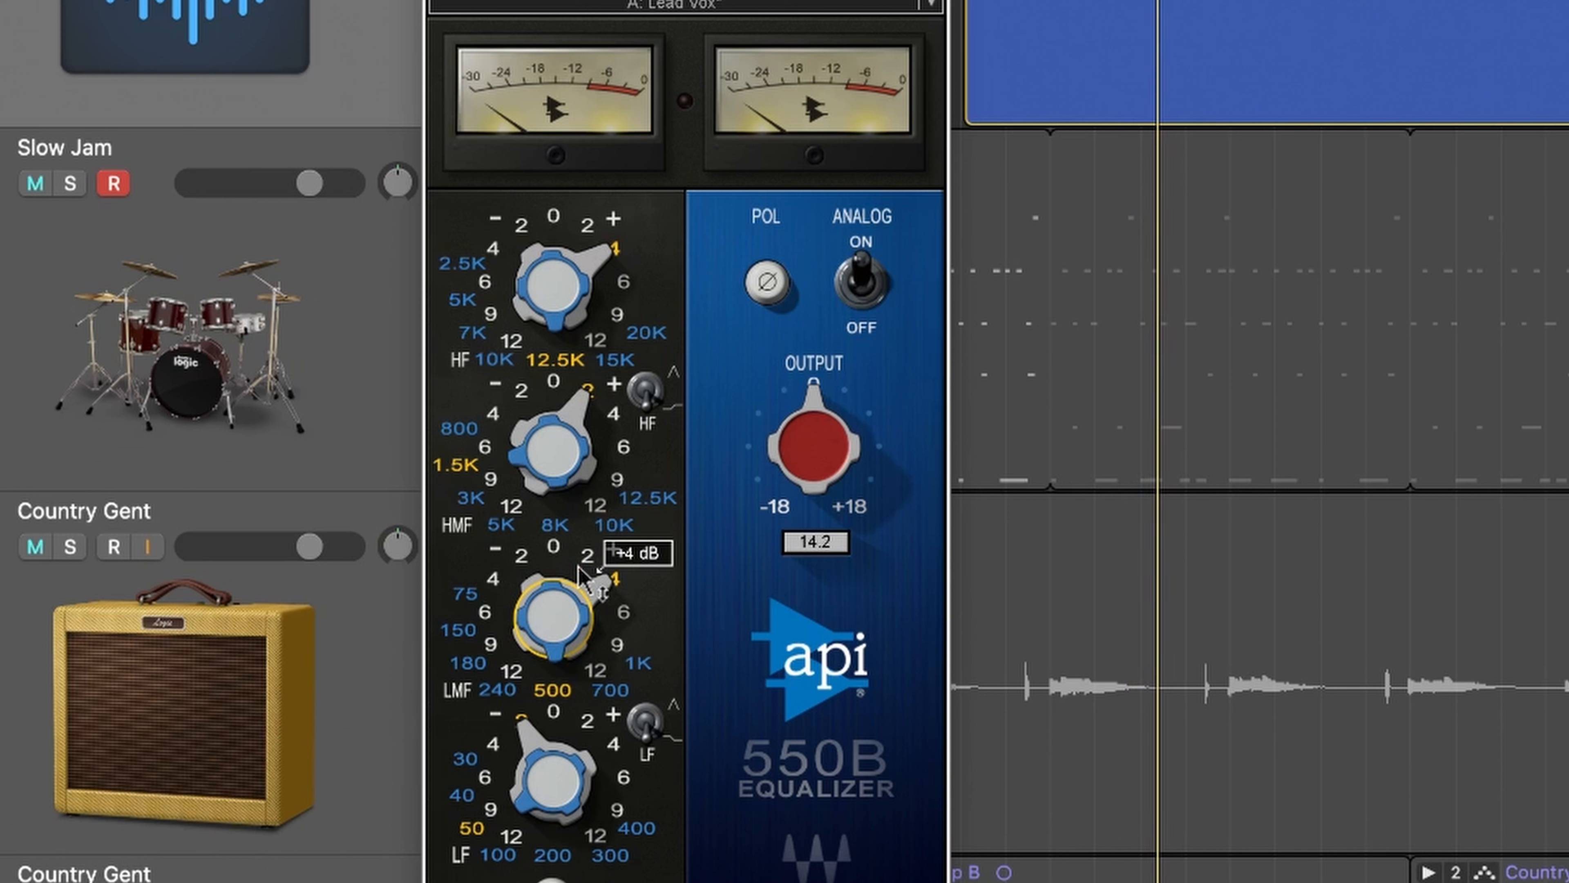
scroll(583, 578, "down", 4)
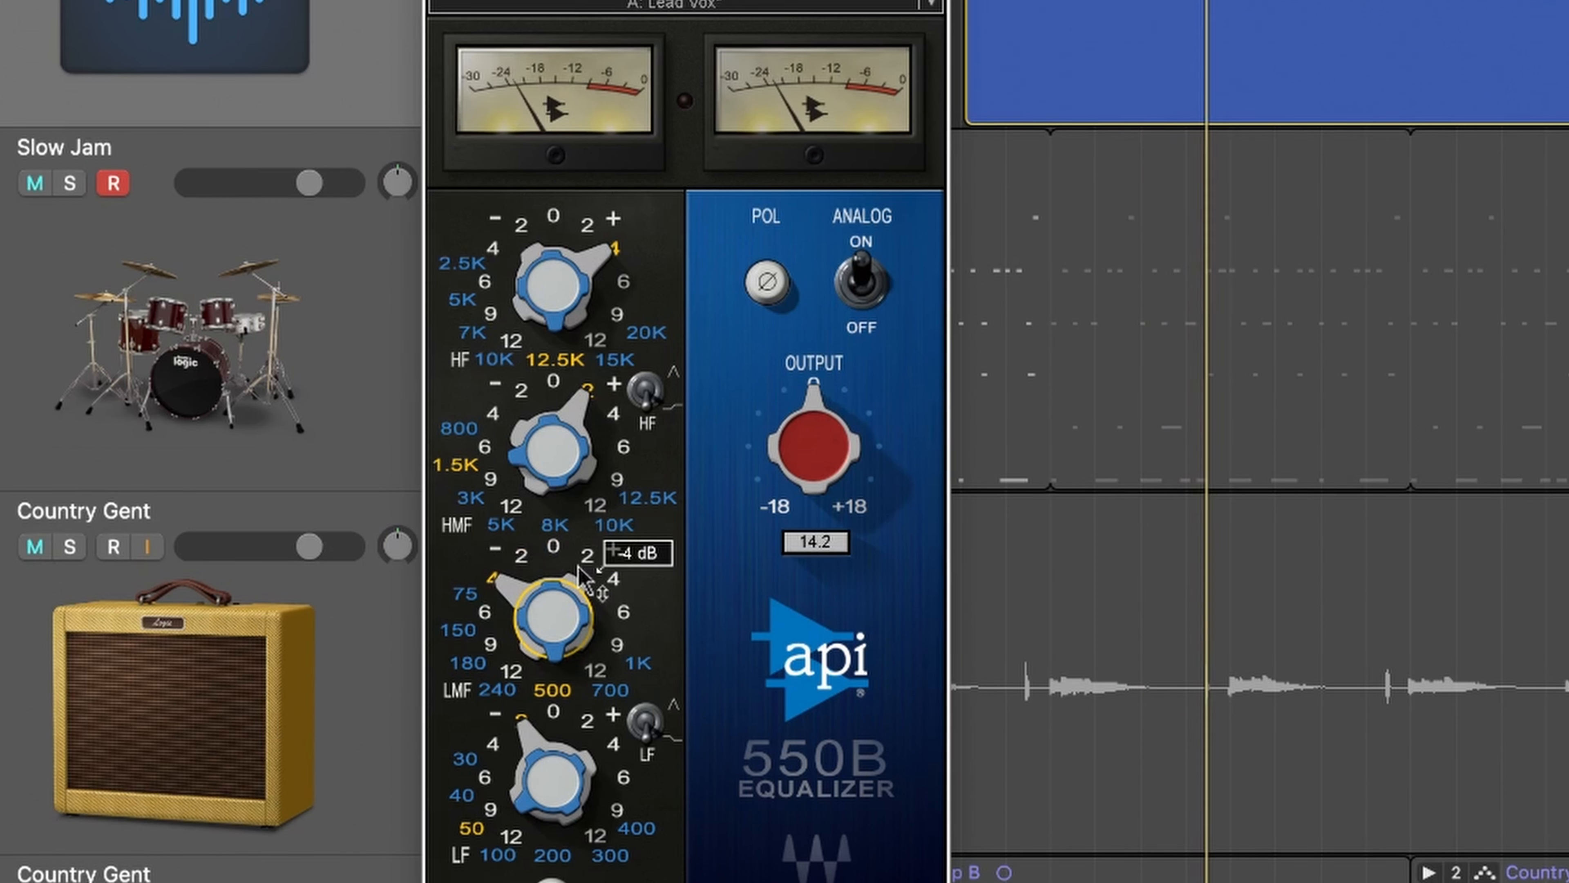
scroll(583, 577, "up", 1)
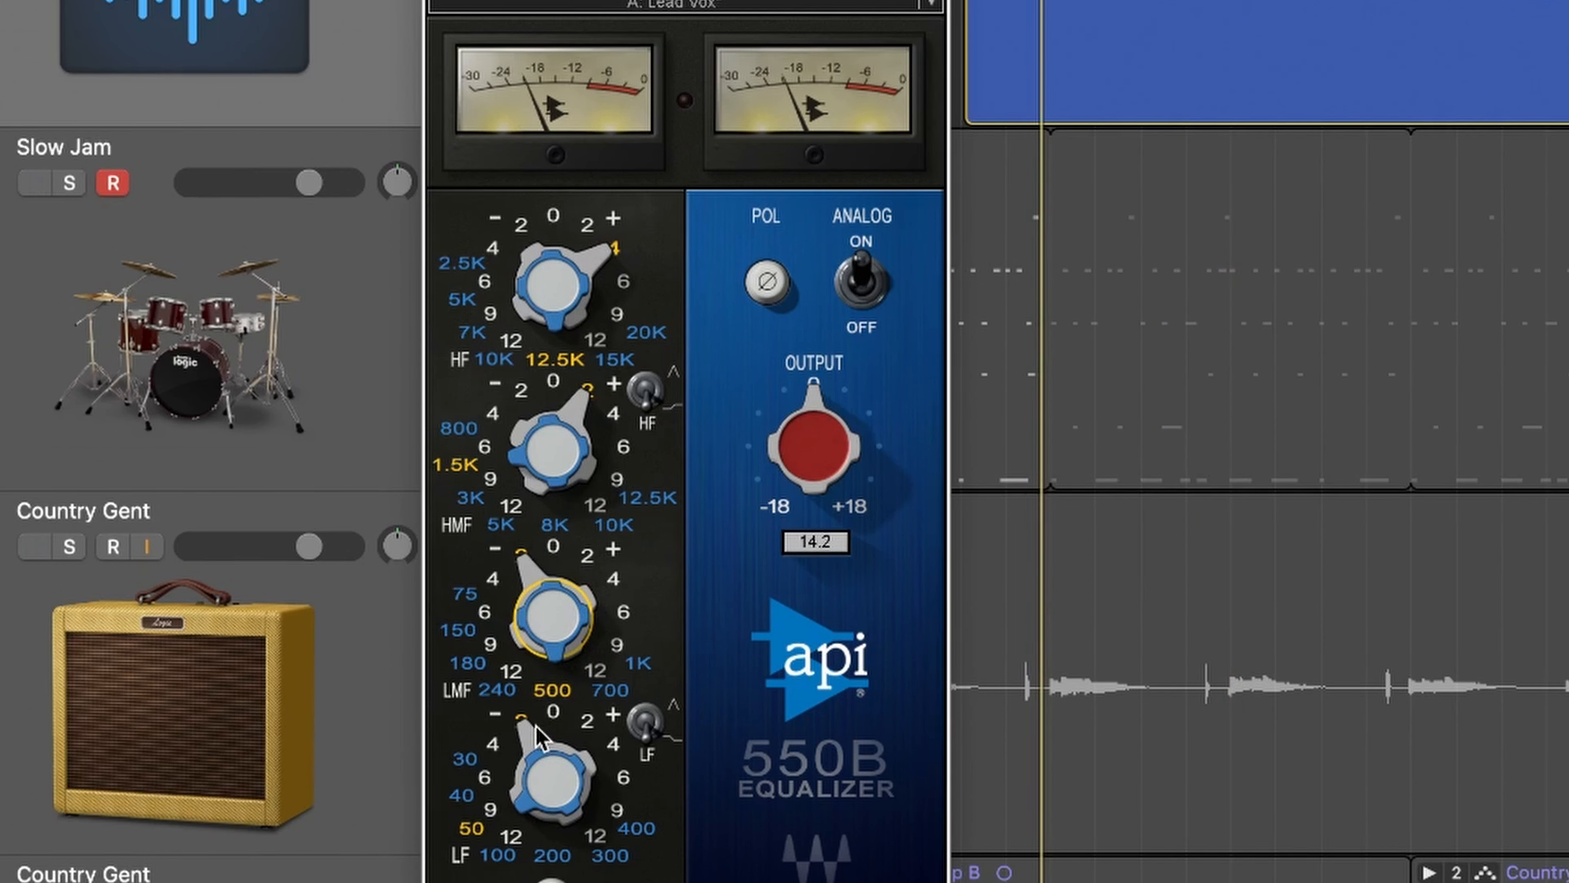
scroll(536, 729, "up", 3)
scroll(536, 733, "down", 1)
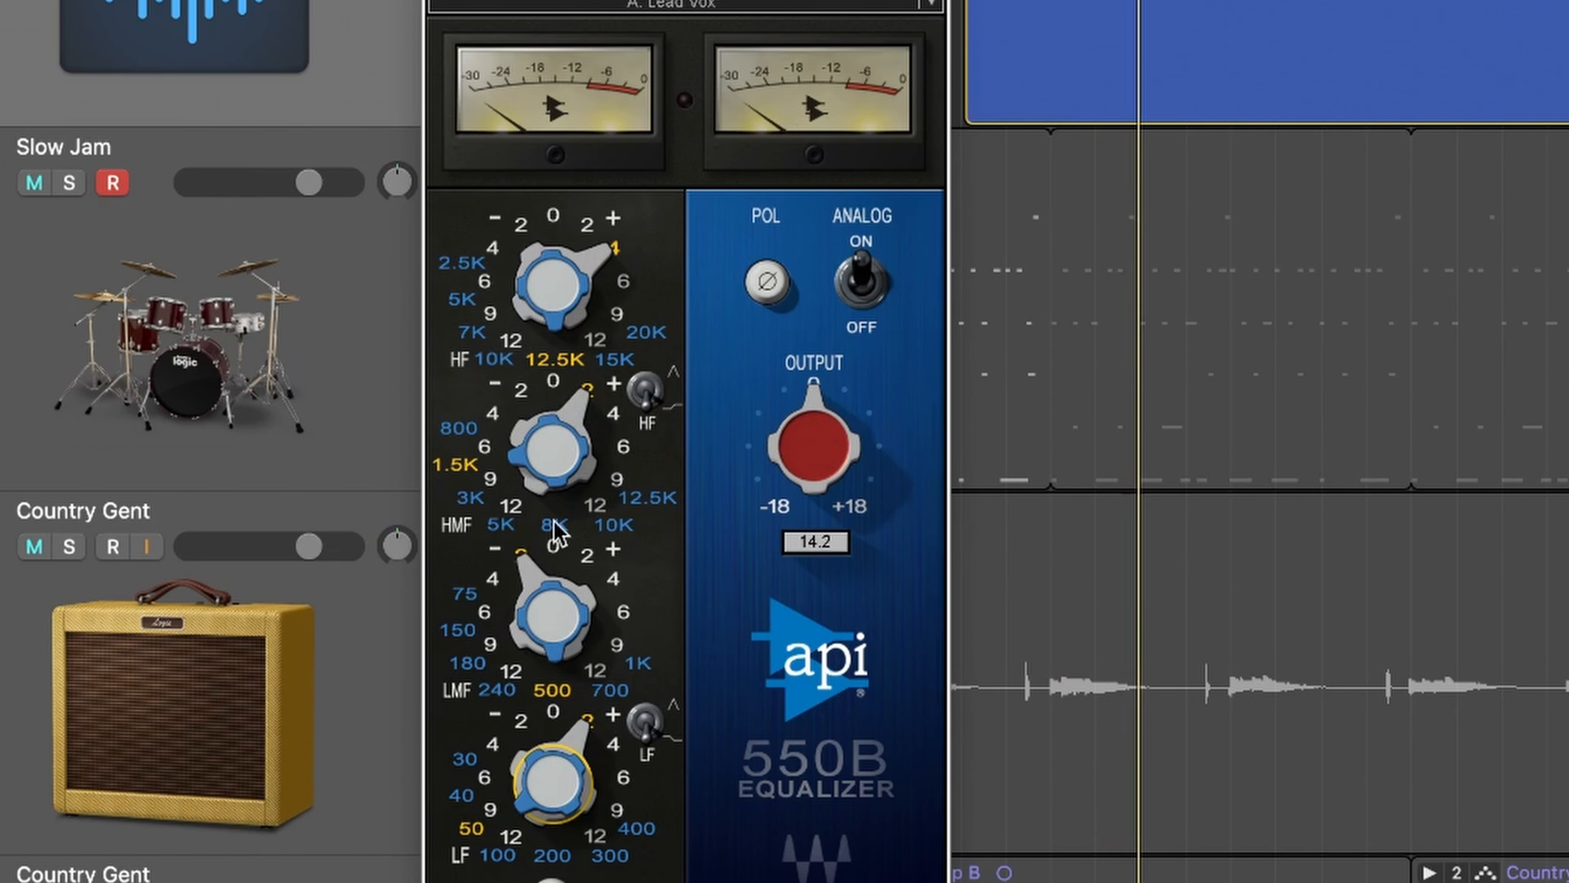
- During playback, set the API-550B's HMF gain at 1.5K to -2 dB and its HF gain at 12.5K to +4 dB
scroll(586, 415, "down", 3)
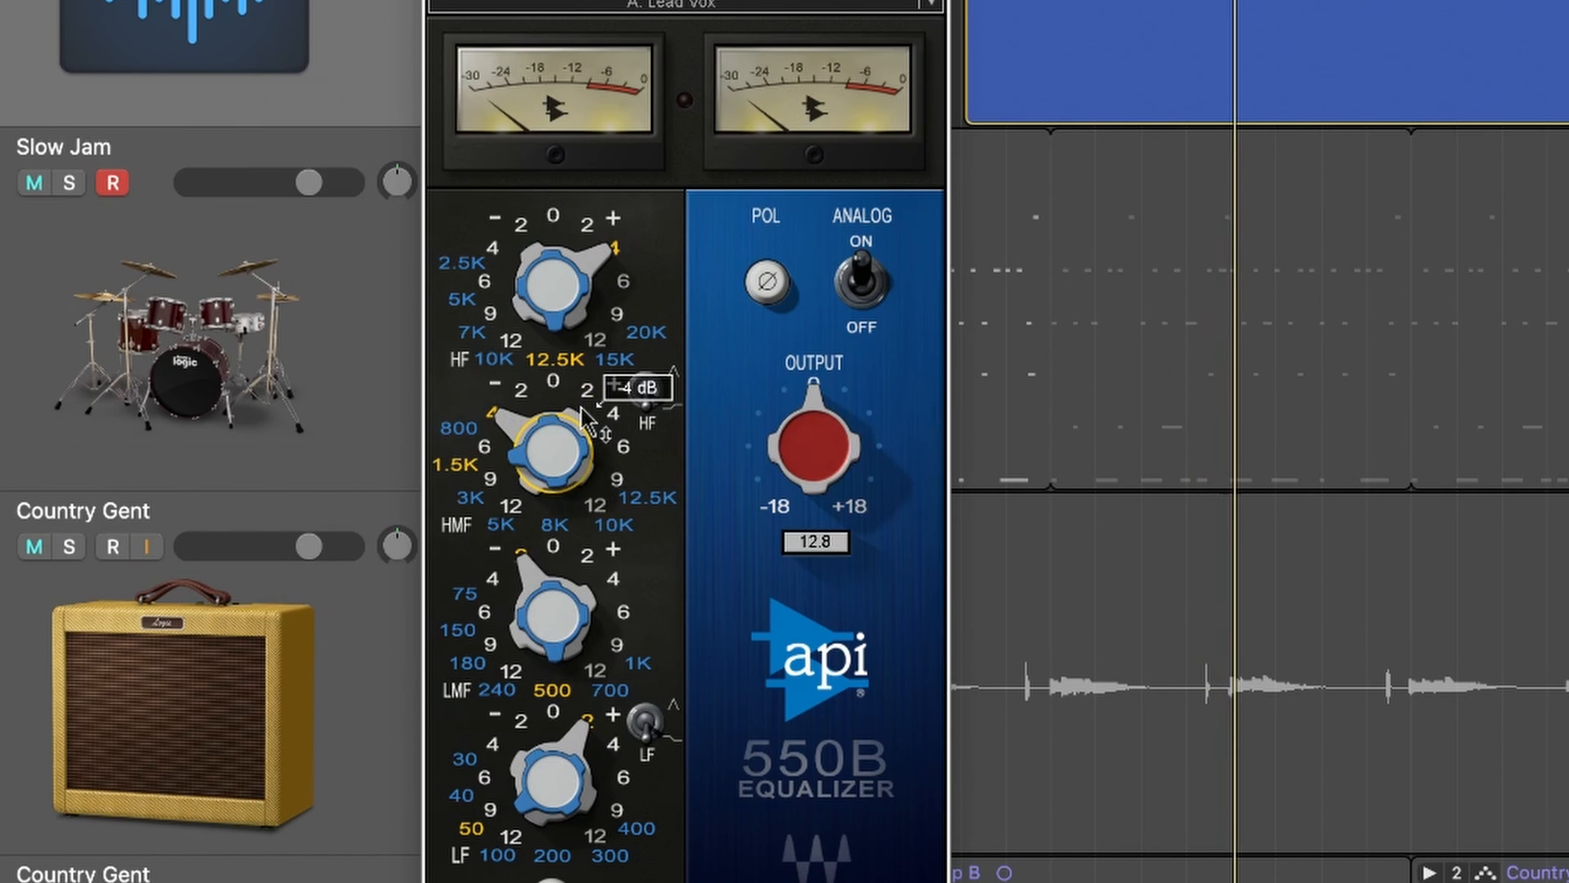
scroll(585, 415, "up", 1)
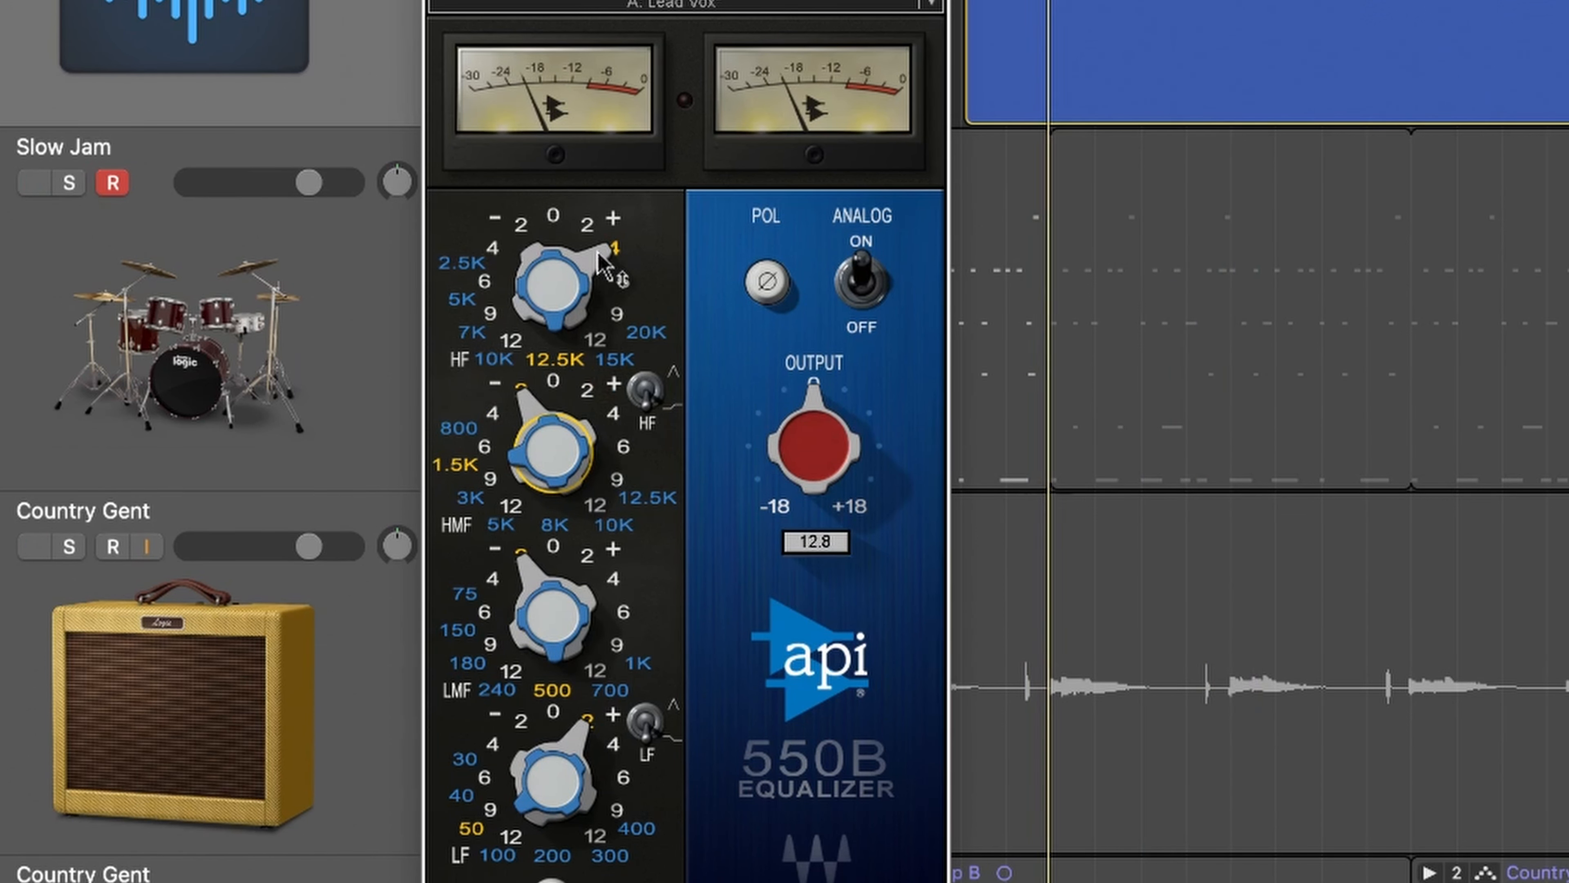
scroll(608, 267, "down", 4)
scroll(602, 266, "up", 4)
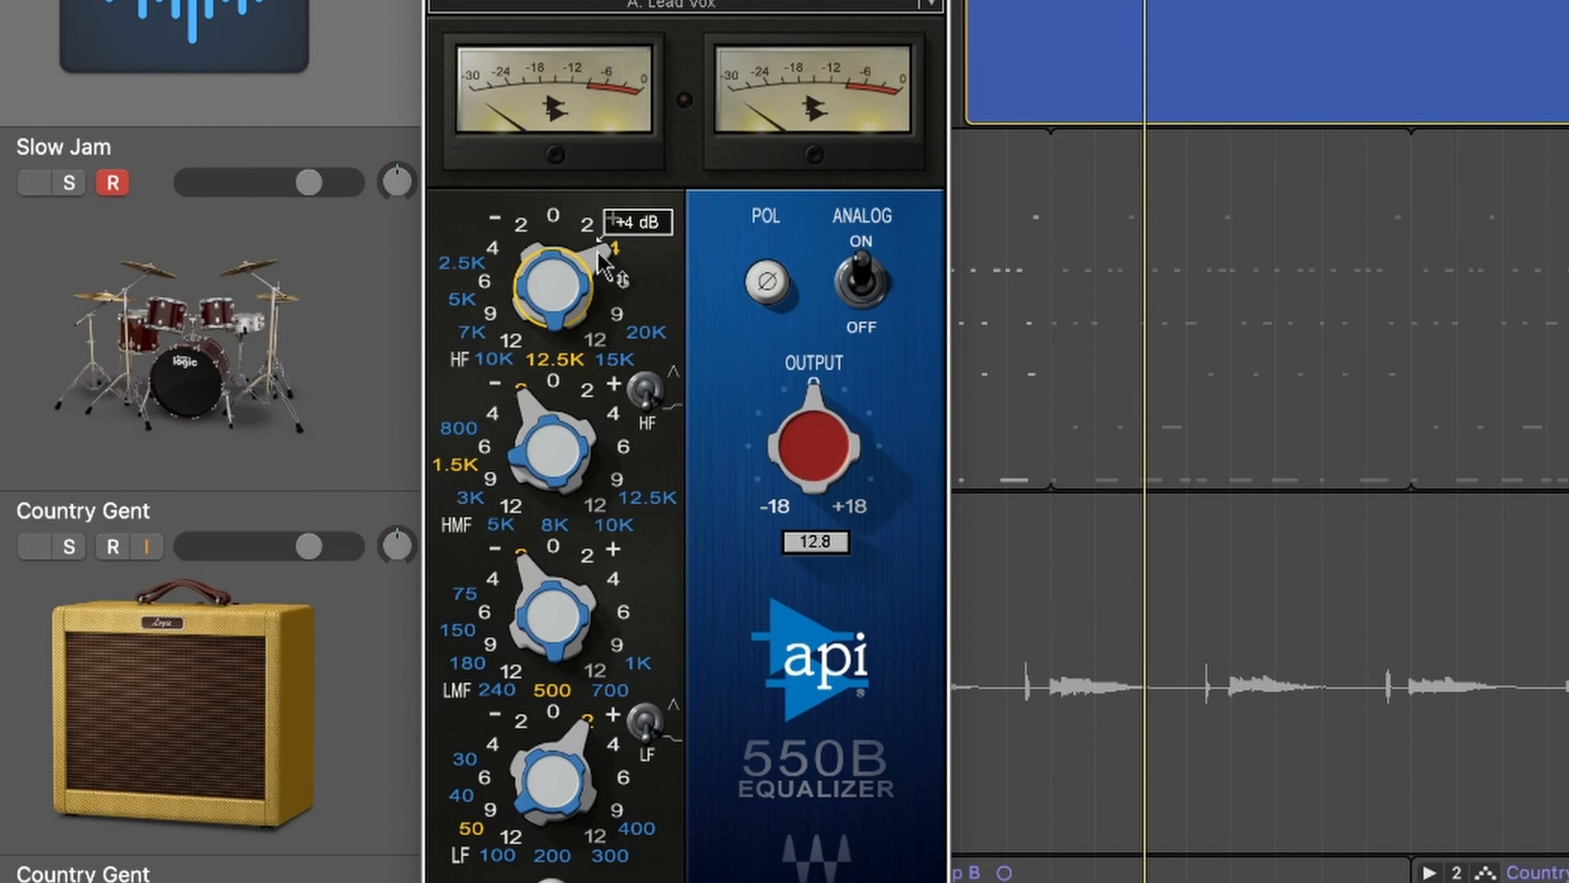
scroll(602, 265, "down", 1)
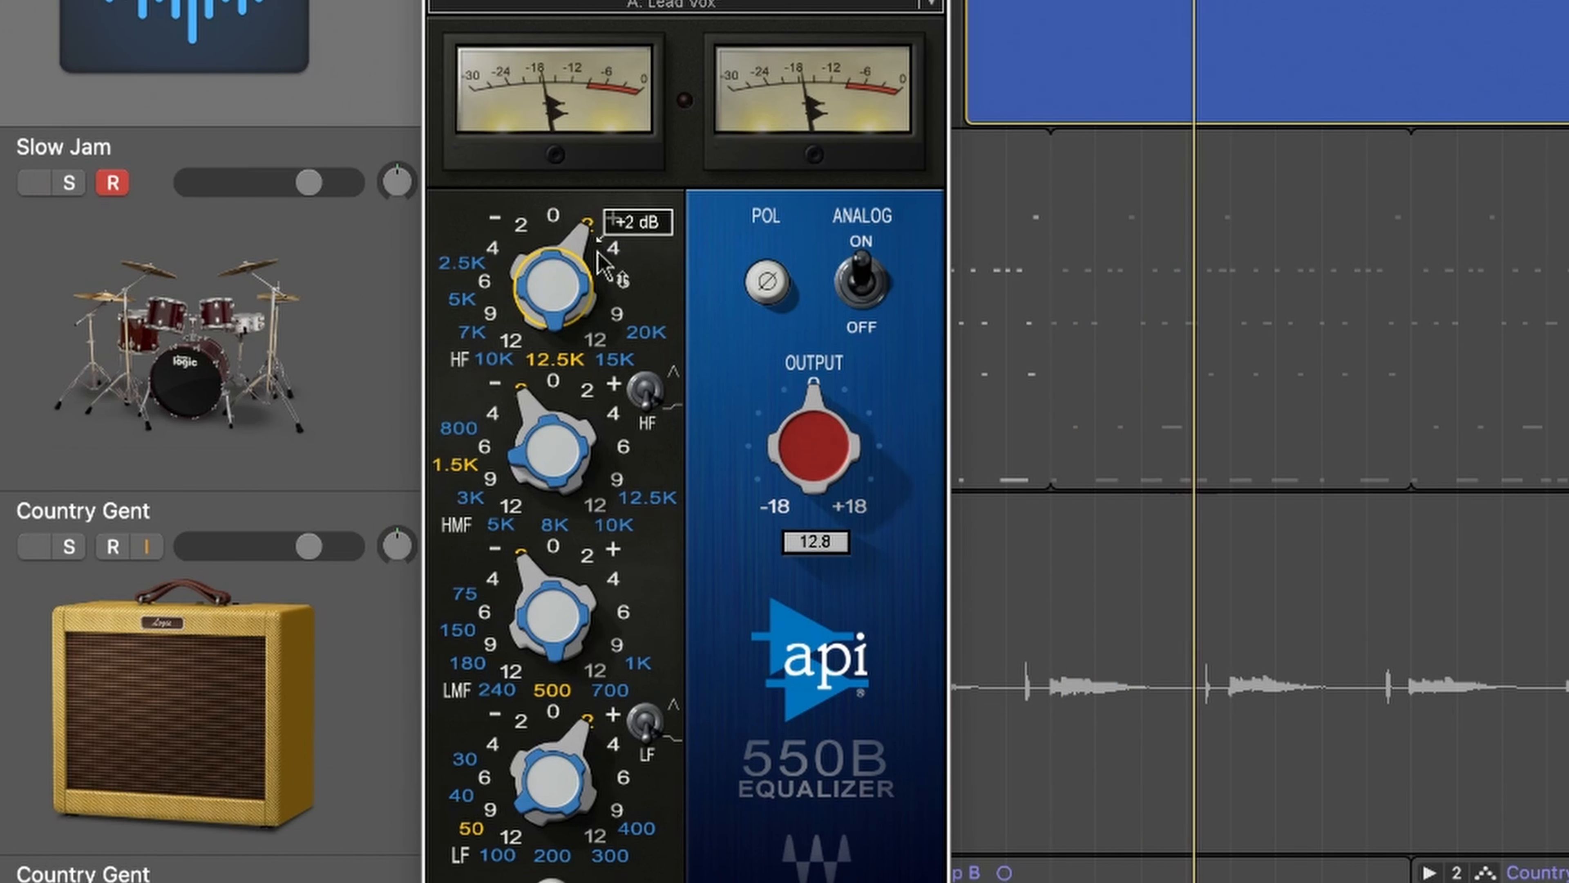
scroll(602, 265, "up", 1)
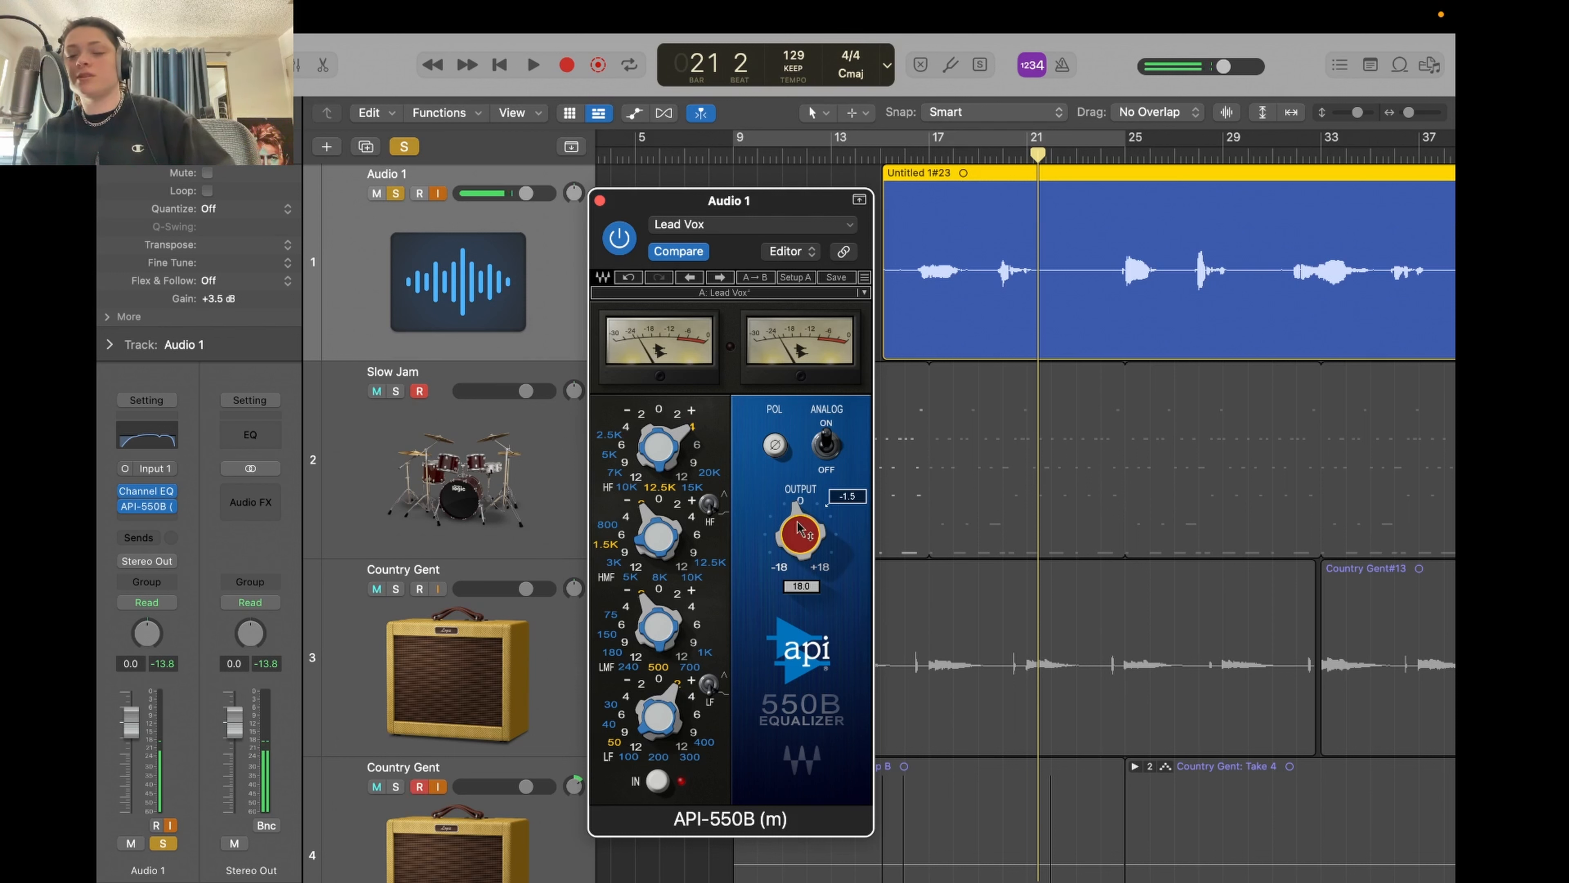
- Compare the vocal with the API-550B bypassed and enabled during playback, and raise its output level slightly
key("space")
left_click(620, 238)
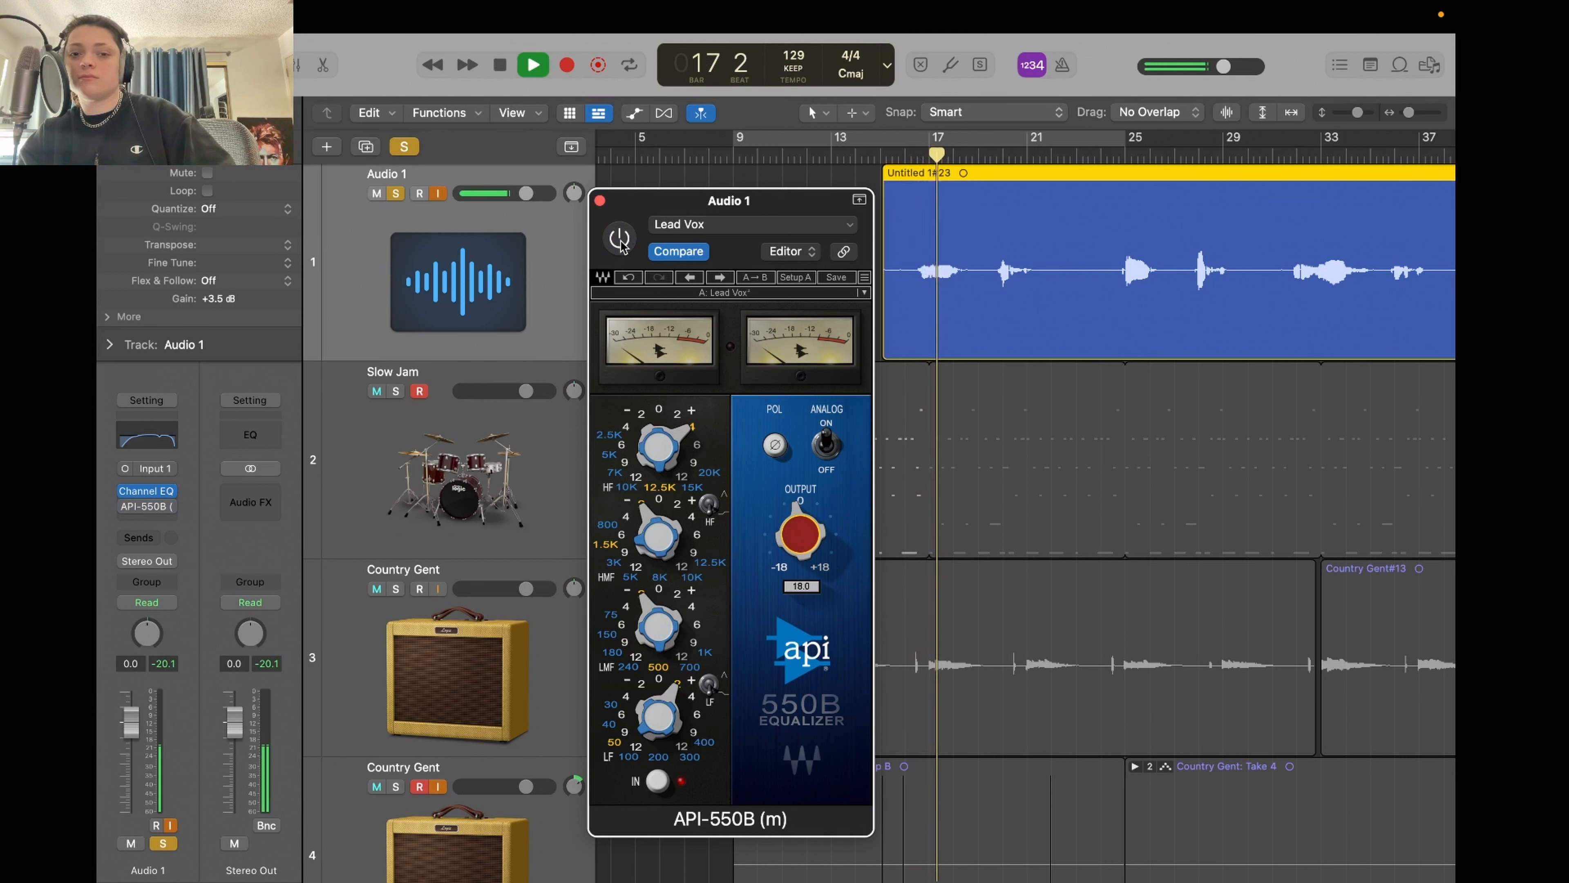
key("space")
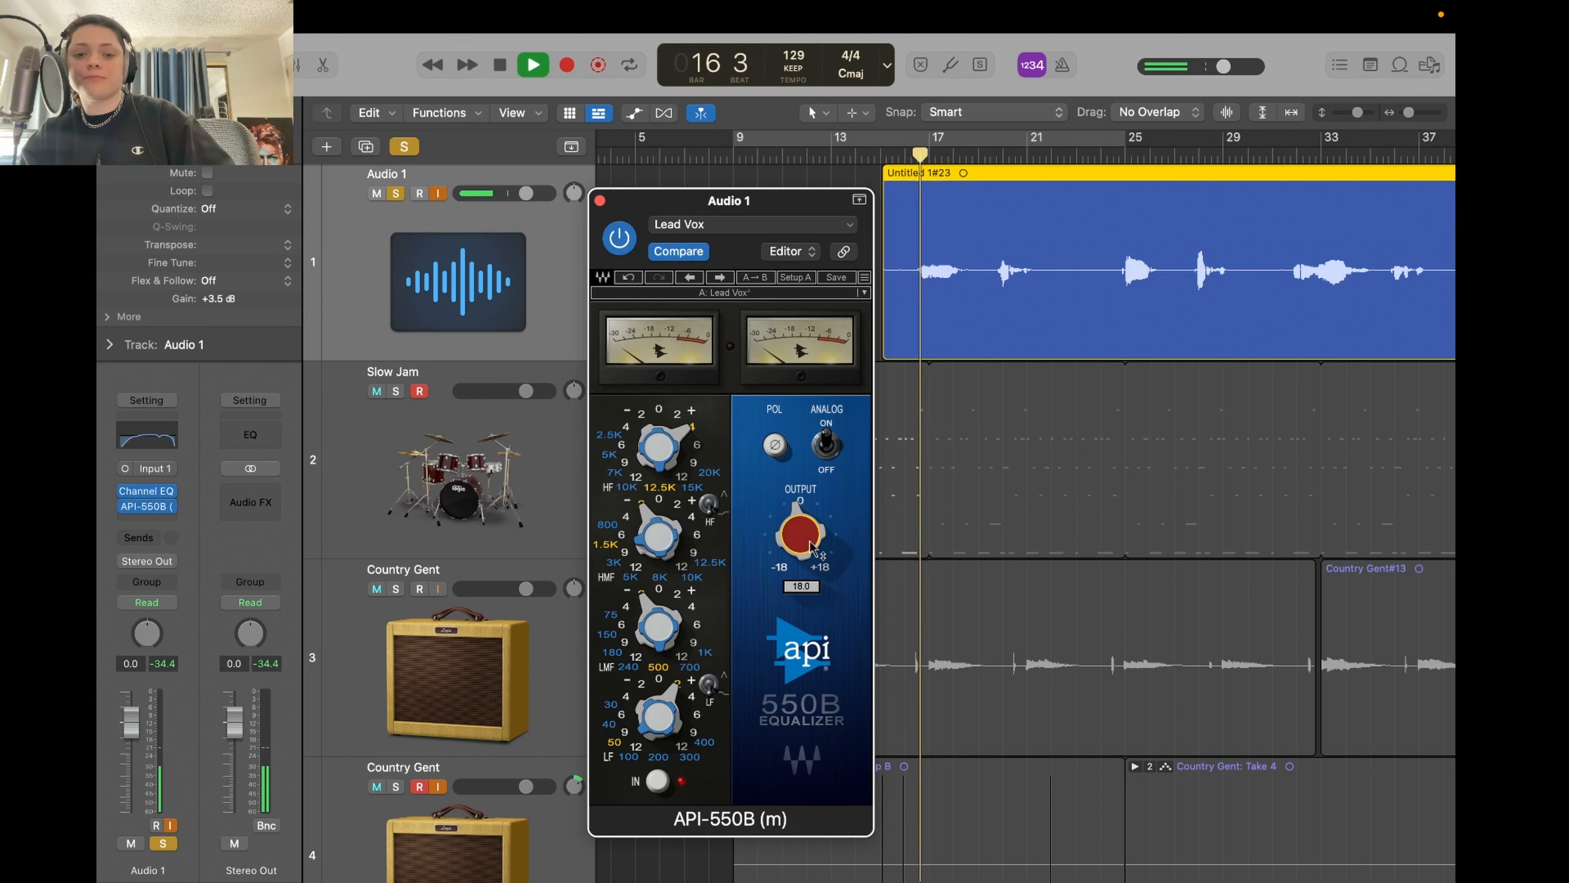
left_click_drag(809, 516, 806, 495)
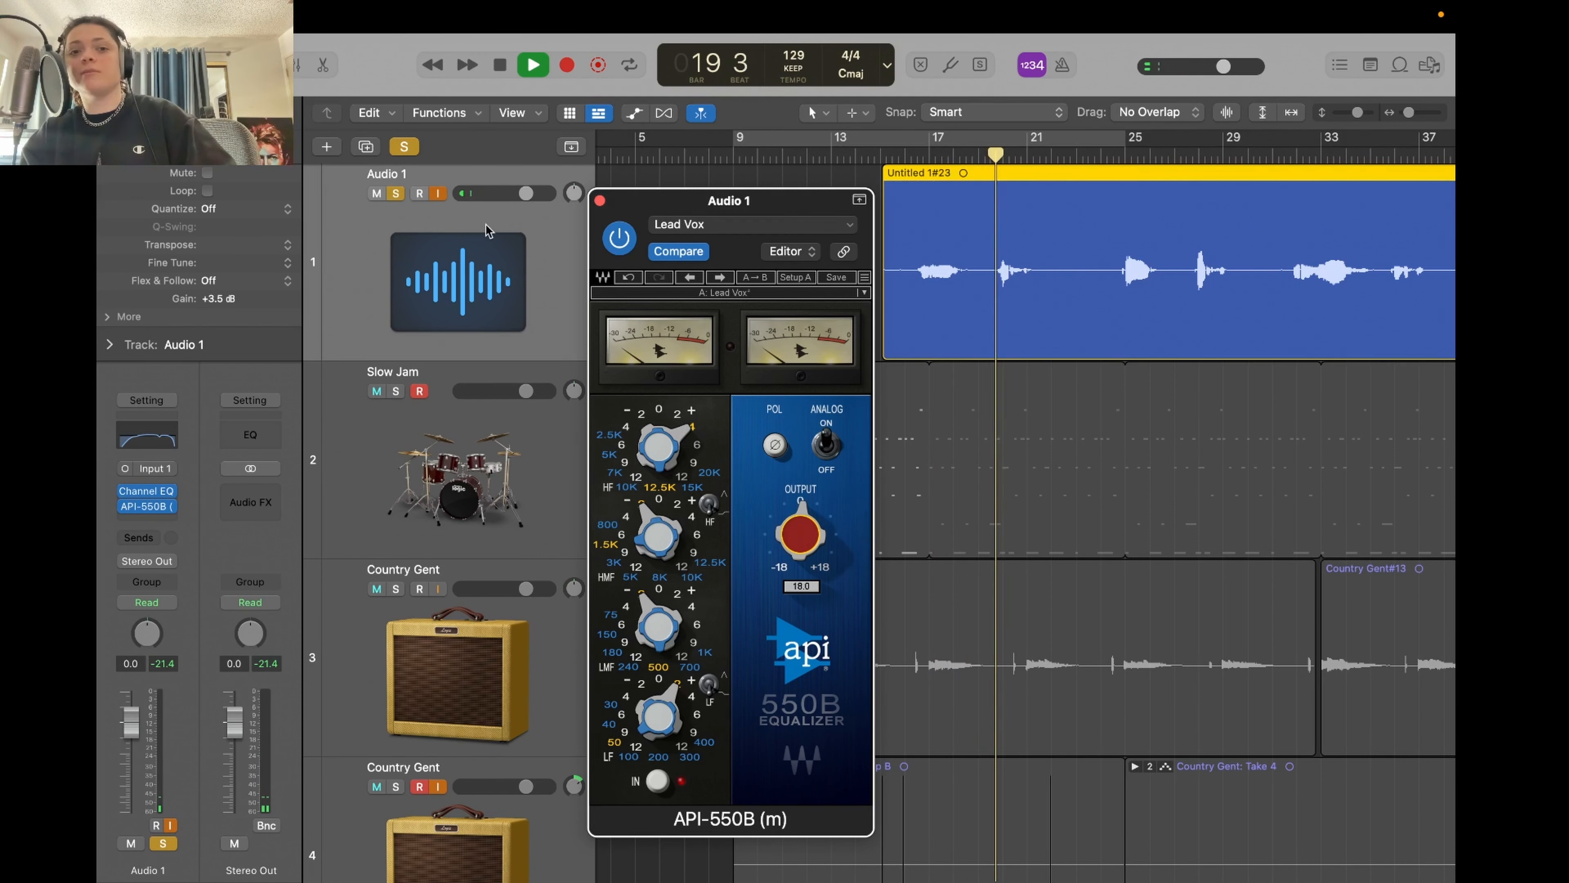
- Unsolo Audio 1, close the API-550B, and insert the PSP FETpressor compressor after it on the vocal channel
left_click(396, 193)
left_click(600, 200)
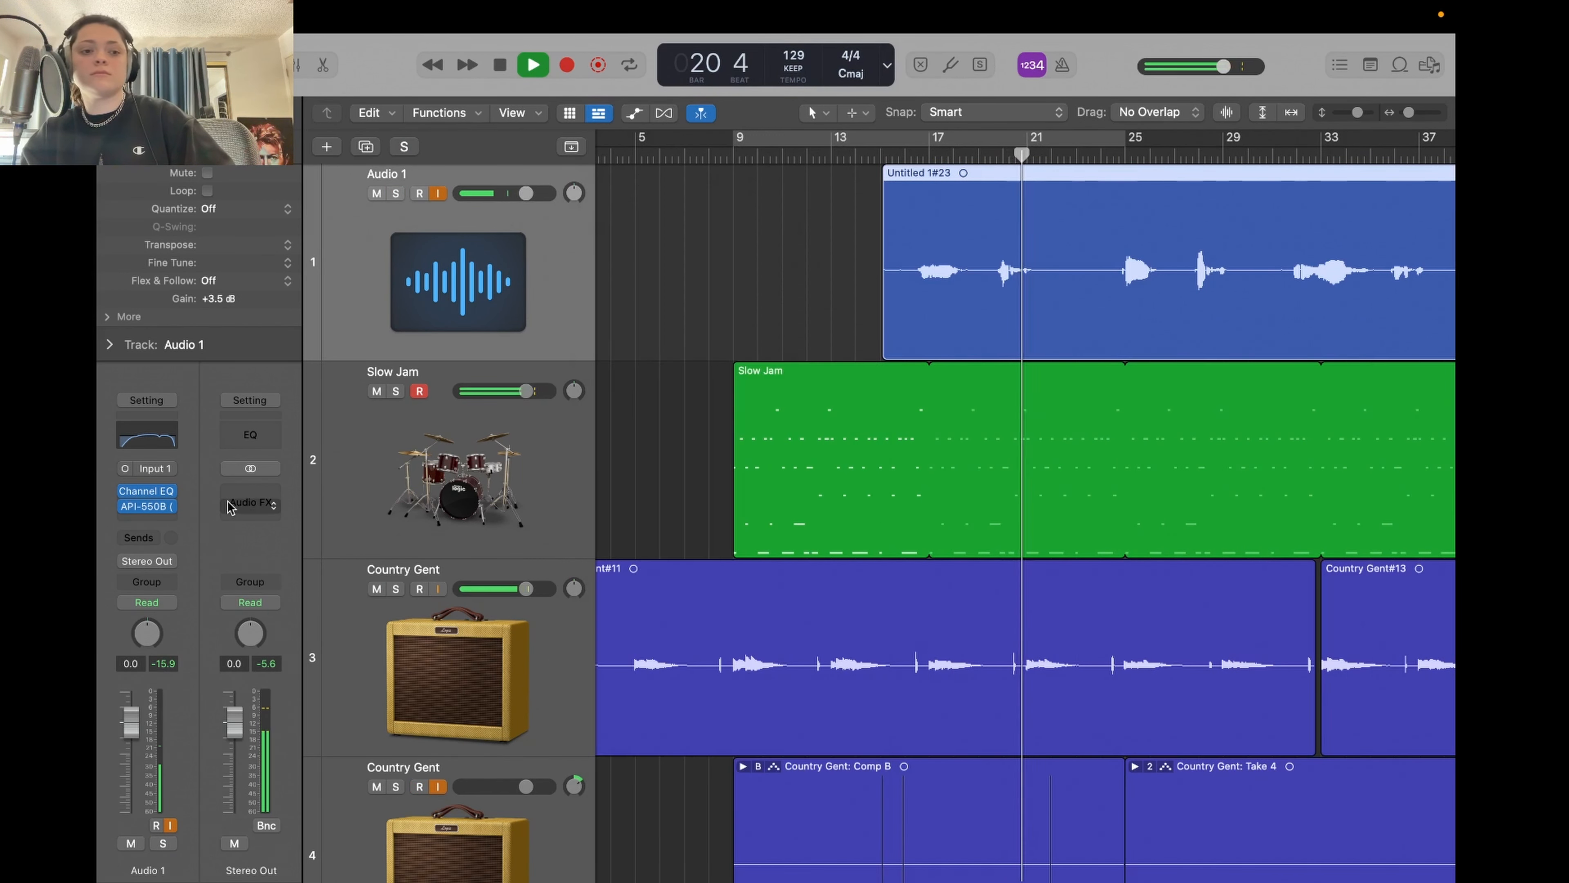
left_click(147, 521)
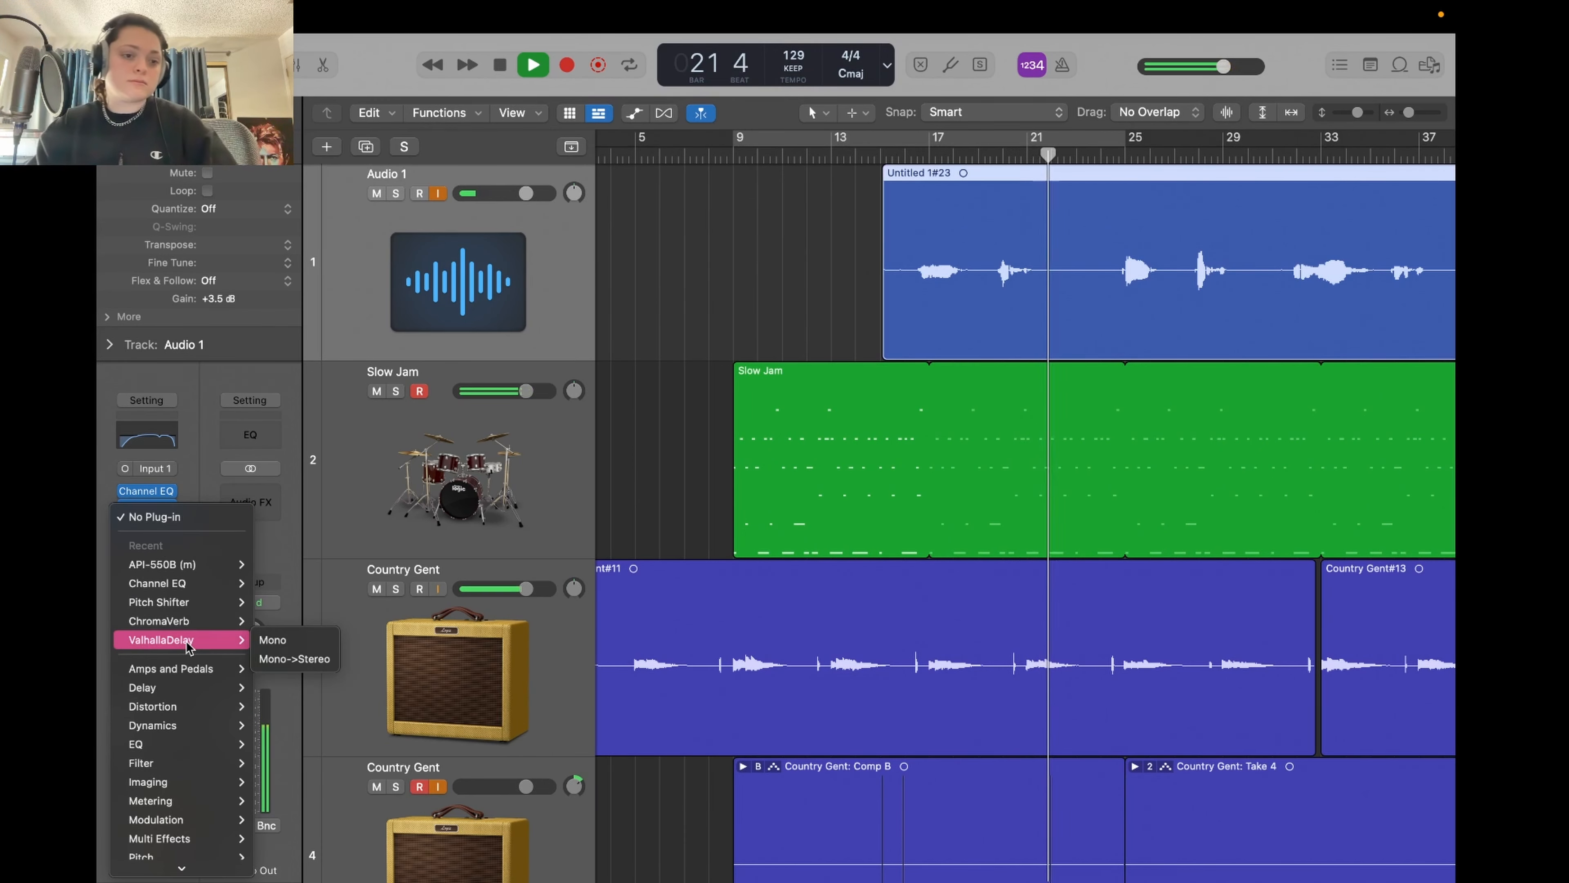
mouse_move(195, 869)
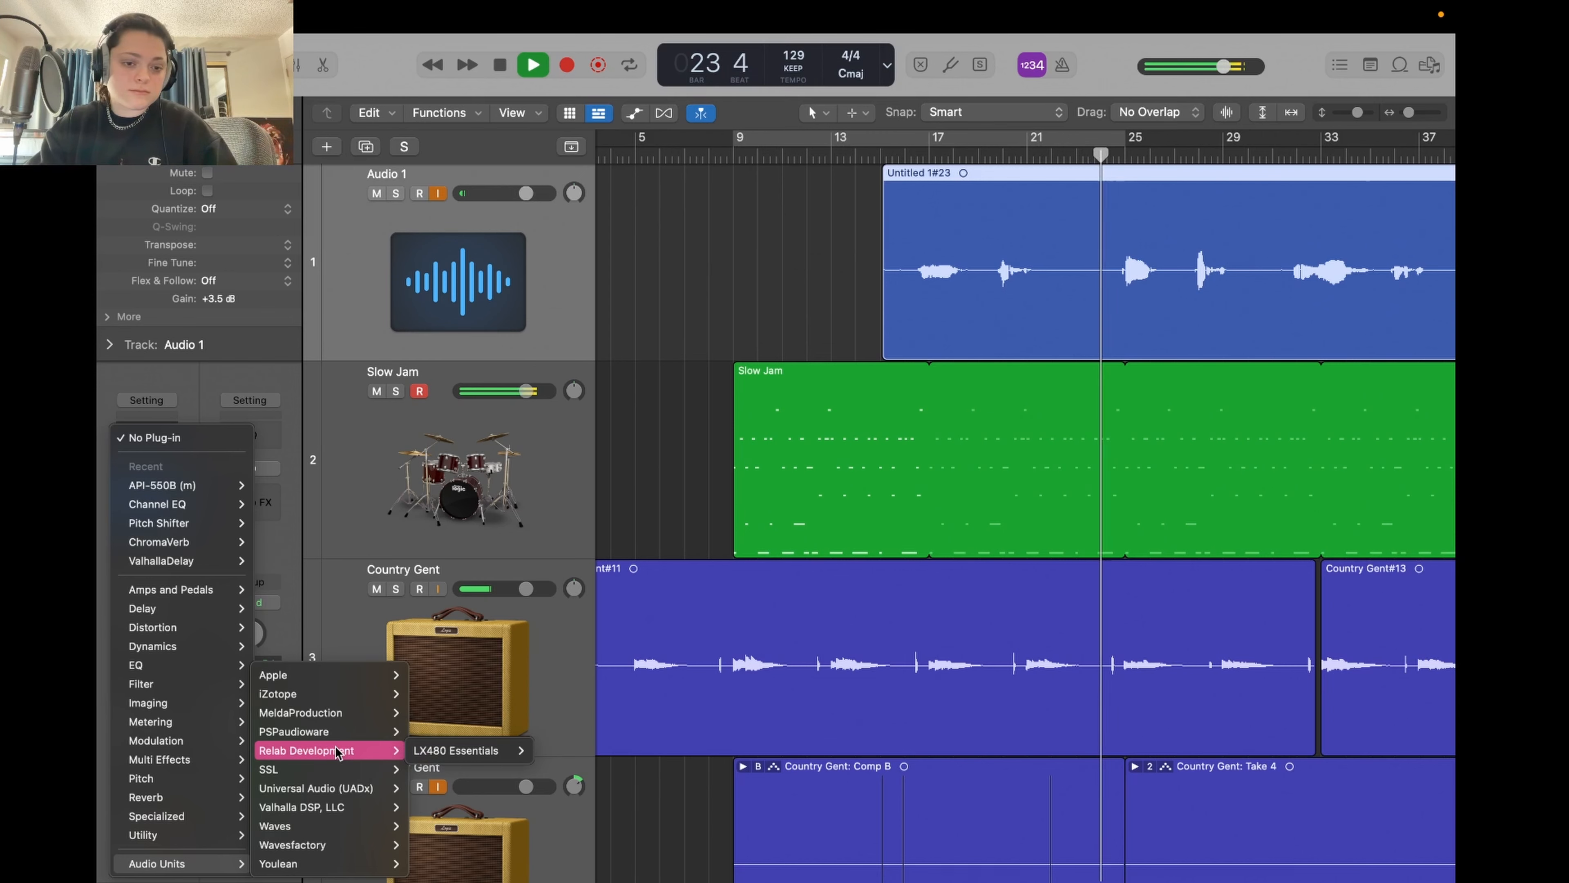
mouse_move(346, 712)
mouse_move(436, 727)
mouse_move(293, 731)
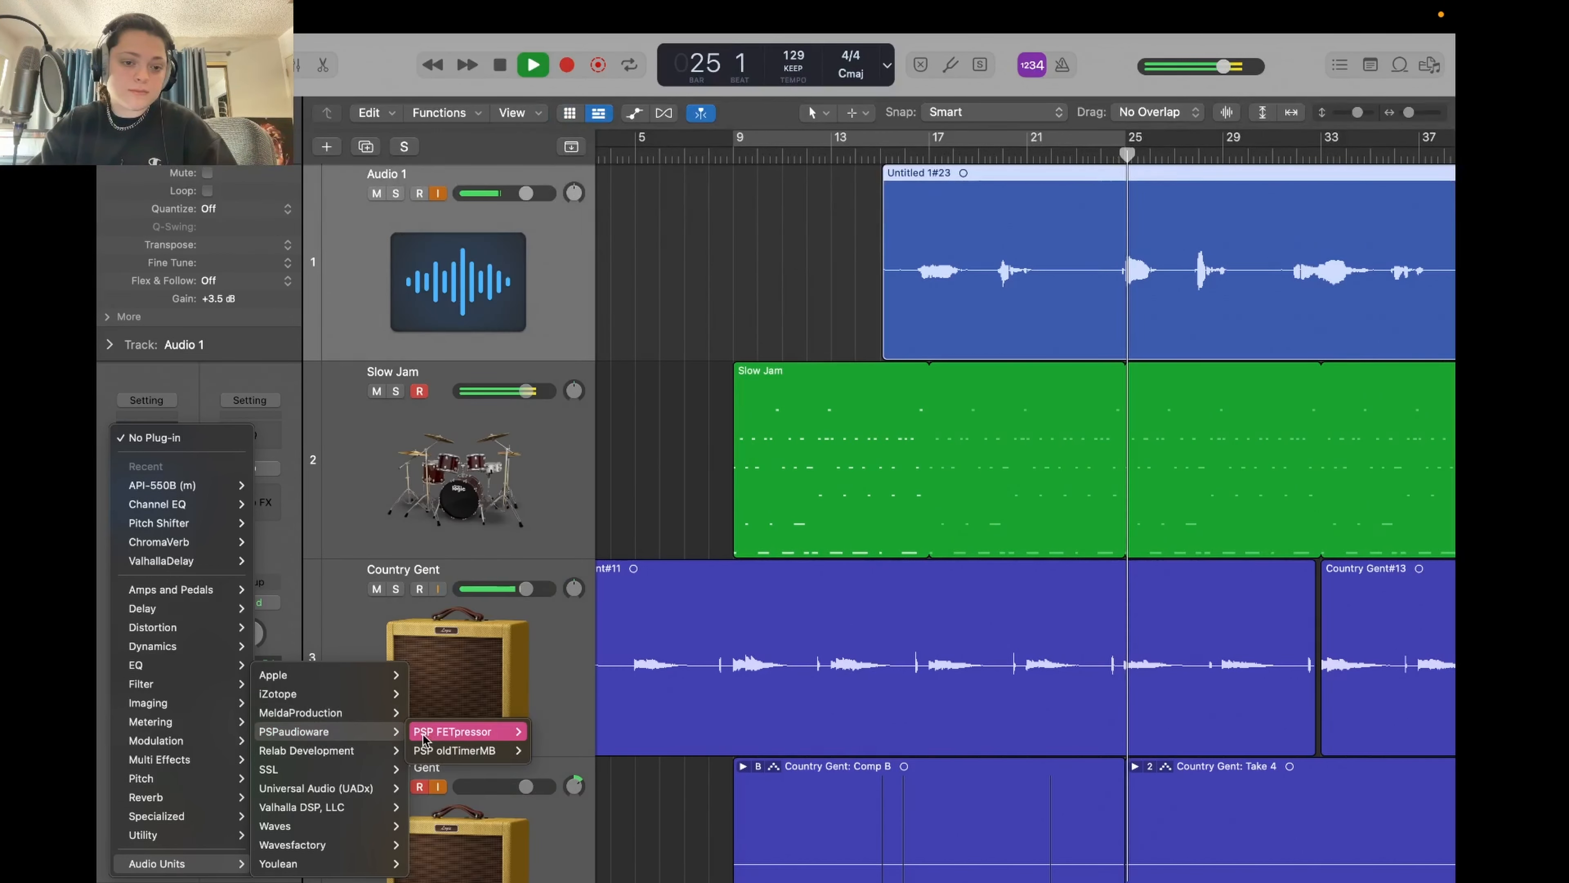
left_click(562, 750)
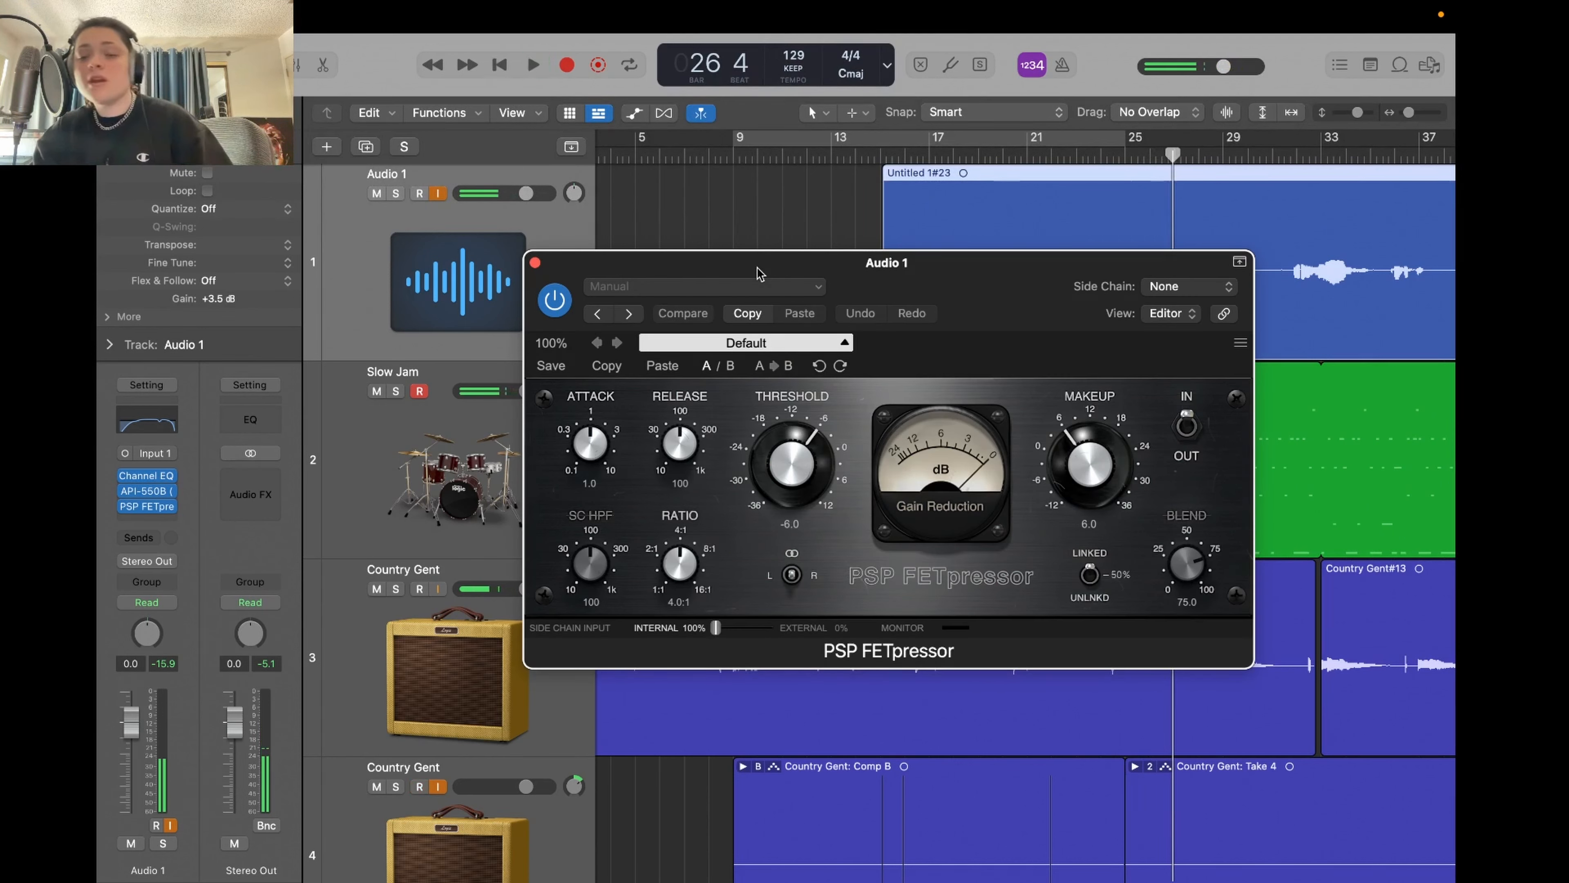
- Load the Smooth Vocal factory preset in the PSP FETpressor and return to its main controls
left_click(737, 345)
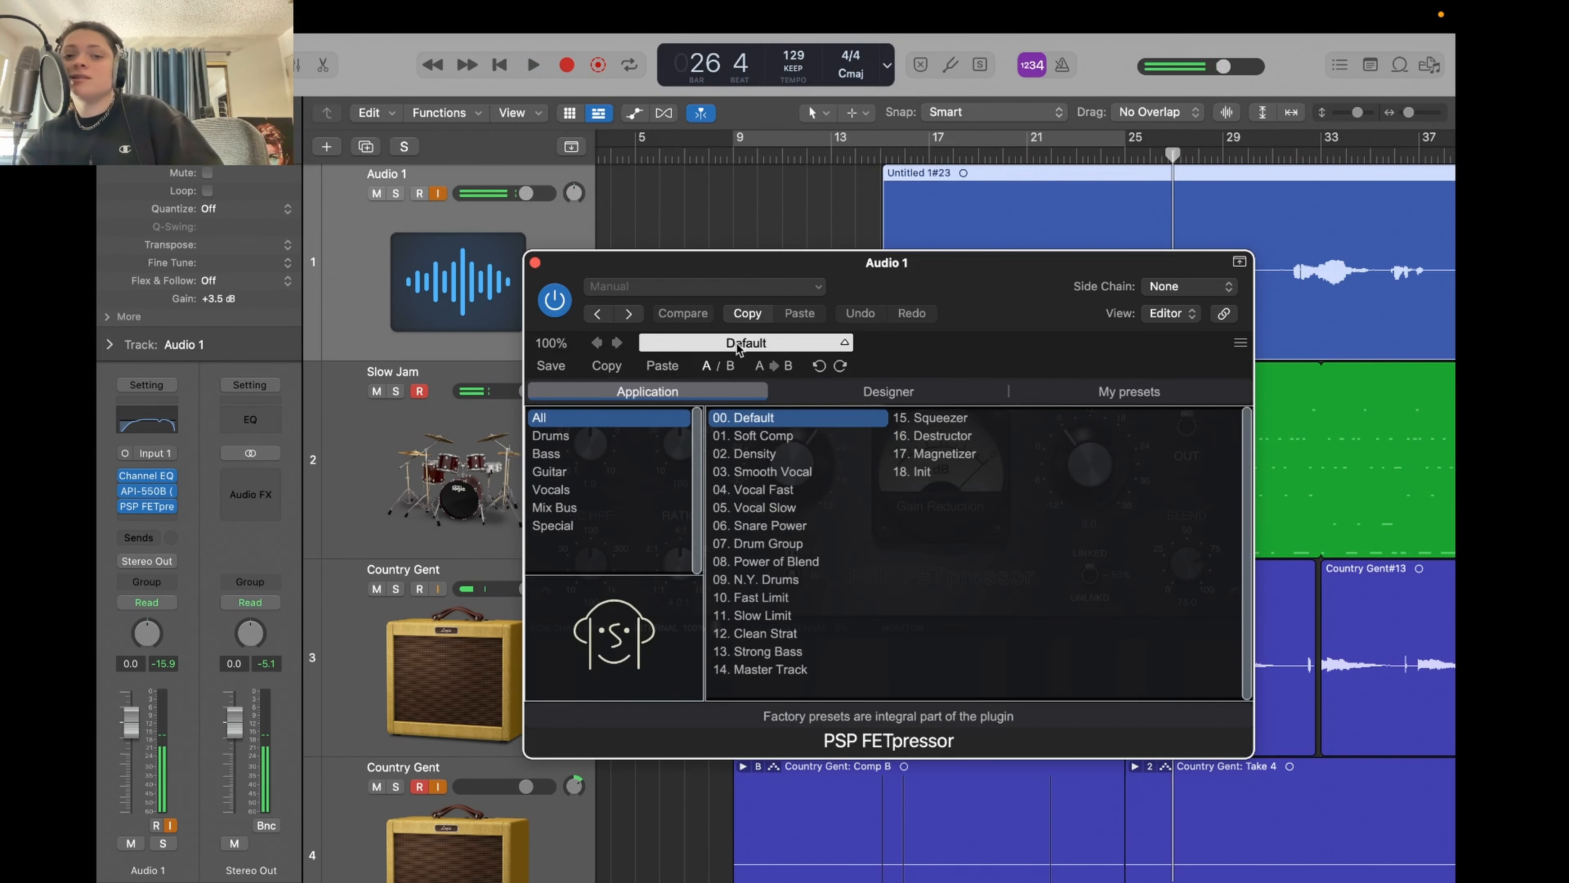
left_click(783, 475)
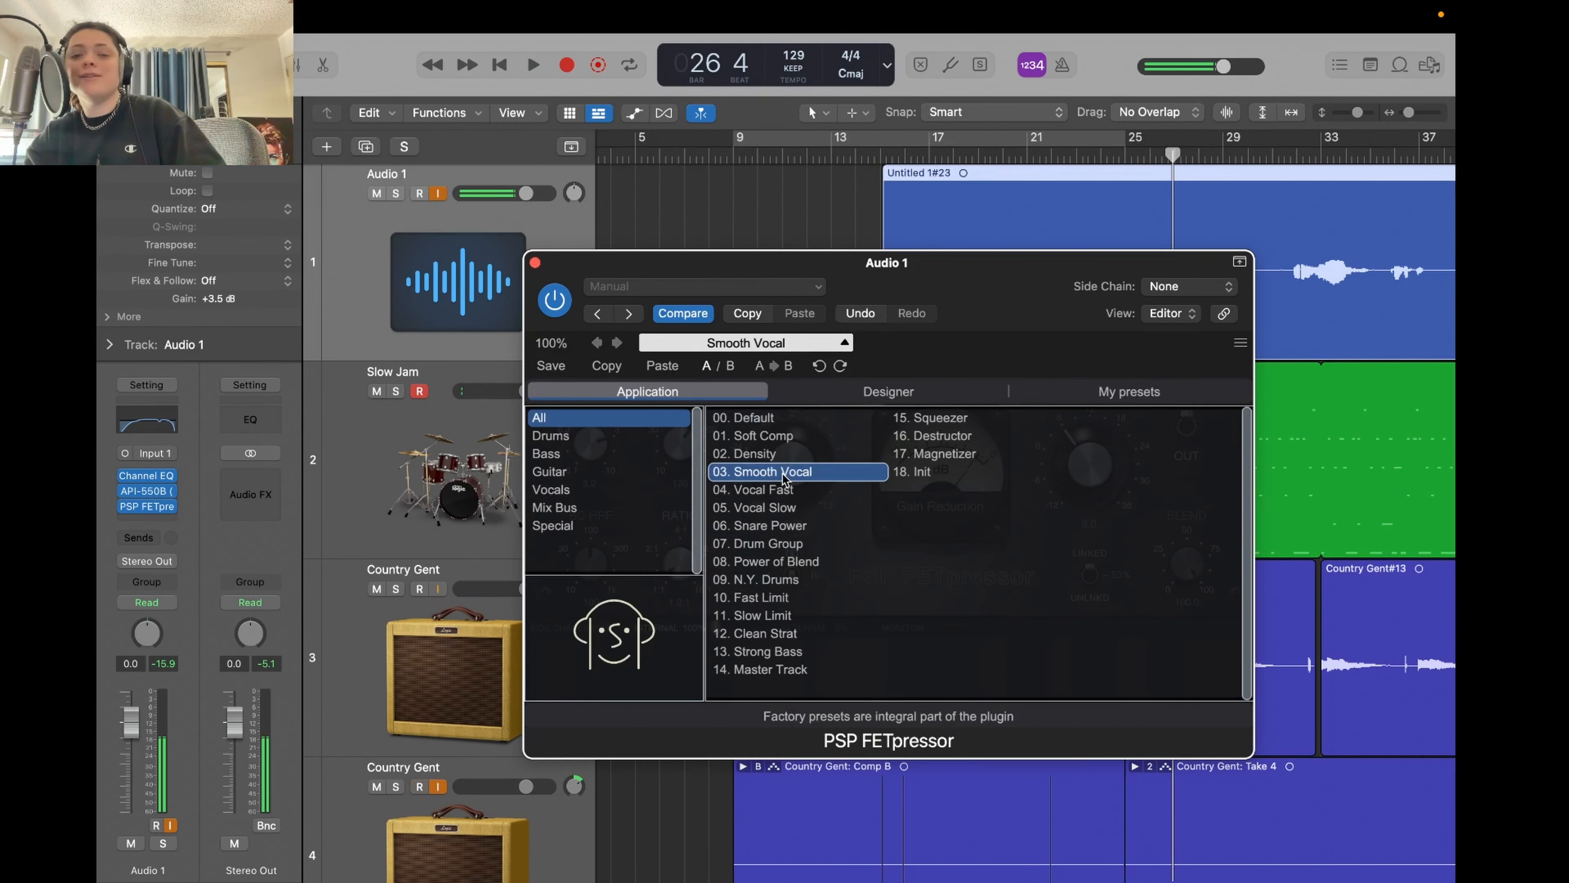
left_click(535, 262)
left_click(535, 263)
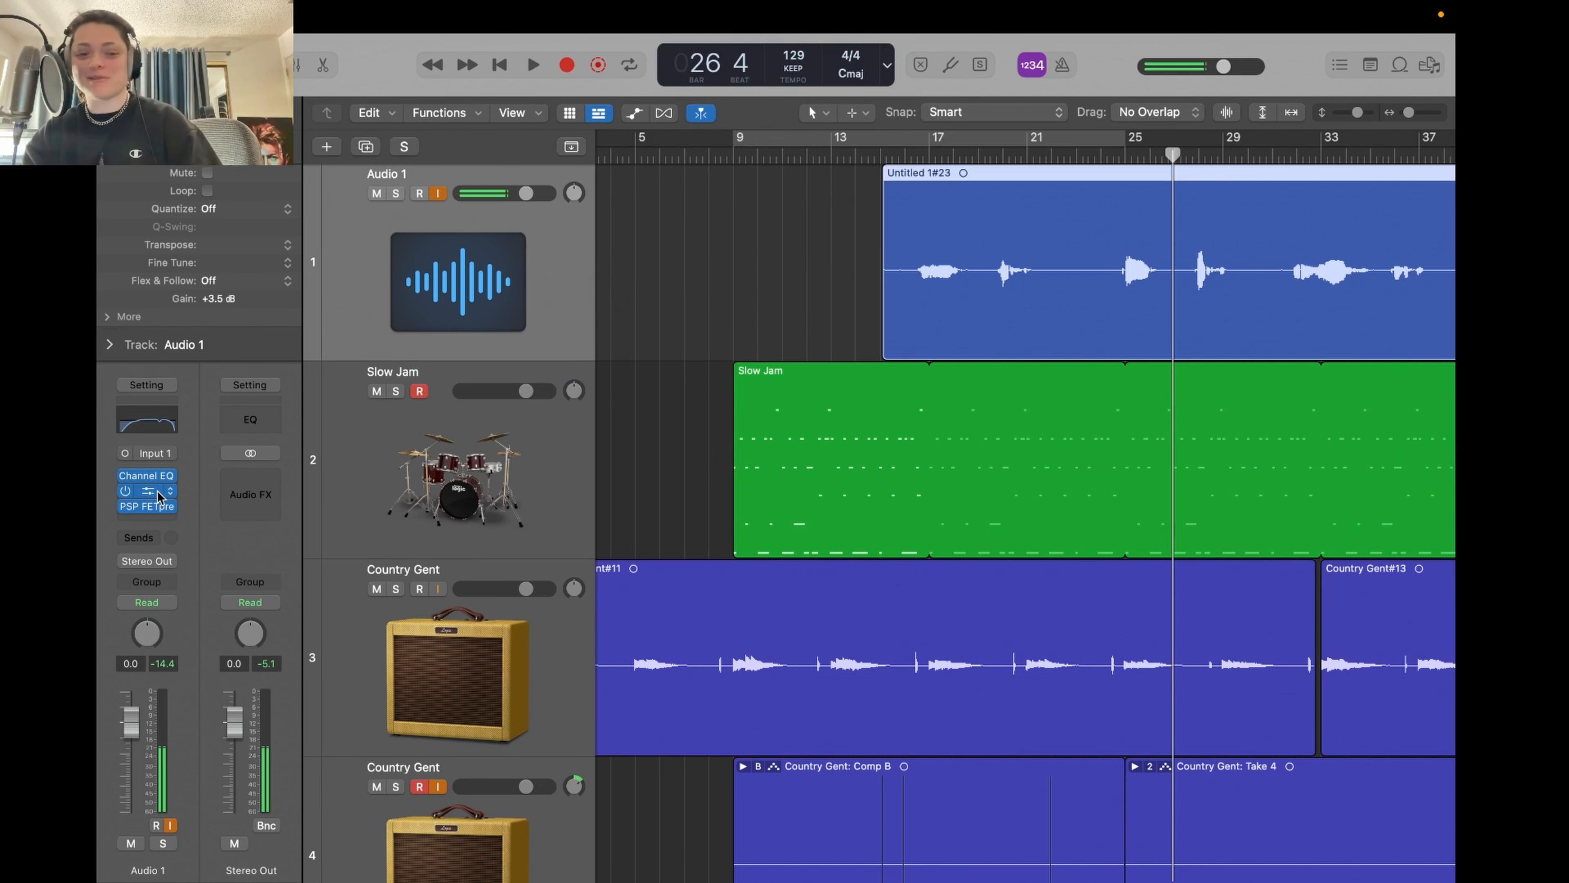
left_click(149, 509)
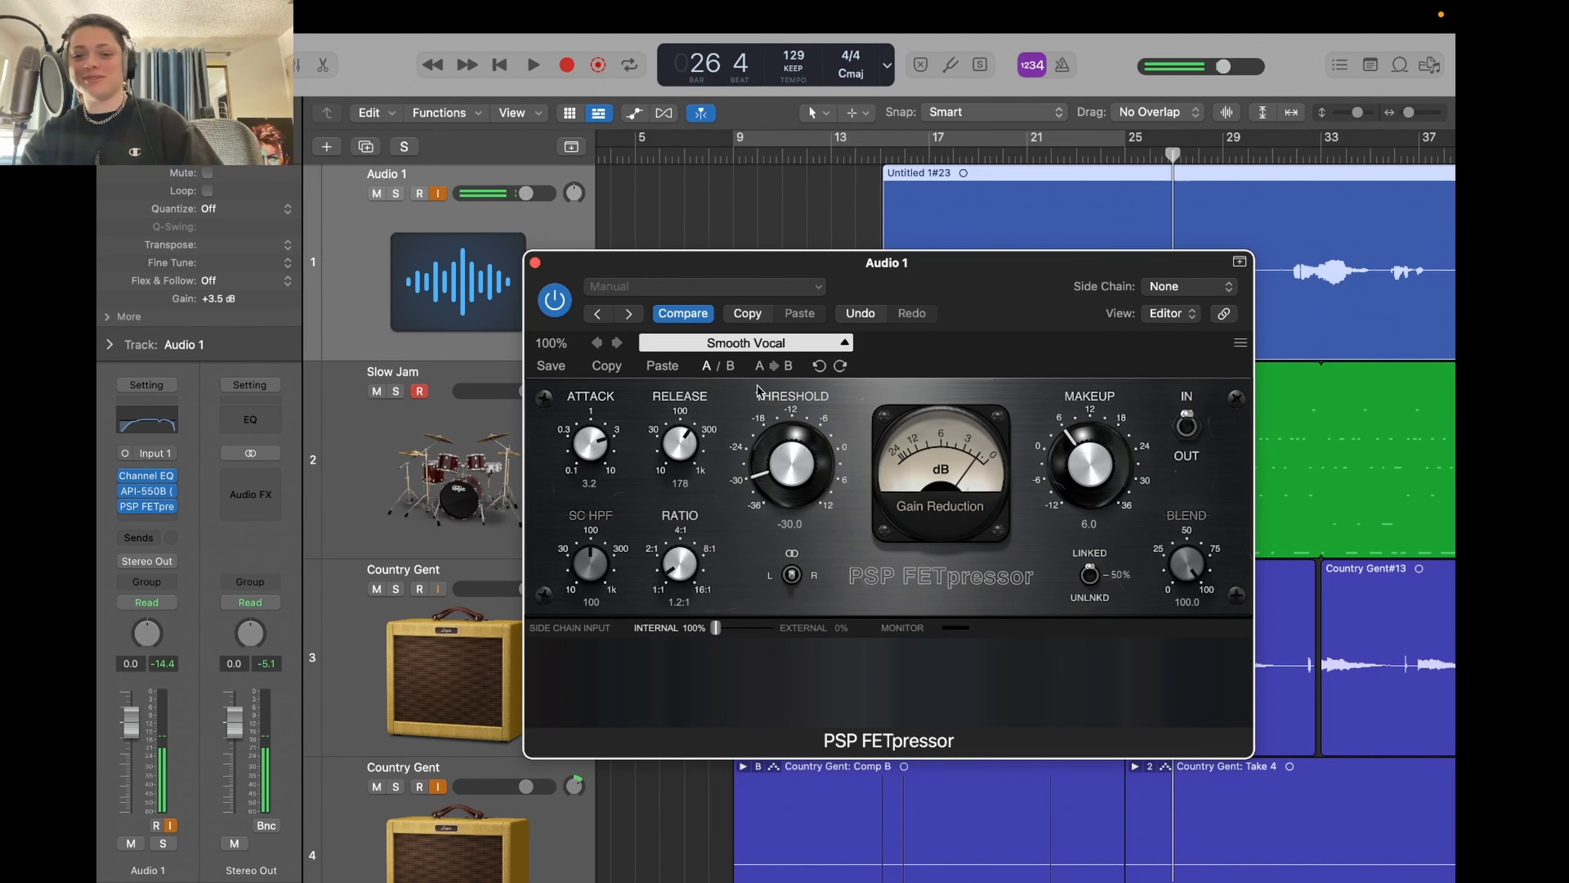
- Solo Audio 1 during playback and set the FETpressor's threshold to -22.6 and its ratio to 2.0:1
key("space")
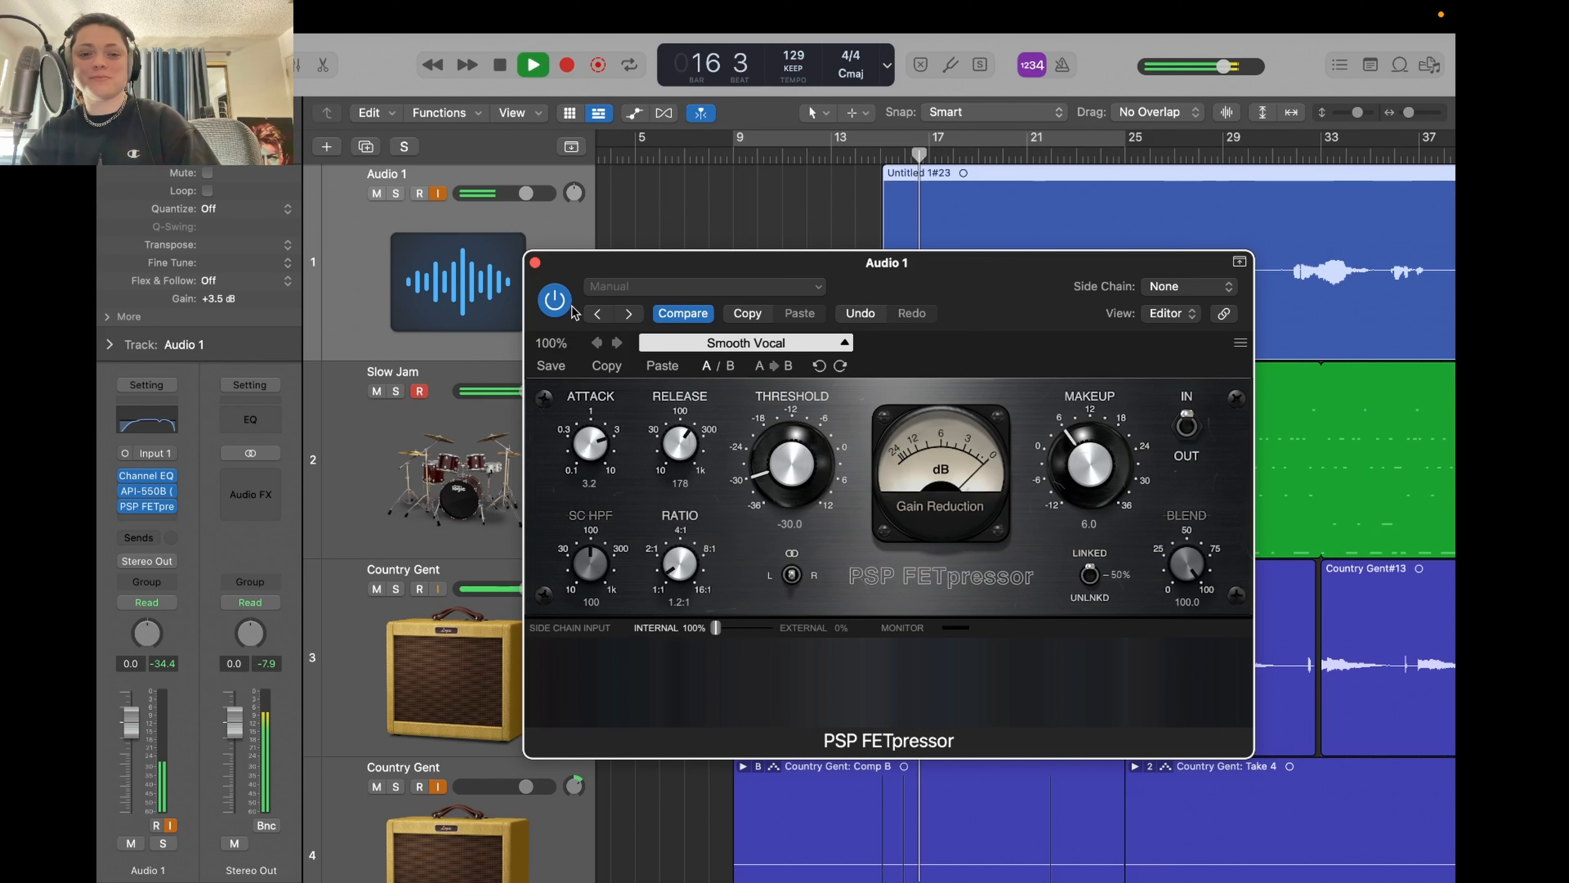
key("s")
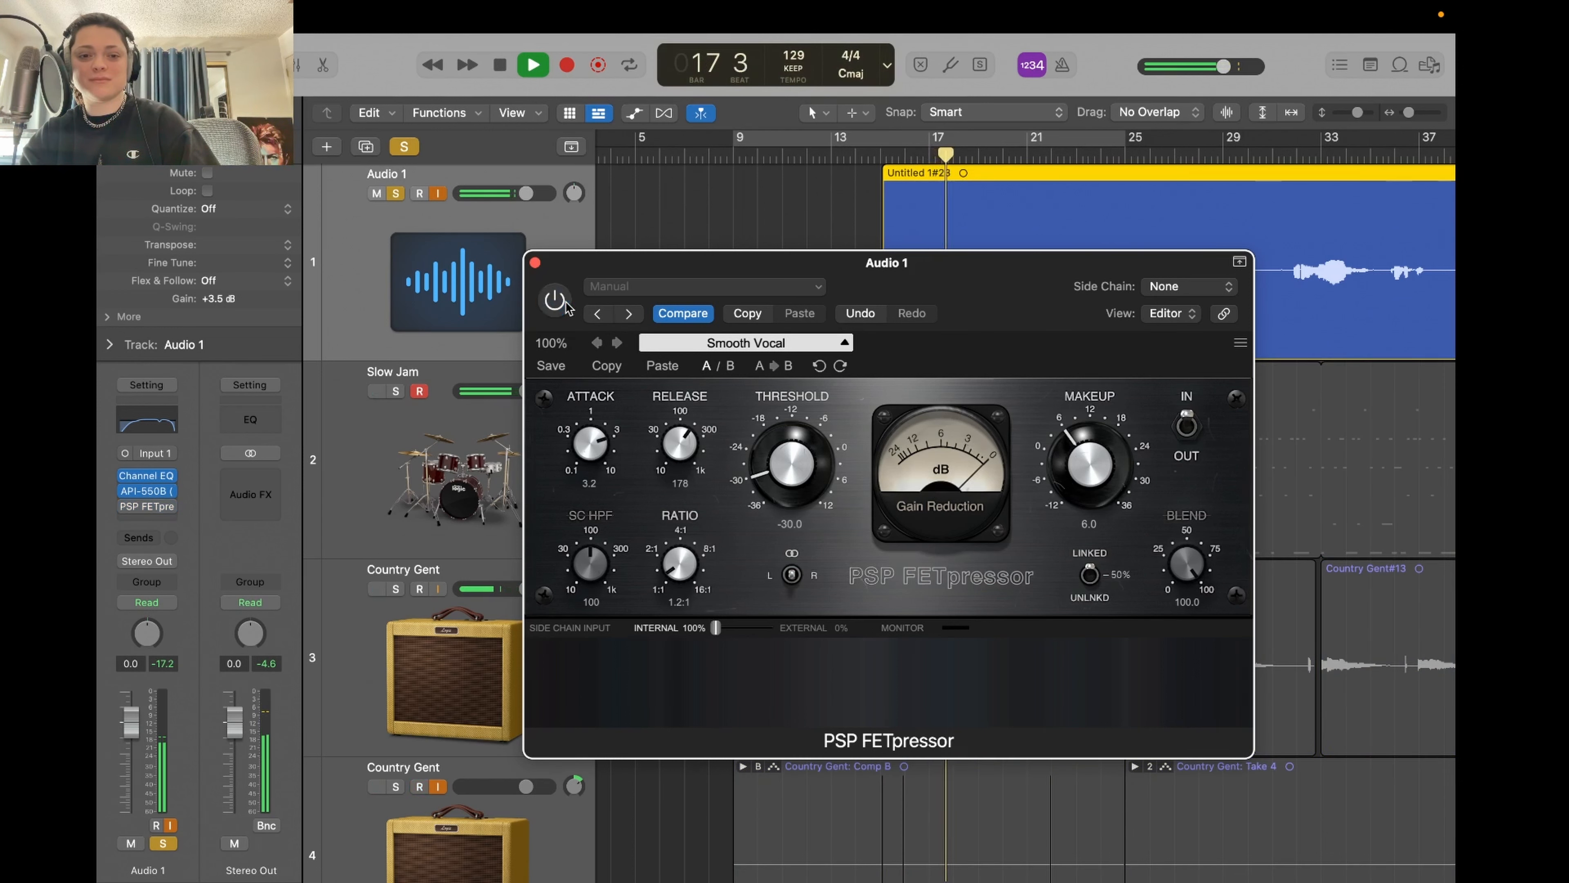
left_click_drag(769, 468, 768, 421)
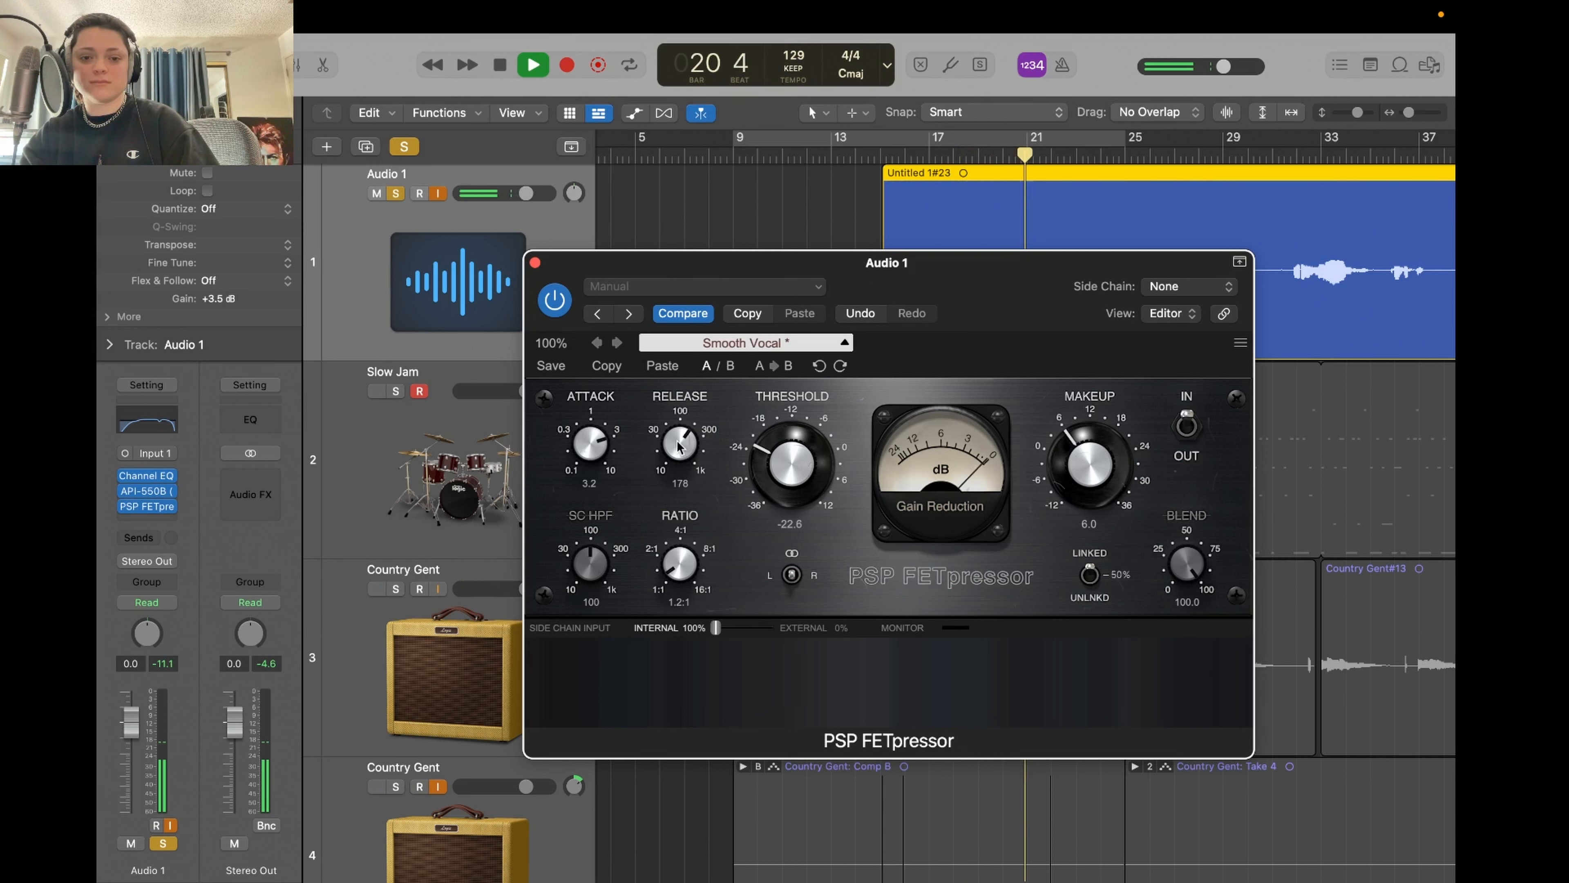
left_click_drag(672, 561, 676, 526)
key("space")
key("space")
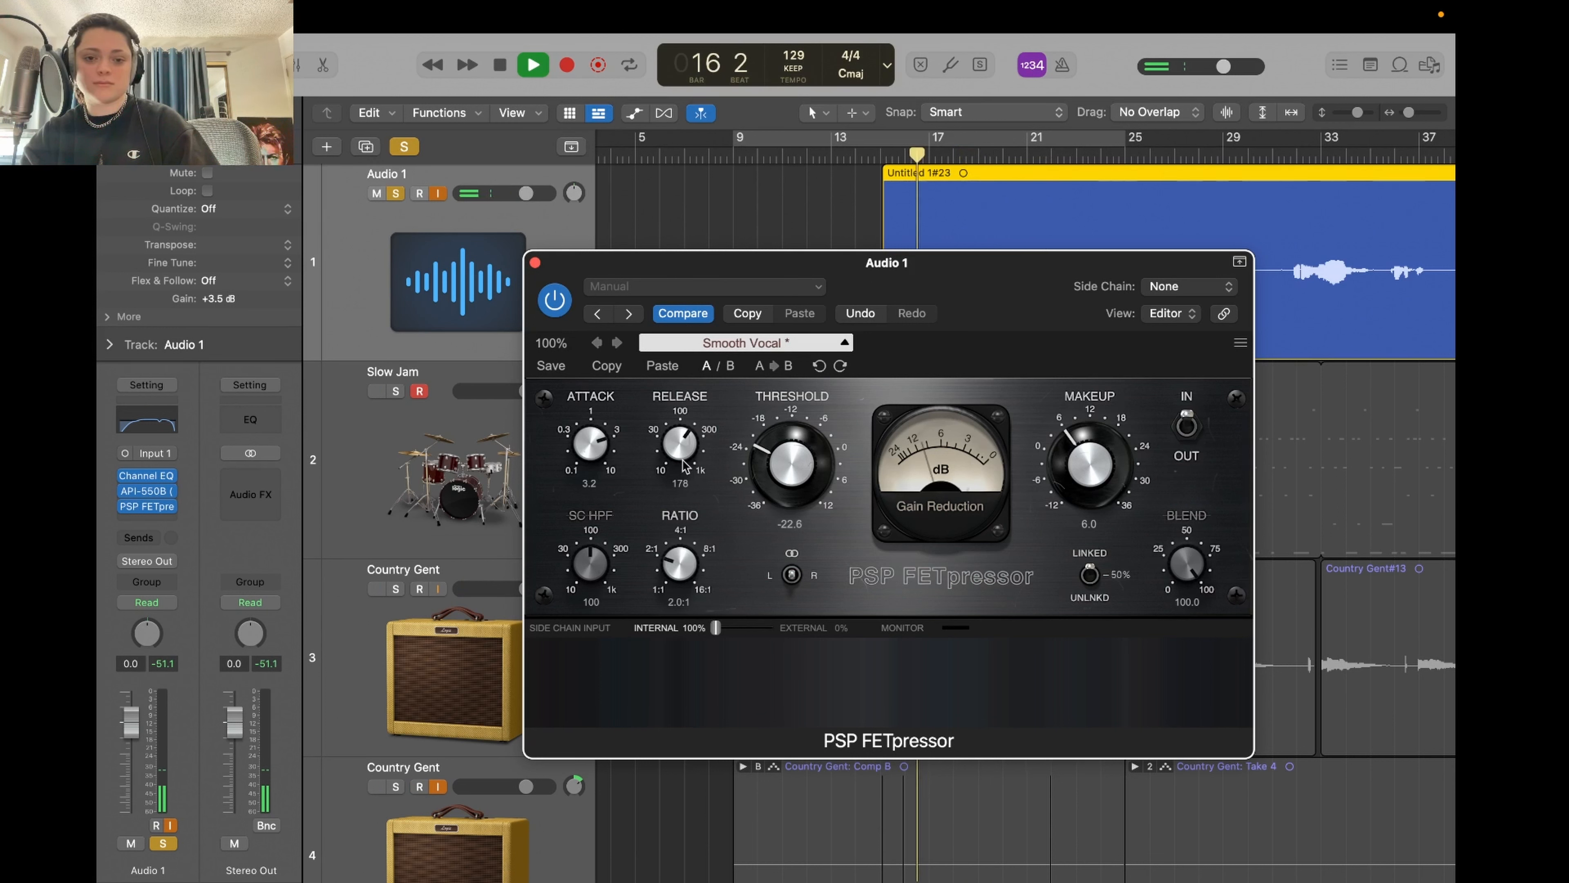
- Set the FETpressor's release to 224 and its makeup gain to 3.7 while listening to the soloed vocal
left_click_drag(680, 445, 690, 593)
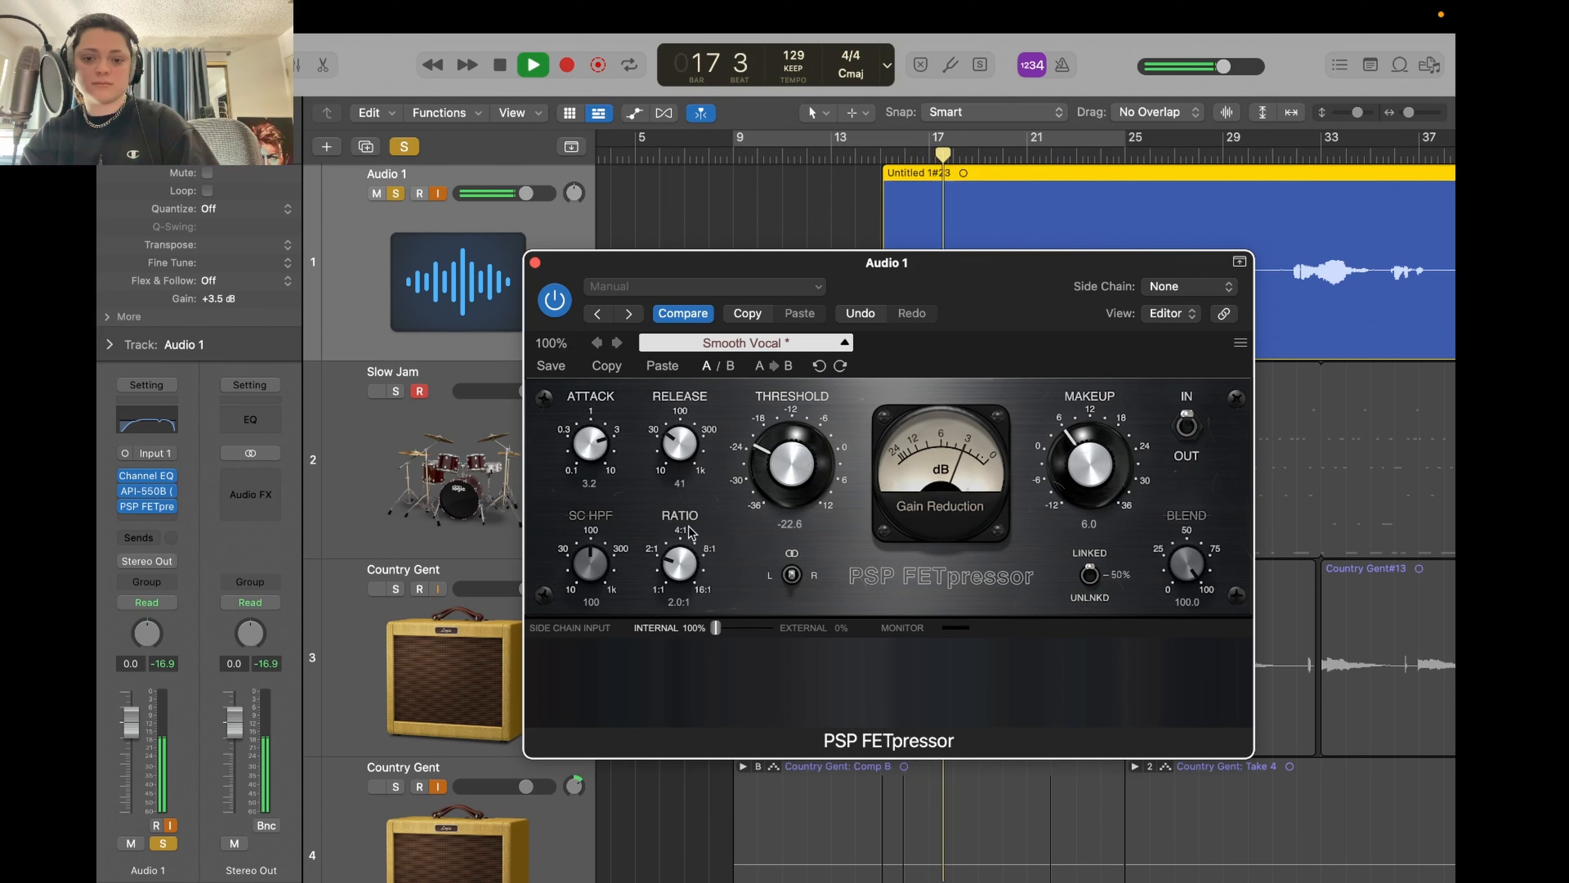
left_click_drag(692, 524, 677, 349)
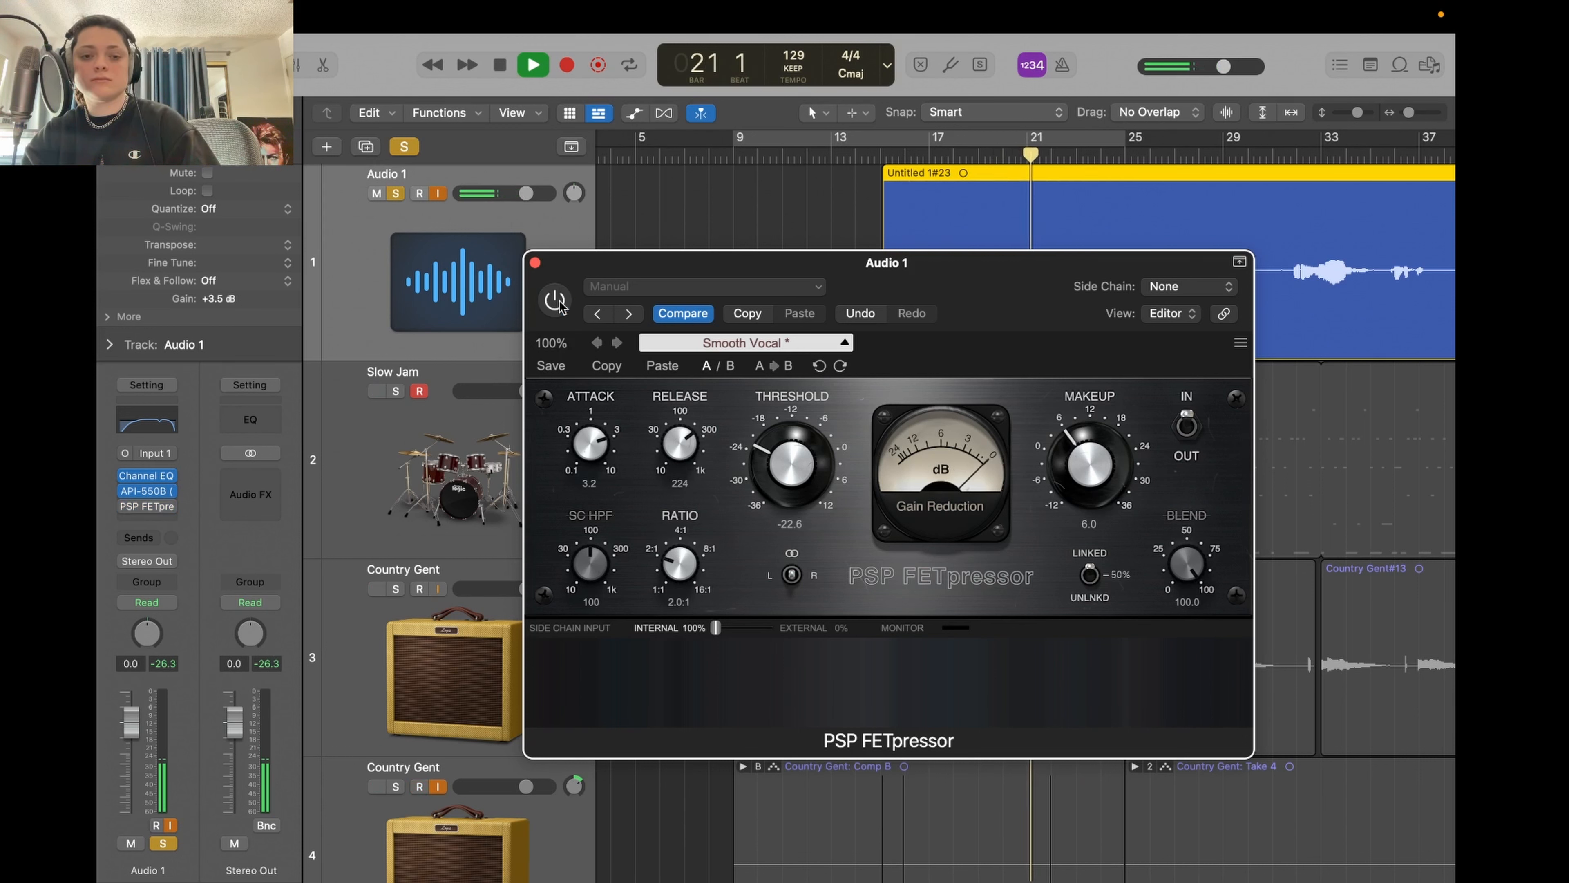
key("space")
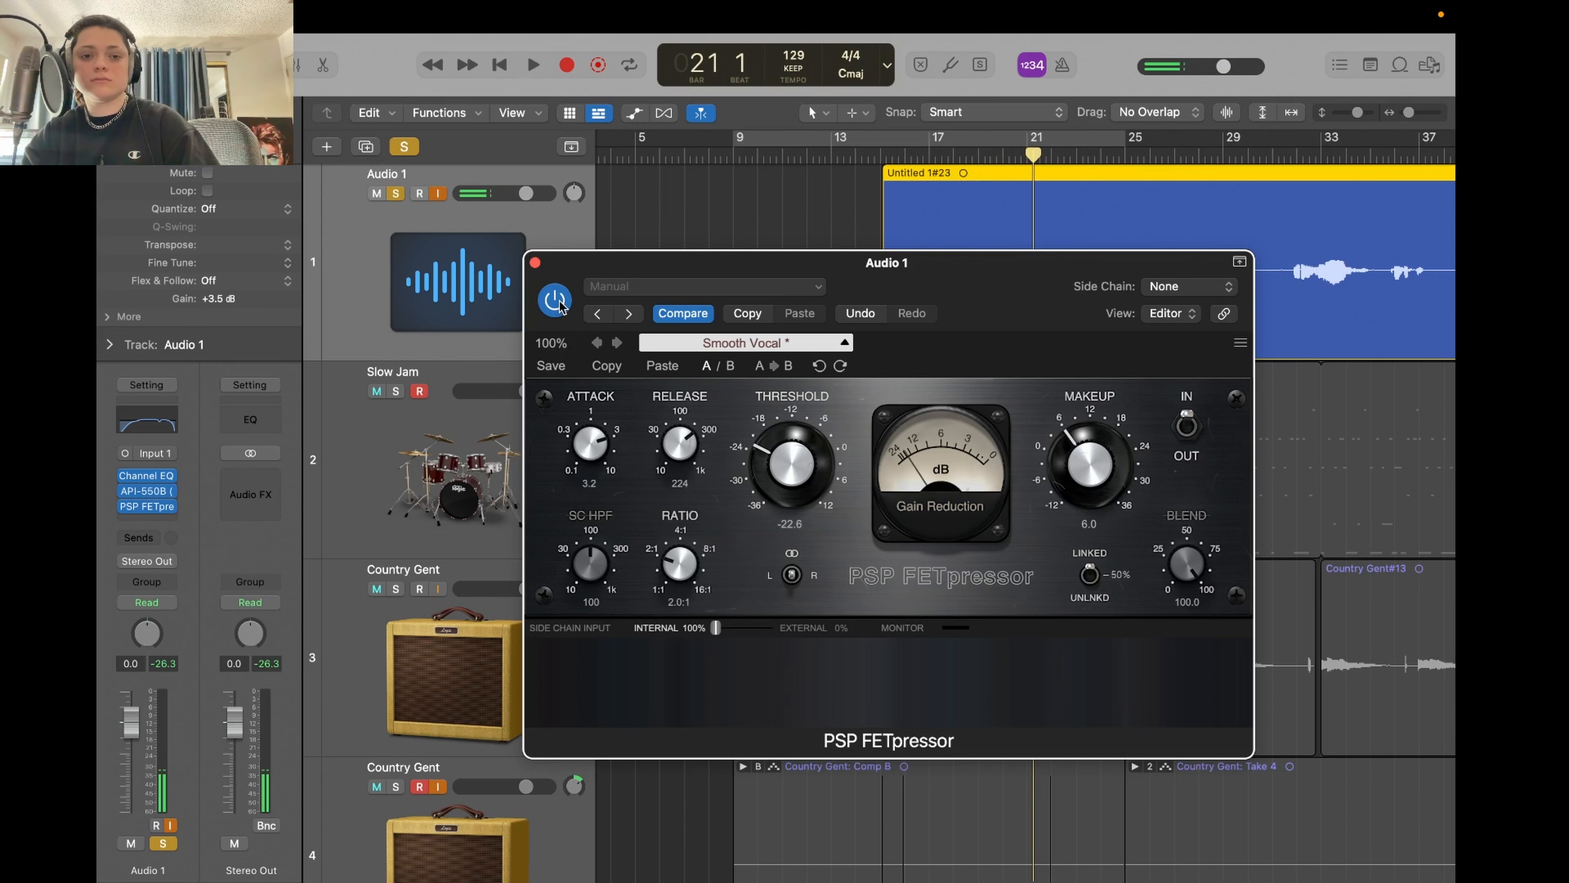
key("space")
key("space")
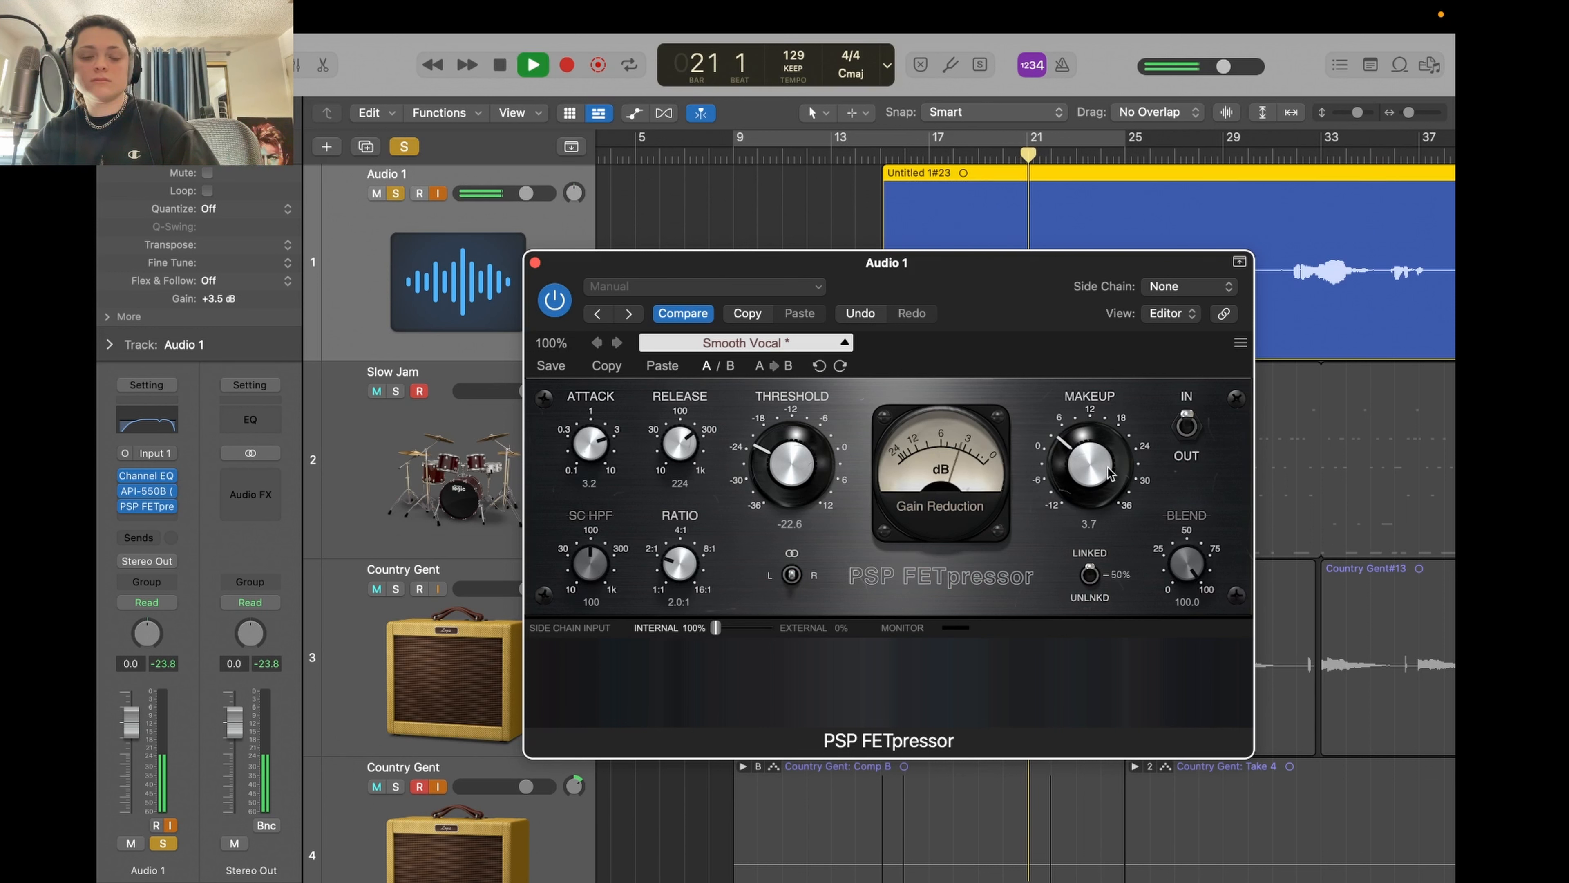
- Compare the soloed vocal with the FETpressor bypassed and enabled over repeated playback
key("space")
left_click(560, 302)
key("space")
key("space")
left_click(562, 302)
key("space")
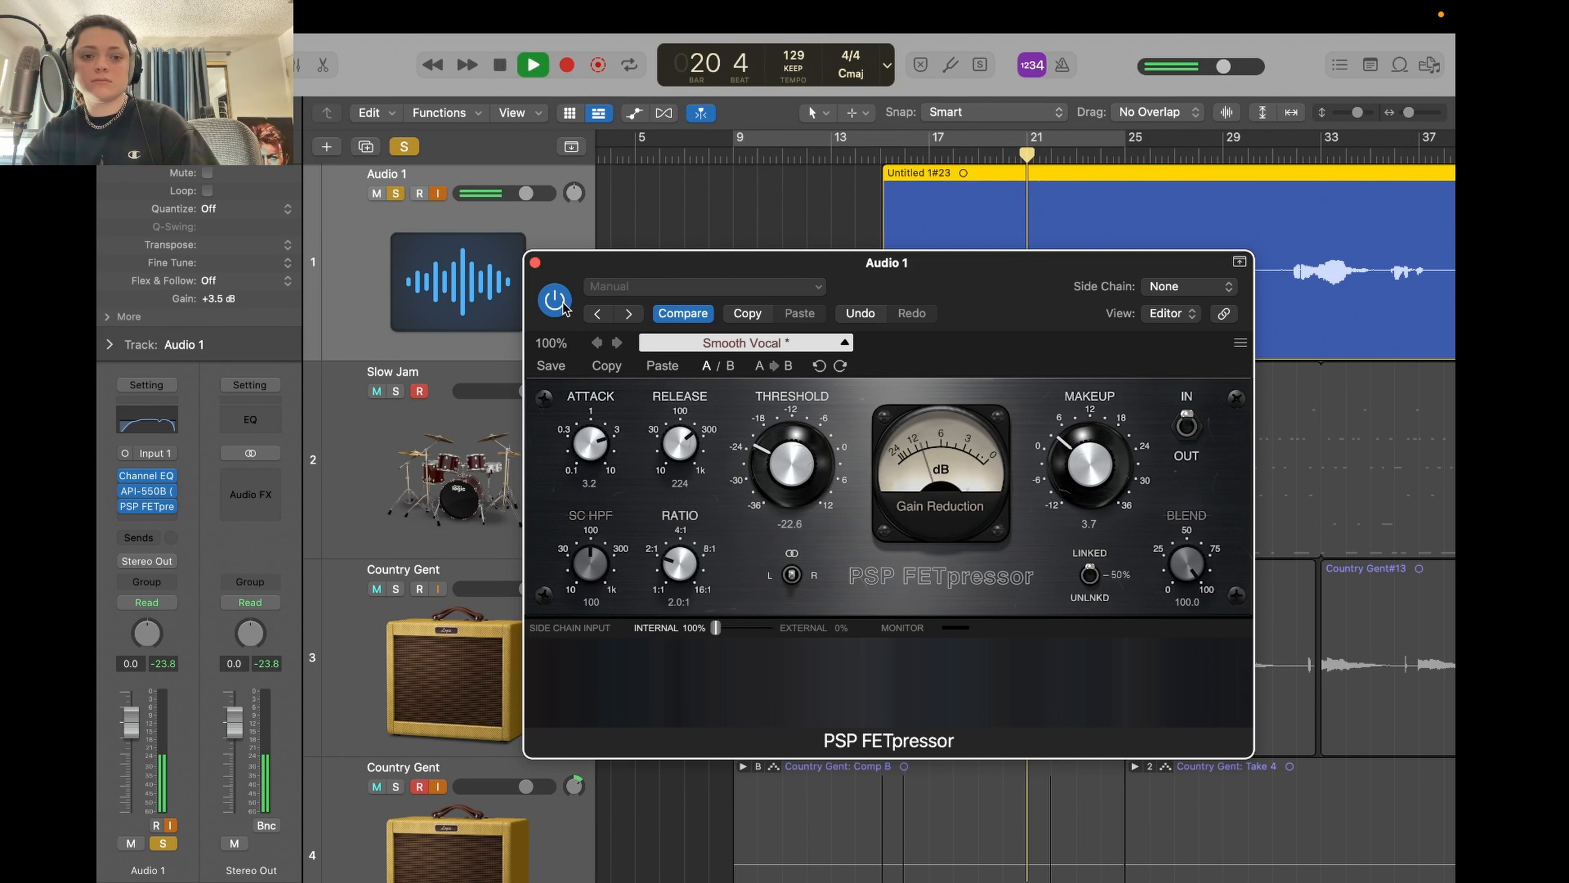
left_click(564, 305)
key("space")
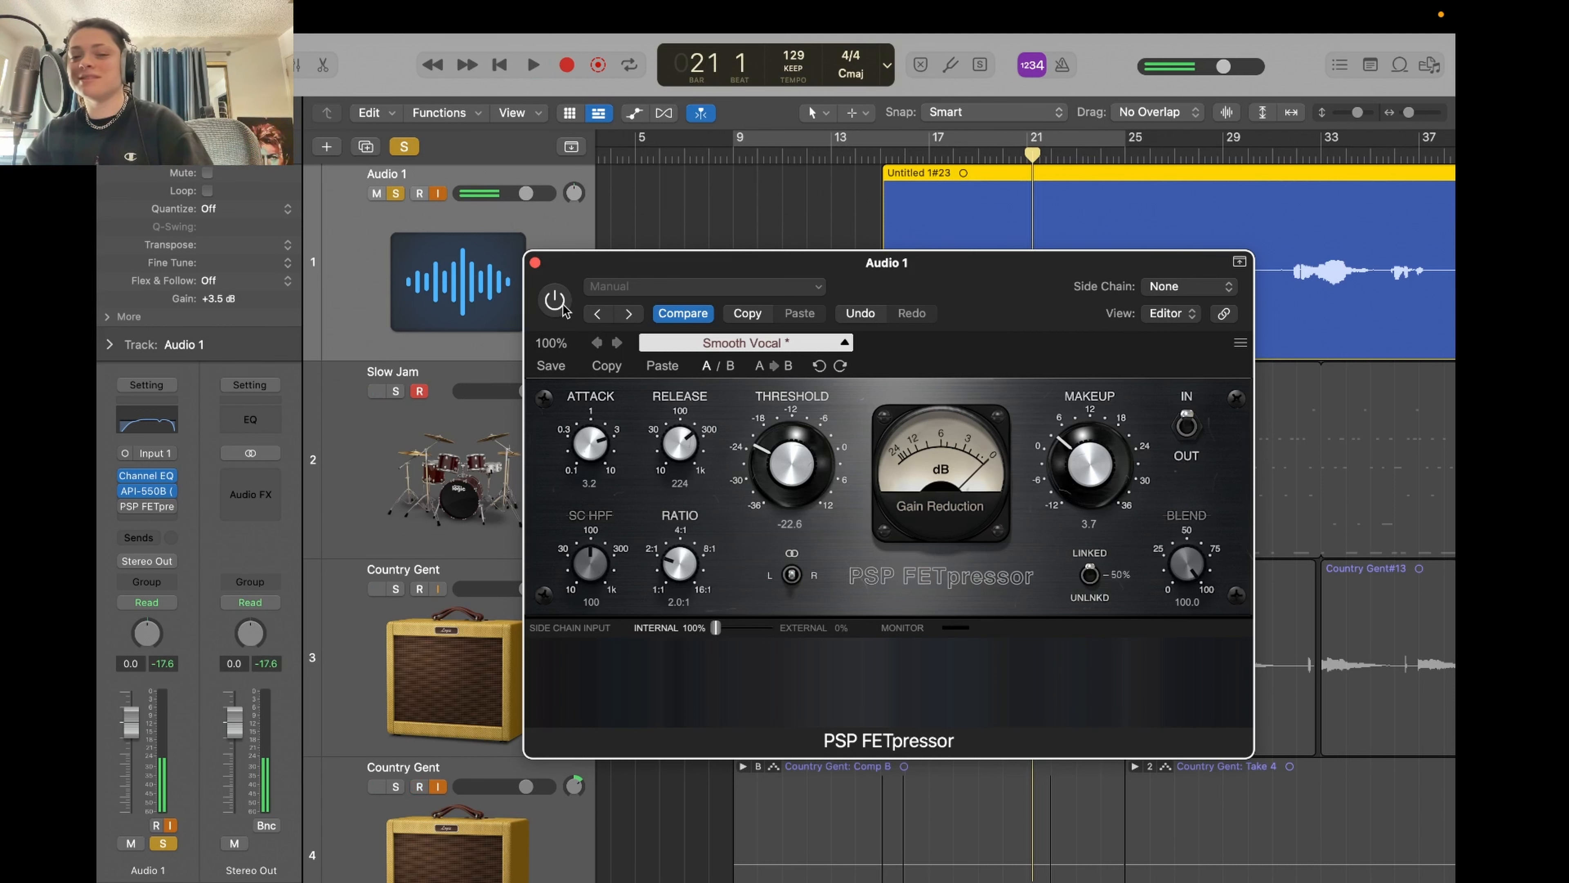
key("space")
key("space")
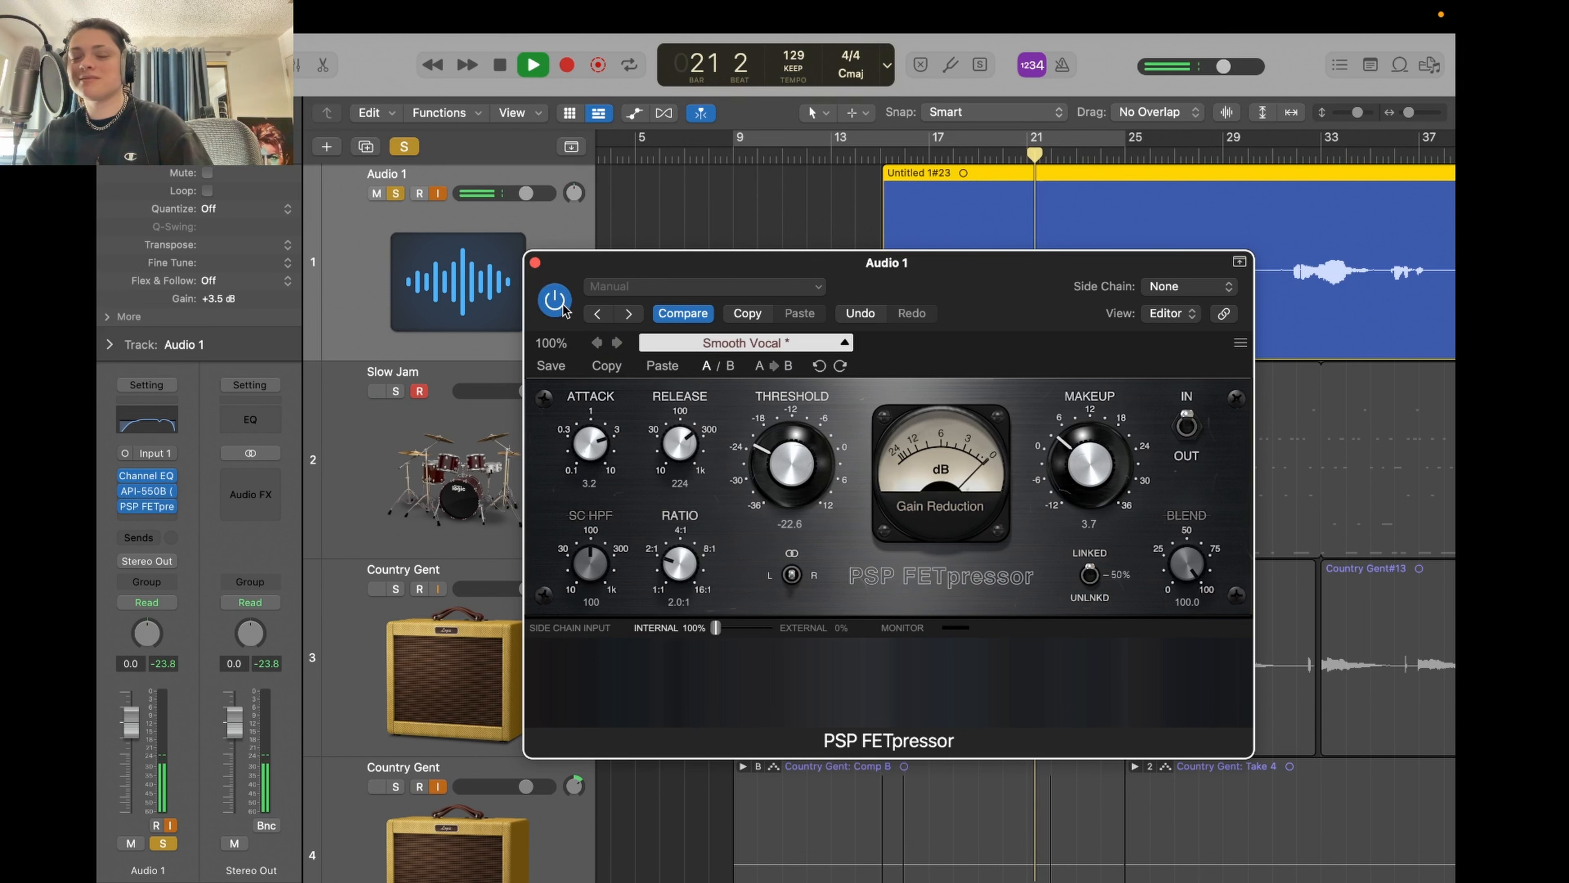
left_click(557, 302)
key("space")
key("space")
left_click(557, 301)
key("space")
key("space")
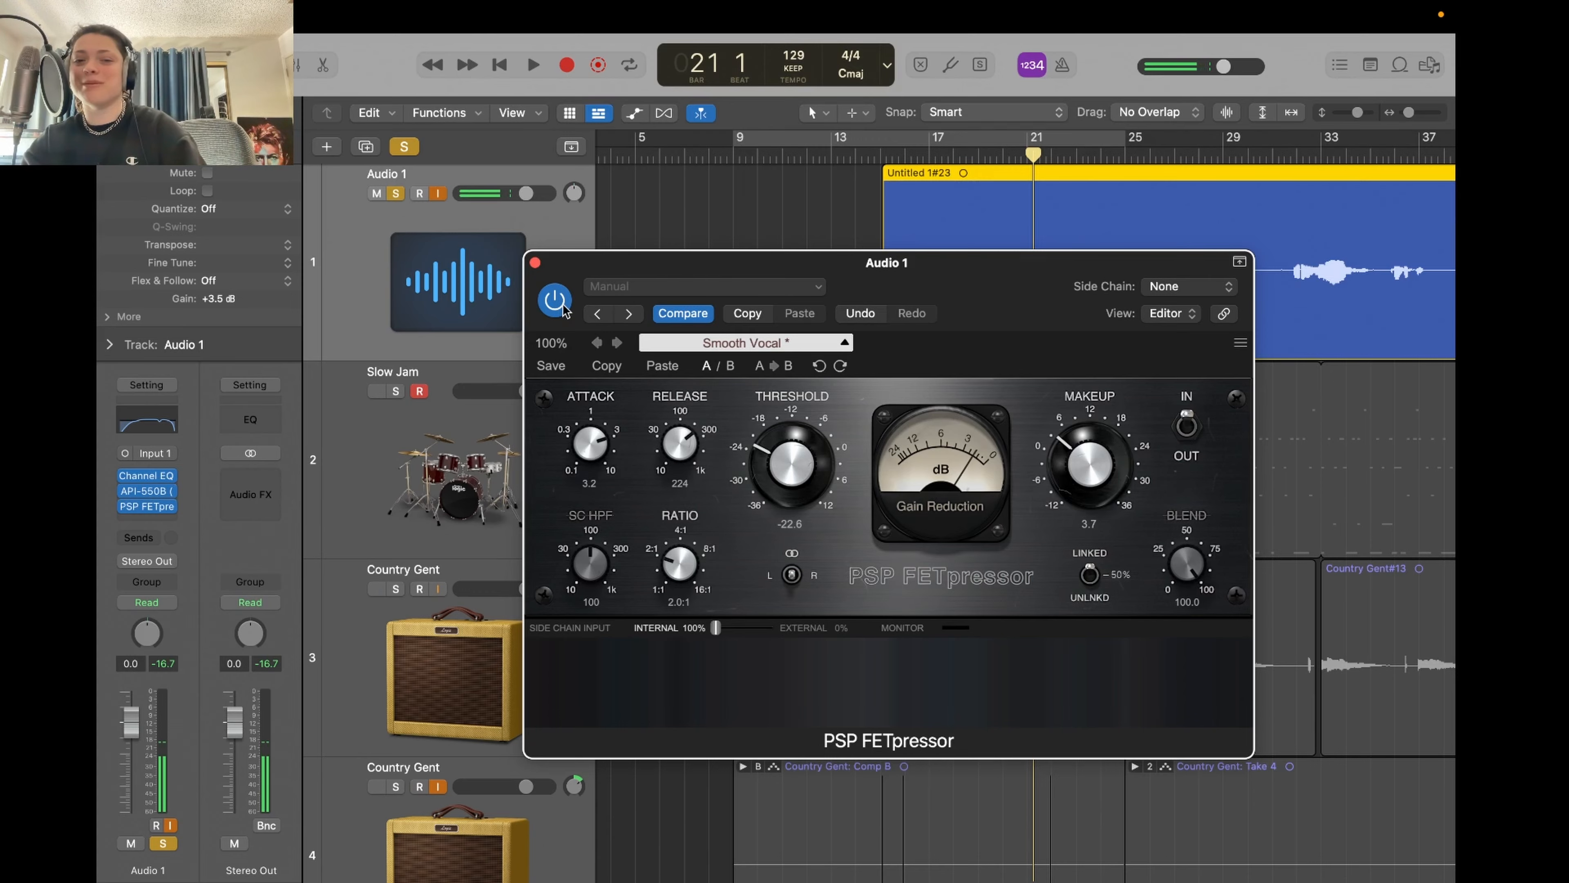
- Close the compressor, add a Bus 1 send to the Audio 1 channel, and raise the send level to about -0.7 dB
left_click(535, 263)
left_click(131, 536)
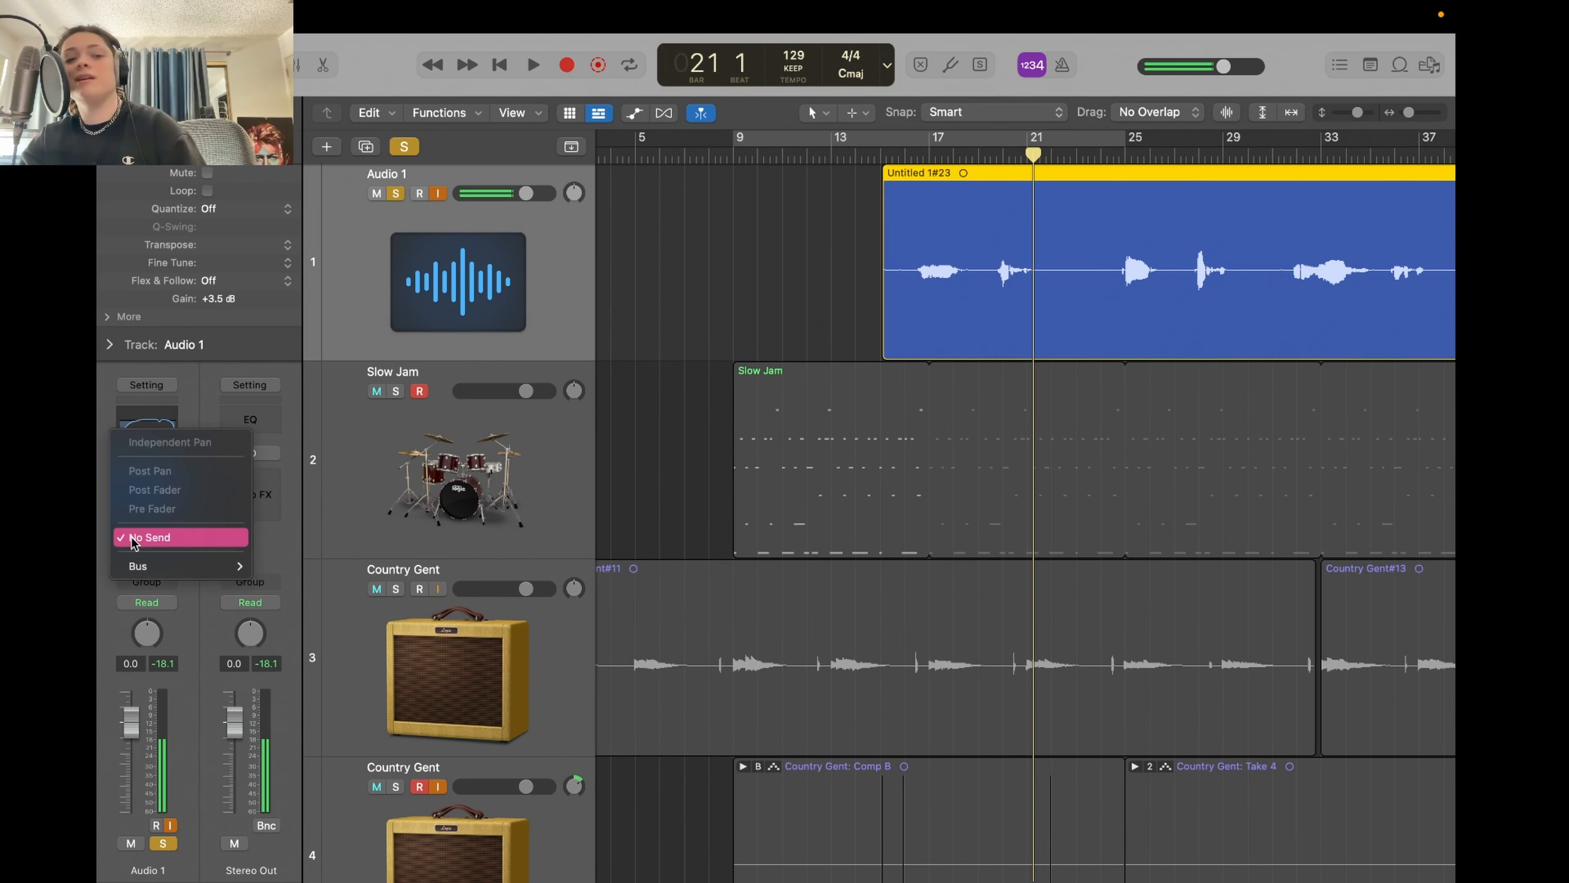
mouse_move(190, 572)
left_click(343, 89)
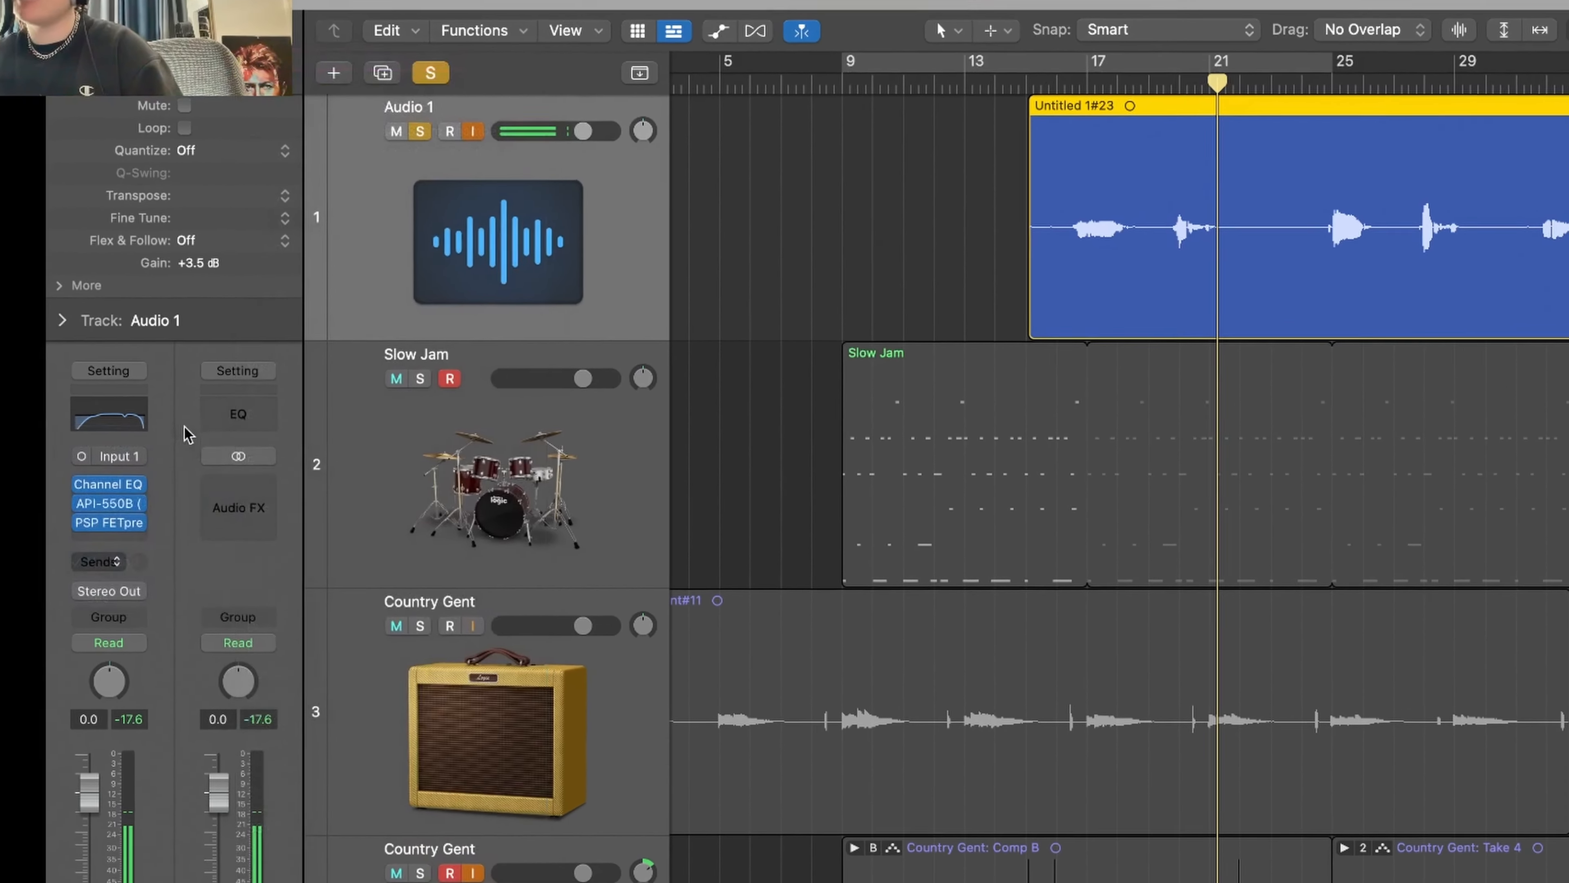
left_click_drag(122, 481, 102, 375)
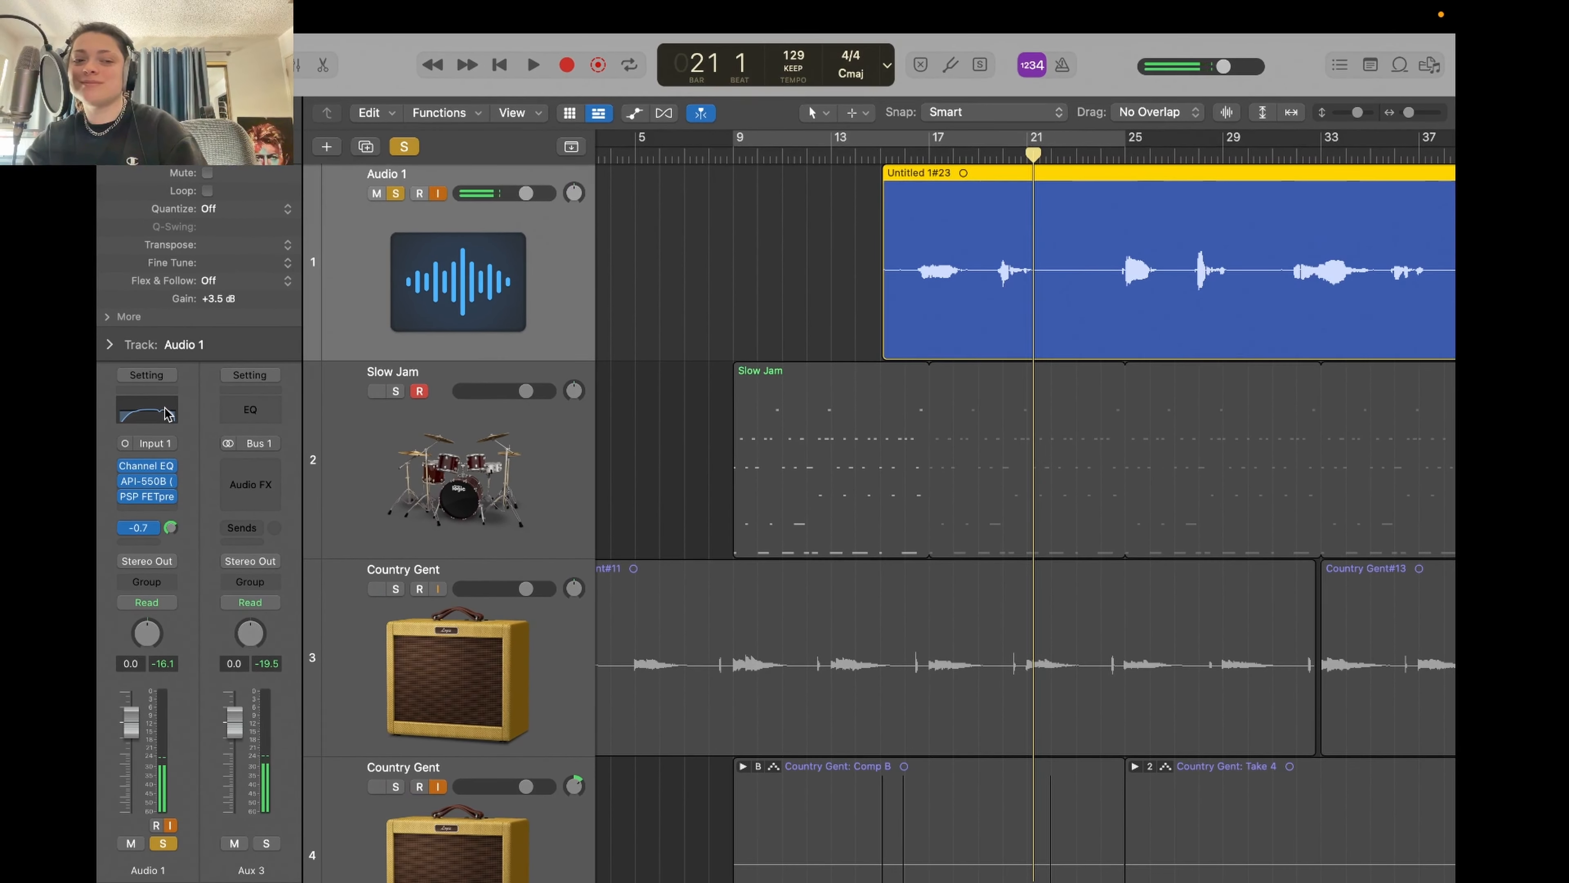
- Insert Relab Development's LX480 Essentials reverb in stereo on the Aux 3 channel
left_click(254, 470)
mouse_move(309, 882)
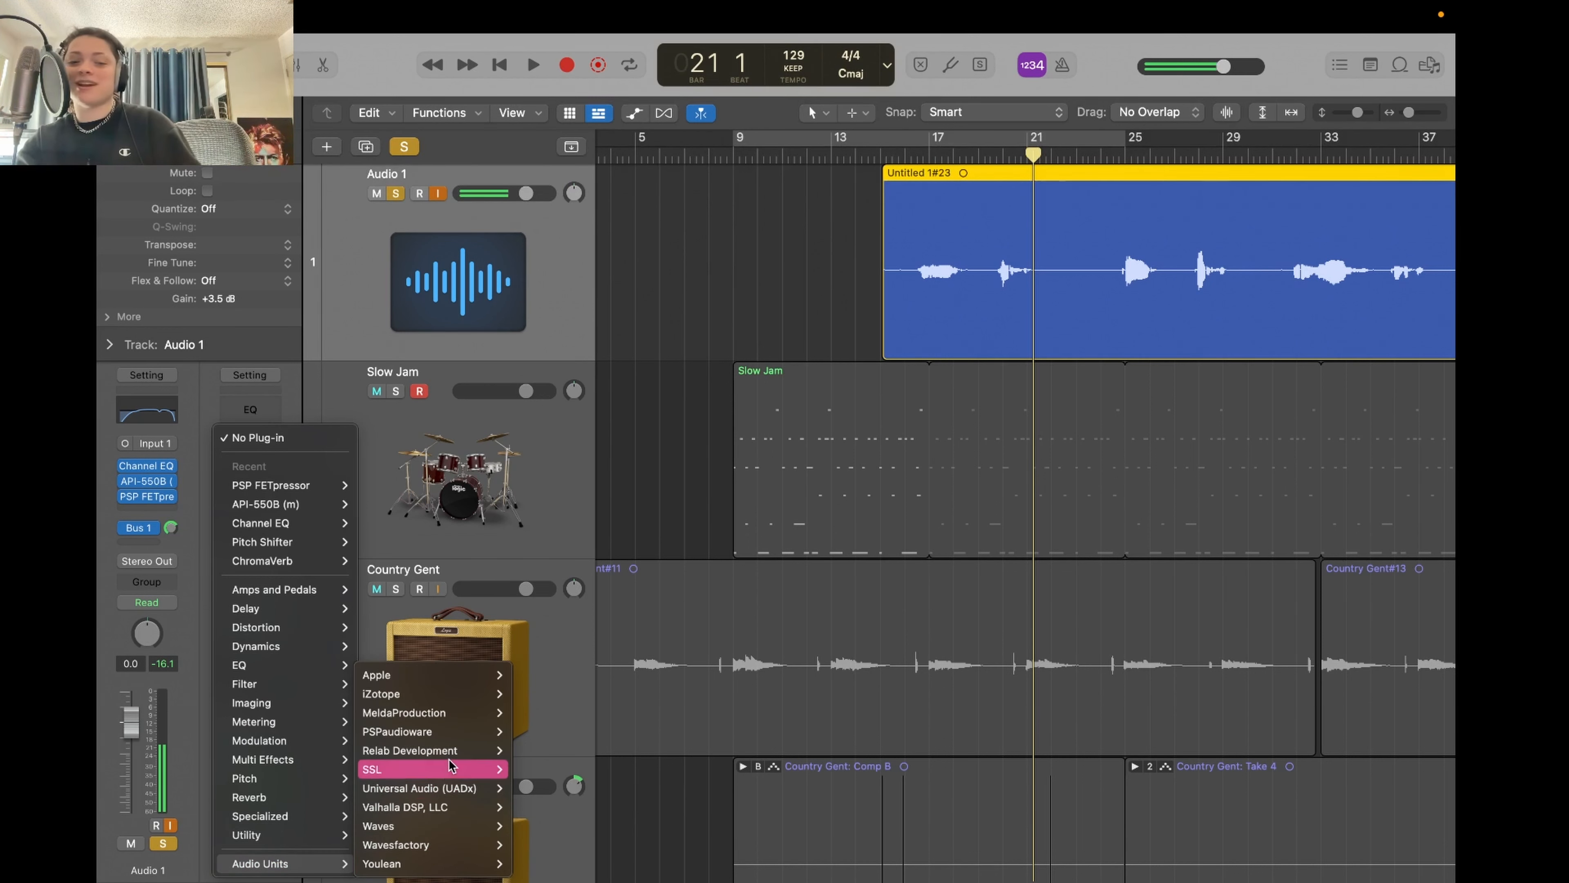
mouse_move(450, 755)
mouse_move(516, 749)
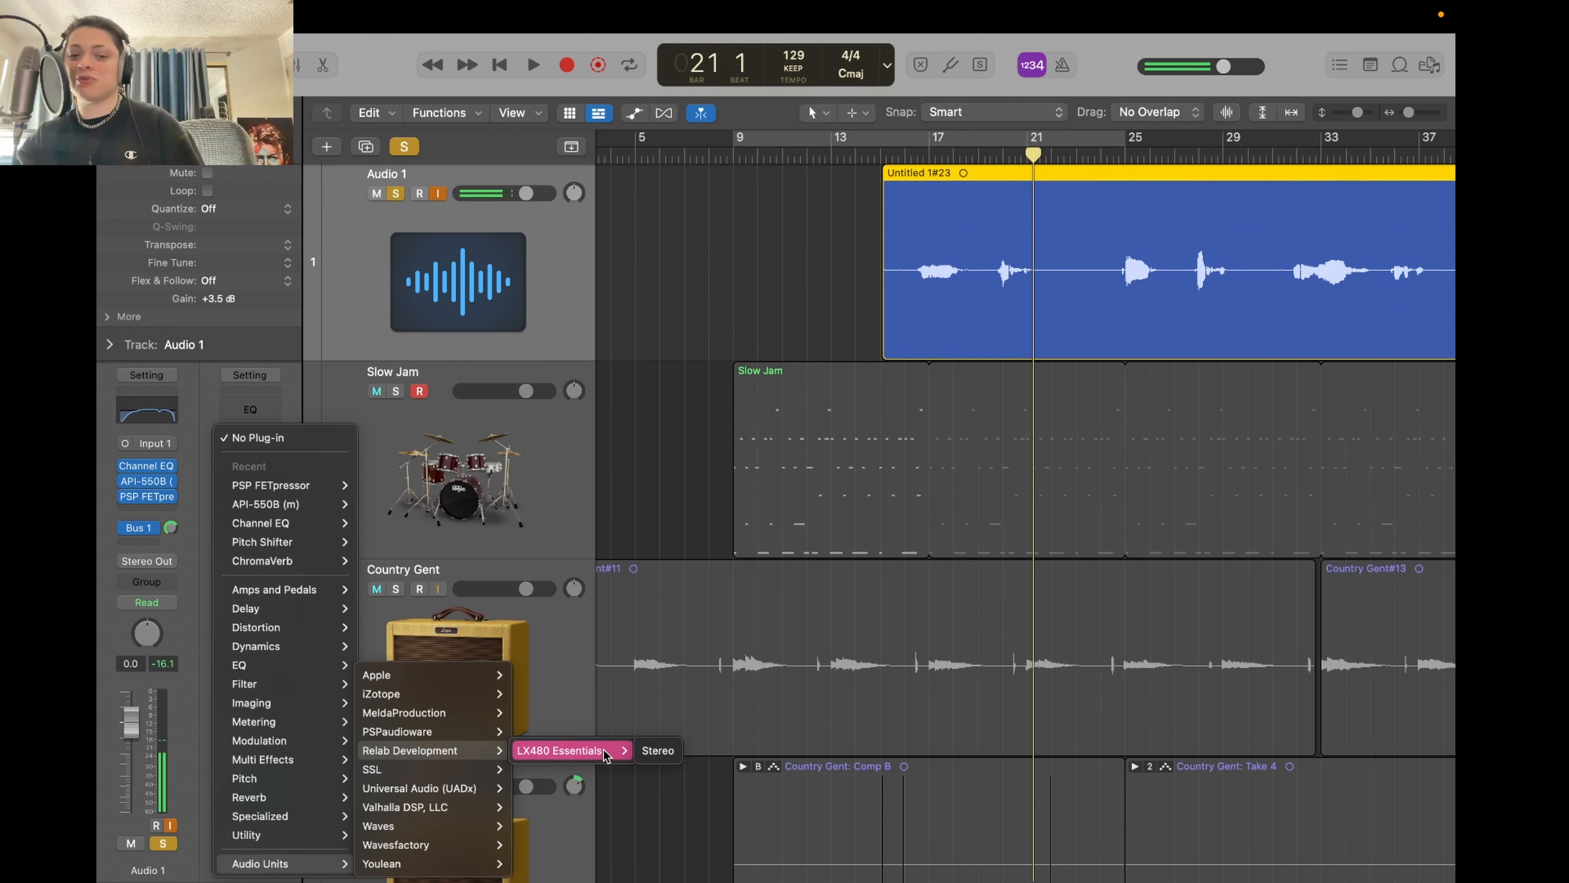
left_click(648, 748)
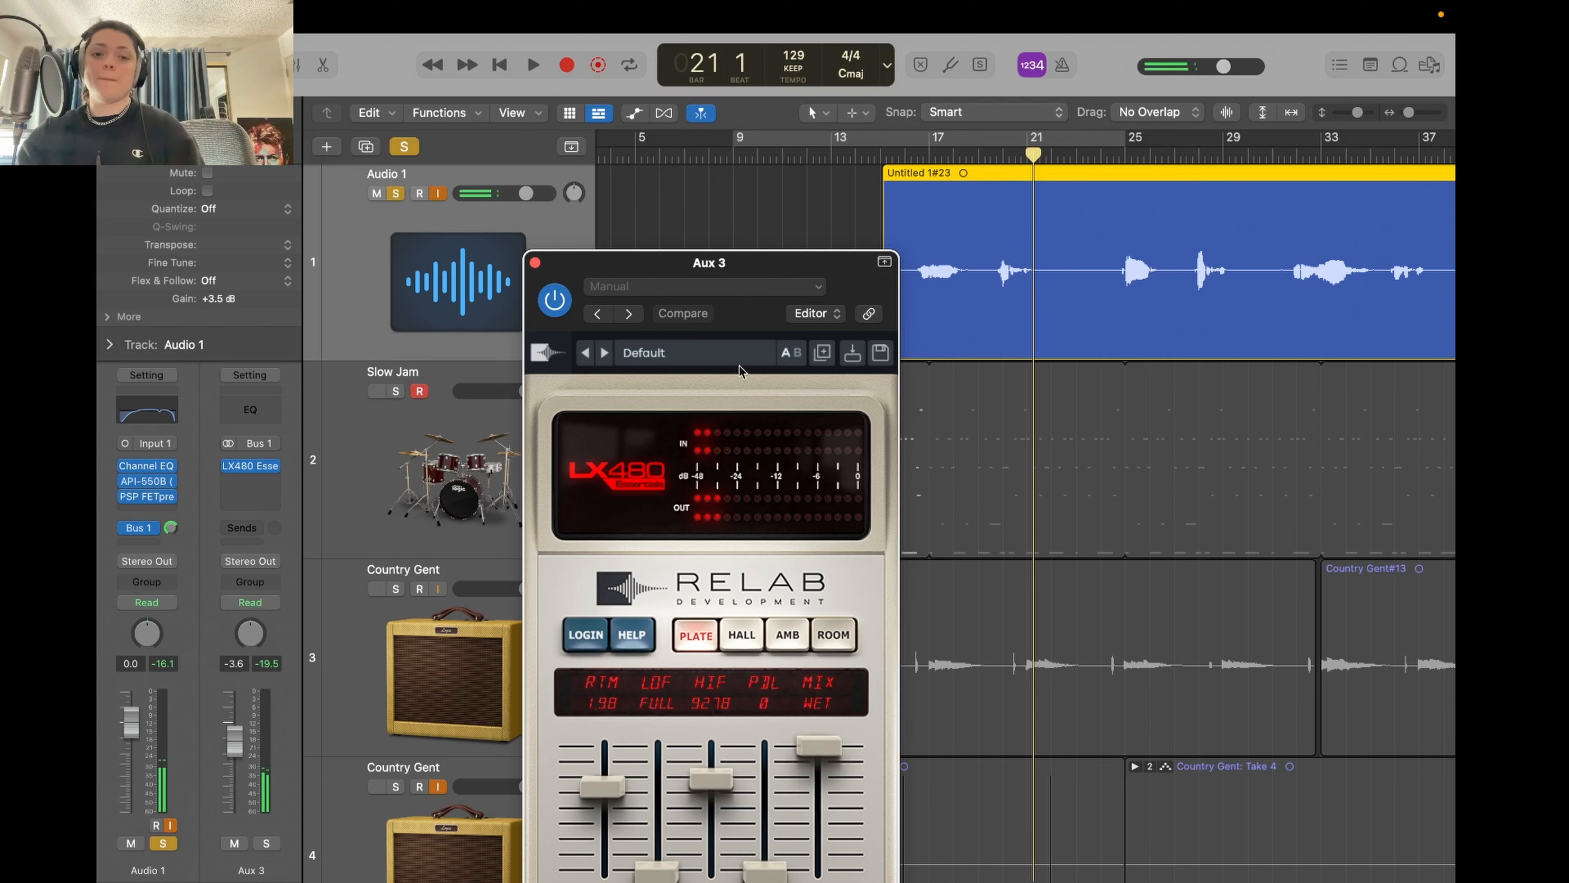
- Try the LX480's hall presets from Hip Hop Hall through Huge Hall and Huge Vocal Hall to Large Hall
left_click(739, 362)
mouse_move(826, 390)
left_click(969, 509)
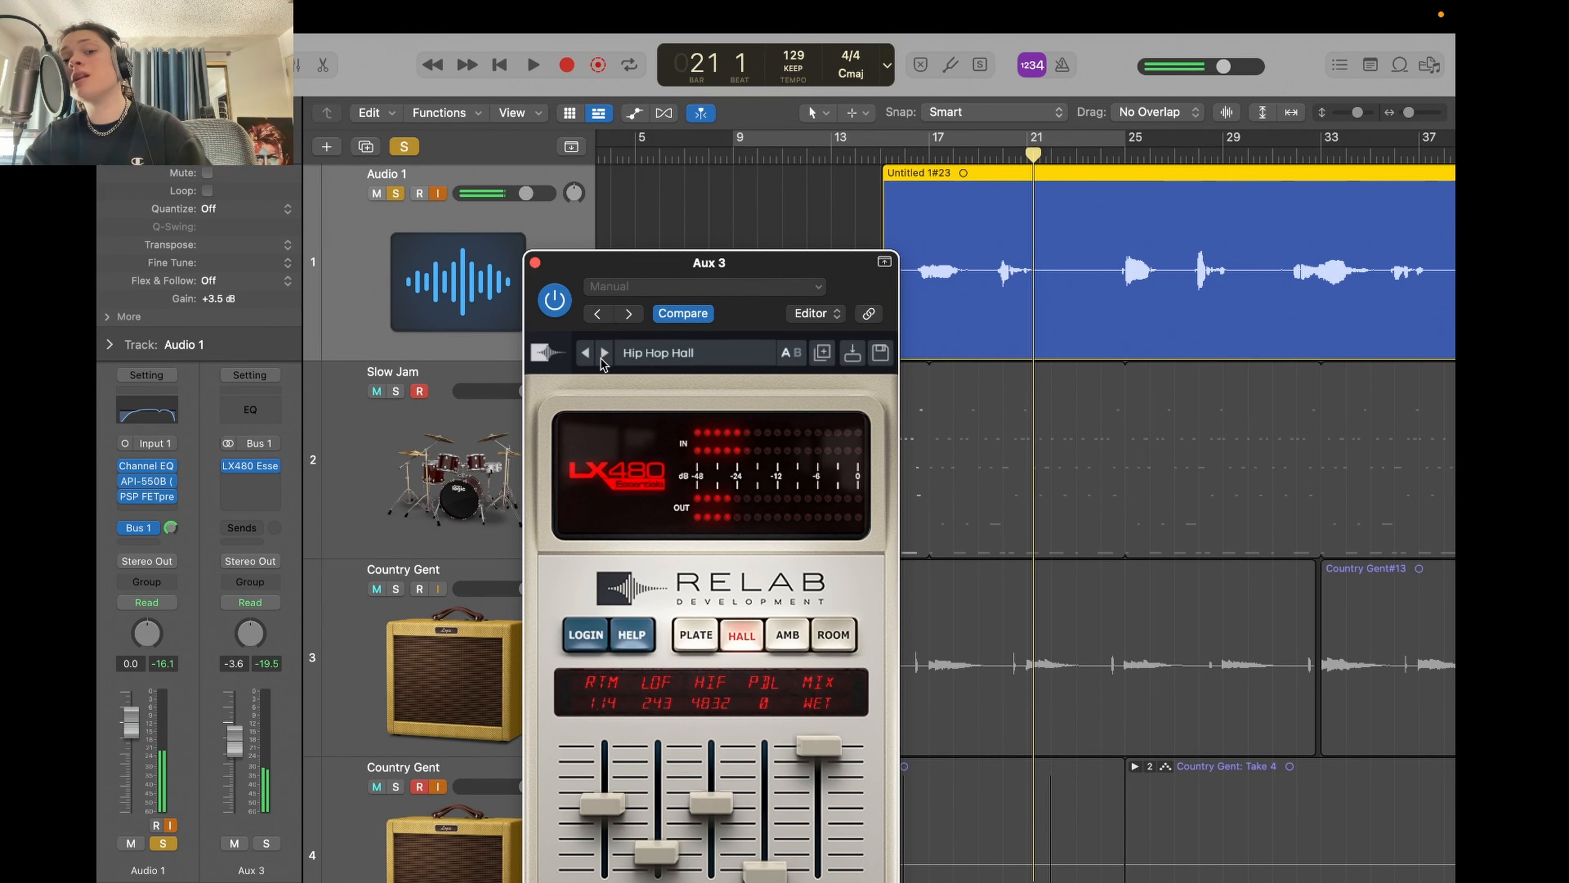
left_click(603, 353)
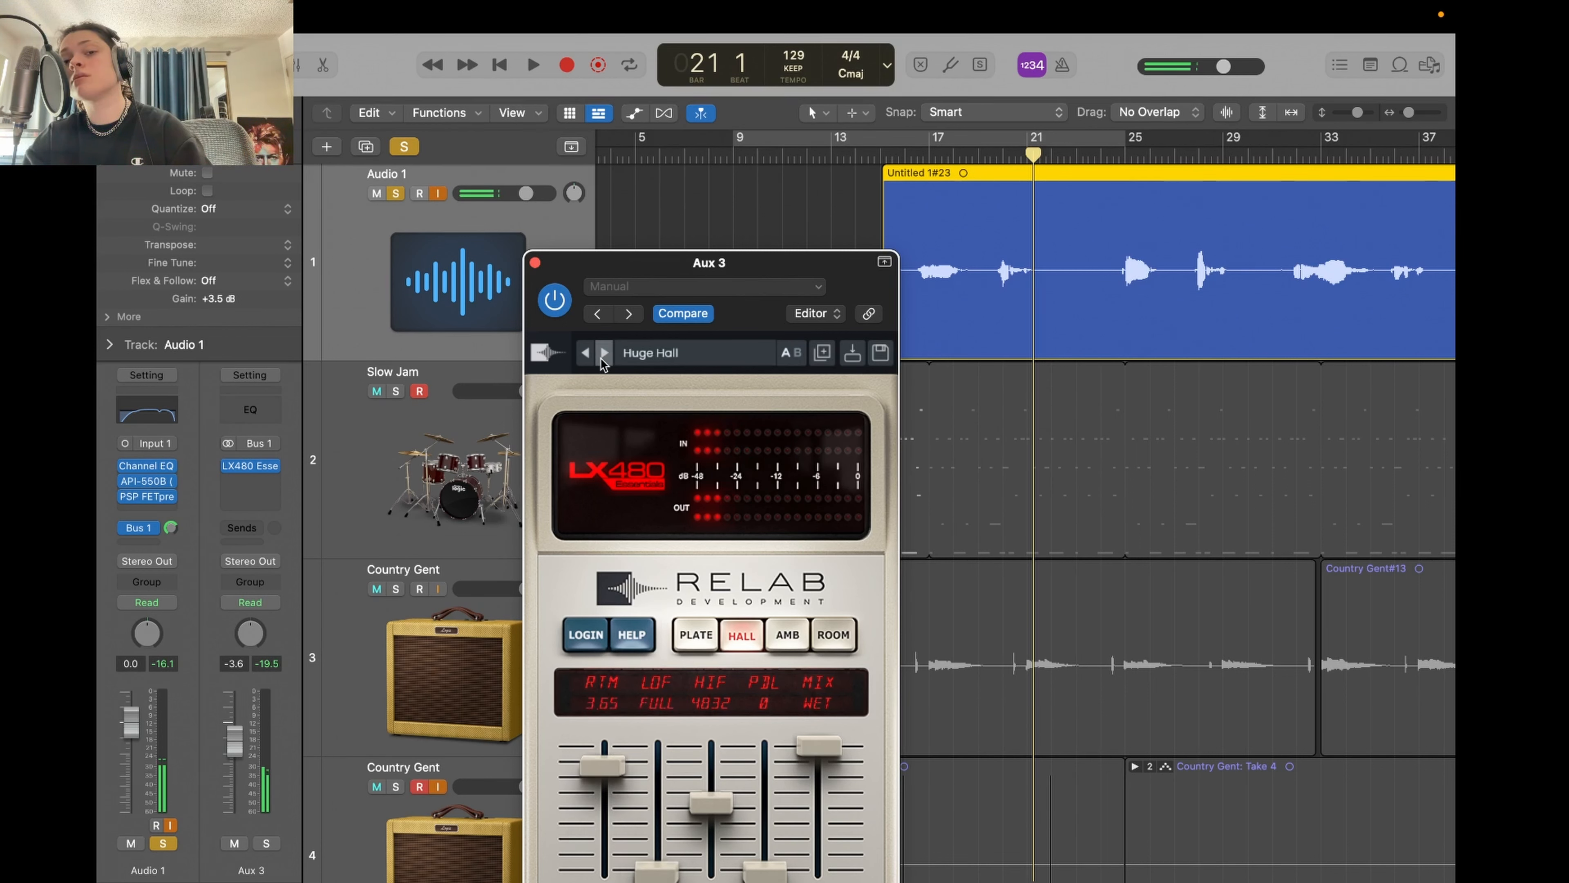
left_click(603, 354)
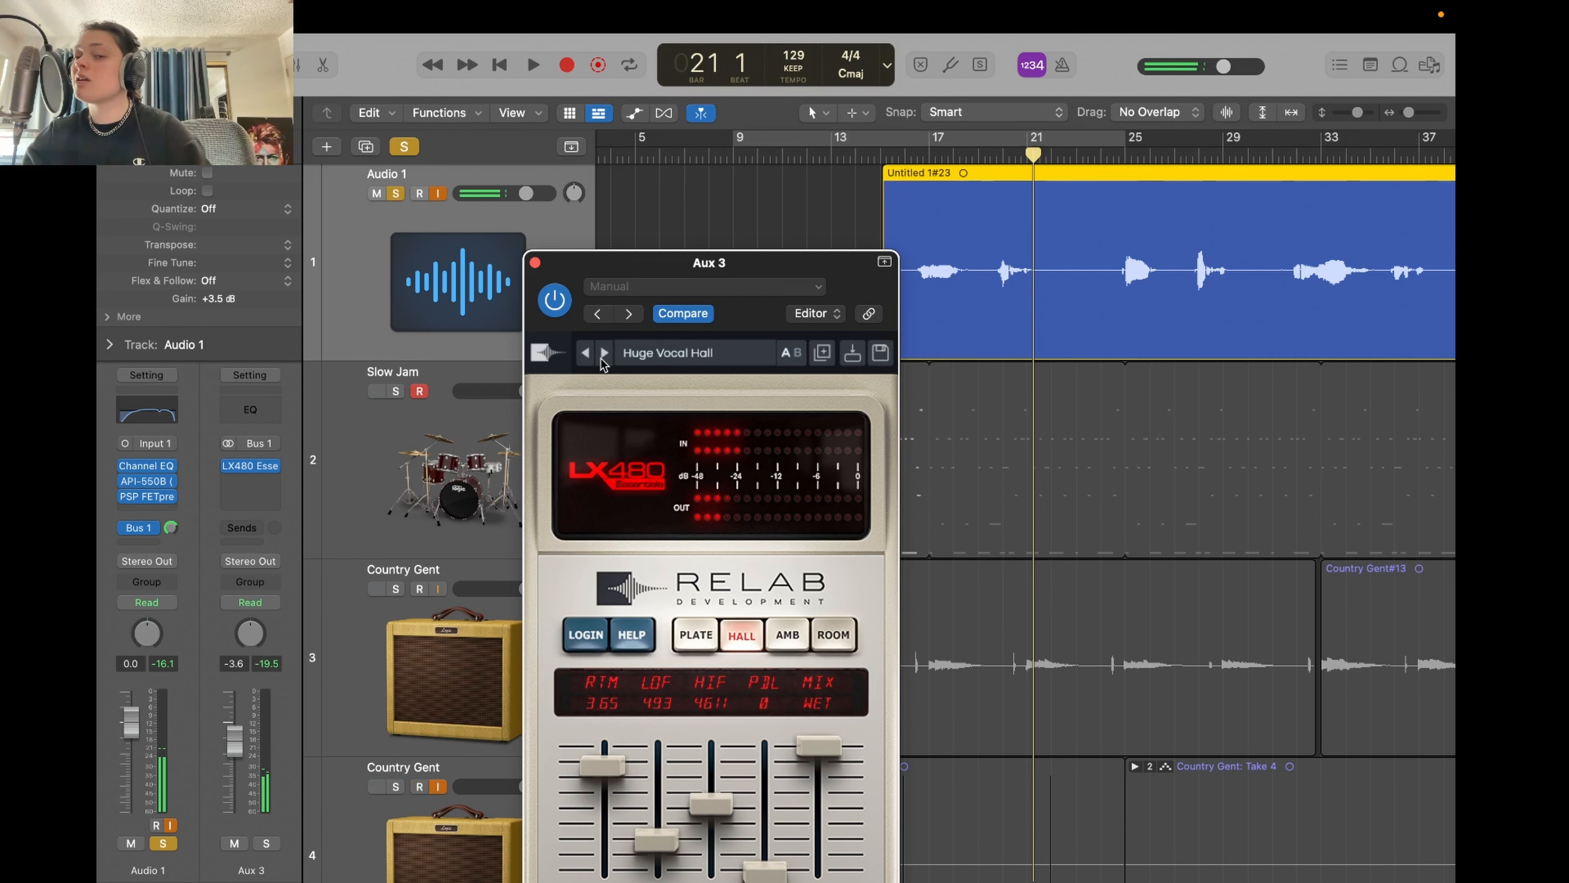
left_click(604, 353)
- Browse the LX480's plate presets and load Small Vocal Plate
left_click(647, 353)
mouse_move(788, 436)
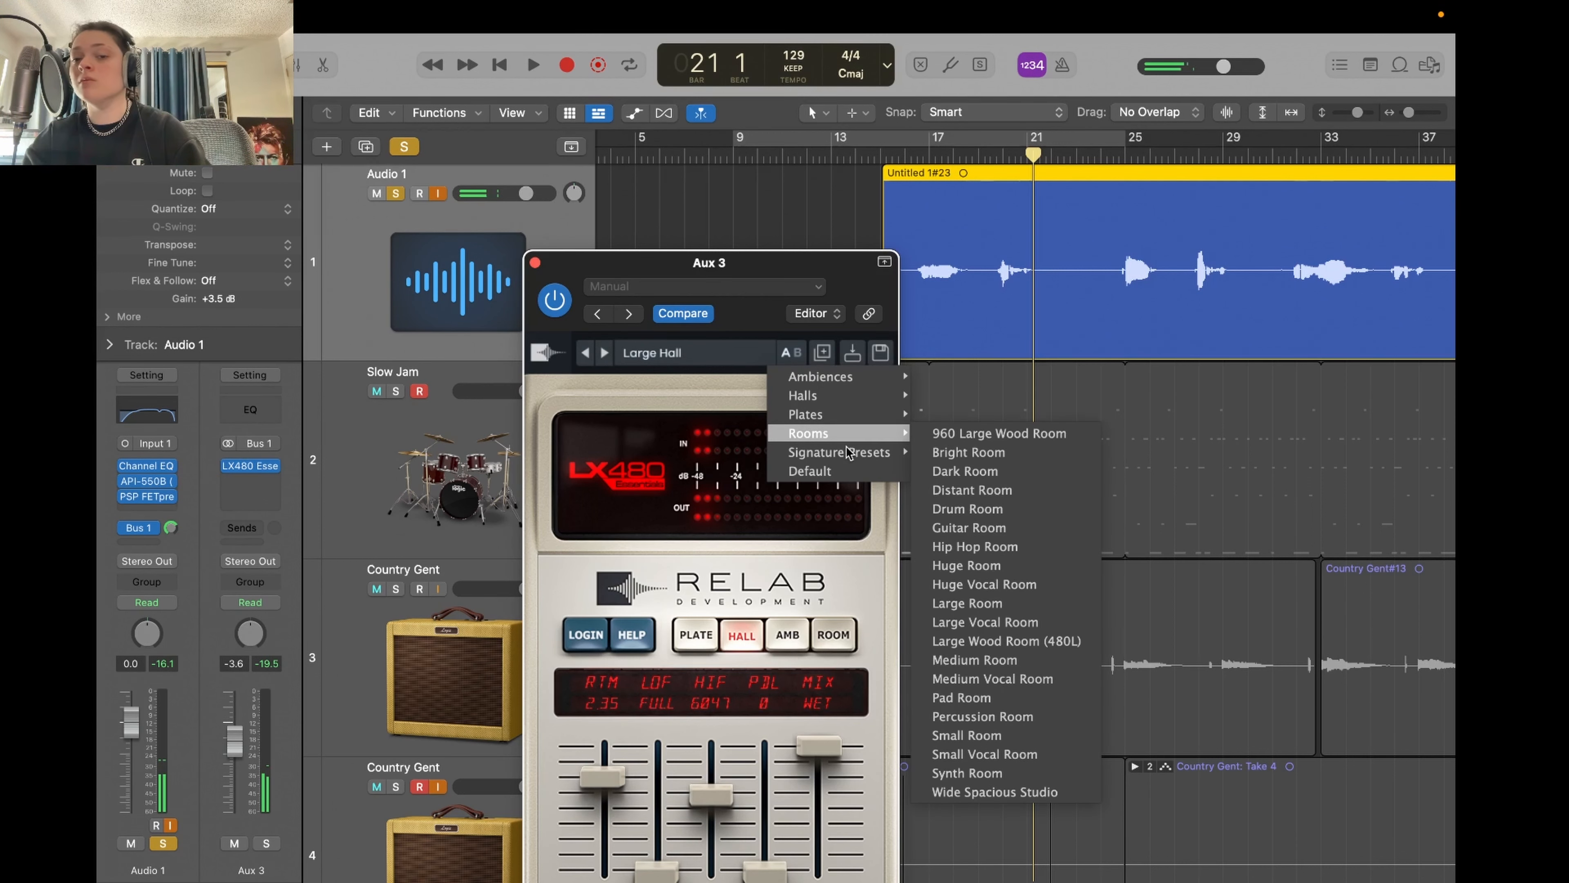
left_click(946, 659)
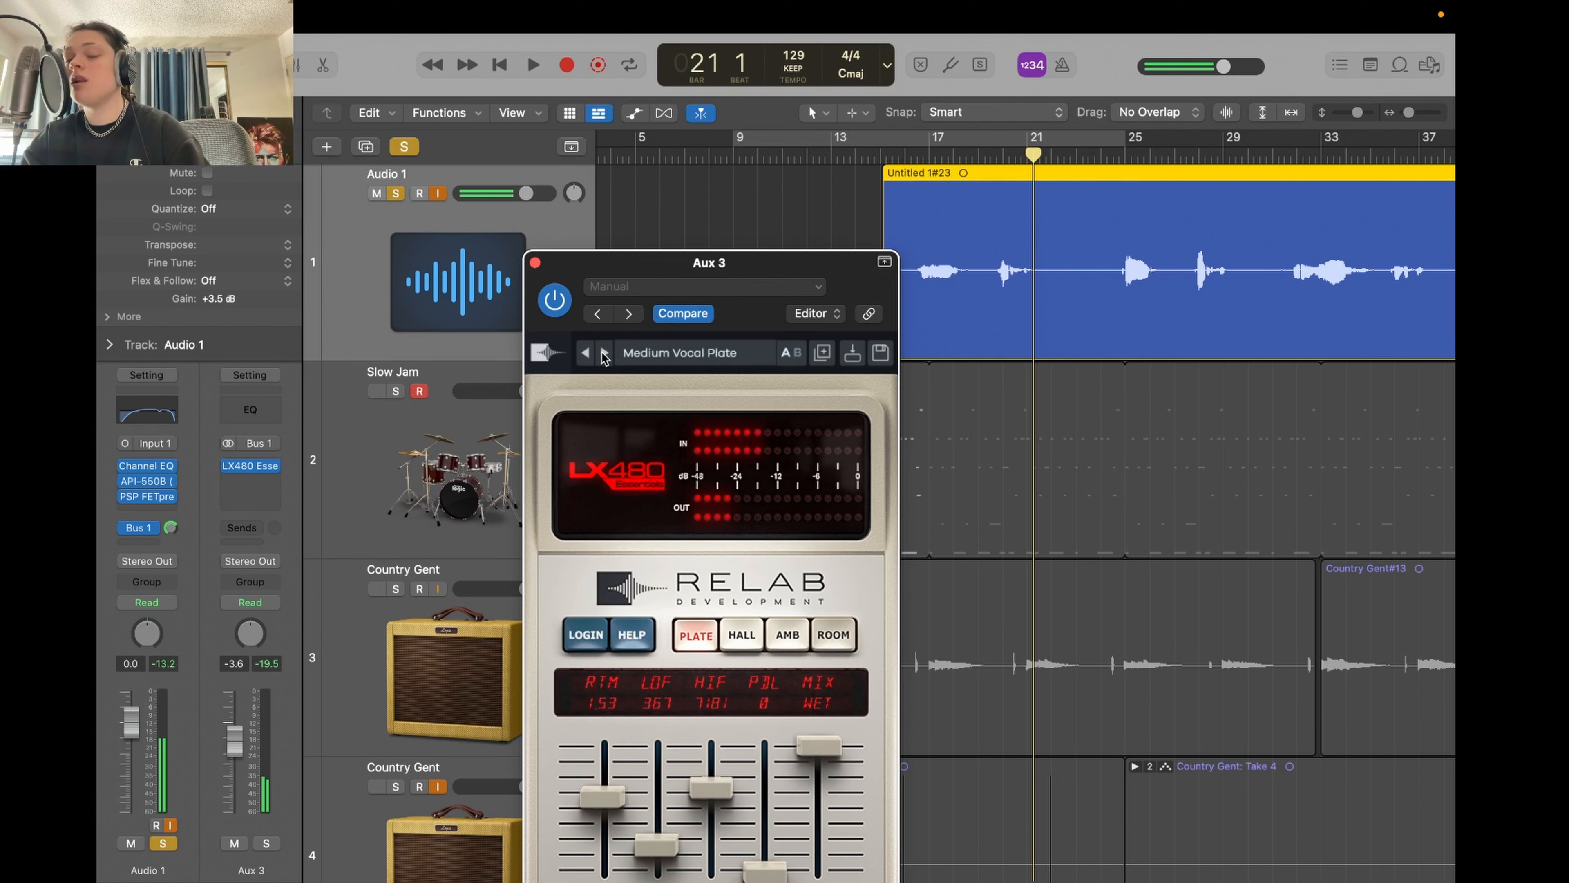
left_click(603, 354)
left_click(604, 353)
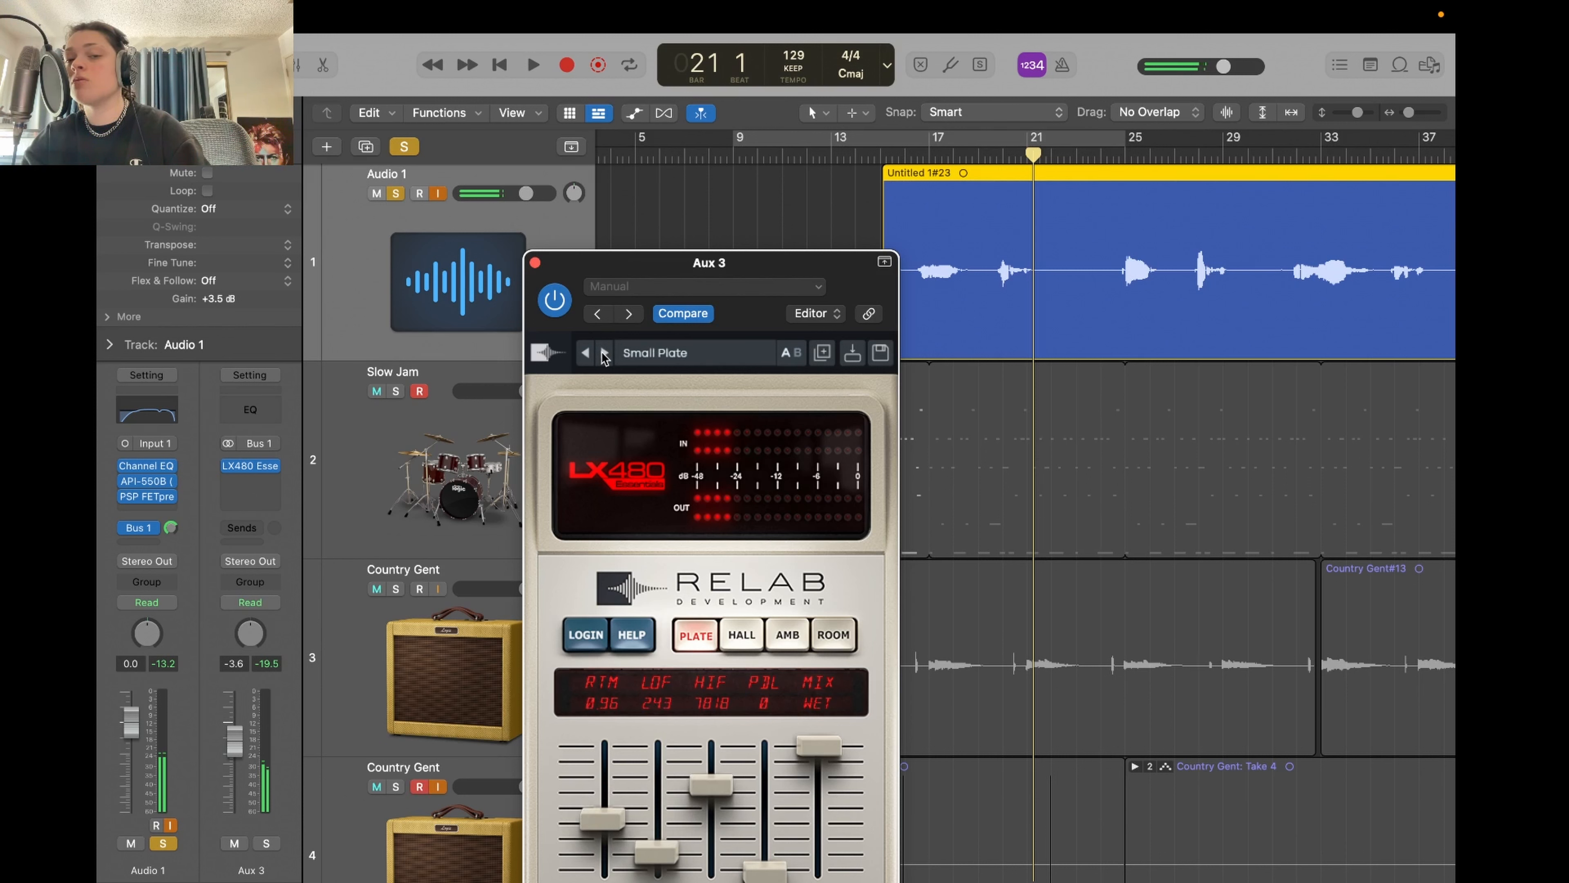
left_click(604, 354)
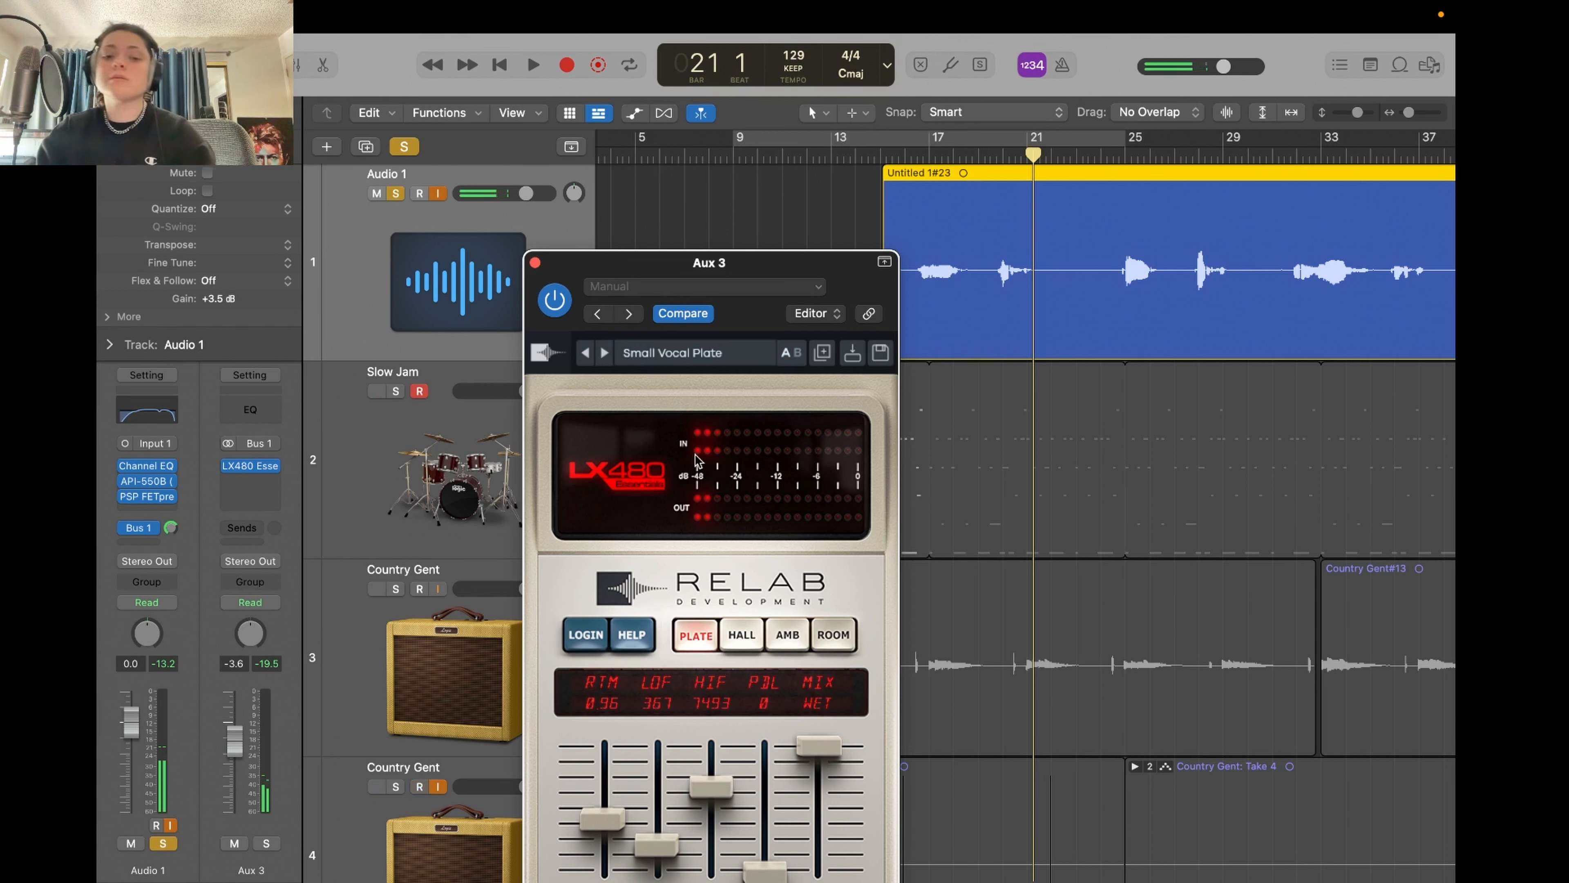
- Try the LX480's ambience, room and hall reverb types
left_click(782, 637)
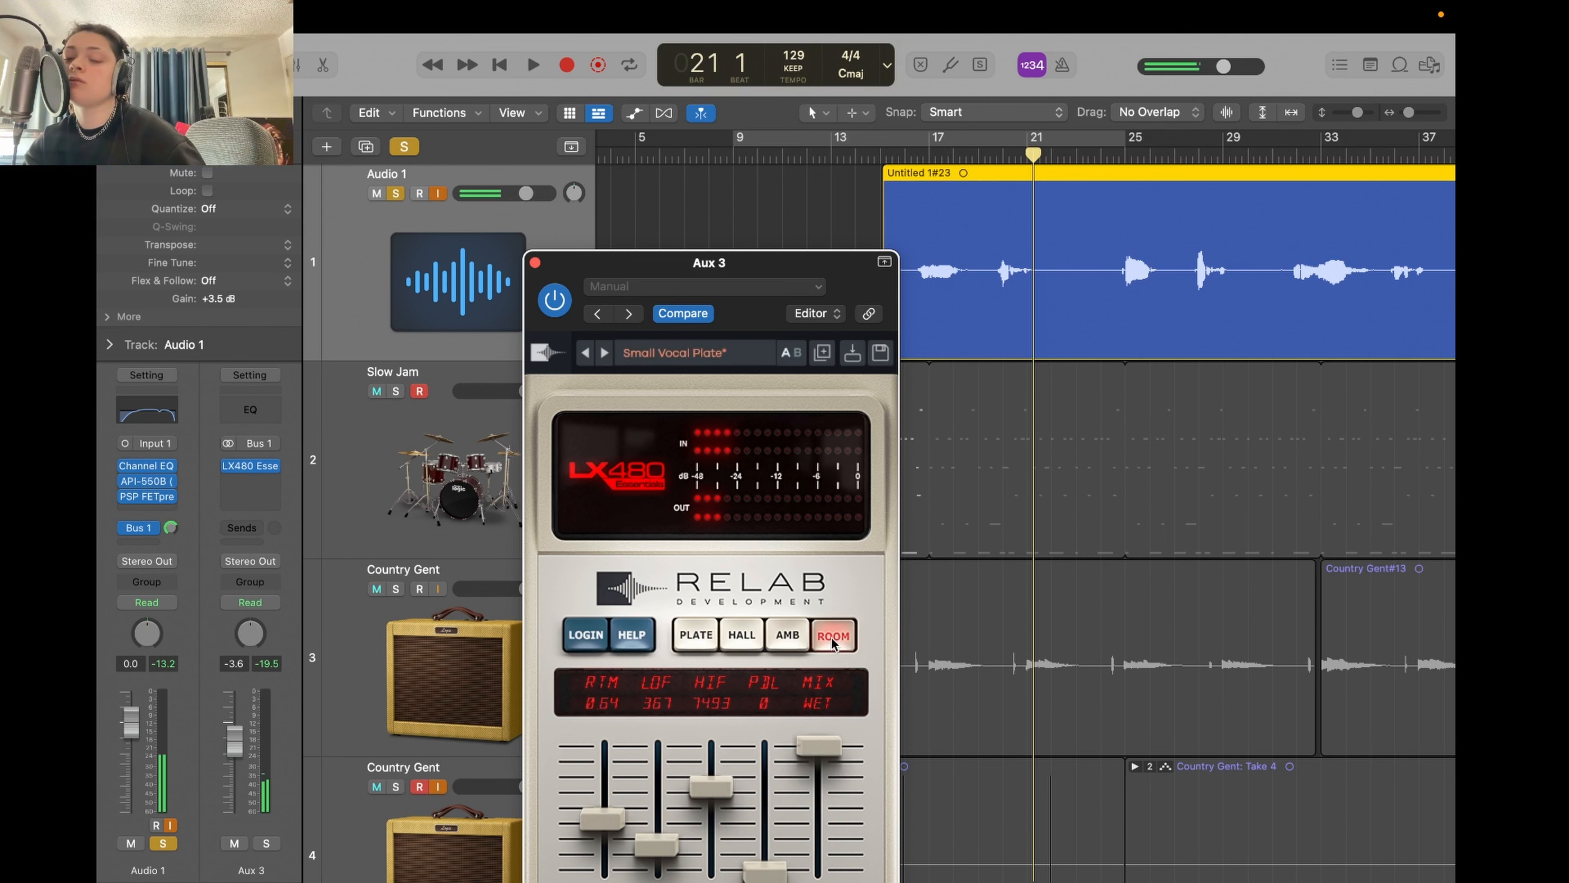
left_click(802, 636)
left_click(742, 634)
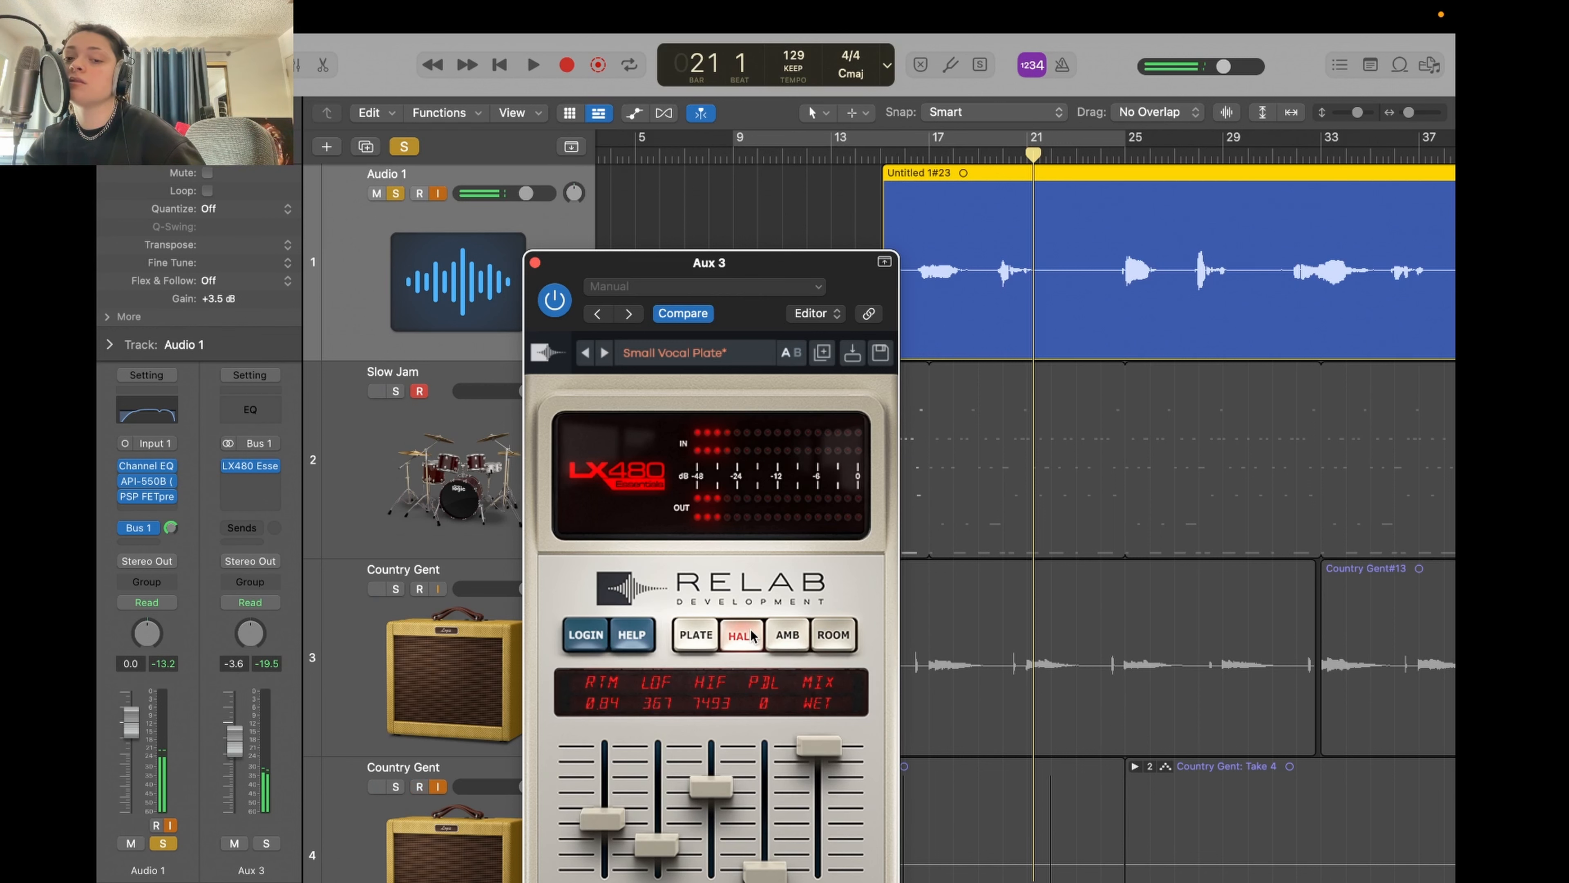
- During playback, raise the Aux 3 fader to -2.3 dB and switch the LX480's reverb type to AMB
key("s")
key("space")
left_click_drag(228, 730, 229, 719)
key("s")
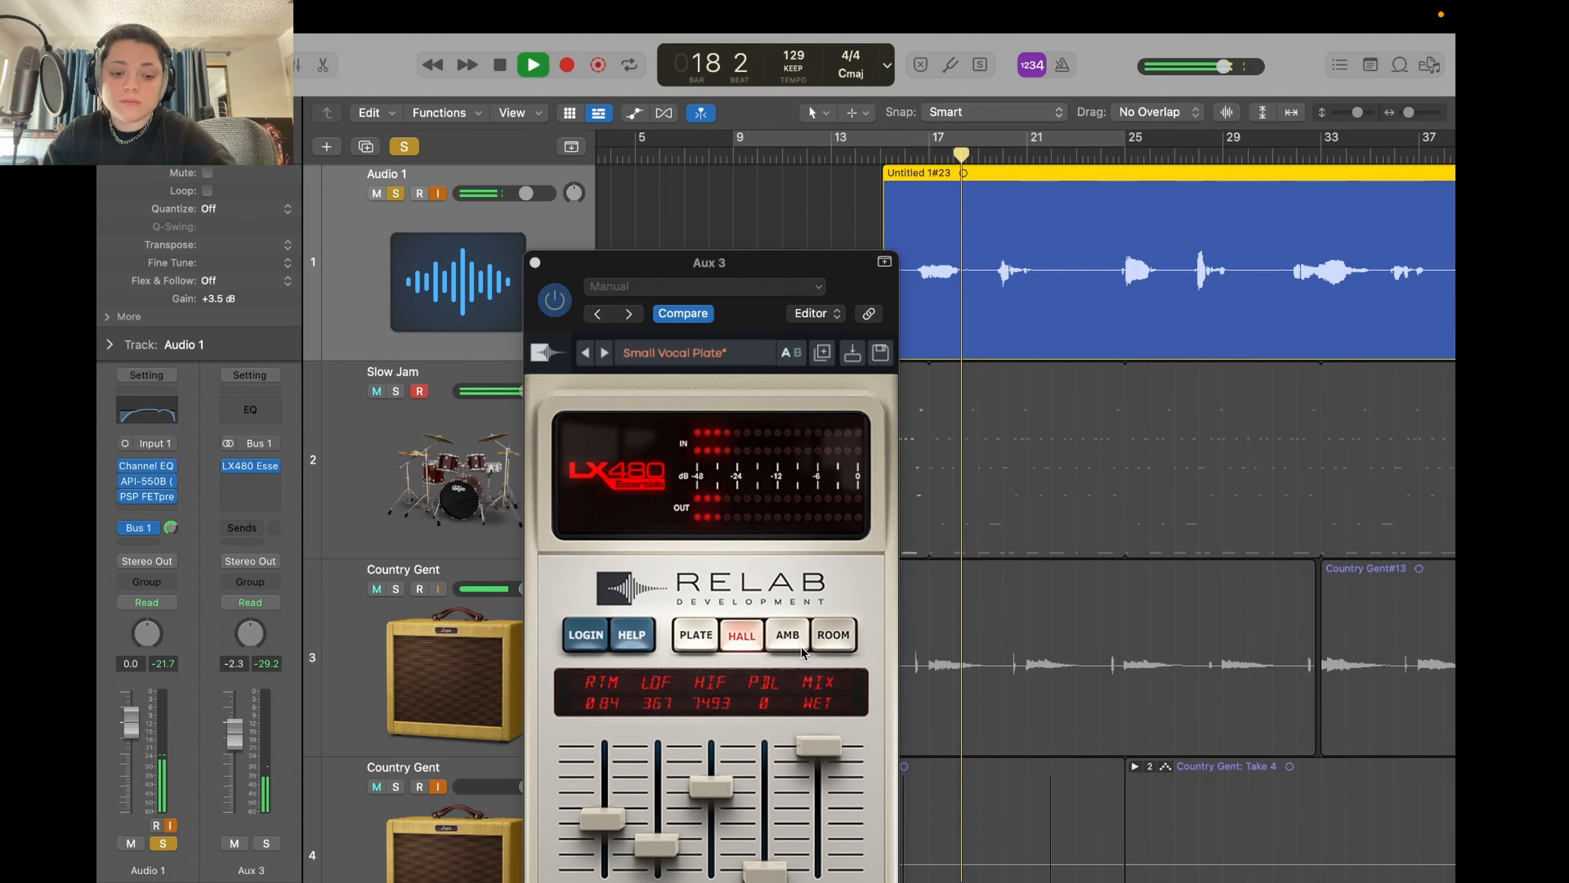
left_click(793, 641)
- Set a cycle range from just after bar 18 to the middle of bar 19 and play it with the vocal soloed
key("space")
key("super+Right")
key("super+Right")
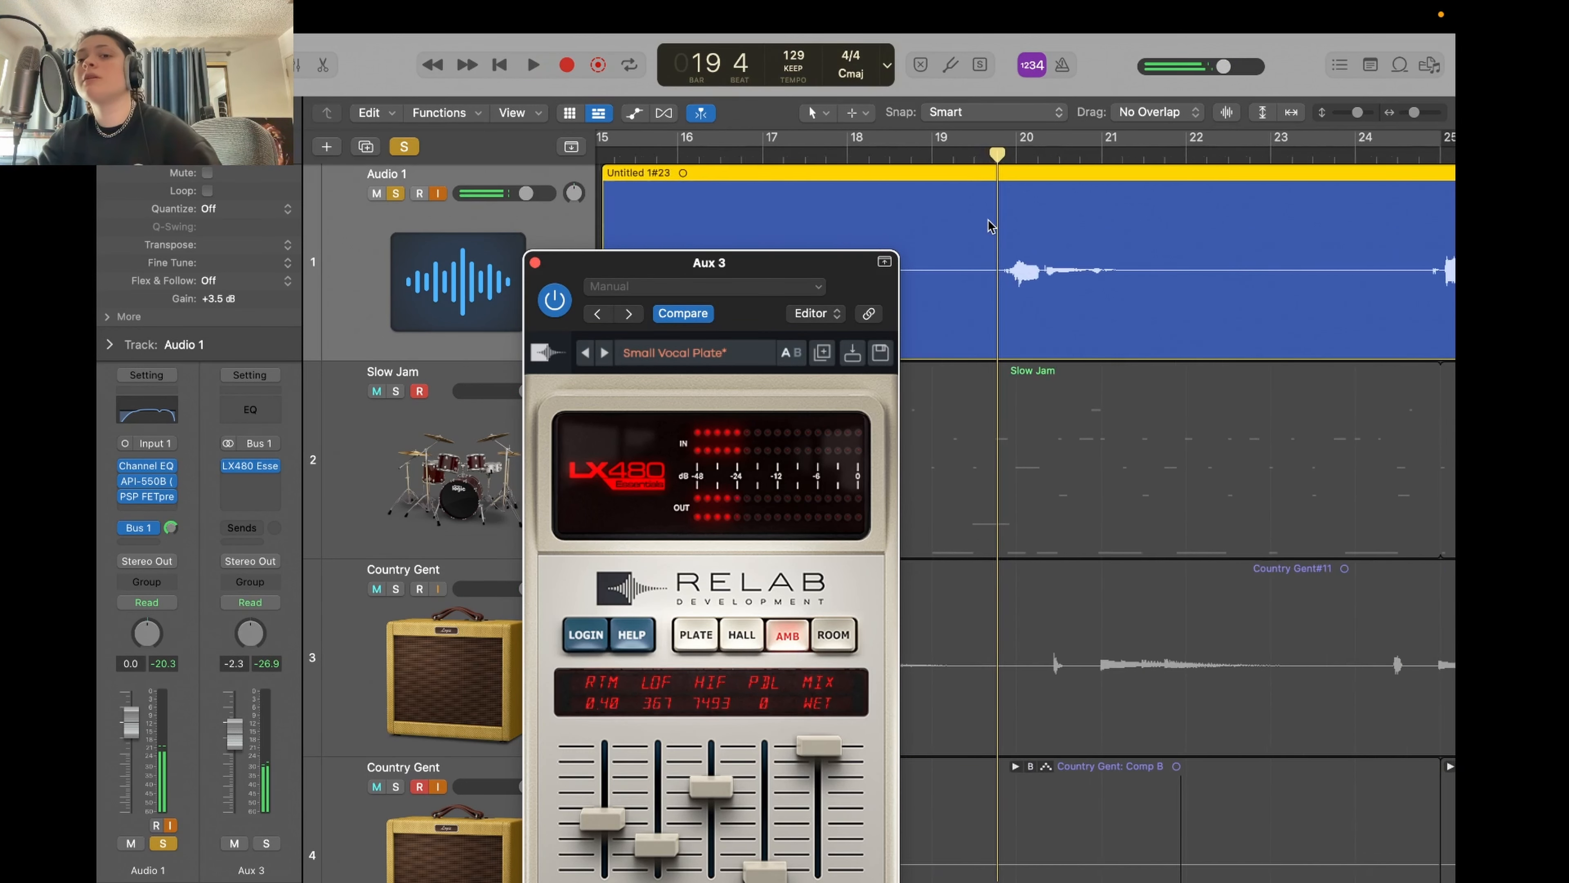
left_click_drag(786, 272, 815, 349)
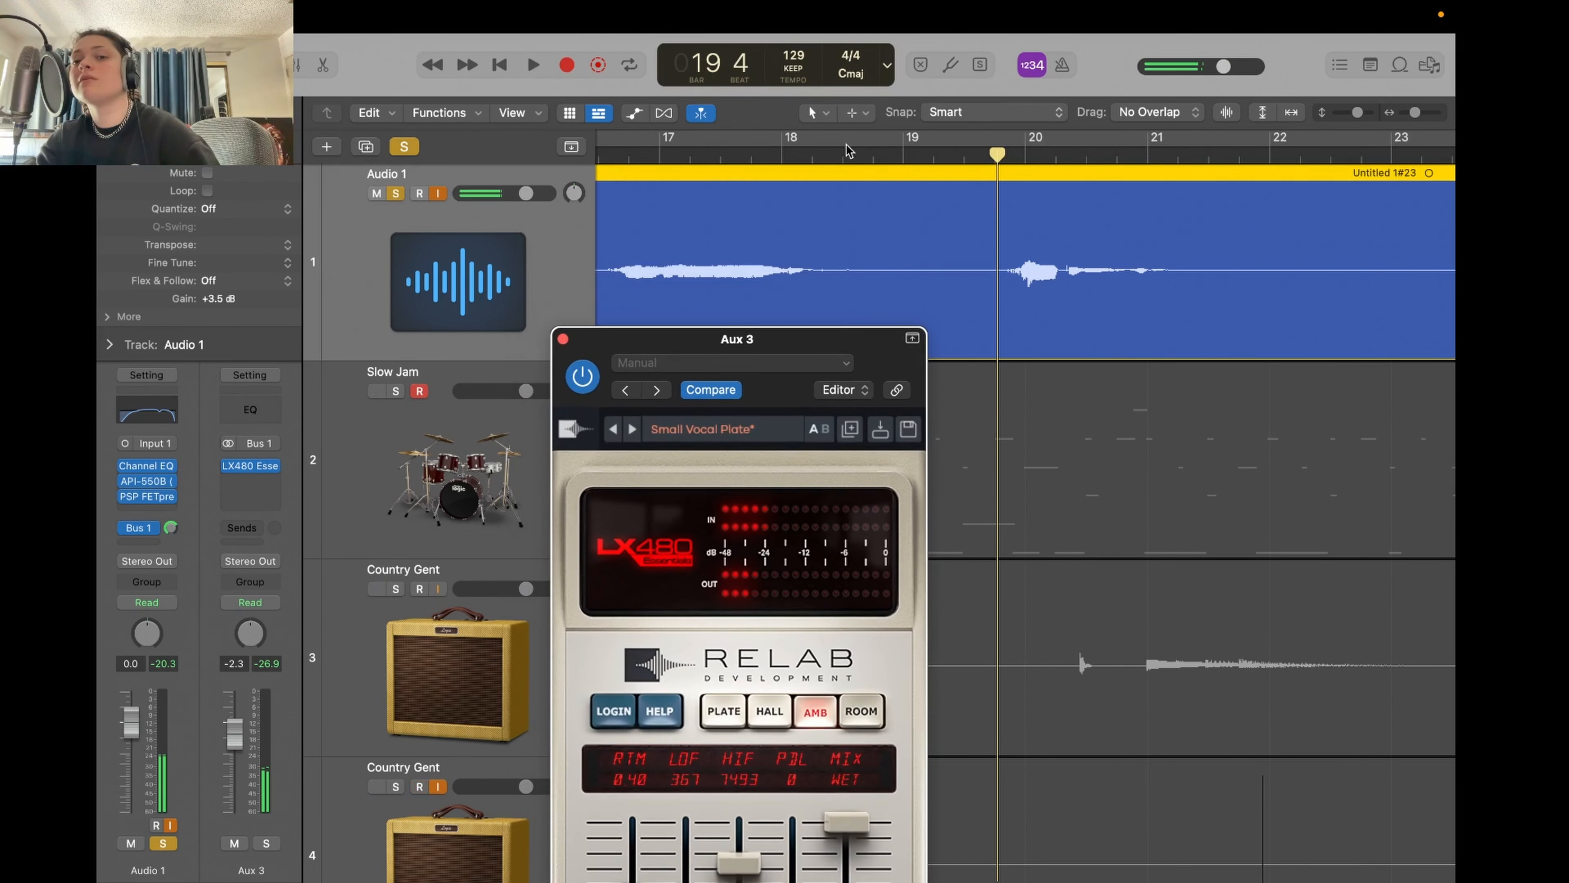
left_click_drag(826, 148, 987, 147)
key("space")
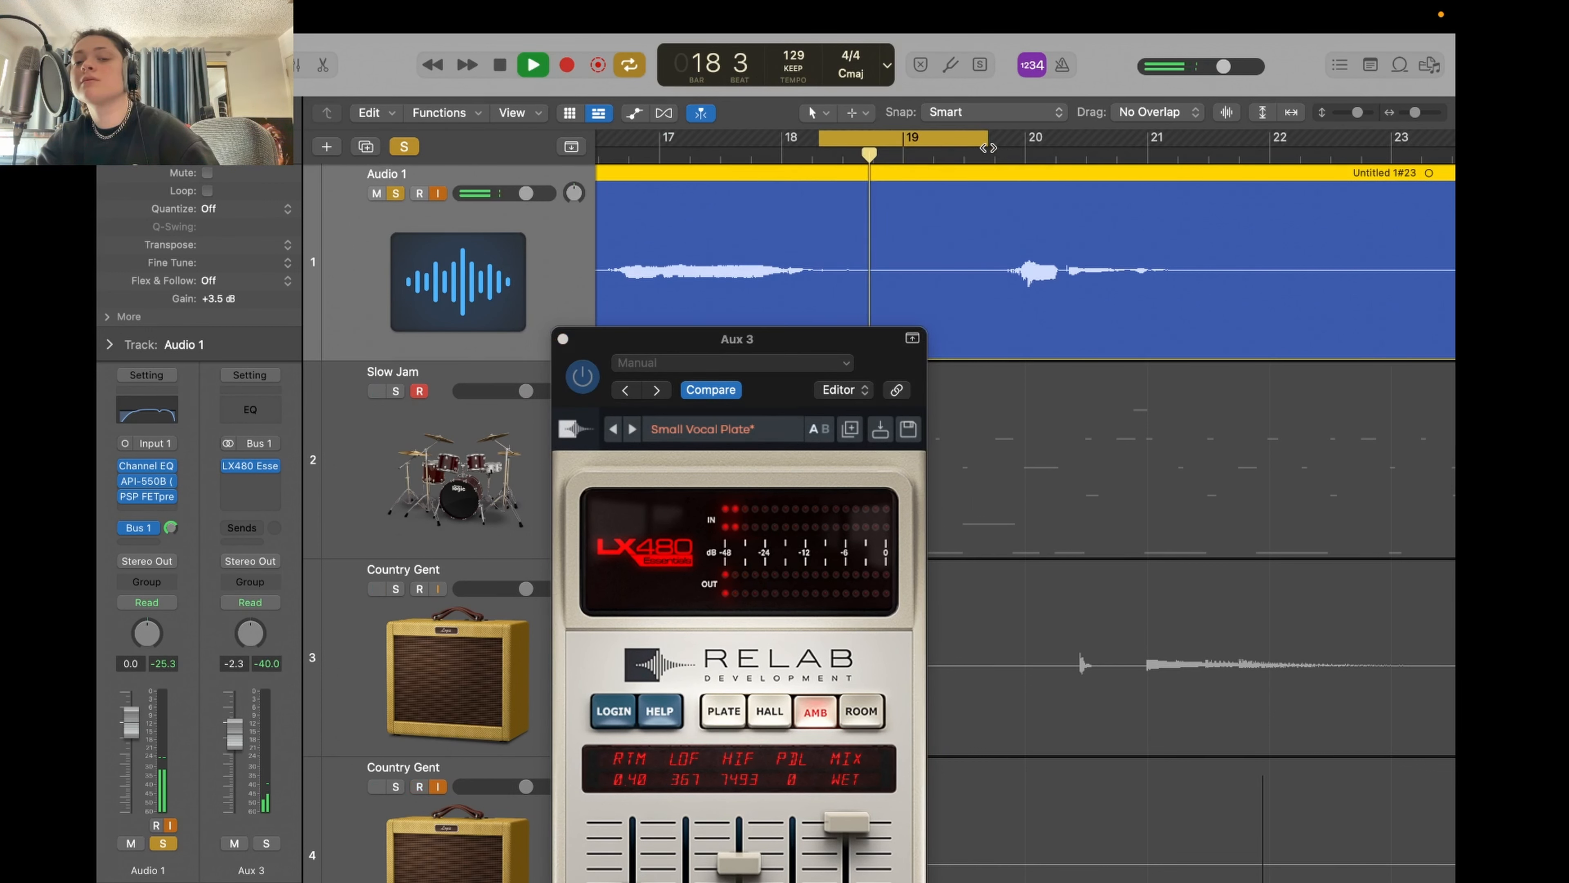
- Turn off the cycle range and, during playback, raise the PSP FETpressor's makeup gain on Audio 1 to 5.9
key("space")
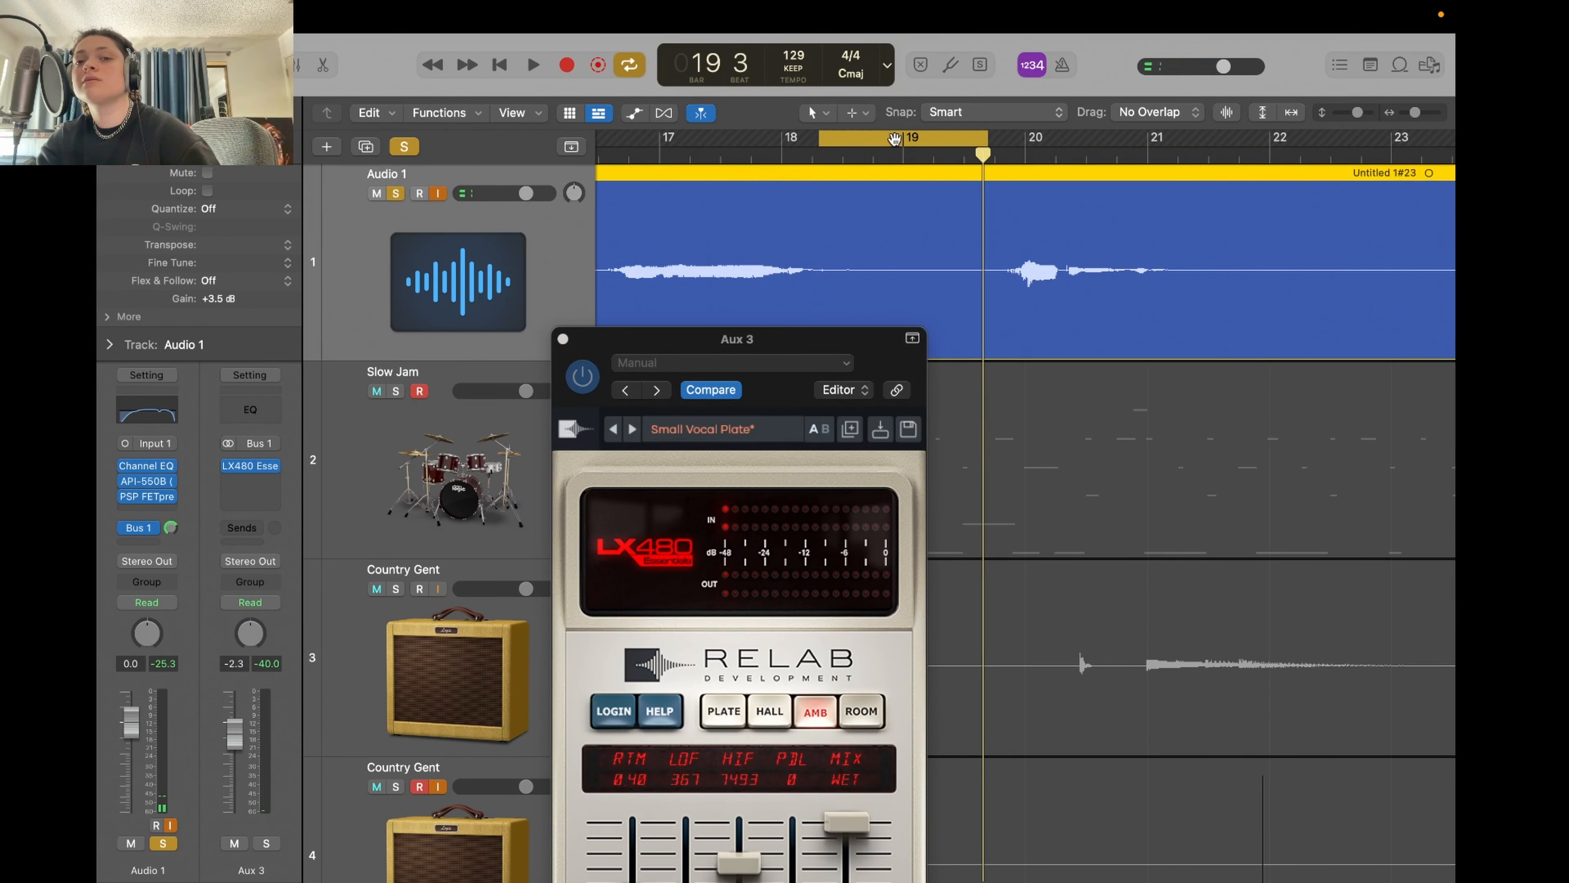
left_click(894, 140)
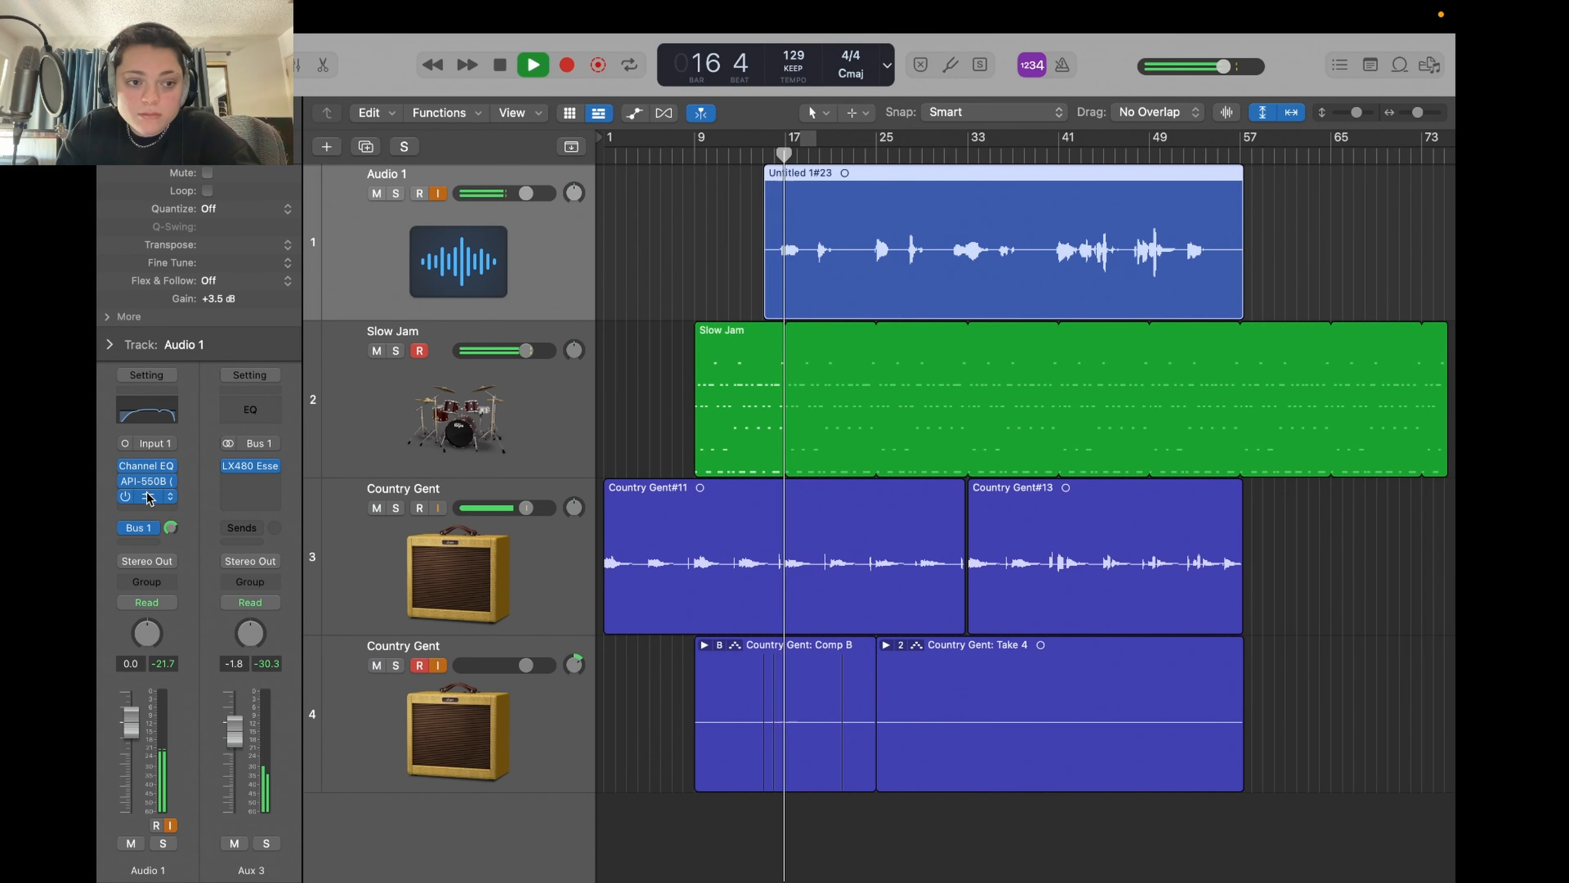
left_click(146, 496)
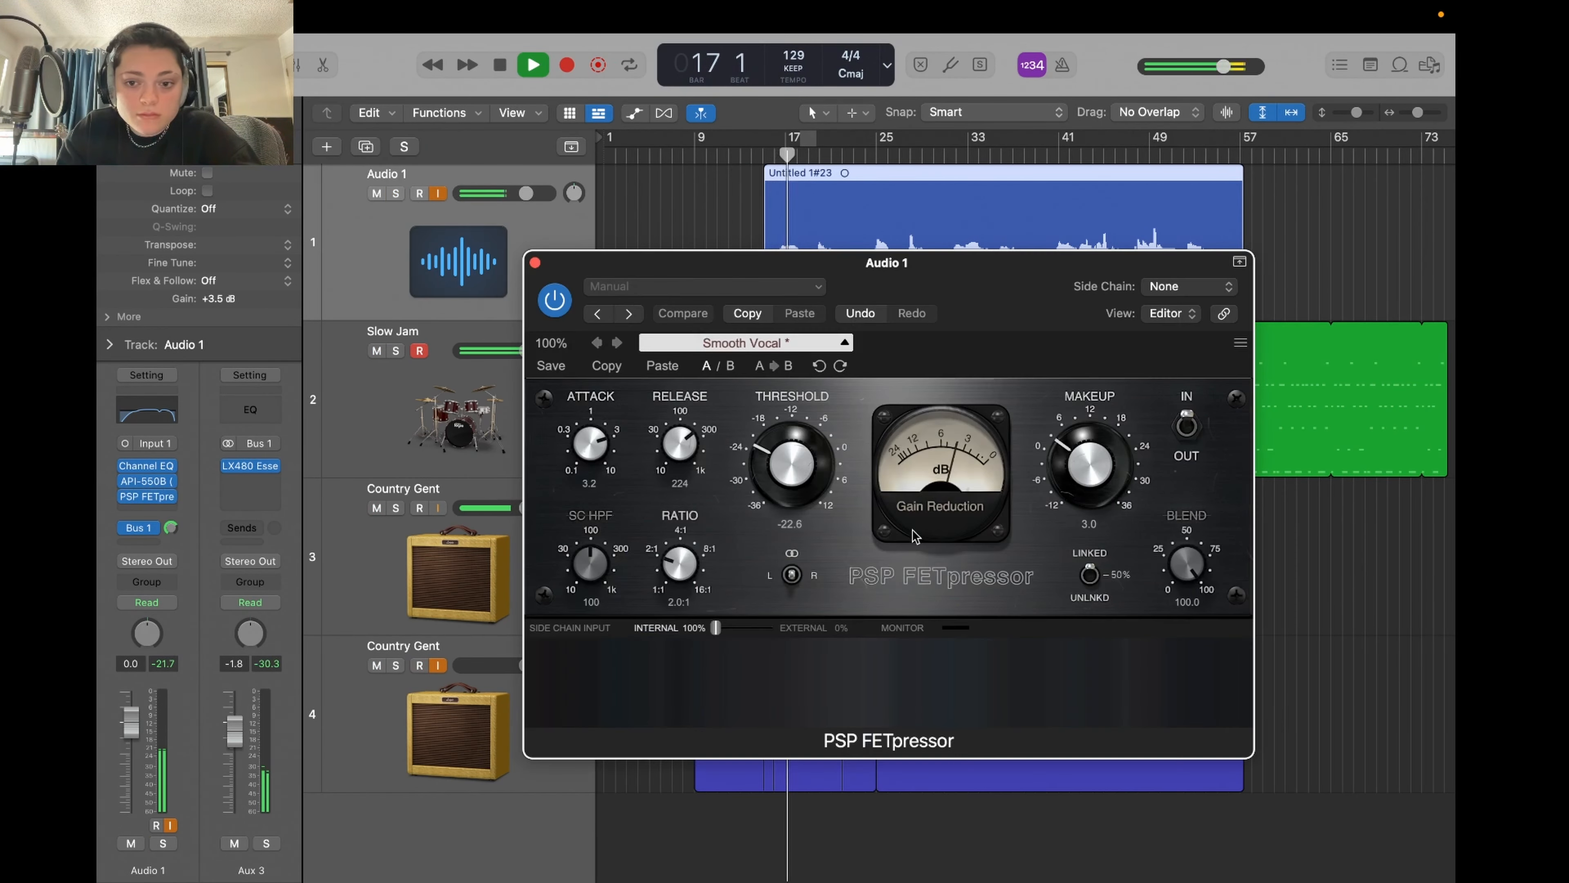
left_click_drag(1113, 463, 1115, 455)
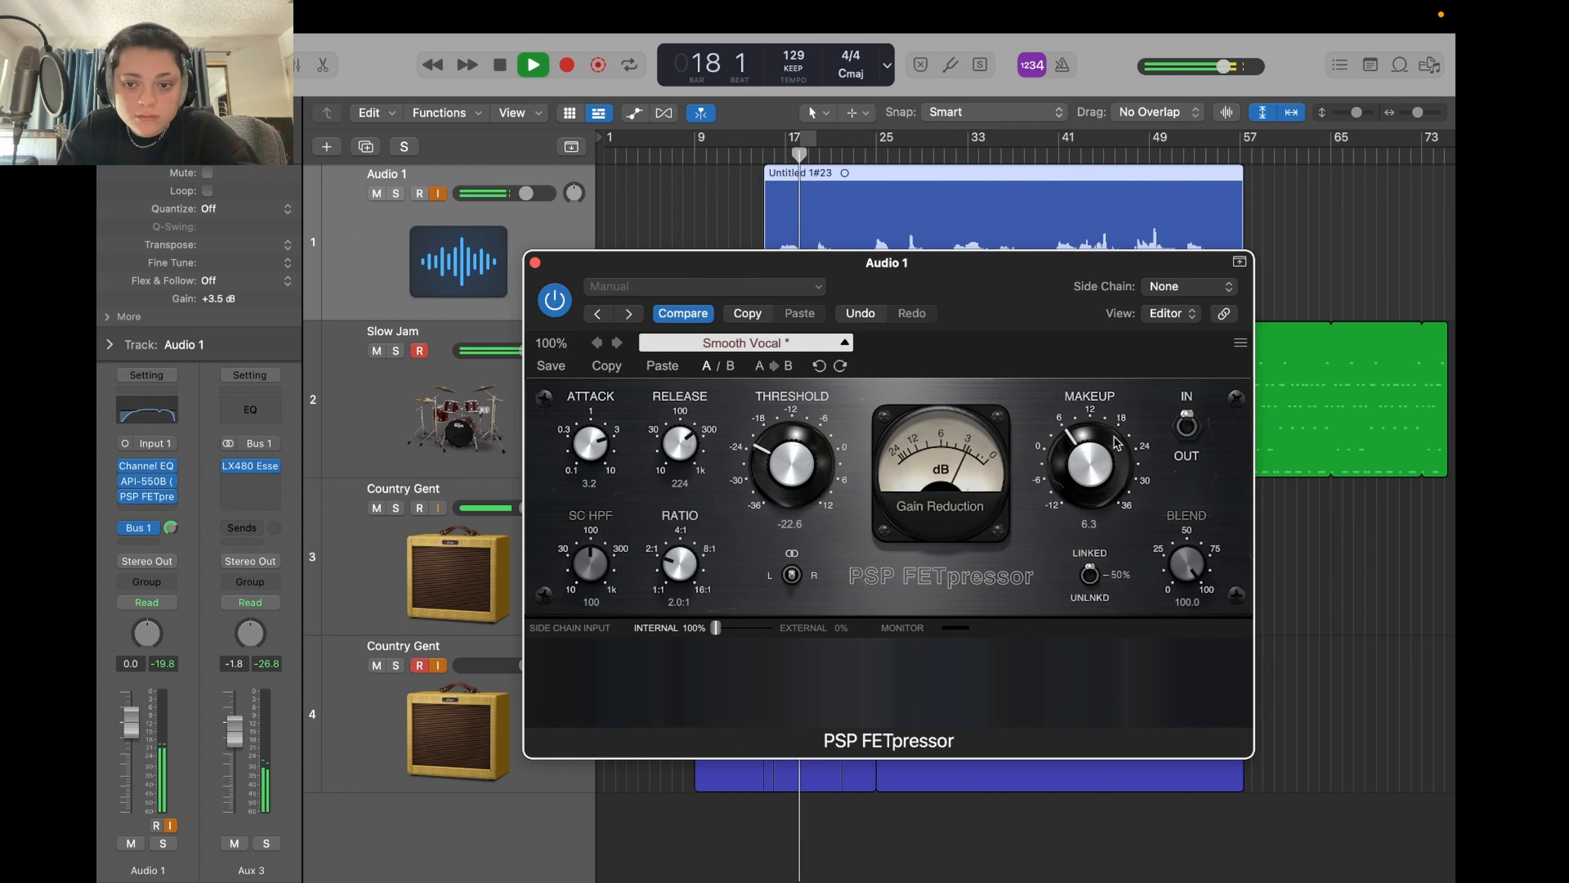
- Raise the API-550B's output on Audio 1 to 1.7 and close both plug-in windows
left_click(147, 480)
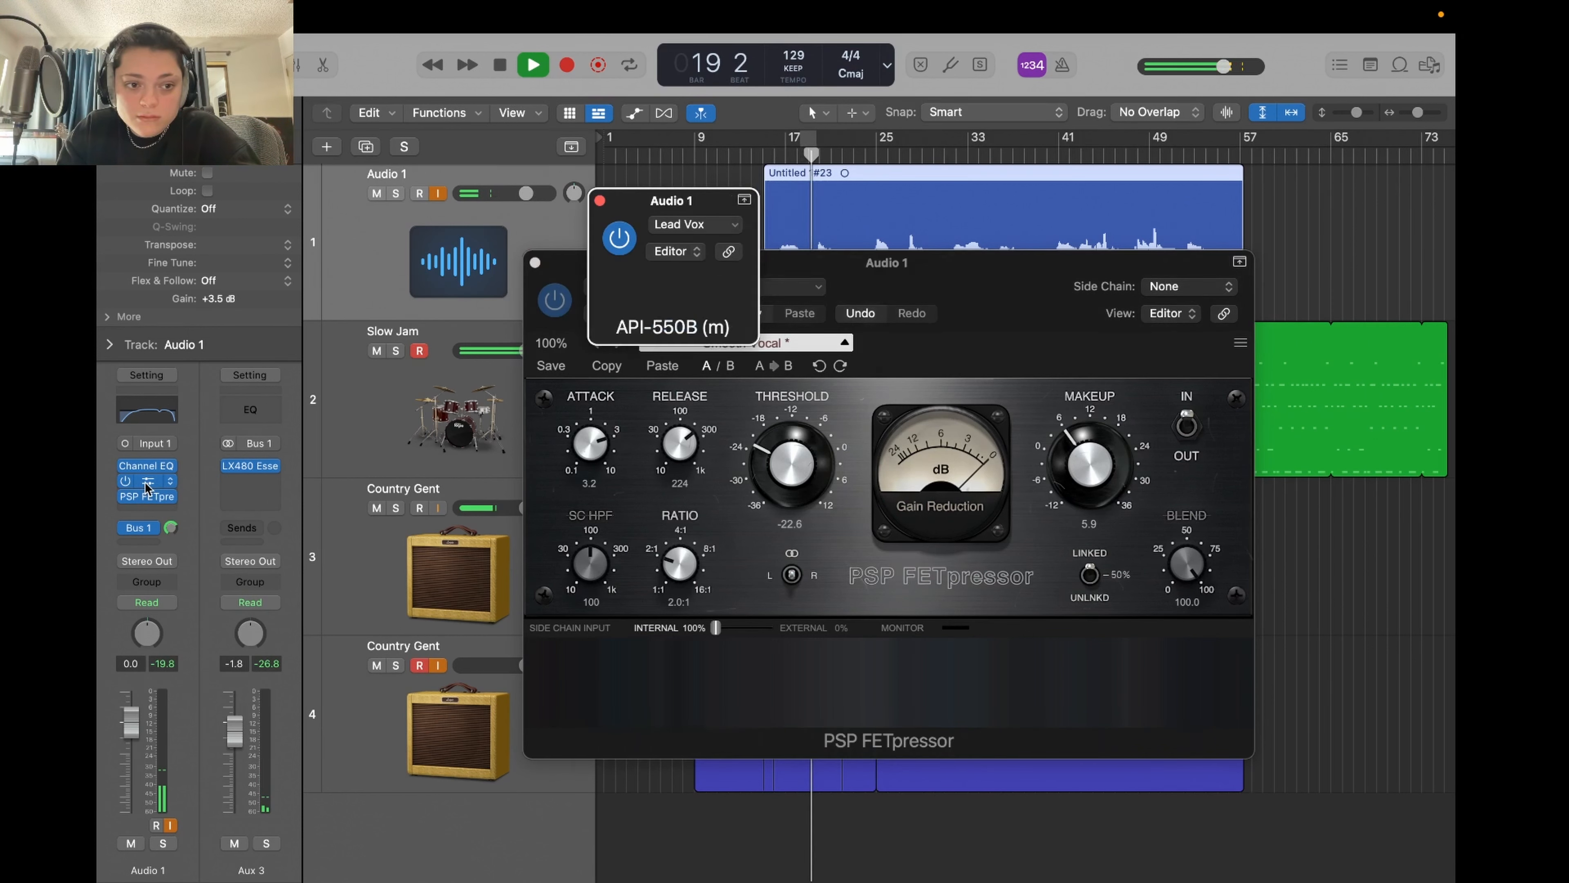
left_click_drag(789, 559, 793, 538)
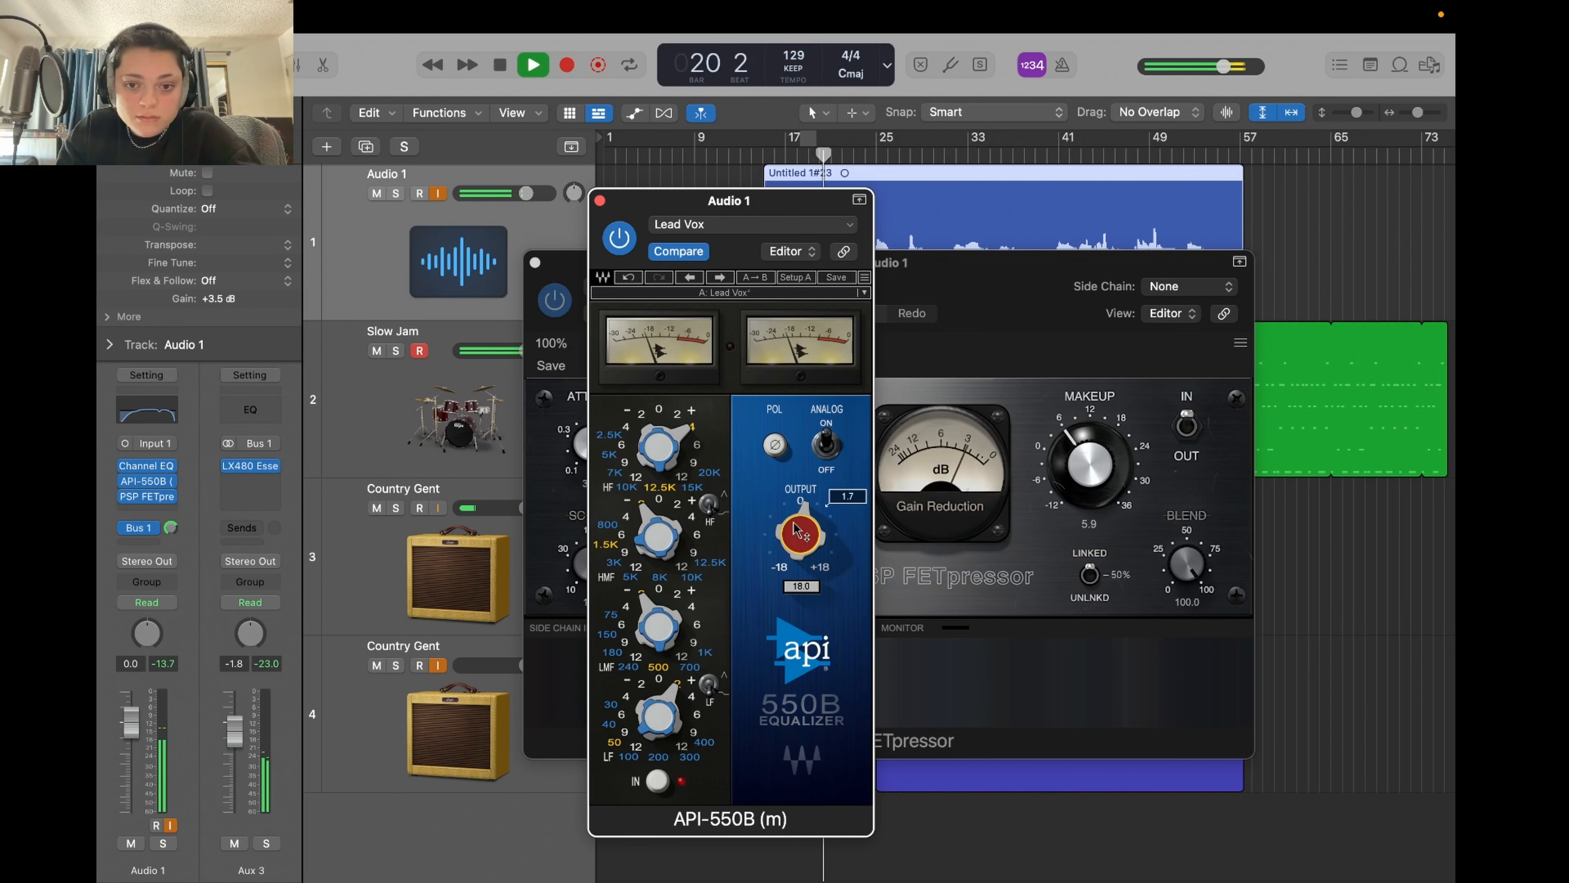
left_click(599, 200)
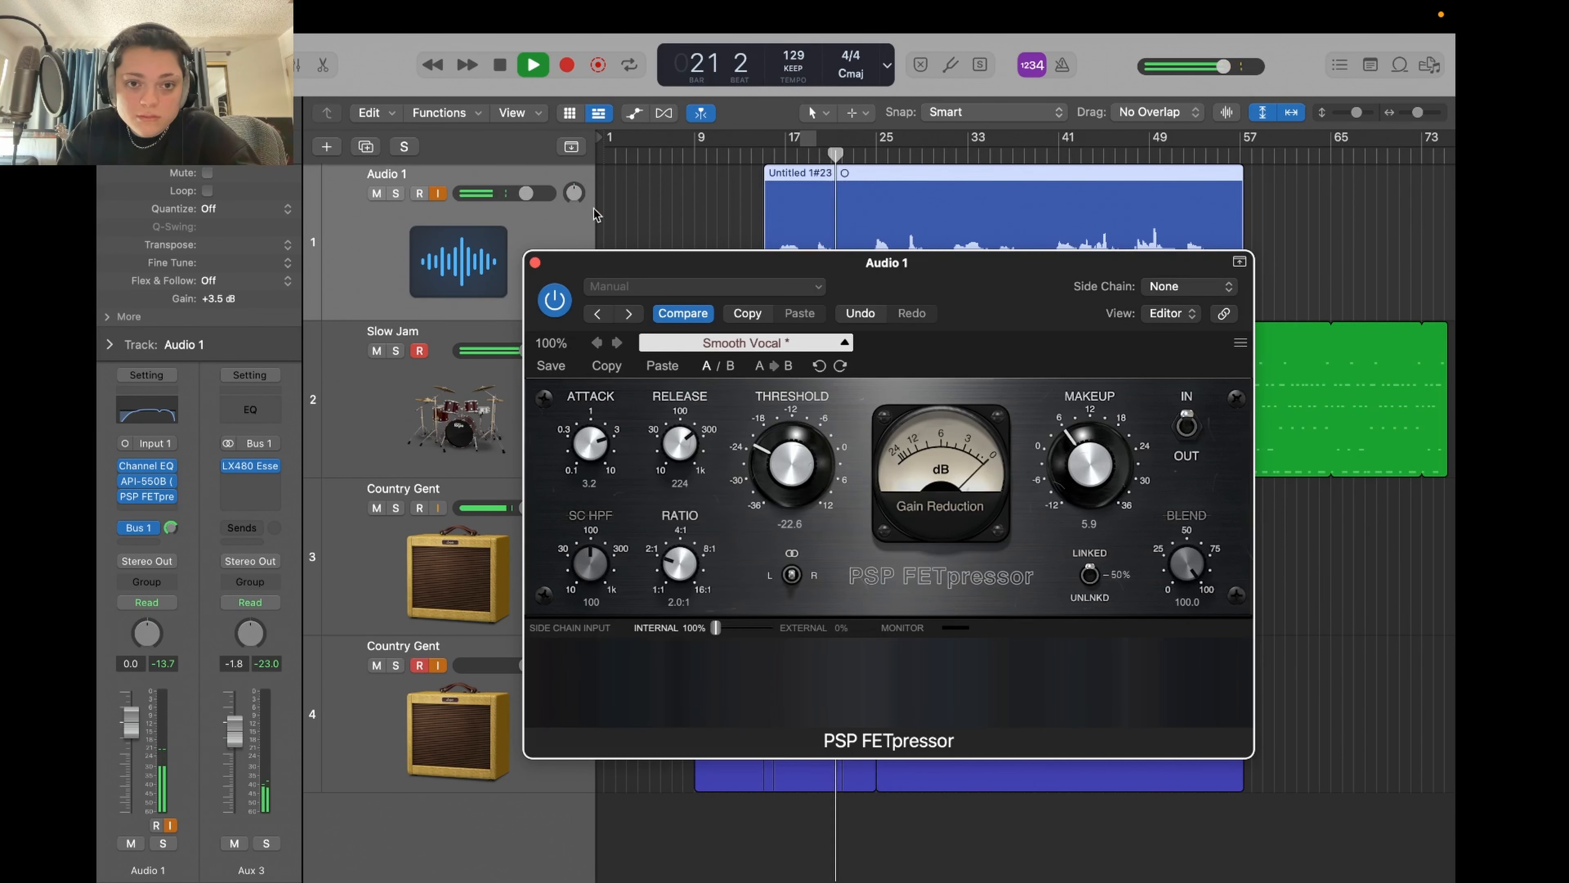
left_click(535, 263)
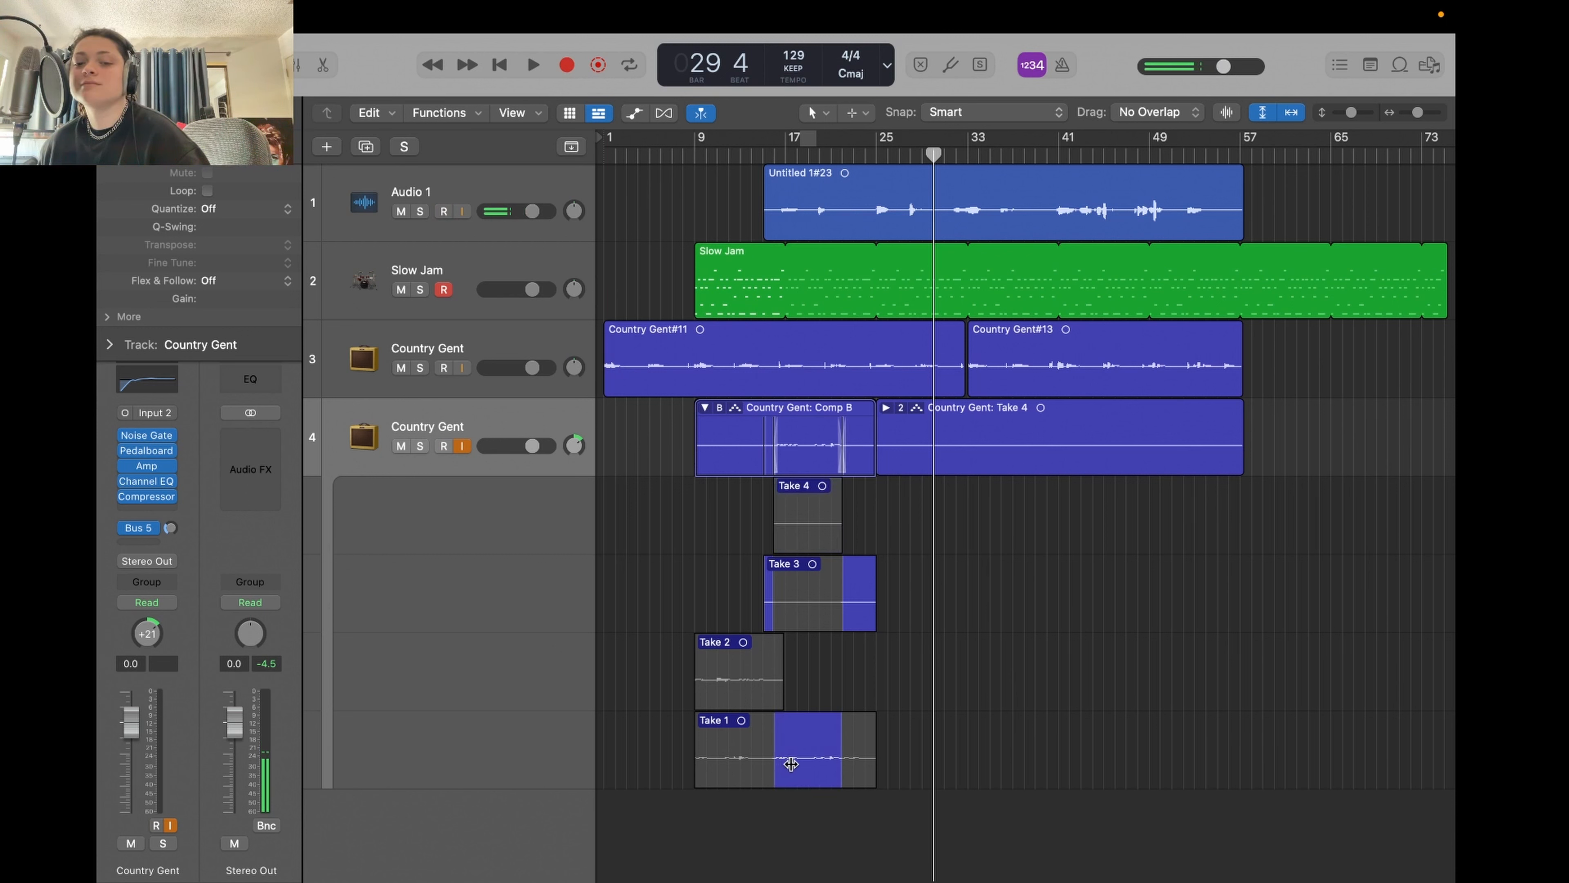
- Comp the second Country Gent track's first take folder to use Take 1 from start to end
left_click_drag(791, 765, 683, 768)
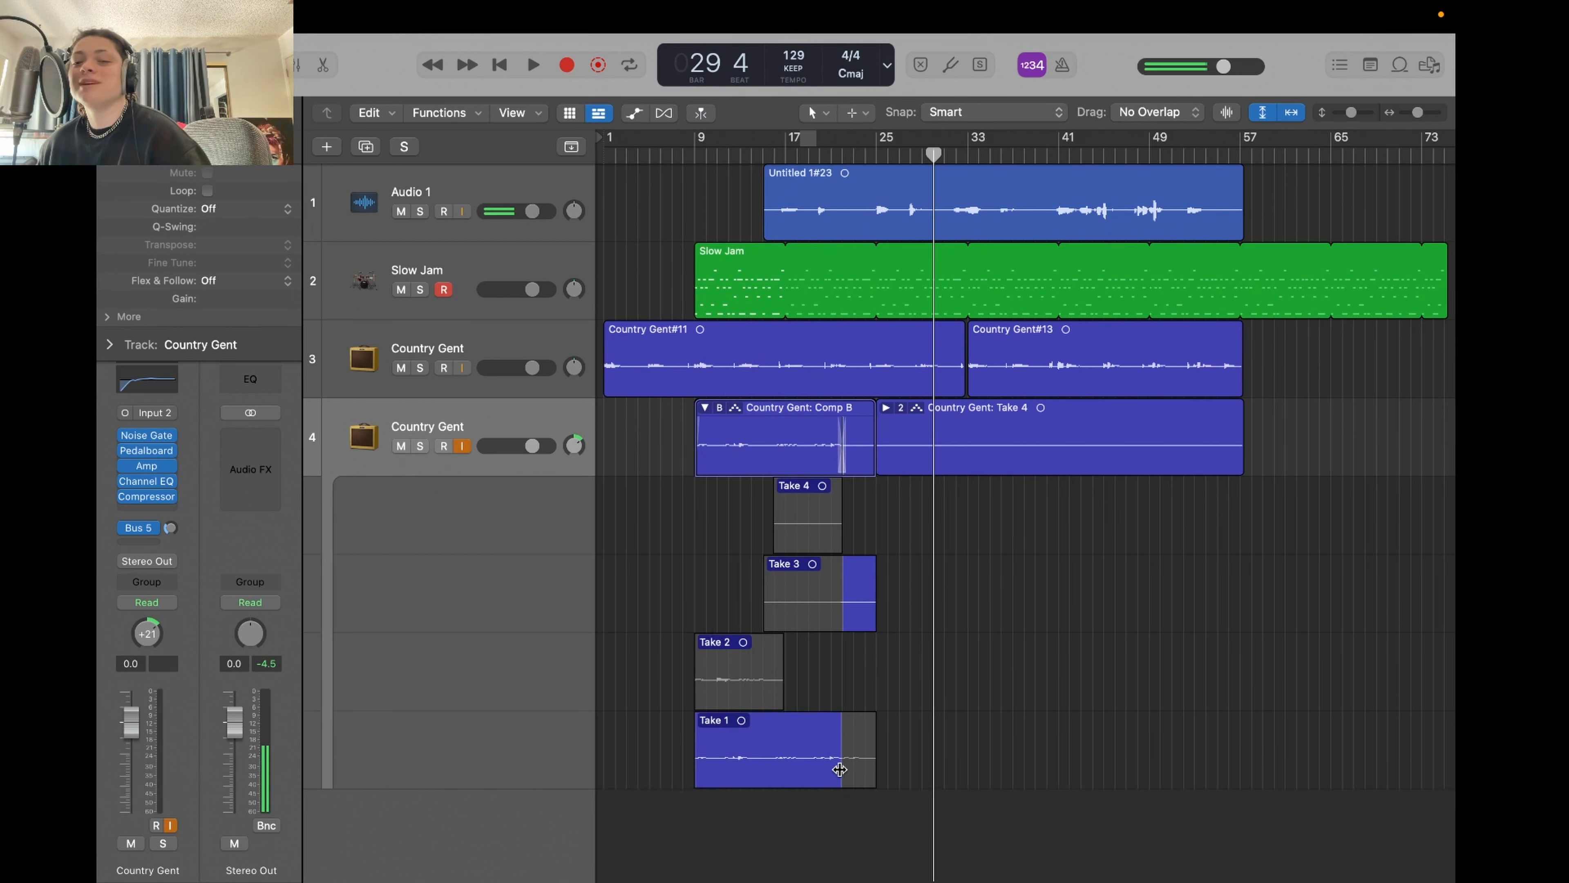
left_click_drag(840, 769, 902, 784)
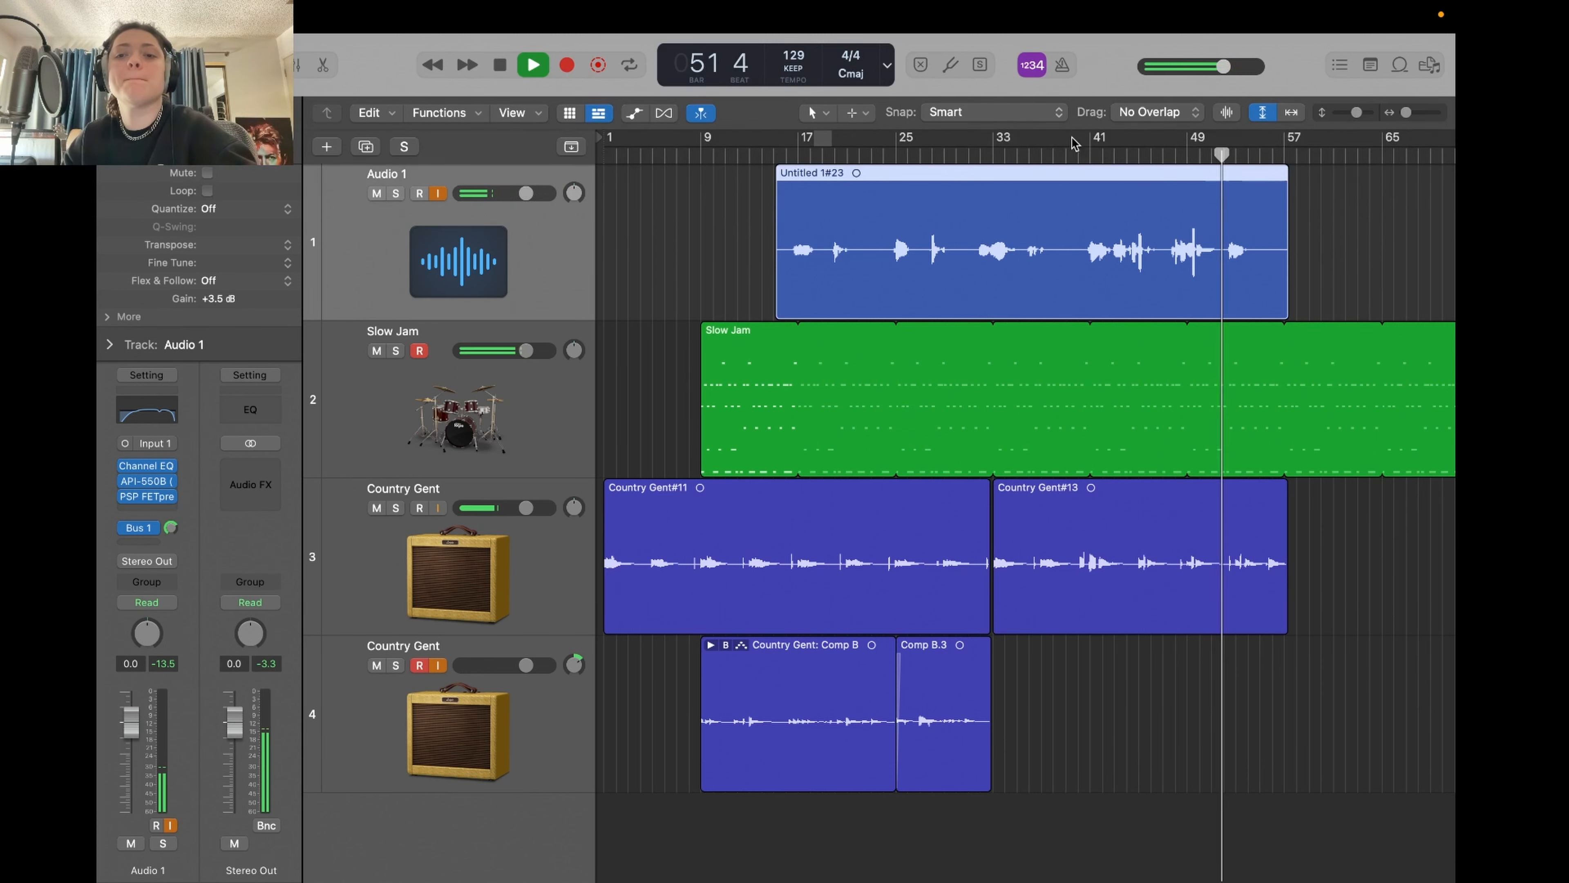
- Set a cycle range from about bar 39 to bar 57 and create a new track with Audio 1's settings duplicated
left_click_drag(1071, 136, 1284, 137)
right_click(355, 265)
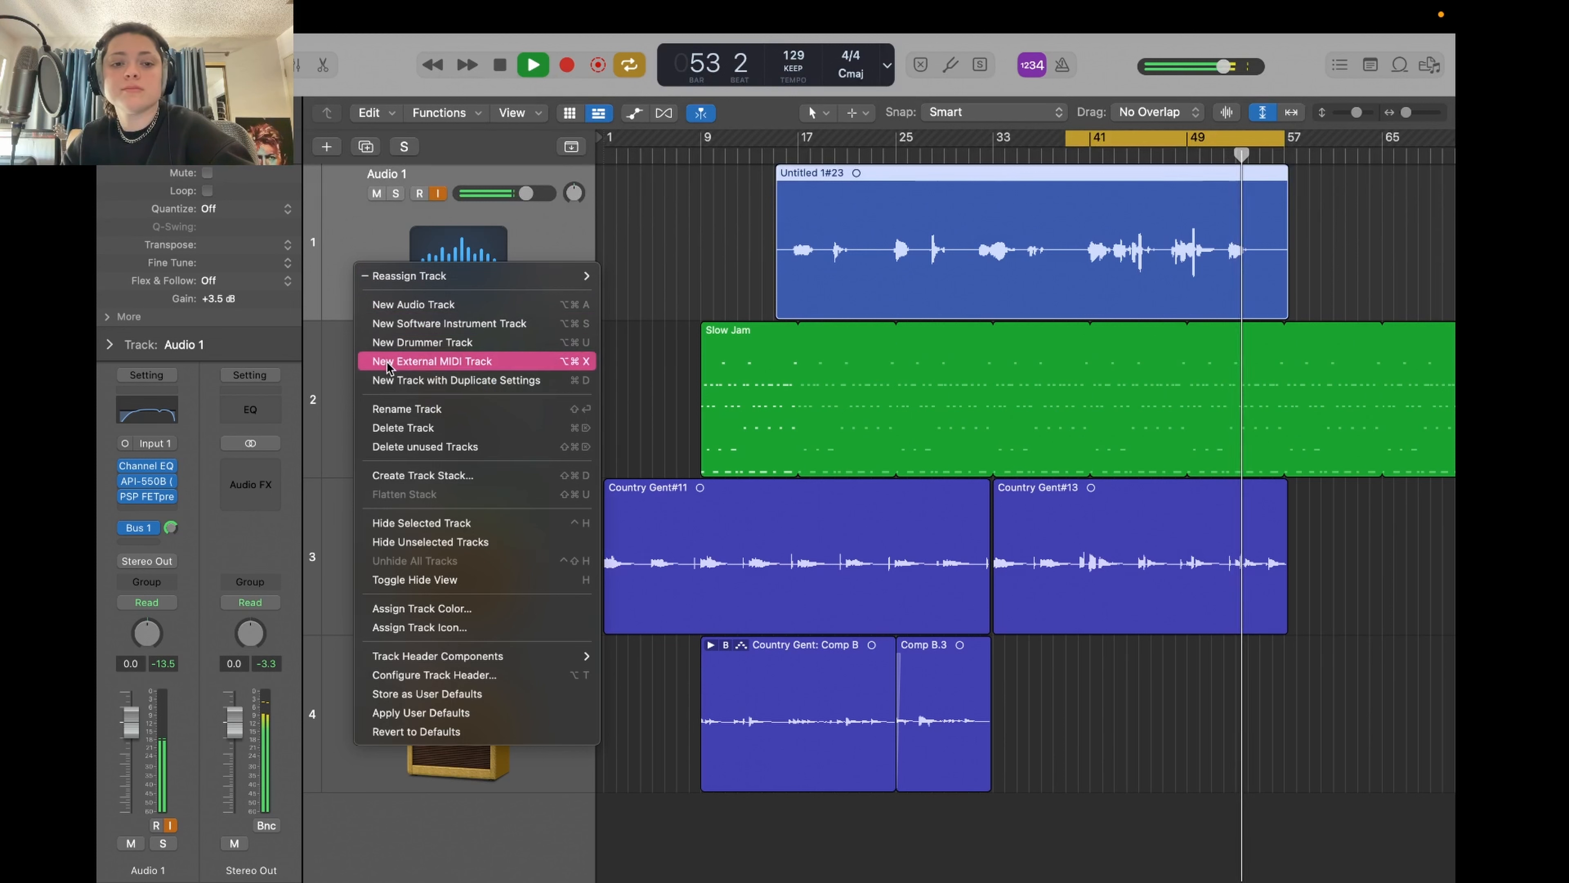
left_click(392, 382)
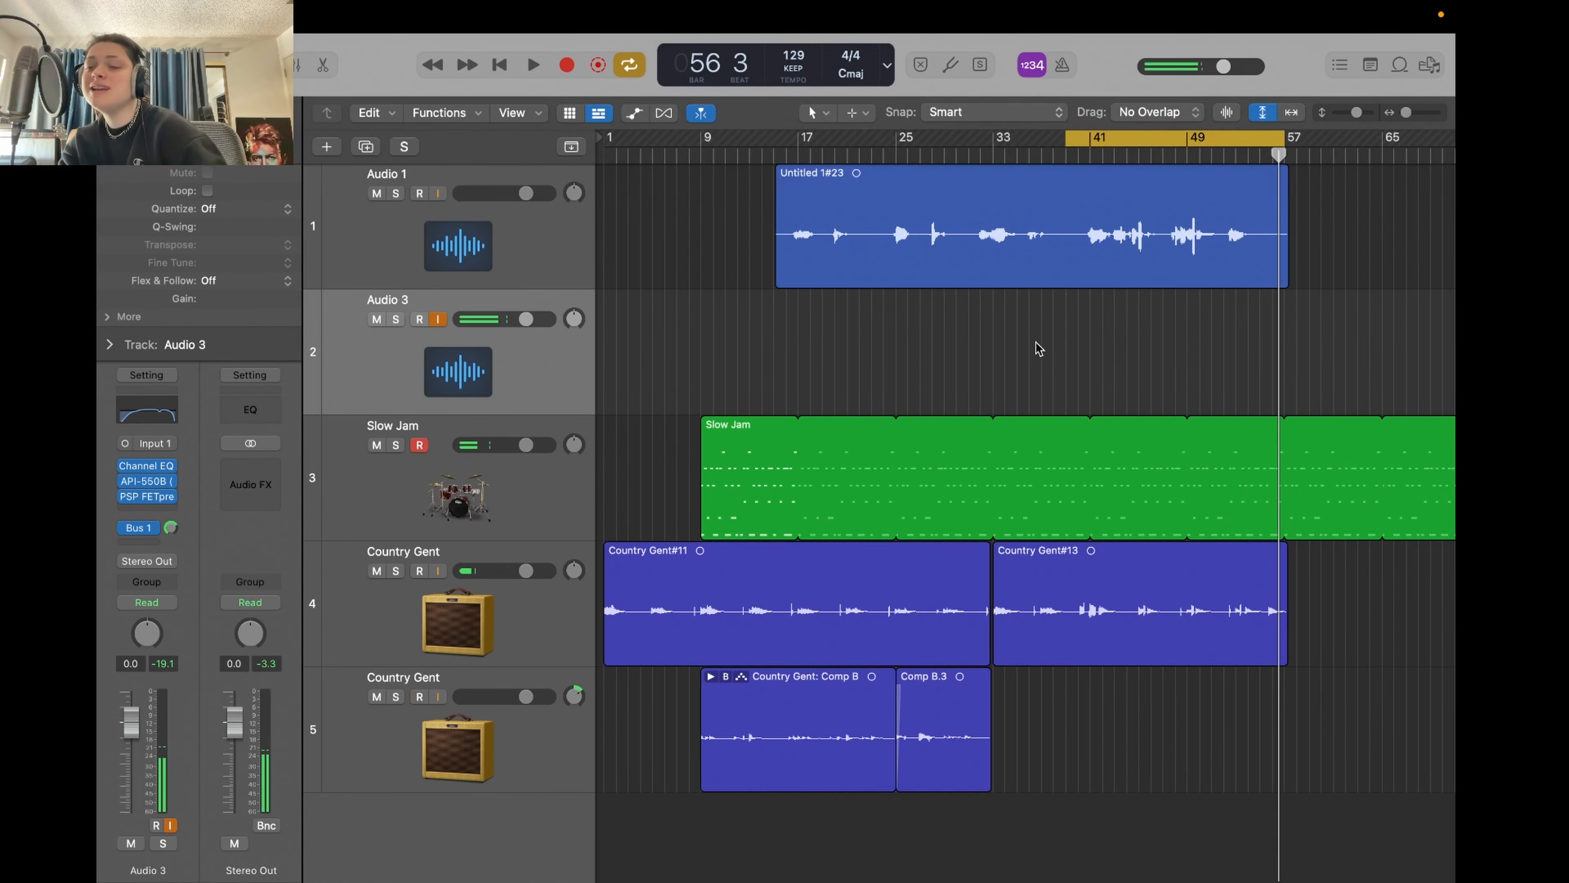
- Record a vocal double on Audio 3 from bar 39 to about bar 47
key("r")
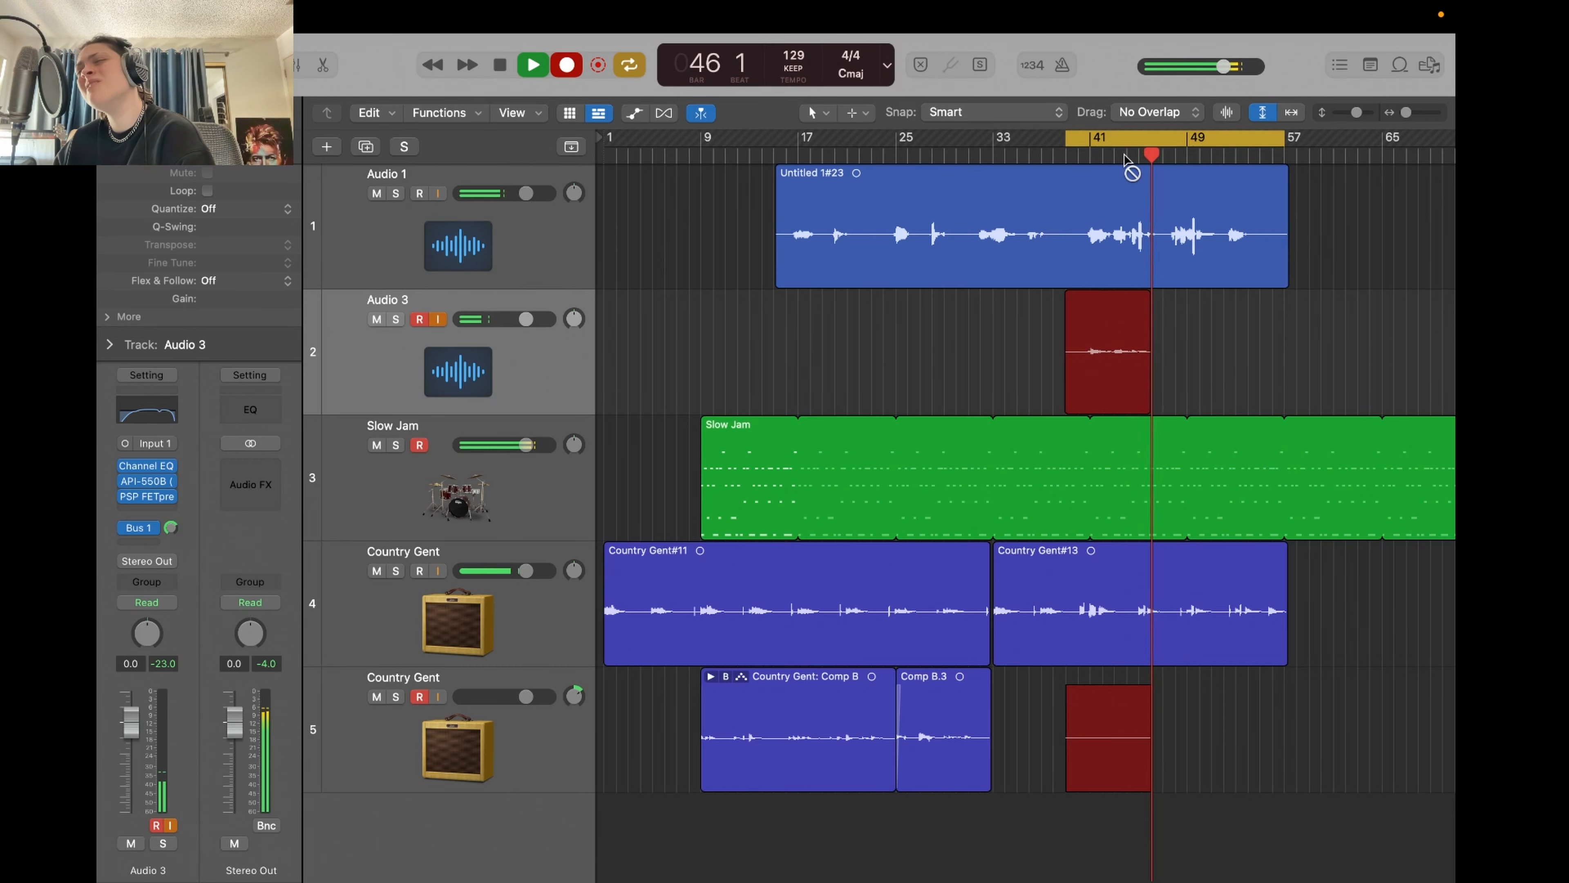
key("space")
scroll(1161, 358, "up", 3)
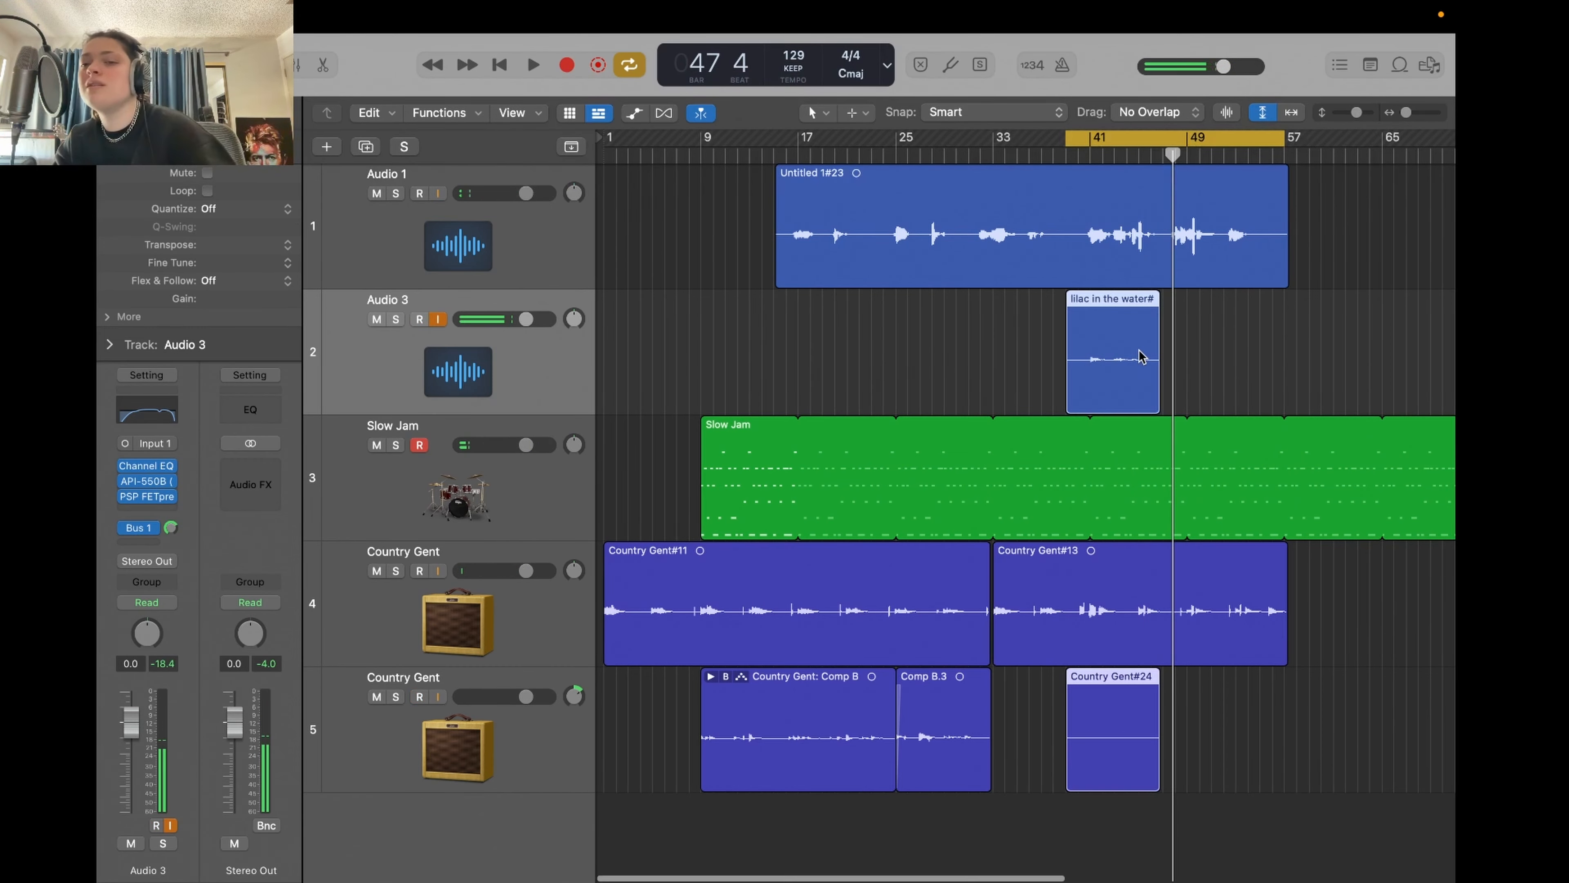
scroll(1164, 356, "up", 5)
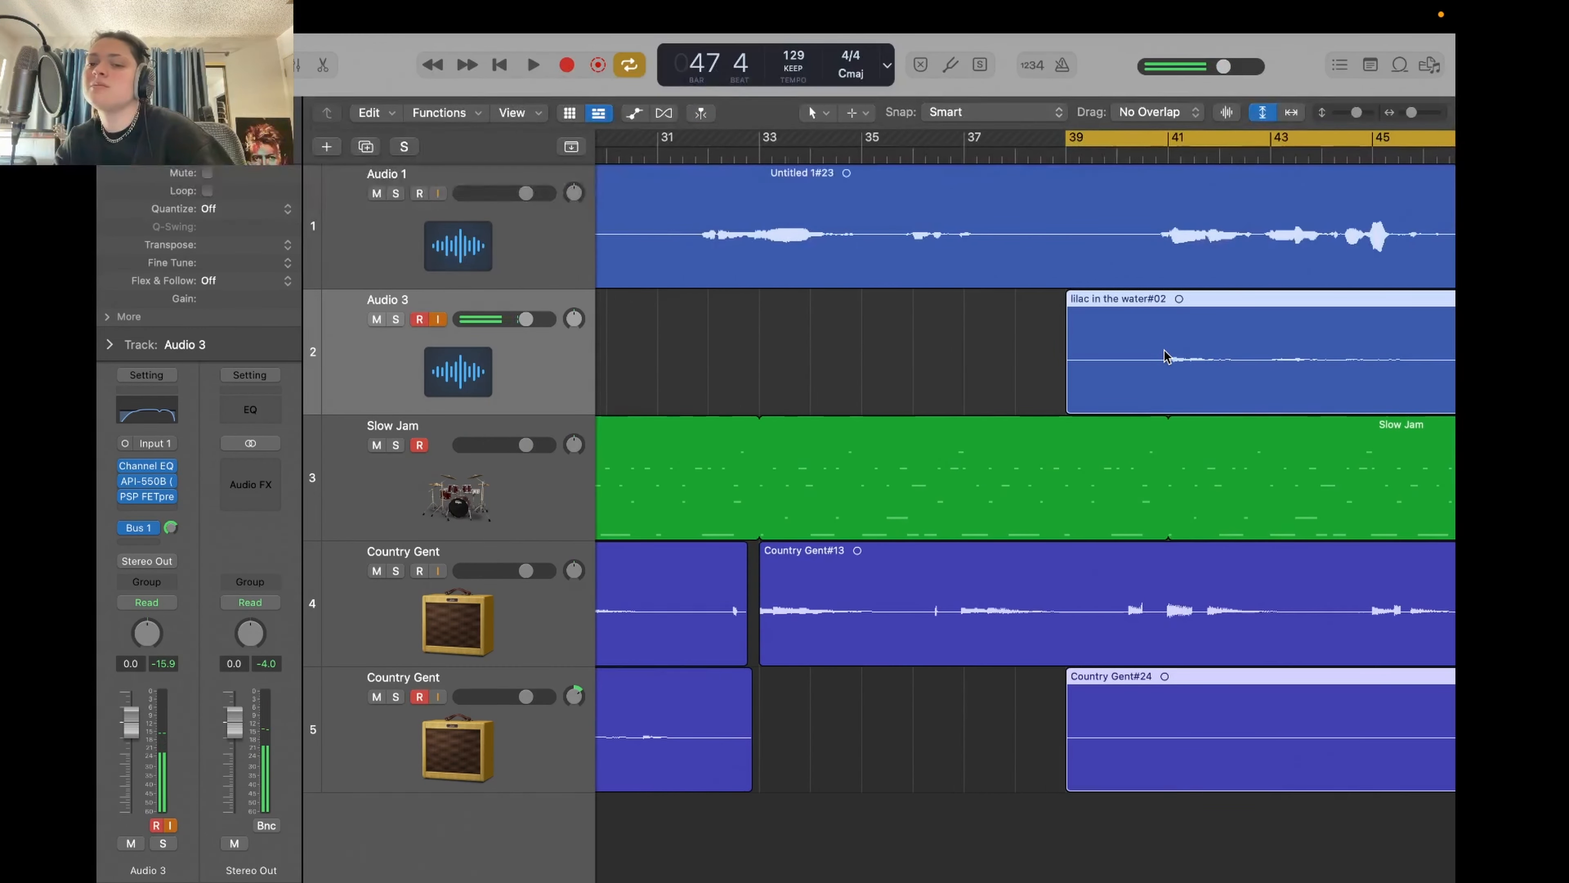
key("super+z")
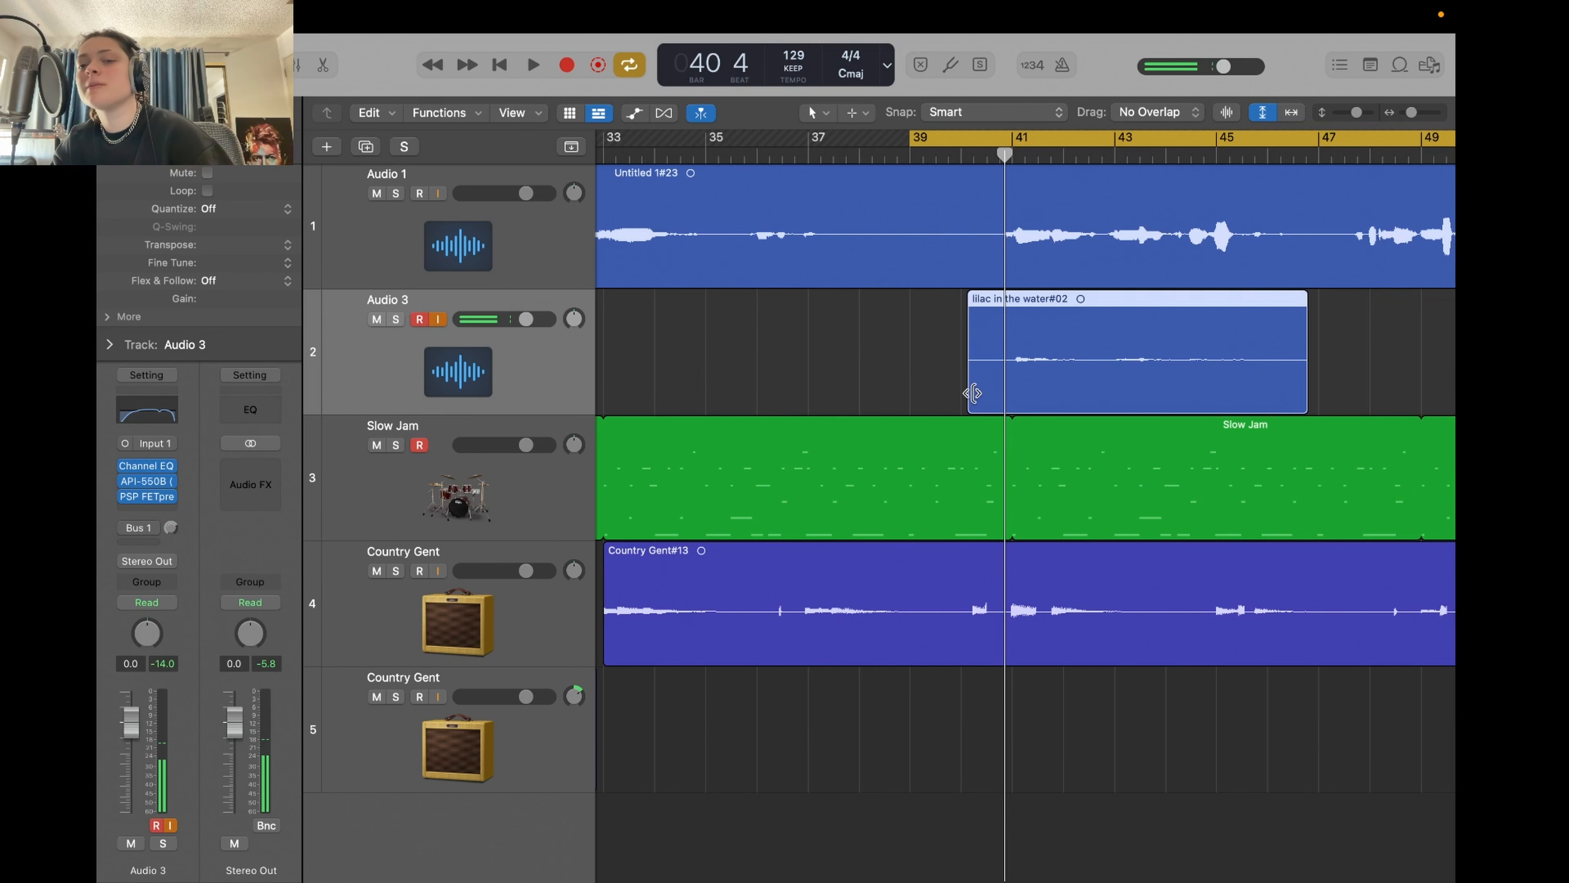
- Assign the Fade tool as the secondary tool and add short fades to the start and end of the Audio 3 region
mouse_move(972, 393)
left_mouse_down()
mouse_move(998, 396)
mouse_move(984, 383)
left_mouse_up()
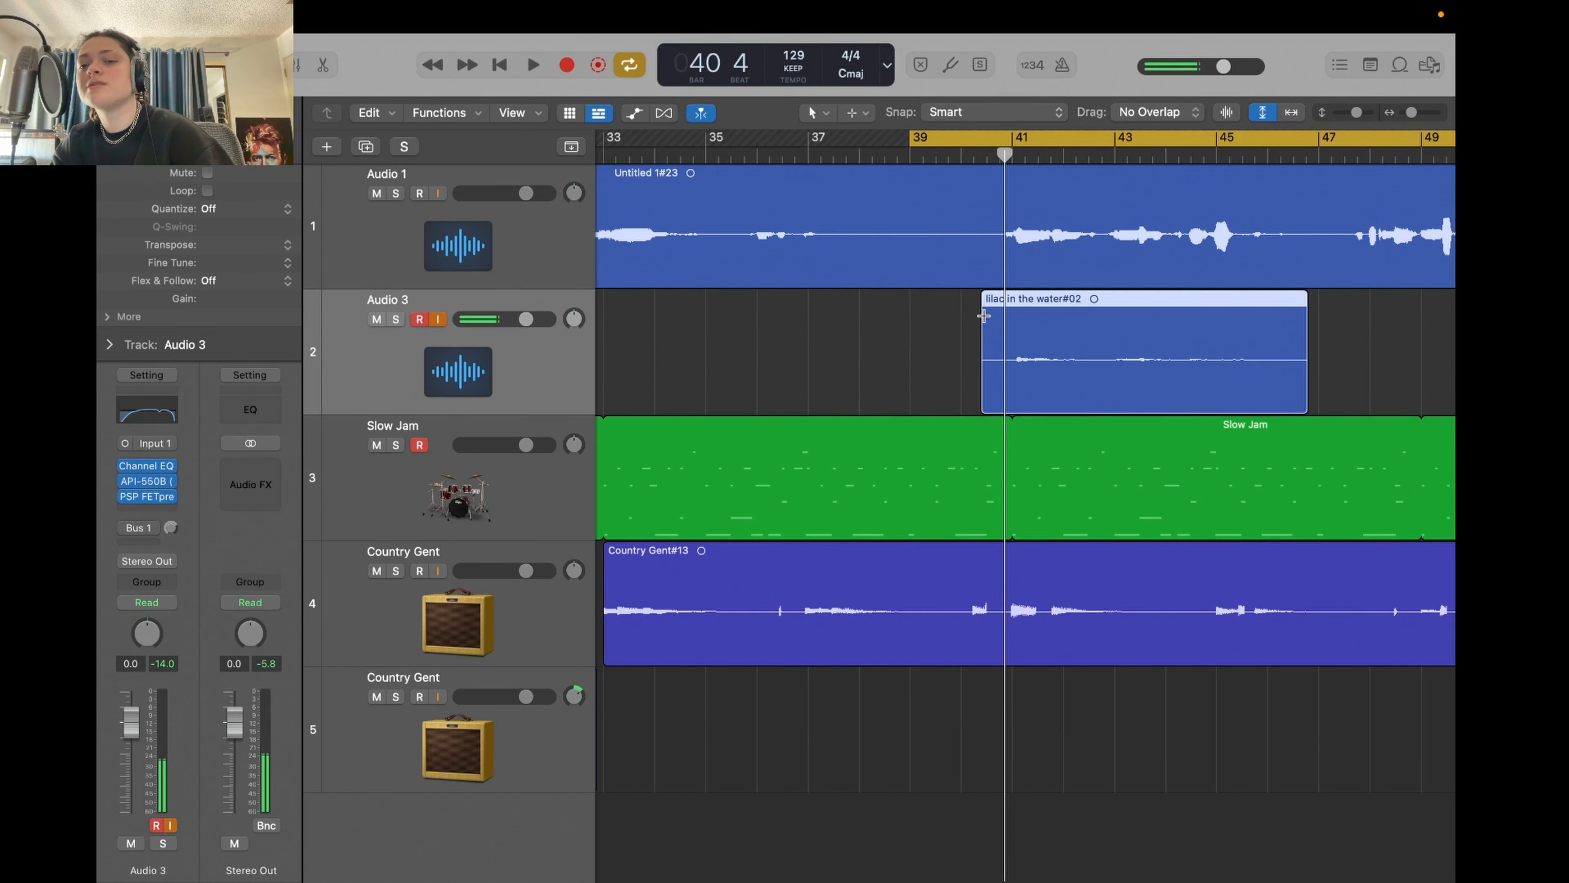
left_click_drag(984, 315, 973, 294)
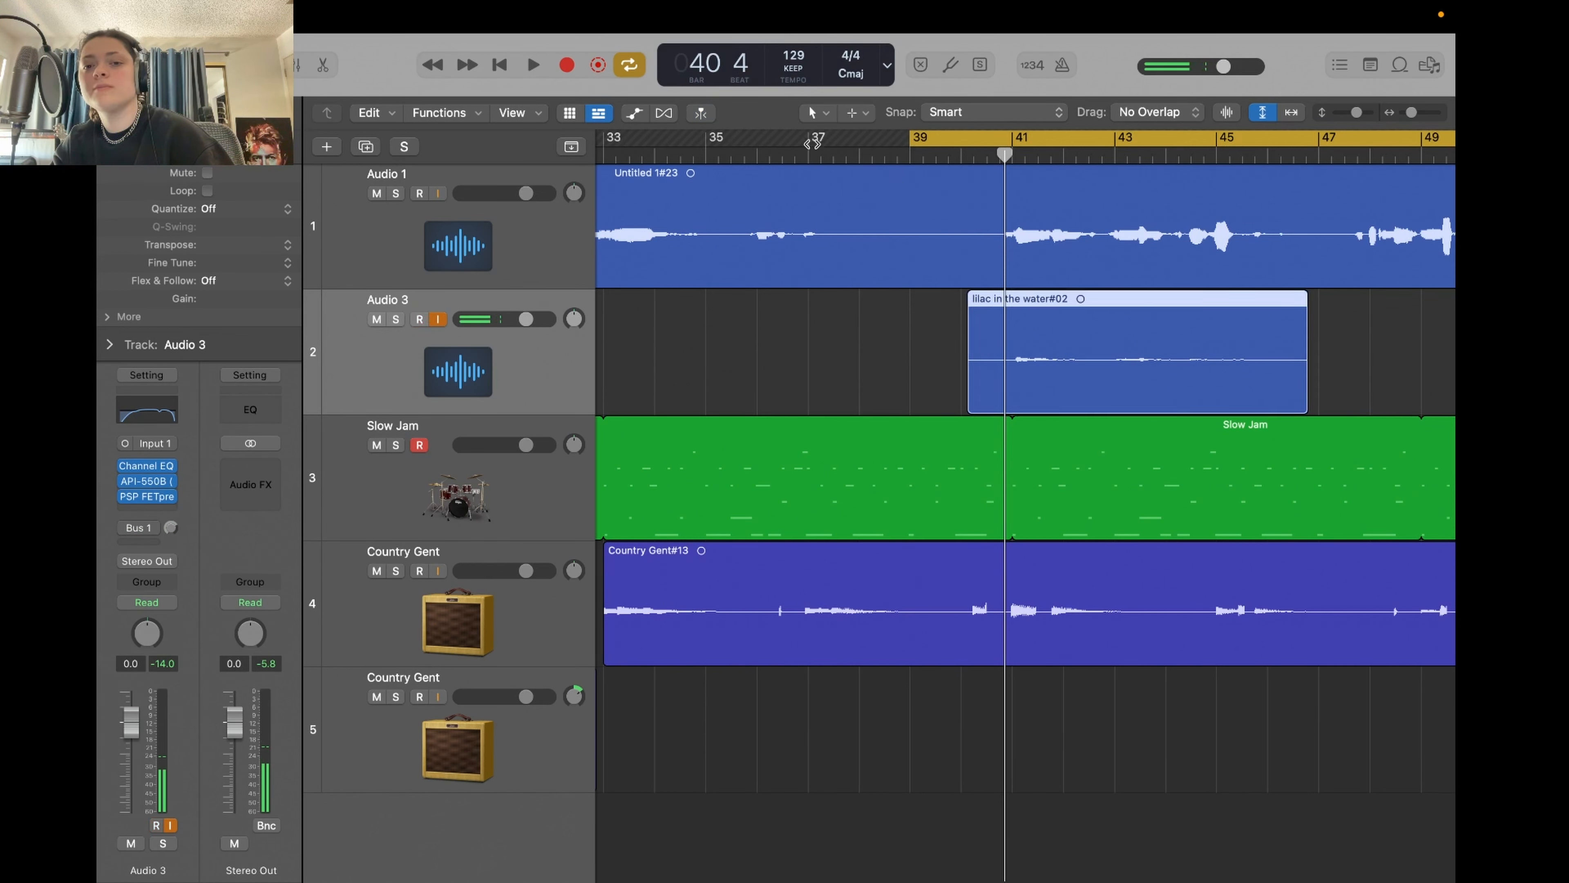
left_click(863, 113)
left_click(889, 316)
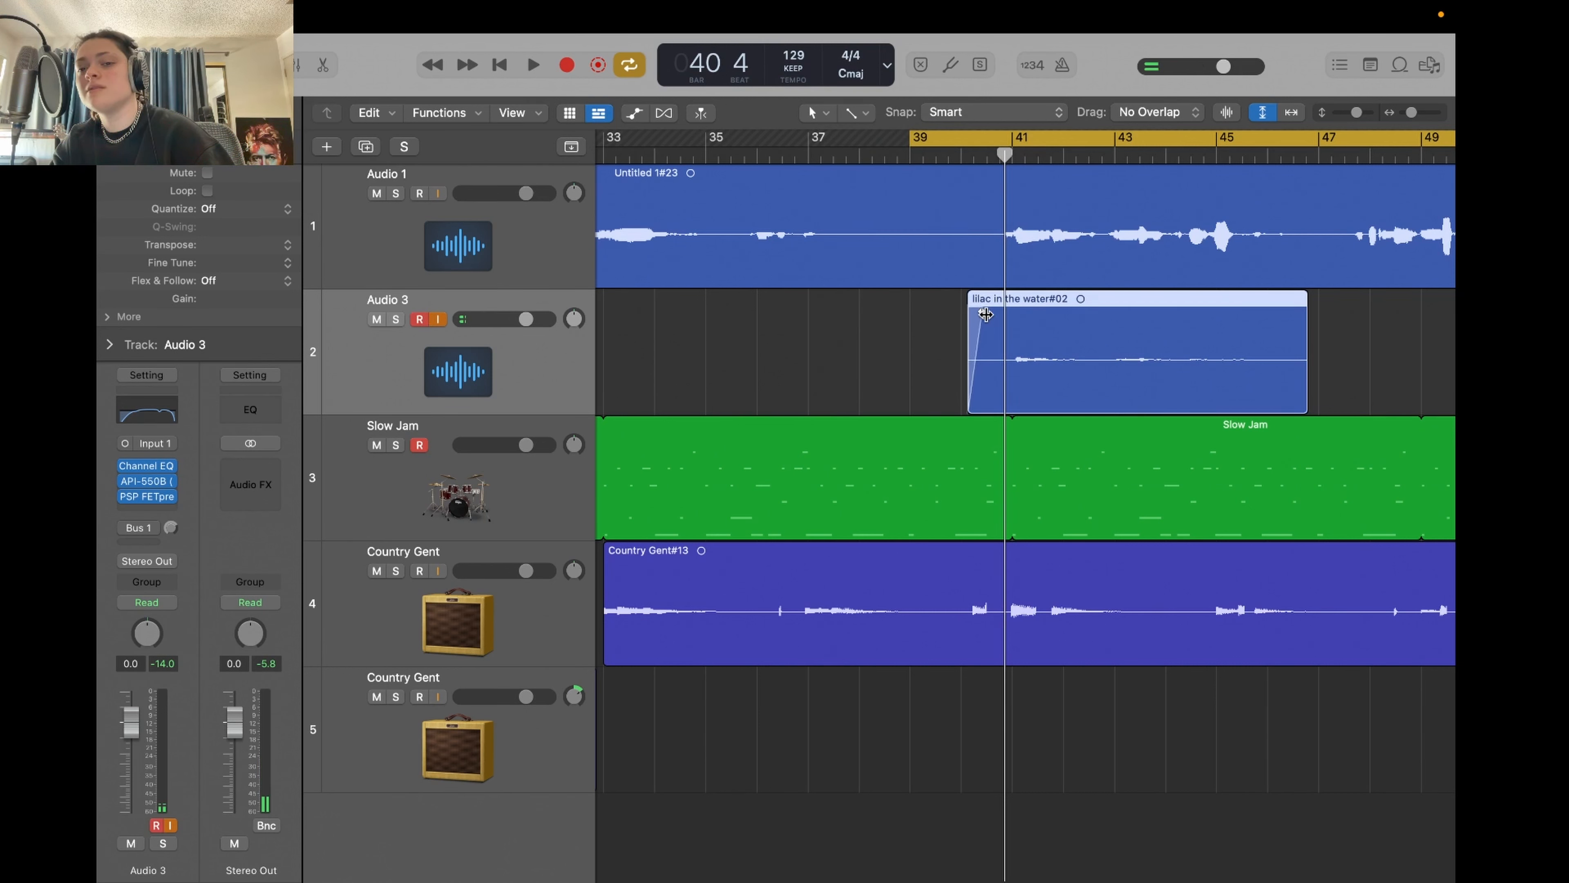
left_click(1244, 151)
key("space")
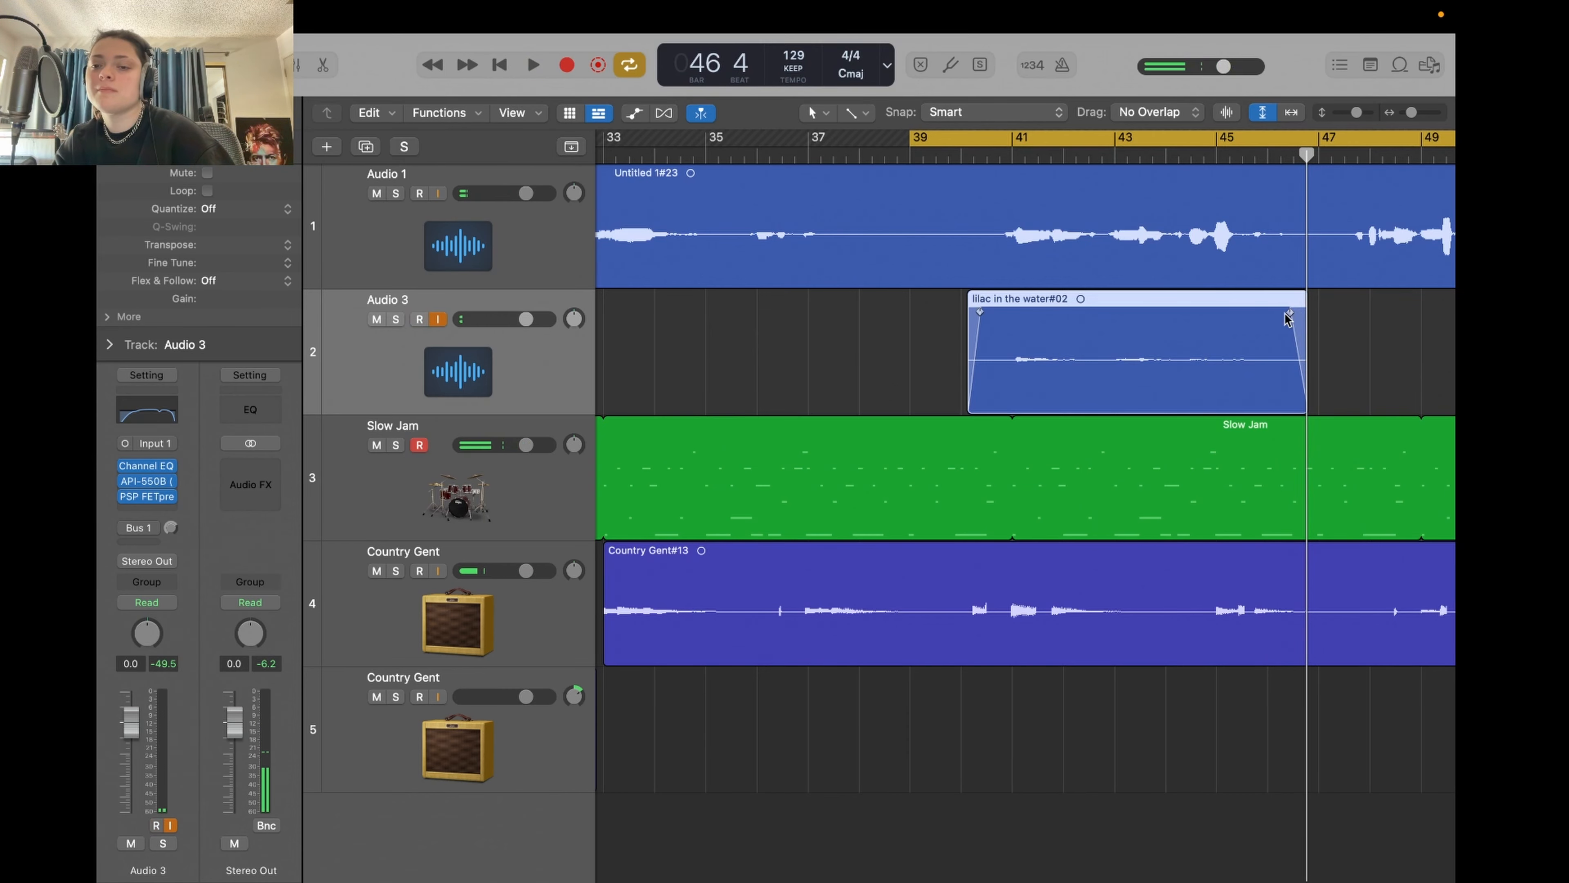
- Create another vocal track with duplicate settings below Audio 3 and record a second double on it from bar 39 to about bar 47
right_click(518, 374)
left_click(578, 472)
key("r")
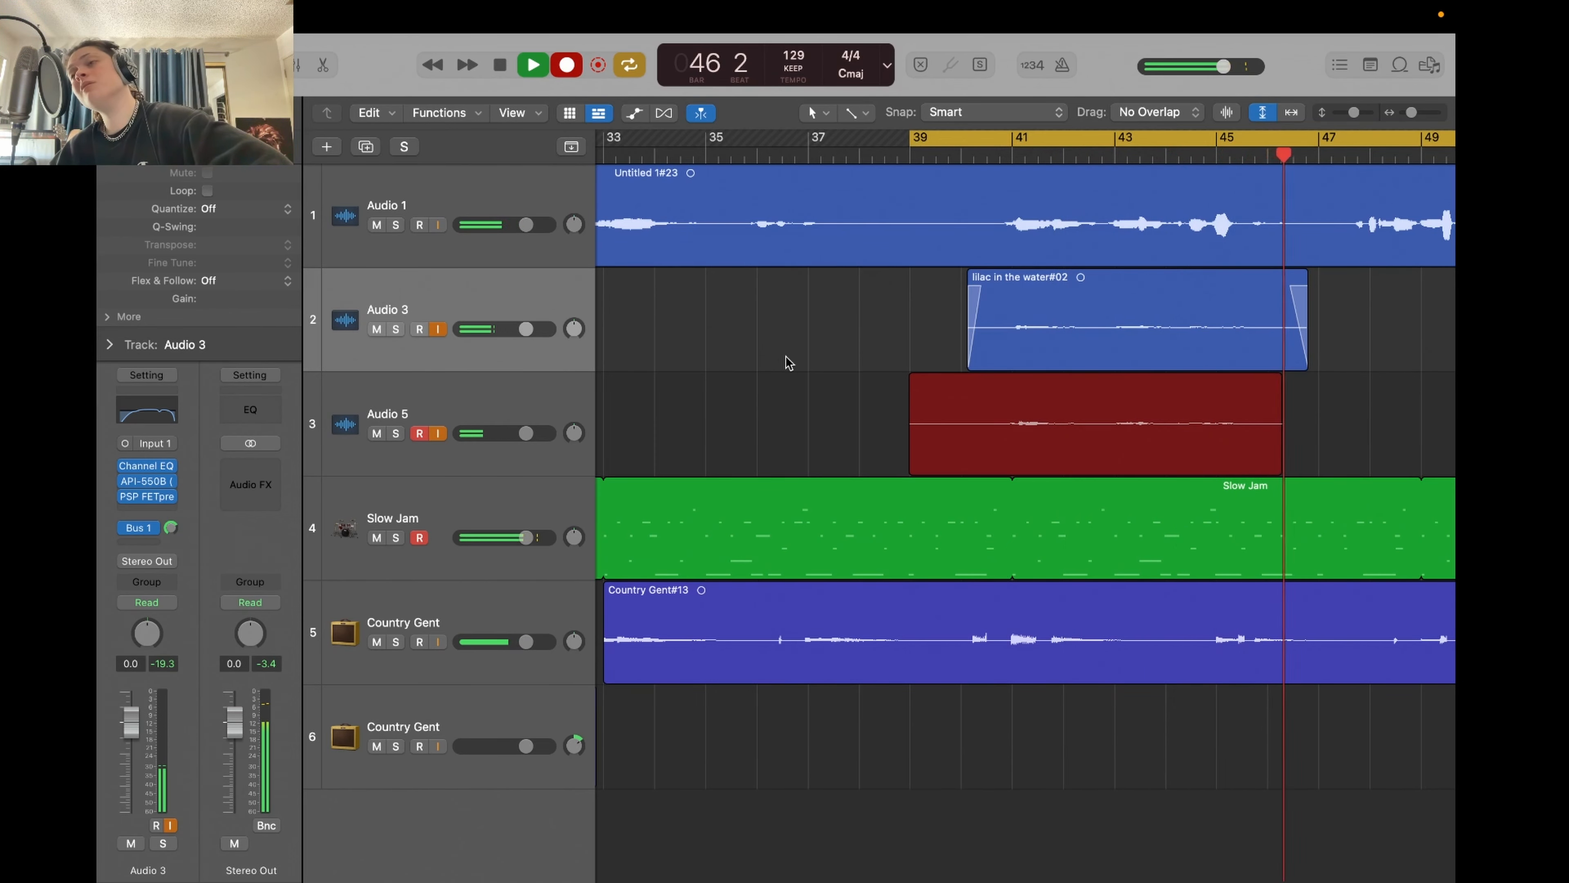
key("space")
- Trim both ends of the Audio 5 region to match the Audio 3 region above and add short fades to it
left_click_drag(911, 465, 968, 460)
left_click_drag(1330, 460, 1307, 460)
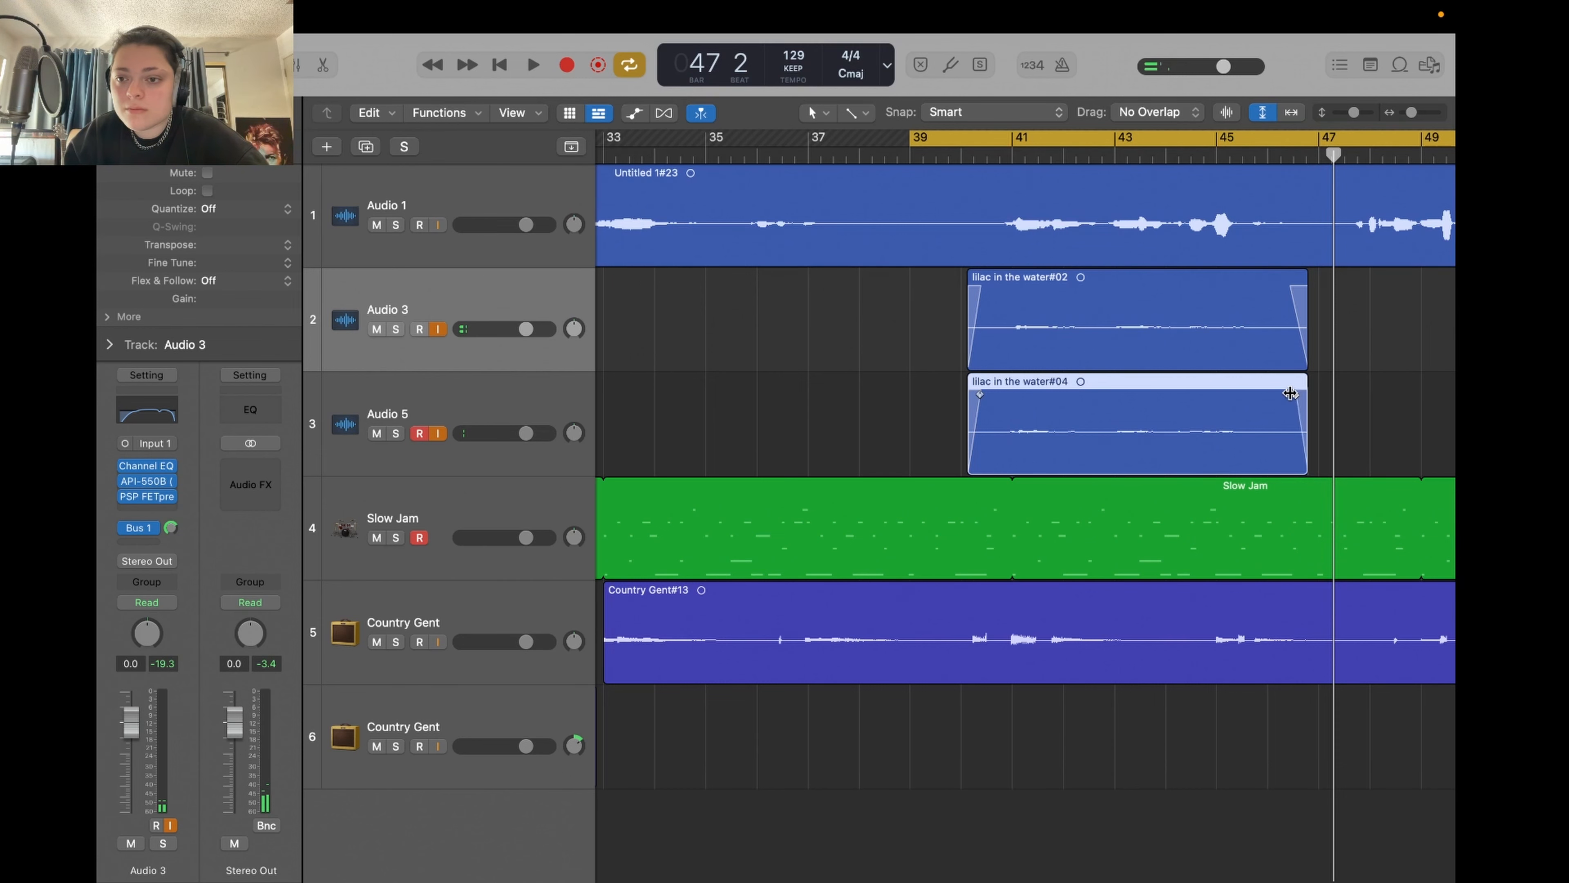
left_click_drag(1290, 393, 1288, 393)
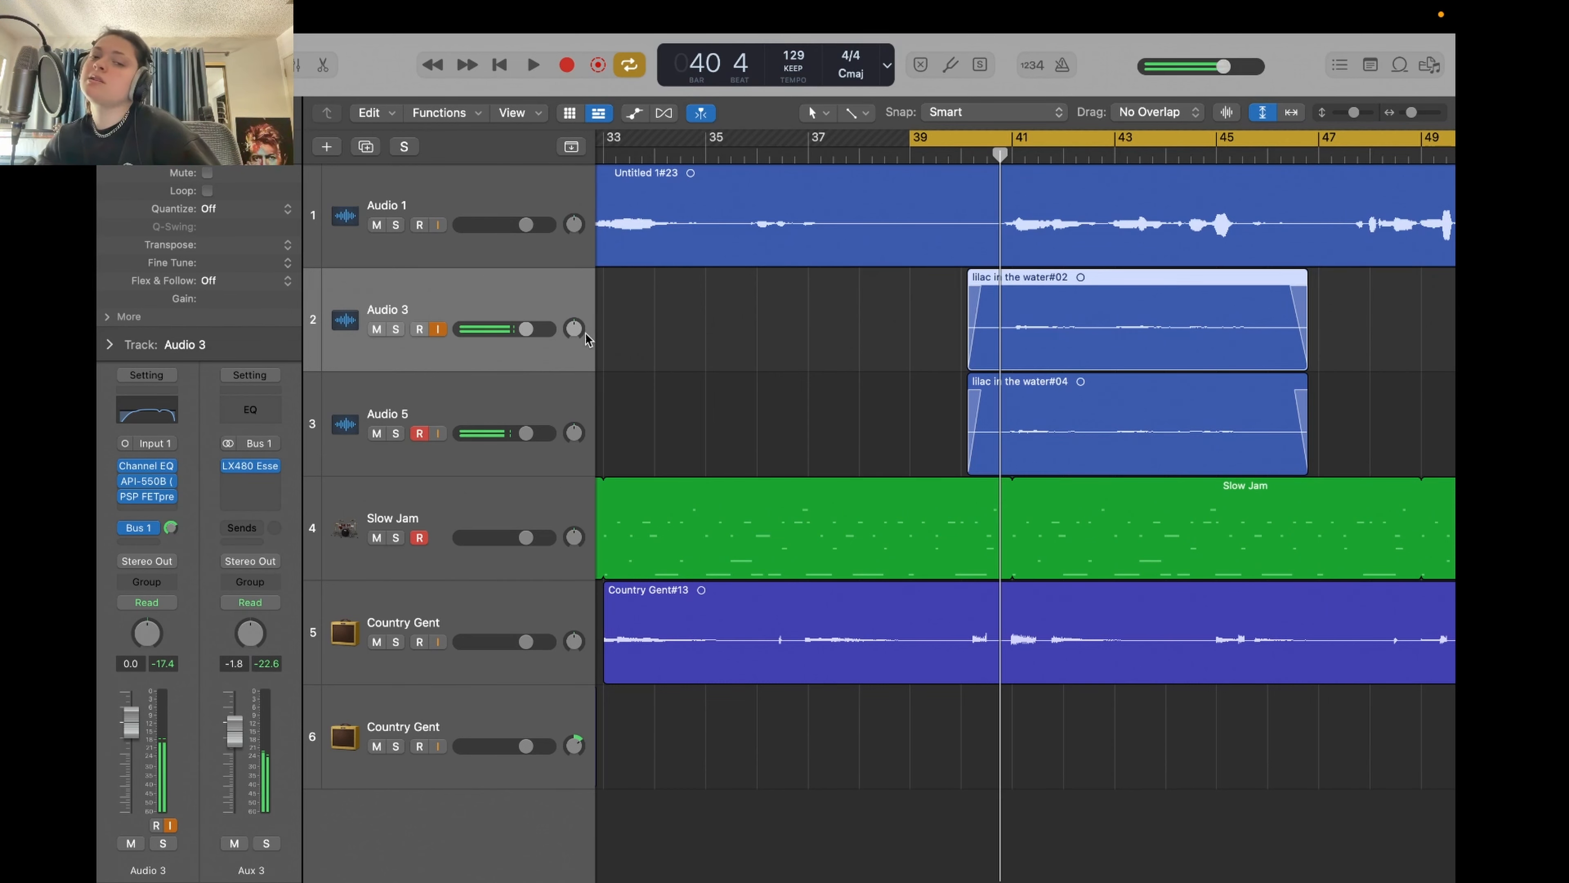
- Pan the Audio 3 double to -64 and the Audio 5 double to +63
left_click(574, 330)
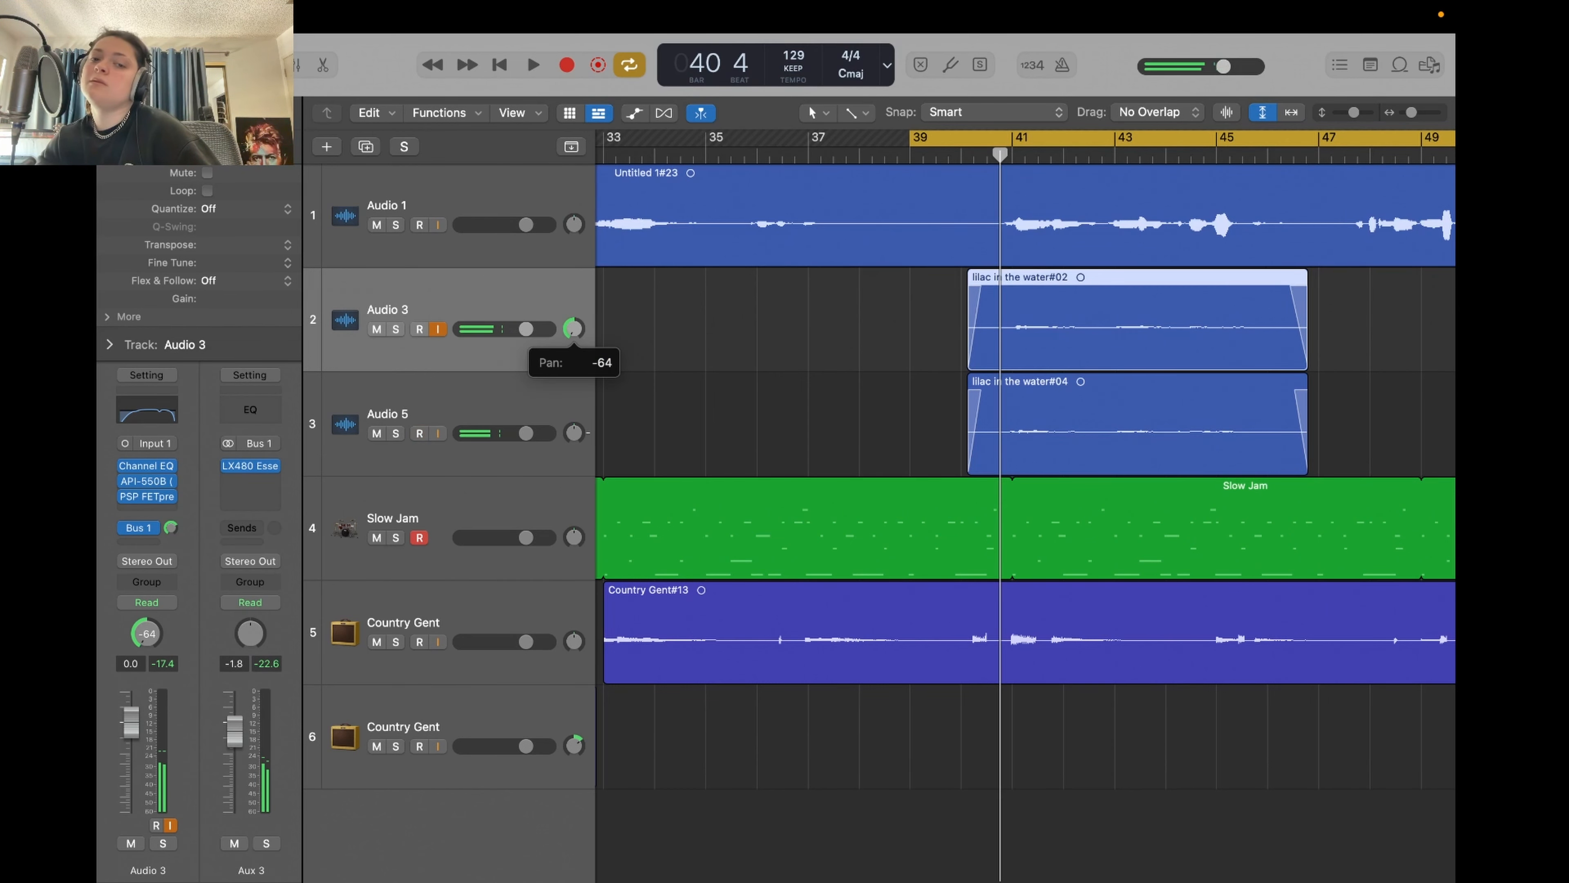
left_click(574, 433)
left_click(535, 403)
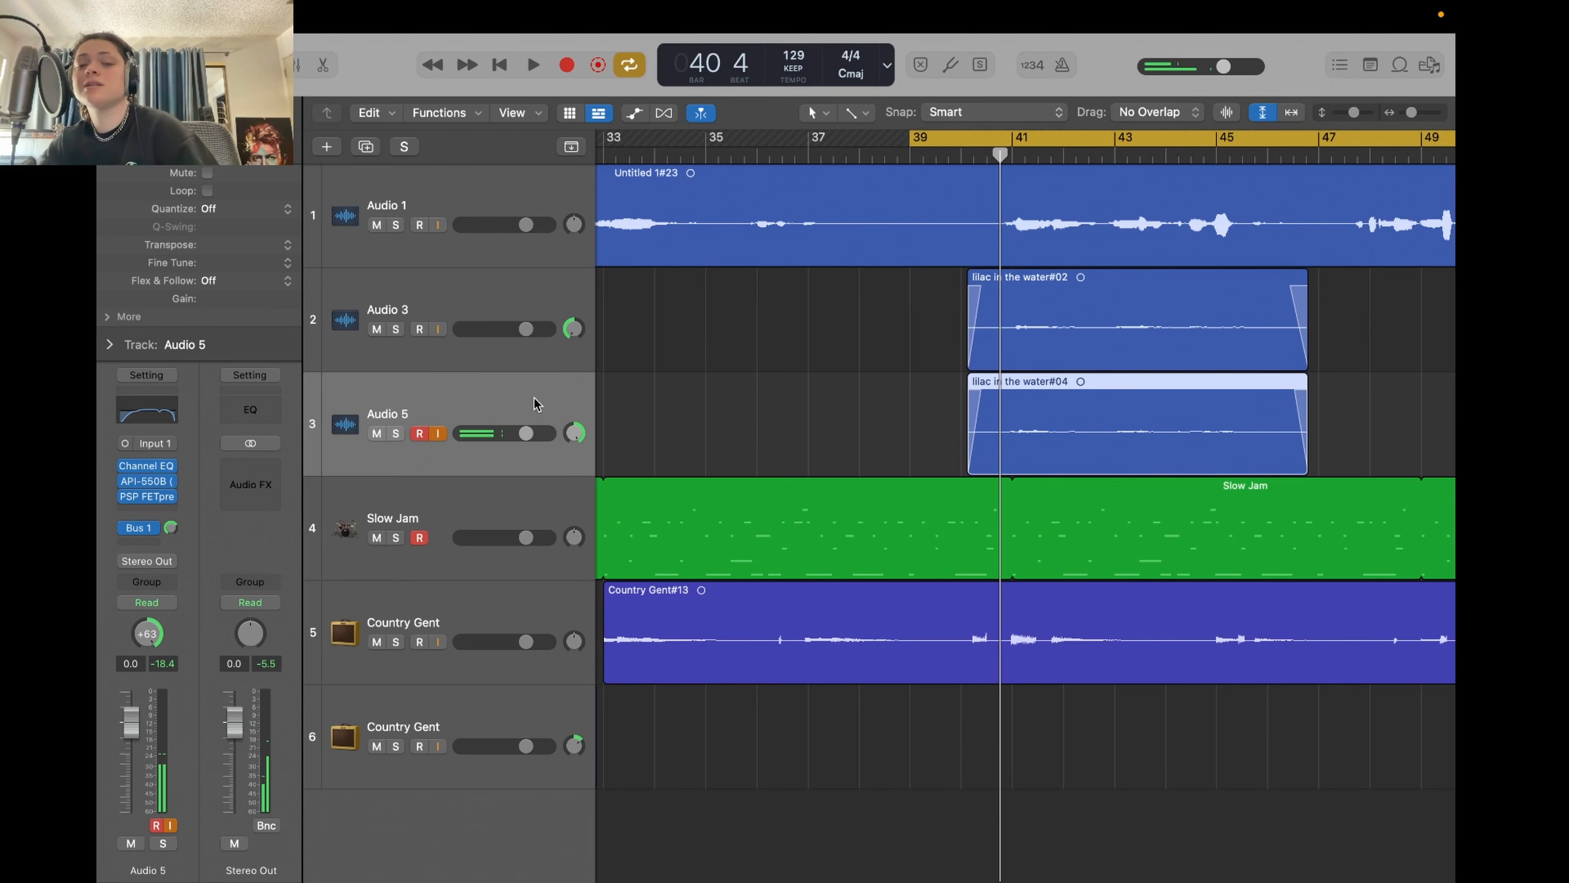
- Play the section with Audio 1, Audio 3 and Audio 5 soloed and narrow Audio 3's pan to -34
key("space")
left_click(405, 351)
key("s")
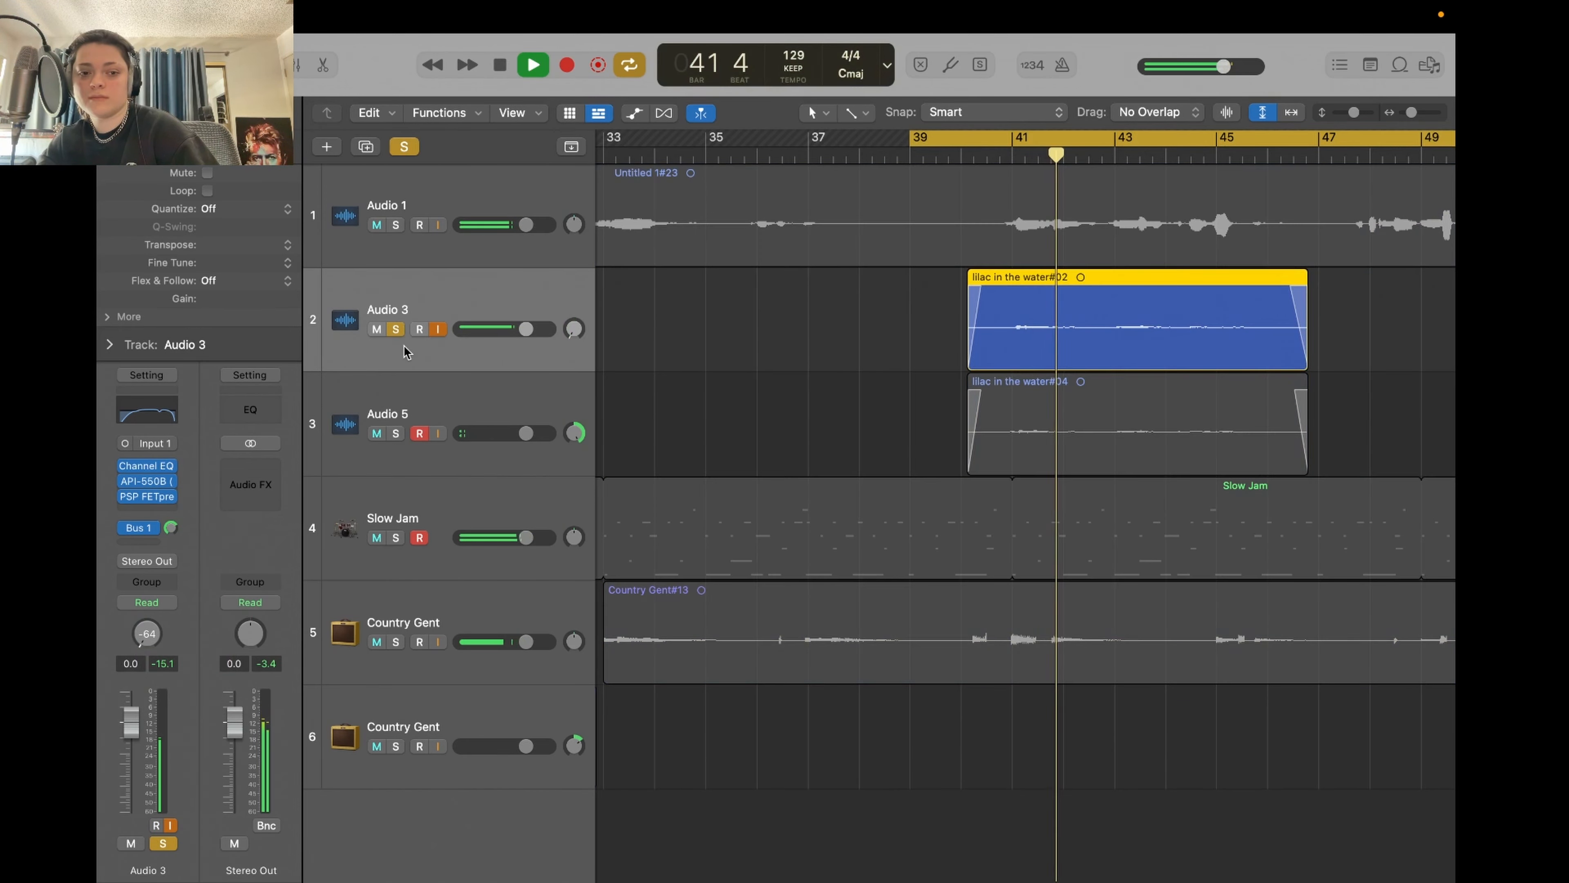
left_click(396, 432)
left_click(395, 225)
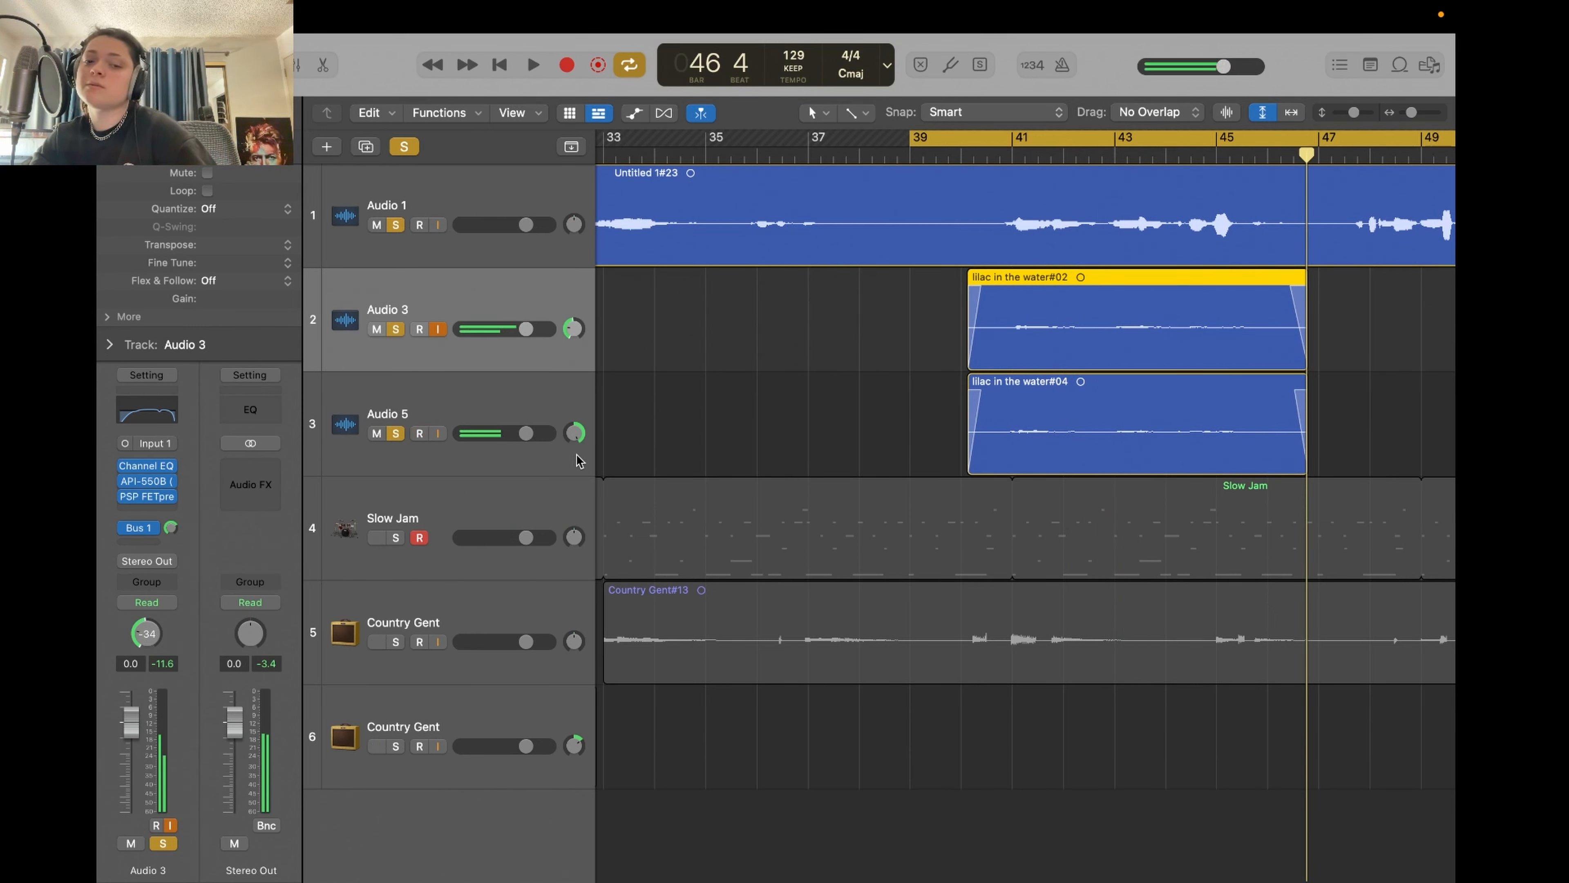
- Change the pan mode of the Audio 5 track's pan control
left_click(573, 412)
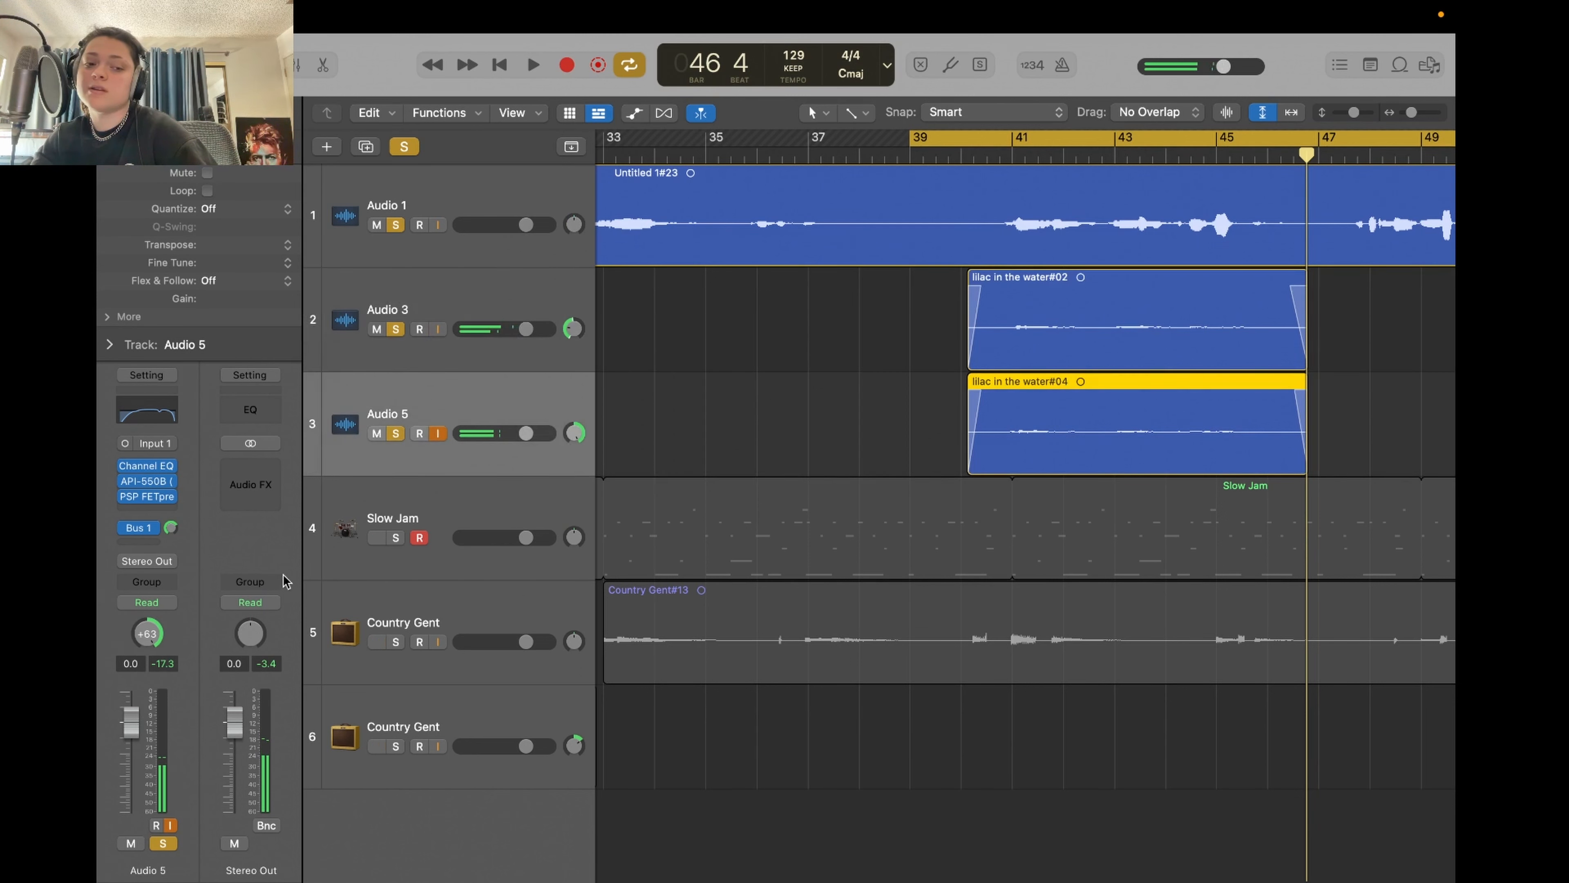
right_click(145, 637)
left_click(150, 660)
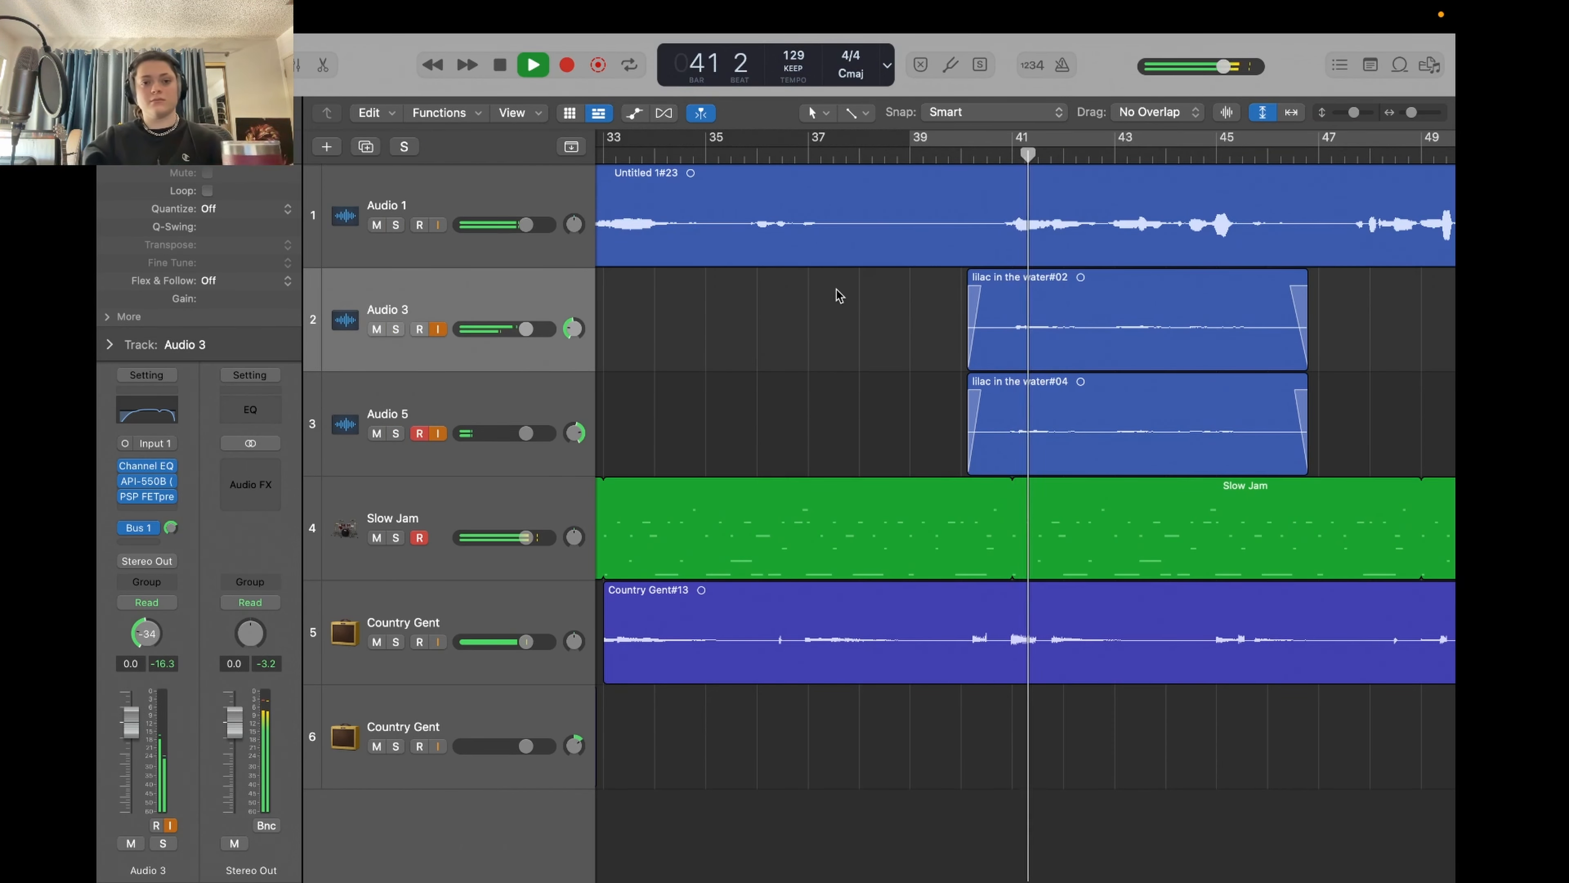
- Lower the volume of Audio 3 and Audio 5 together to -5.5 dB during playback
left_click(547, 391, "shift")
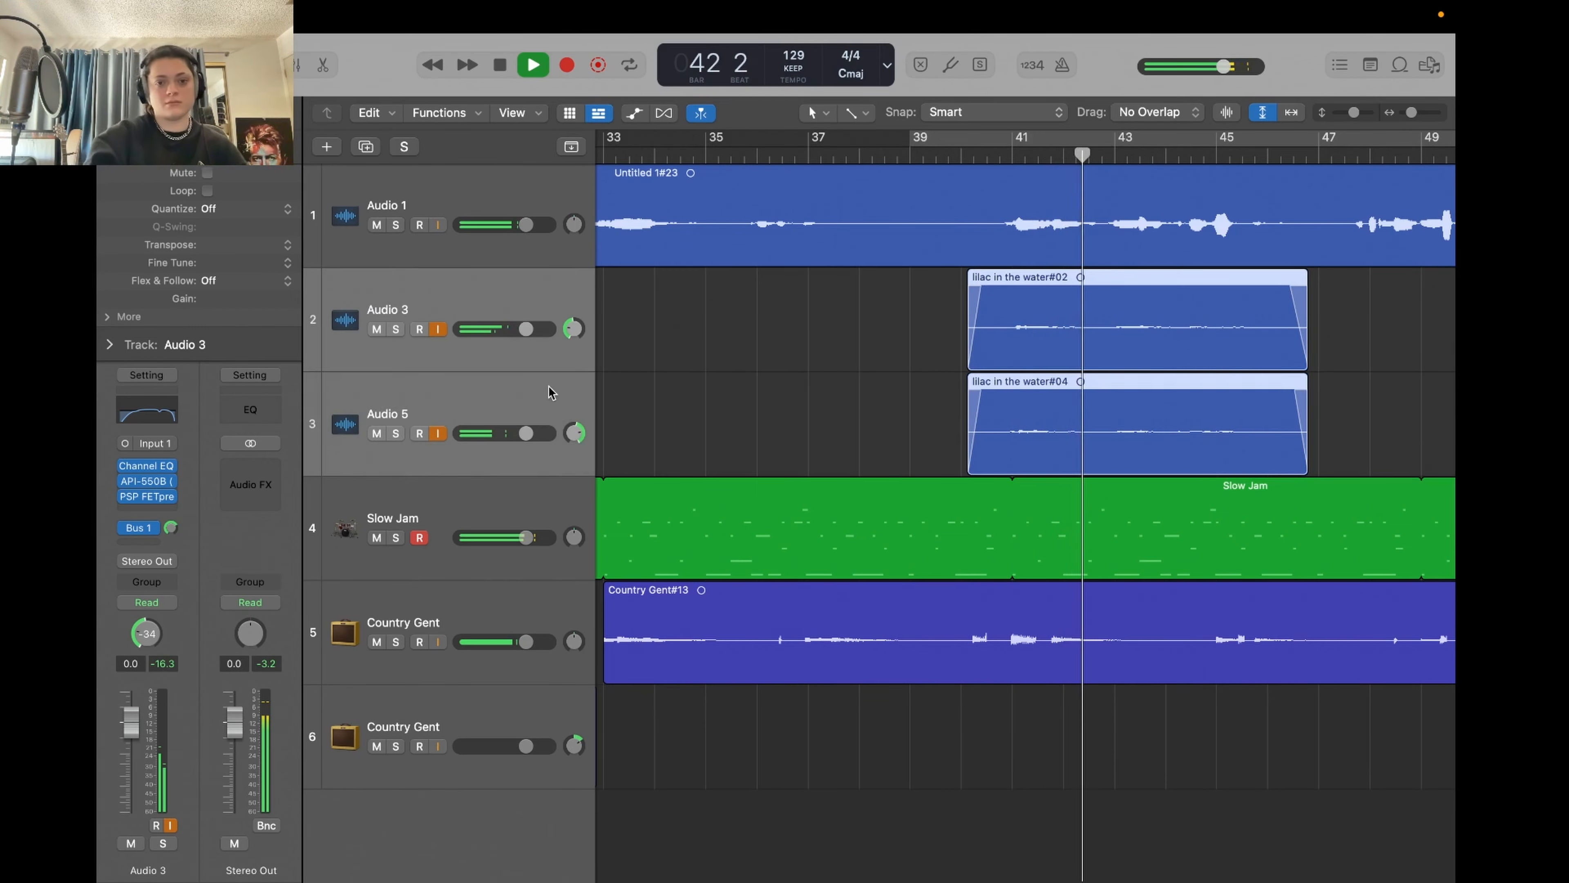
left_click_drag(526, 328, 505, 328)
- Record another vocal double on Audio 3 starting at bar 47, above the matching Audio 5 region
left_click(484, 309)
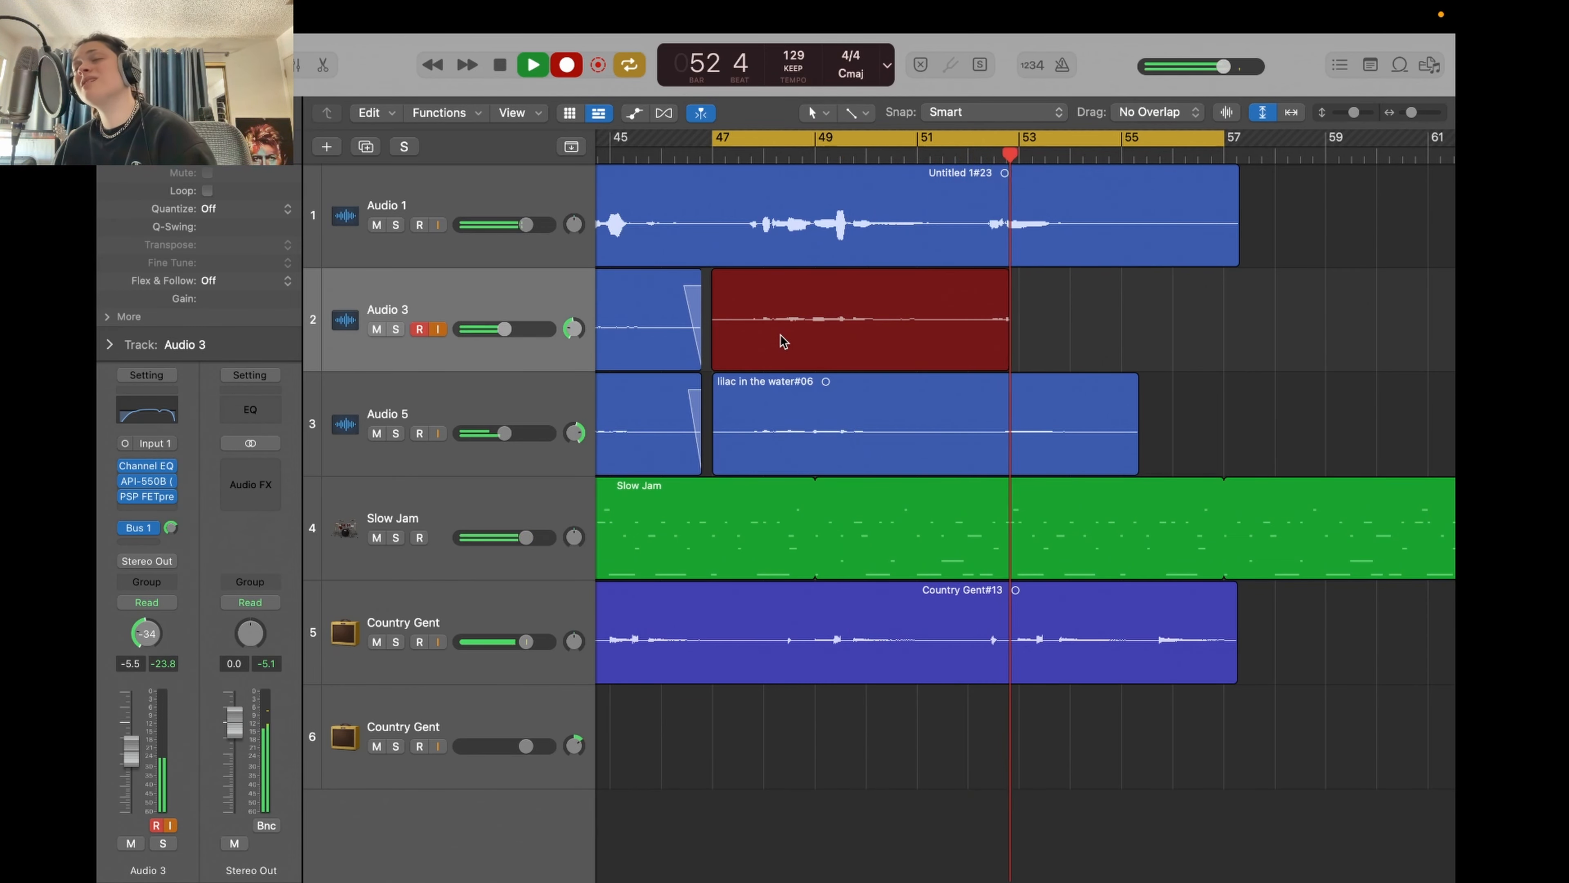
key("space")
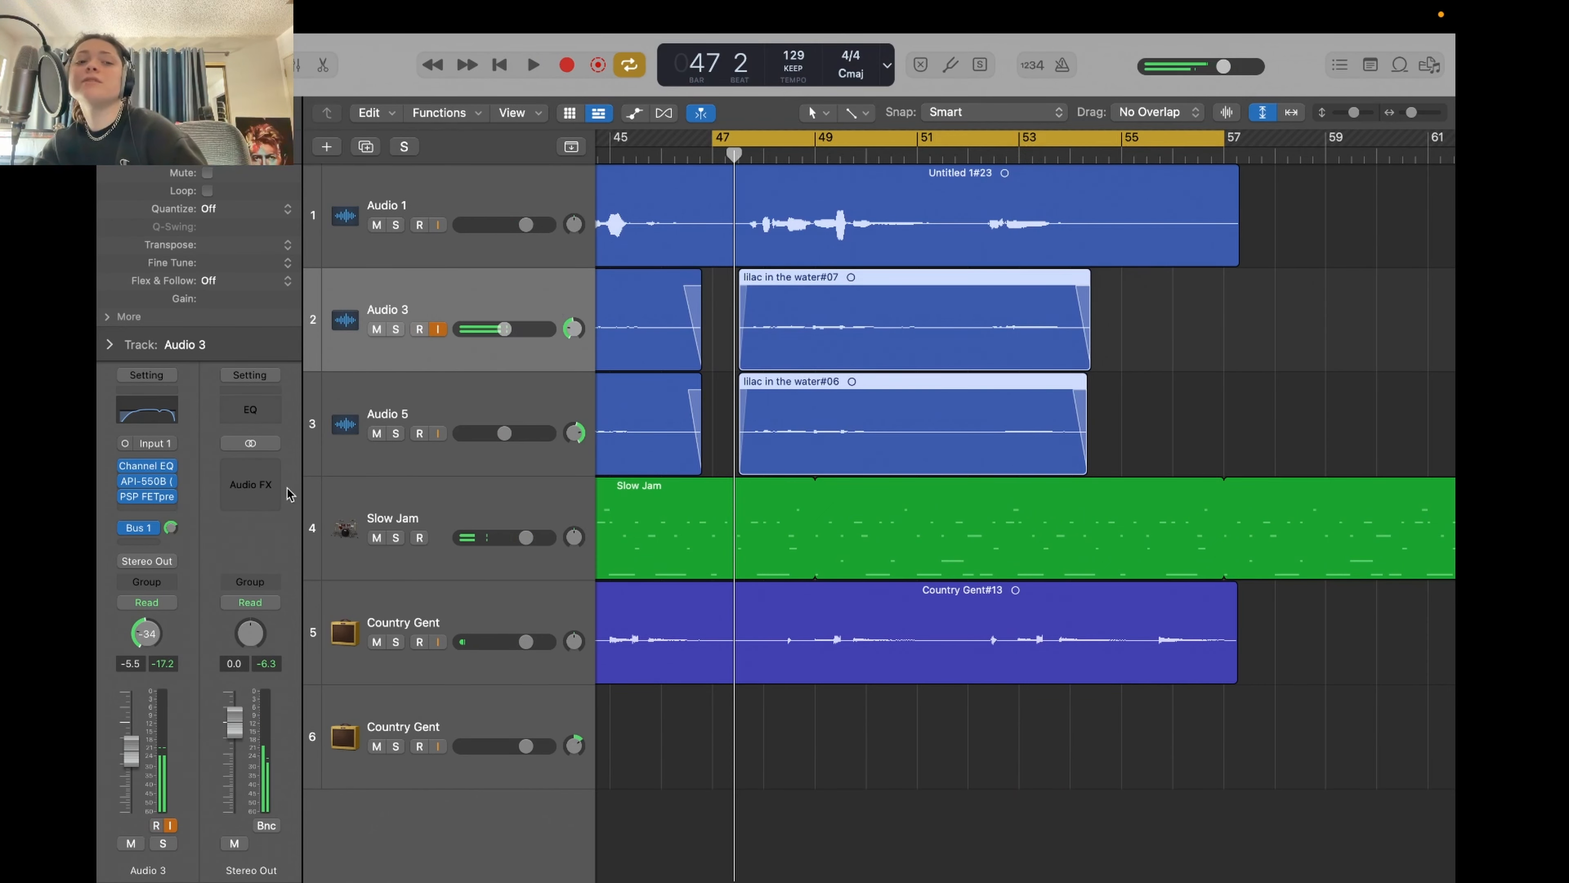
- Replace the LX480 Essentials reverb on Audio 3's send bus, Aux 3, with a stereo ValhallaVintageVerb
left_click(159, 528)
left_click(159, 528)
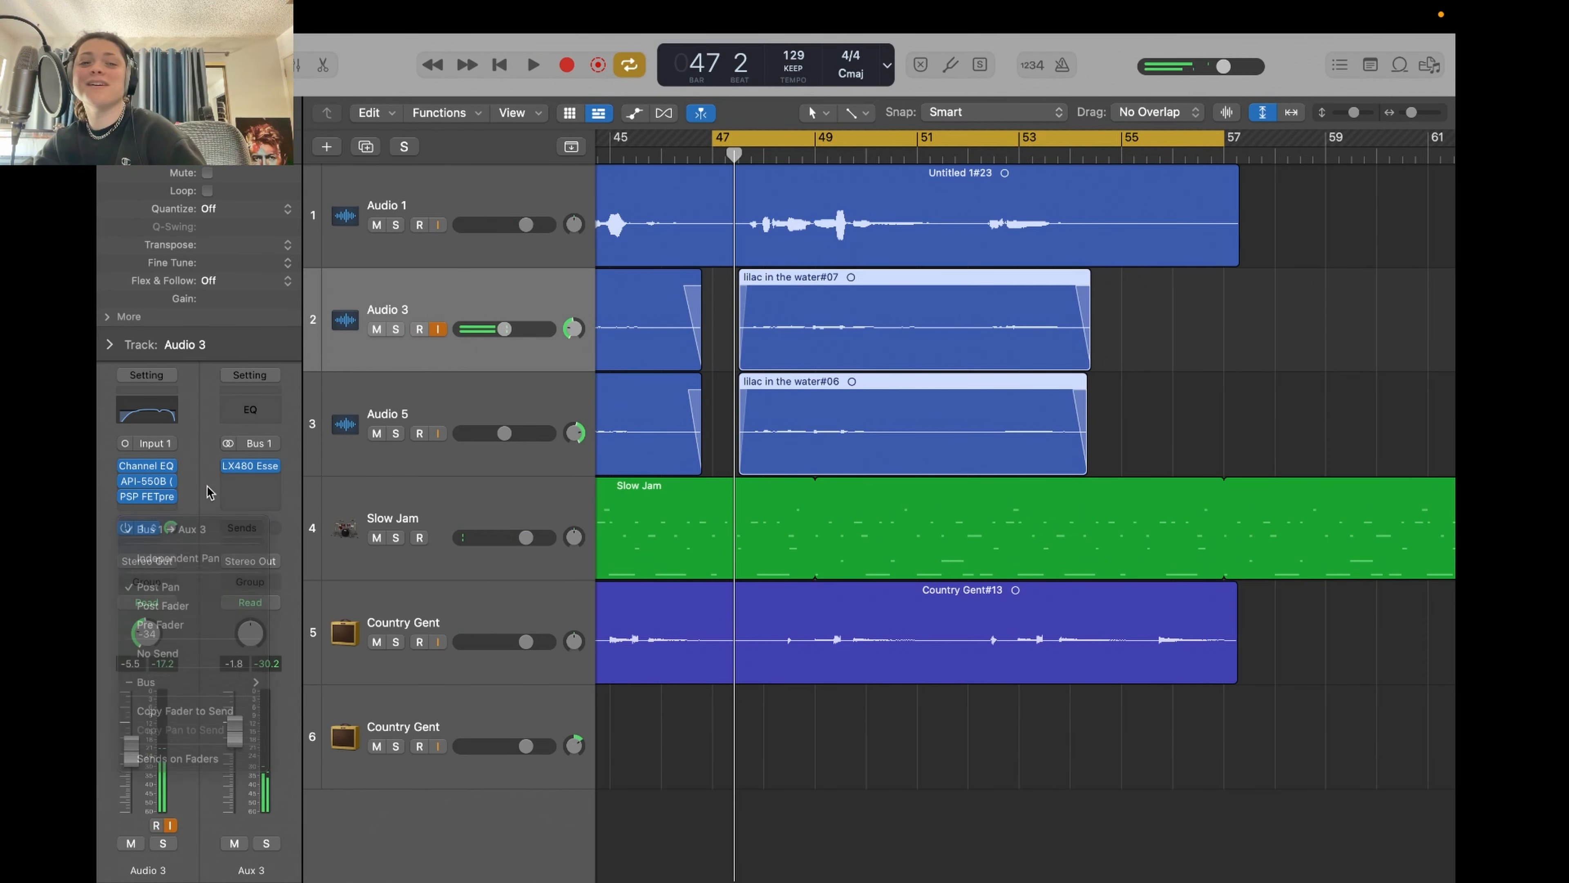
left_click(251, 467)
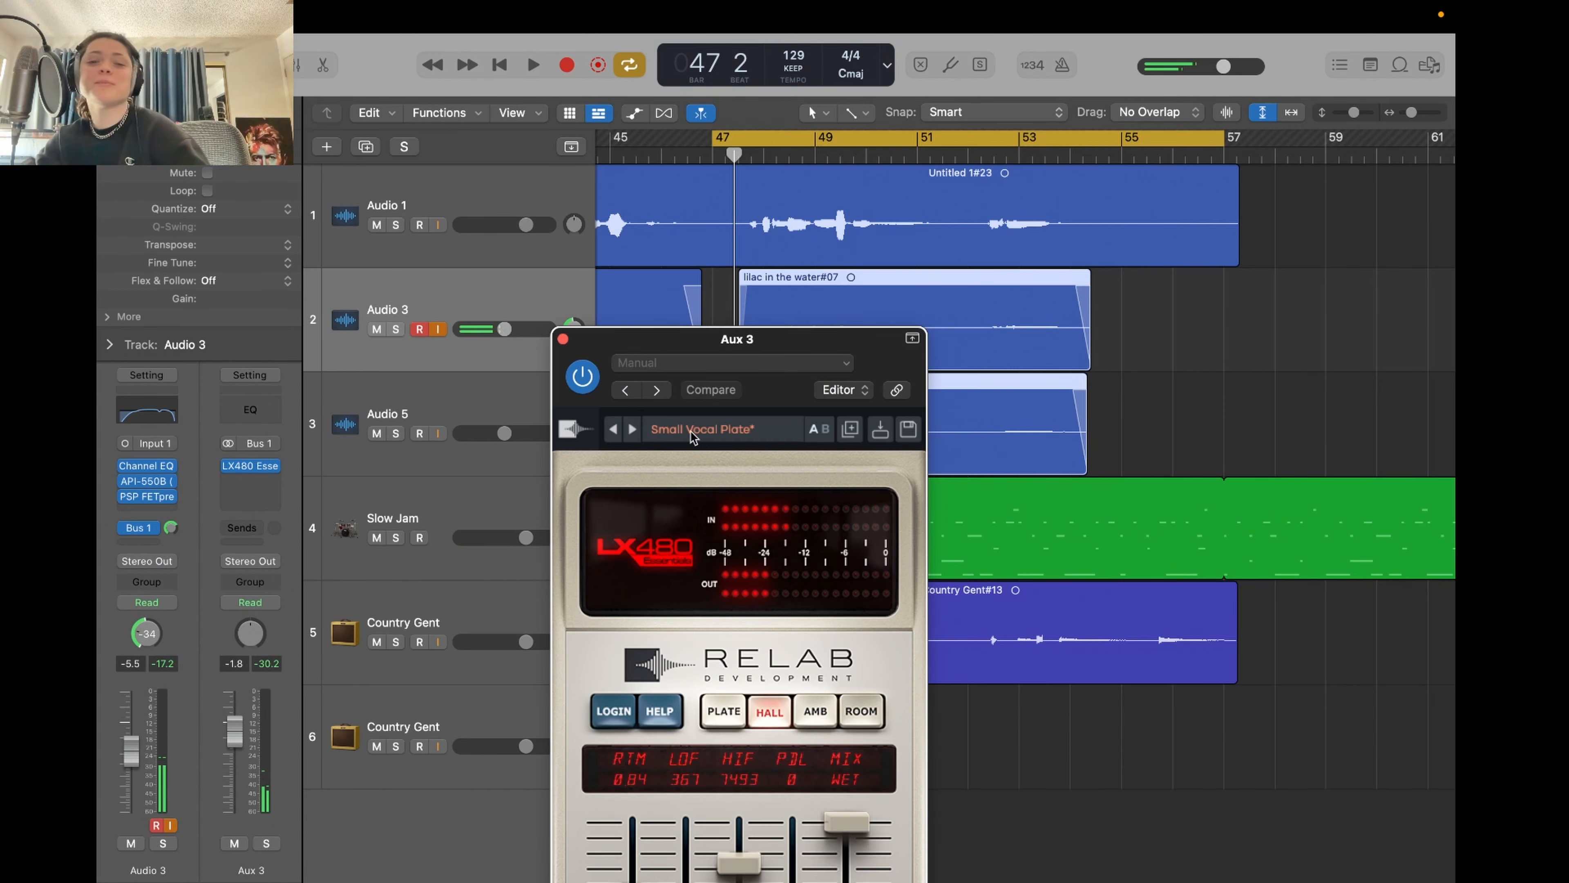
left_click(274, 466)
mouse_move(497, 835)
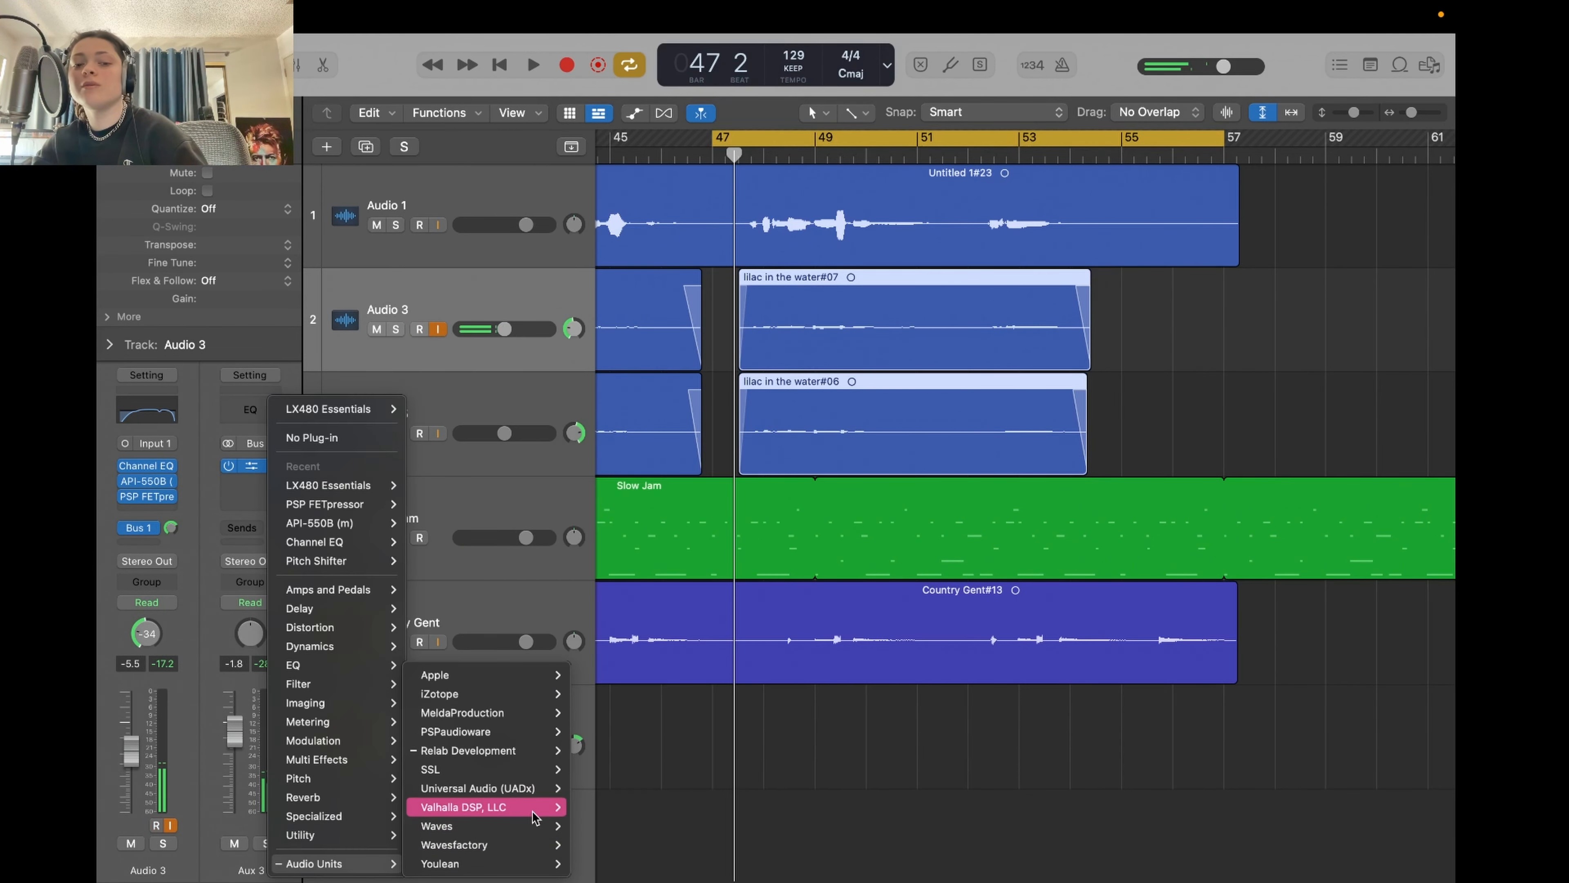
mouse_move(494, 806)
mouse_move(643, 830)
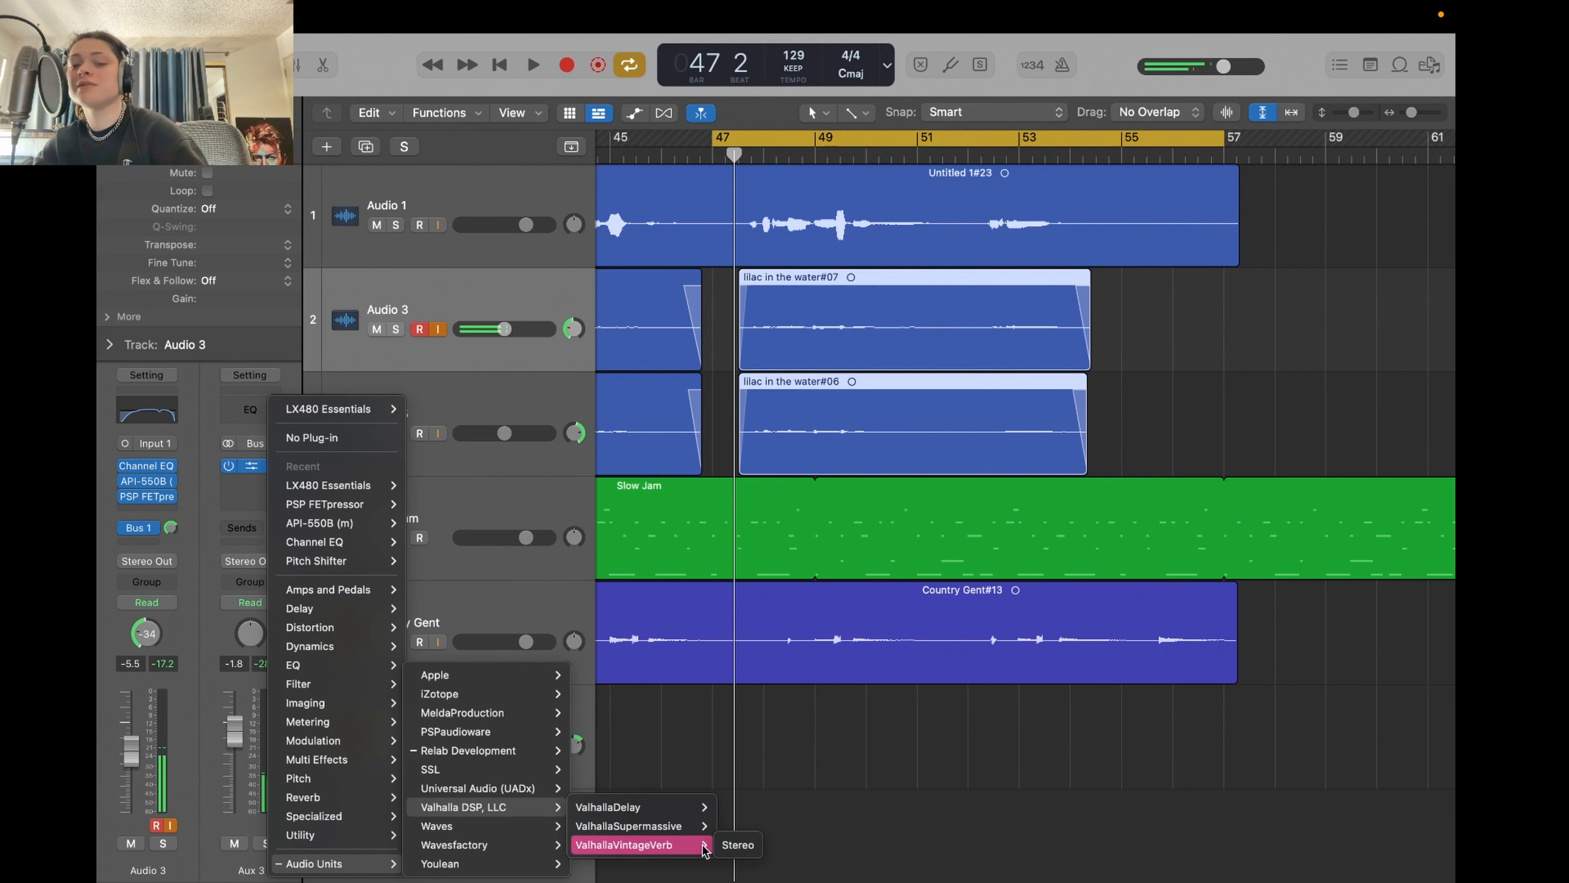
left_click(738, 844)
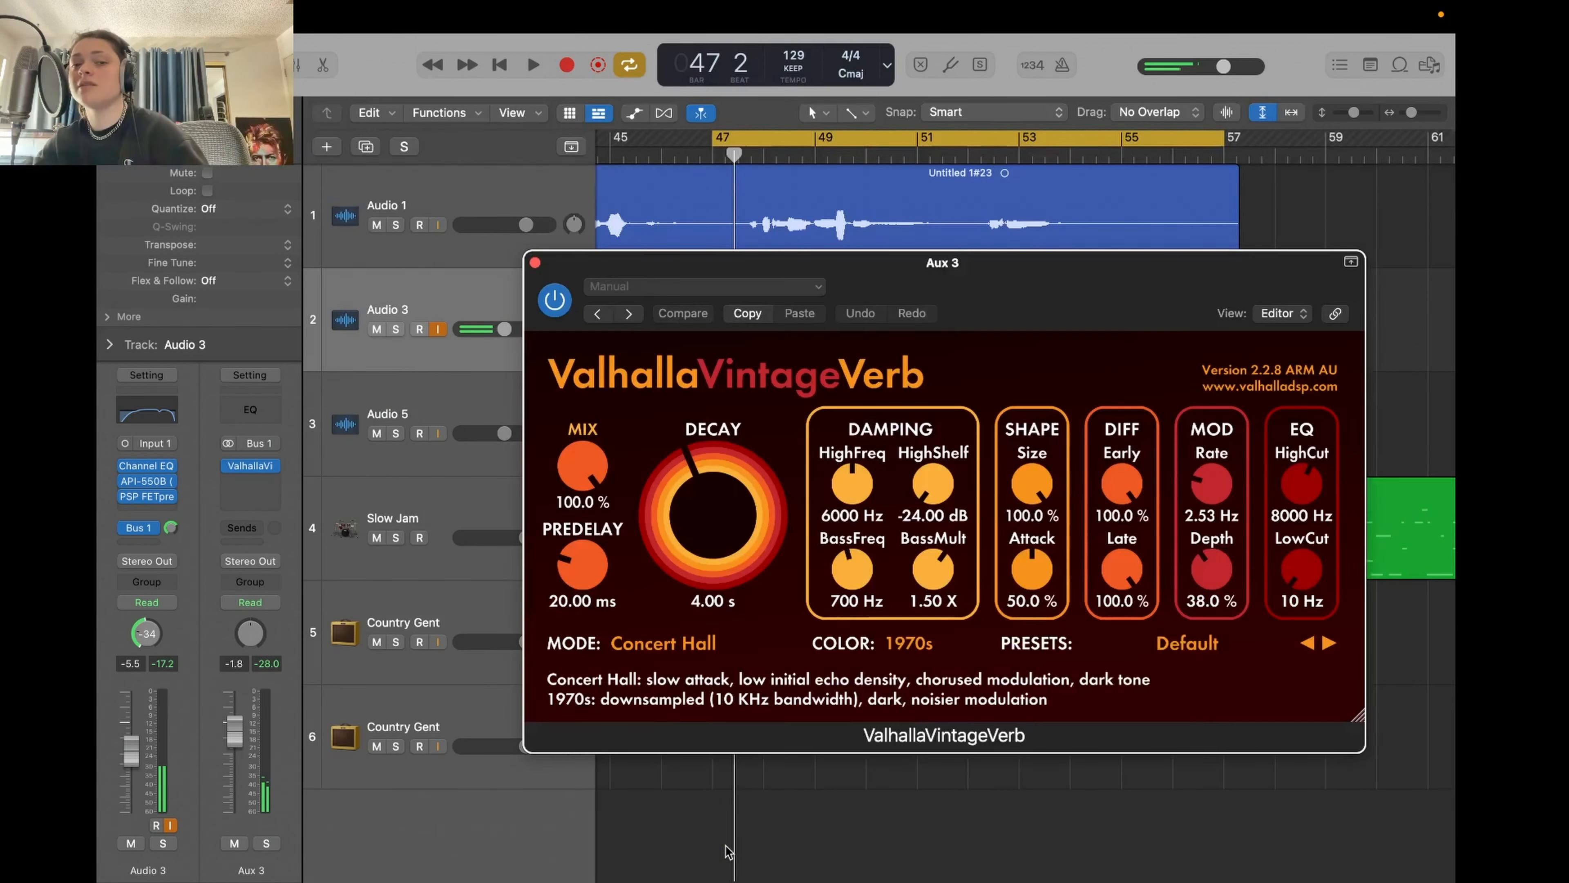
- Audition the ValhallaVintageVerb presets Ambience Tiled Room and Ambience on Aux 3 with Audio 3 soloed
left_click(1194, 645)
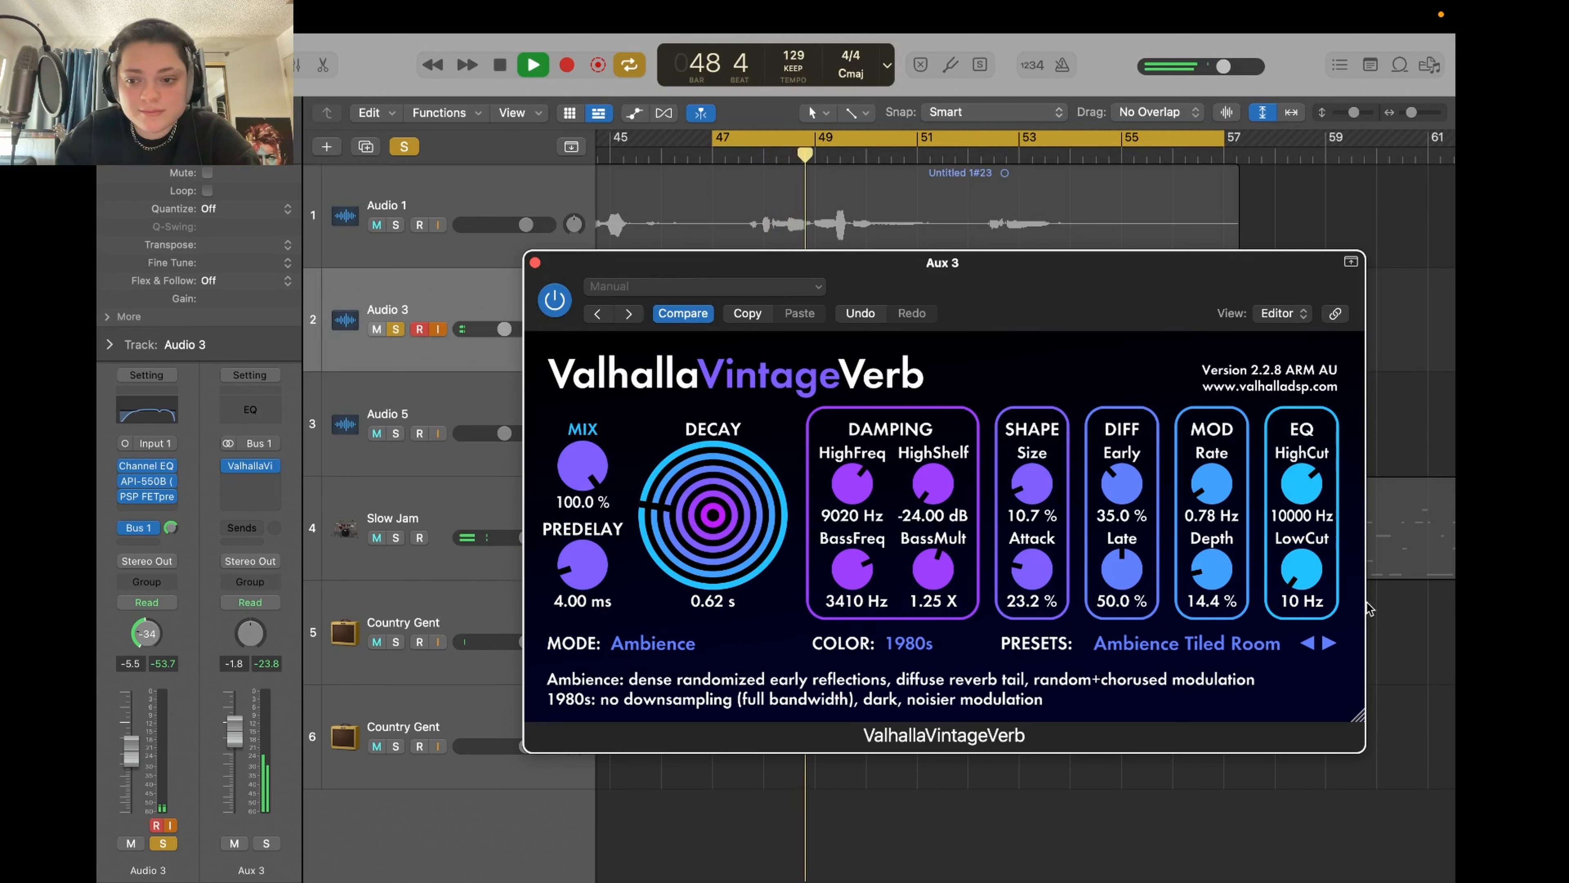
left_click(1186, 643)
mouse_move(1162, 381)
left_click(1044, 386)
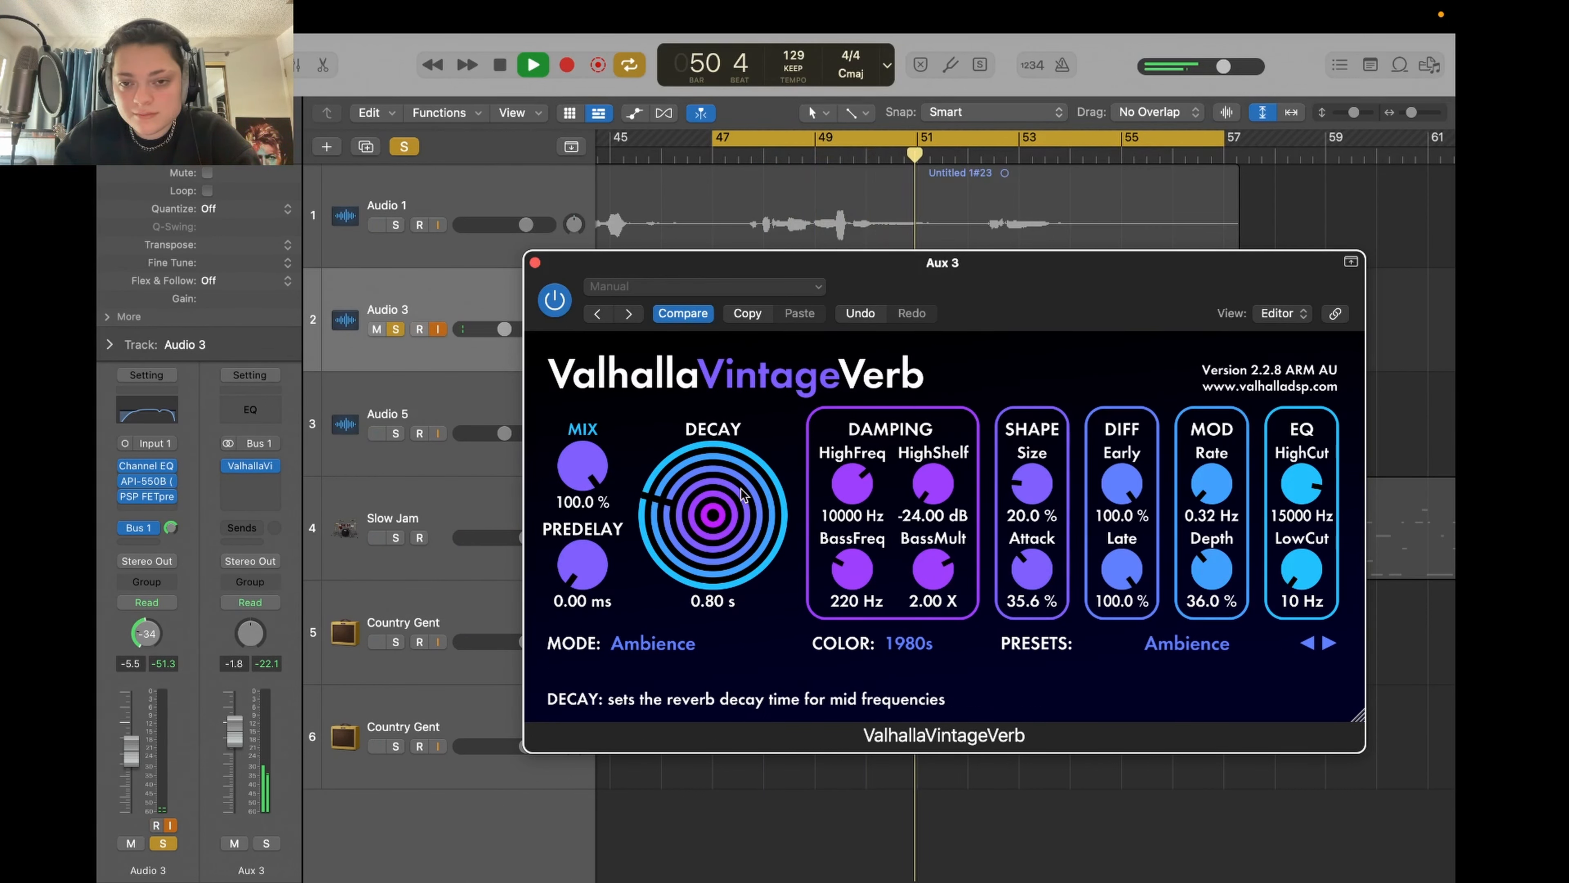
key("space")
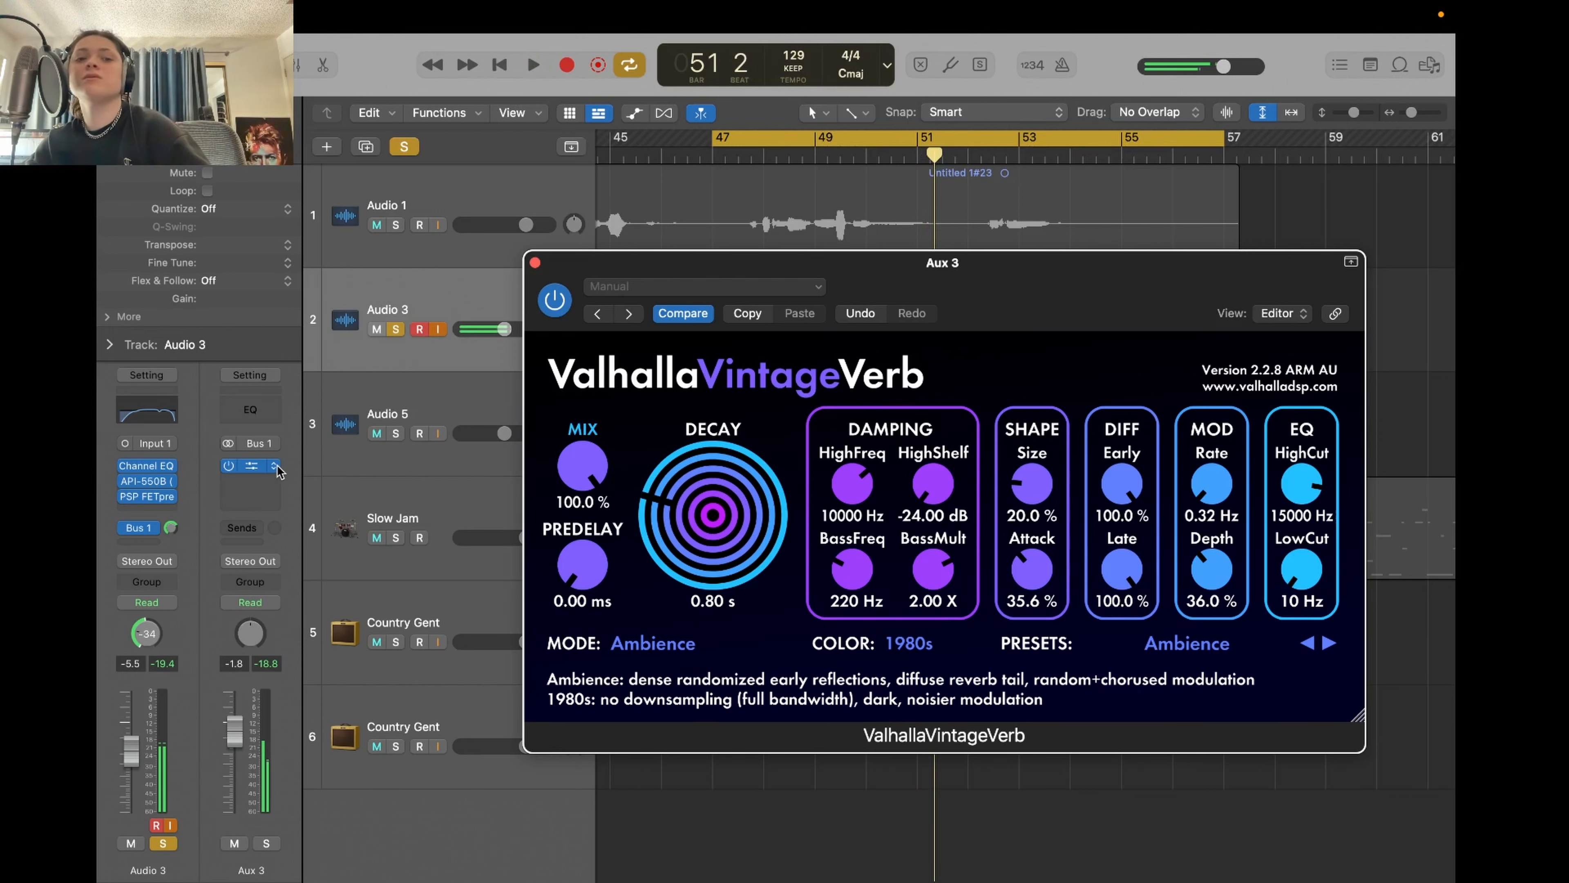
- Replace ValhallaVintageVerb on Aux 3 with a stereo ChromaVerb and load its Large Ambience preset
left_click(274, 467)
mouse_move(369, 804)
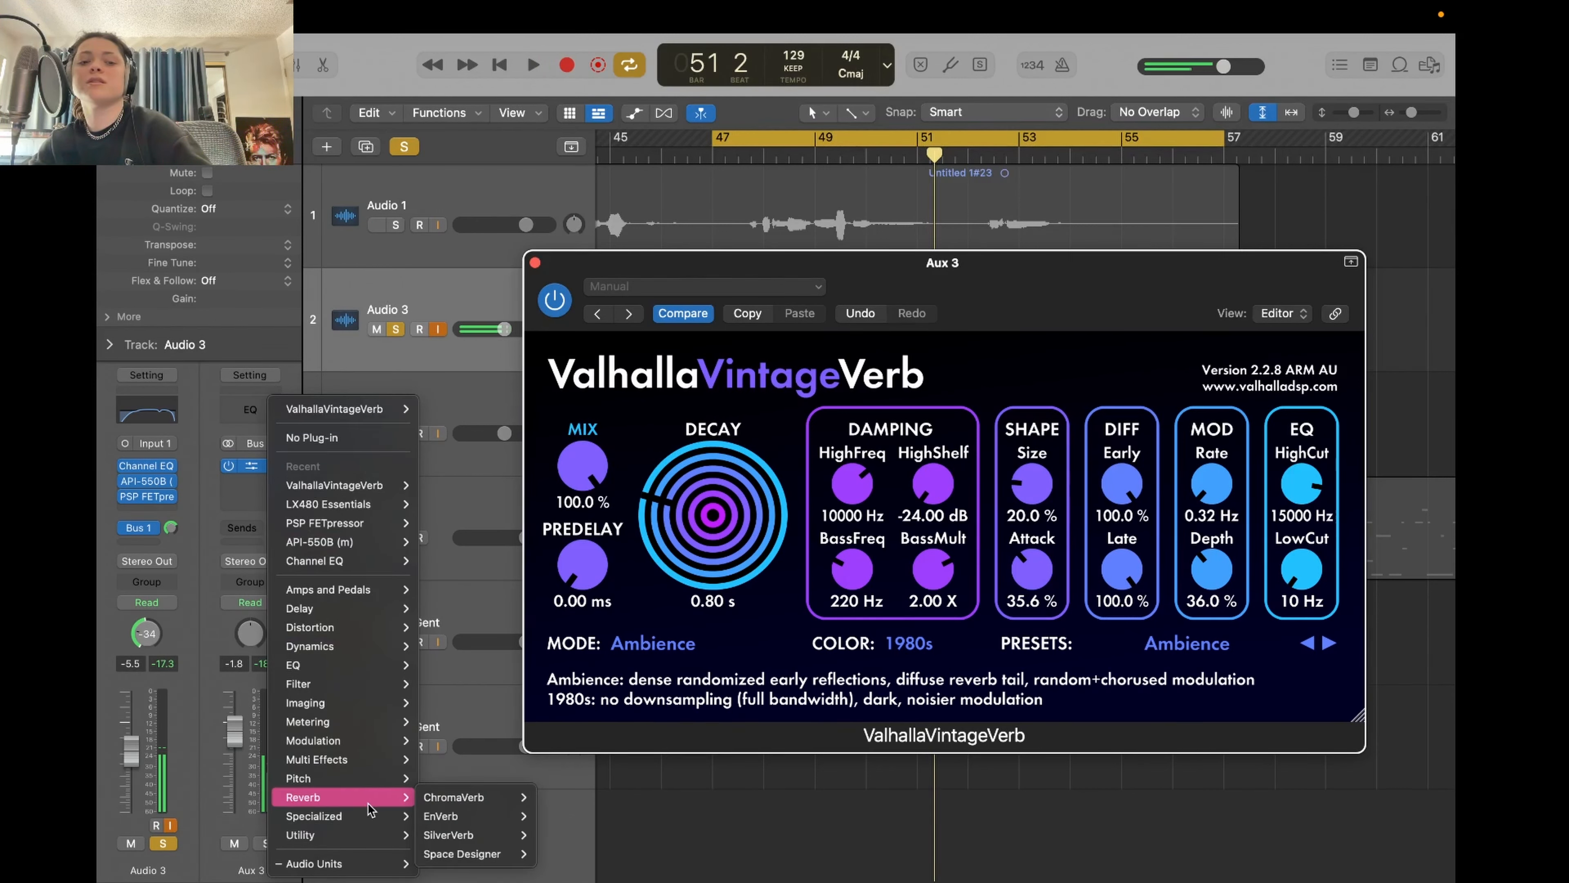
mouse_move(482, 797)
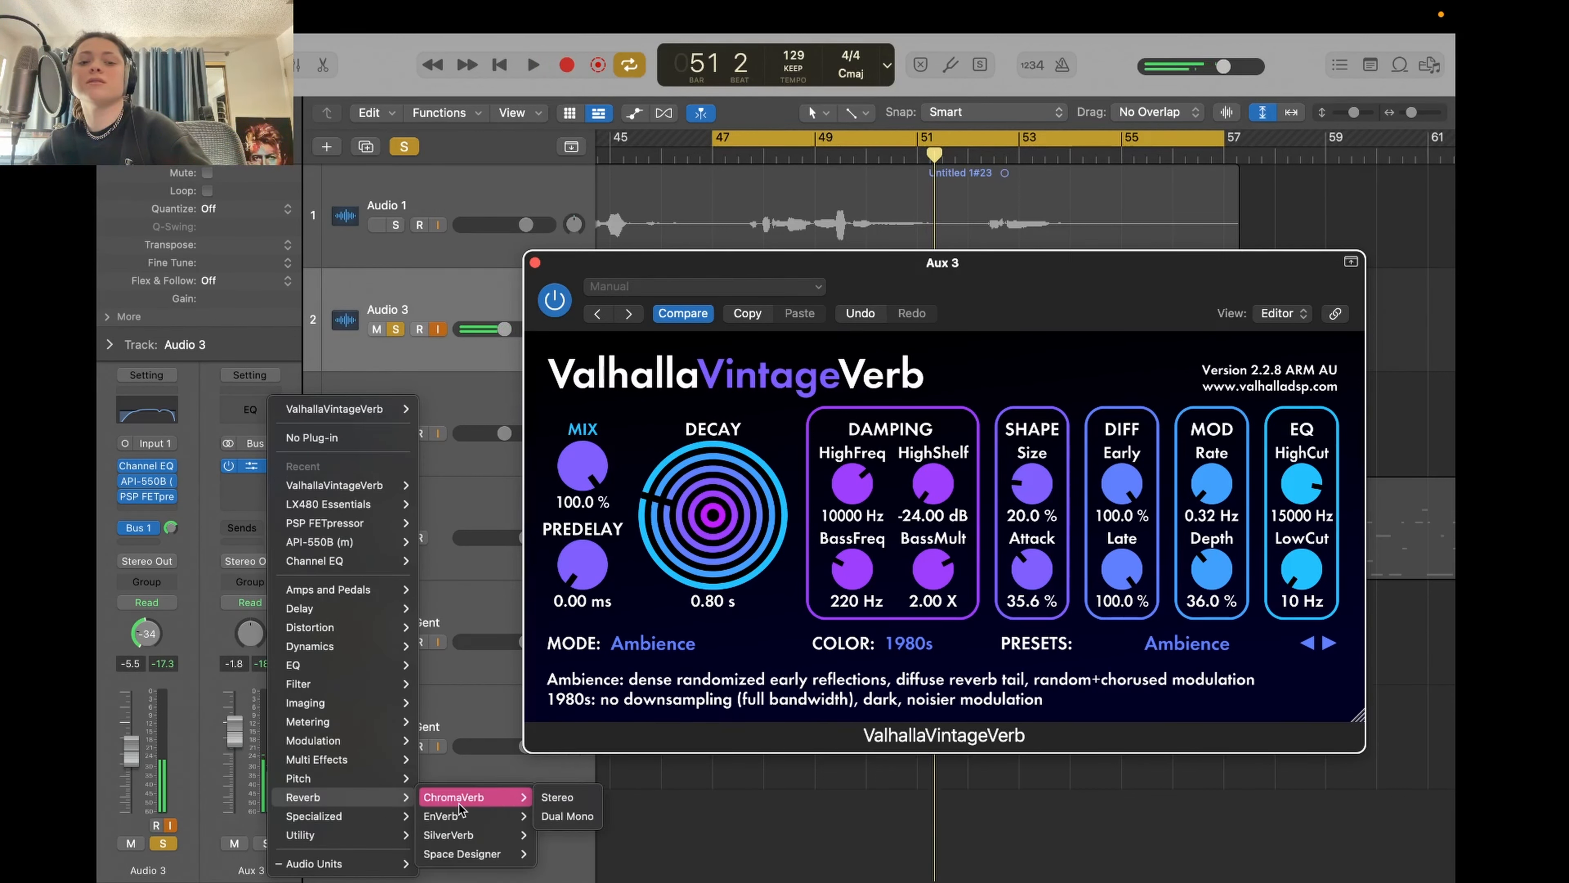
left_click(562, 798)
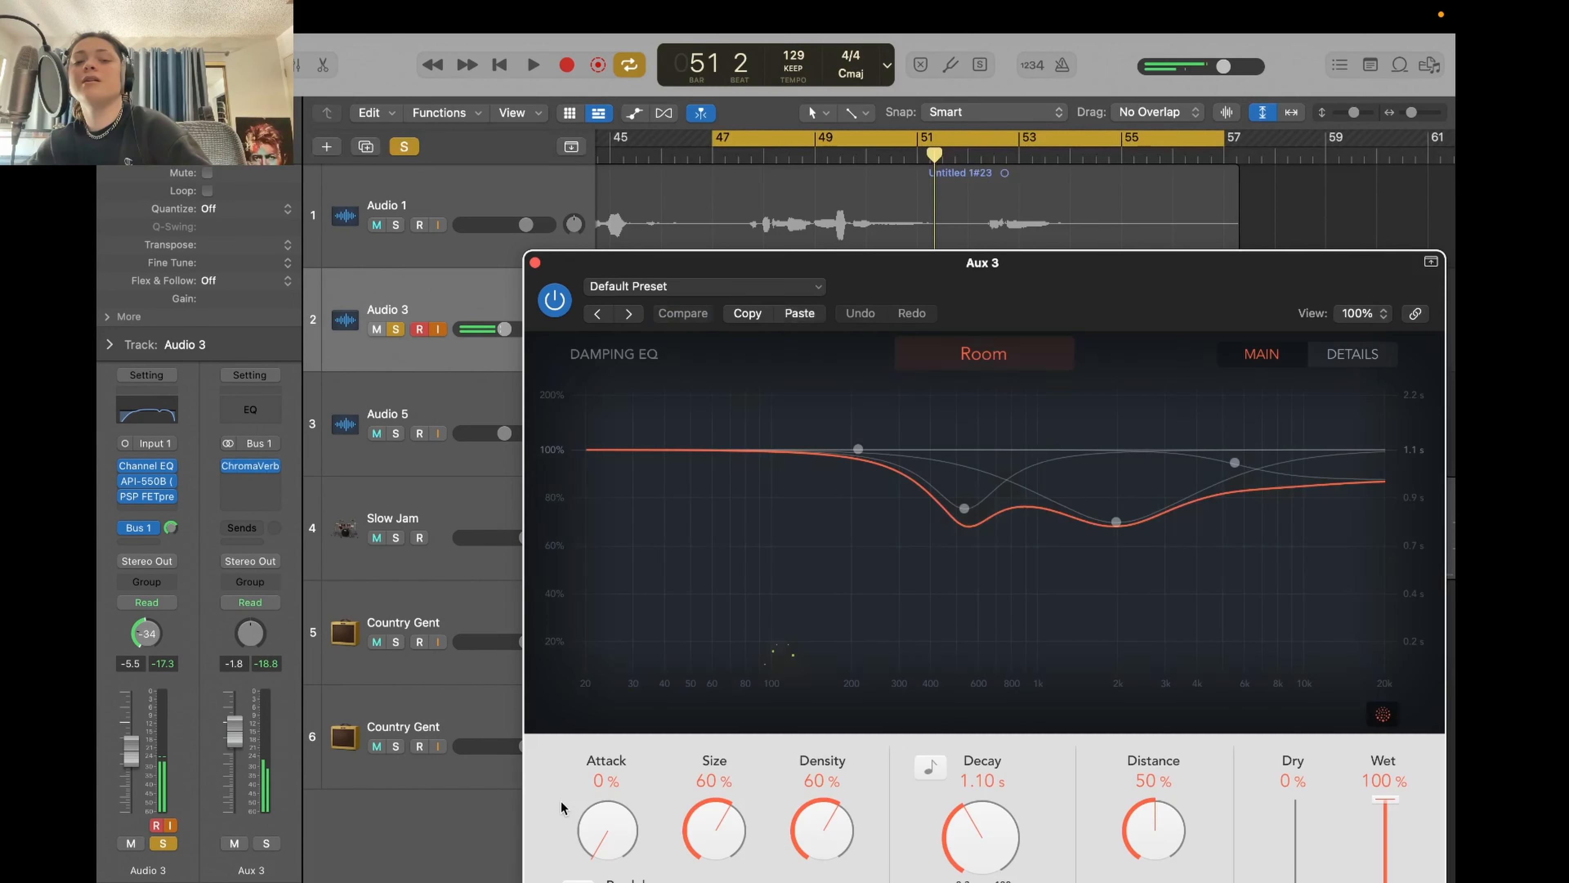
left_click(732, 285)
mouse_move(843, 666)
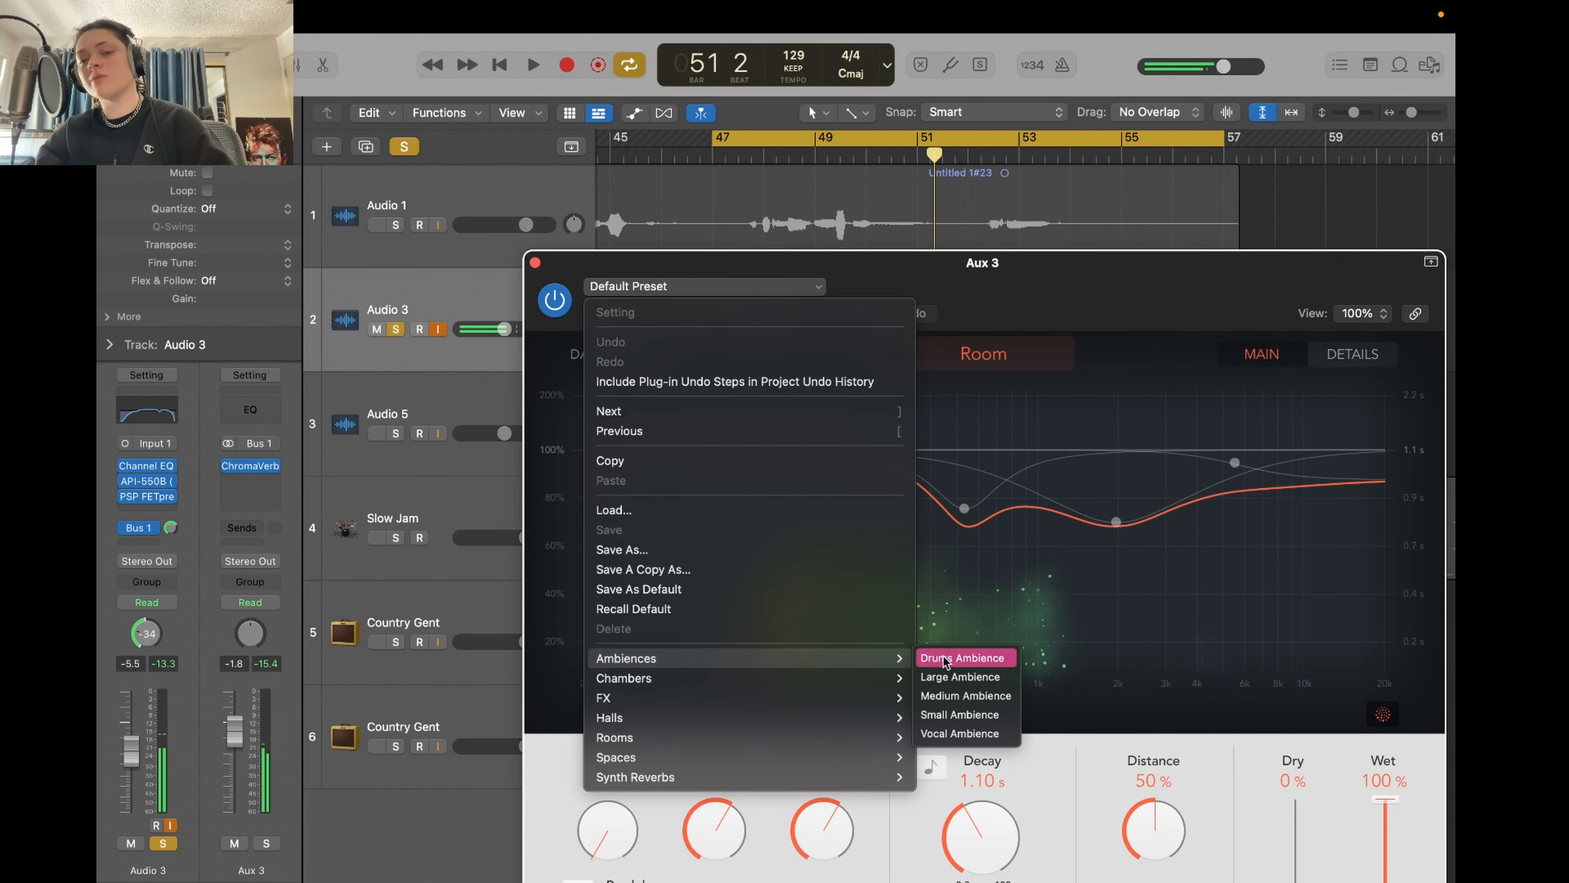
left_click(960, 676)
- Play the section and try ChromaVerb's Vocal Ambience preset on Aux 3, closing the plug-in window after listening
key("space")
left_click(655, 286)
mouse_move(755, 657)
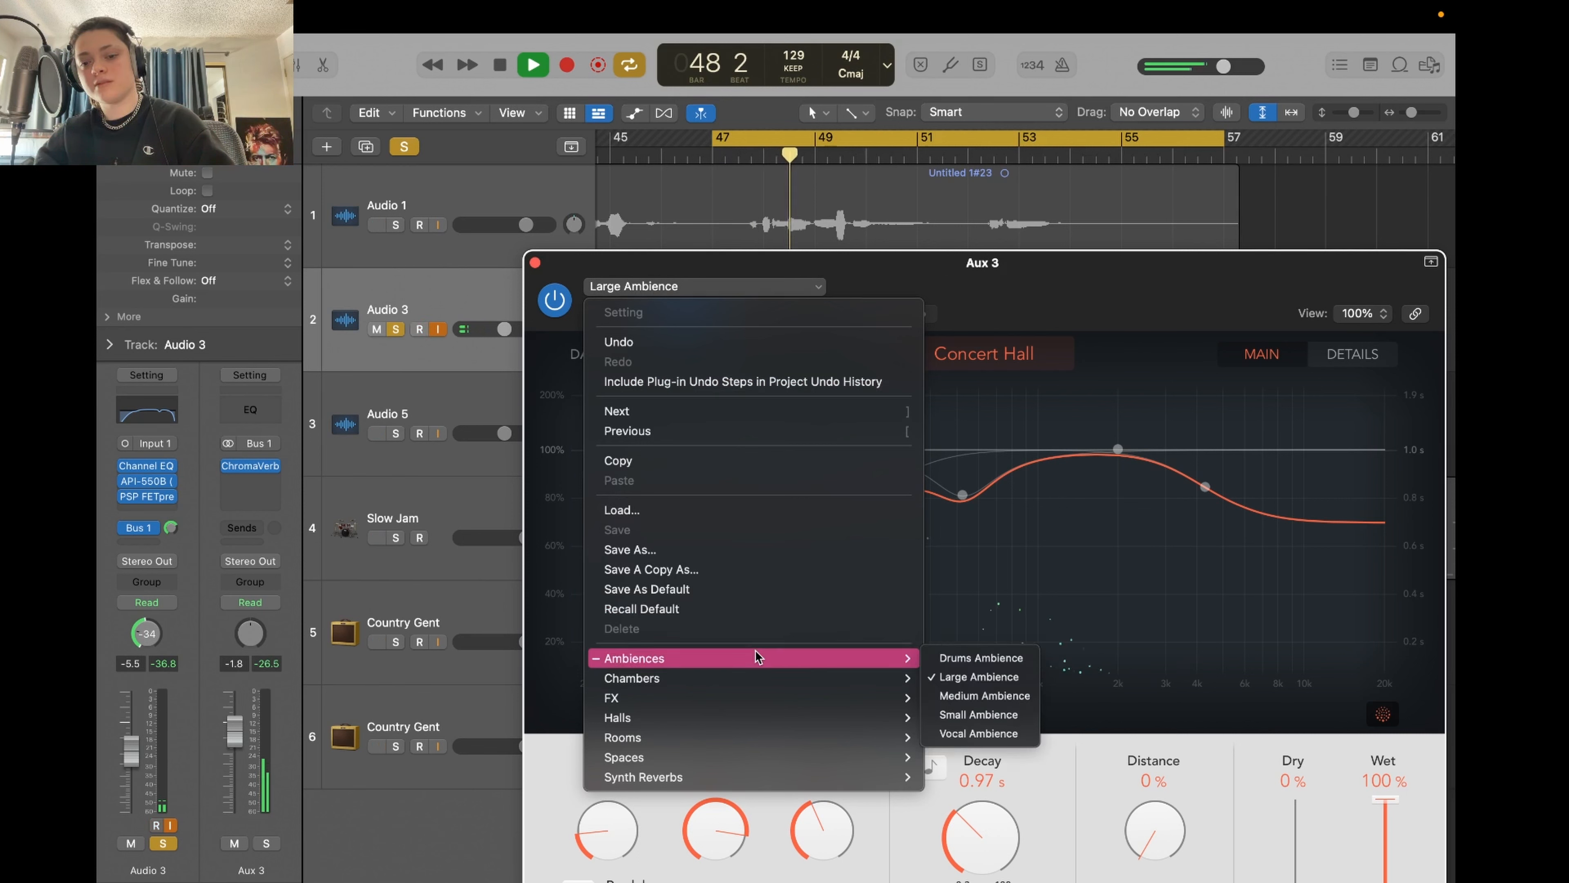
left_click(962, 733)
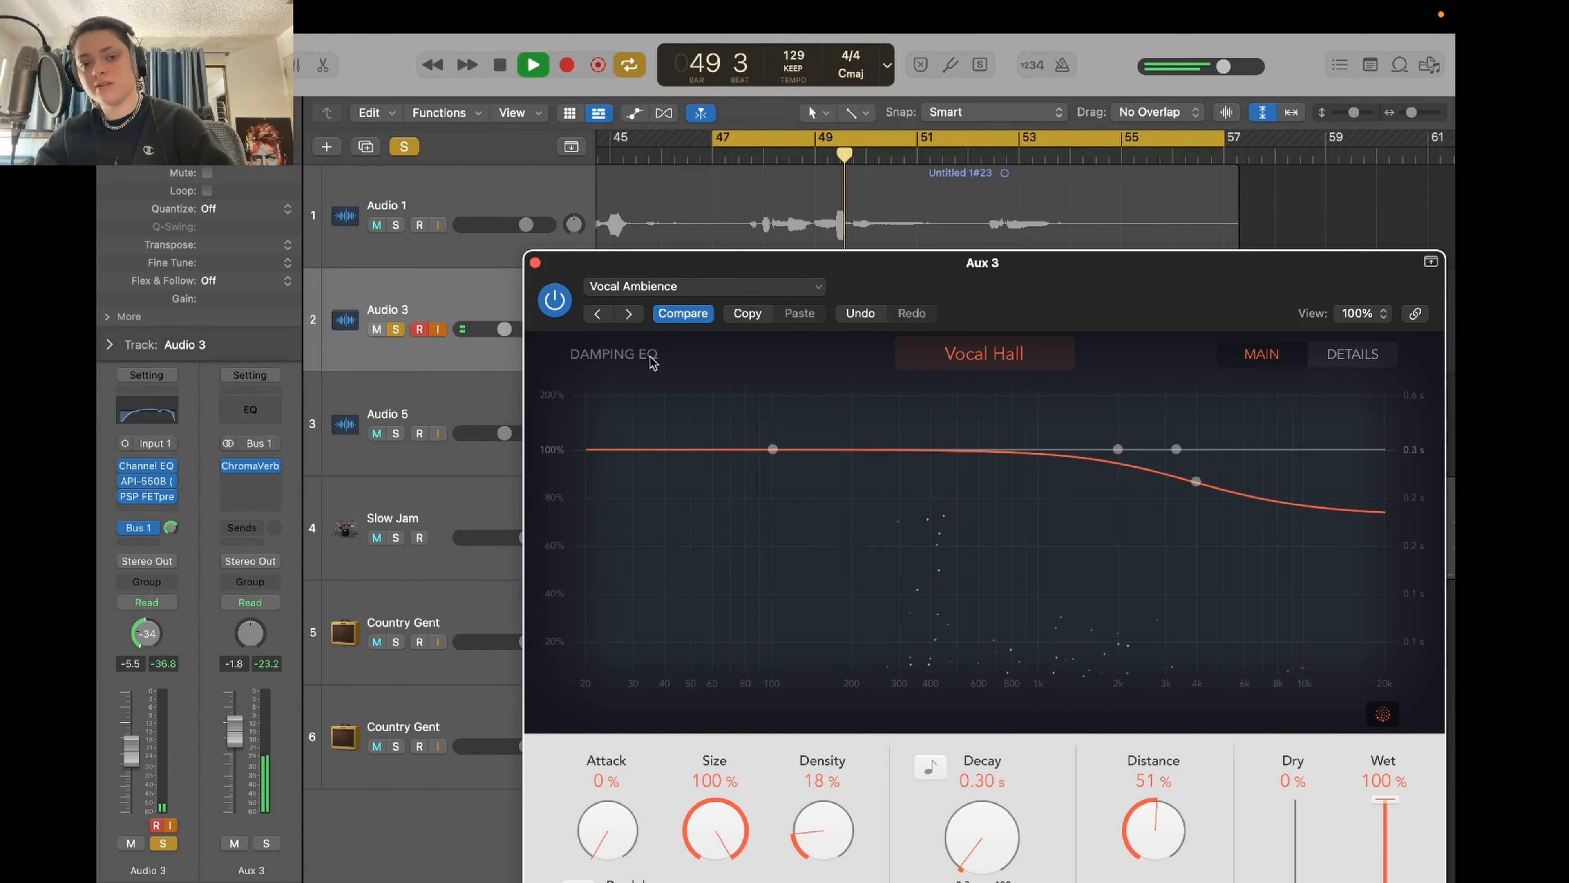
left_click(599, 314)
left_click(535, 262)
- Insert ChromaVerb with the Vocal Ambience preset on Aux 5, fed by Audio 5's Bus 2 send, and start playback
left_click(387, 414)
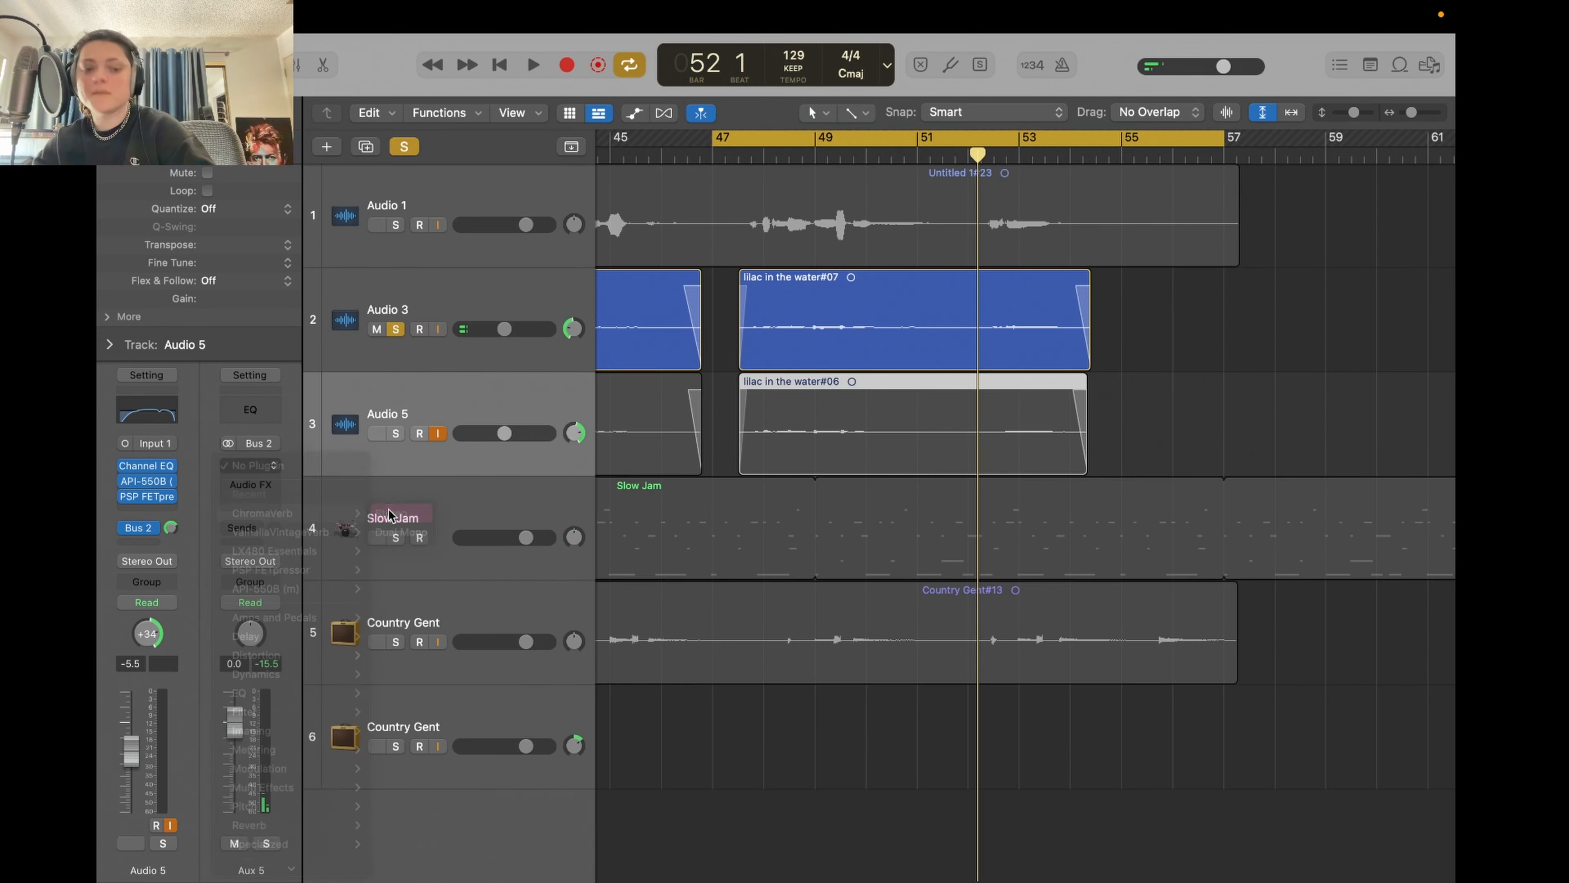
left_click(250, 466)
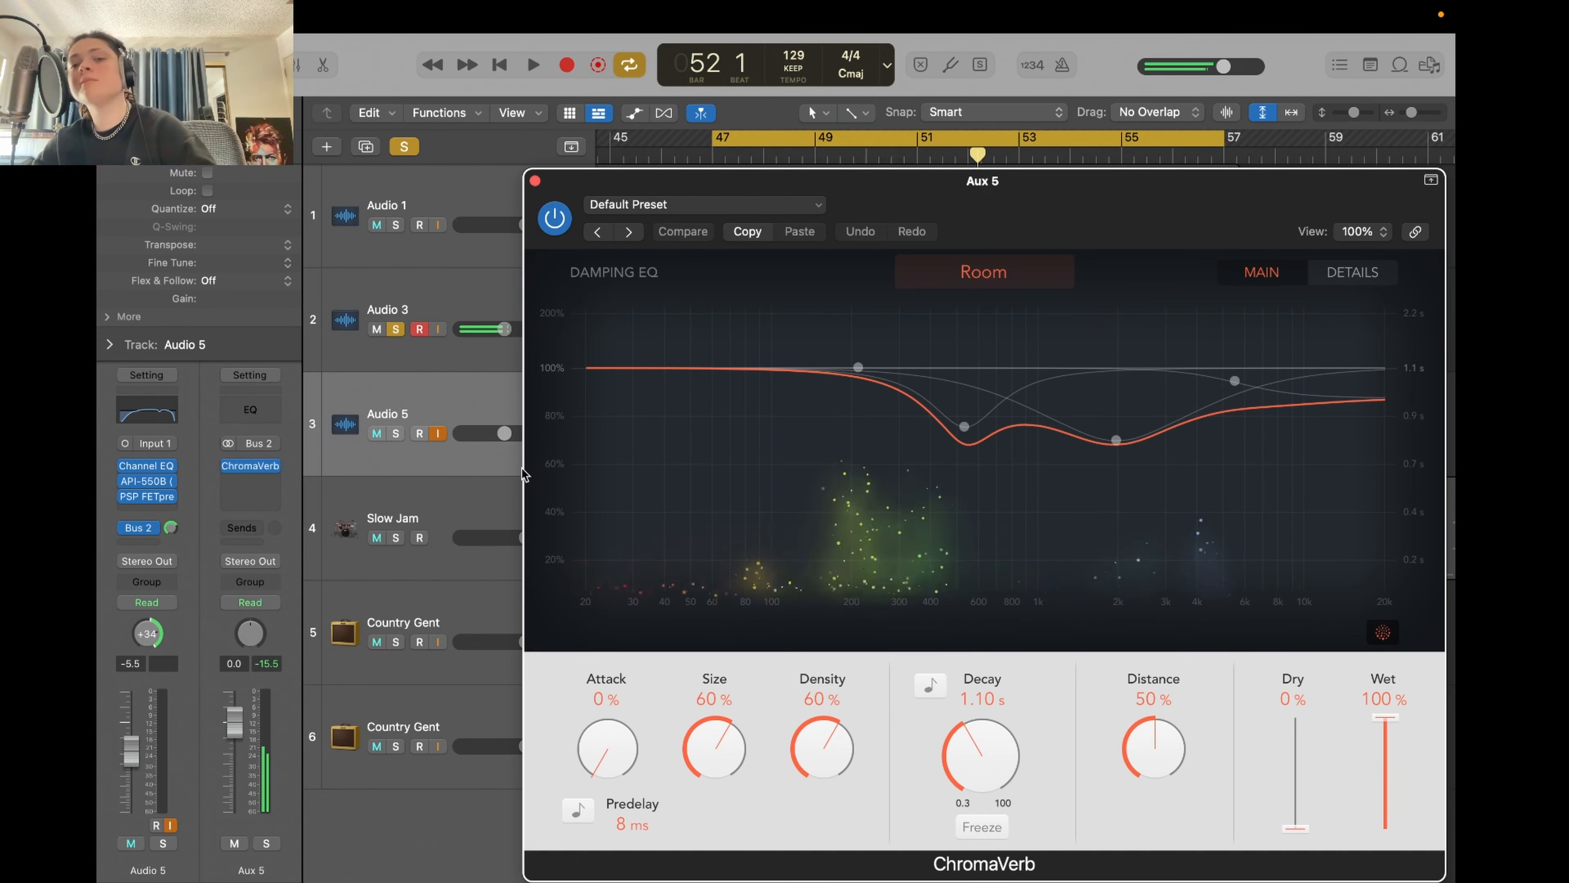
left_click(711, 204)
mouse_move(878, 577)
left_click(936, 650)
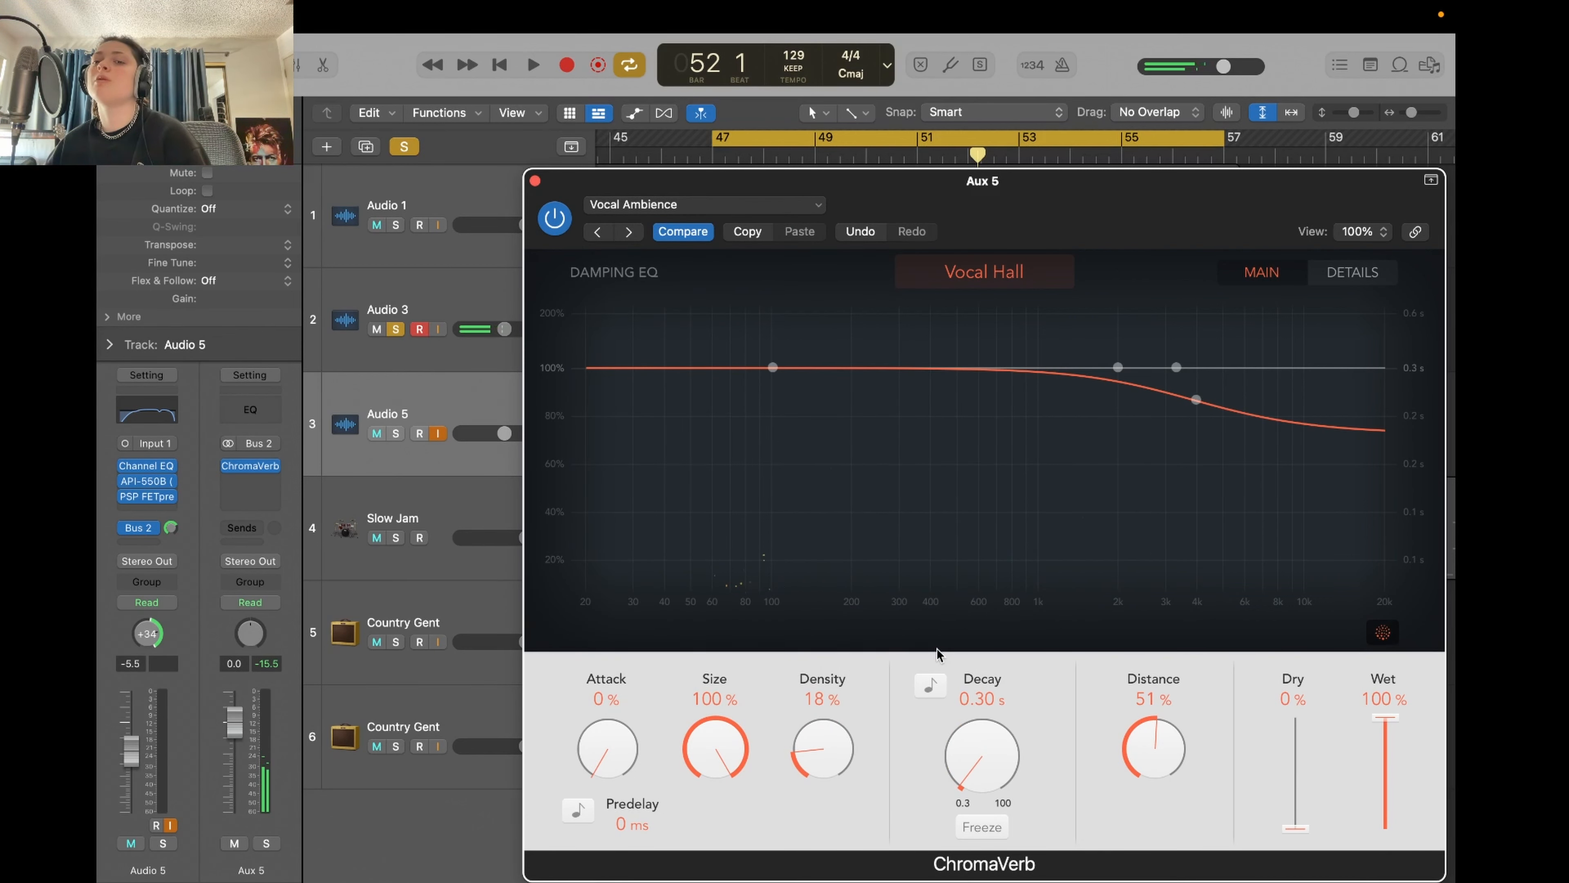
key("space")
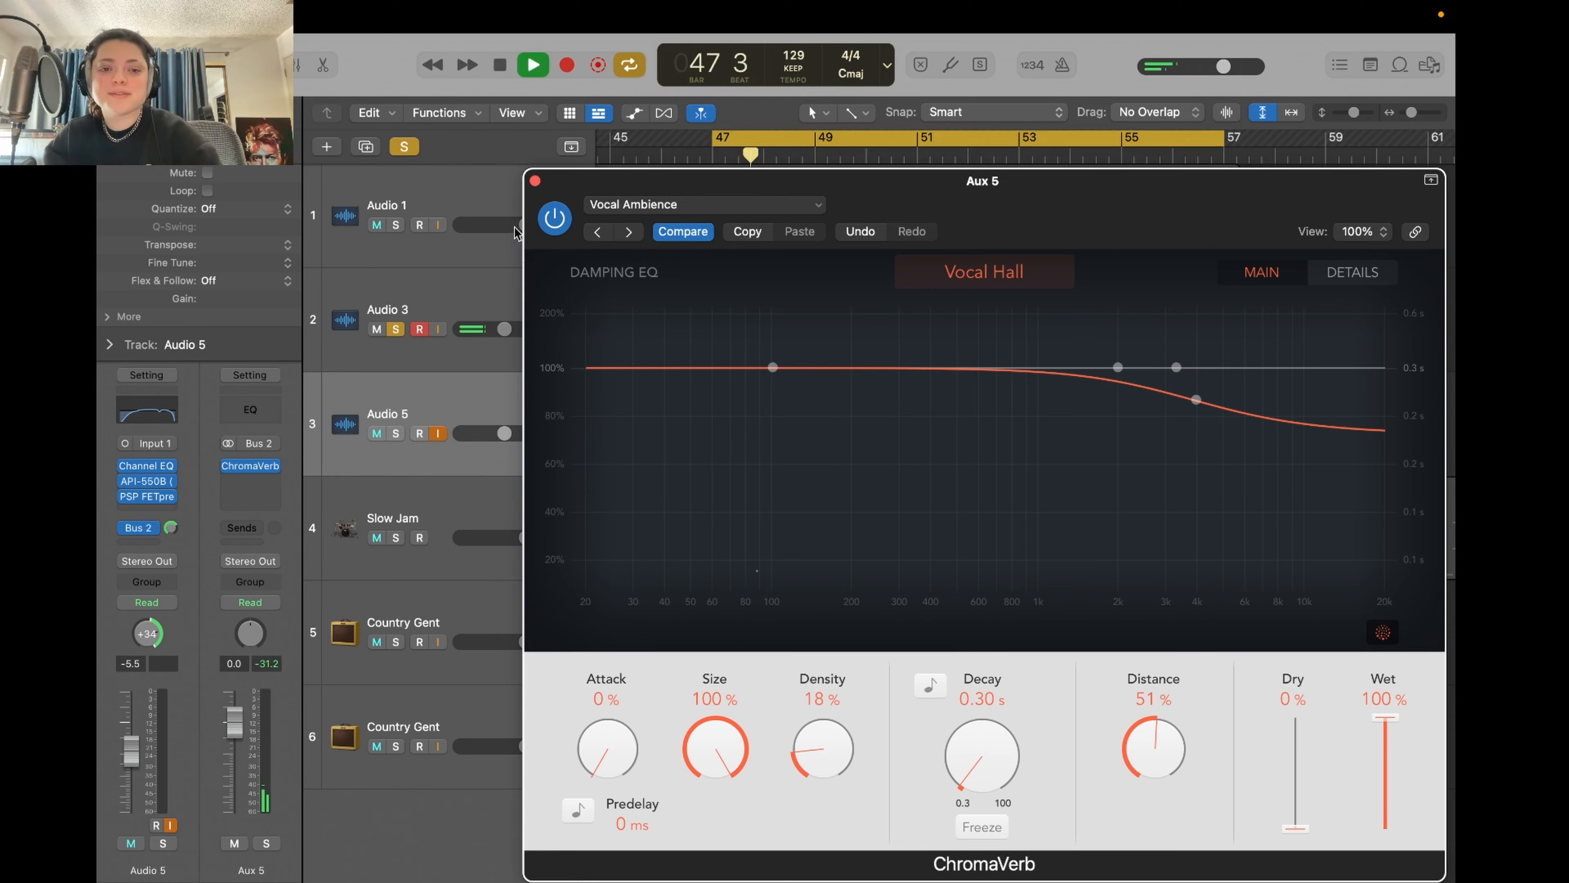
left_click(535, 181)
- Clear the solos and check the send bus and reverb used by Audio 3 and Audio 1 during playback
left_click(395, 329)
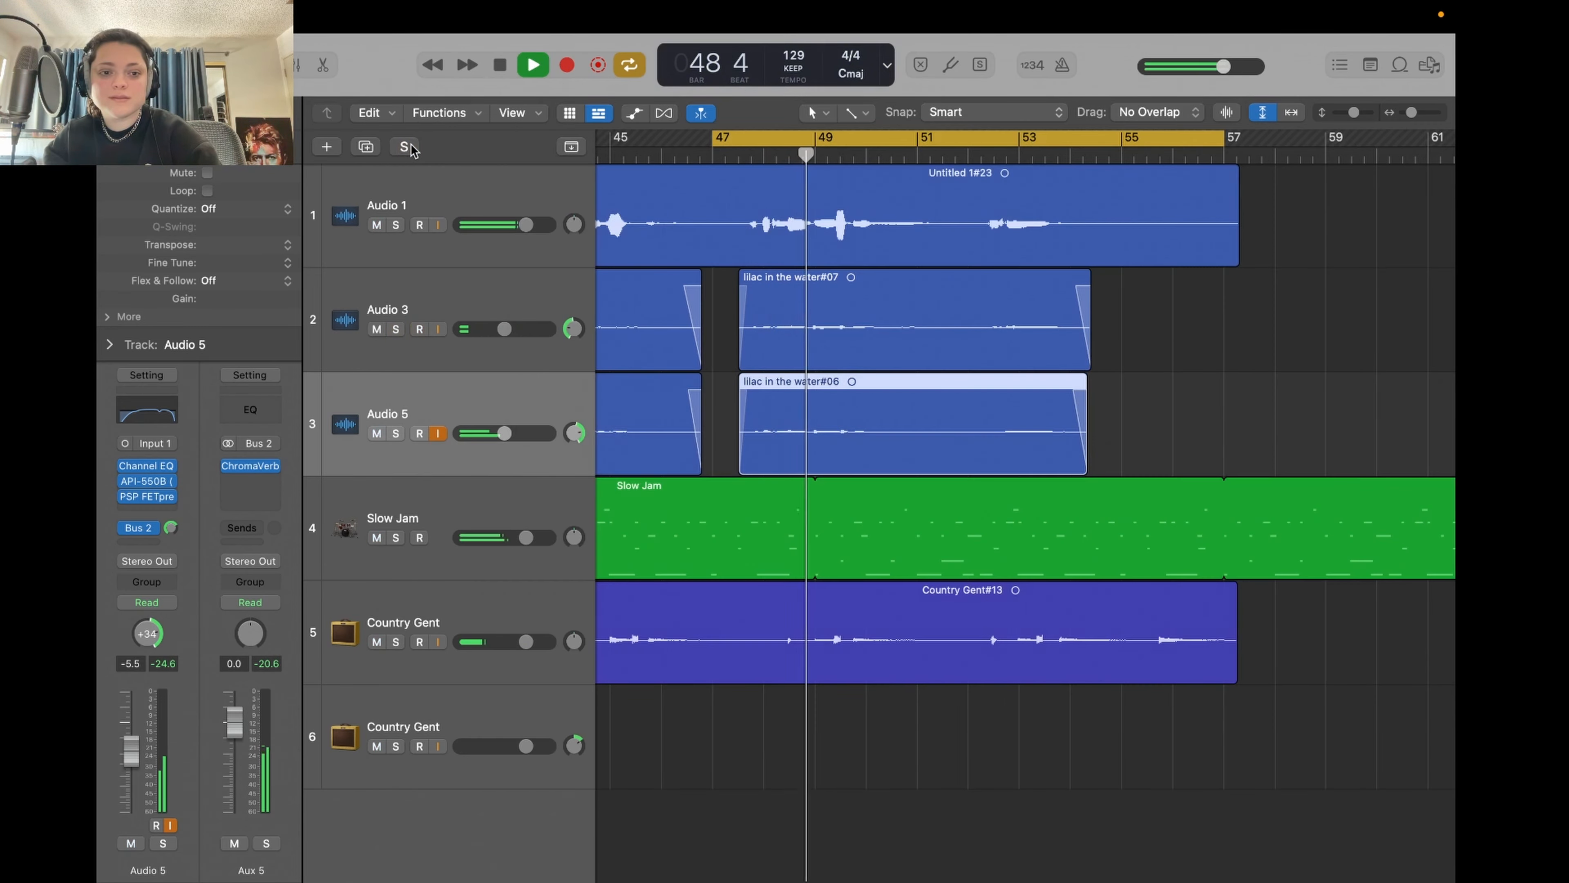
left_click(452, 303)
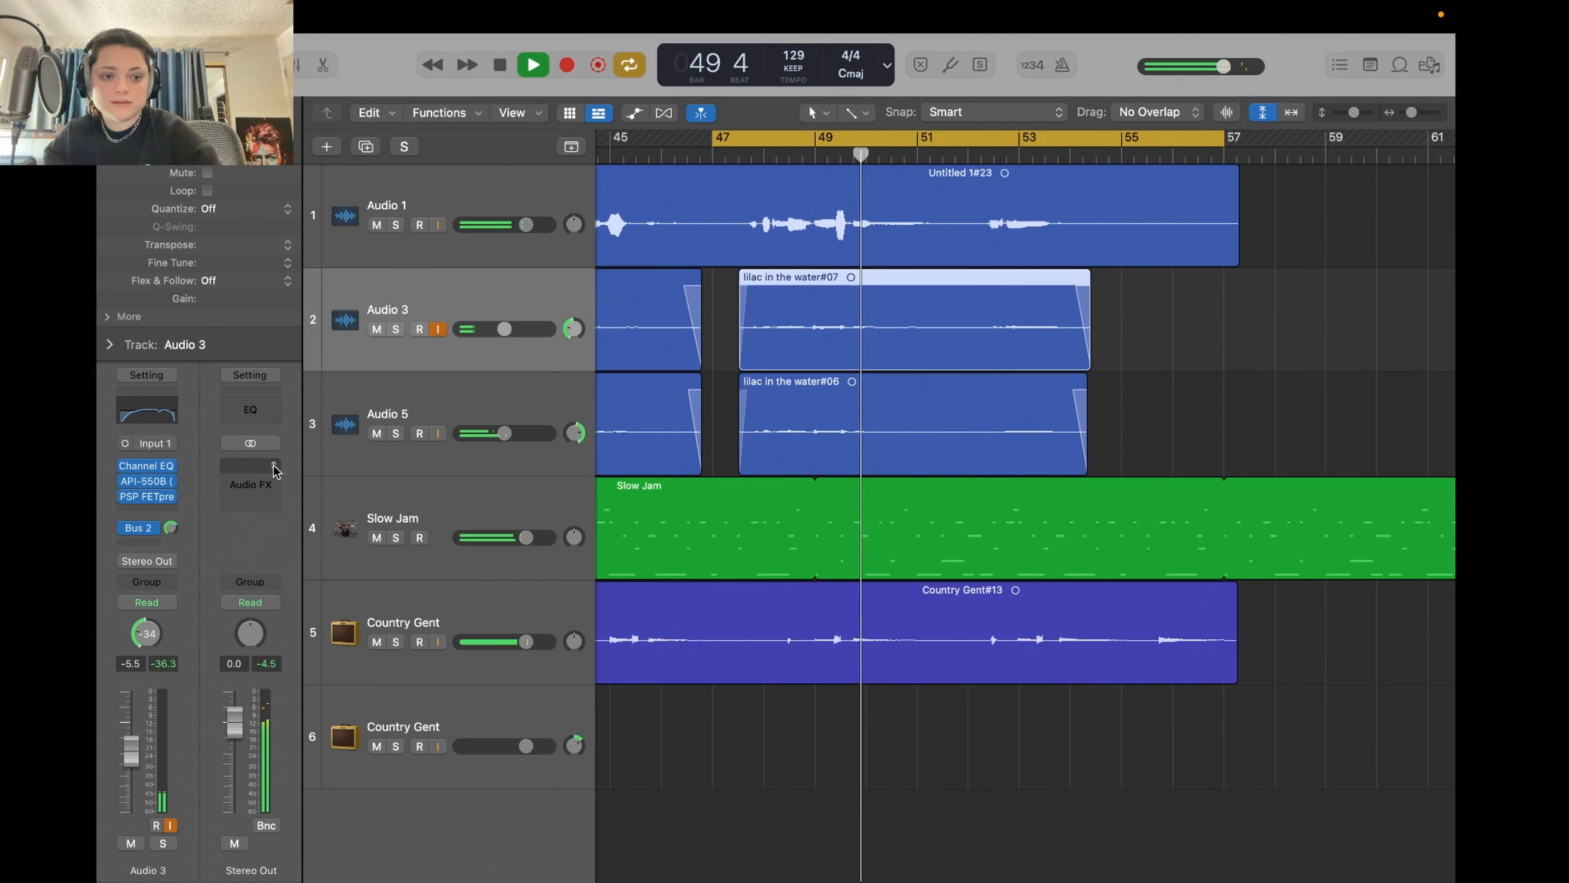
left_click(137, 528)
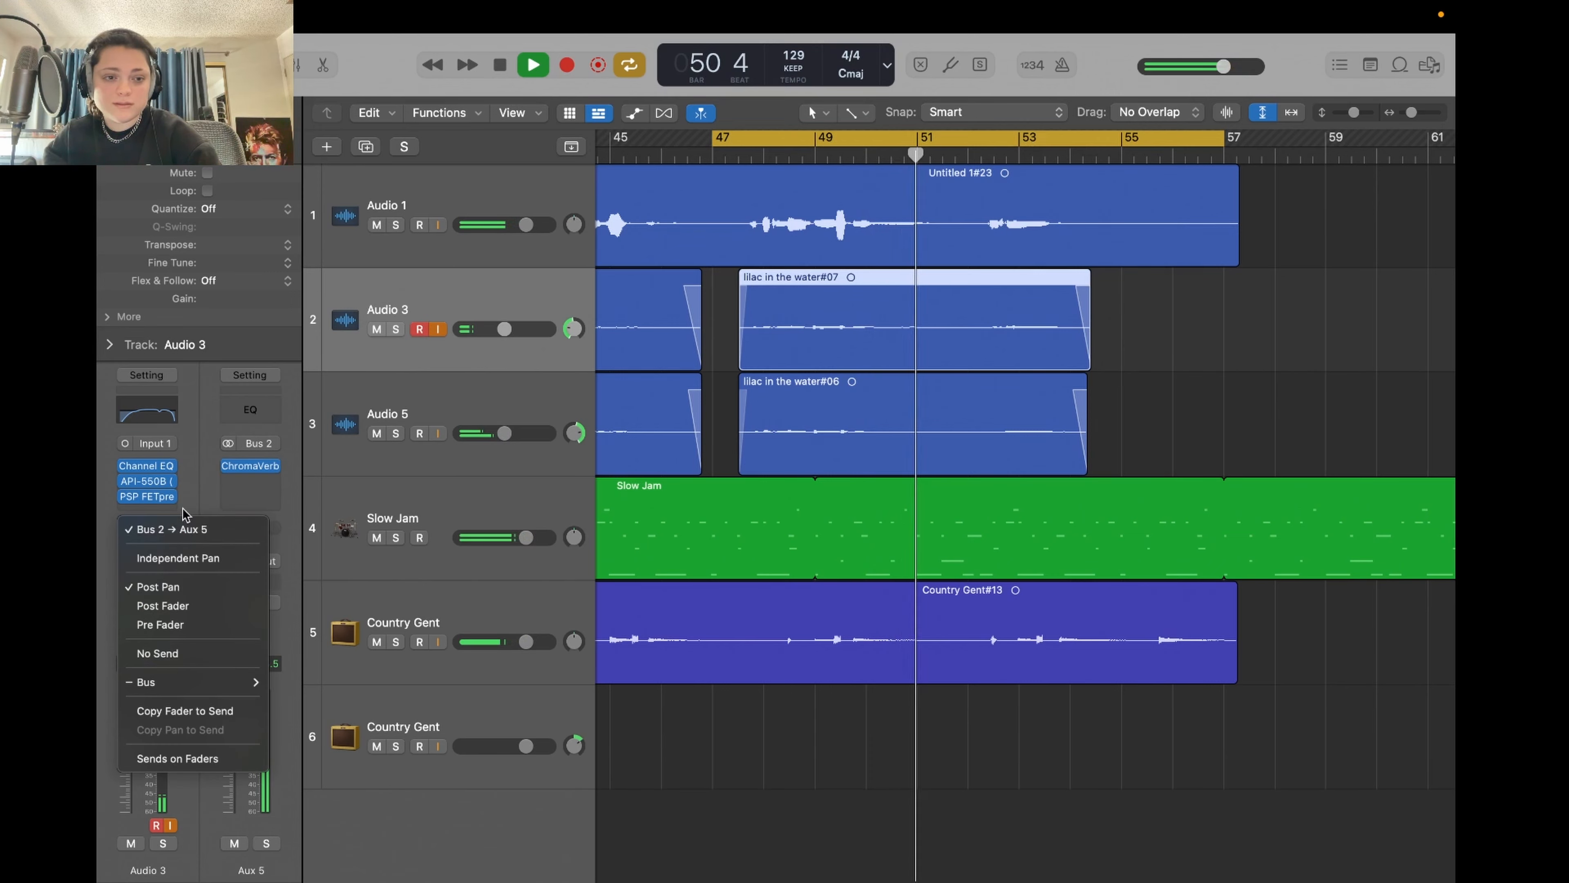
left_click(197, 492)
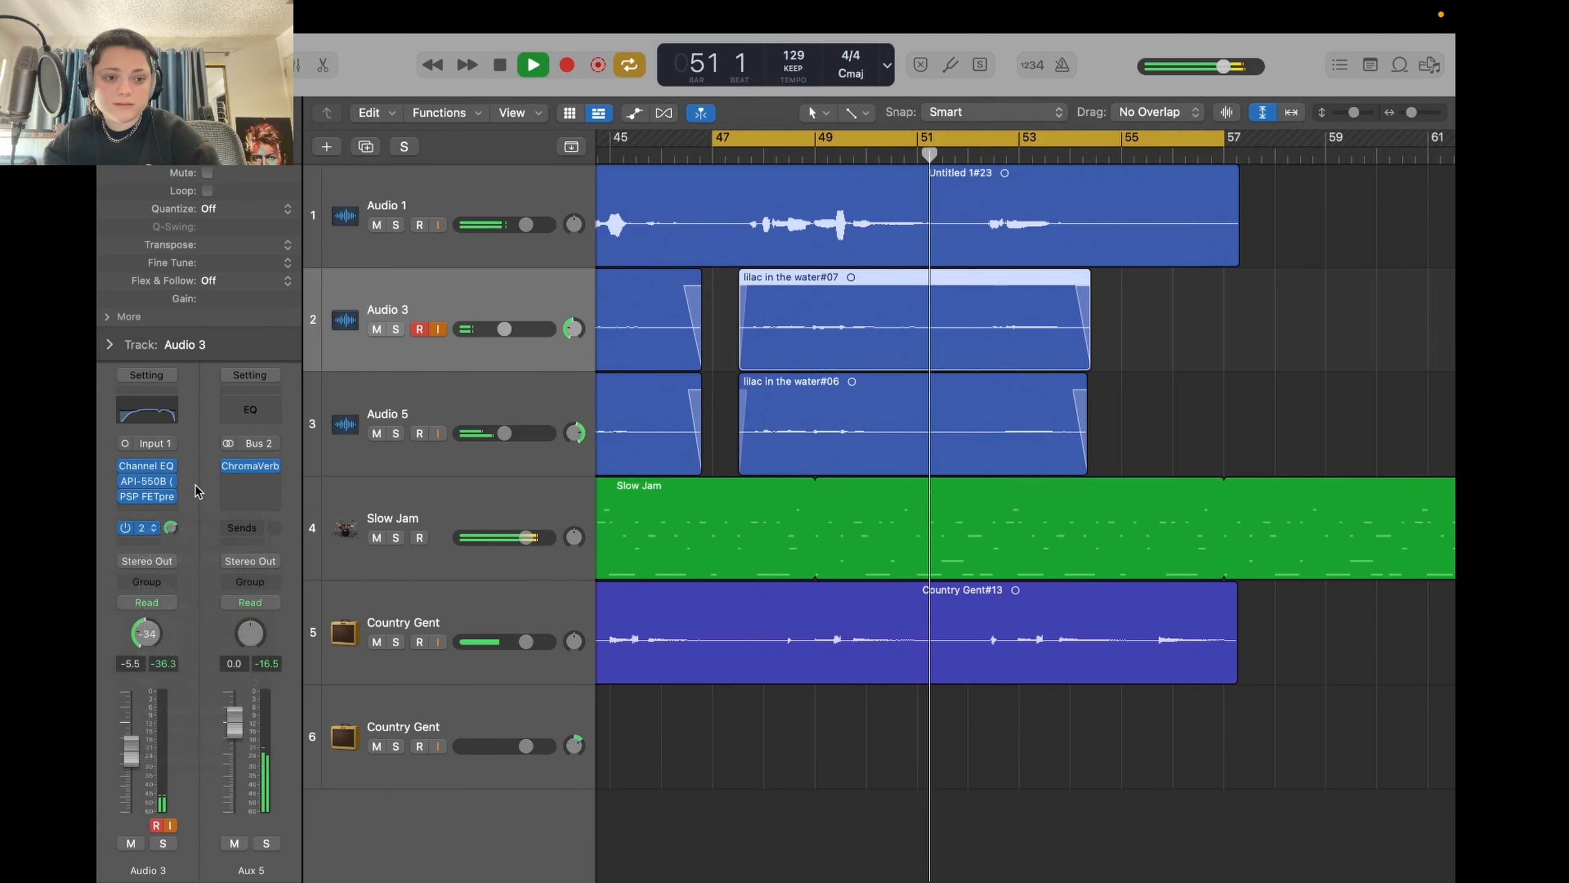
left_click(455, 246)
left_click(137, 527)
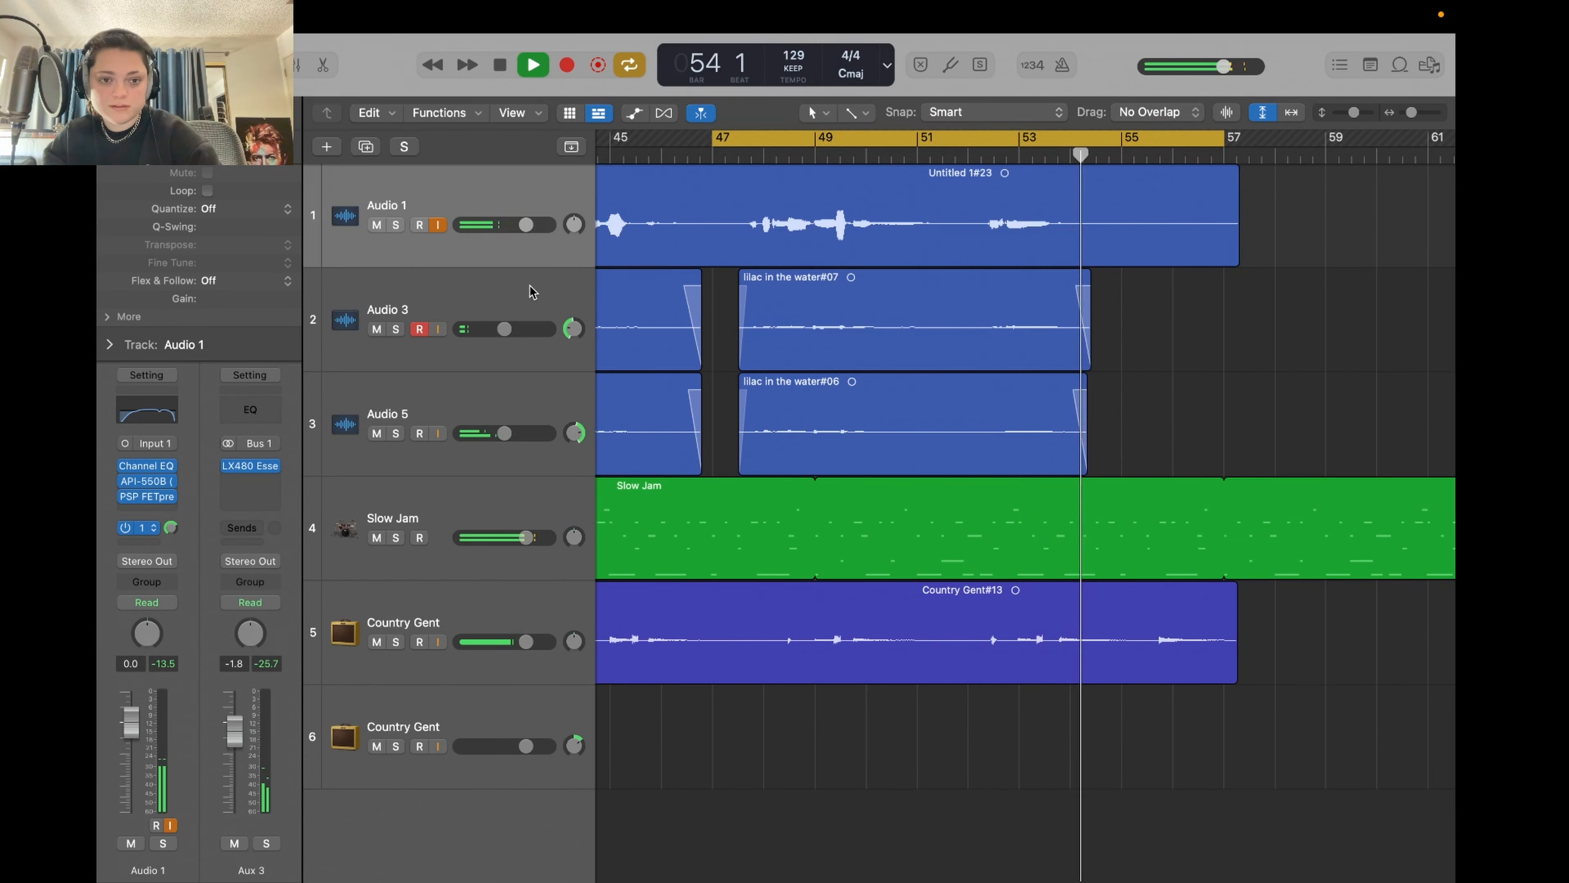
- Select Audio 3 and Audio 5 together and lower their volume to -10.4 dB
left_click(526, 361)
left_click(528, 390, "shift")
key("space")
key("z")
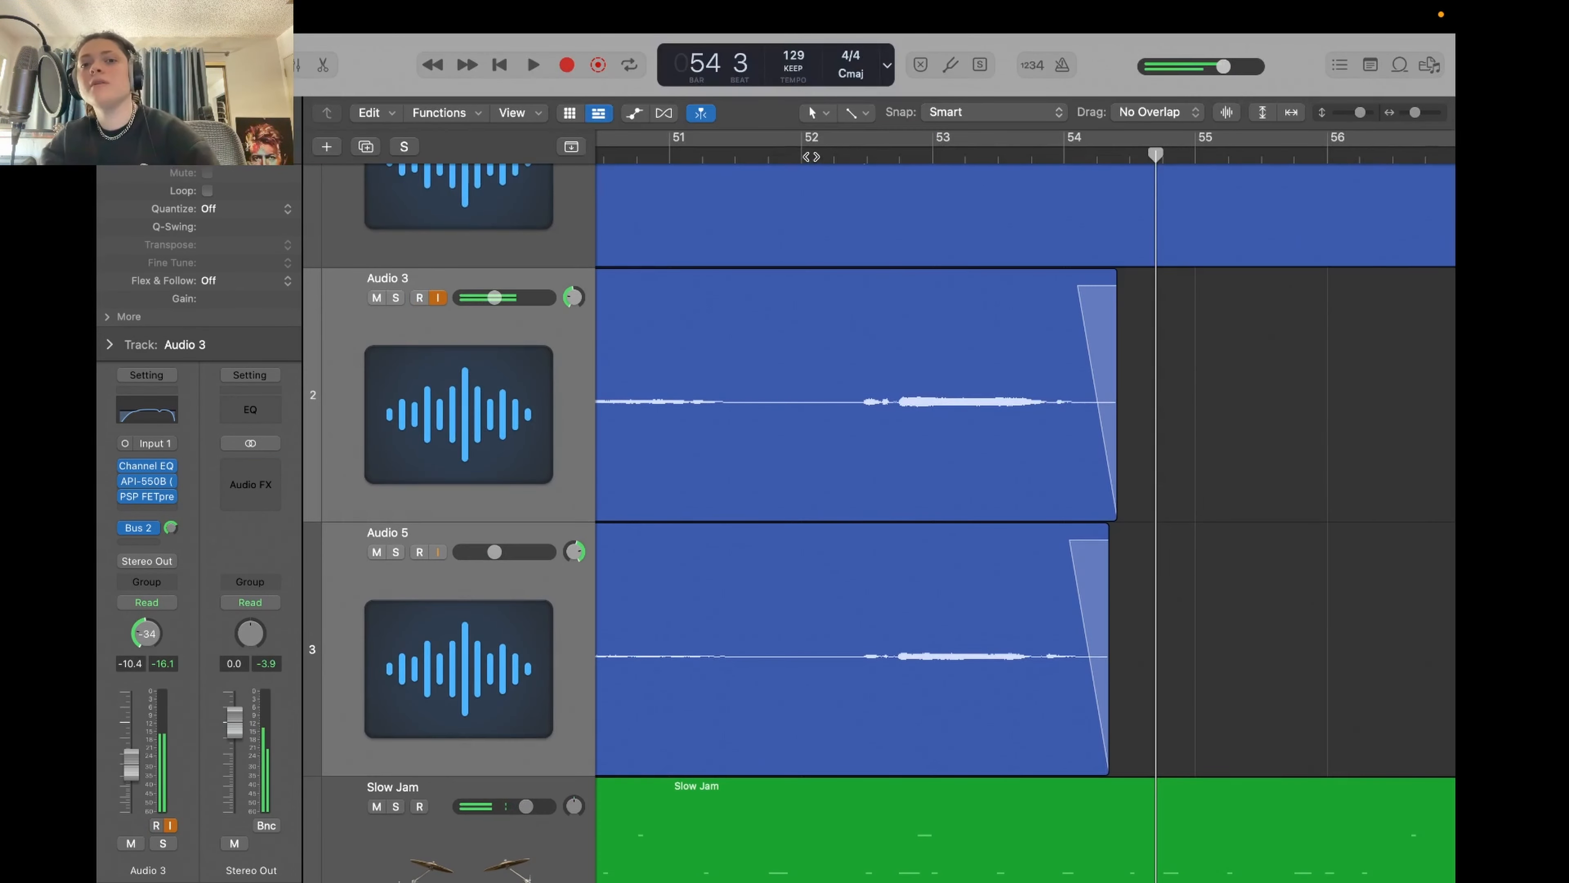
- Solo Audio 3 and Audio 5 and listen to the end of the phrase around bar 51
left_click(727, 156)
key("s")
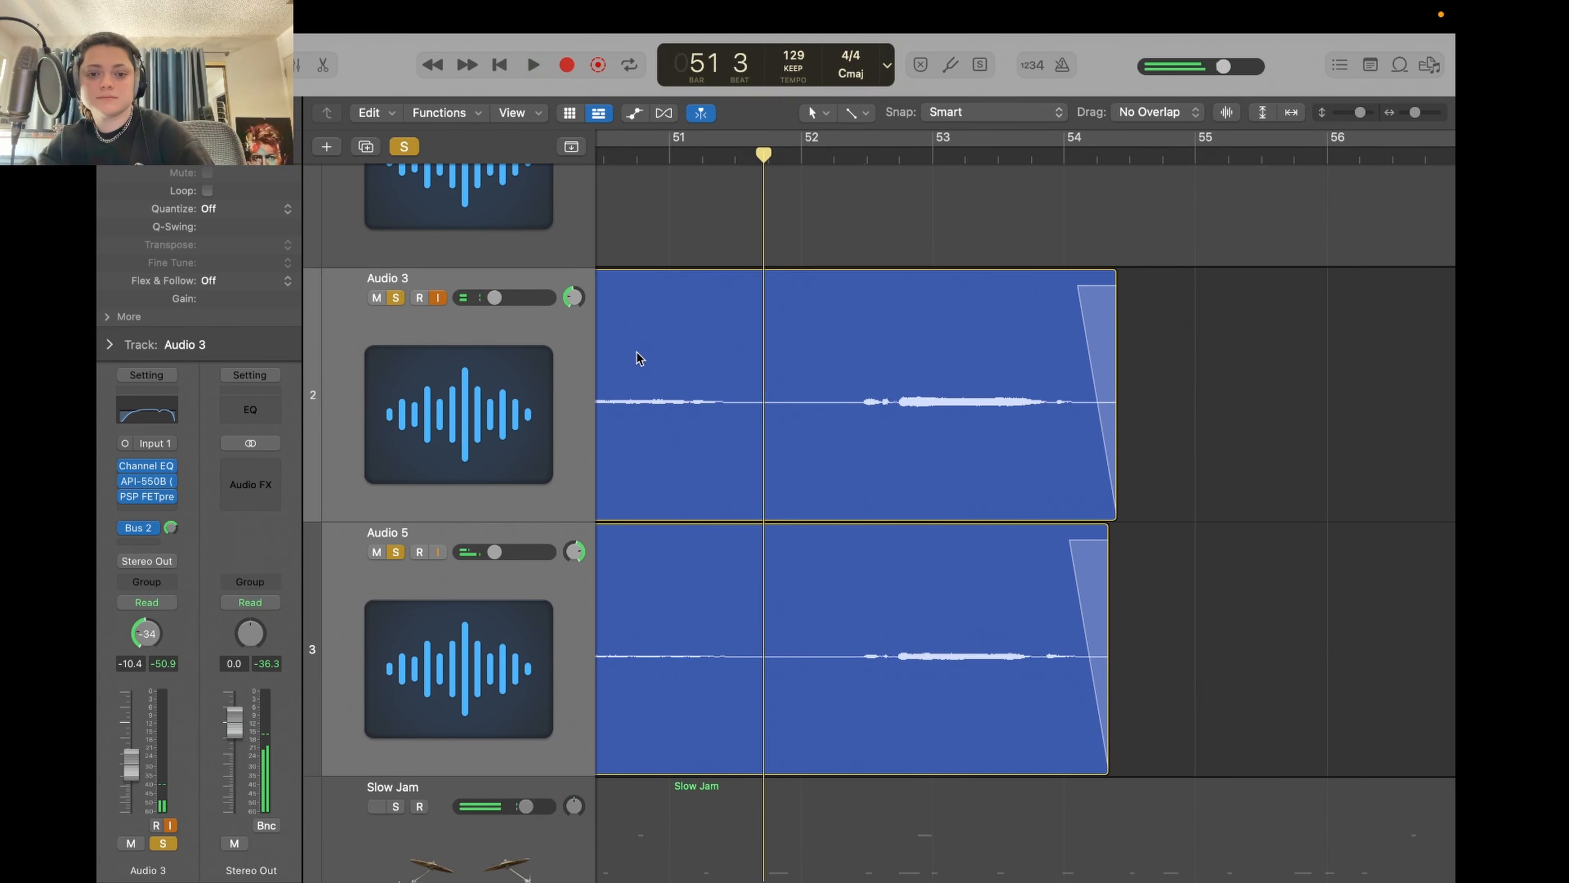
key("space")
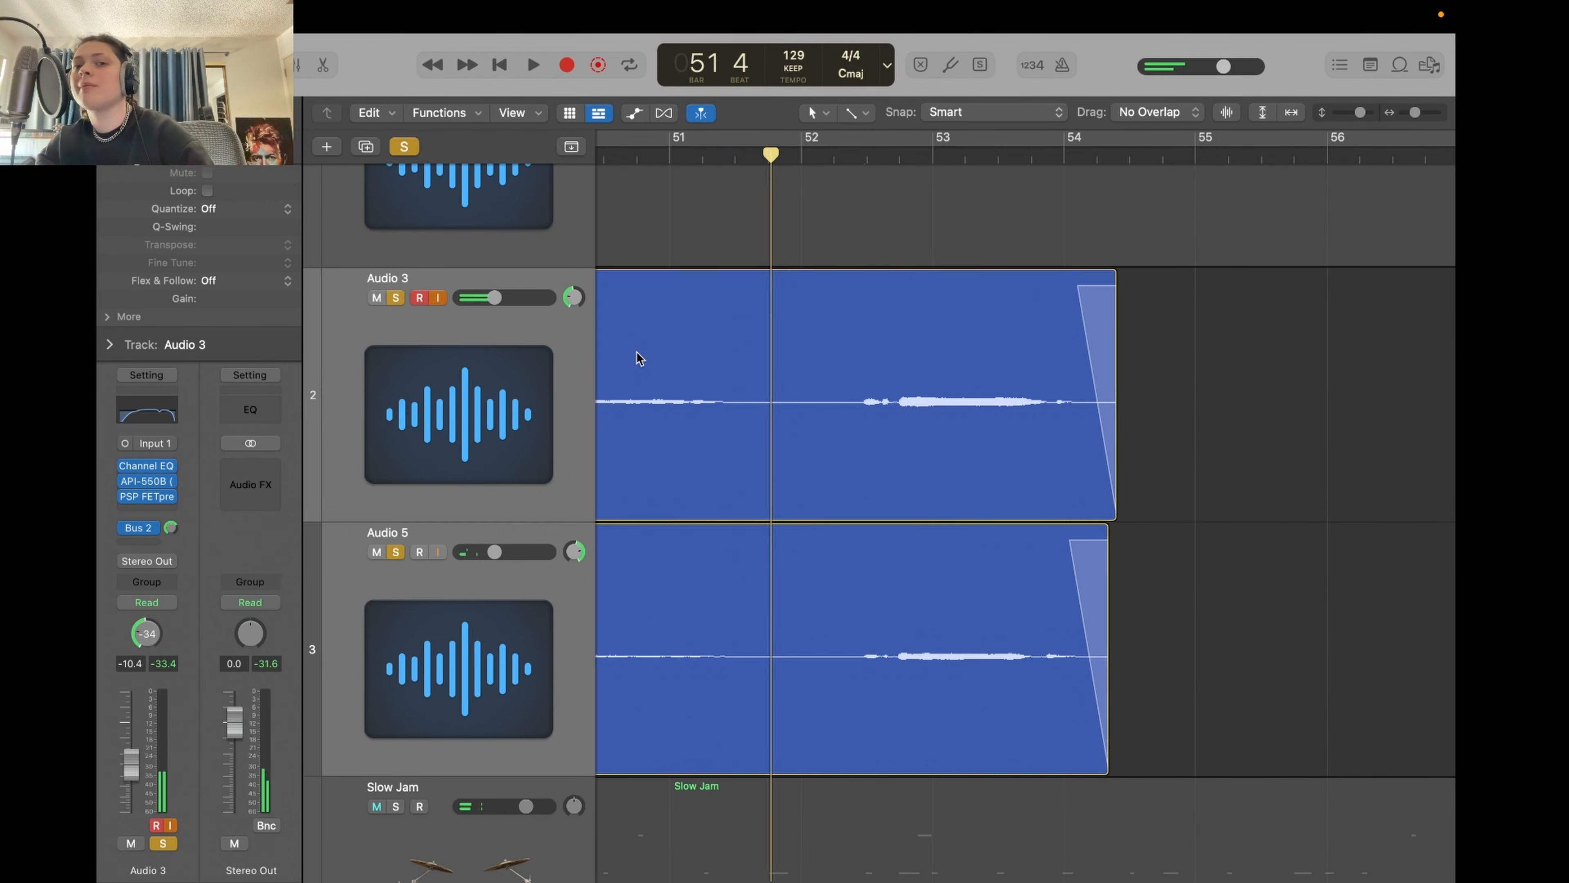
left_click(668, 156)
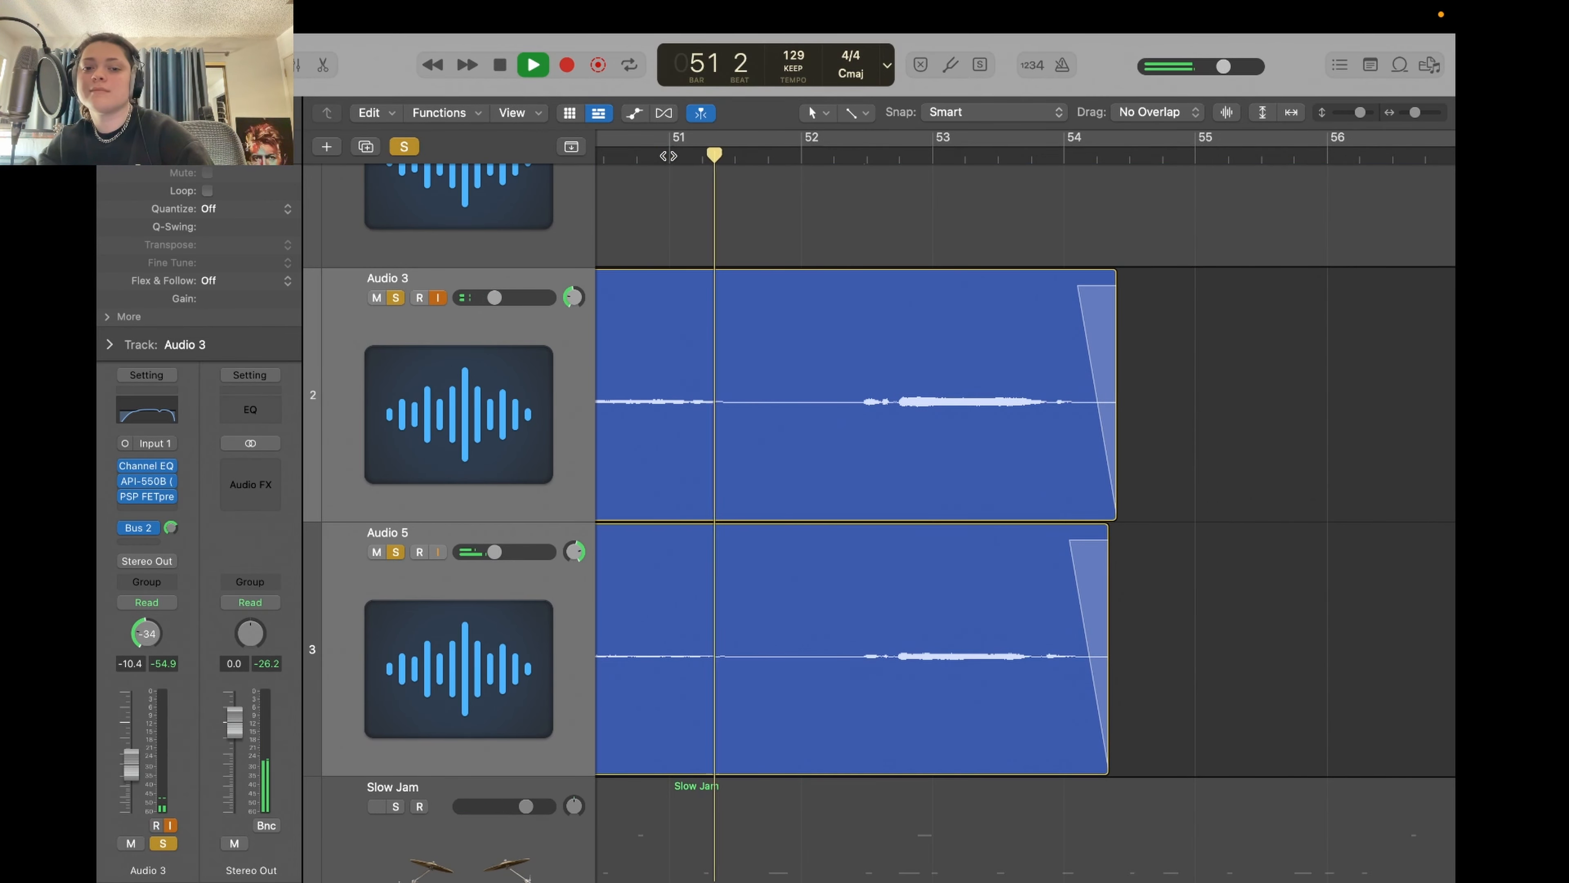
left_click(668, 155)
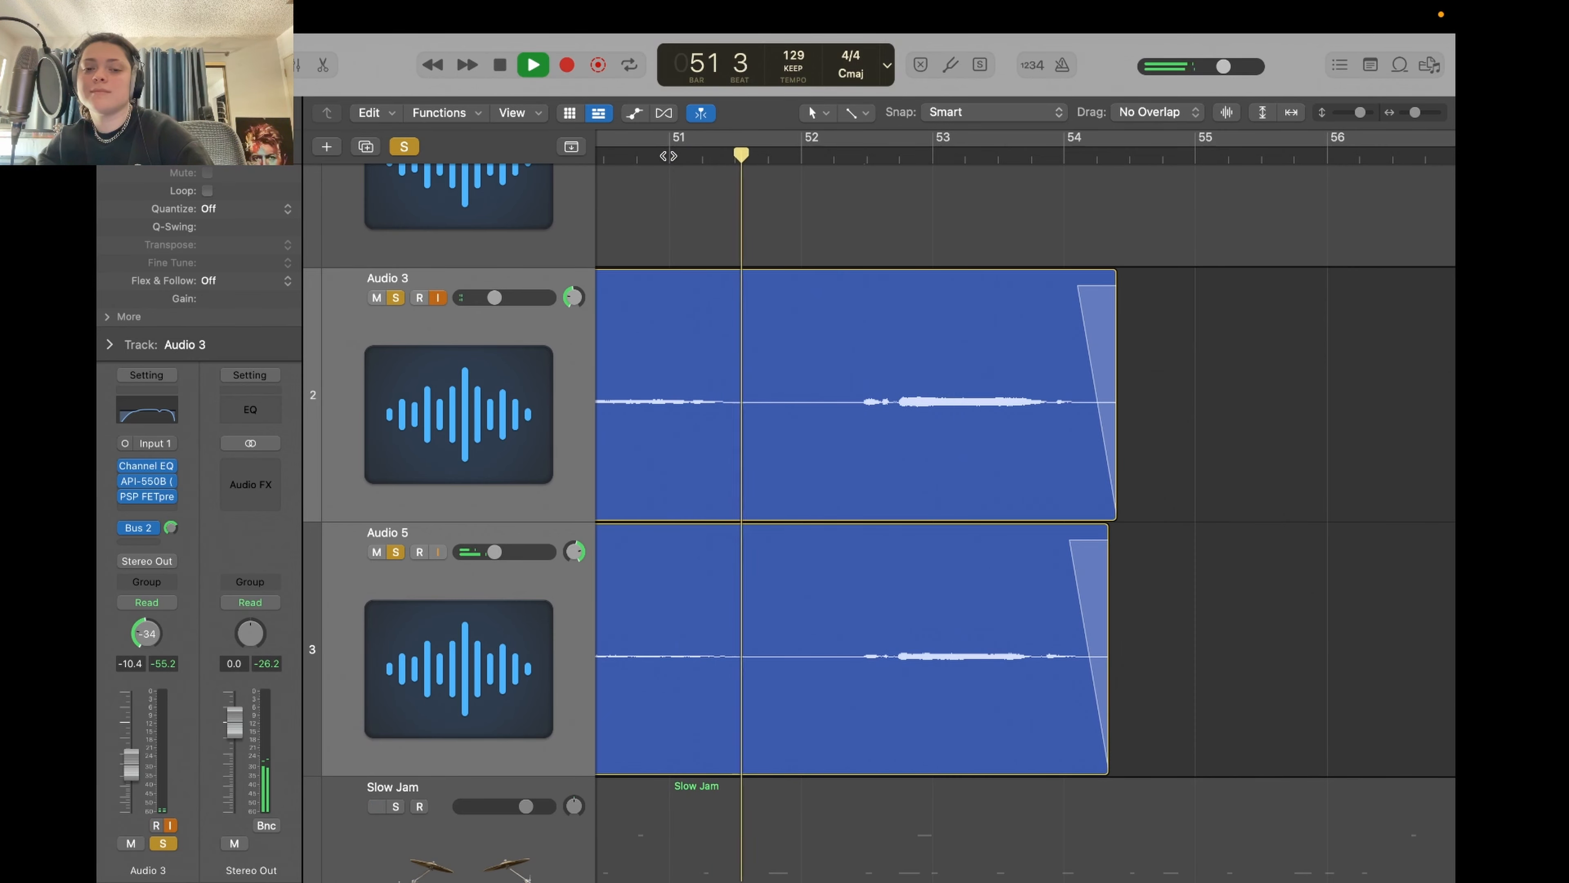
- Split both vocal doubles midway through bar 51, trim the later parts to start just after bar 52 and fade them in
key("space")
key("super+t")
left_click_drag(737, 717, 819, 718)
left_click_drag(831, 291, 847, 293)
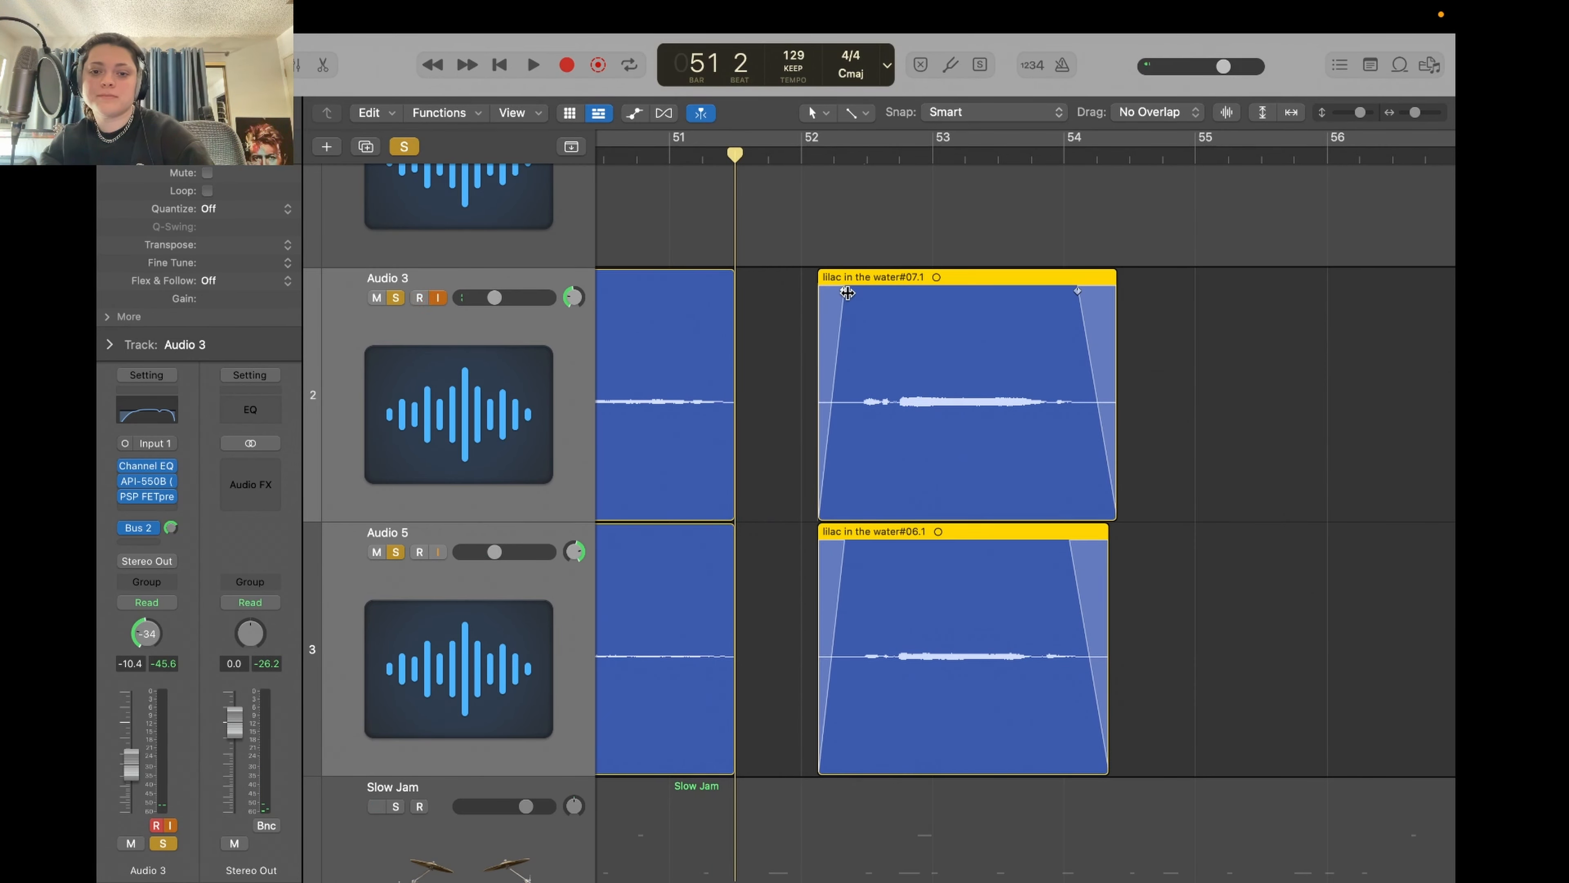
- Add a short fade-out to the ends of the earlier Audio 3 and Audio 5 regions in bar 51 and play the cut
left_click_drag(733, 291, 725, 297)
key("space")
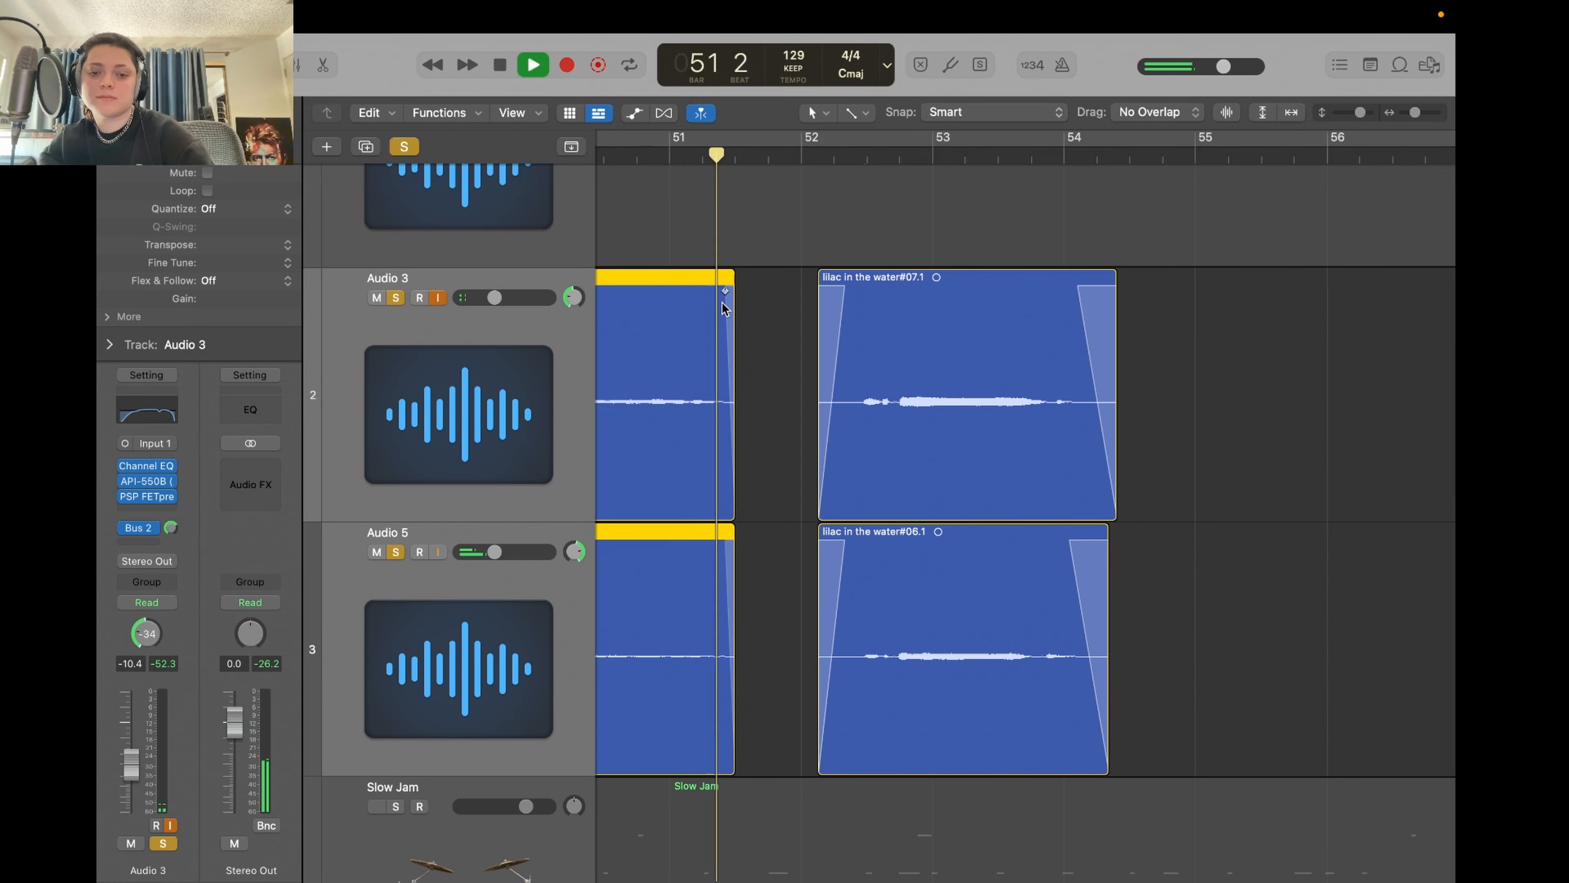
left_click_drag(724, 305, 711, 295)
key("space")
key("space")
- Play the song from bar 1 with no tracks soloed
left_click(823, 507)
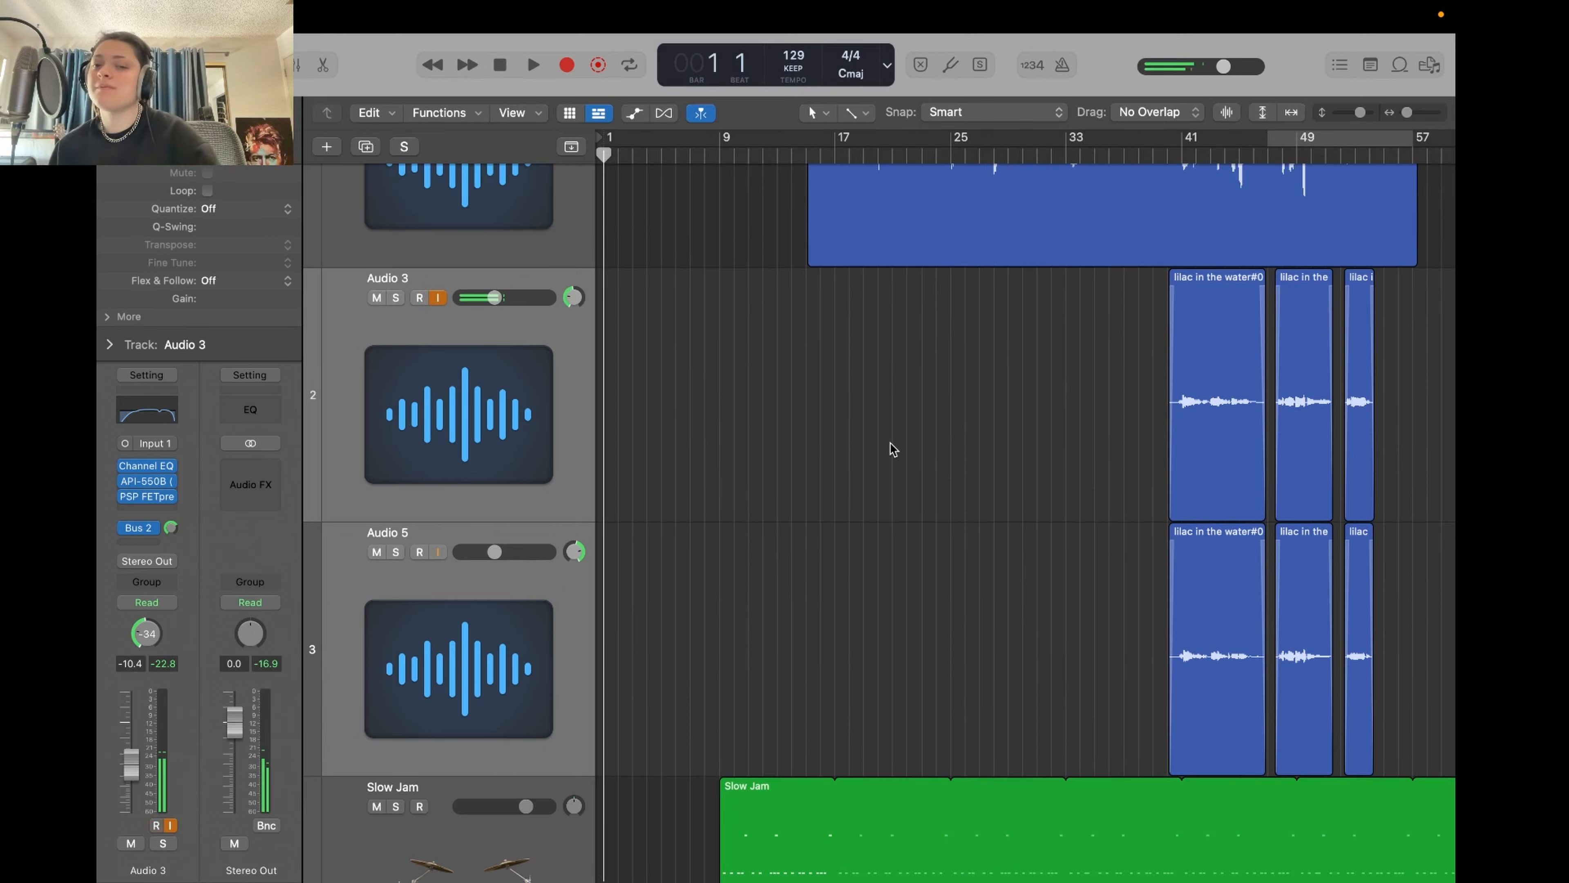
key("space")
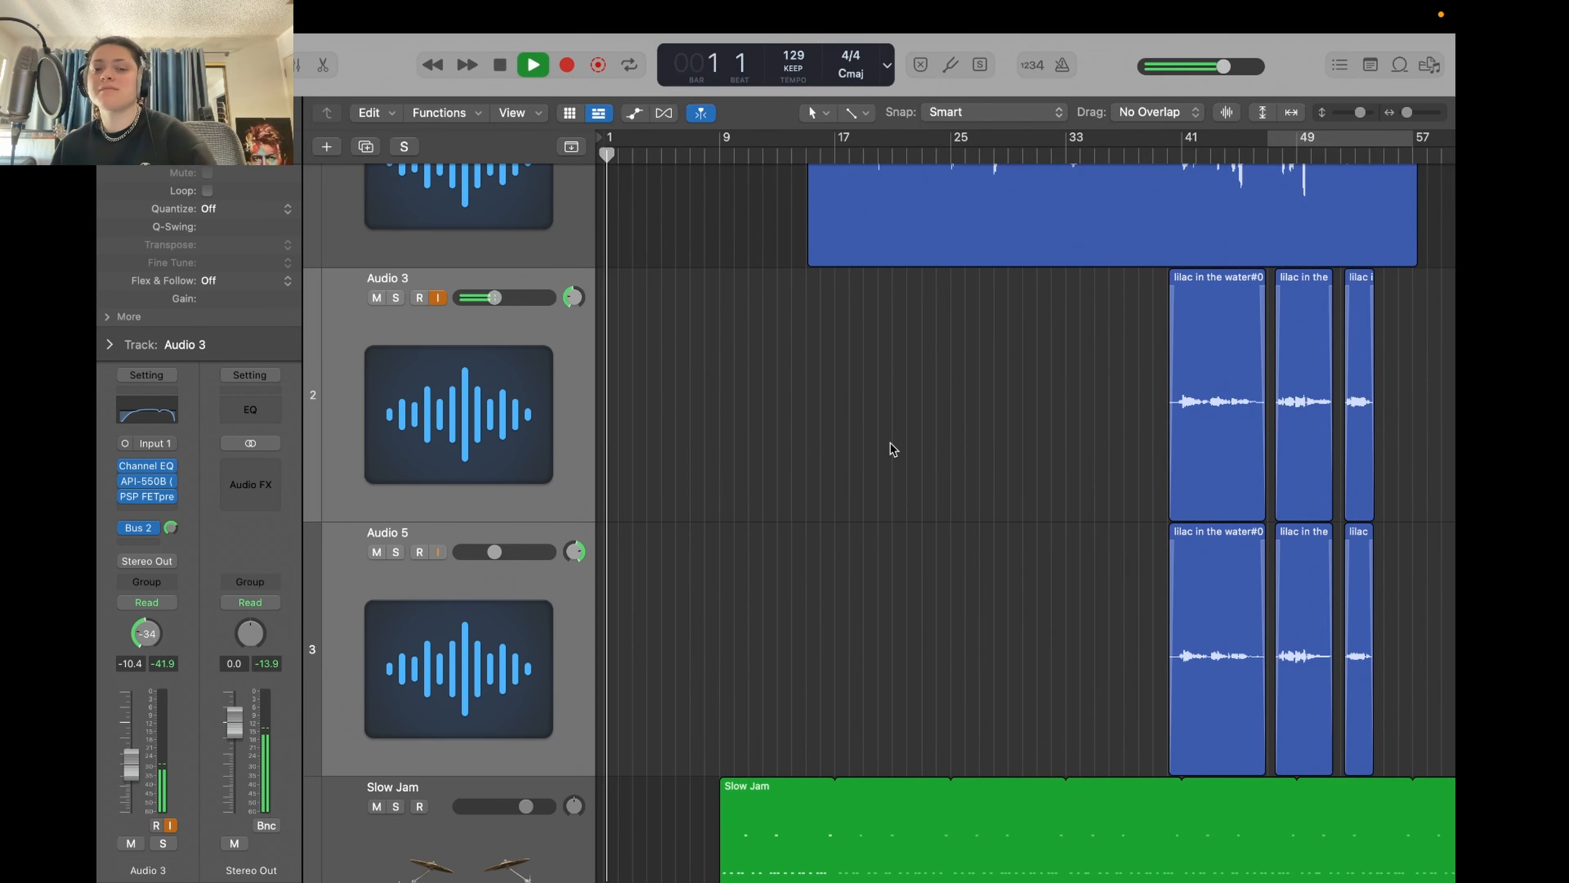
key("z")
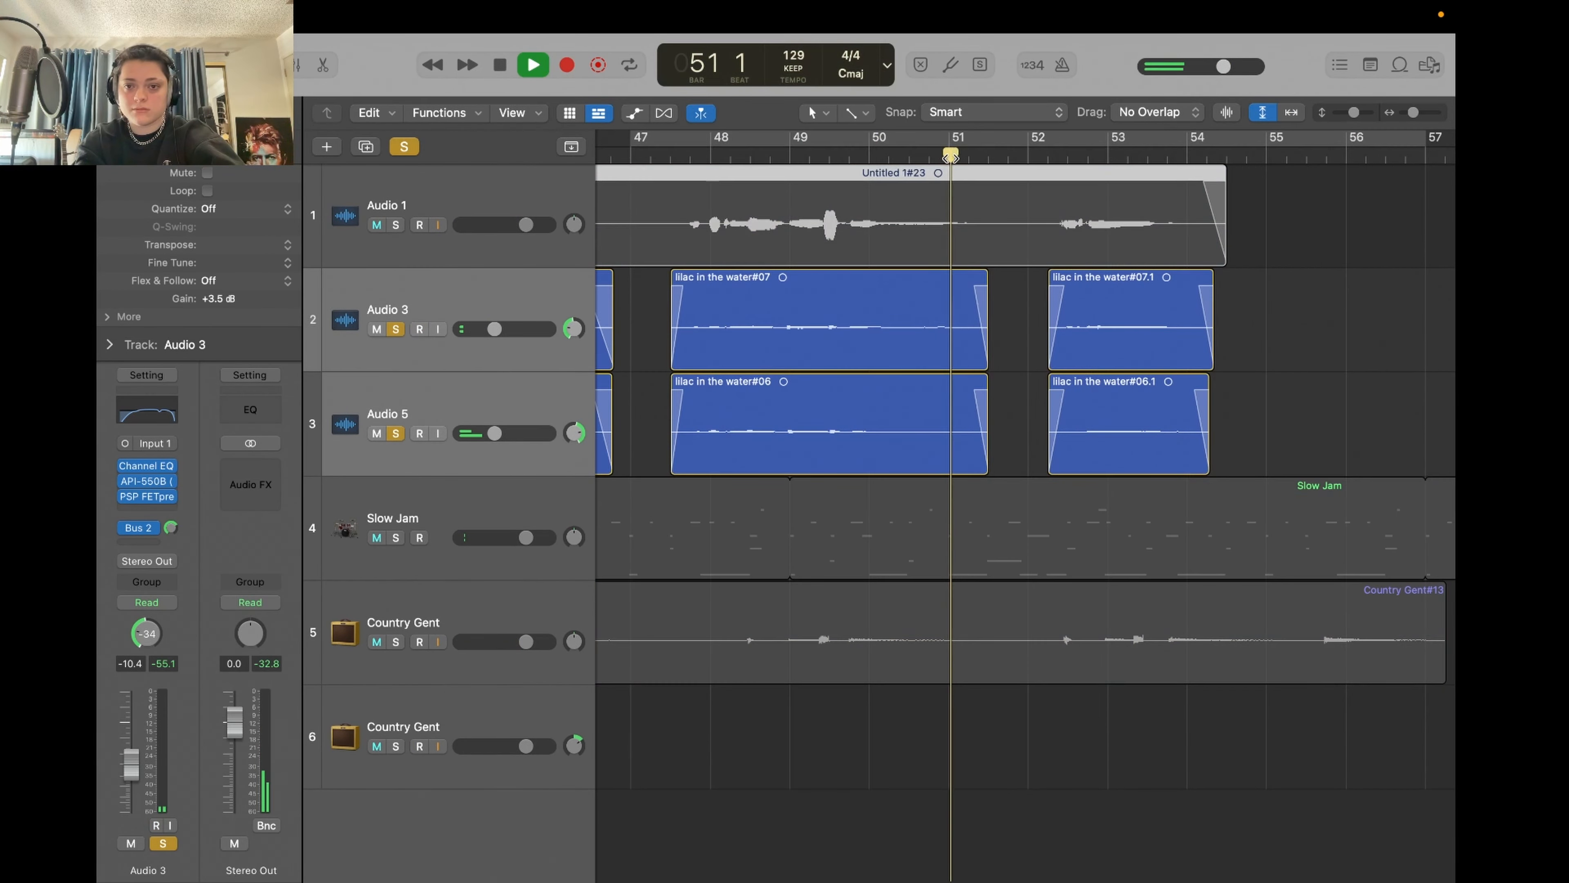
- Solo Audio 1, cut its region between mid-bar 51 and early bar 52 with fades around the gap, and play it back
left_click(1007, 196)
key("s")
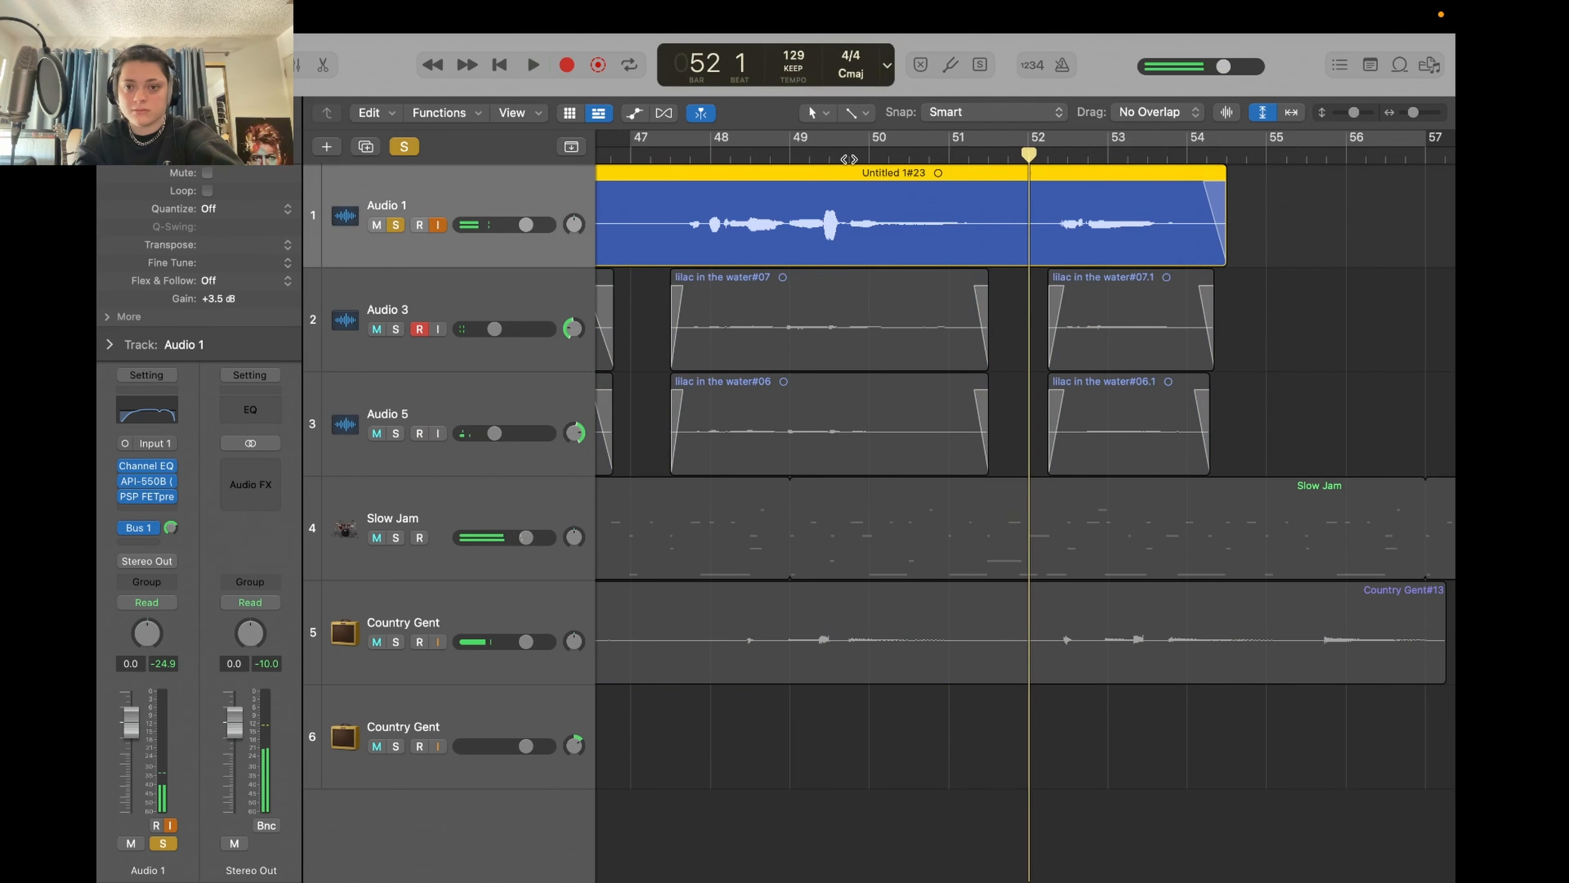
key("super+Right")
key("super+Right")
key("space")
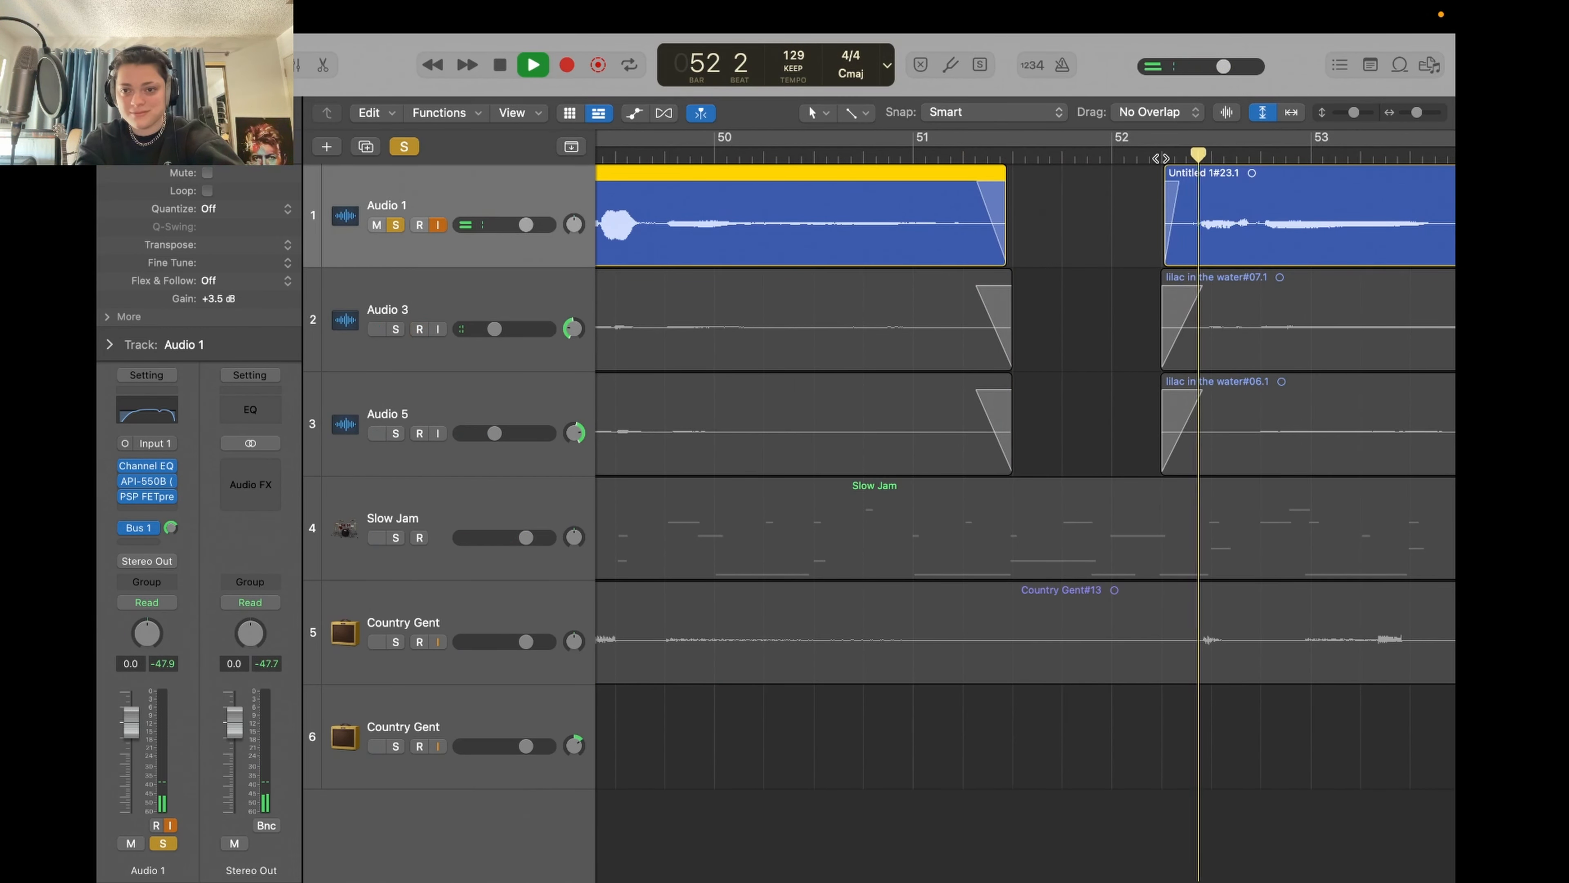
- Play back the Audio 1 cut from bar 51 and stop playback
double_click(947, 153)
double_click(948, 154)
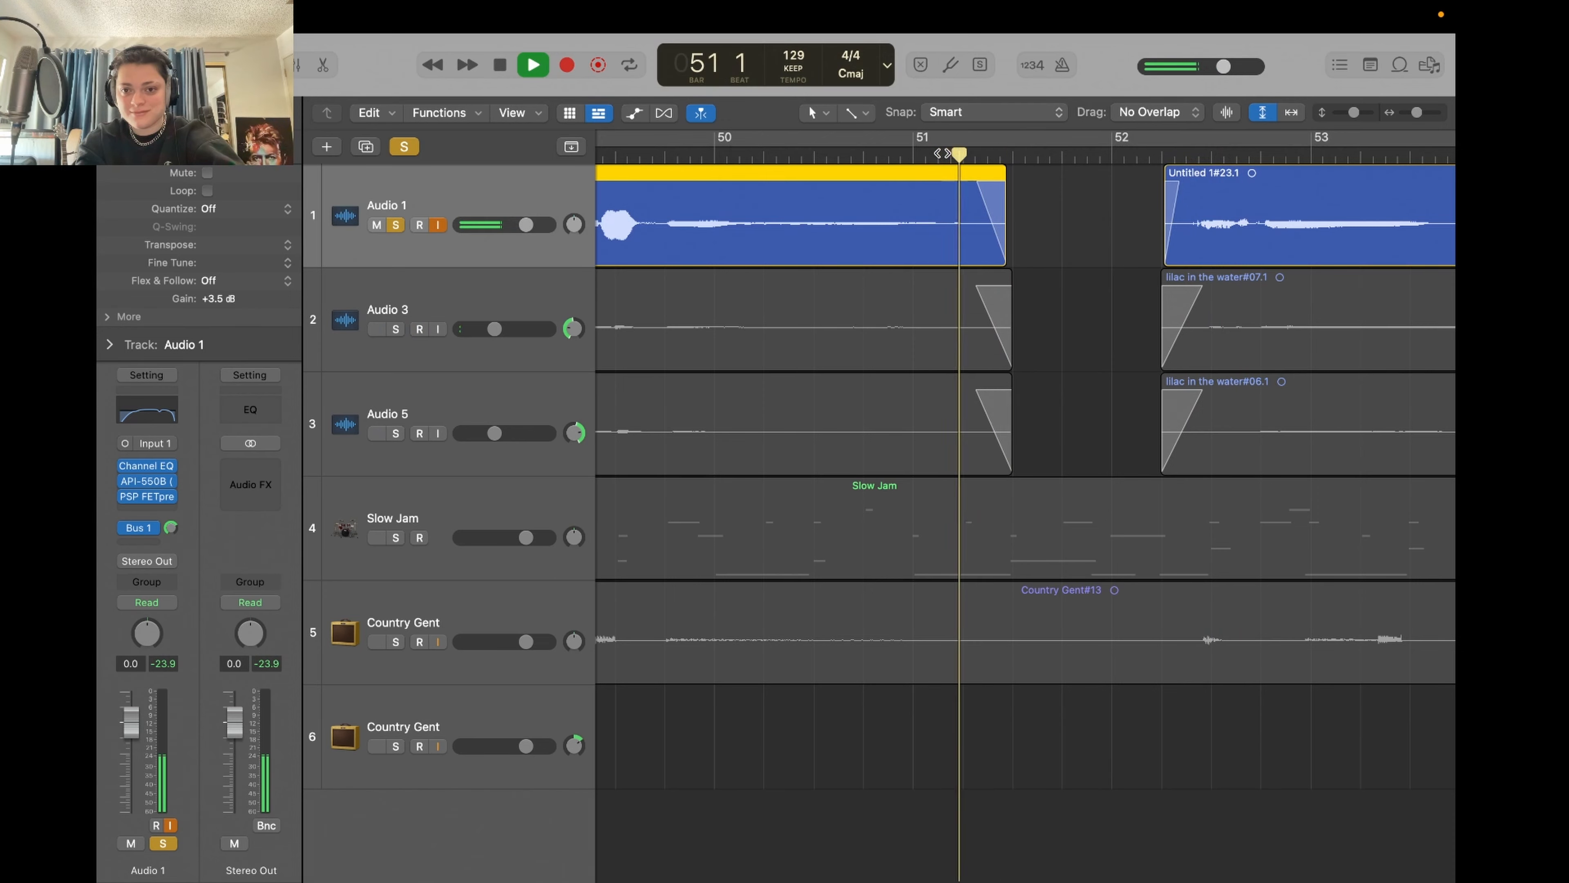
key("space")
key("space")
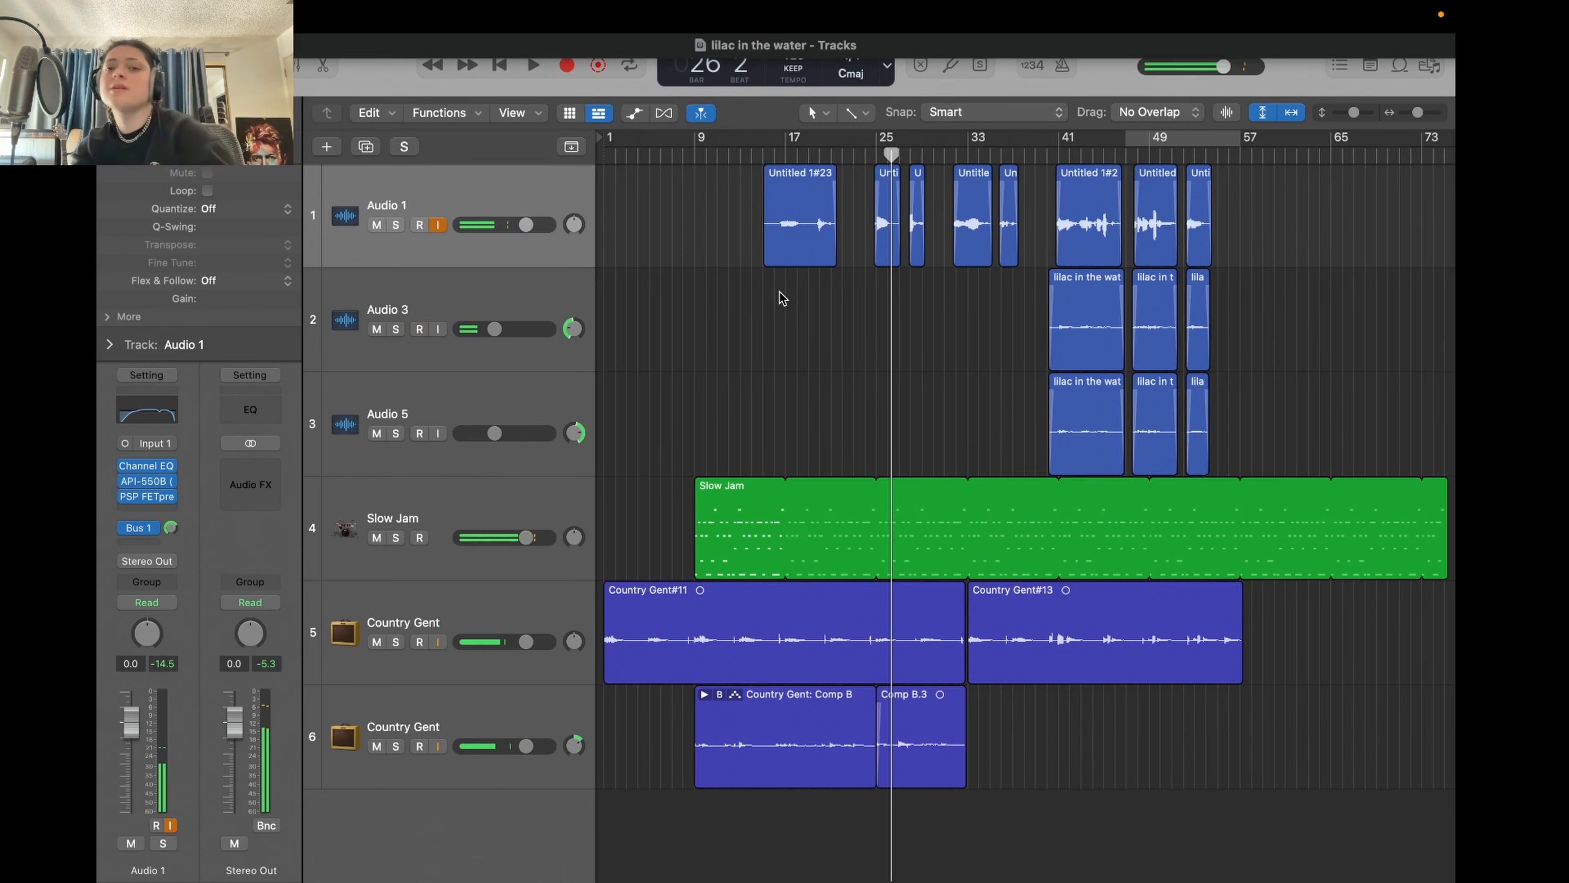
- Add a Bus 6 send to Audio 1 and insert a Pitch Shifter on Aux 6 with 7 semitones and 100% mix
left_click(776, 150)
left_click(164, 531)
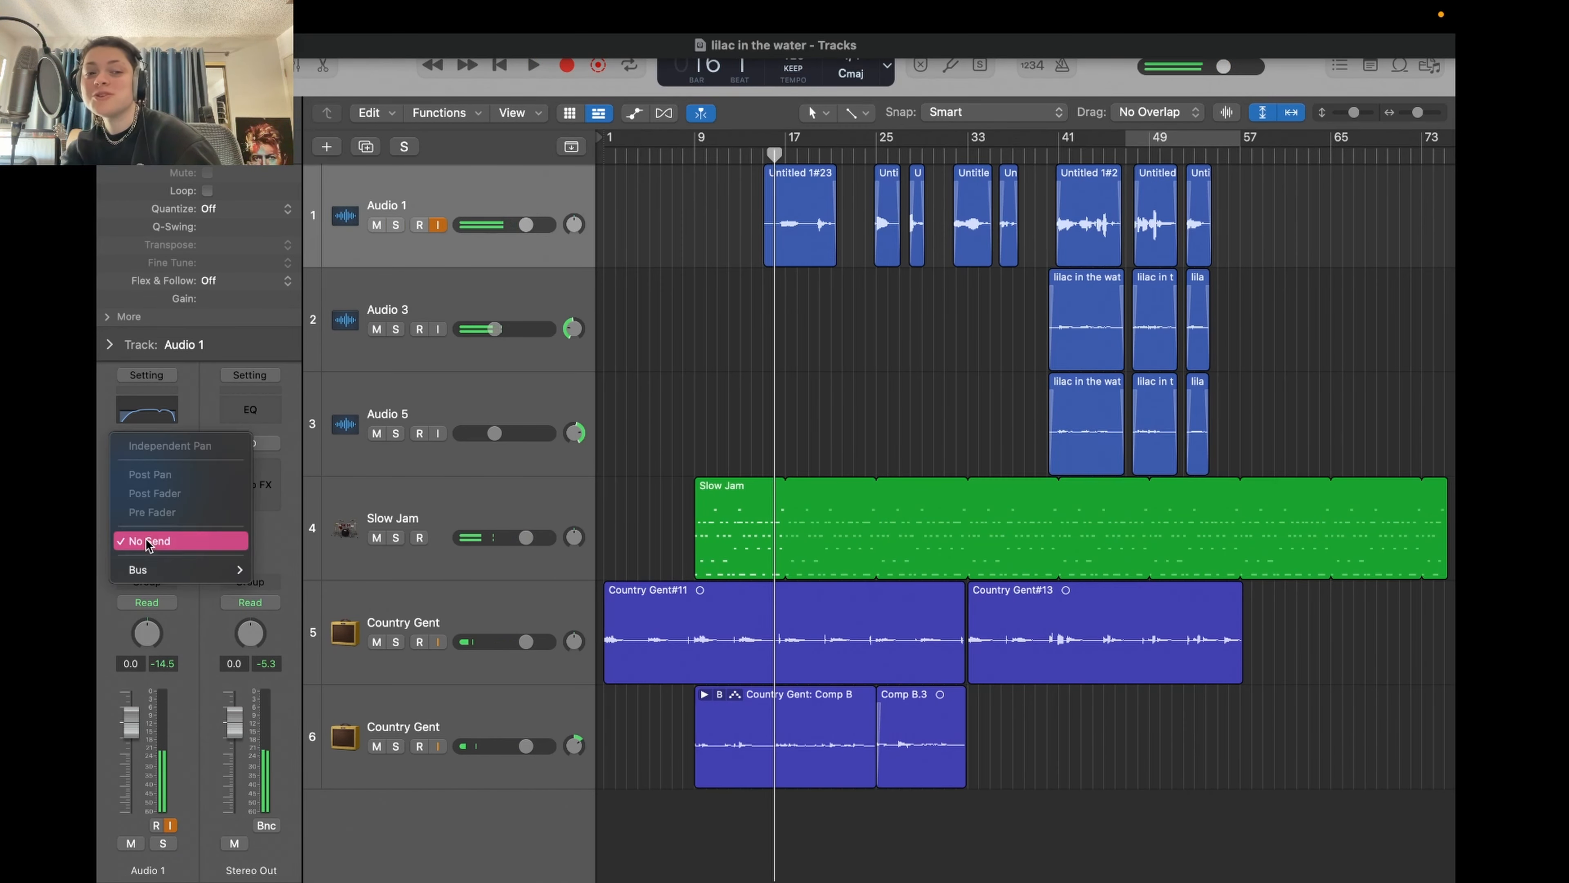
mouse_move(161, 569)
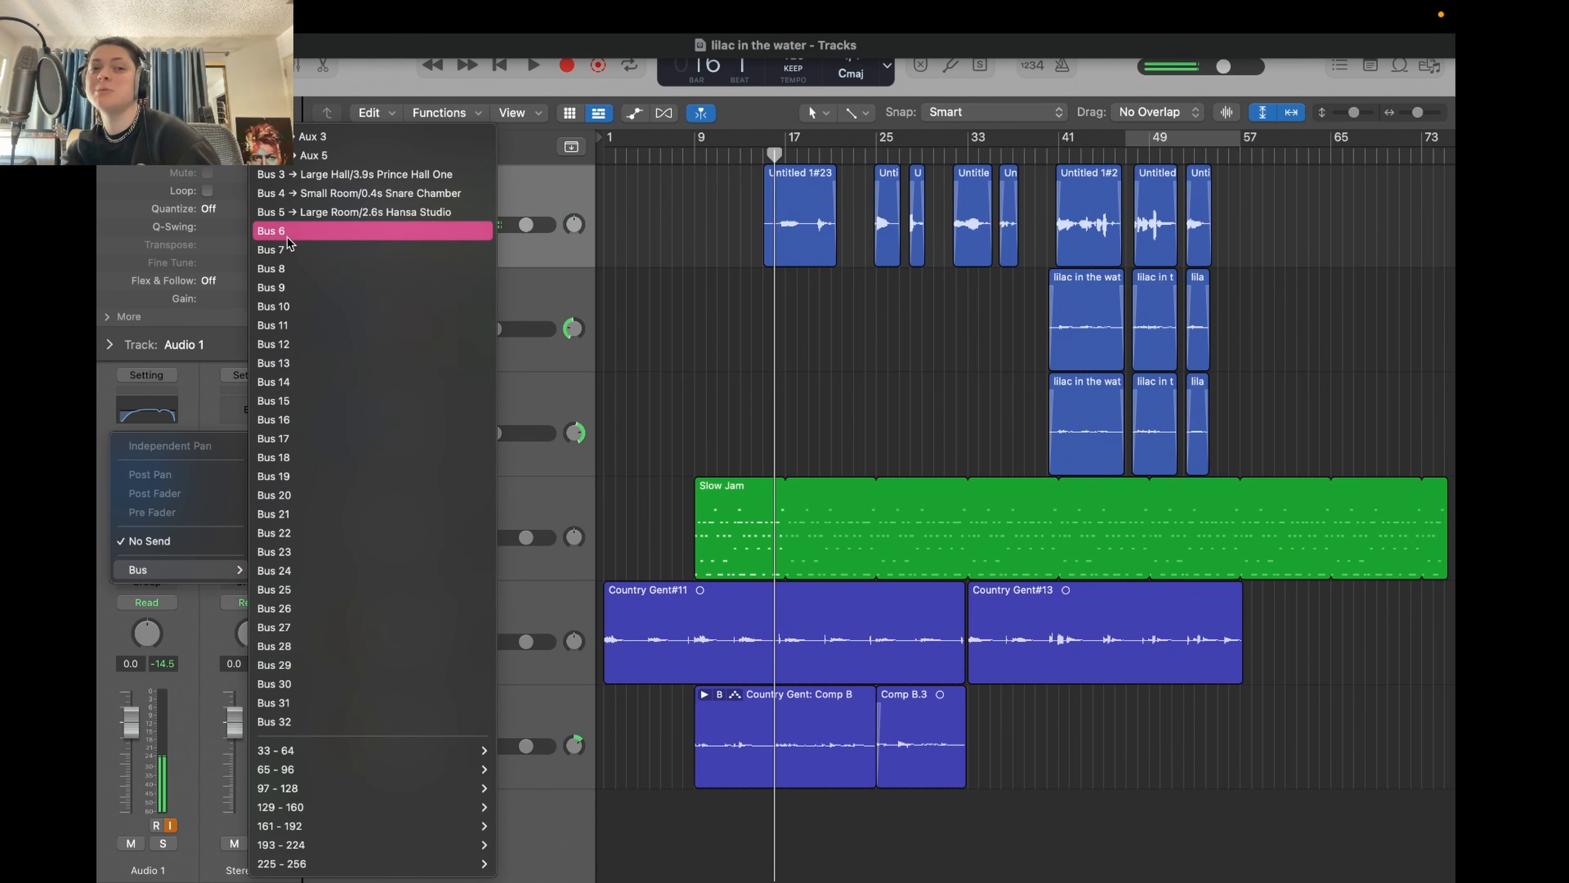
left_click(272, 231)
left_click(250, 447)
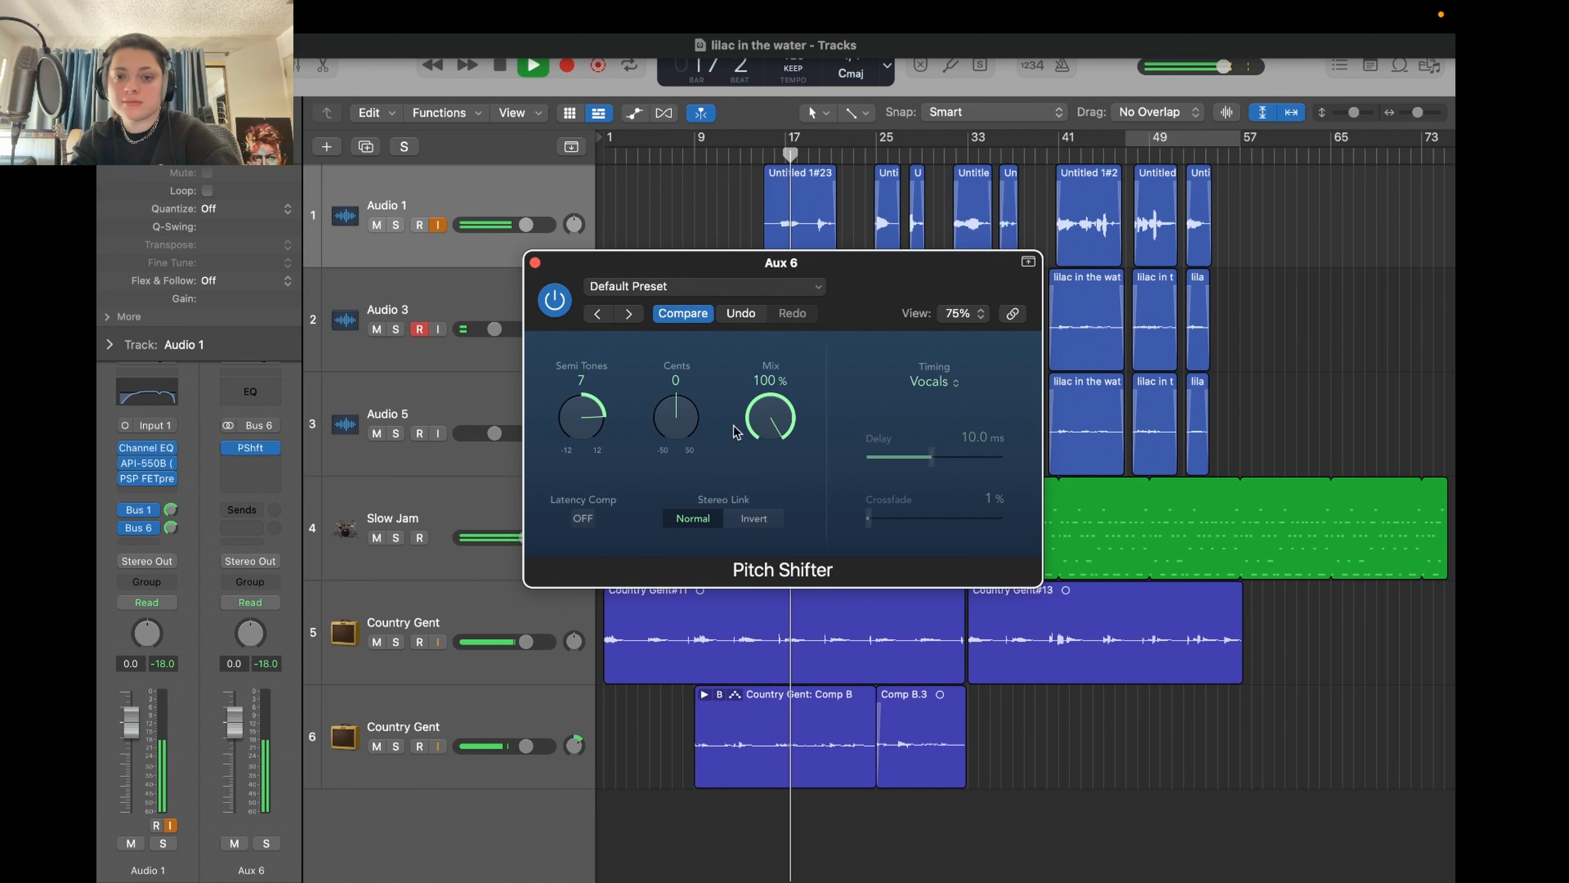
- Lower Aux 6 to -2.8 dB and compare the vocal with its Bus 1 and Bus 6 sends bypassed and active
left_click_drag(230, 722, 232, 746)
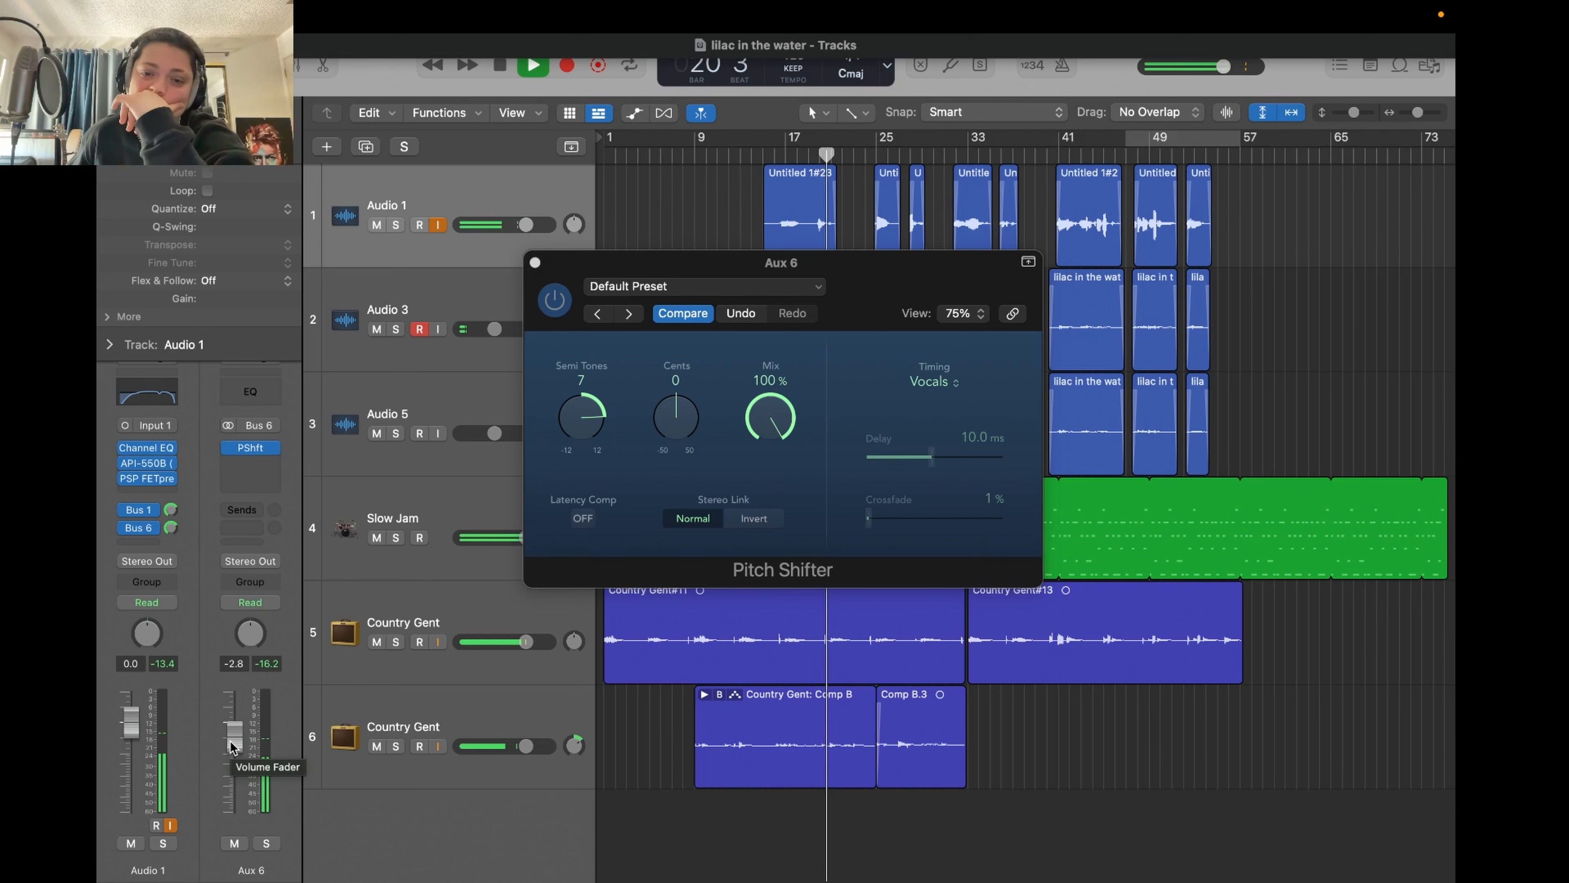
key("space")
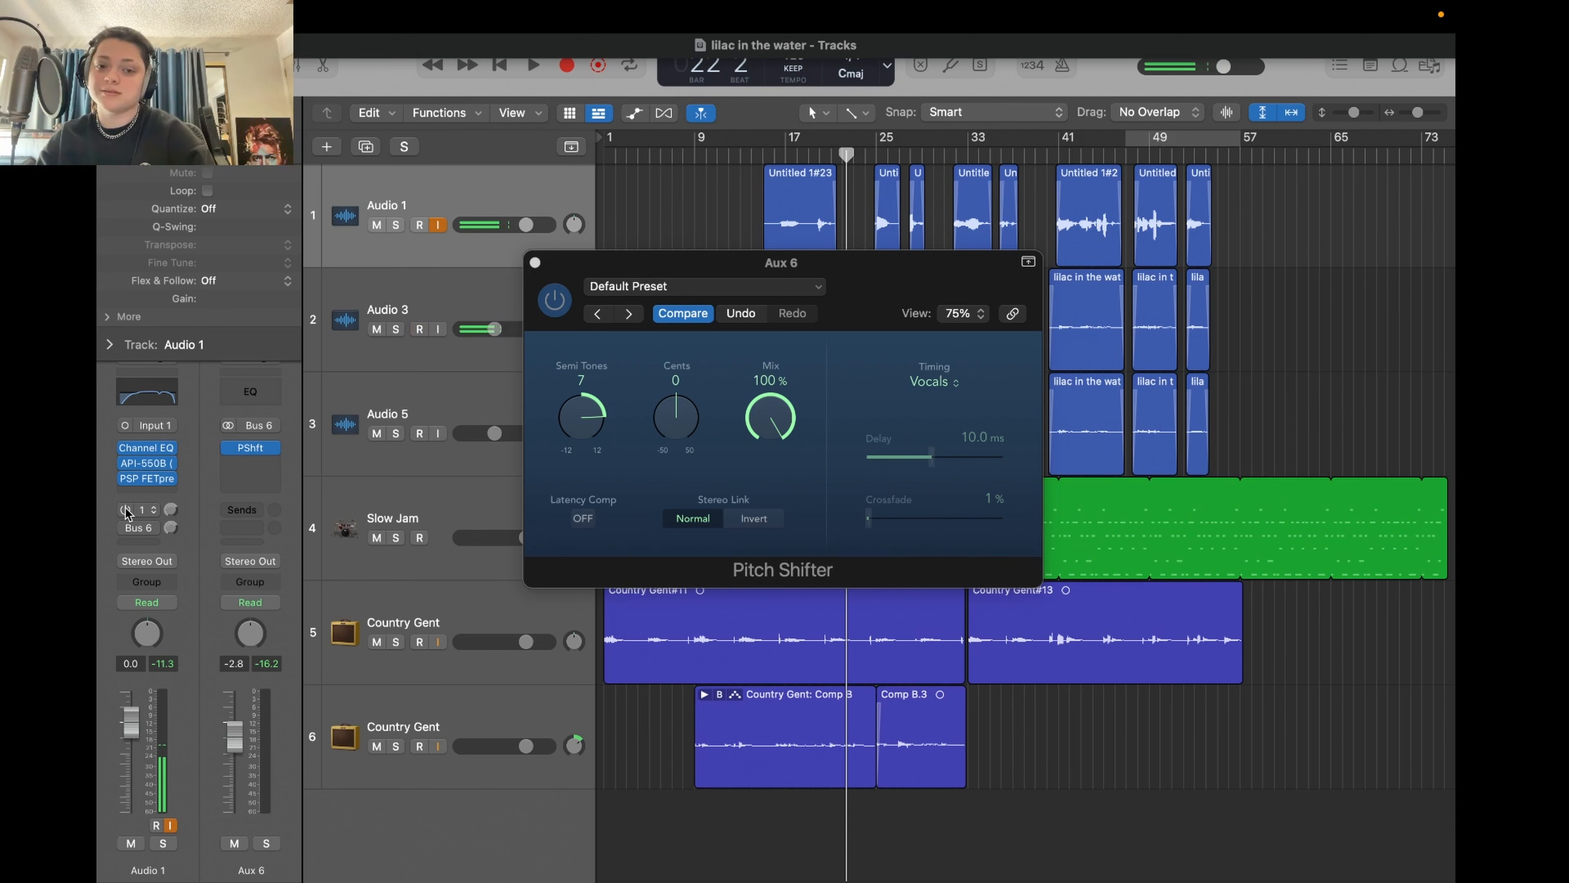
key("space")
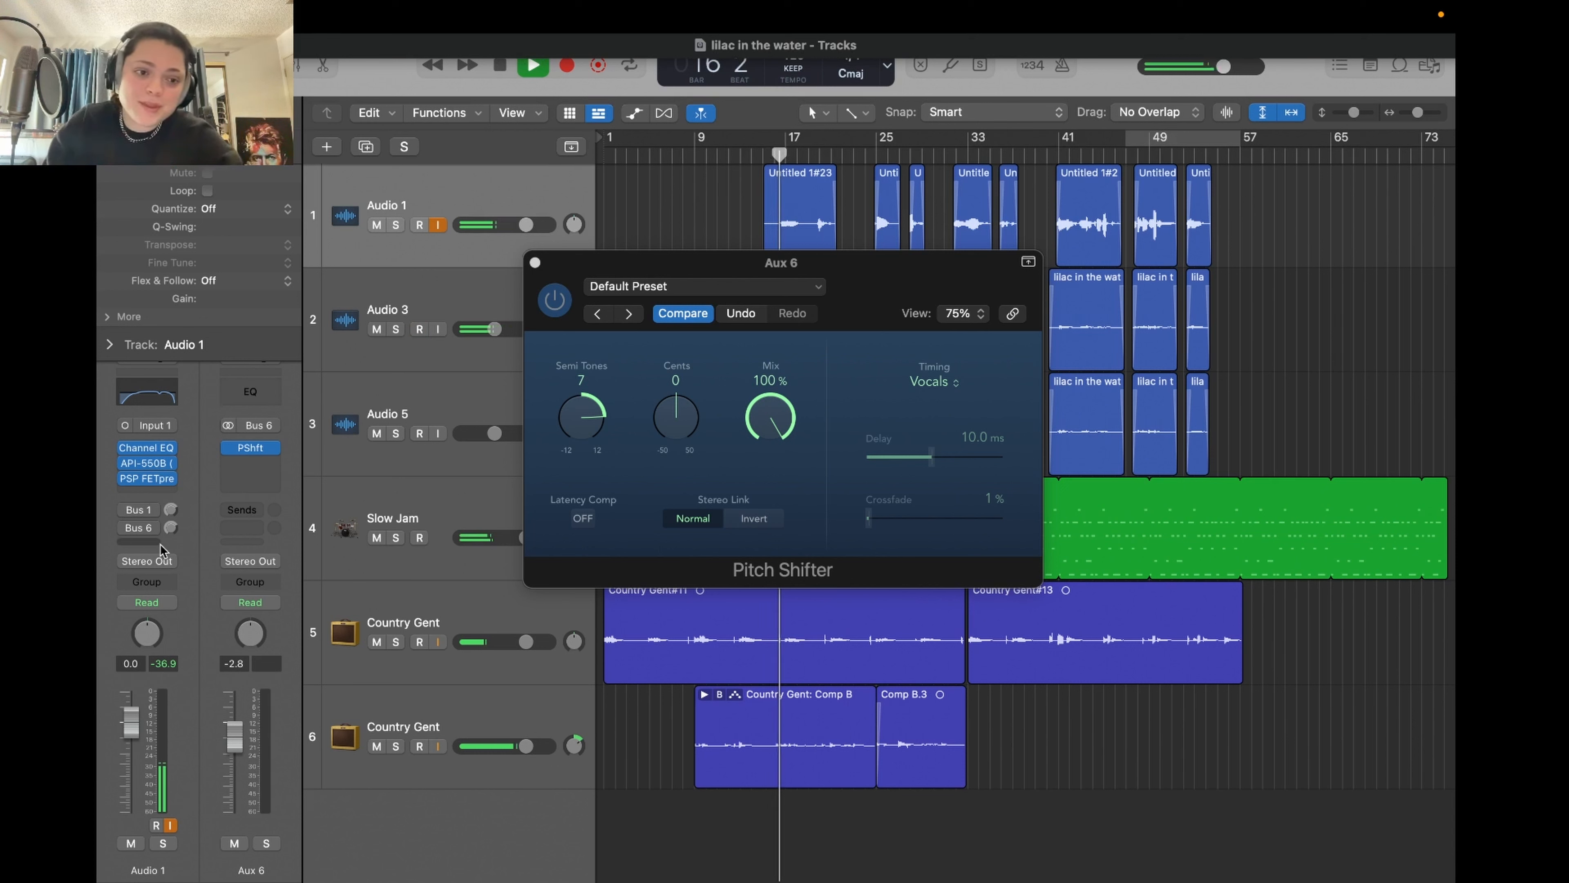
left_click(126, 511)
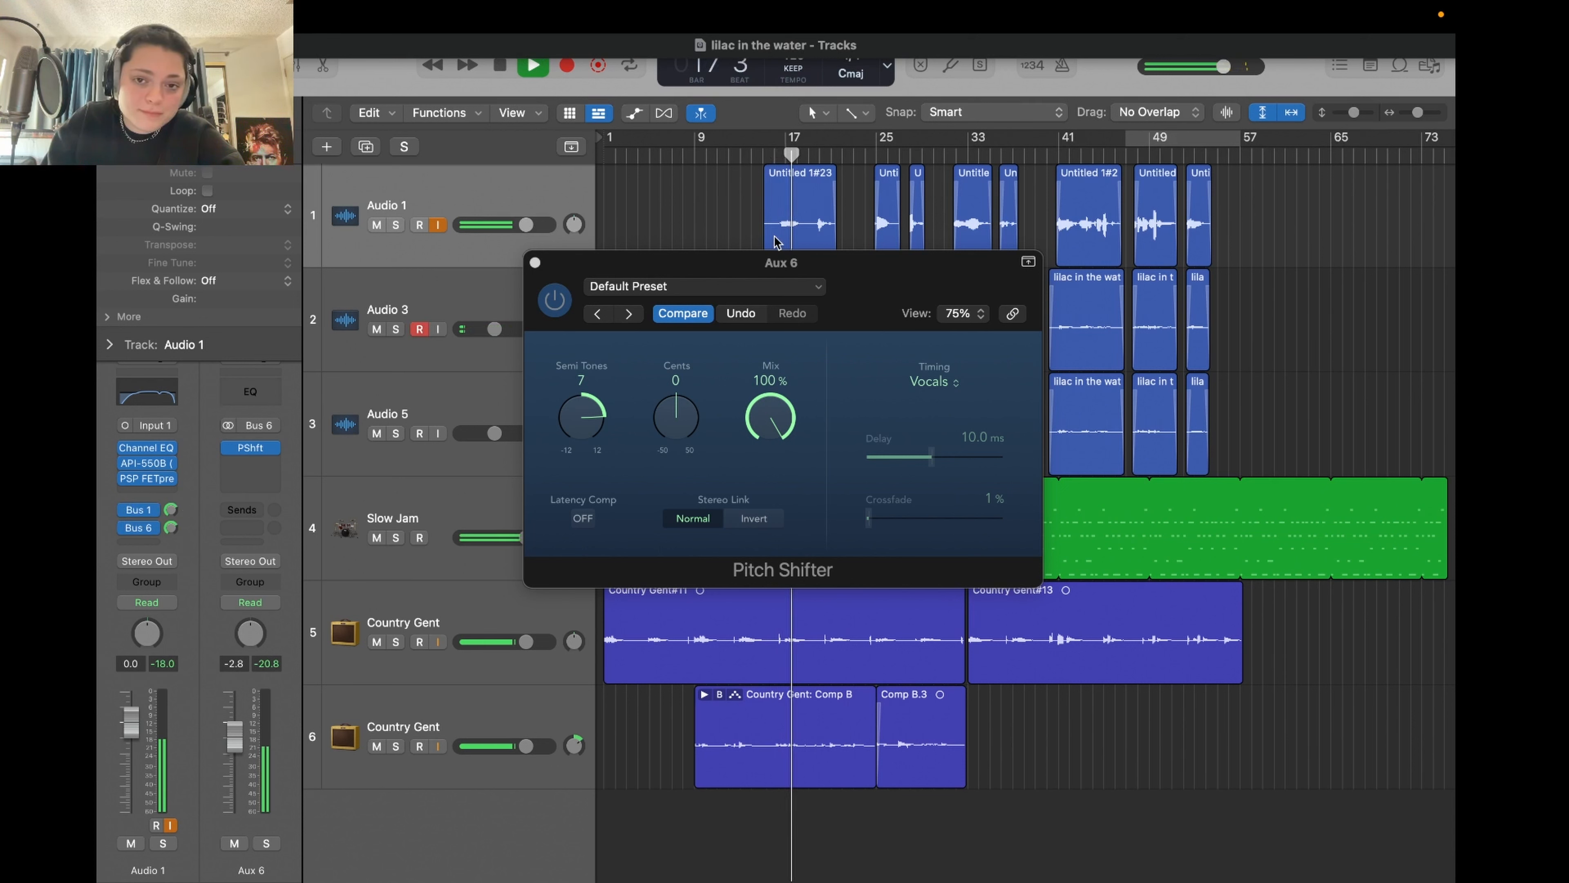
- Add a Bus 7 send to Audio 1 and raise its level to about -0.1 dB
left_click(148, 541)
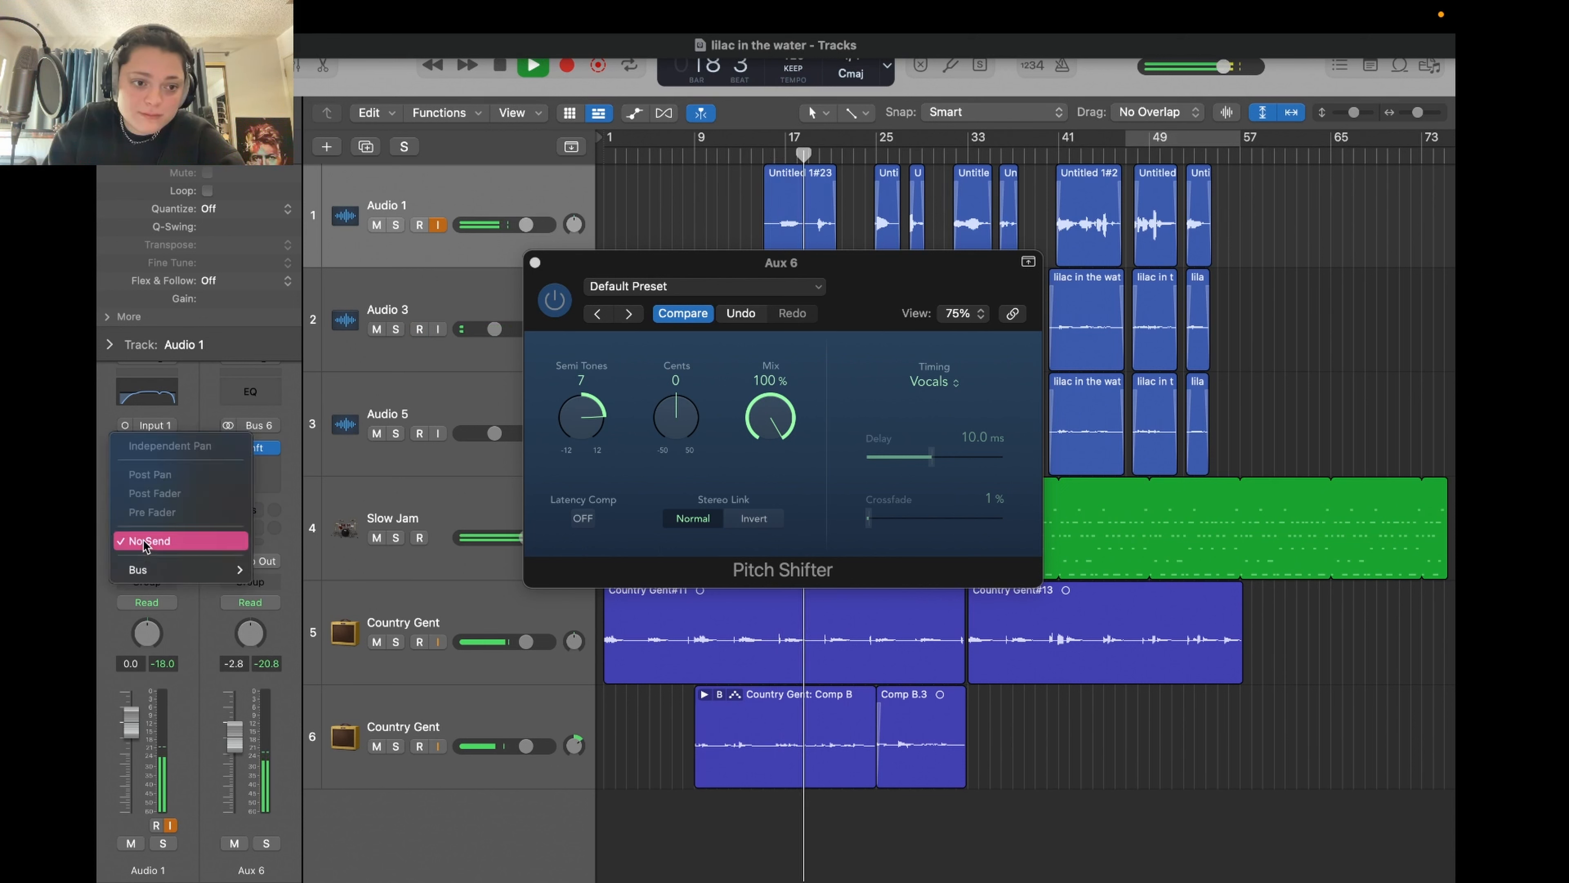
mouse_move(179, 569)
left_click(319, 252)
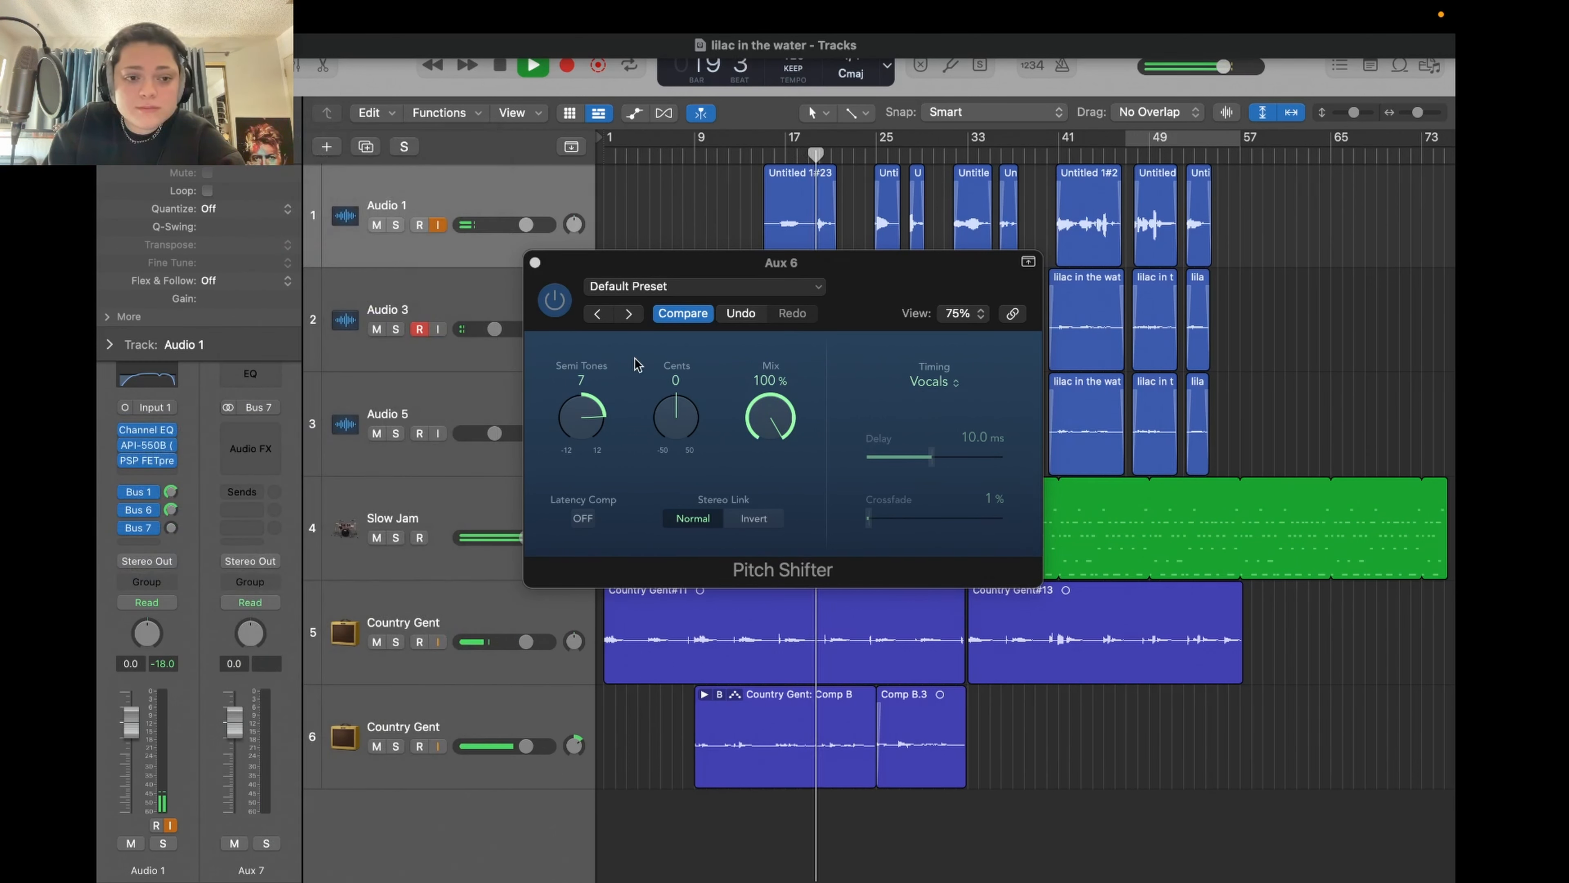
left_click_drag(170, 529, 158, 407)
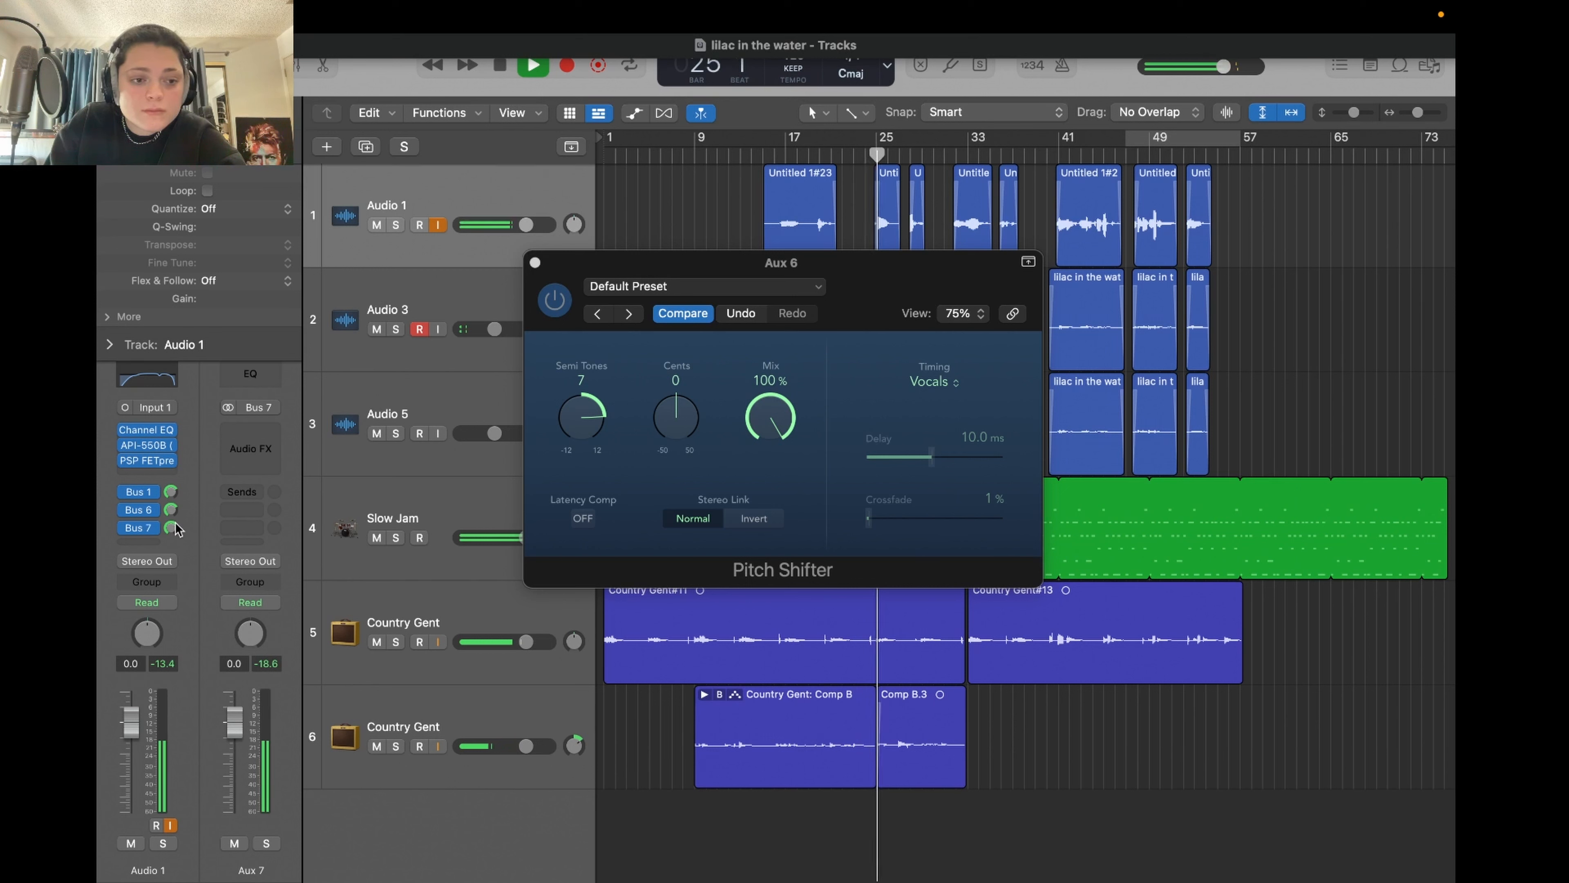
left_click_drag(172, 528, 172, 531)
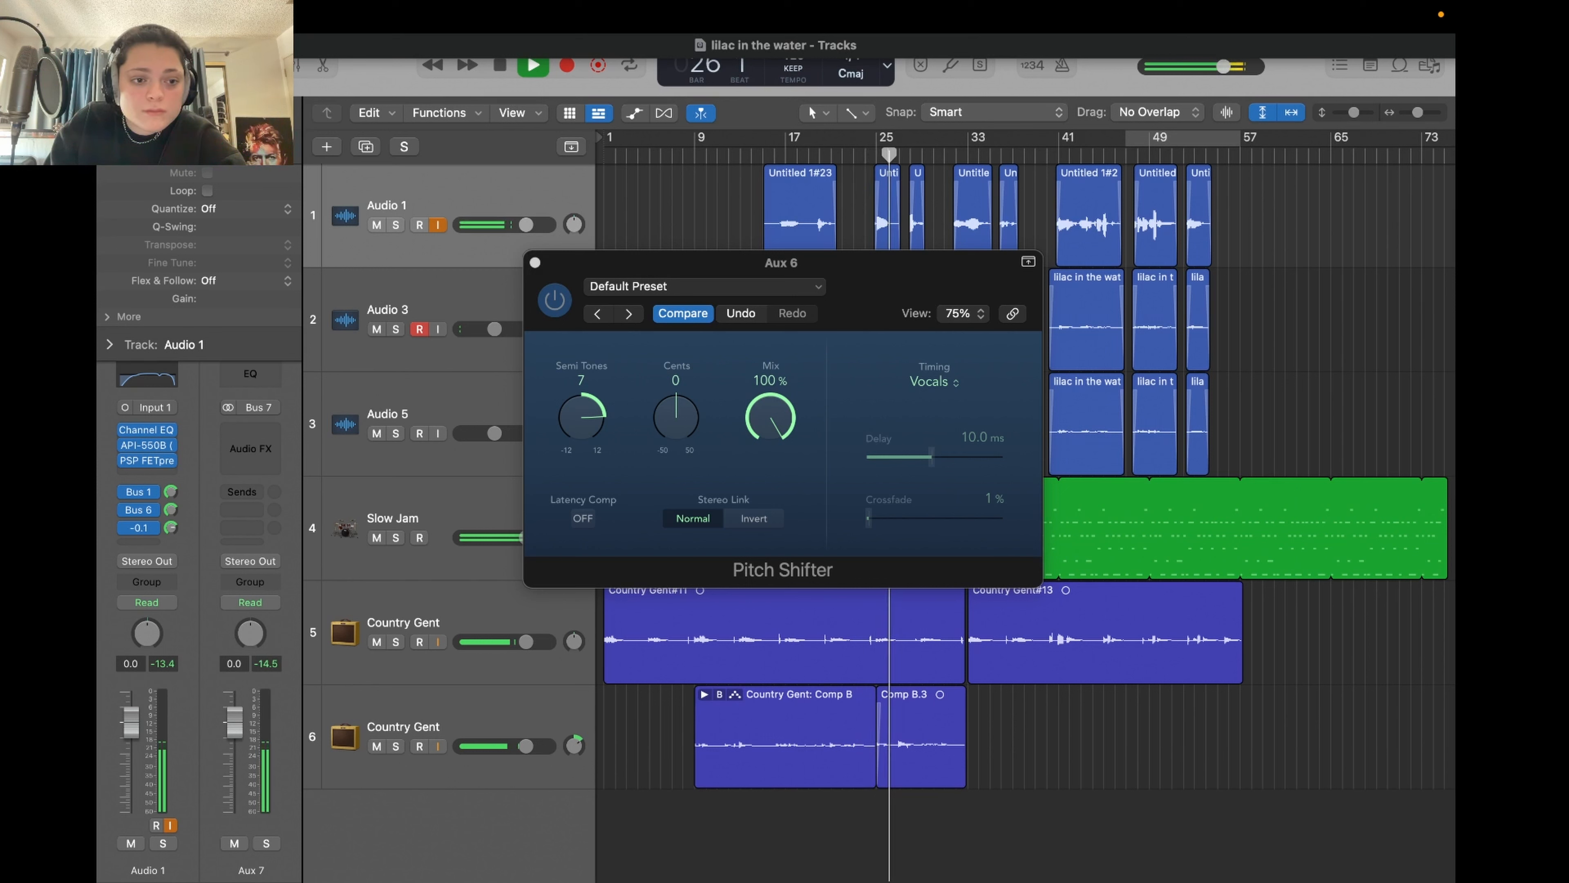
- Insert a Pitch Shifter on Aux 7 with 5 semitones and 100% mix
left_click(226, 459)
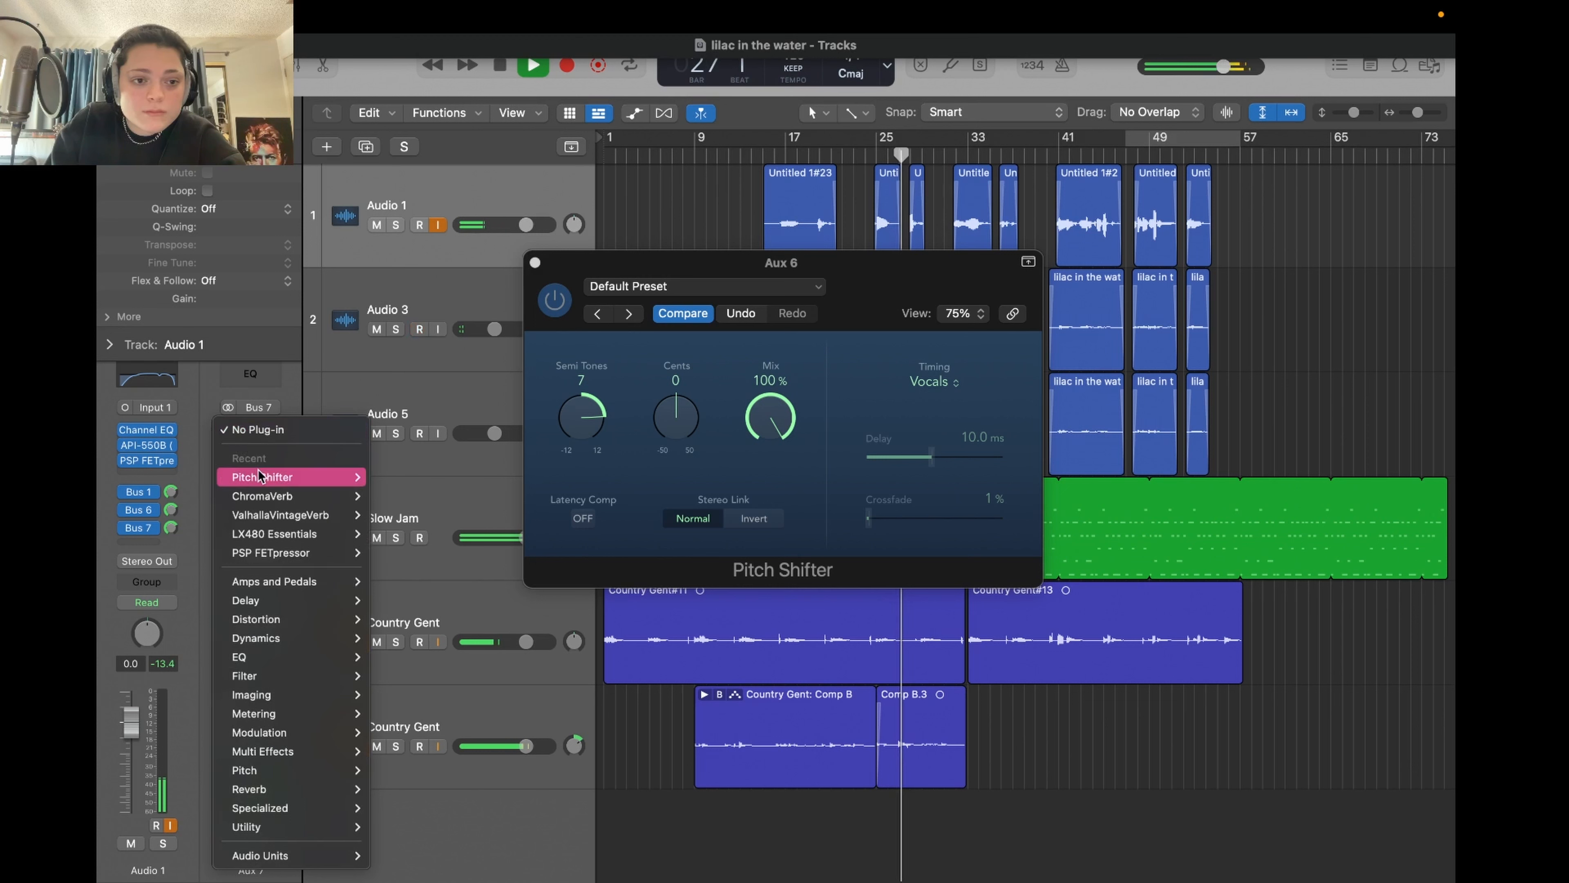
mouse_move(291, 473)
left_click(402, 476)
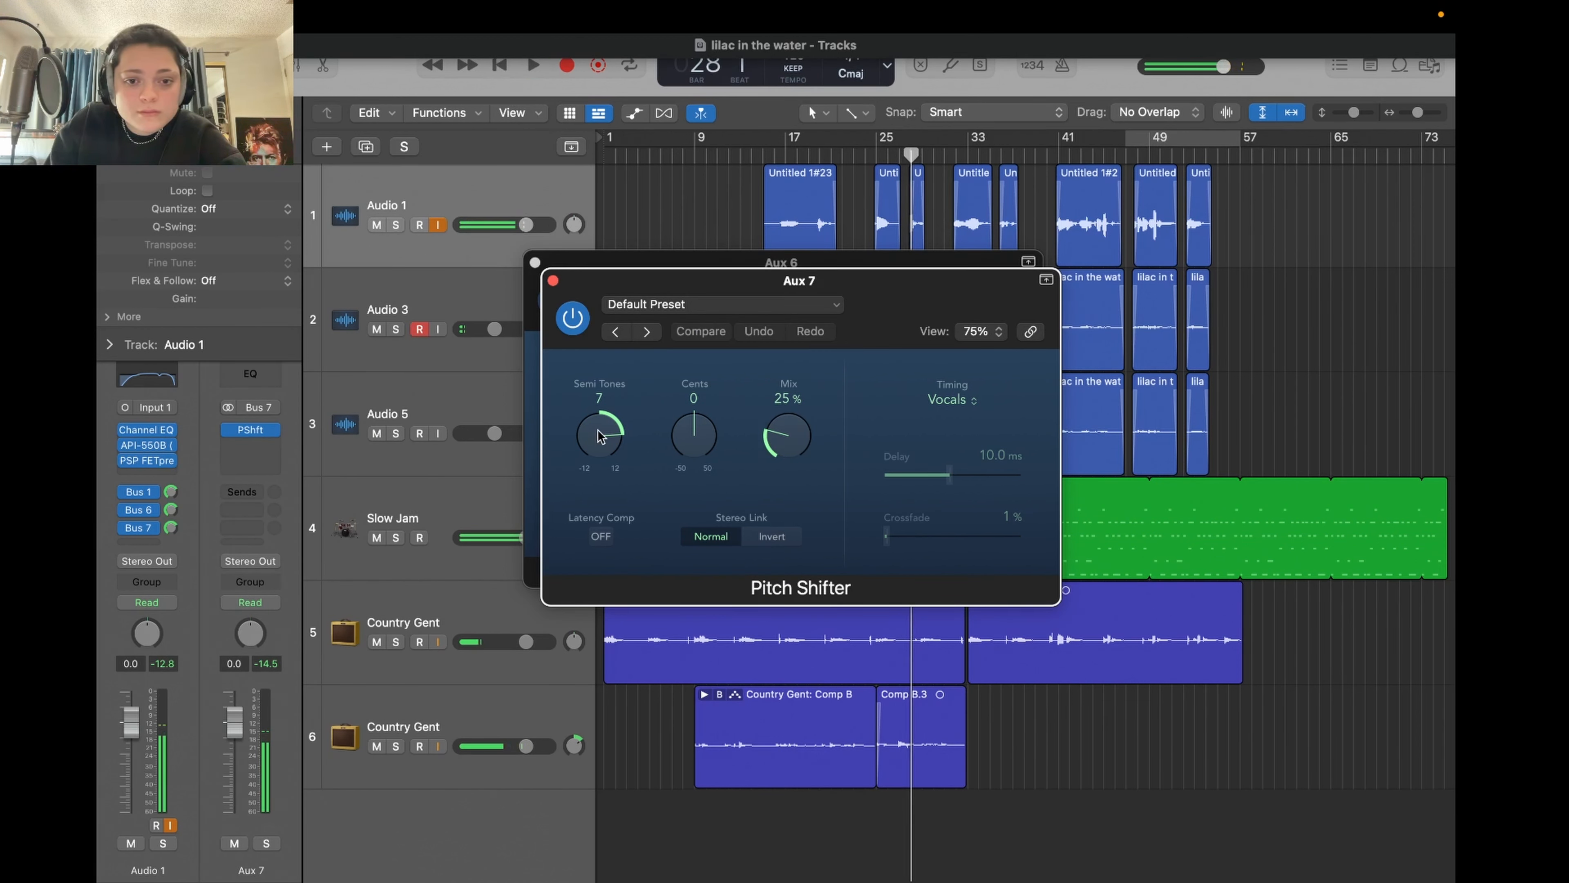
left_click(598, 441)
key("space")
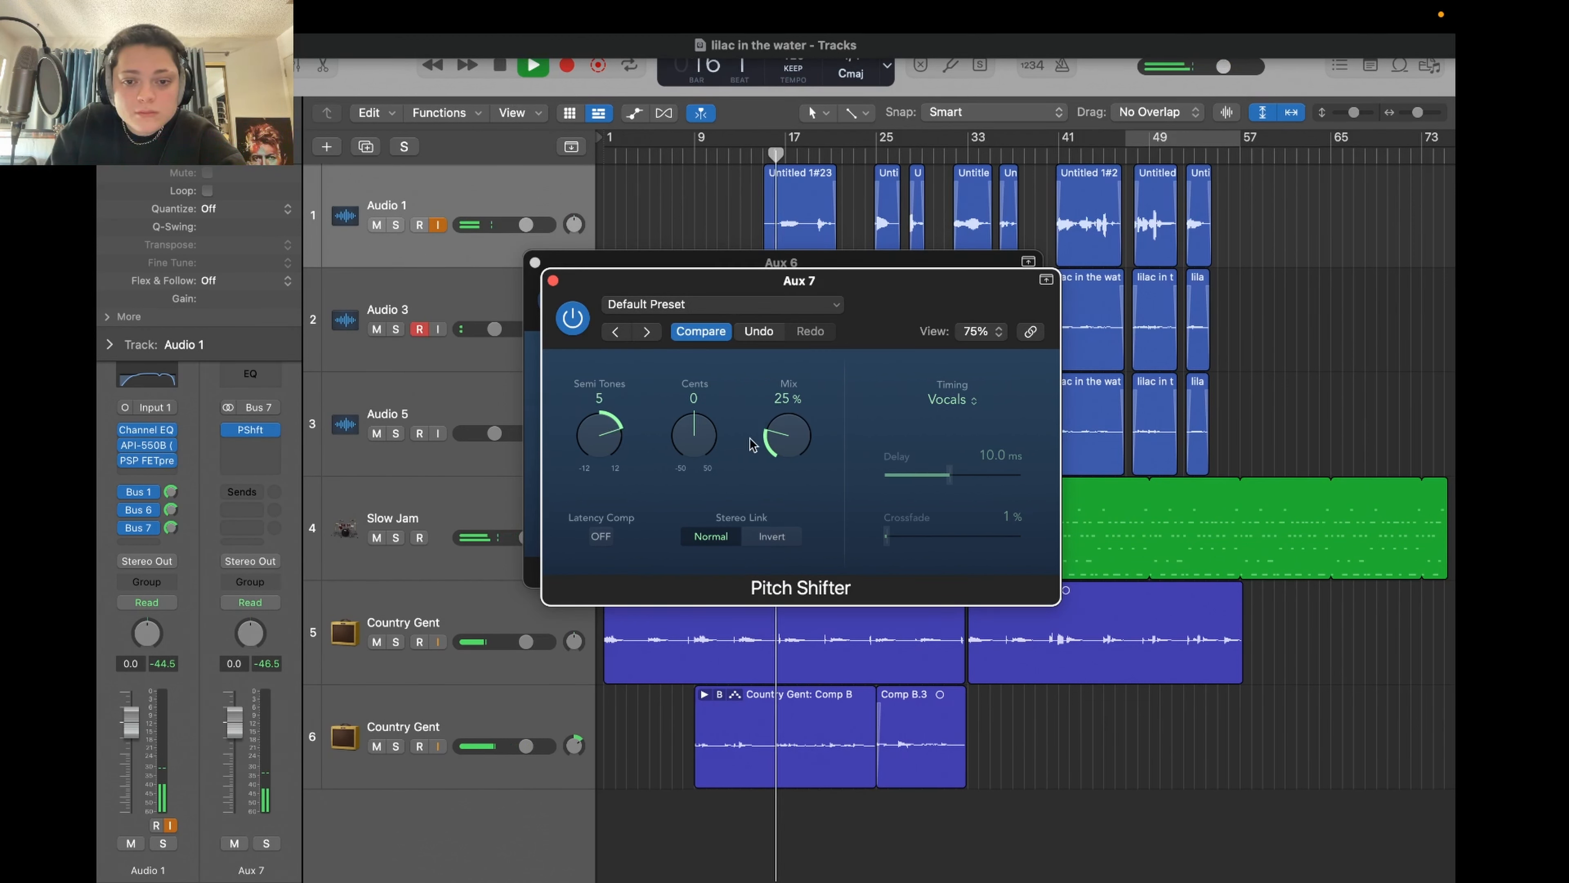
left_click_drag(788, 436, 788, 371)
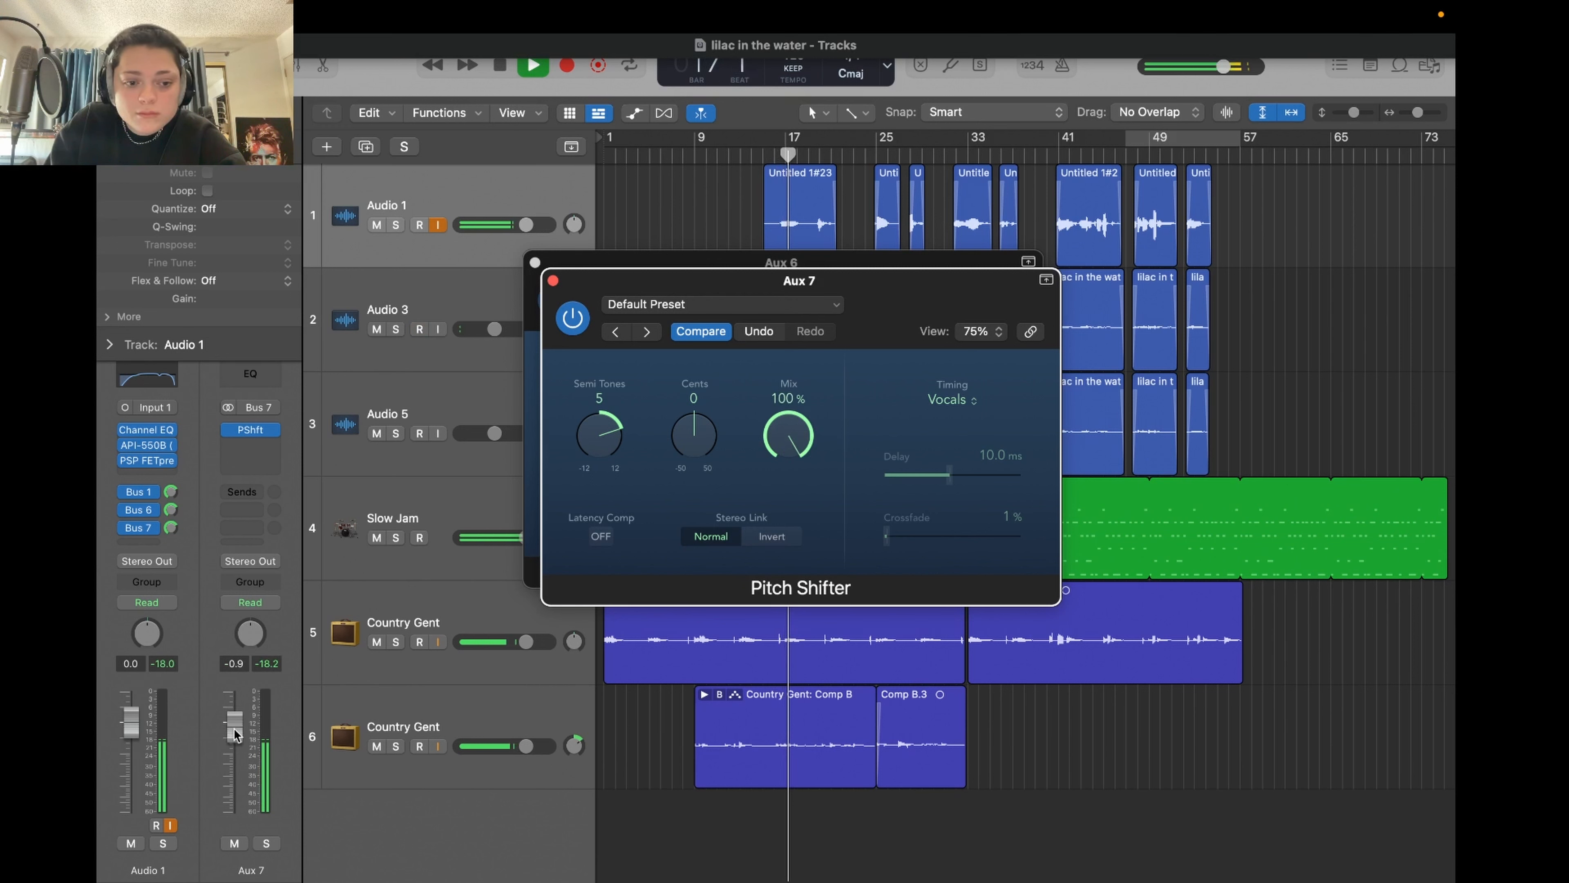
- Lower Aux 7 to -2.6 dB, pan it to -64 and replay the vocal from around bar 15
left_click_drag(238, 727, 238, 739)
left_click_drag(594, 300, 831, 359)
key("space")
key("space")
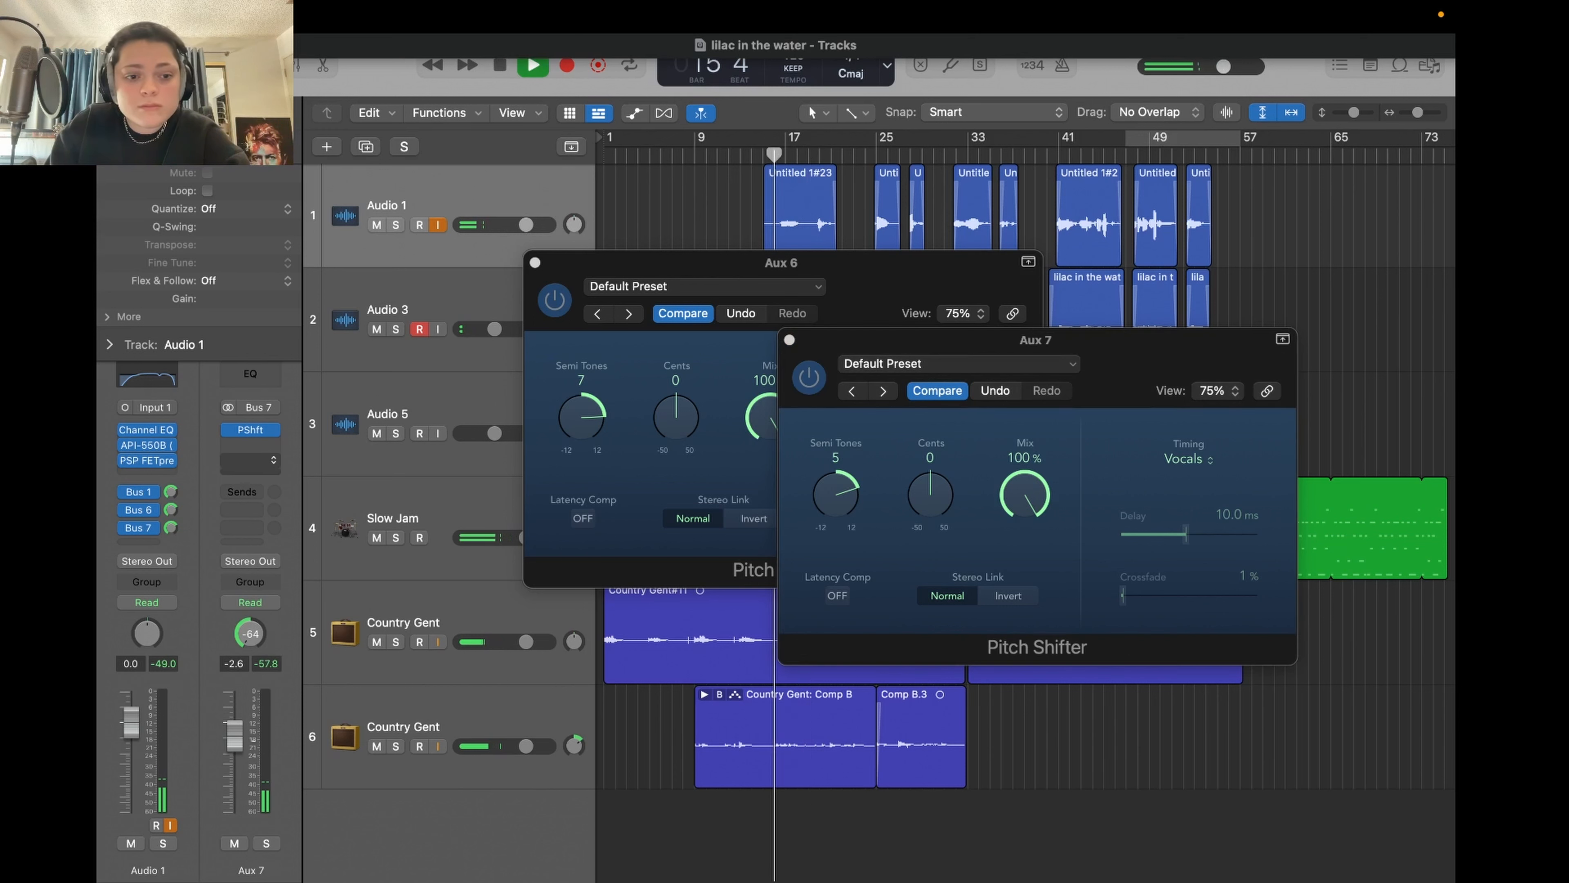
- Pan Aux 6 to +63 with its volume at -2.4 dB, and set the Aux 7 pitch shift to -5 semitones
left_click(150, 512)
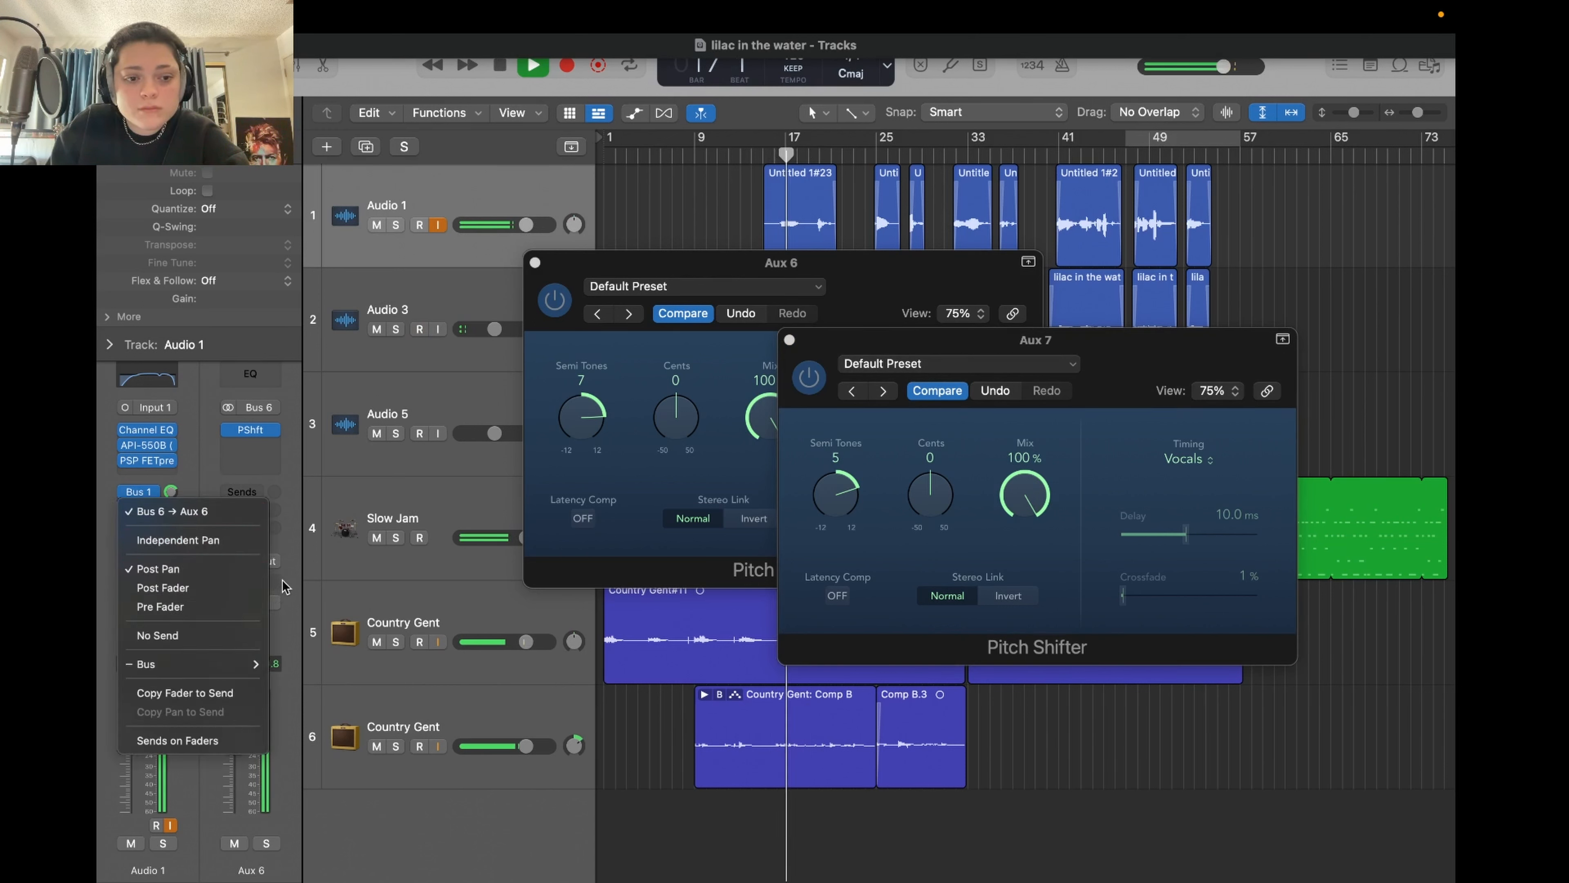
left_click(150, 512)
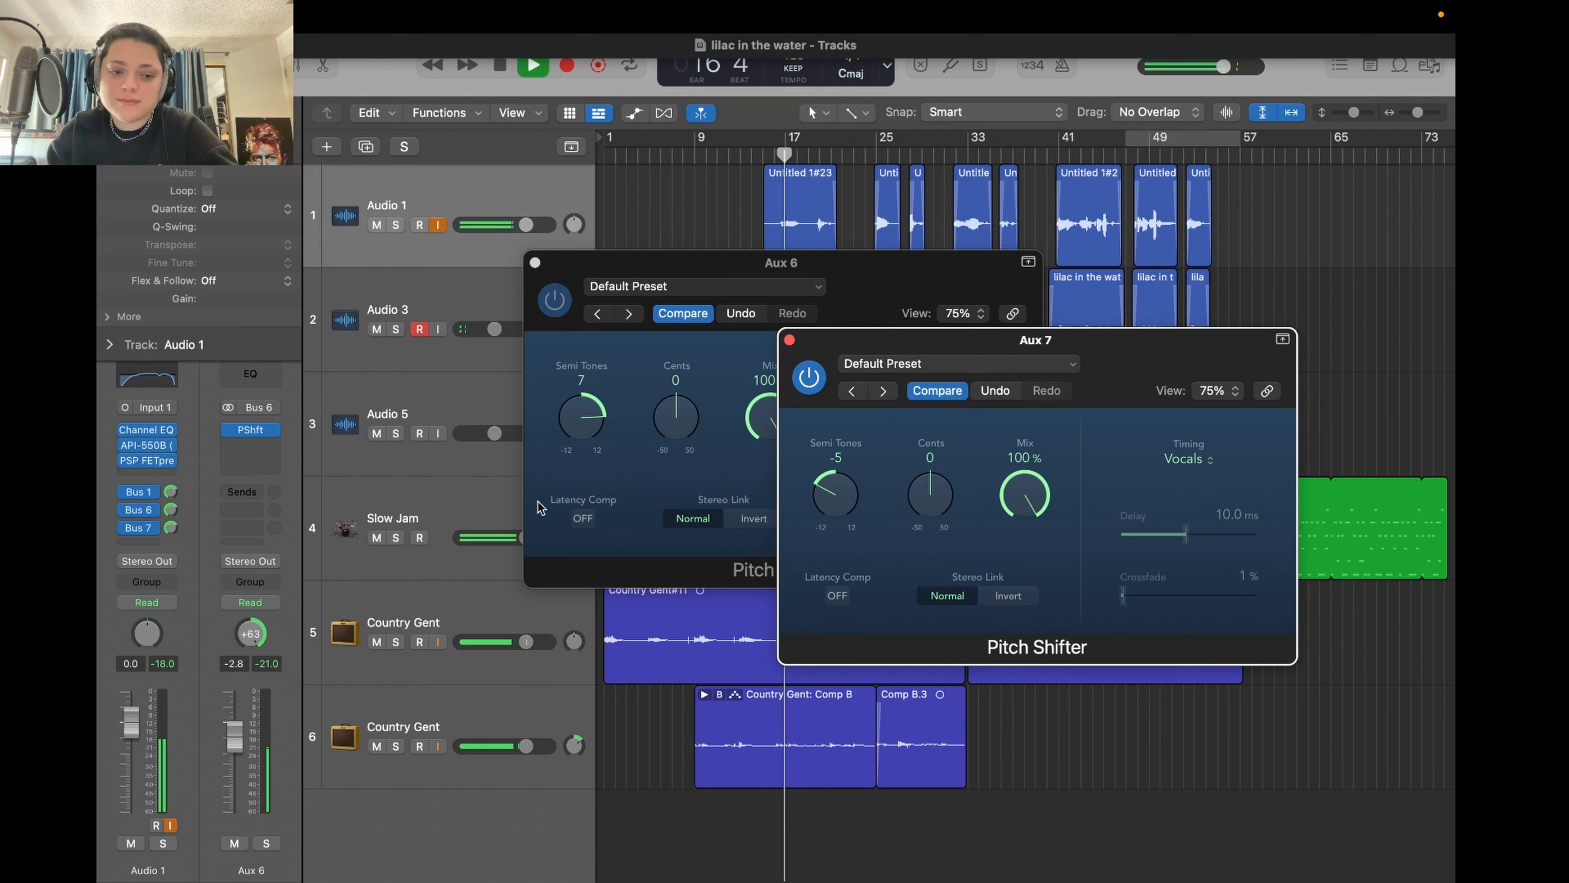
left_click_drag(234, 737, 234, 735)
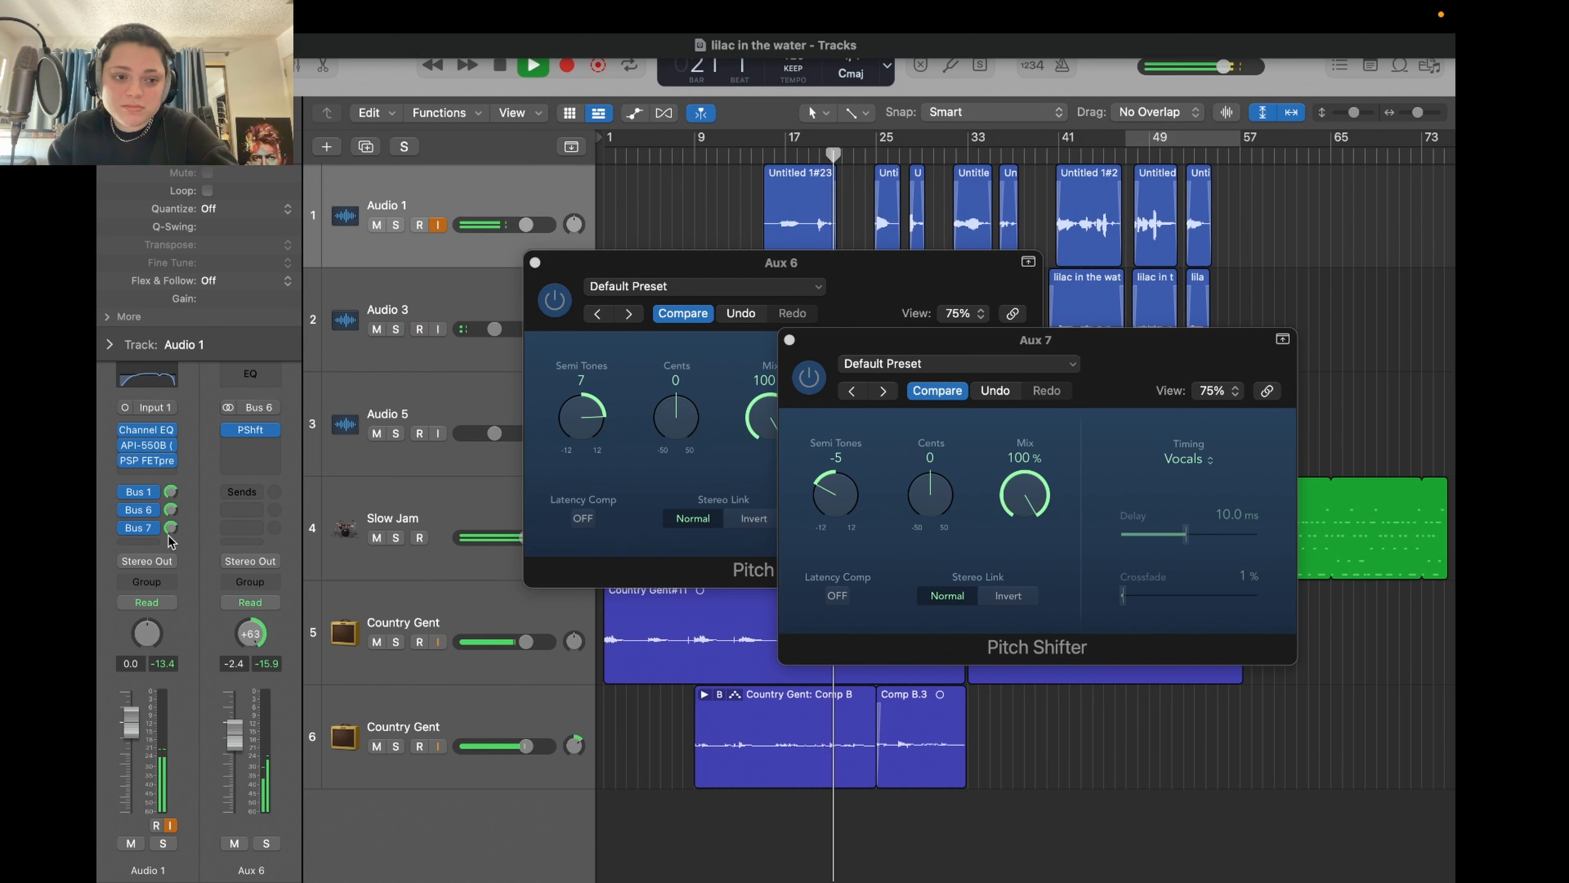
- Solo Aux 7 and listen to its pitch-shifted vocal alone
left_click(143, 529)
left_click(145, 530)
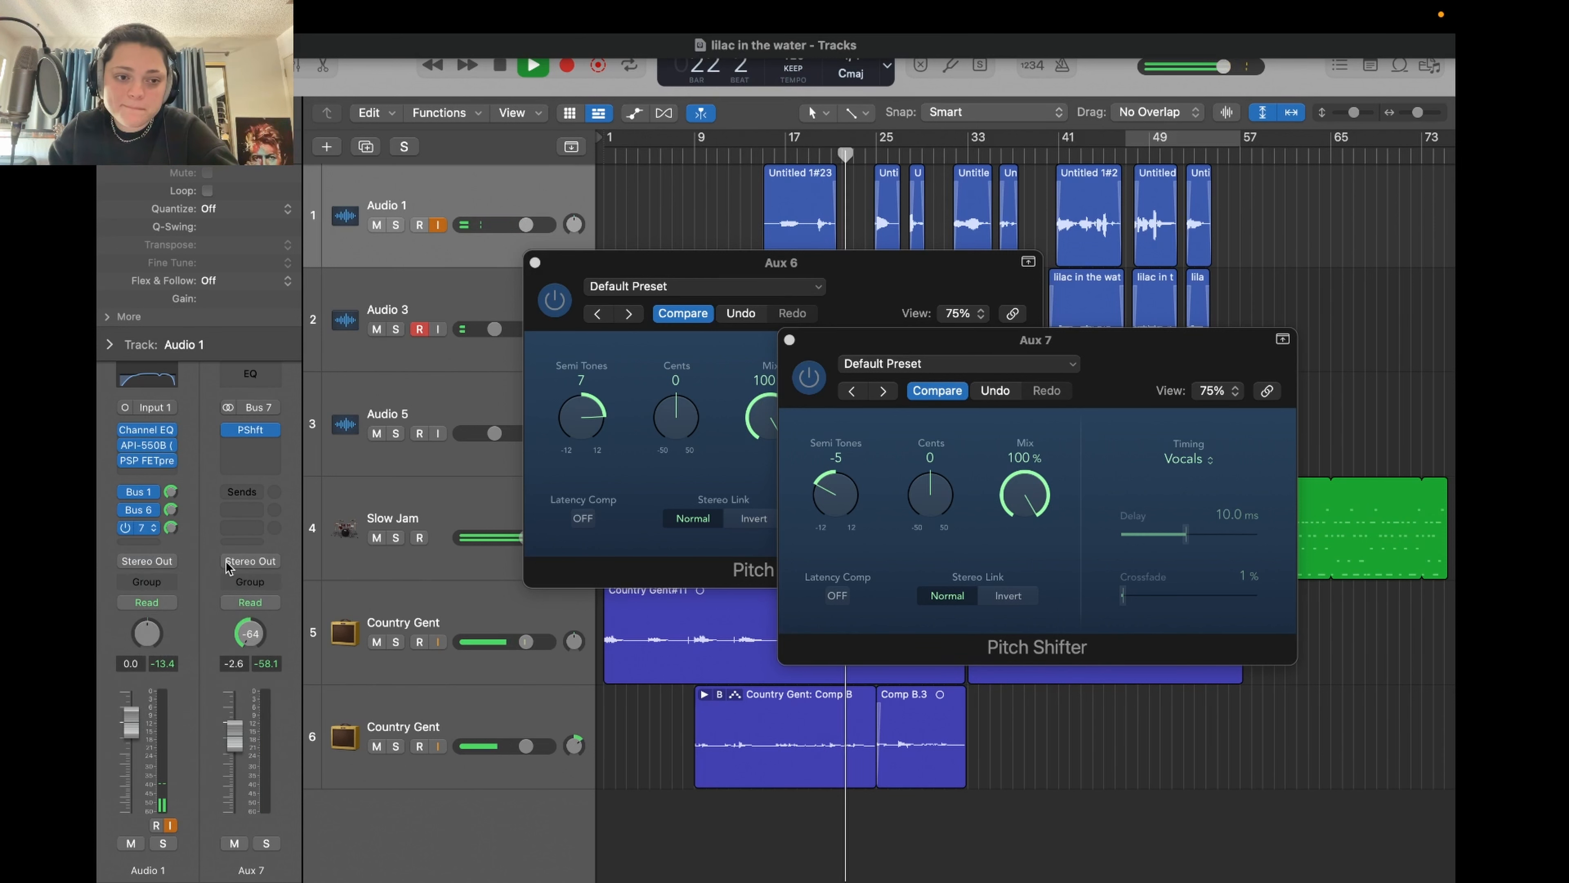
left_click(266, 843)
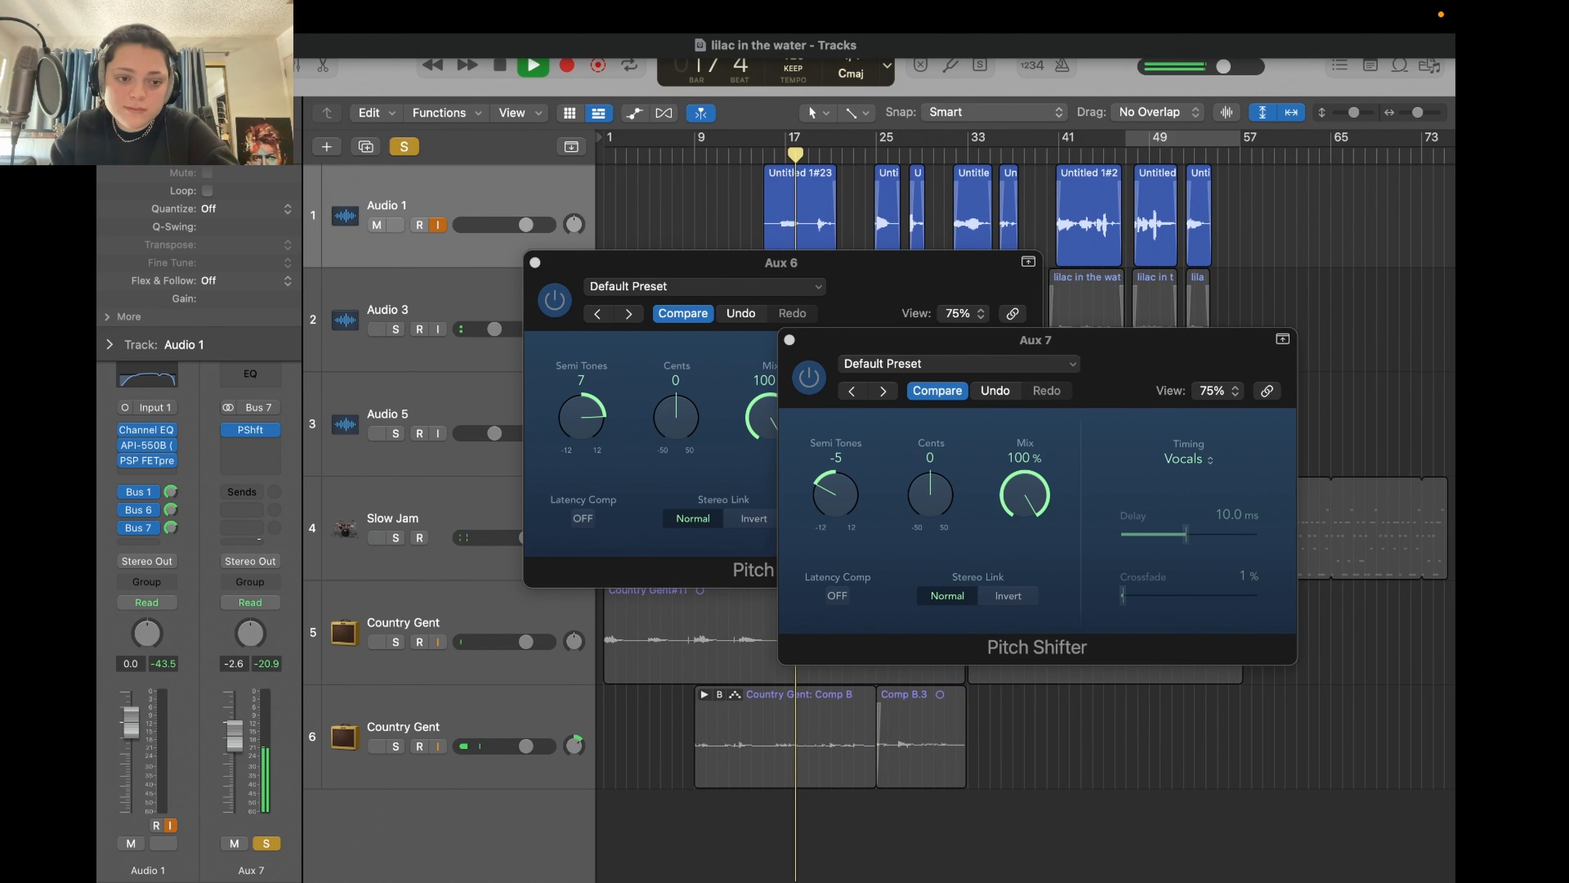
key("space")
- Switch the Aux 7 panning to binaural, open its Binaural Panner and restart playback
right_click(248, 635)
left_click(254, 697)
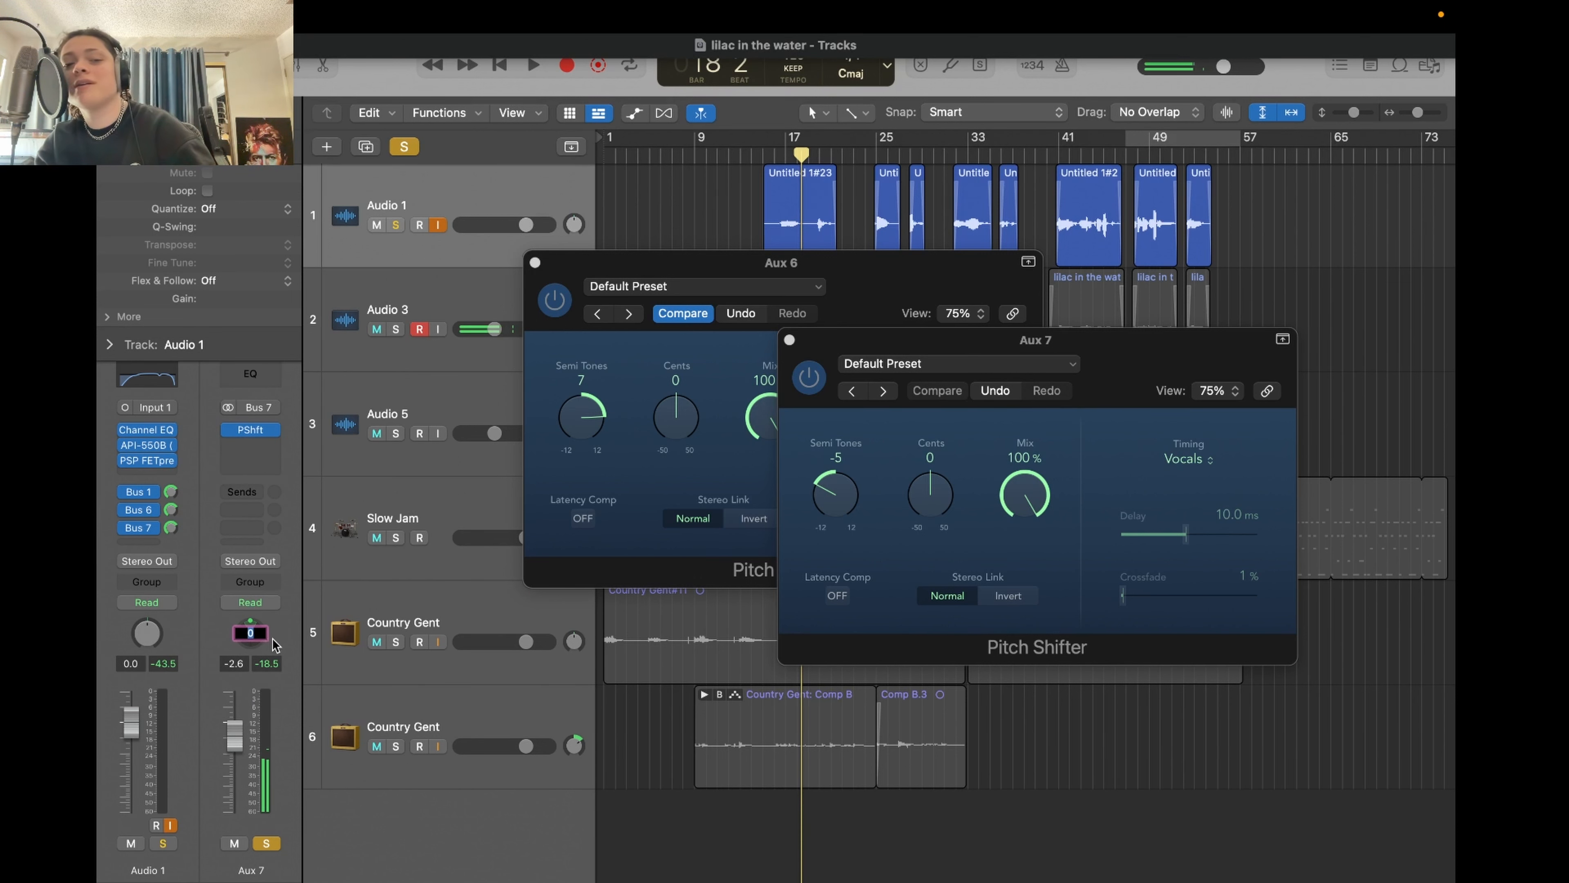
double_click(250, 632)
key("space")
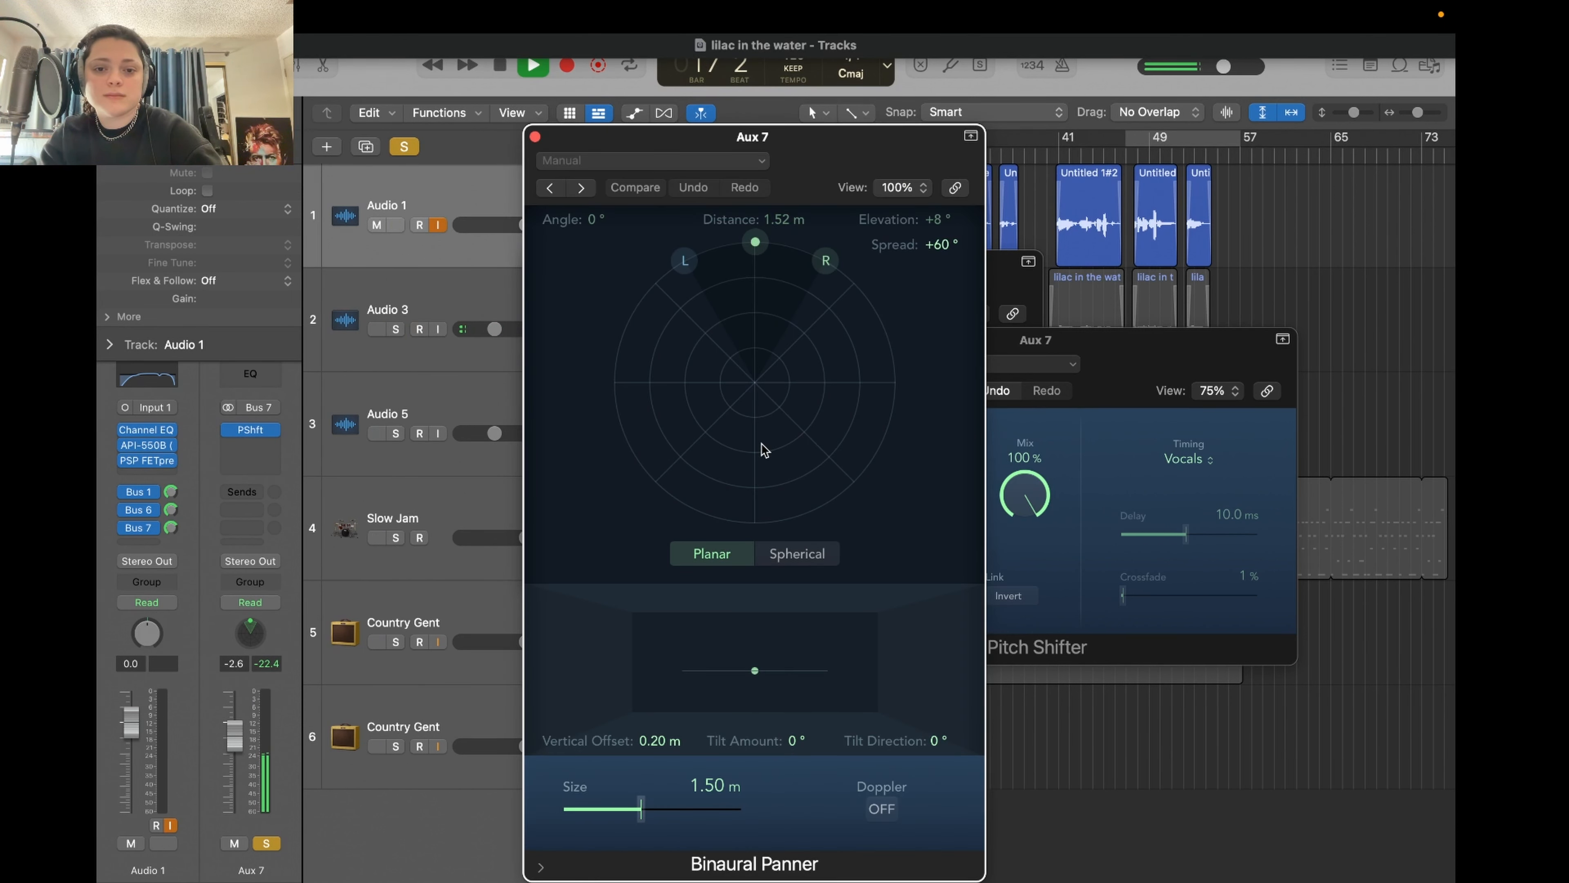
- Place the Aux 7 source behind the listener at about +179° and 1.12 m with a +98° spread, and clear the solo
left_click_drag(755, 242, 762, 476)
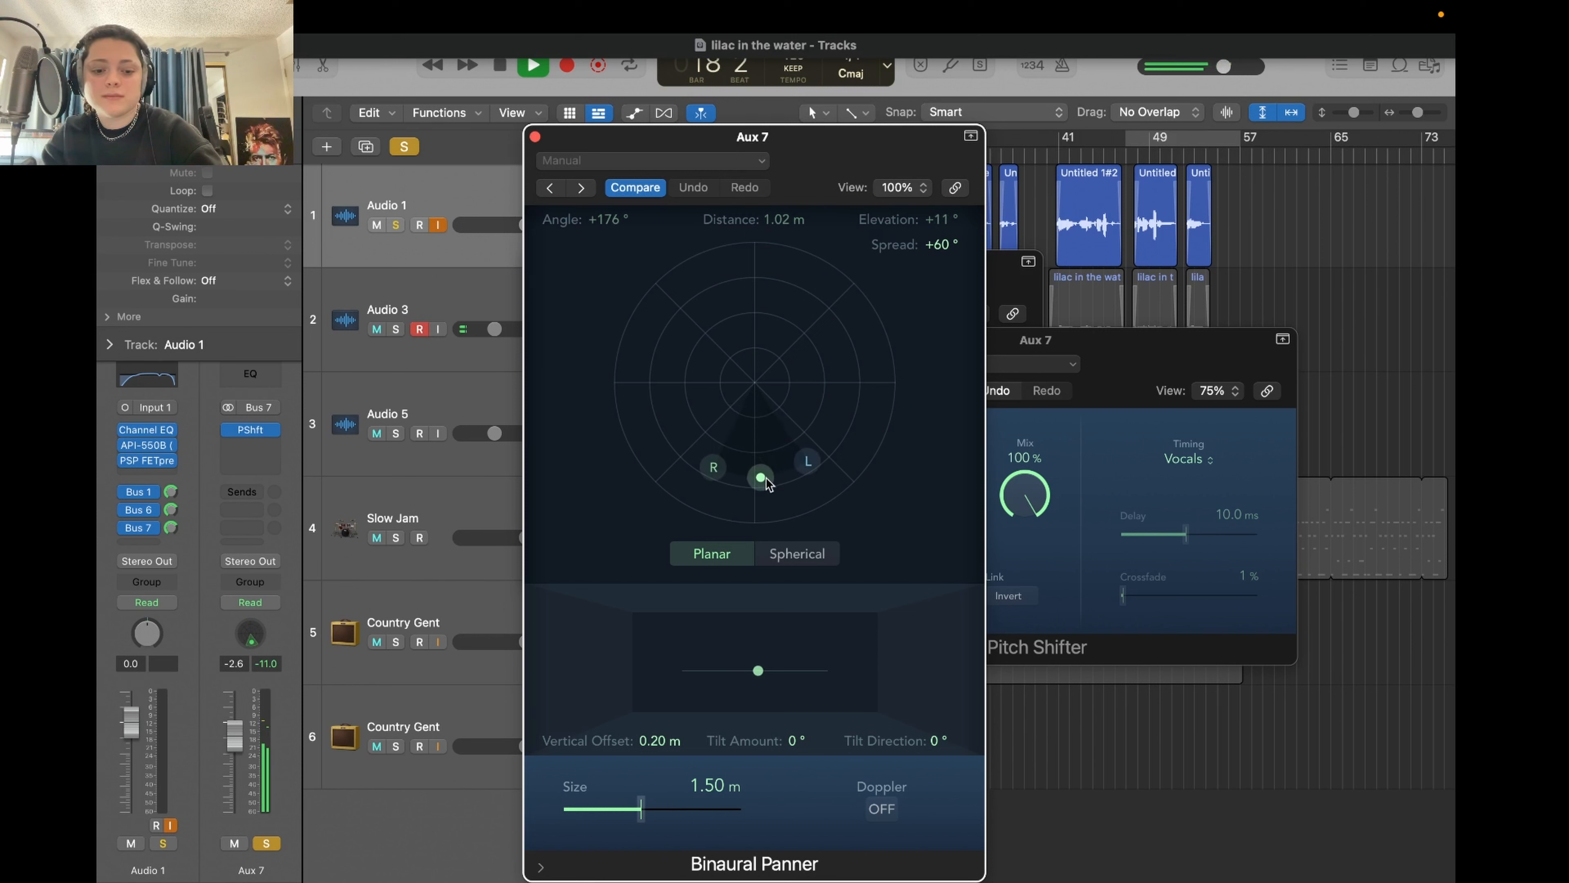
left_click(405, 147)
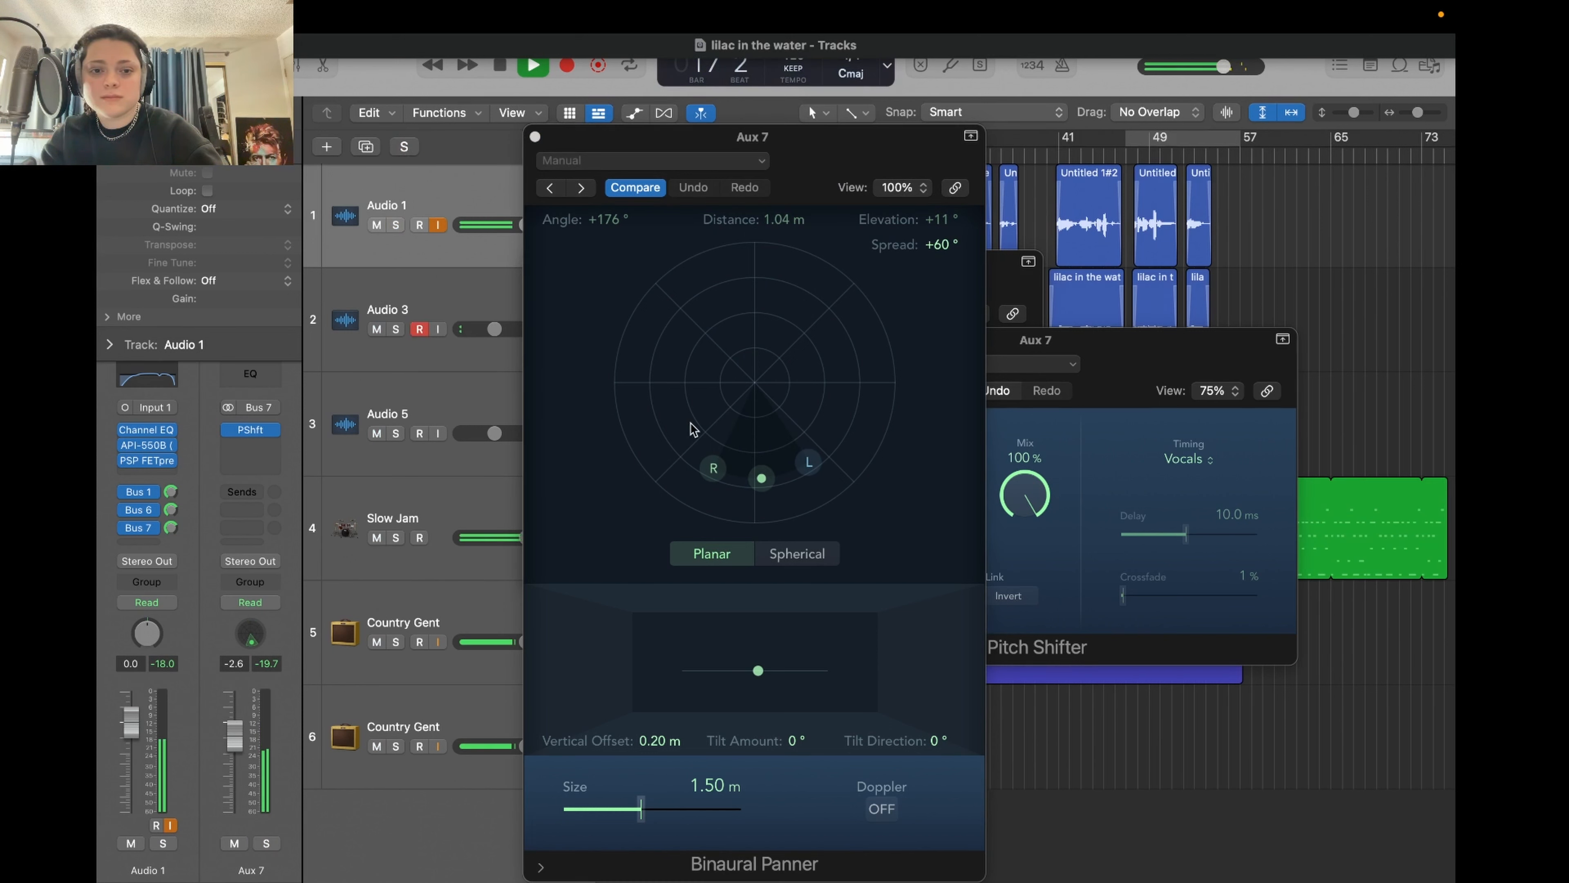
left_click_drag(814, 470, 842, 446)
mouse_move(769, 489)
left_mouse_down()
mouse_move(755, 478)
mouse_move(753, 496)
left_mouse_up()
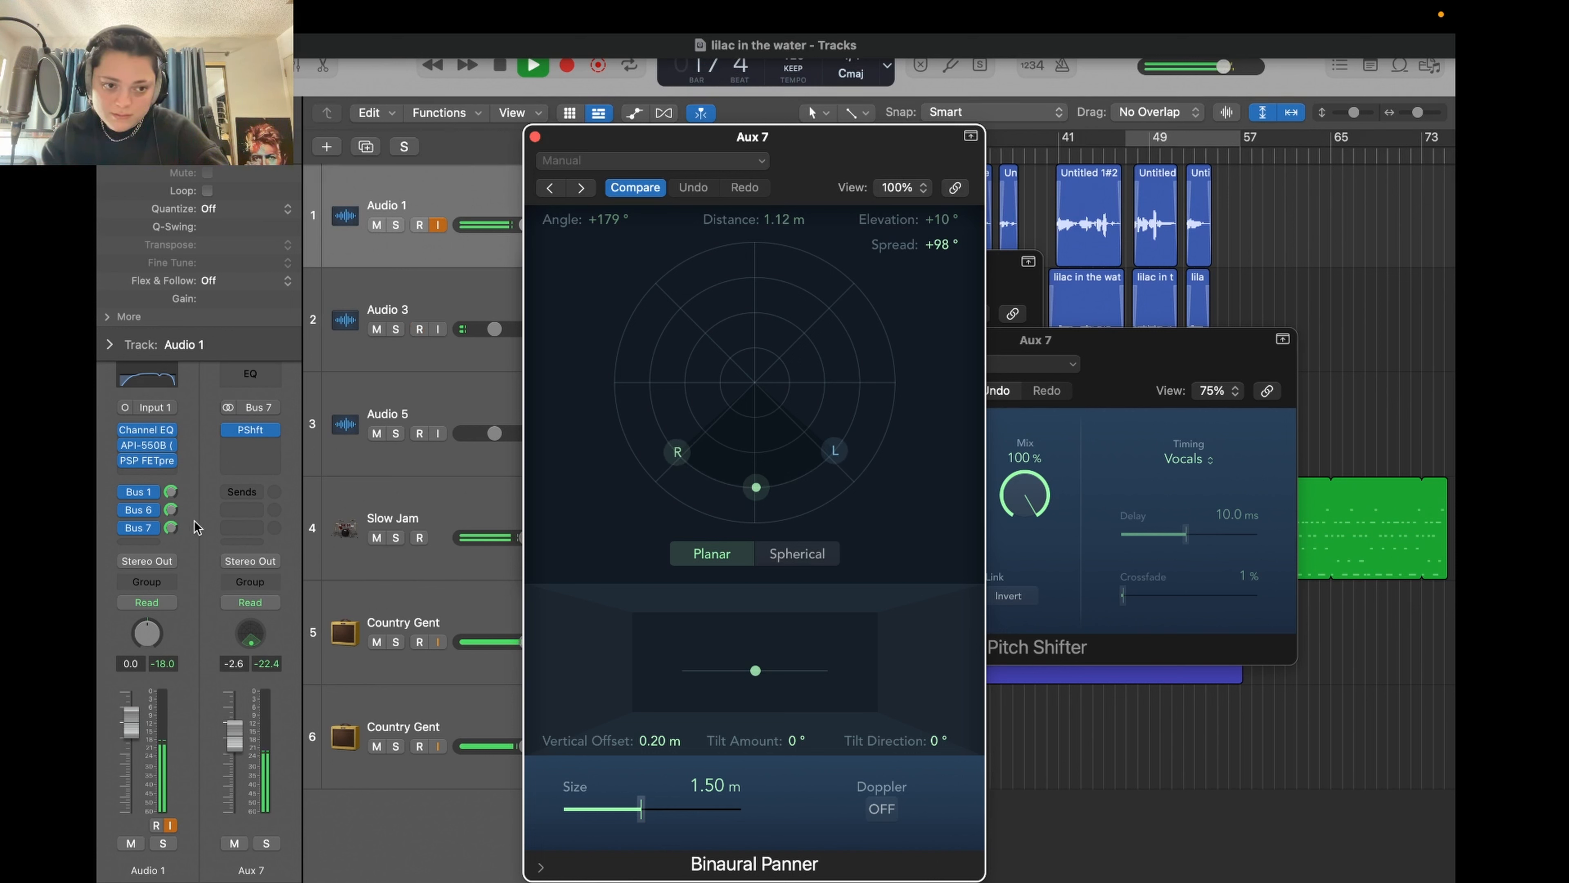
- Bring up the Aux 6 channel from the Bus 6 send and reduce its pan to about +35
left_click(138, 528)
left_click(208, 476)
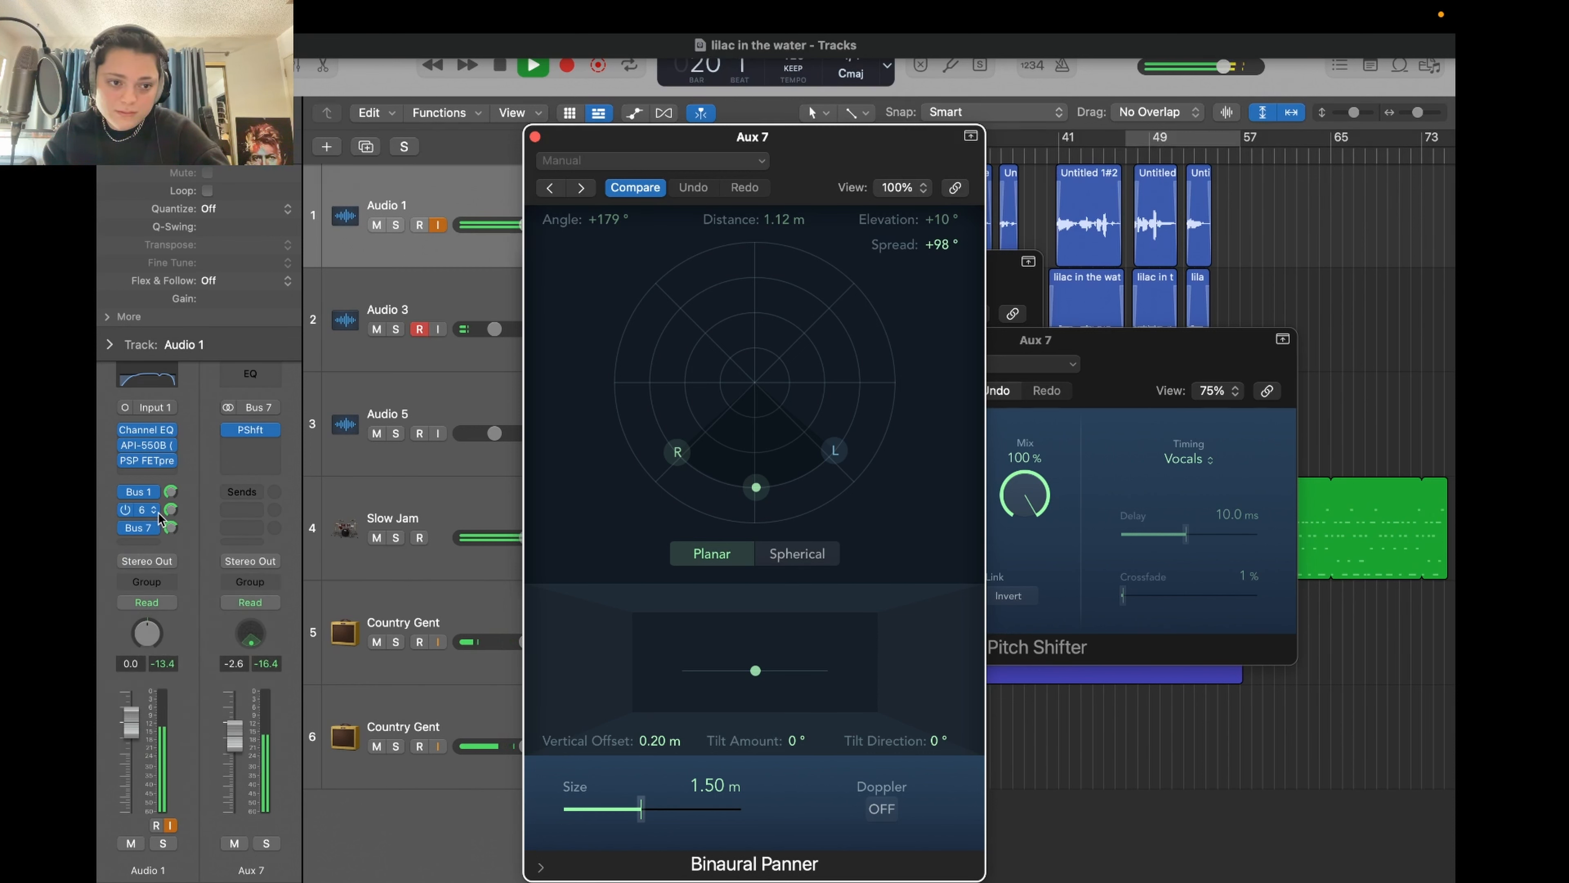
left_click(137, 509)
left_click(219, 492)
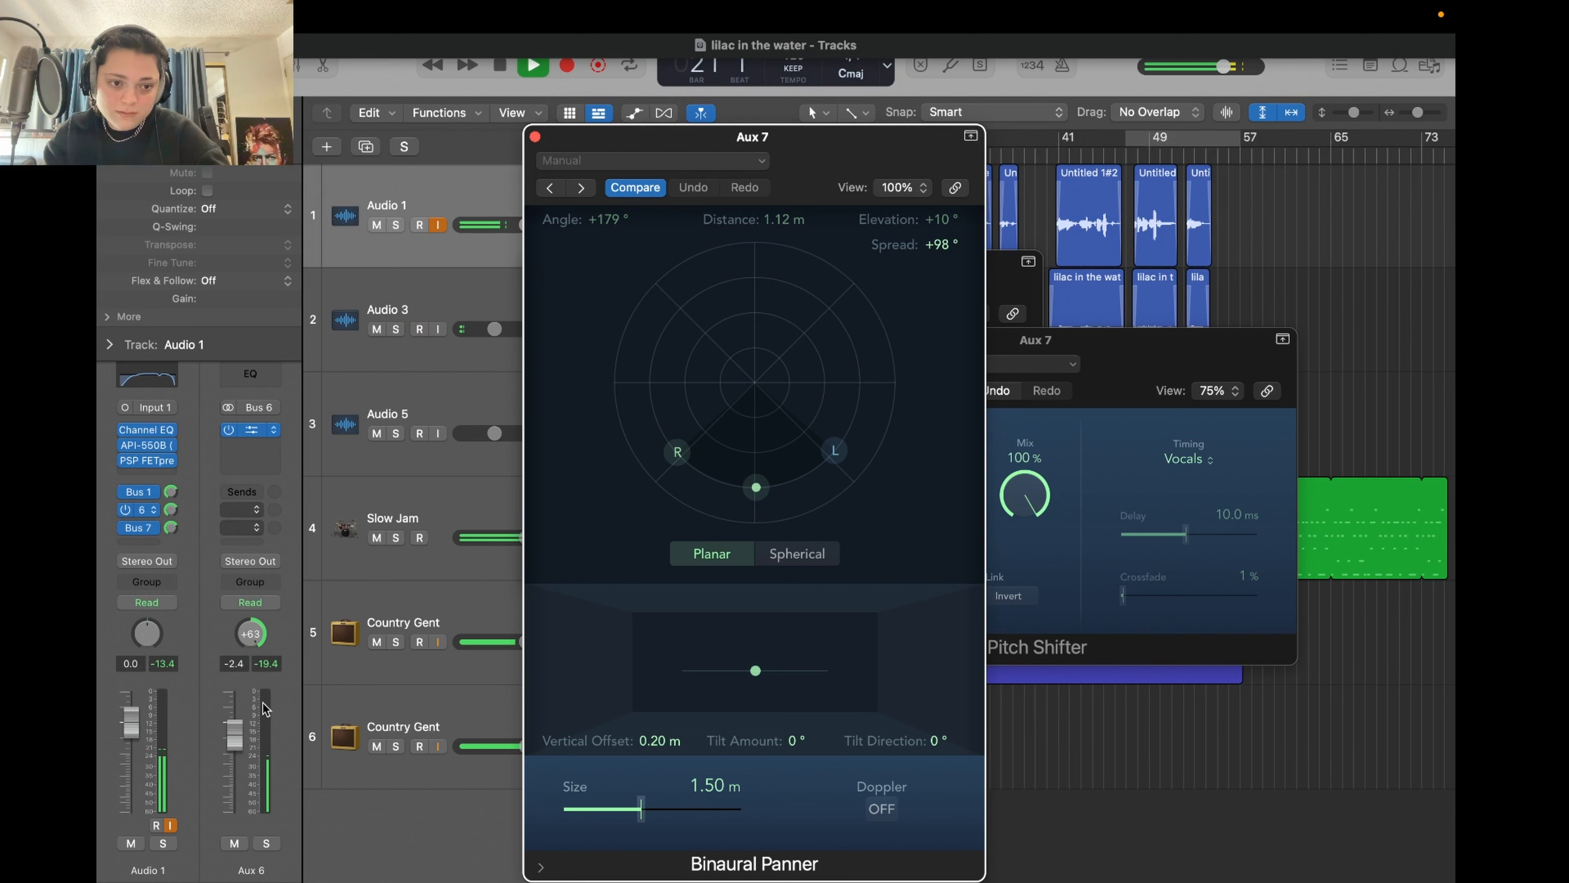
right_click(243, 646)
left_click(272, 660)
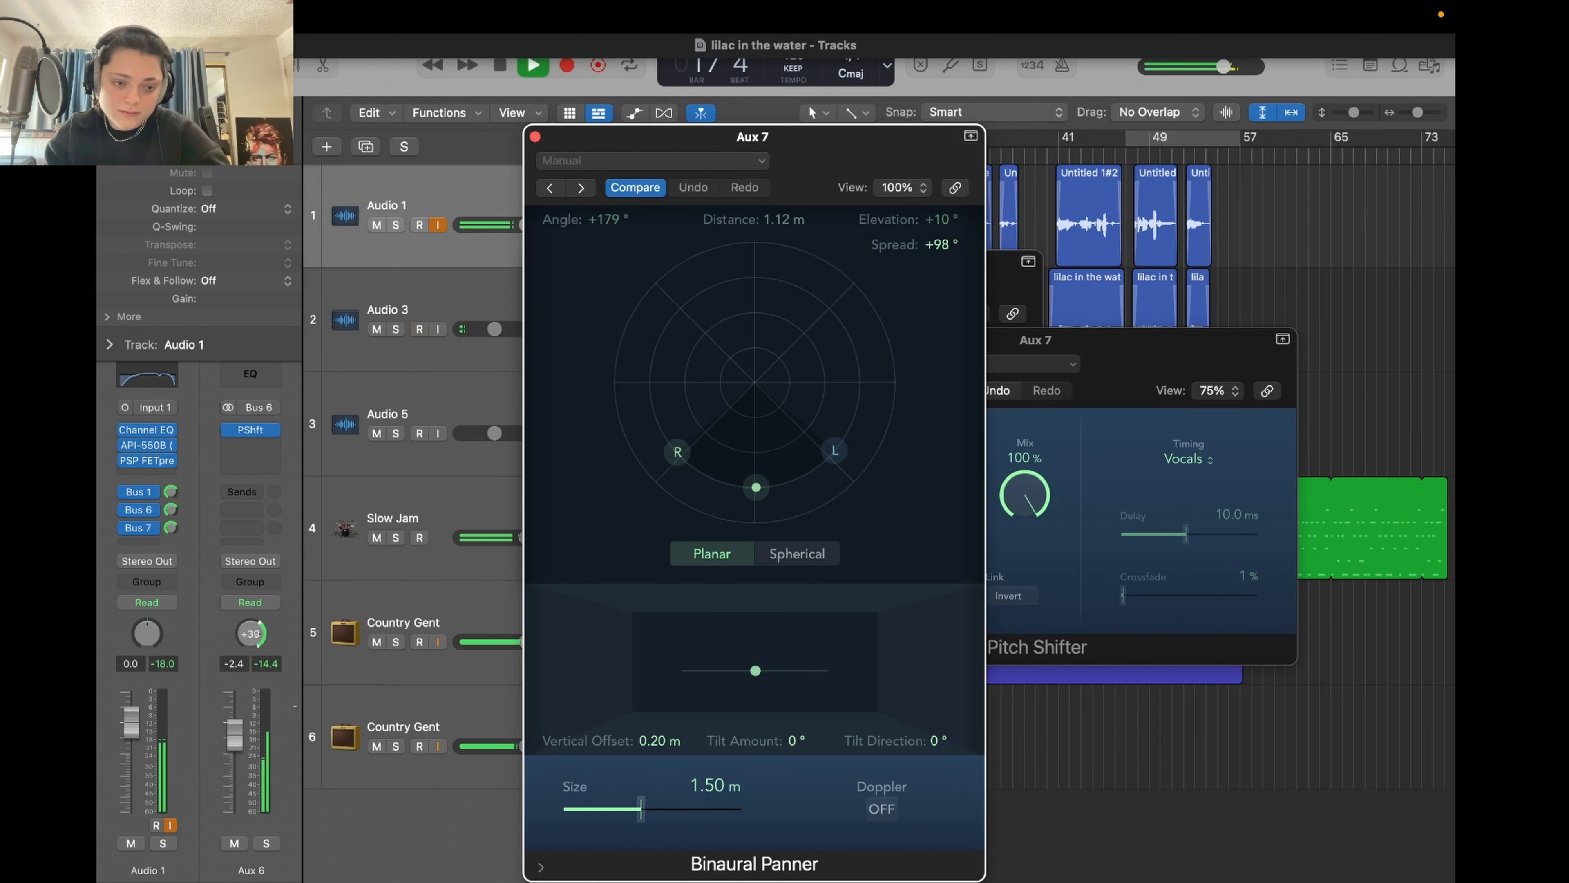
- Lower Aux 6 to -7.8 dB and Aux 7 to -4.4 dB, and hide the plug-in windows
left_click(138, 528)
key("v")
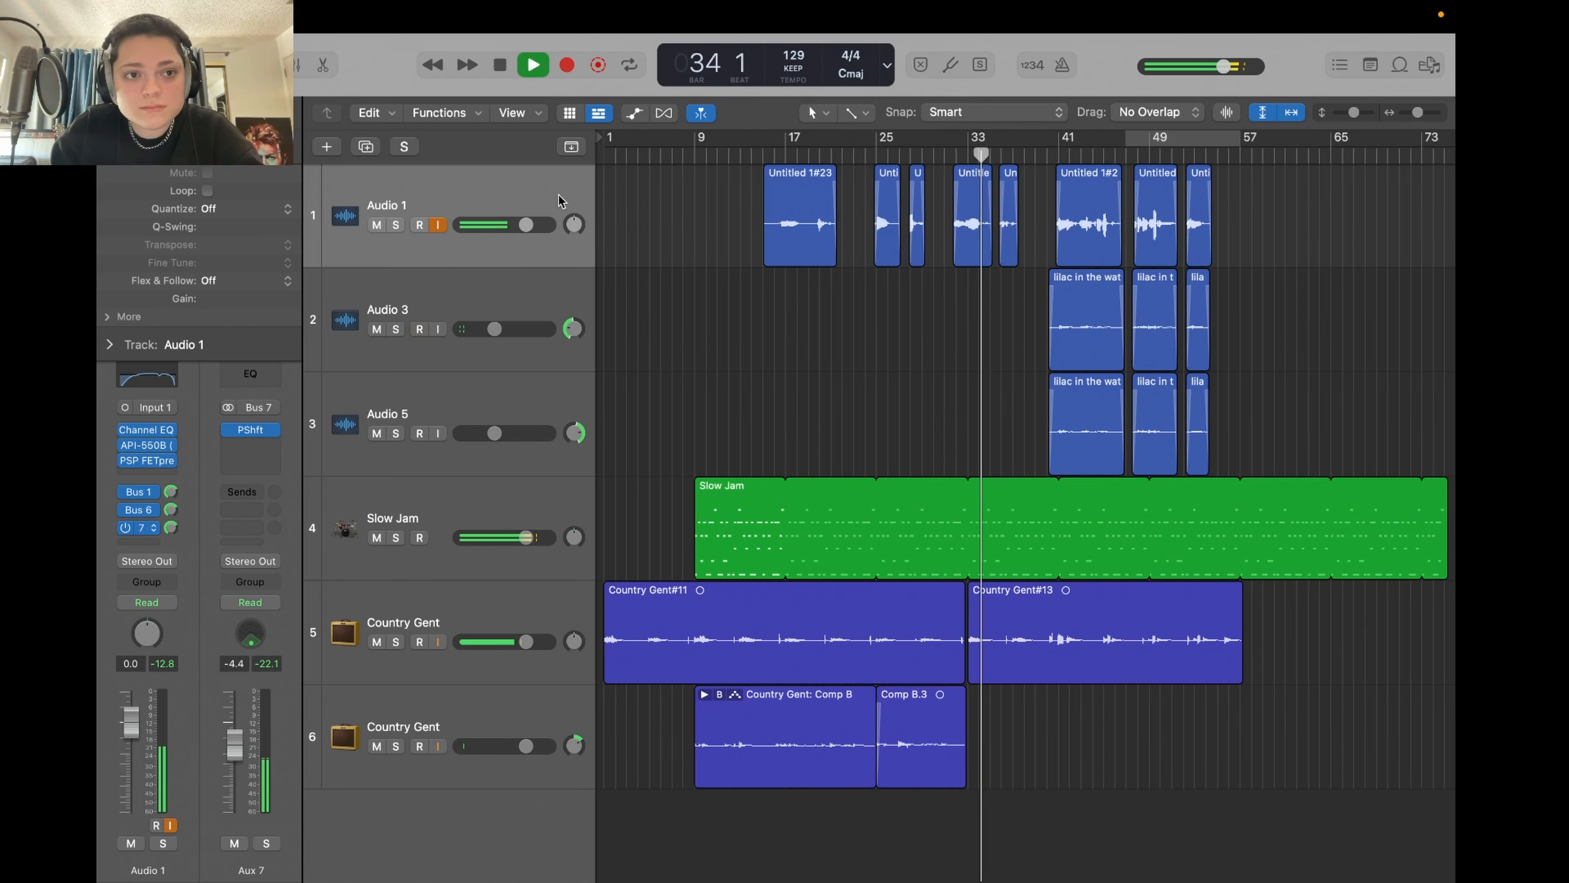
- Lower the Aux 6 and Aux 7 harmony channels in the mixer to -11.8 dB and -5.2 dB, and stop playback
key("x")
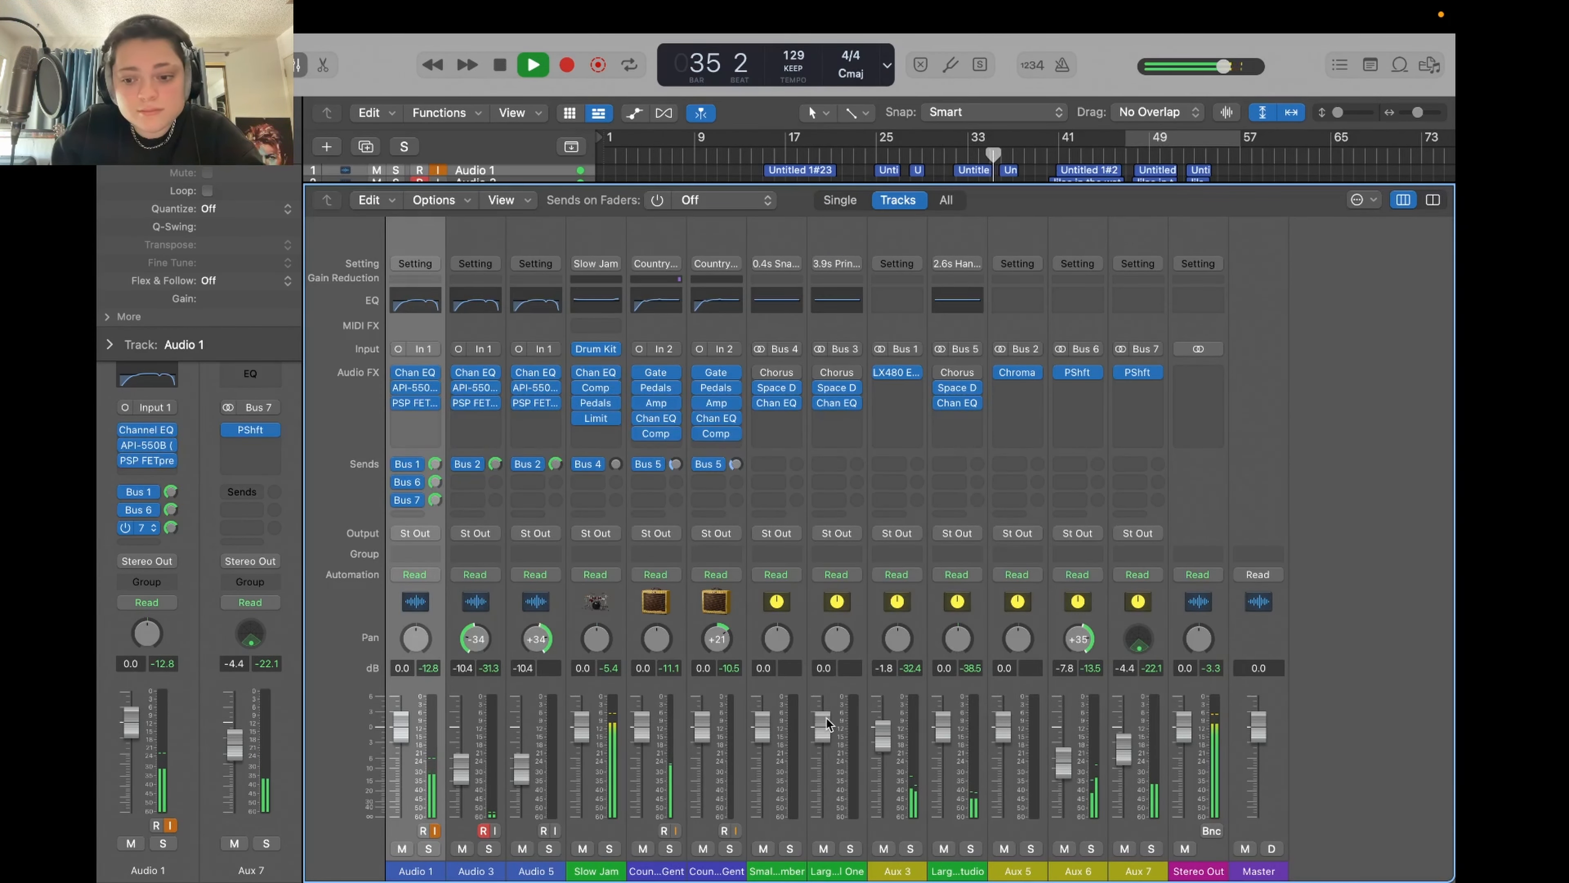
left_click(1099, 689)
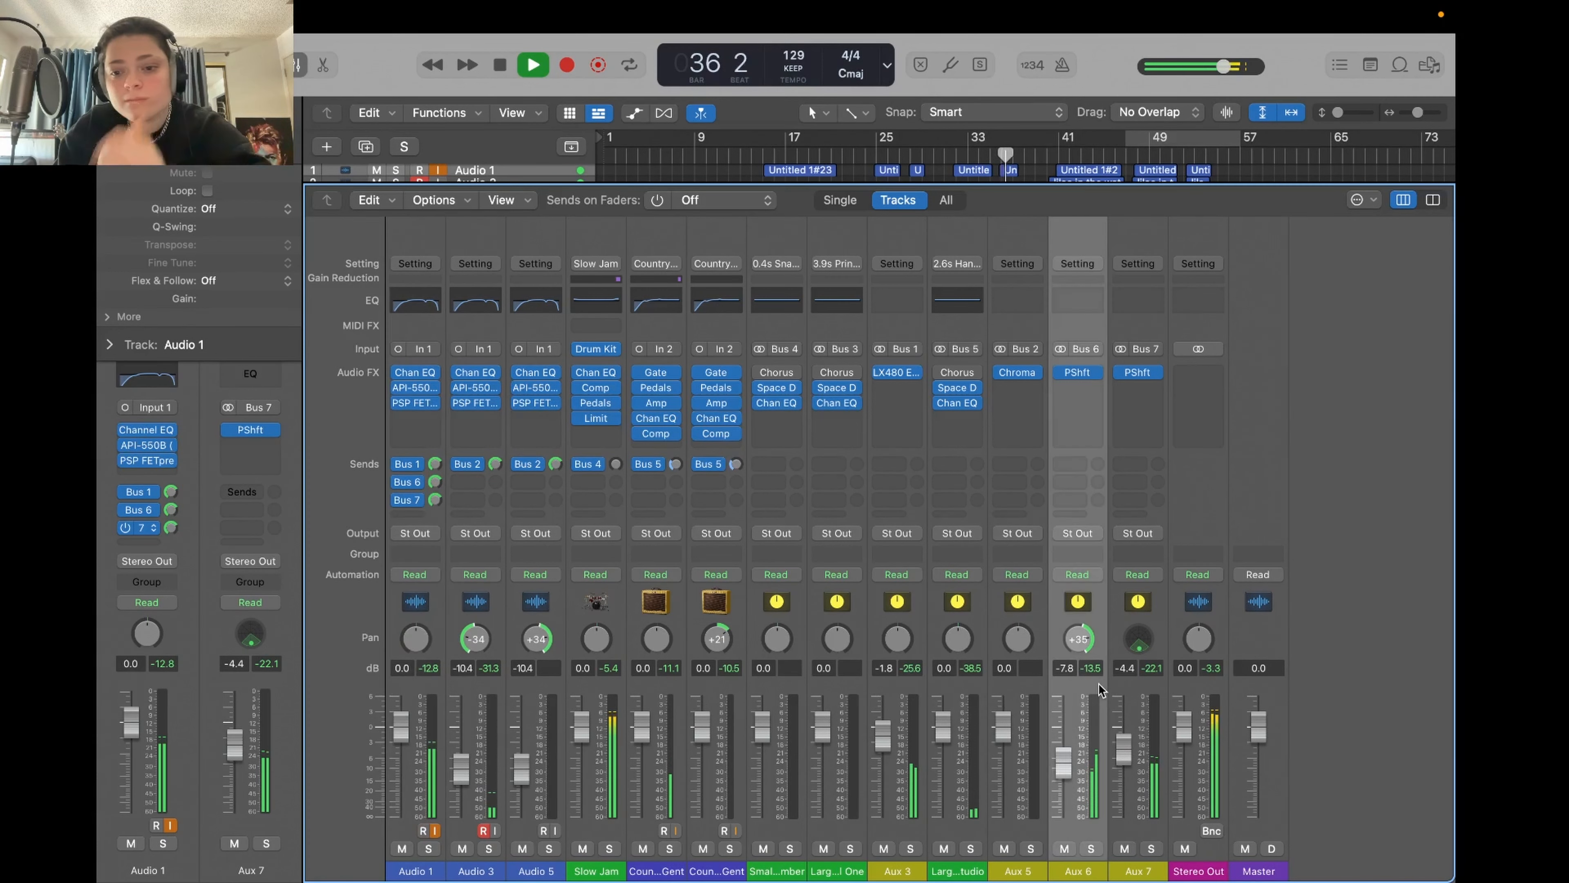
left_click(1124, 692, "shift")
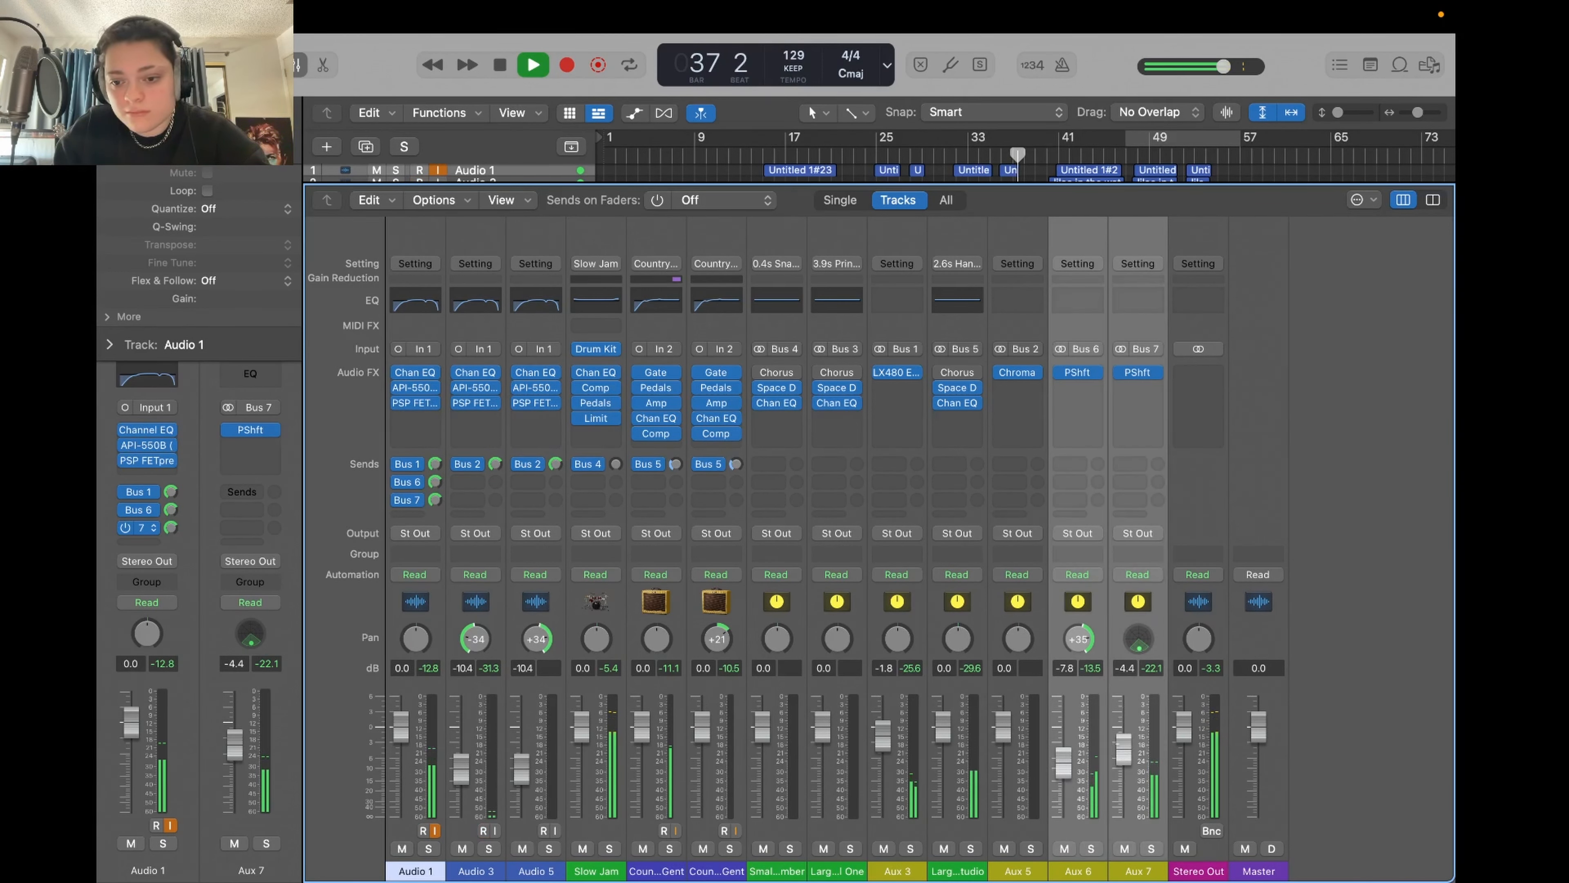
left_click(1124, 692, "shift")
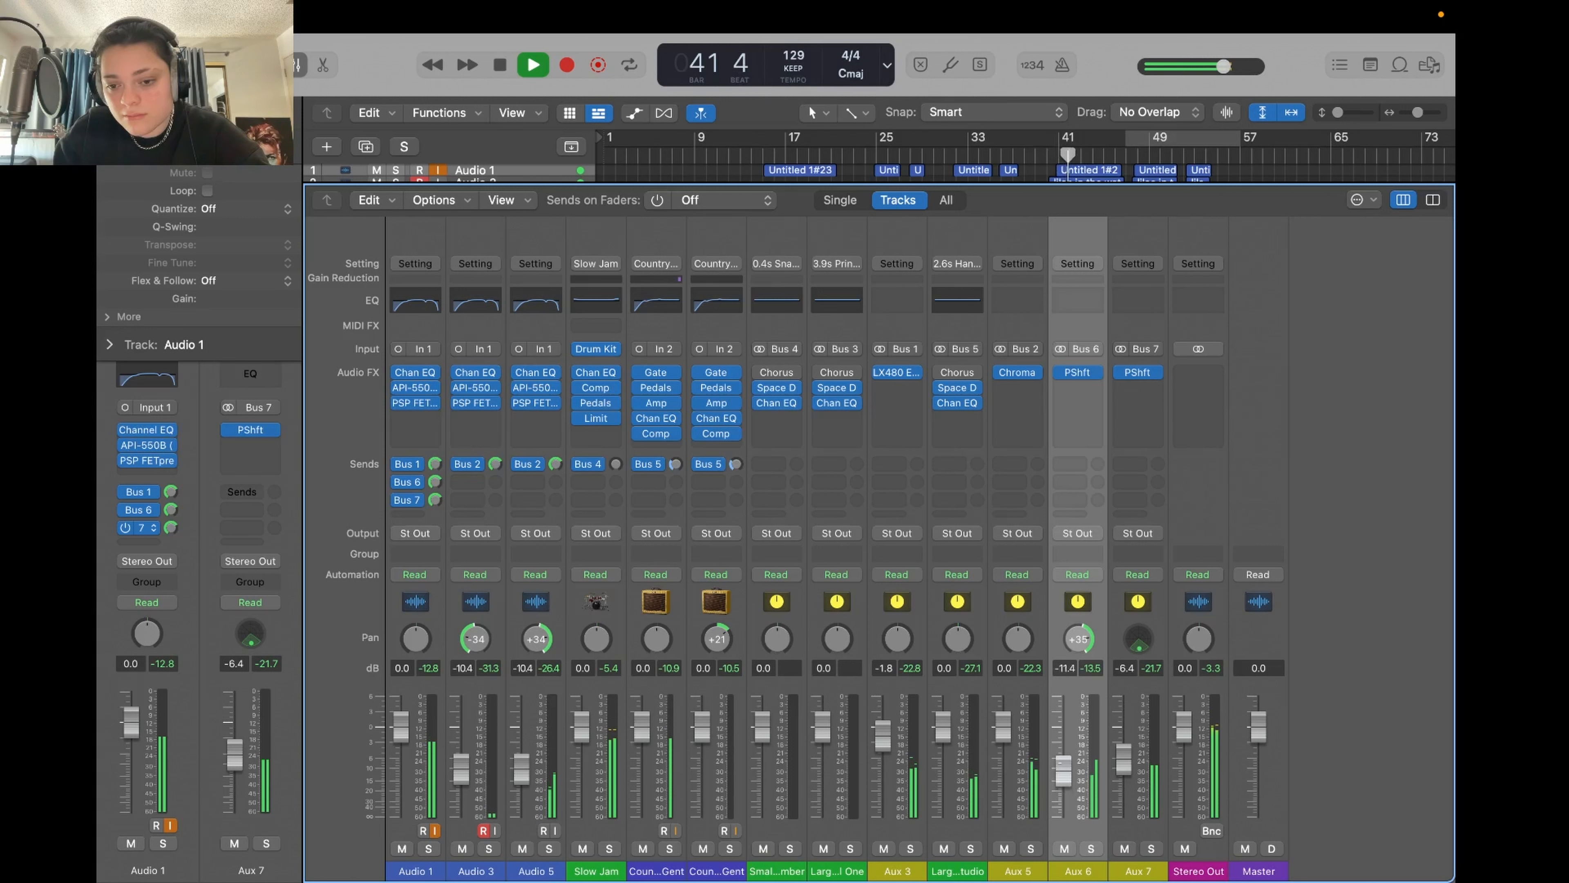
left_click_drag(1128, 759, 1128, 750)
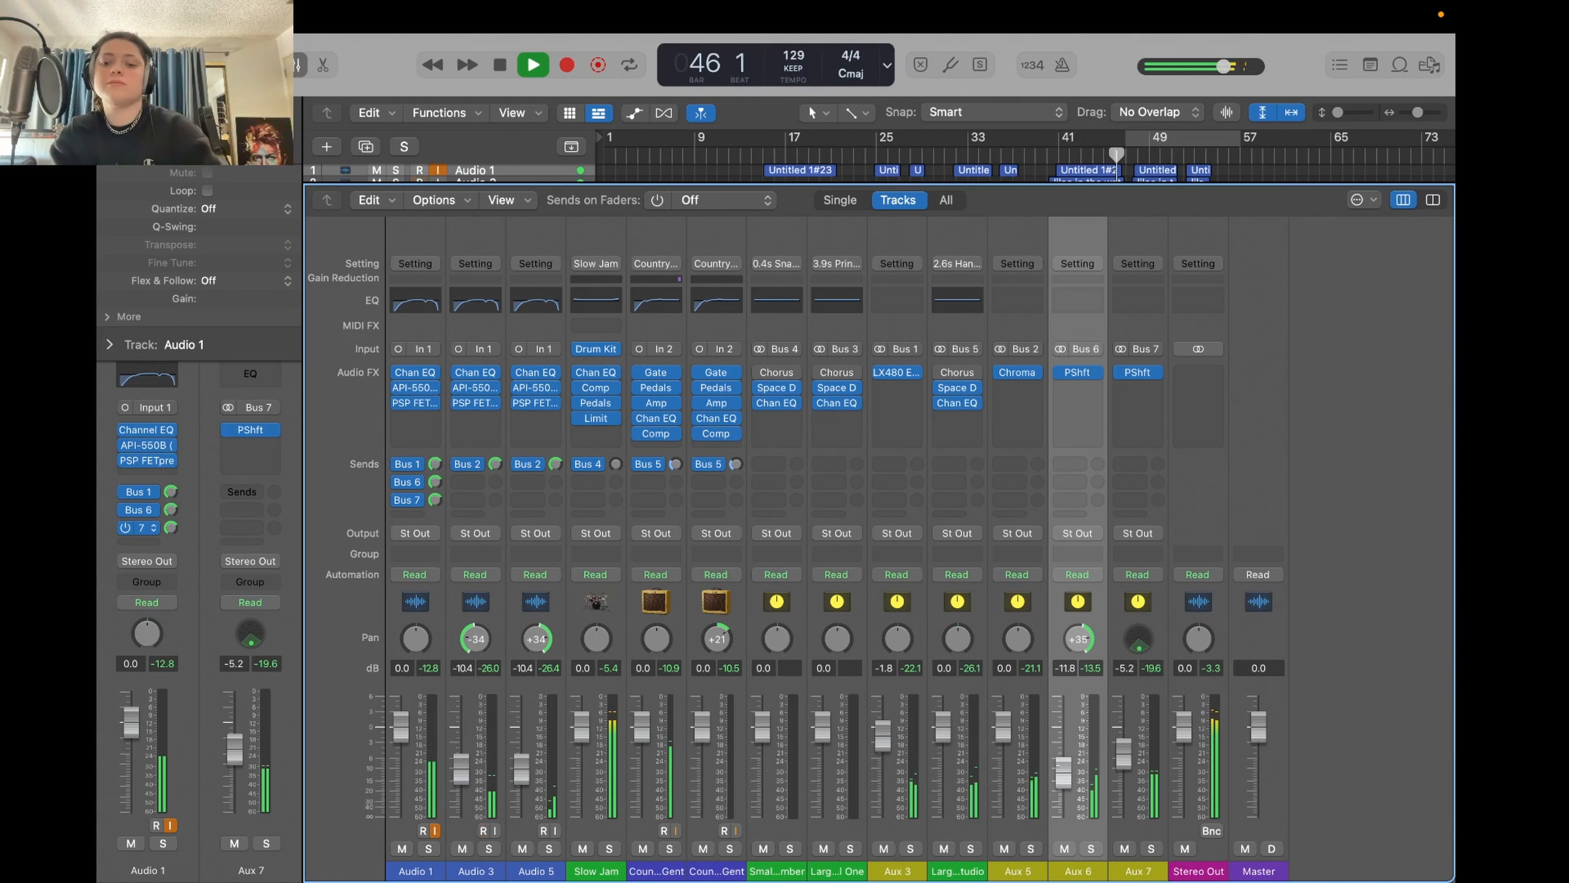
key("space")
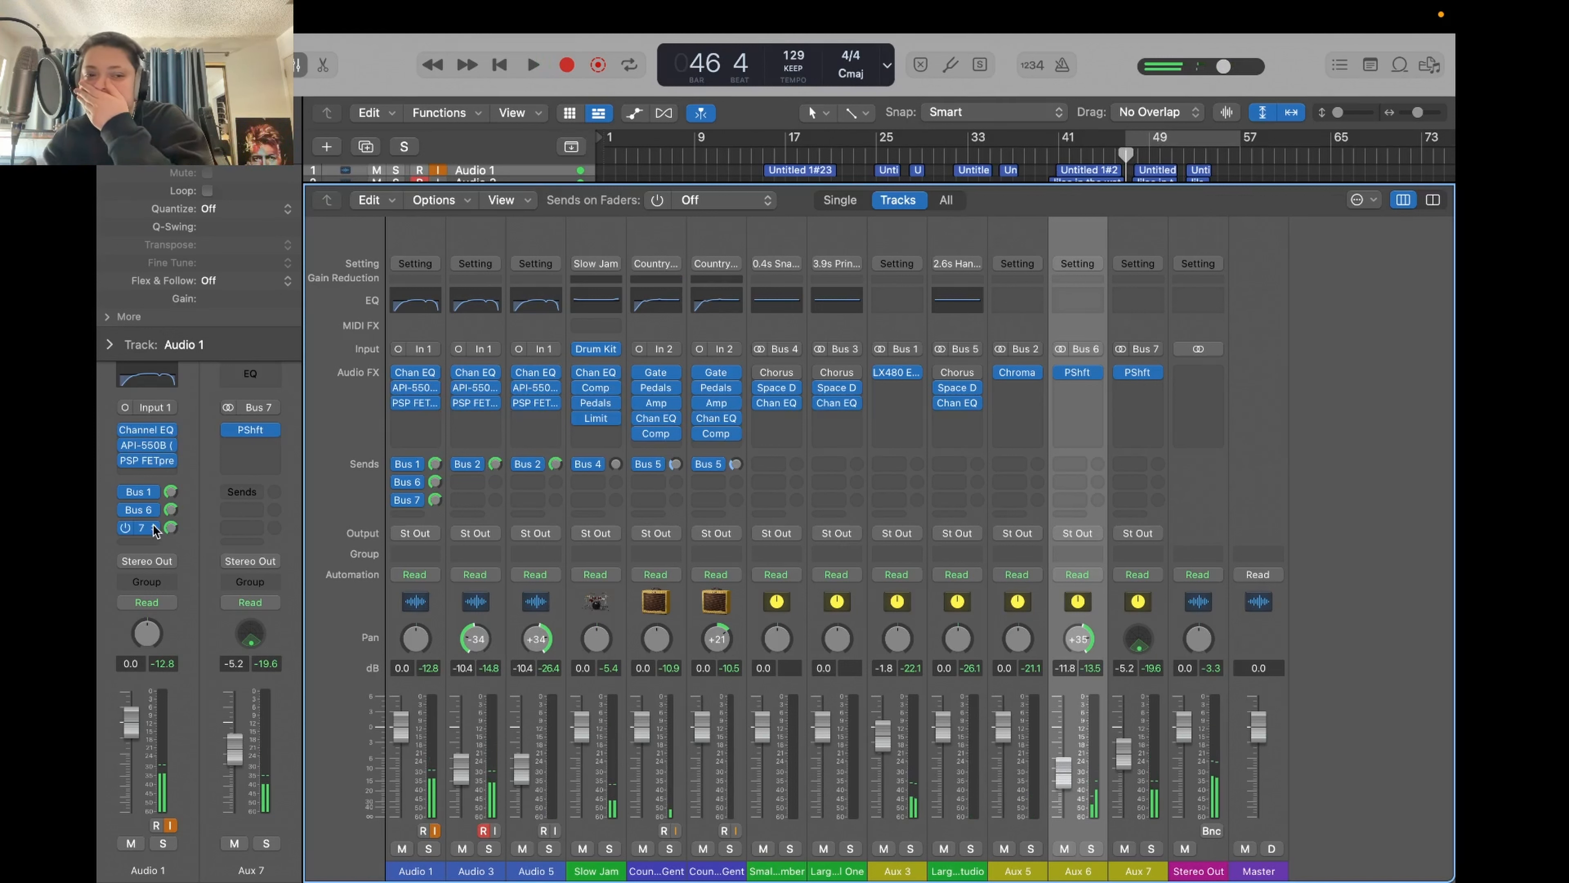
- Bypass the Bus 6 and Bus 1 sends on the vocal channel and return the playhead to the start
left_click(124, 509)
left_click(125, 492)
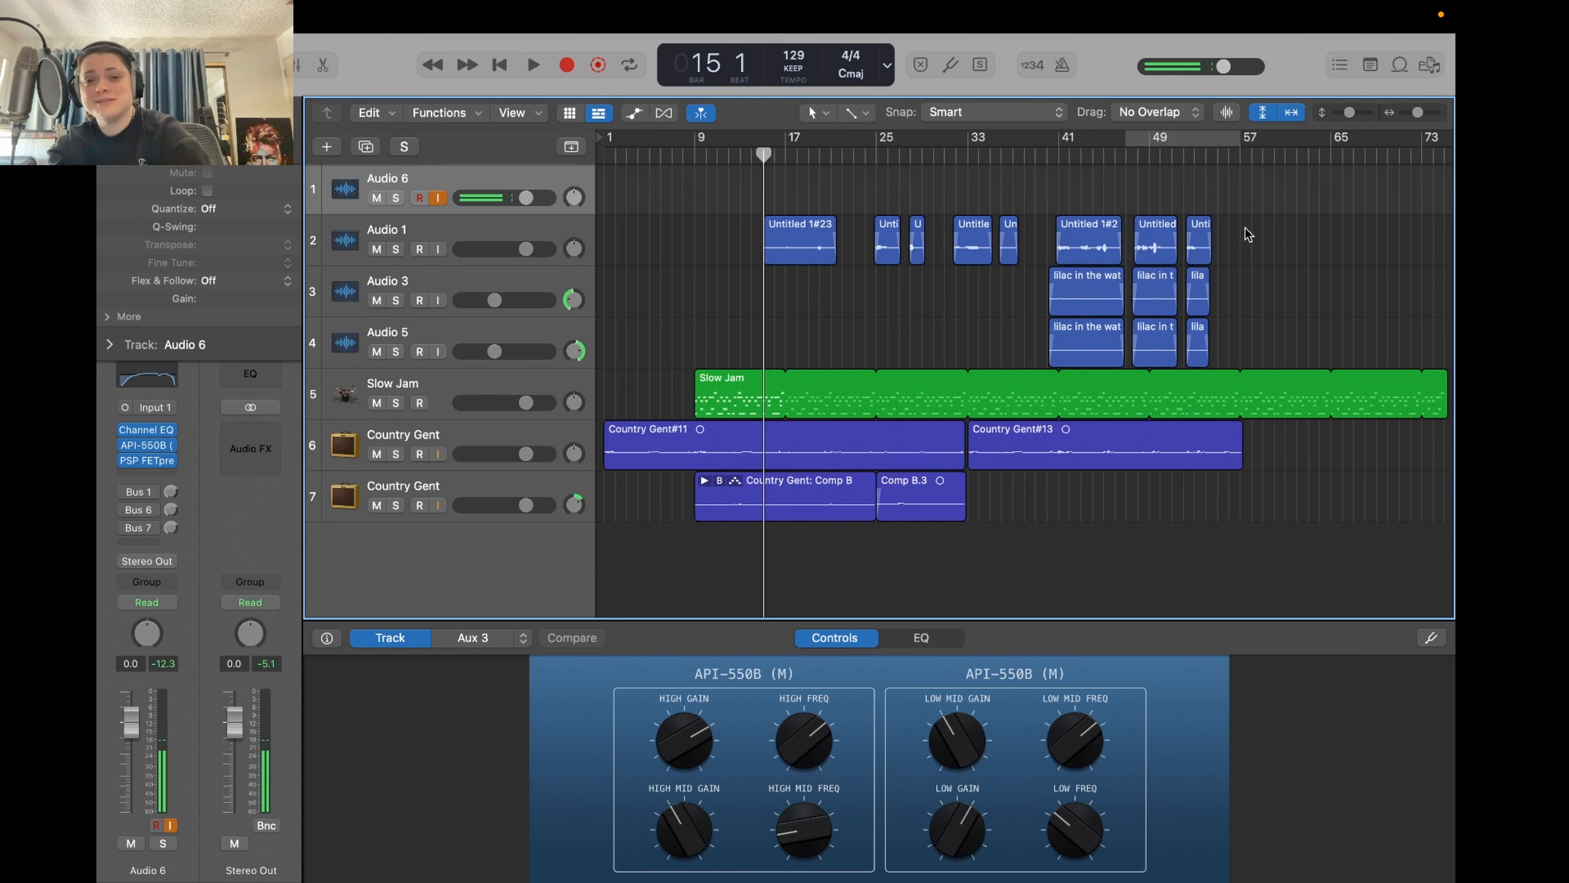
key("Return")
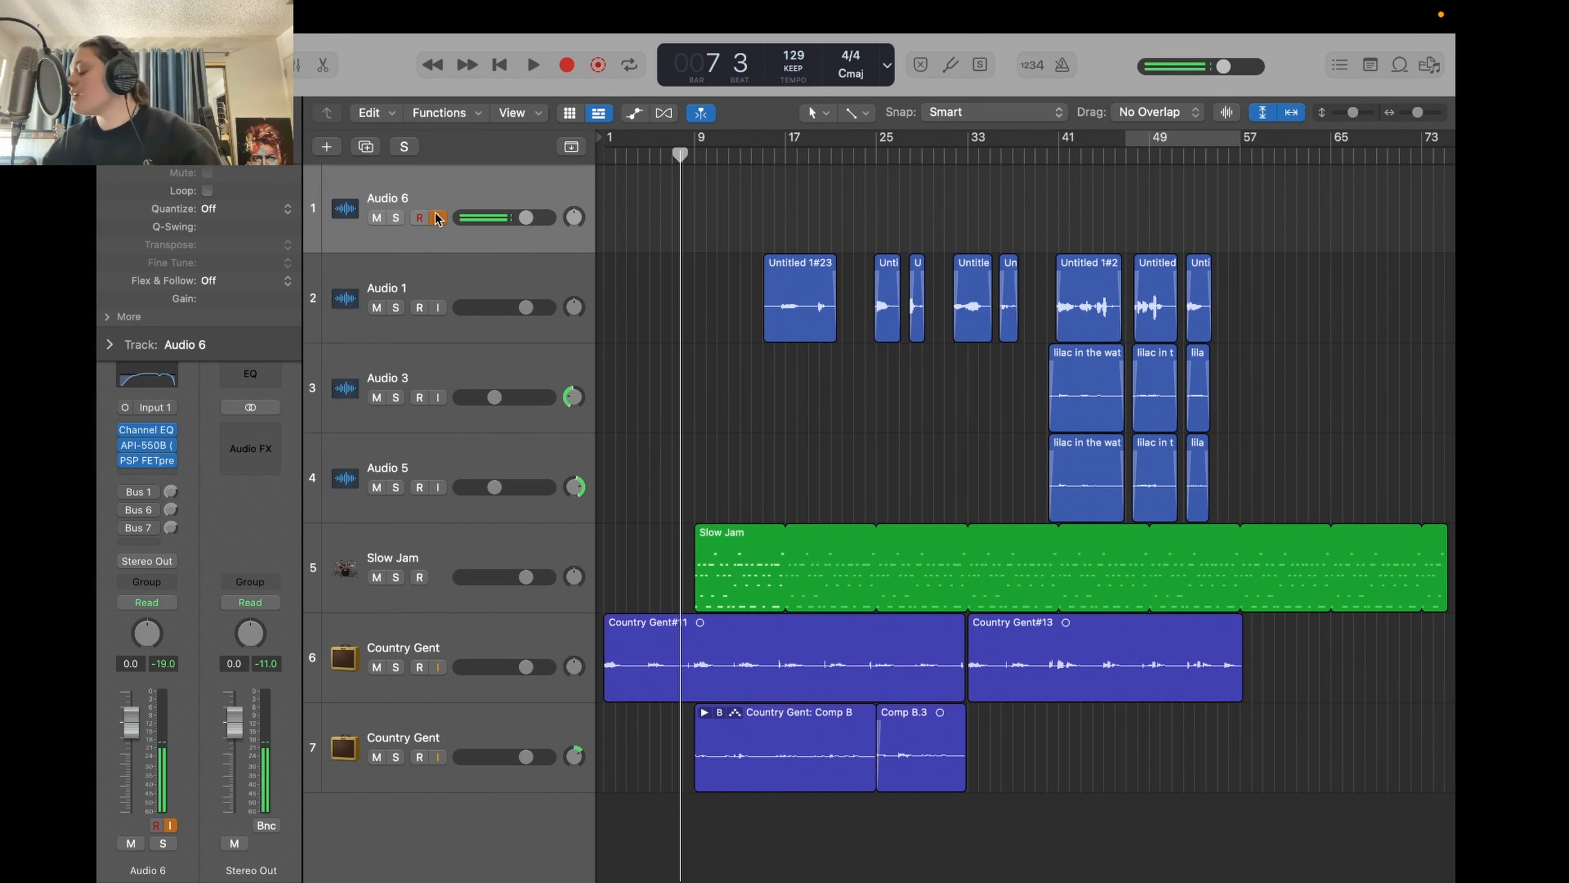
- Cycle bars 33 to 57, record a guitar part there on the lower Country Gent track, and select Audio 6
left_click_drag(978, 149, 1242, 148)
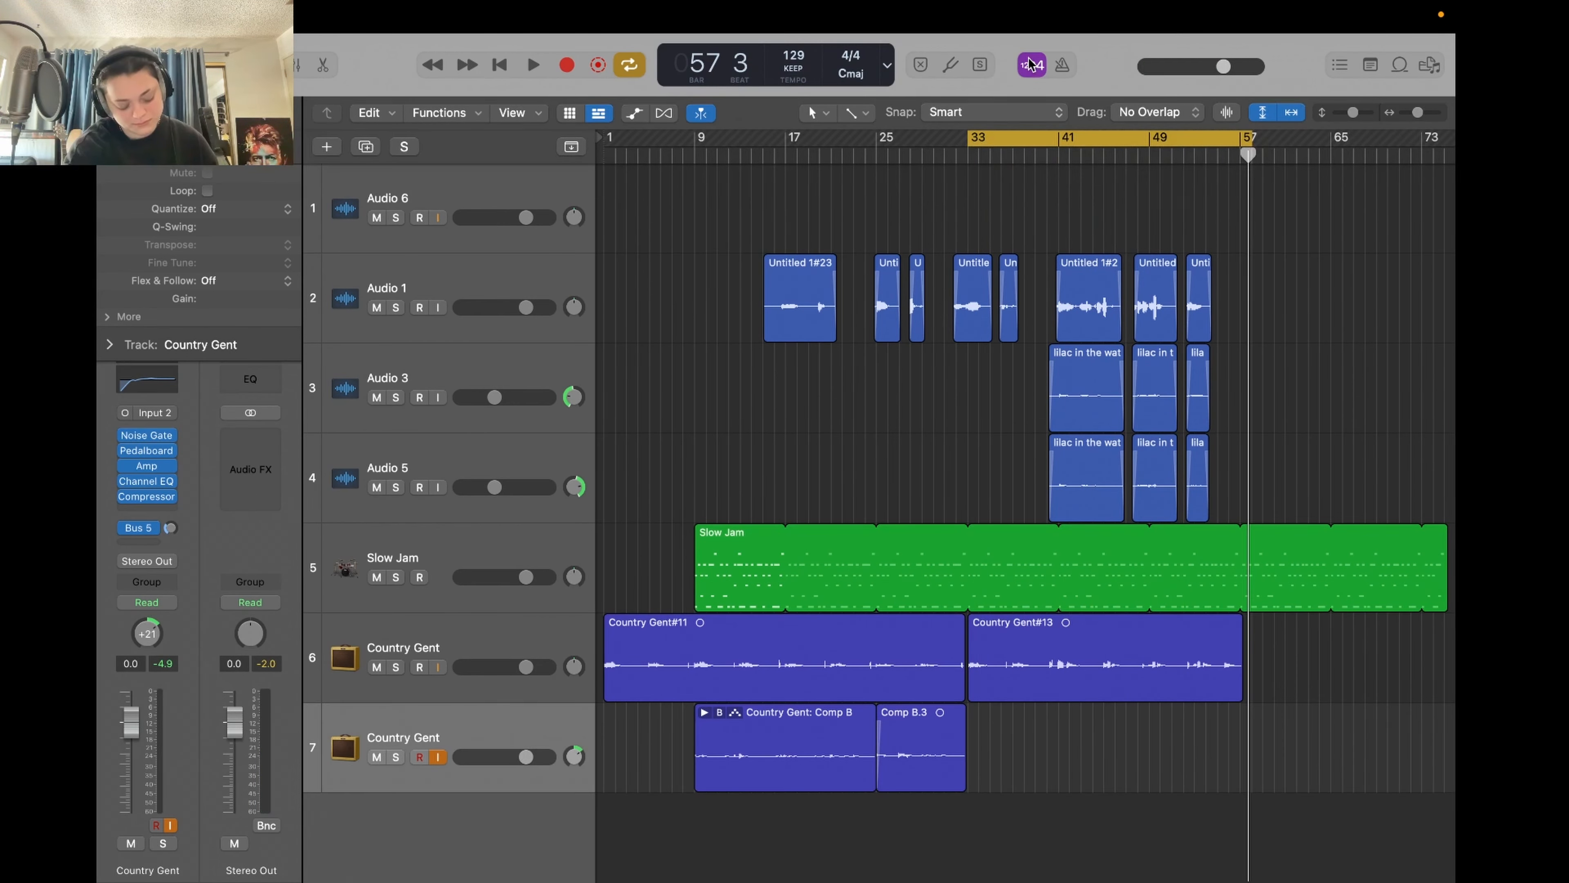
key("r")
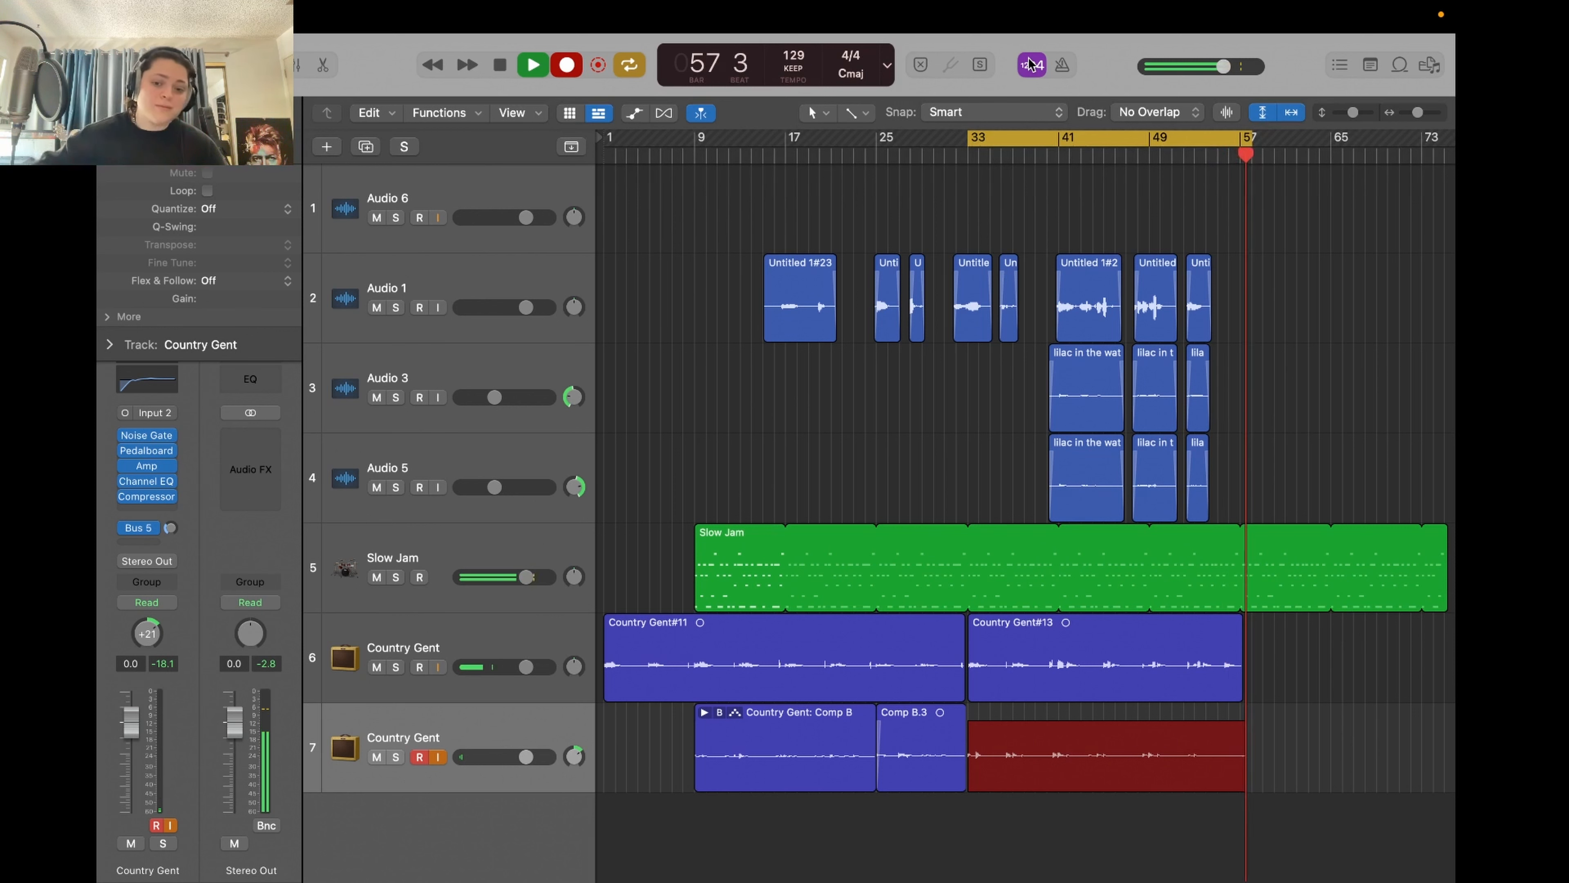
key("space")
left_click(444, 229)
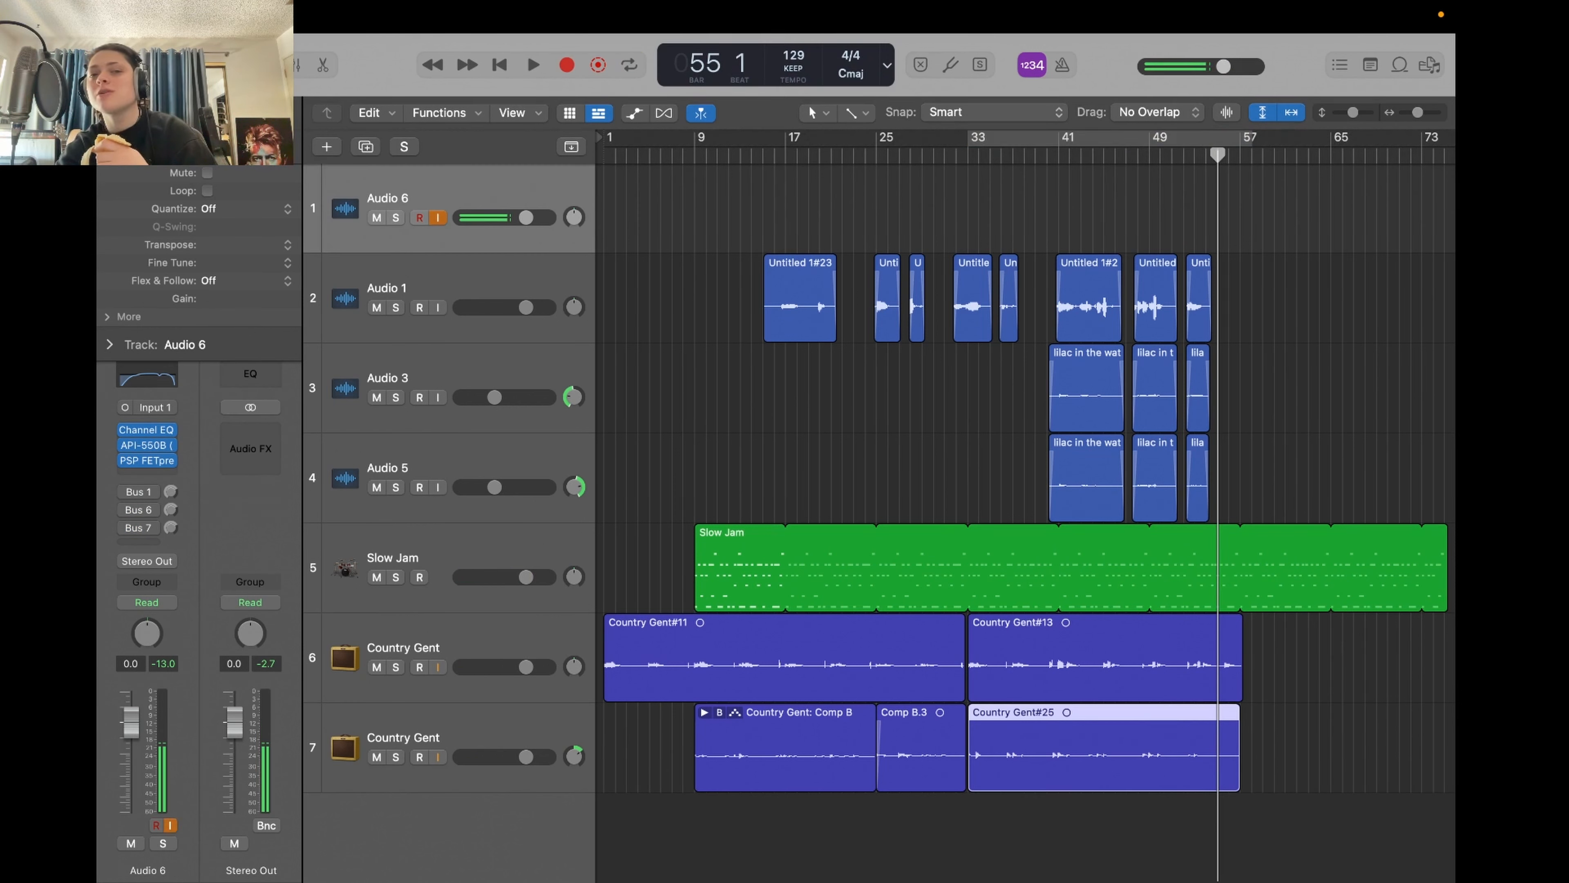
- Turn on the analyzer in the Stereo Out Channel EQ while the song plays
left_click(511, 74)
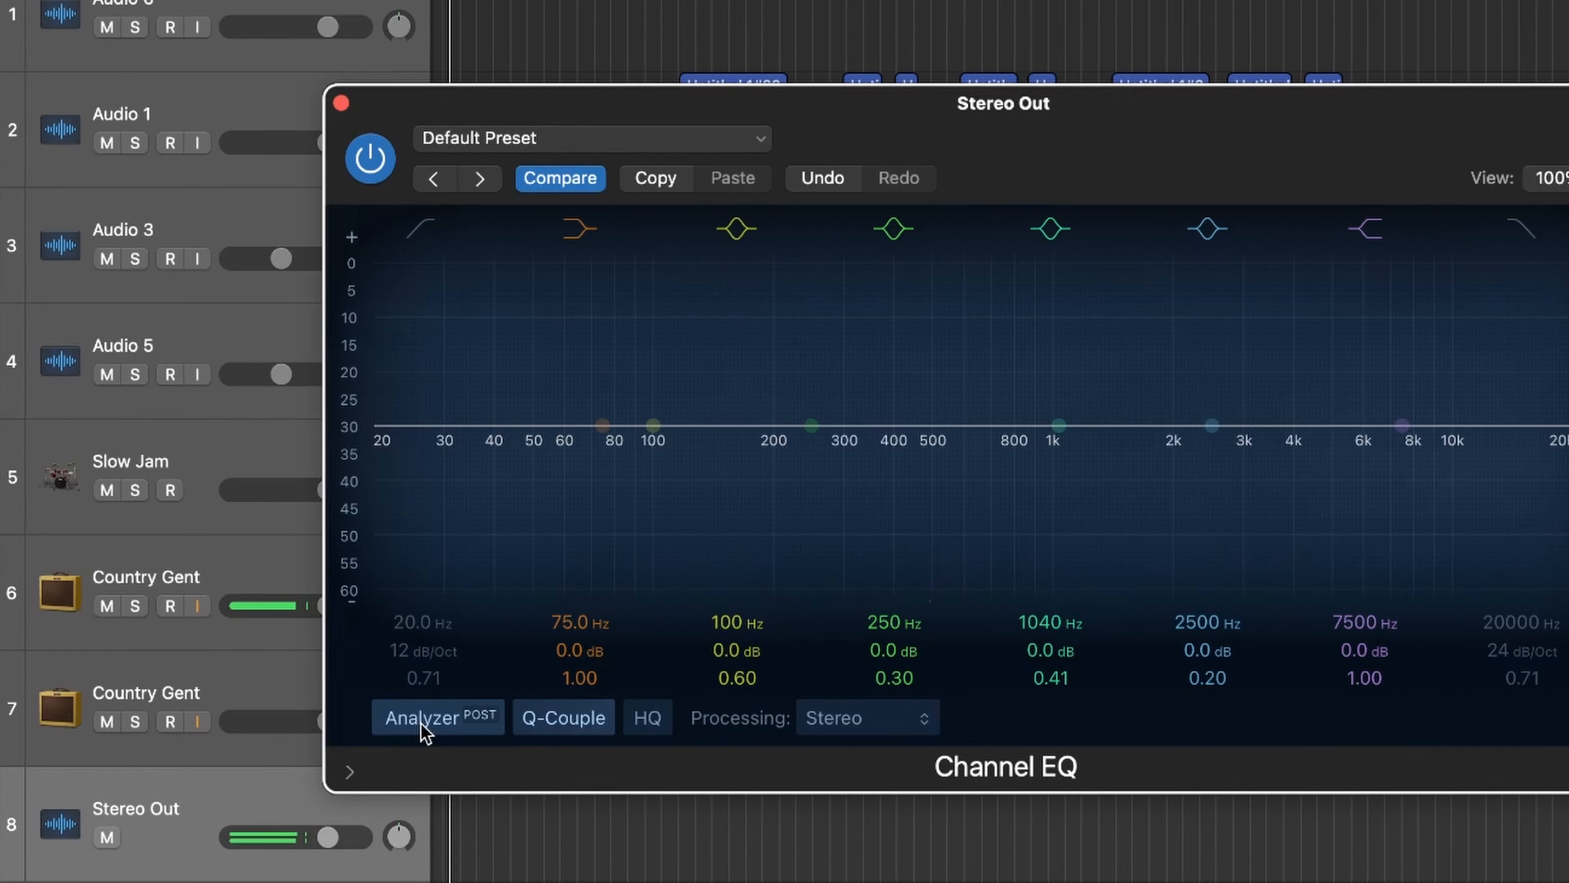
left_click(425, 721)
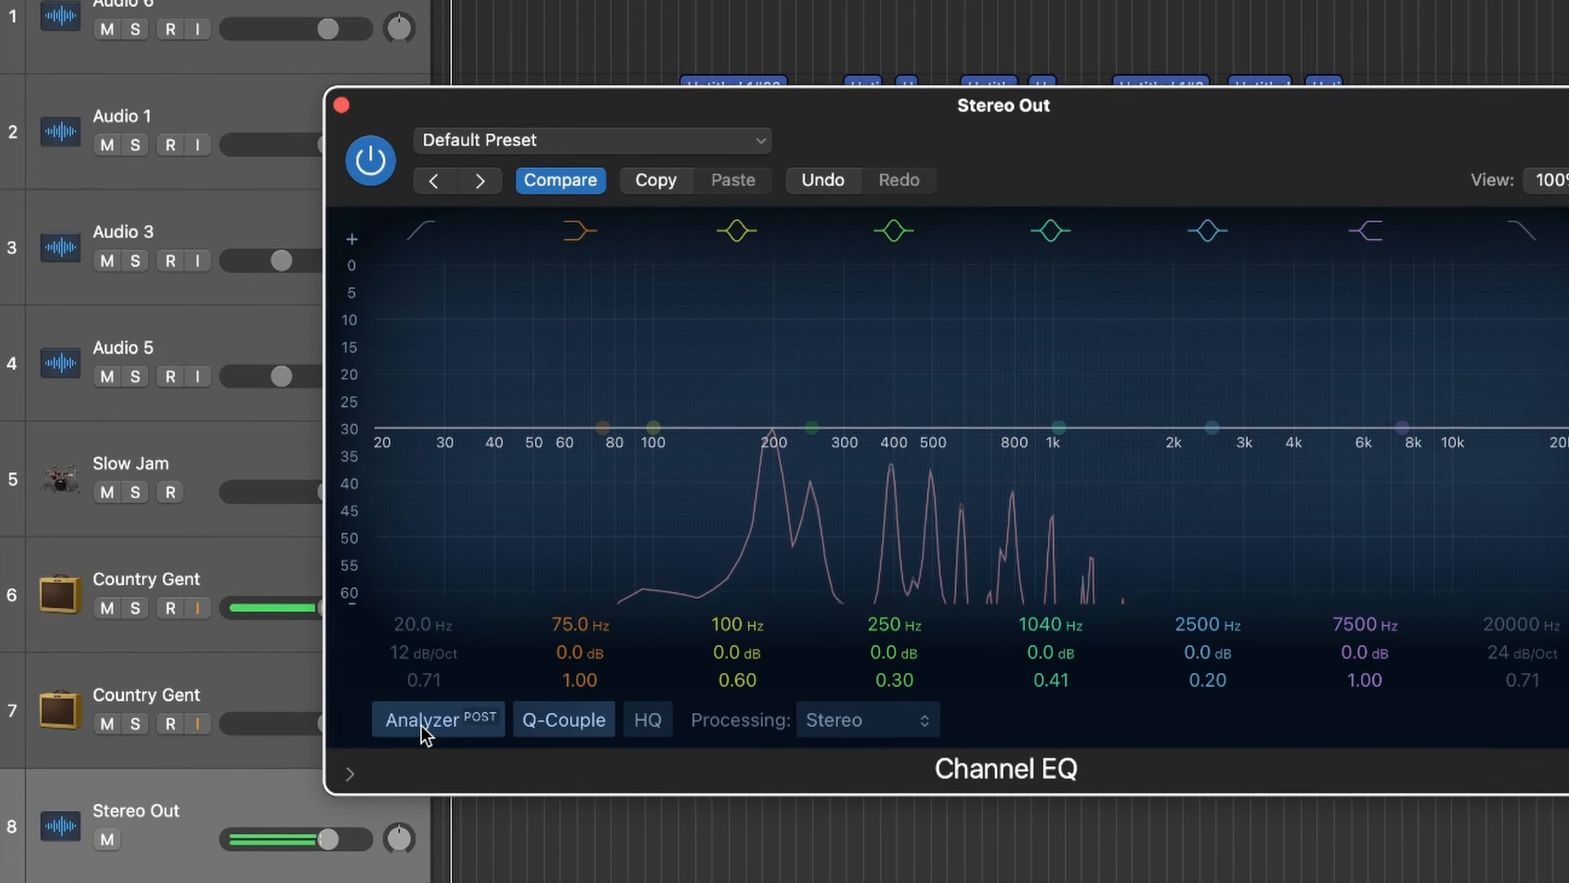